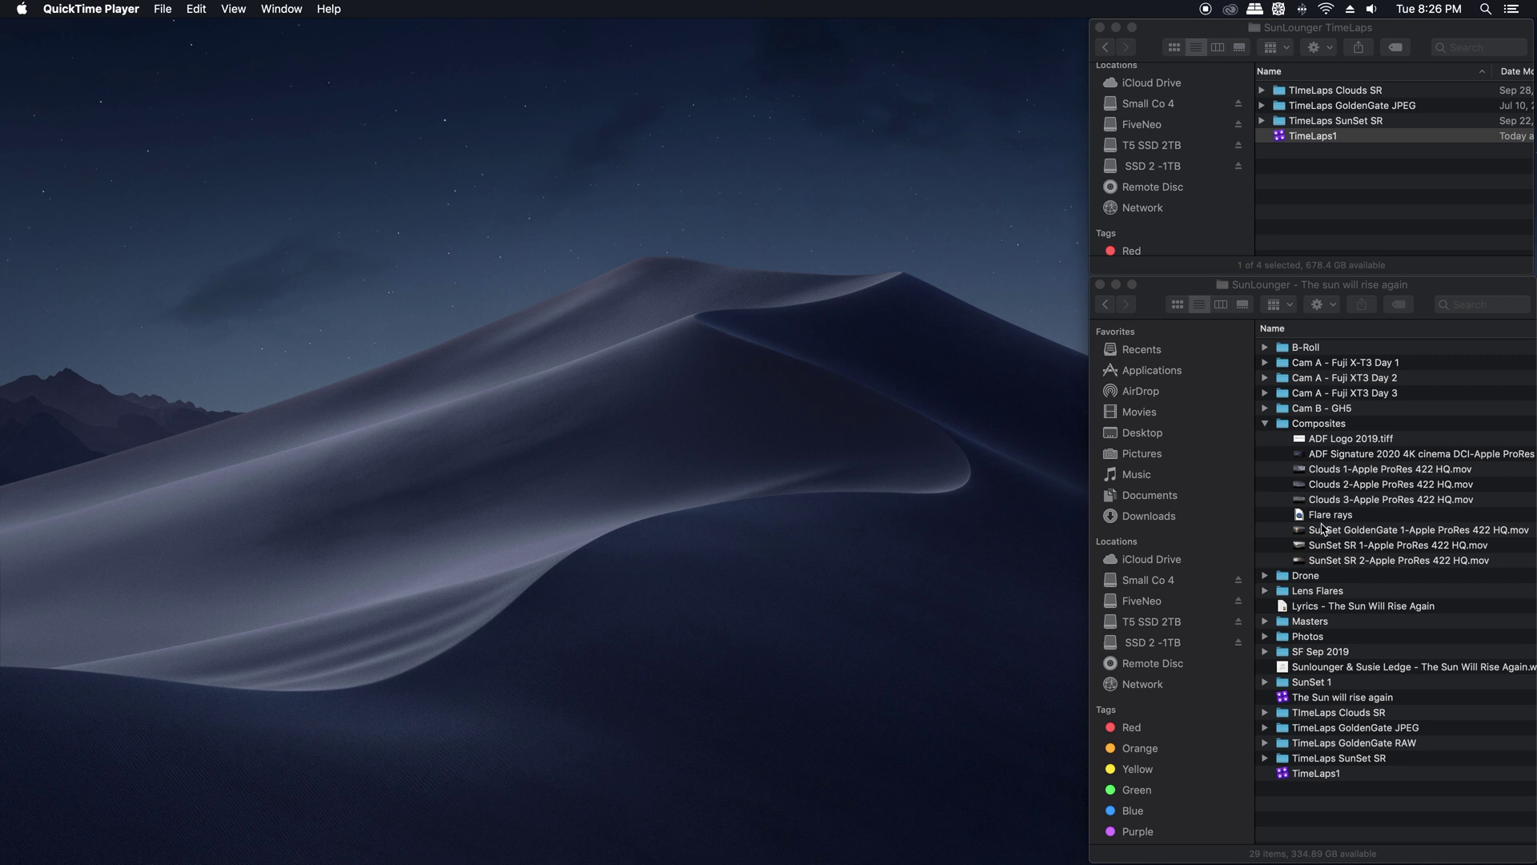
Preview the SunSet SR 2, SunSet SR 1 and SunSet GoldenGate 1 clips in the Composites folder.
left_click(1303, 564)
left_click(1299, 563)
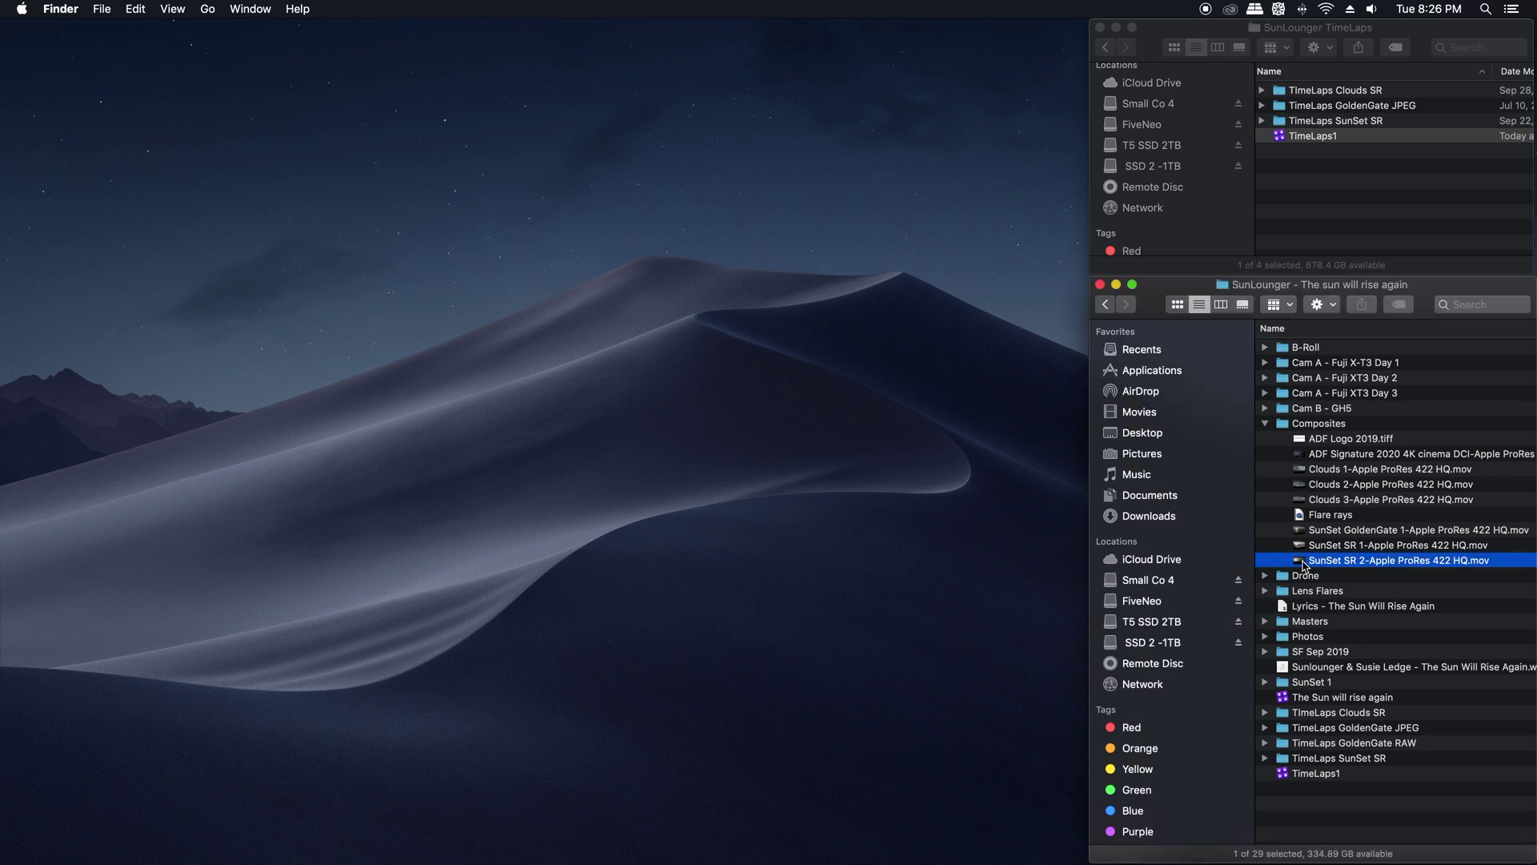
key("space")
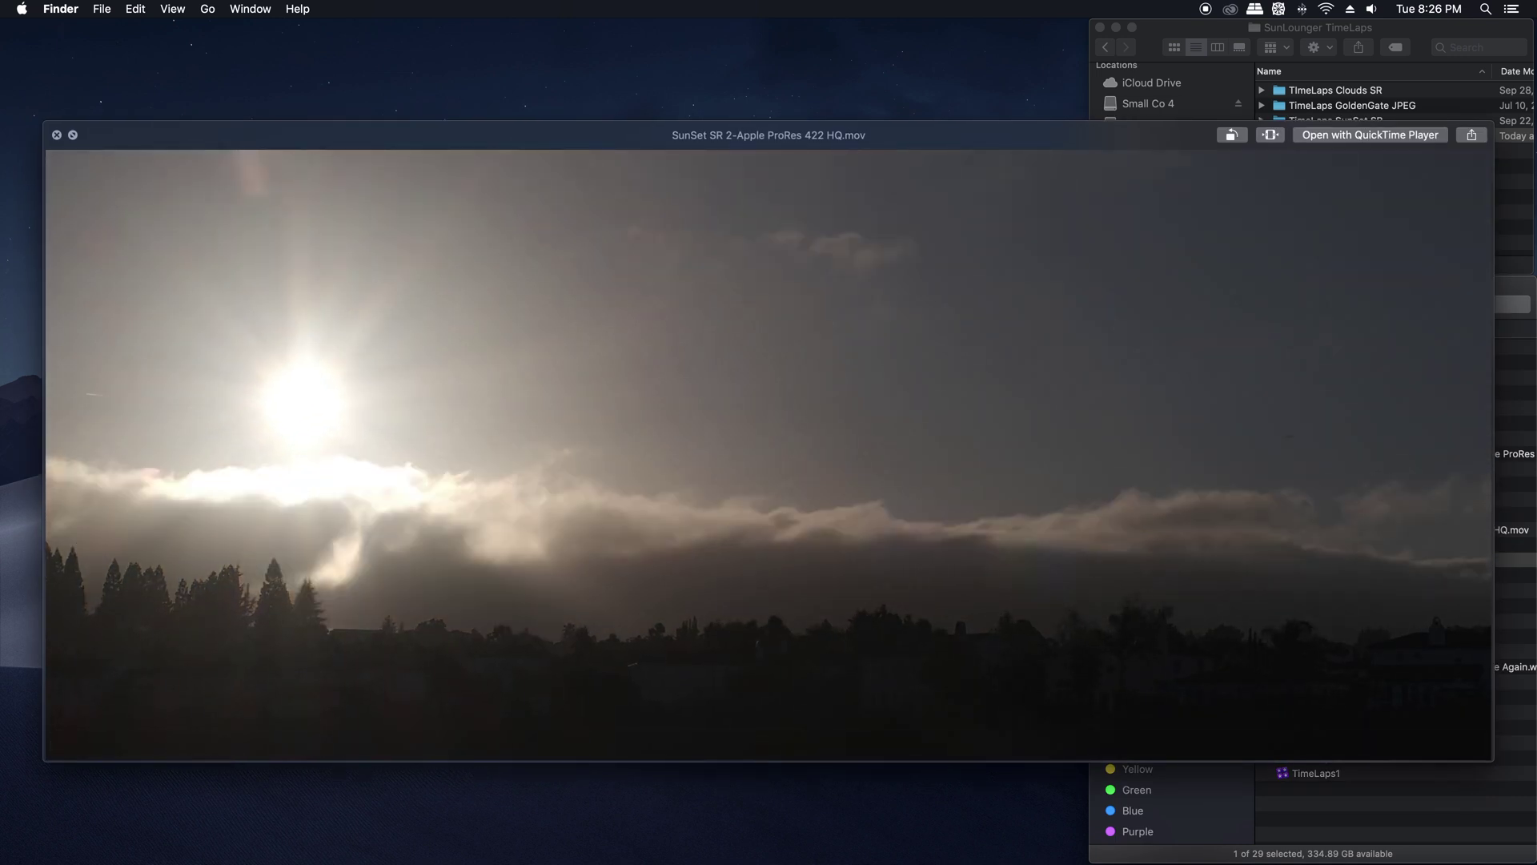
key("space")
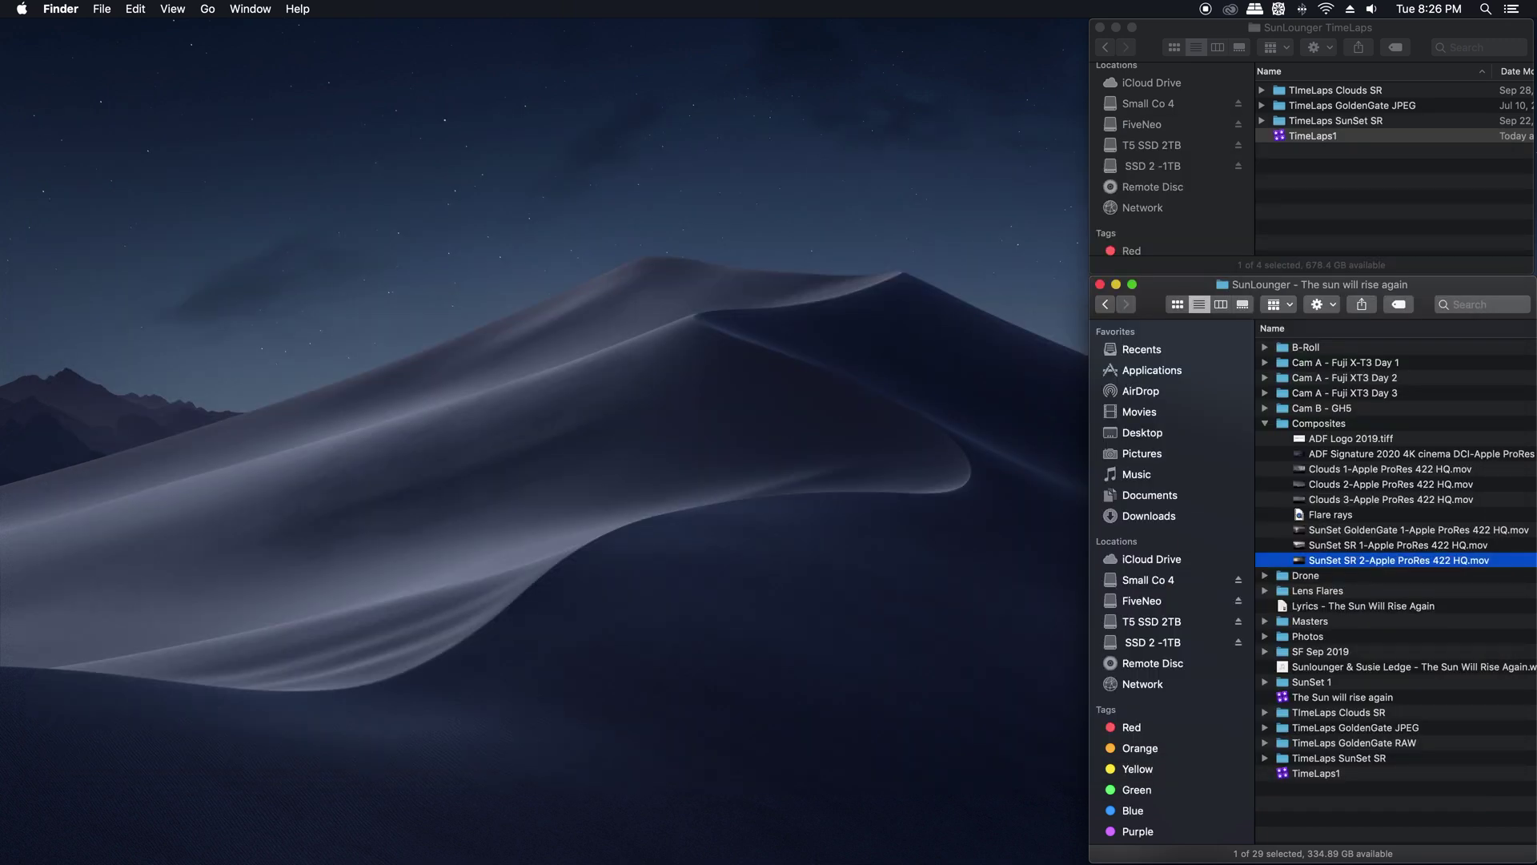
left_click(1341, 549)
key("space")
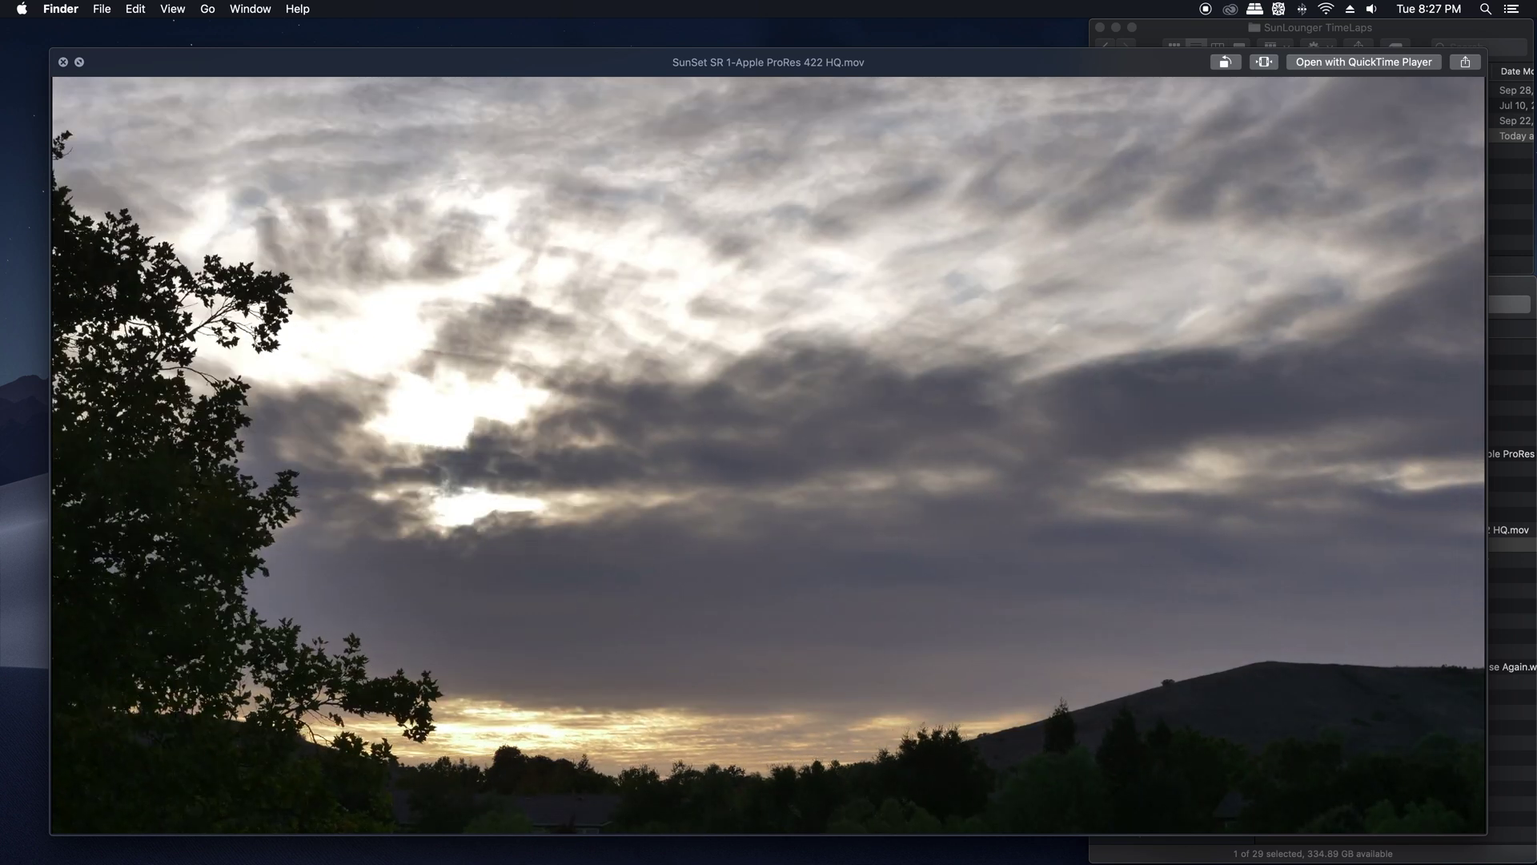
key("space")
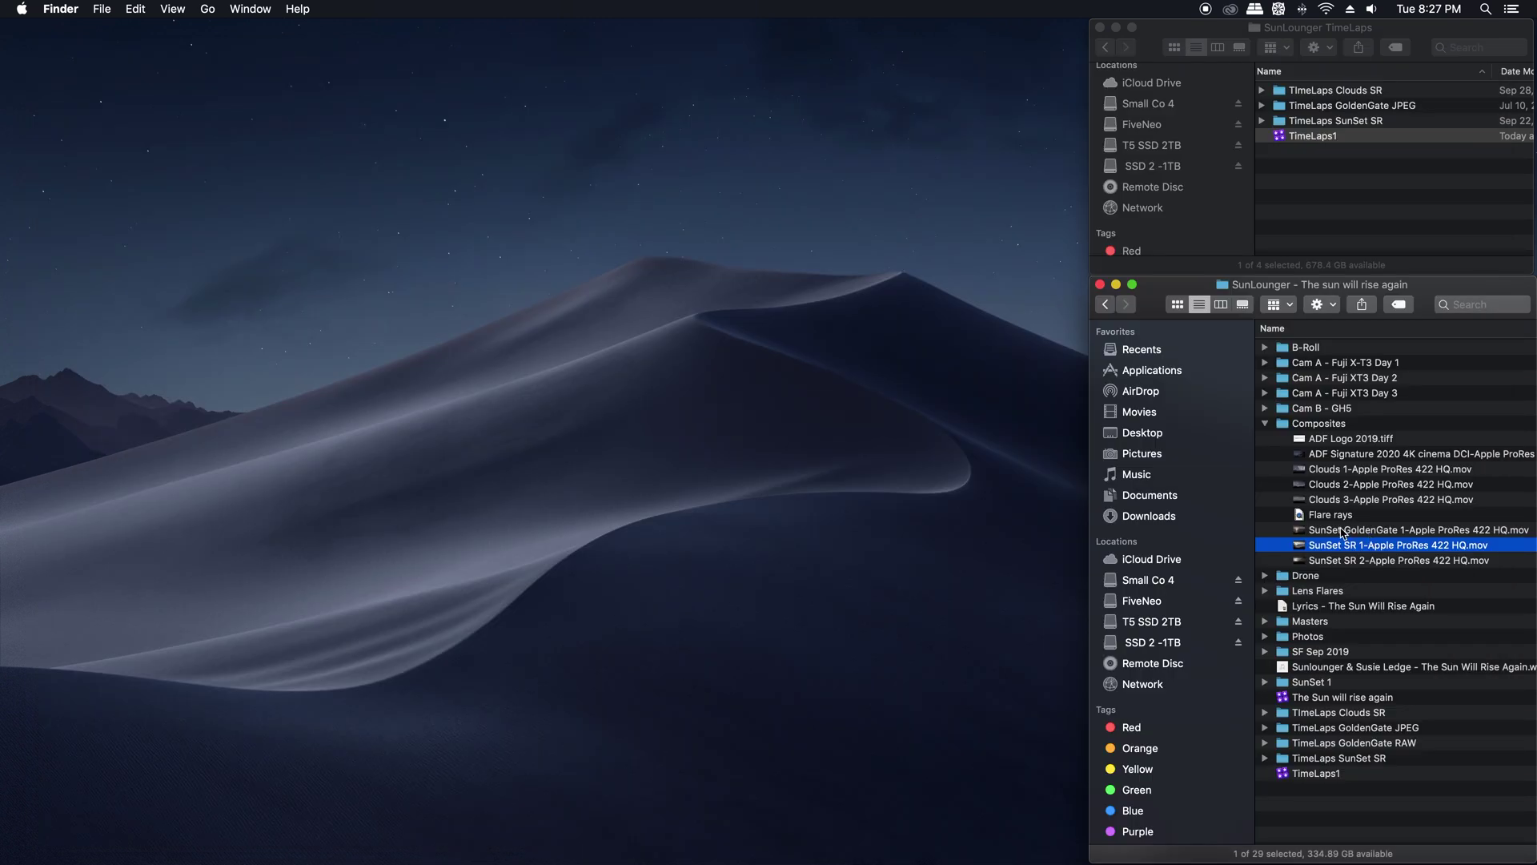
key("space")
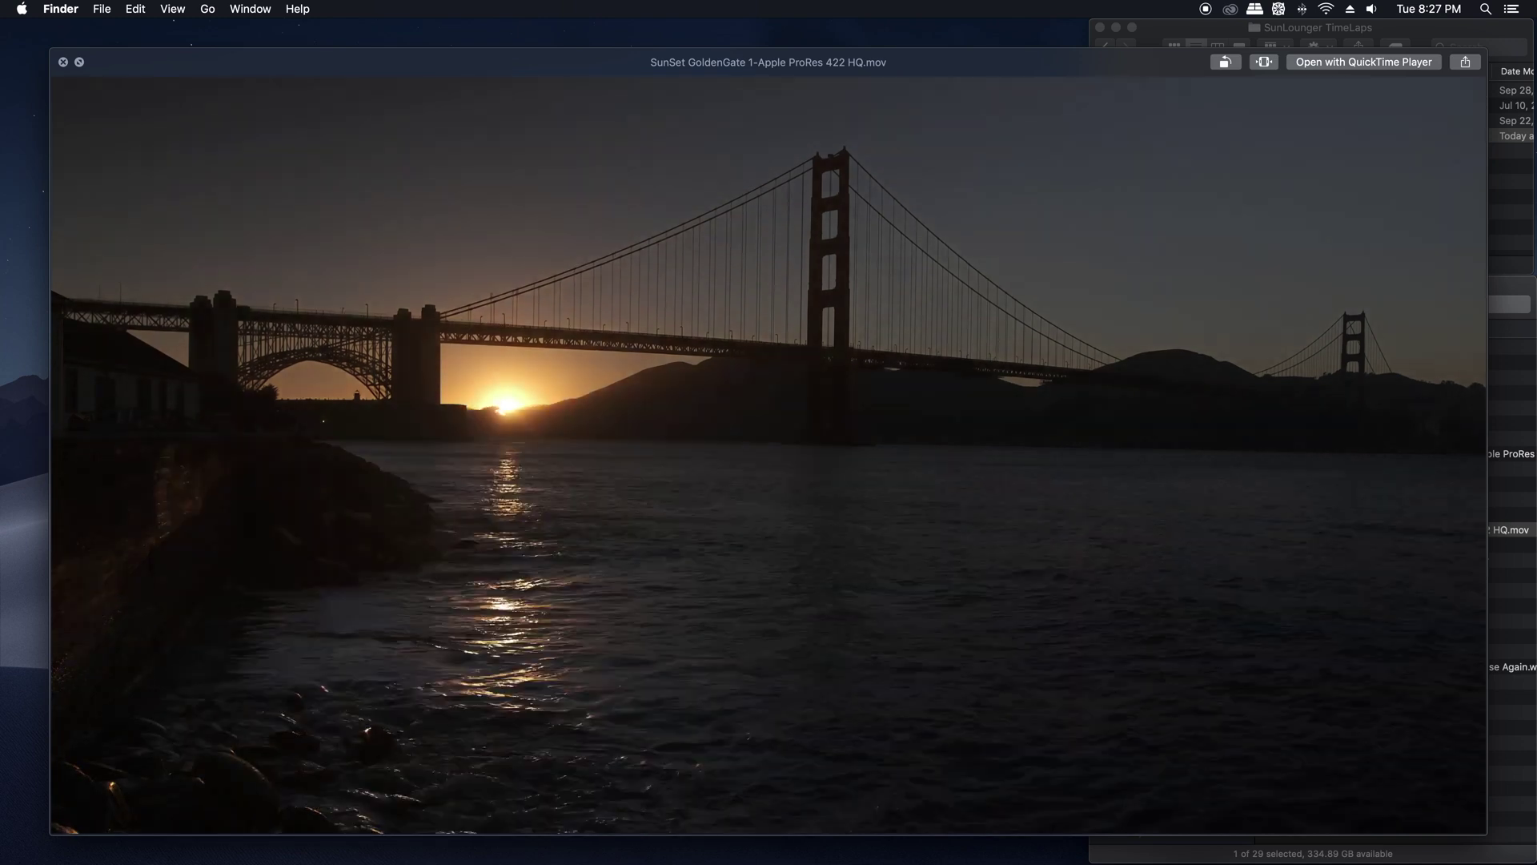
key("space")
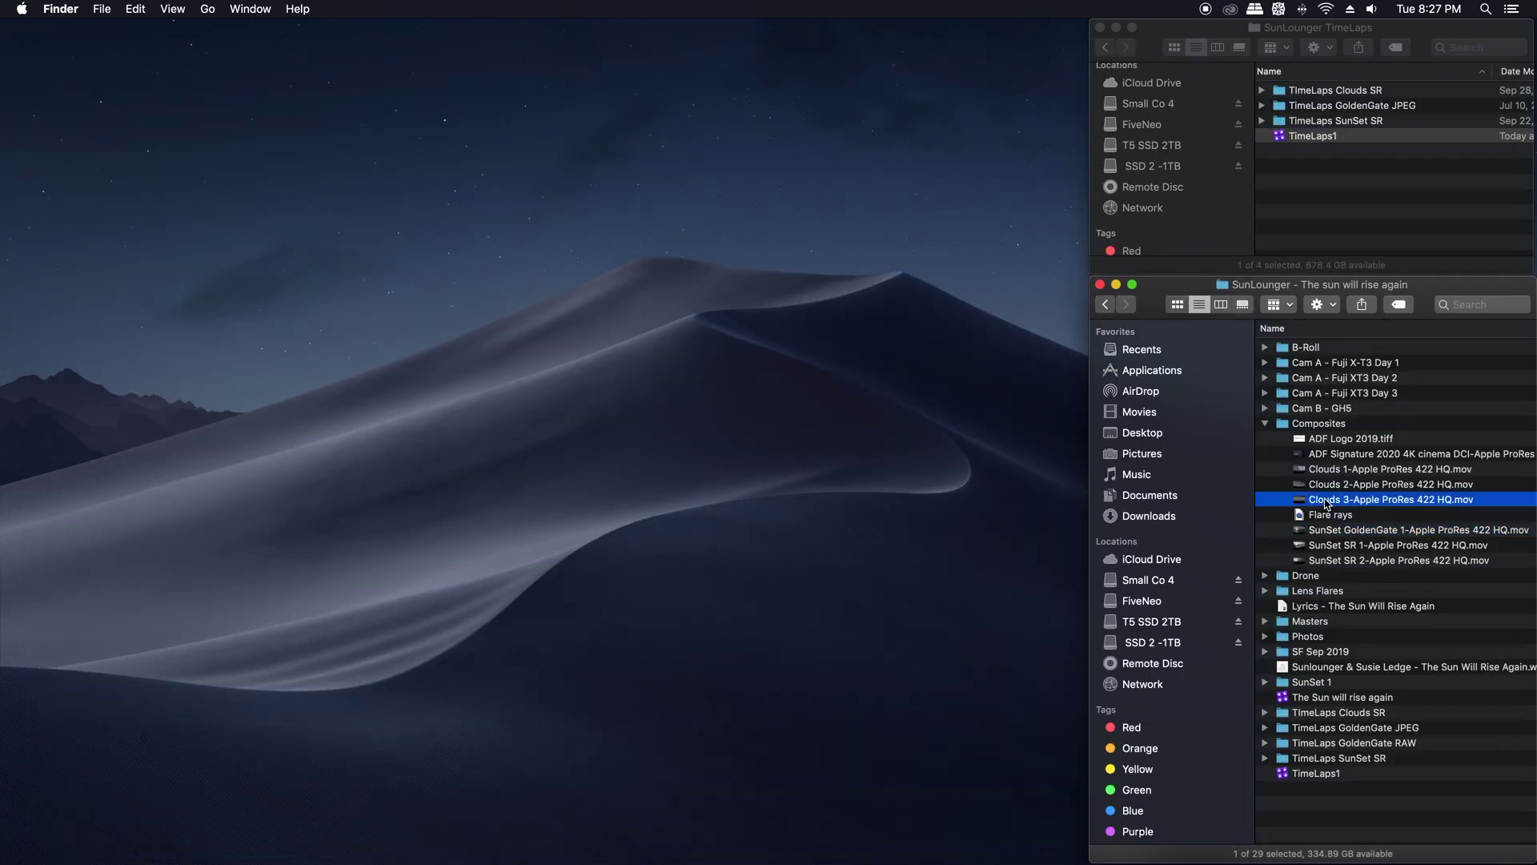
Preview the Clouds 3, Clouds 2 and Clouds 1 clips in the Composites folder.
key("space")
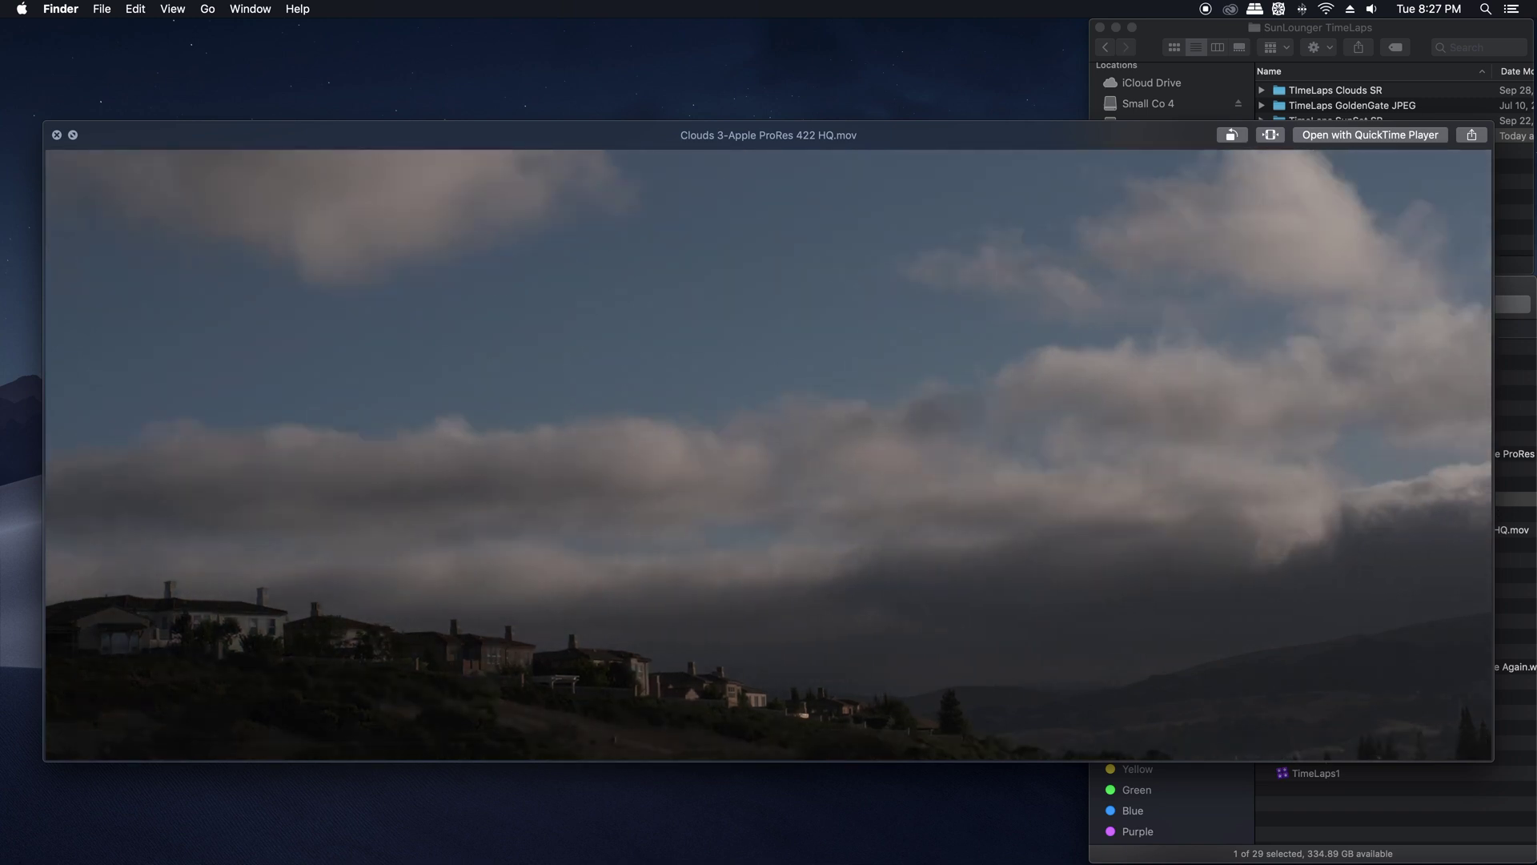
key("space")
key("space")
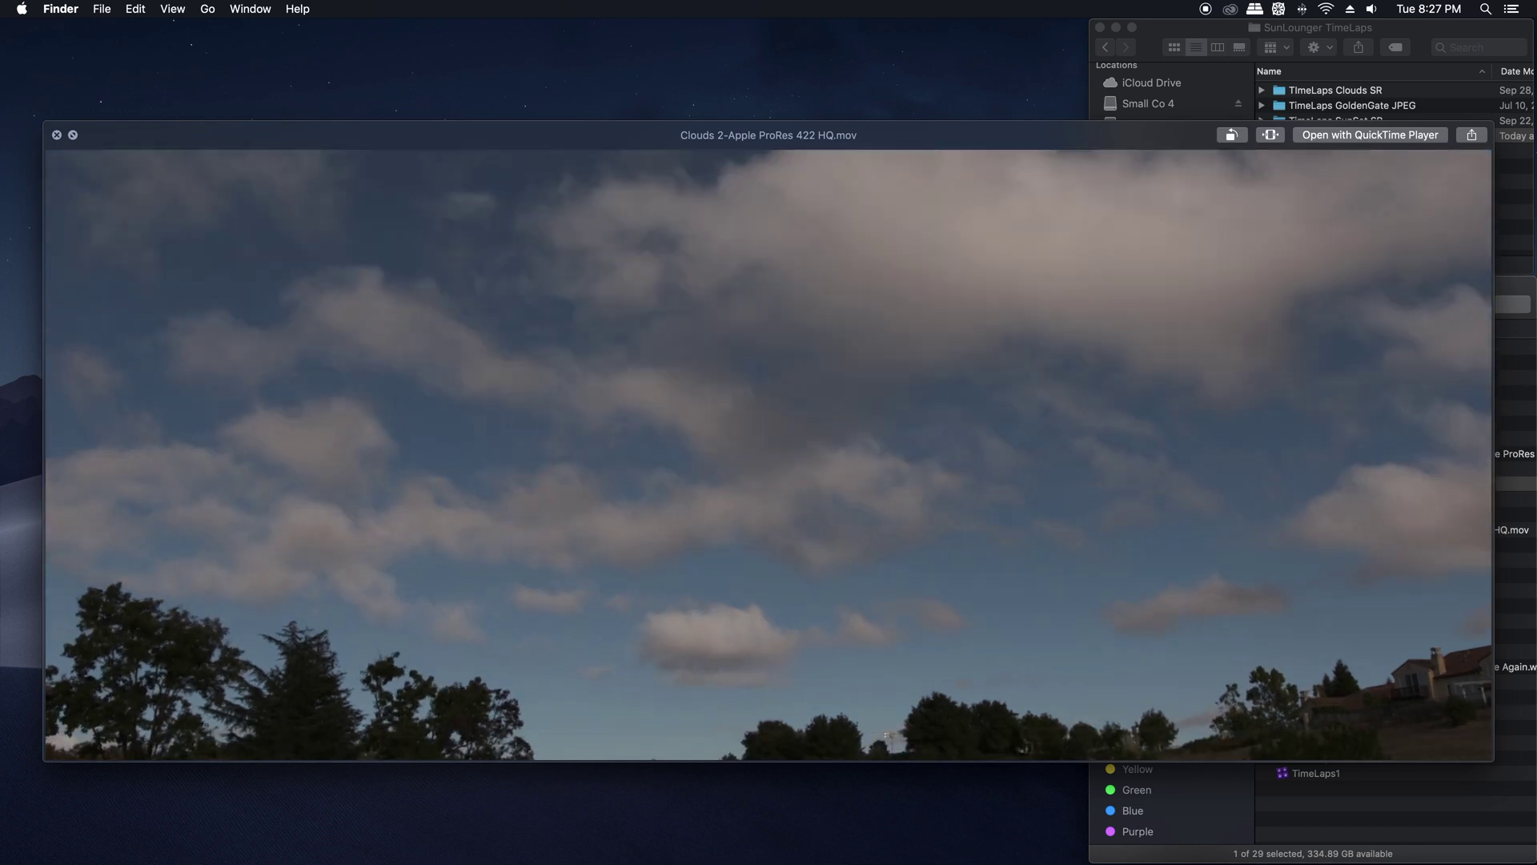
key("space")
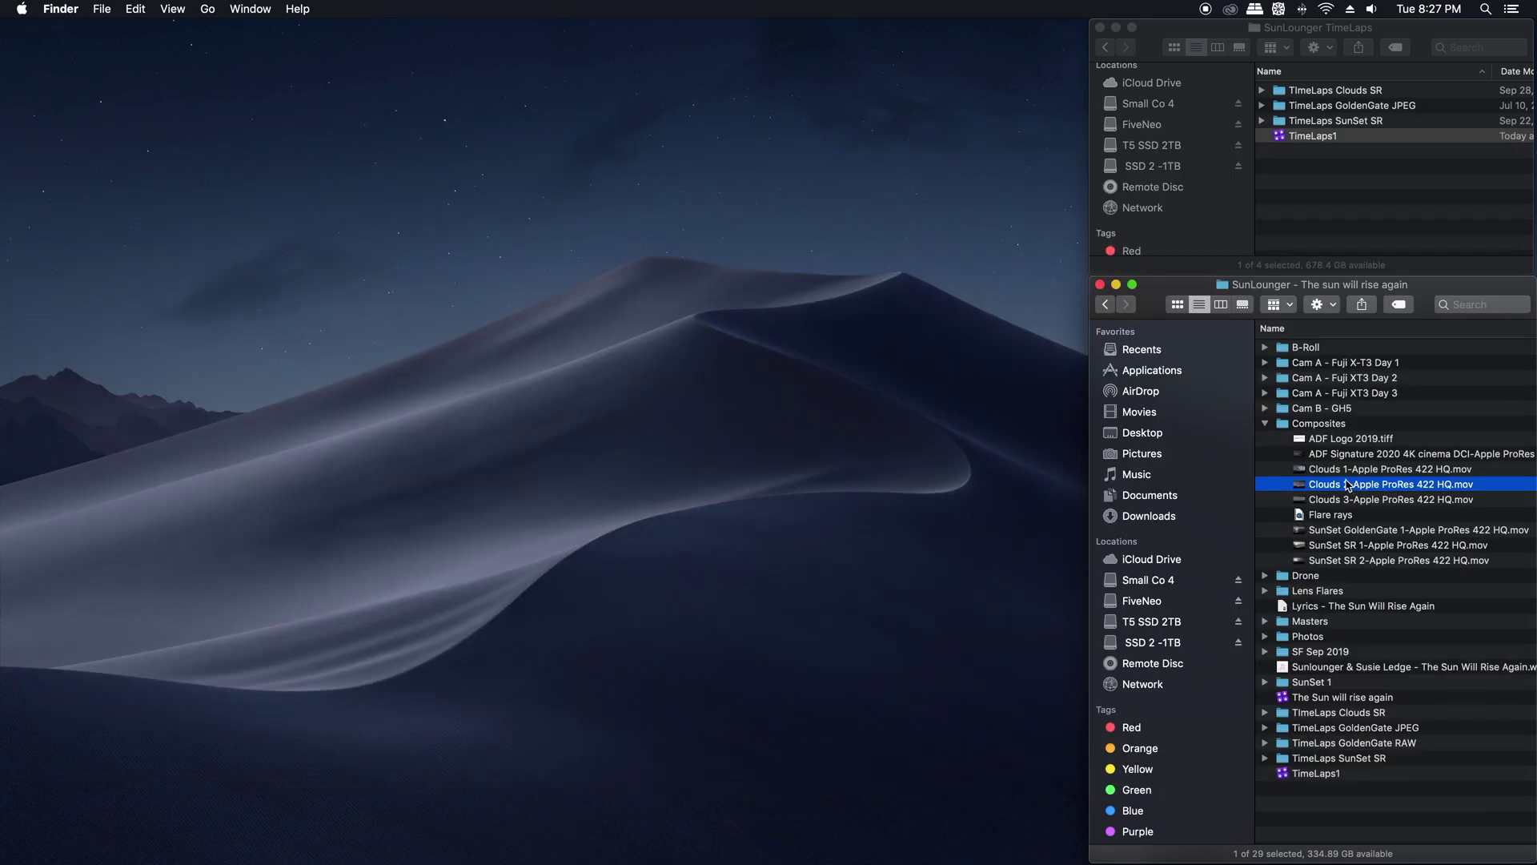
key("Up")
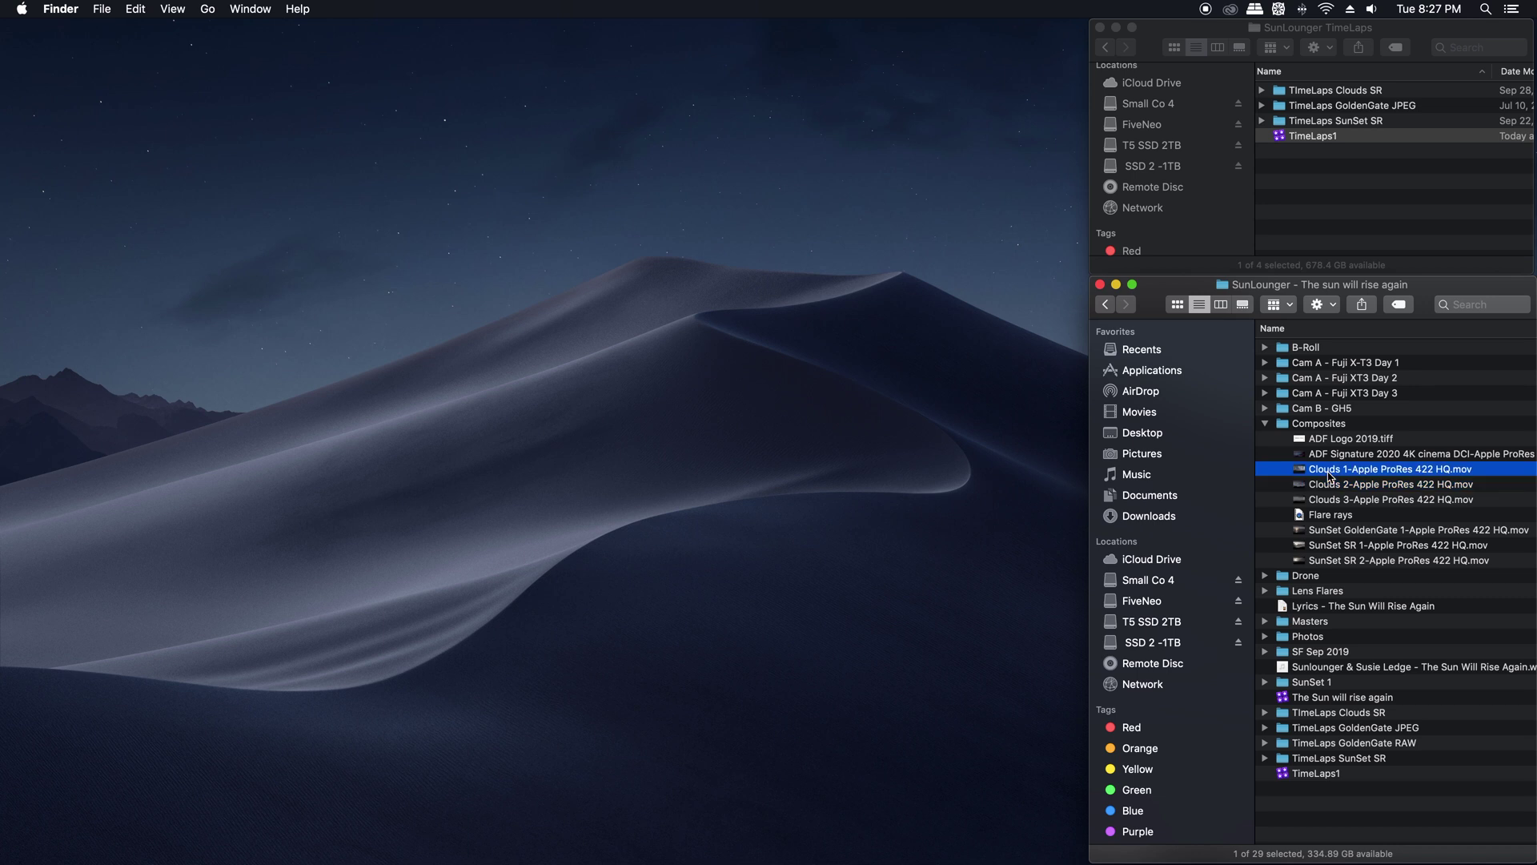
key("space")
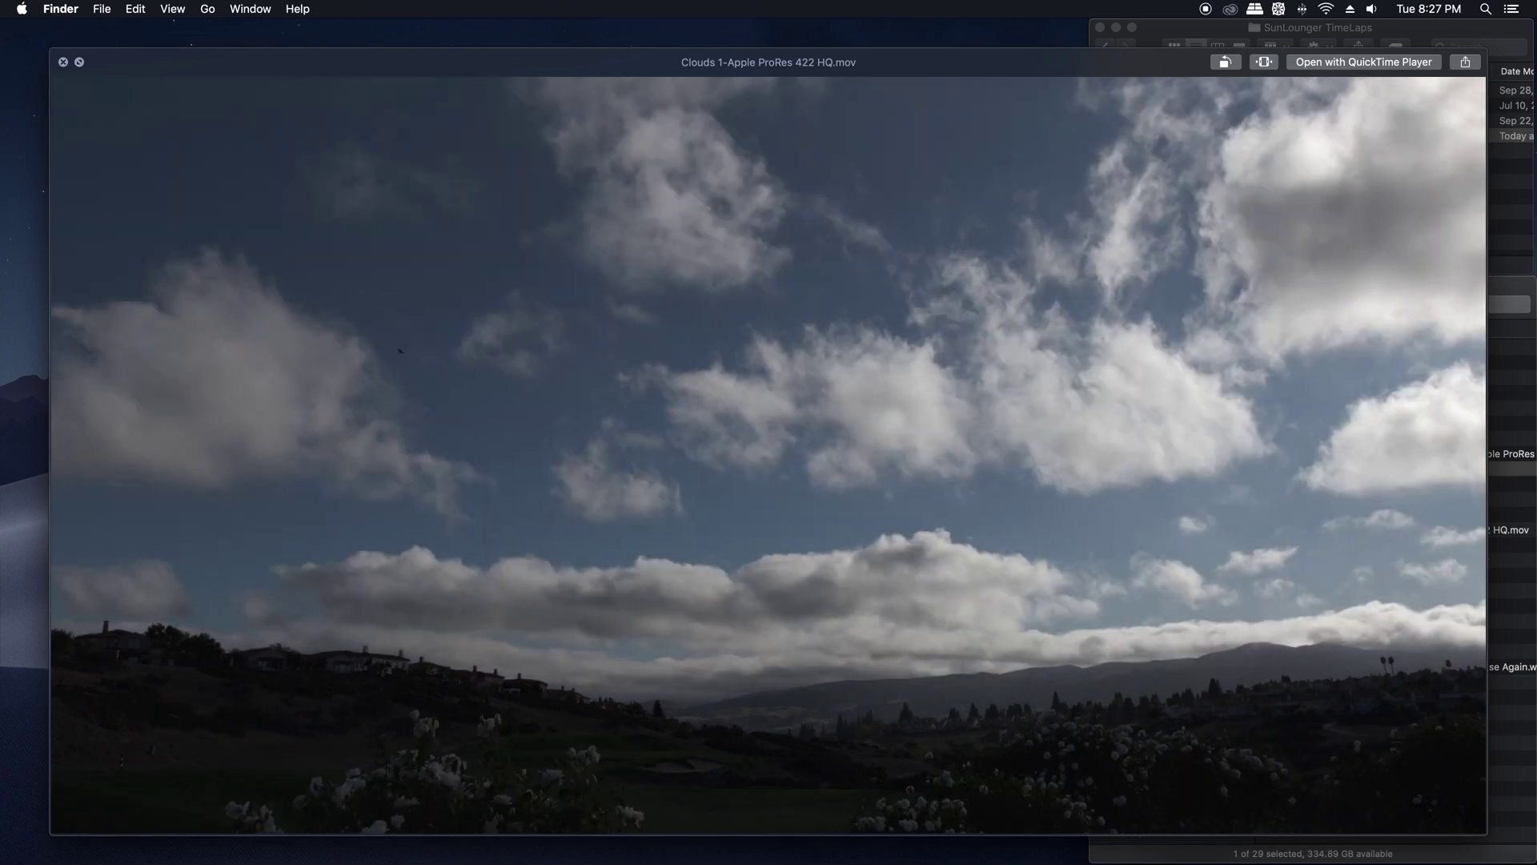
key("space")
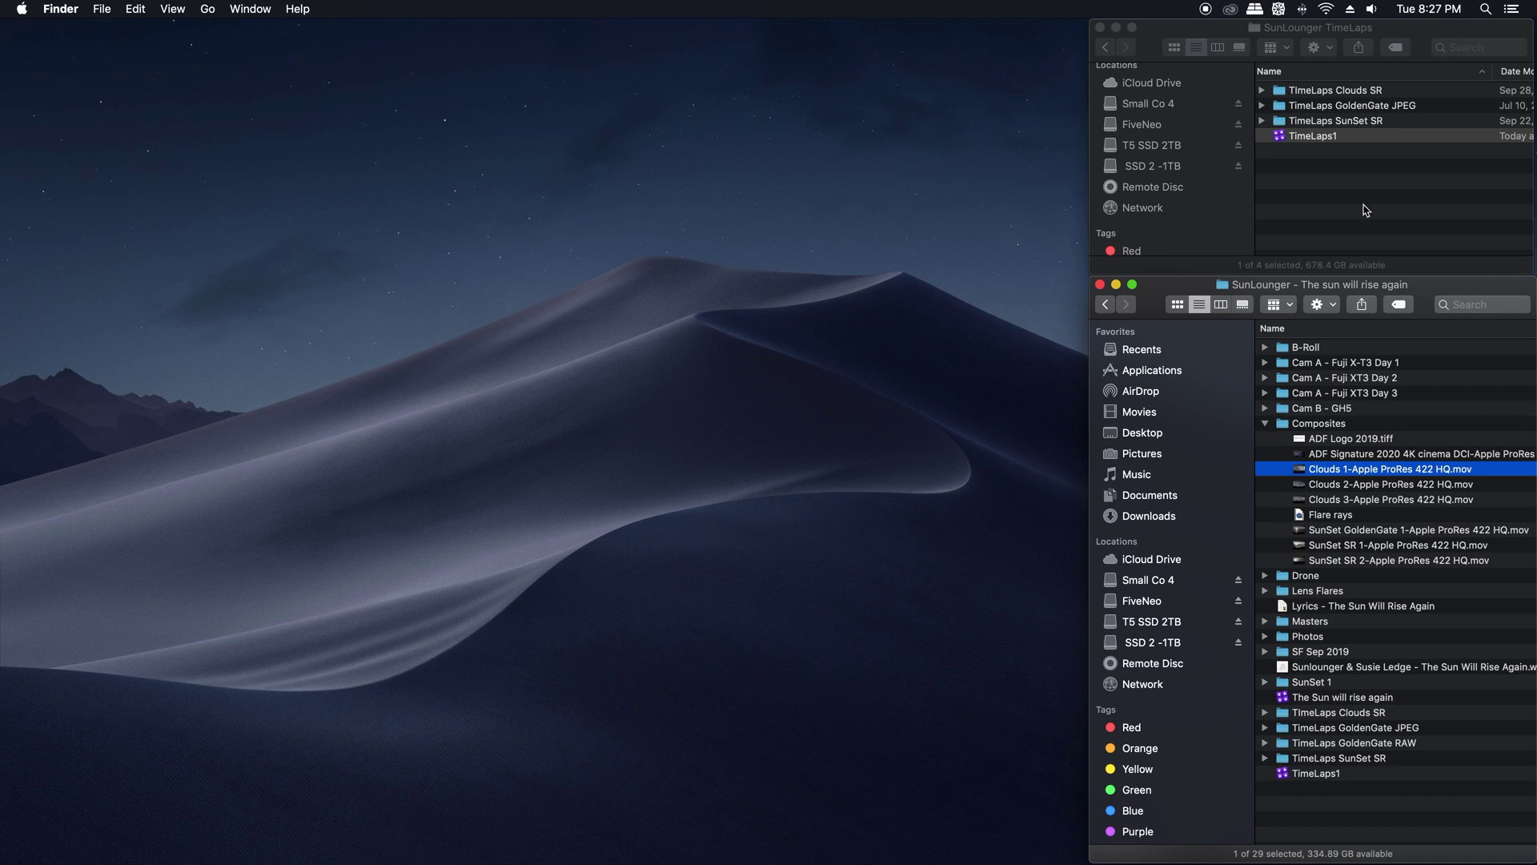
Expand the TimeLaps GoldenGate JPEG folder and preview its consecutive photos DSCF6719 to DSCF6721.
scroll(1366, 209, "left", 1)
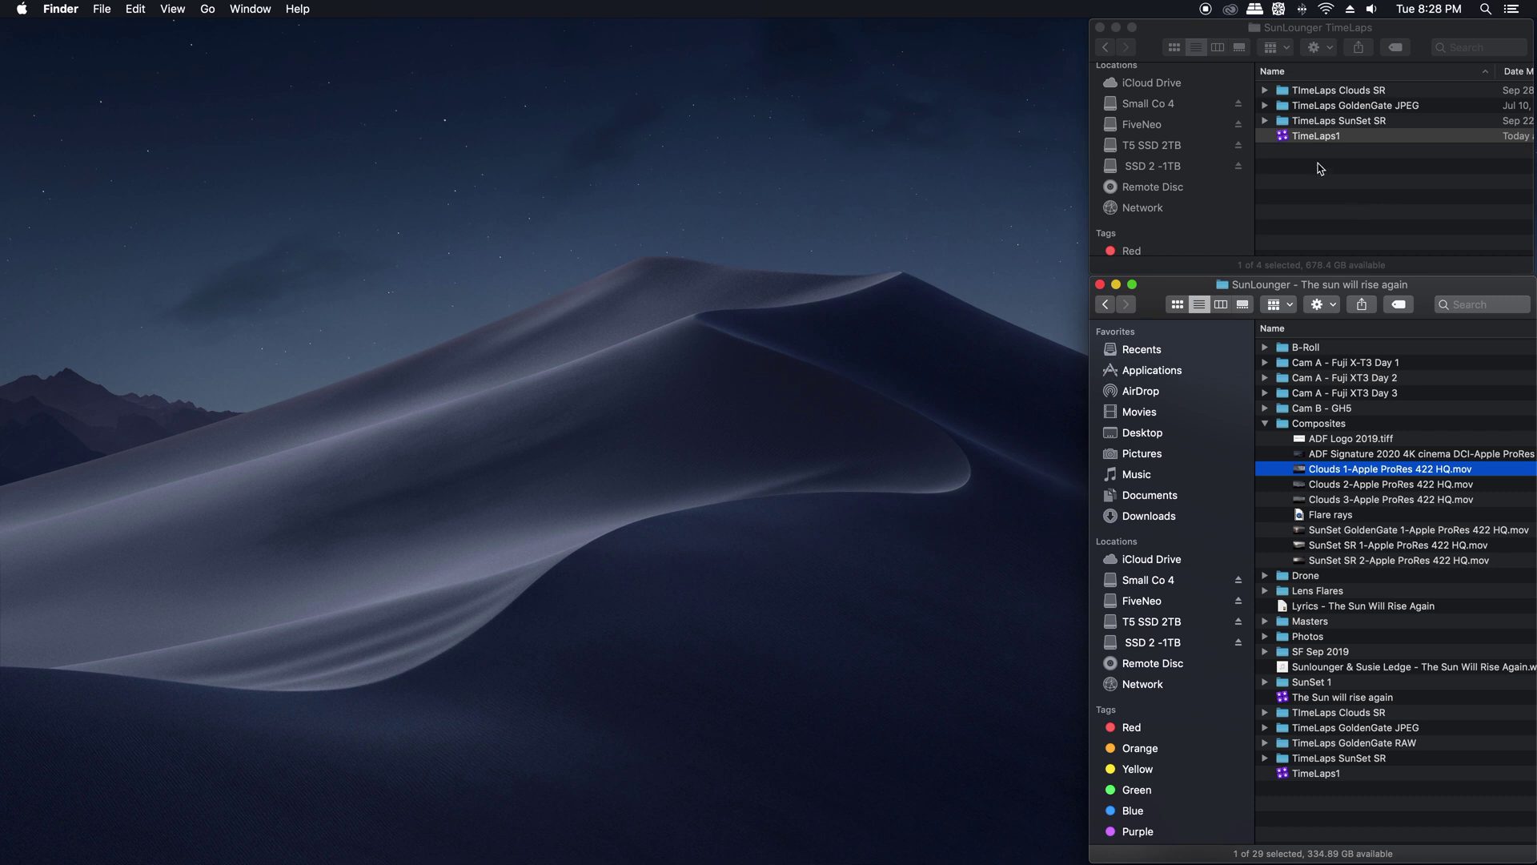
left_click(1267, 111)
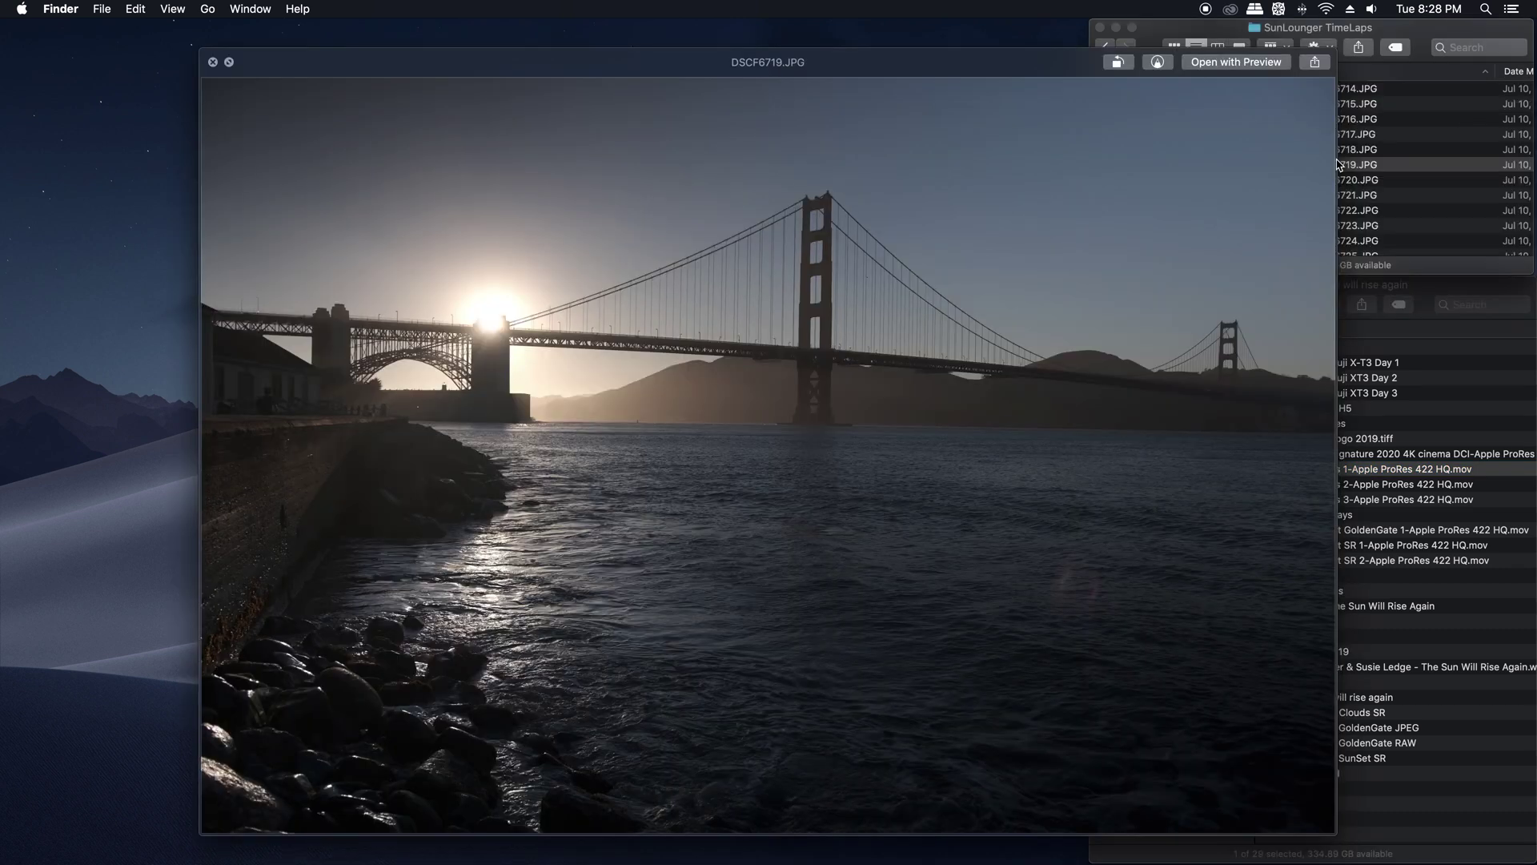
key("Down")
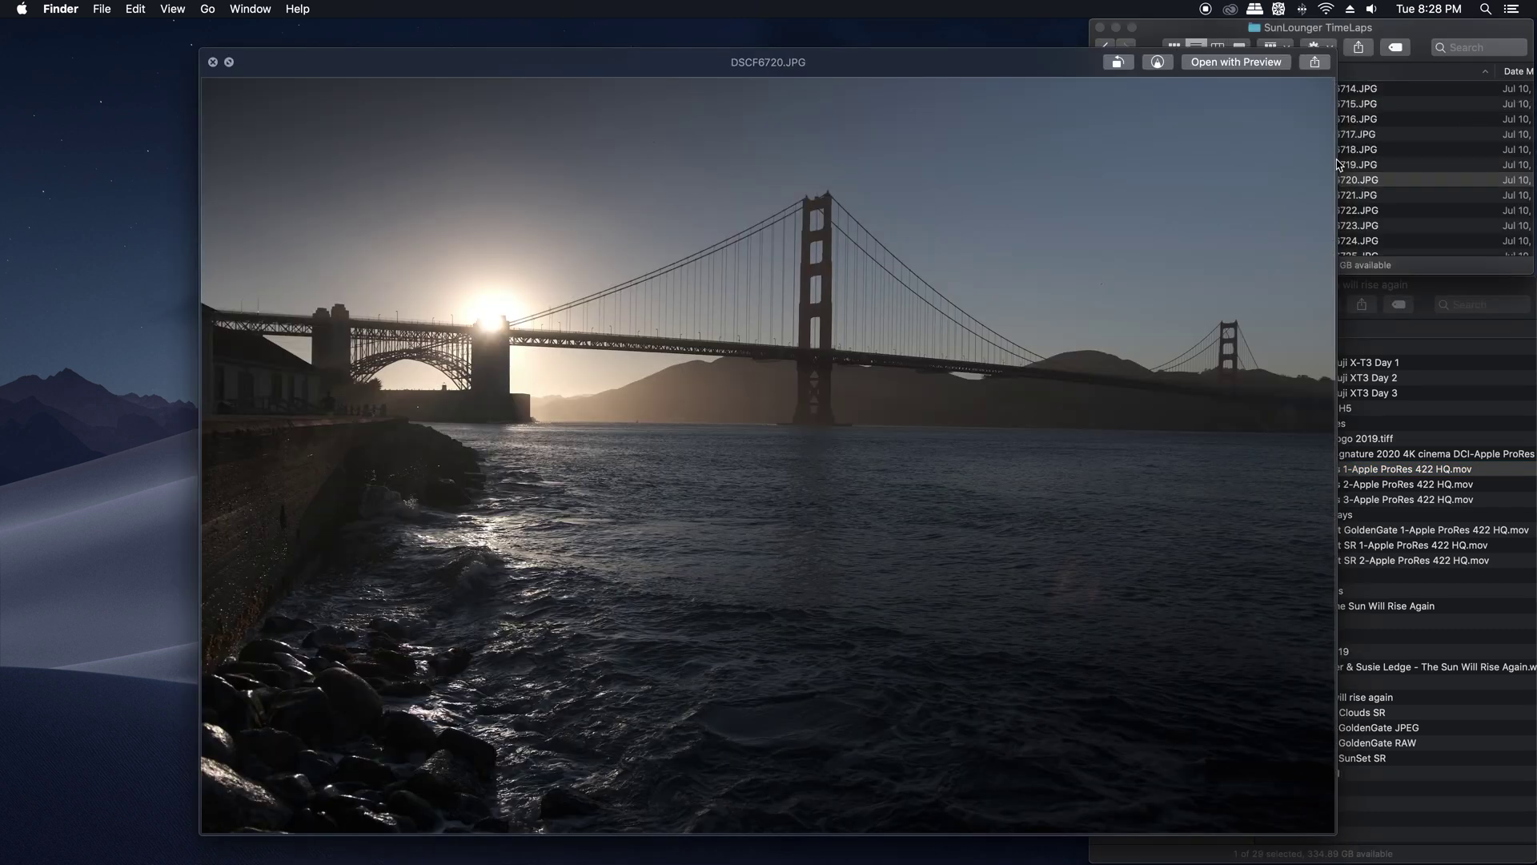
key("Down")
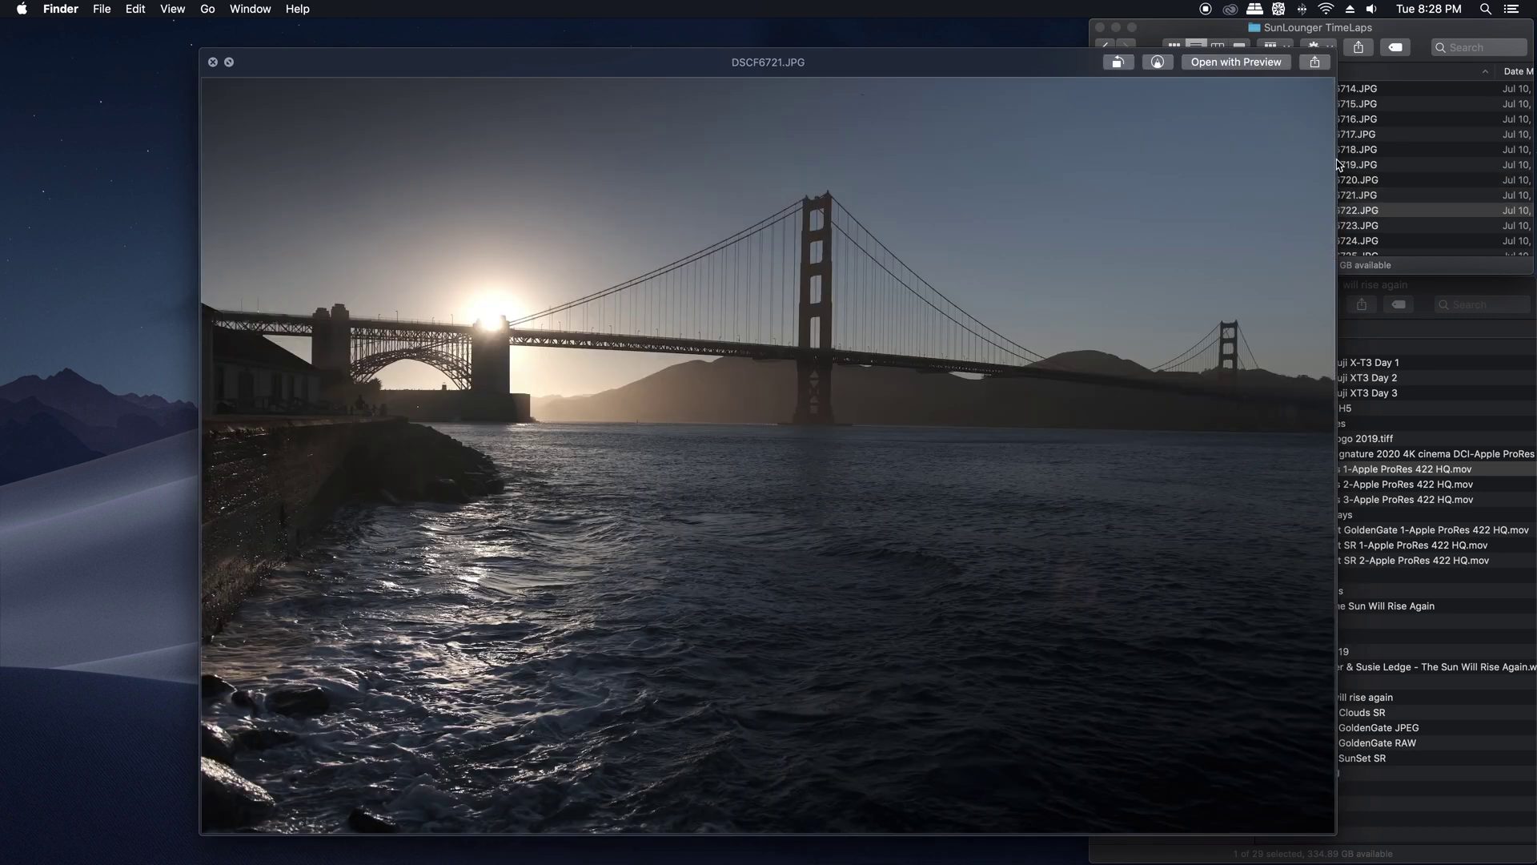
key("space")
scroll(1337, 172, "up", 5)
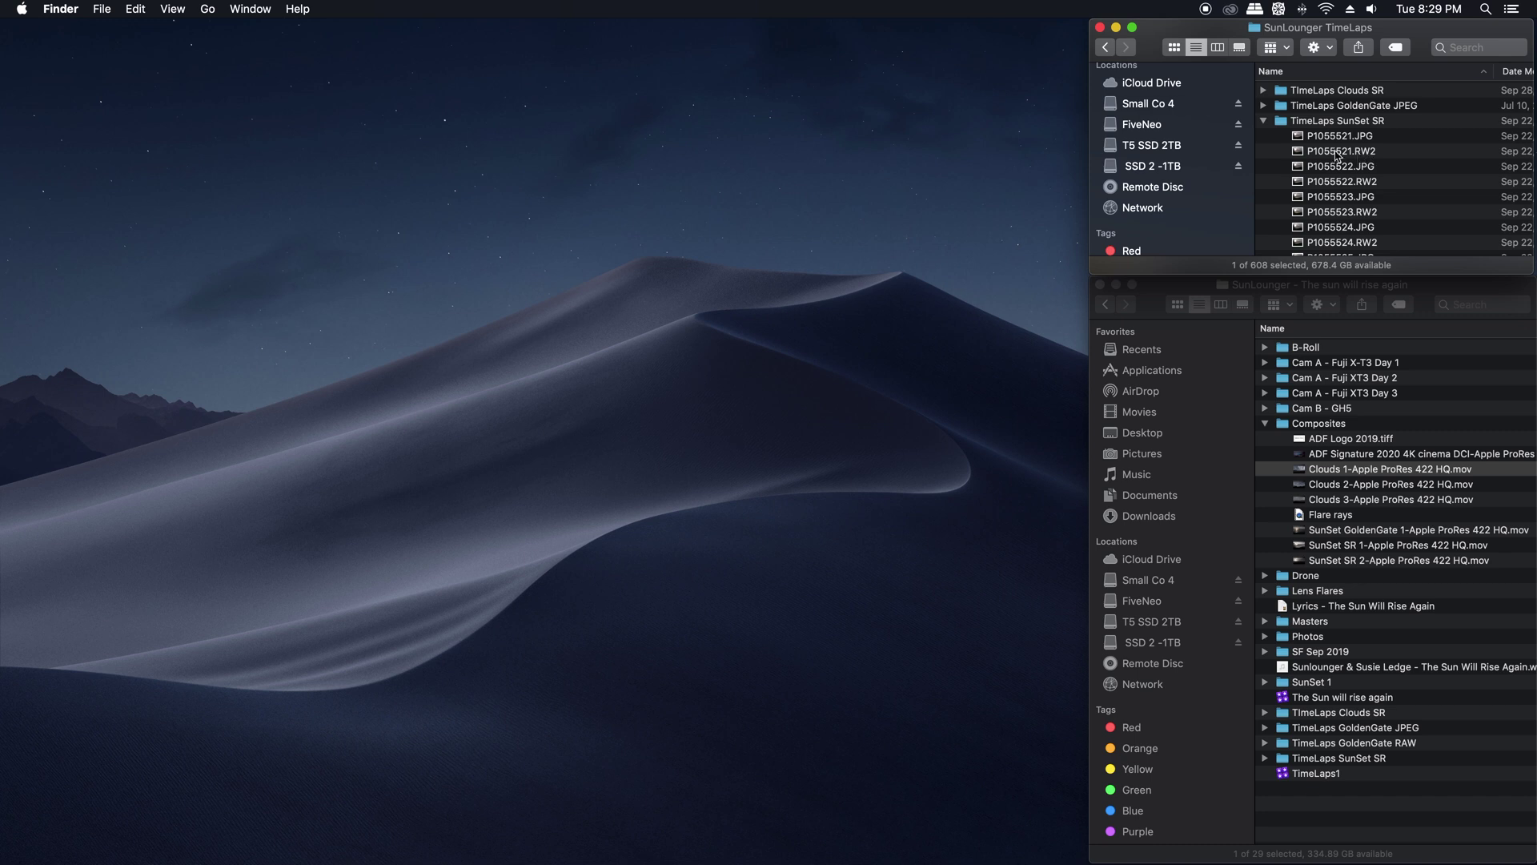
Collapse the TimeLaps SunSet SR and Composites folders and open the TimeLaps1 library from SunLounger TimeLaps in Final Cut Pro.
left_click(1264, 120)
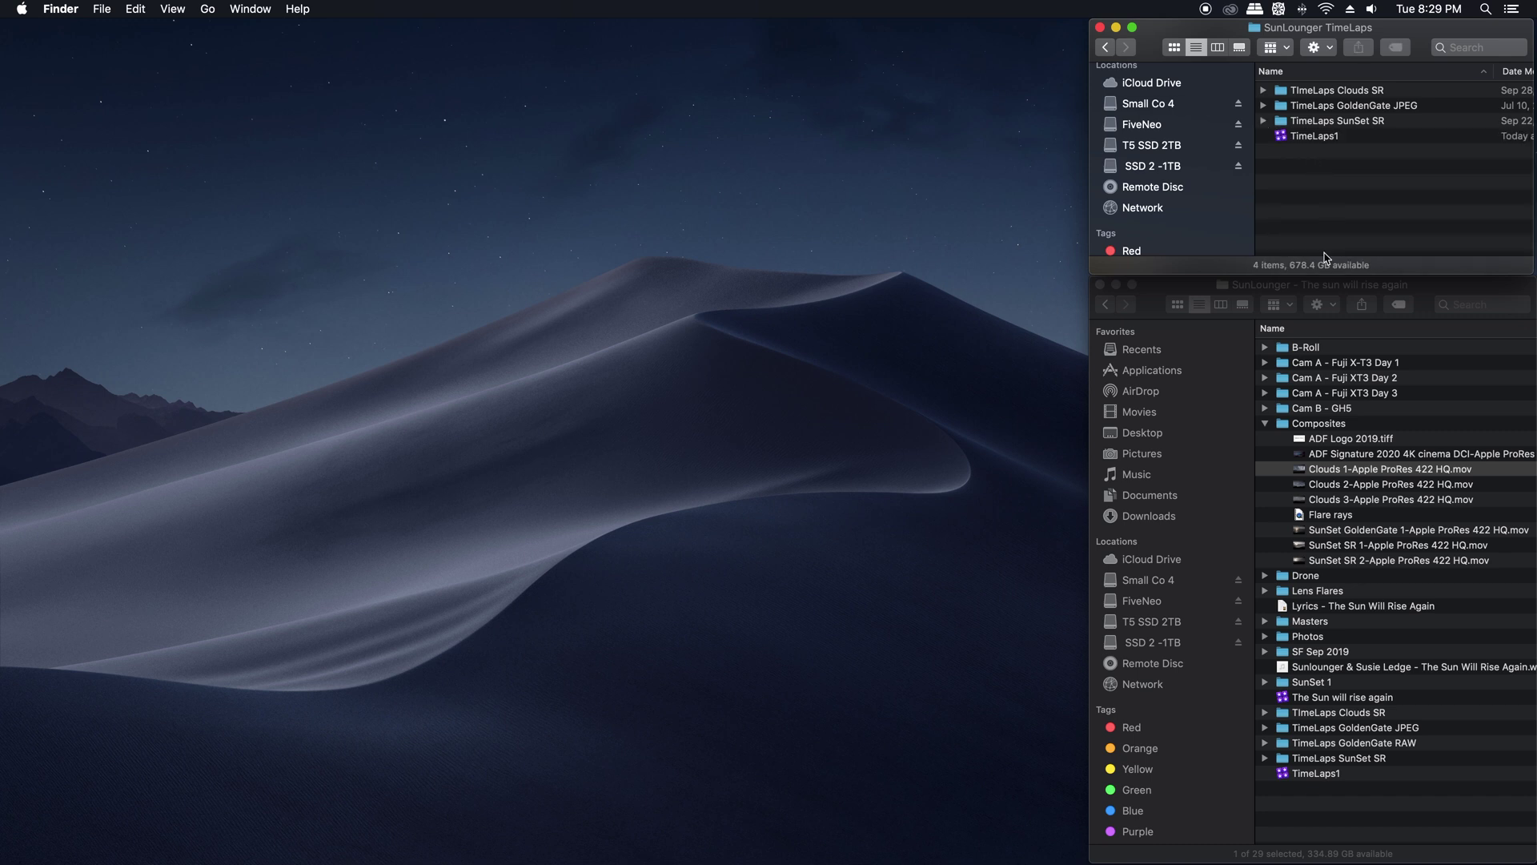
left_click(1264, 424)
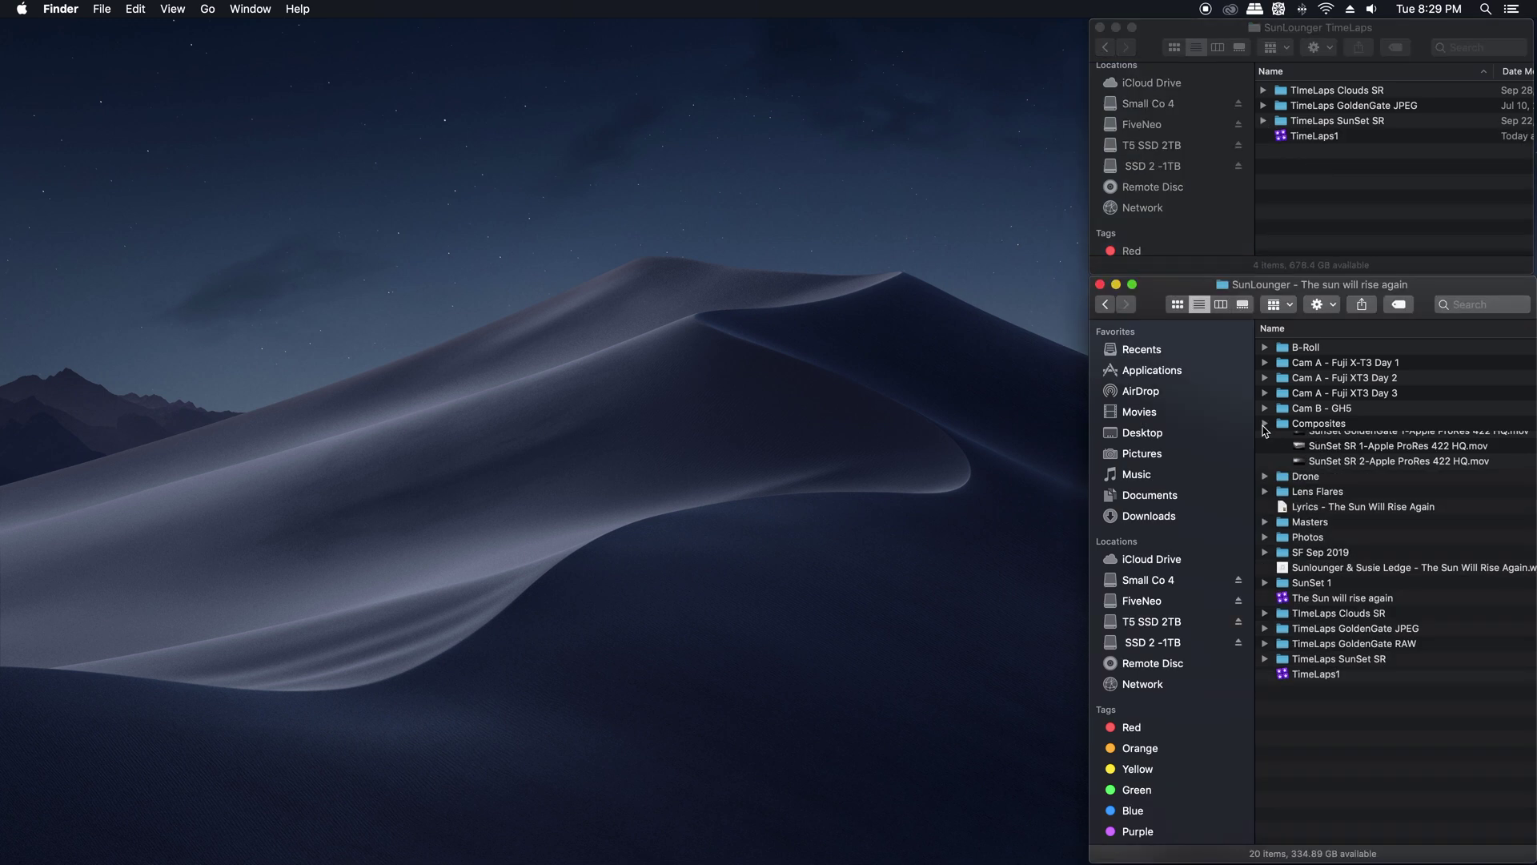
left_click(1347, 189)
left_click(1281, 138)
double_click(1281, 138)
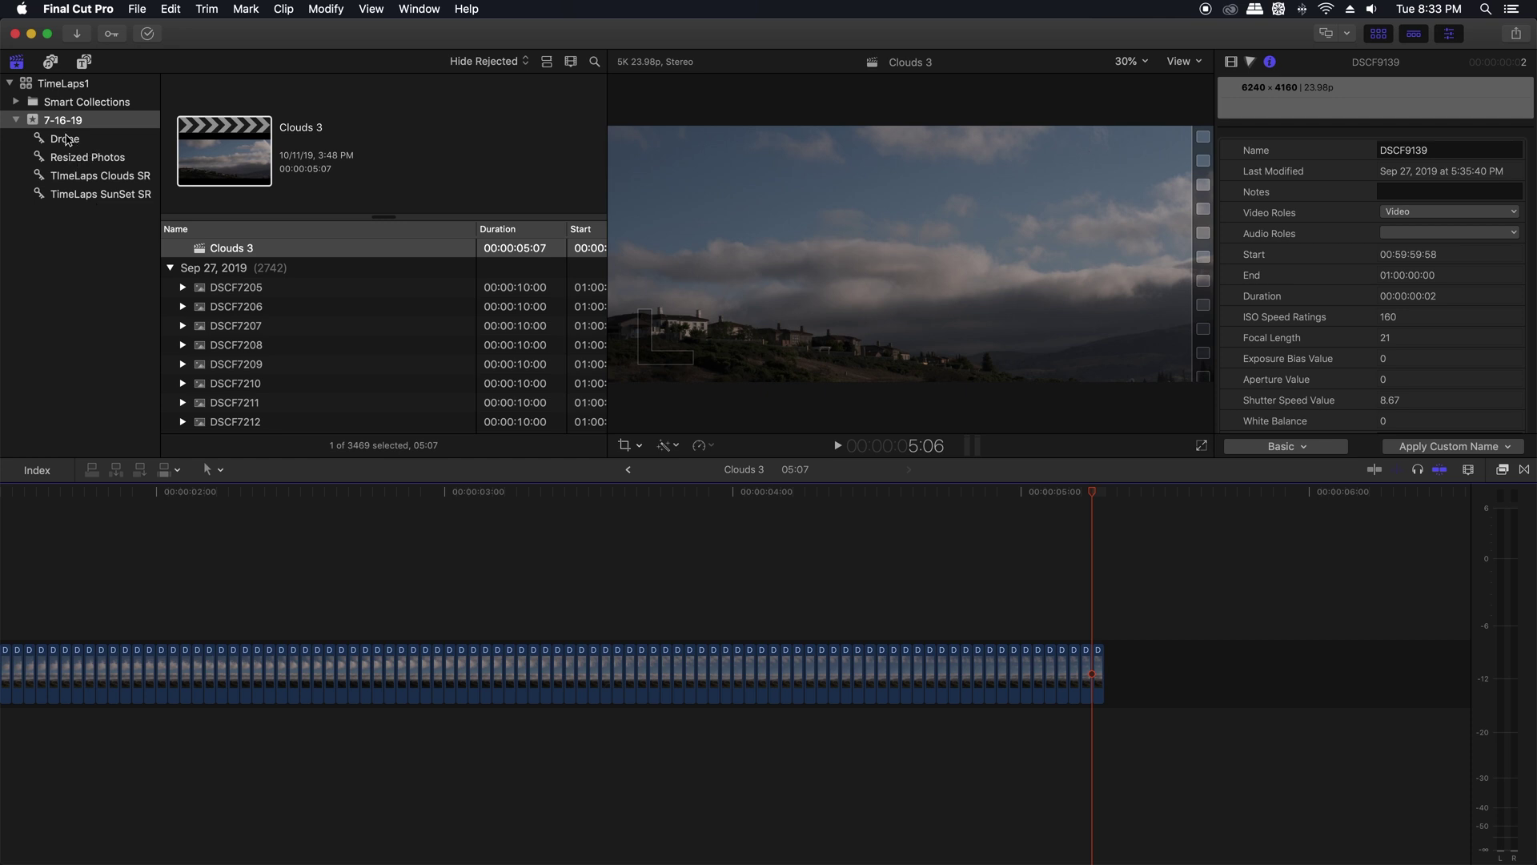
Start a new project in the 7-16-19 event and name it Test.
left_click(63, 124)
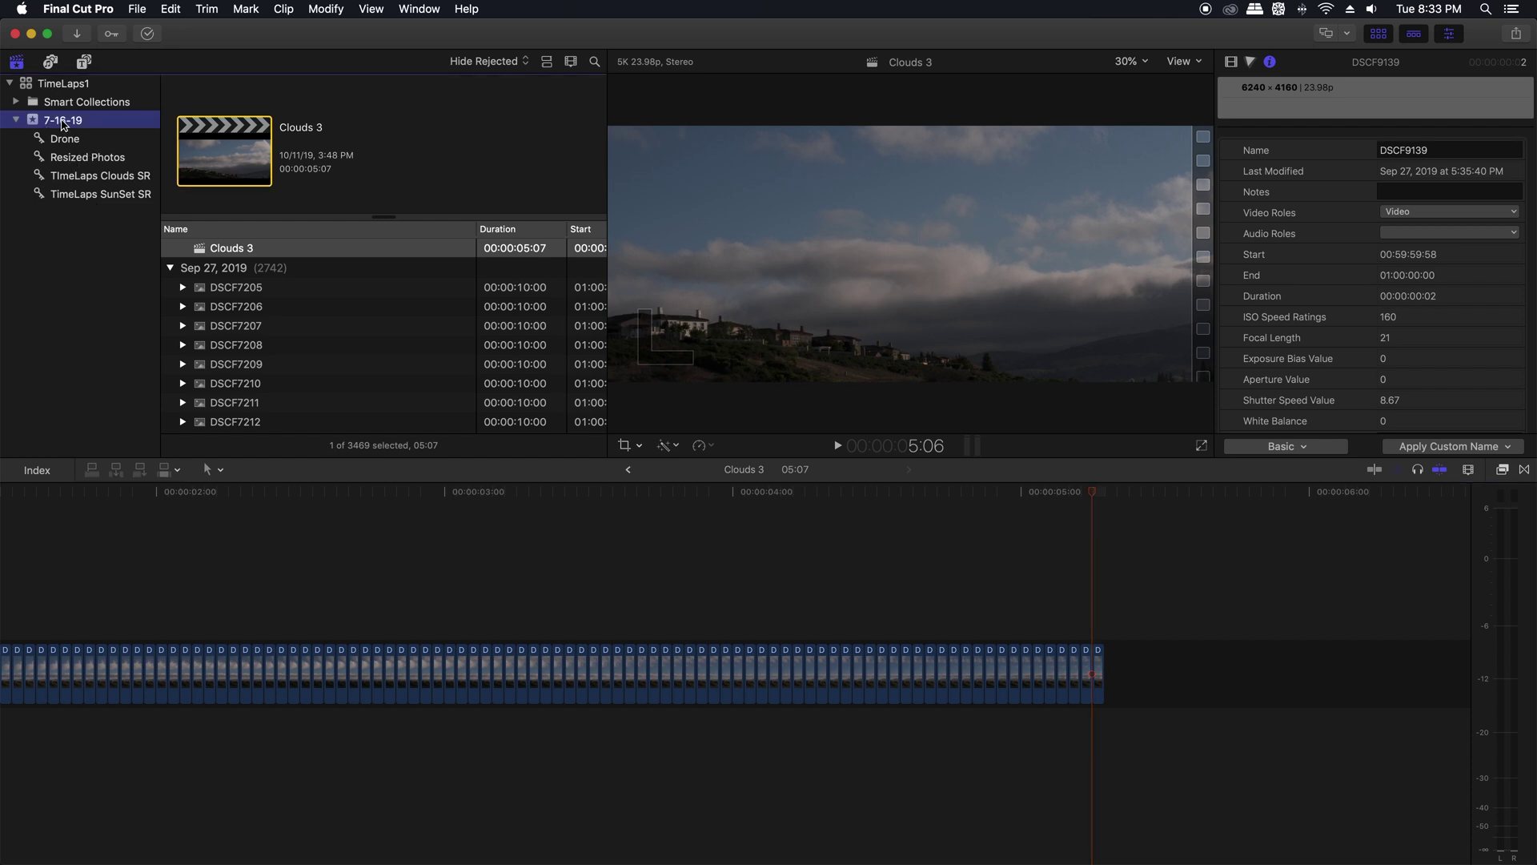
left_click(137, 10)
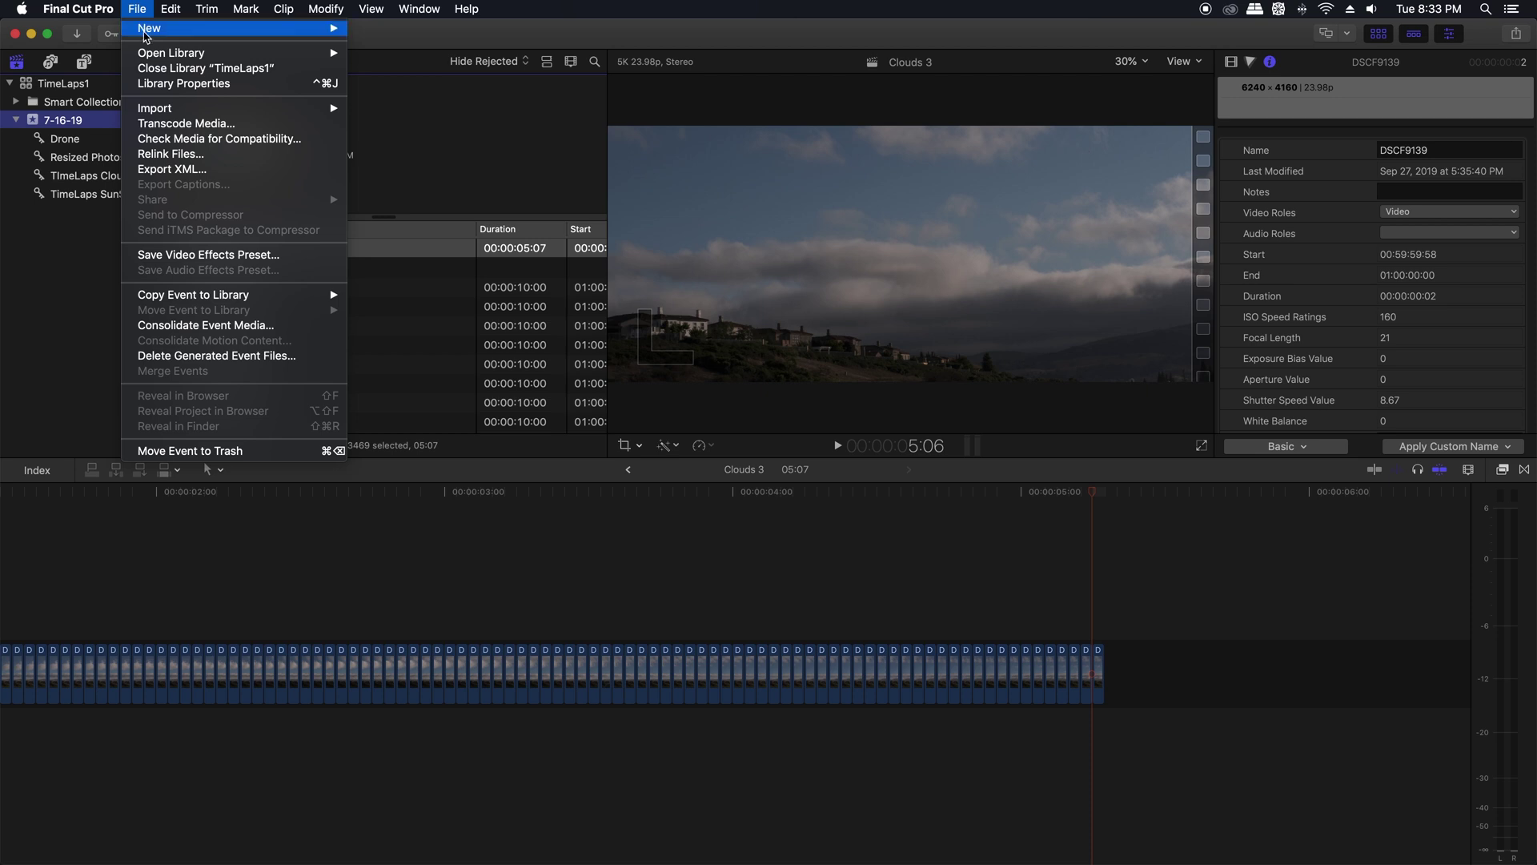
mouse_move(146, 36)
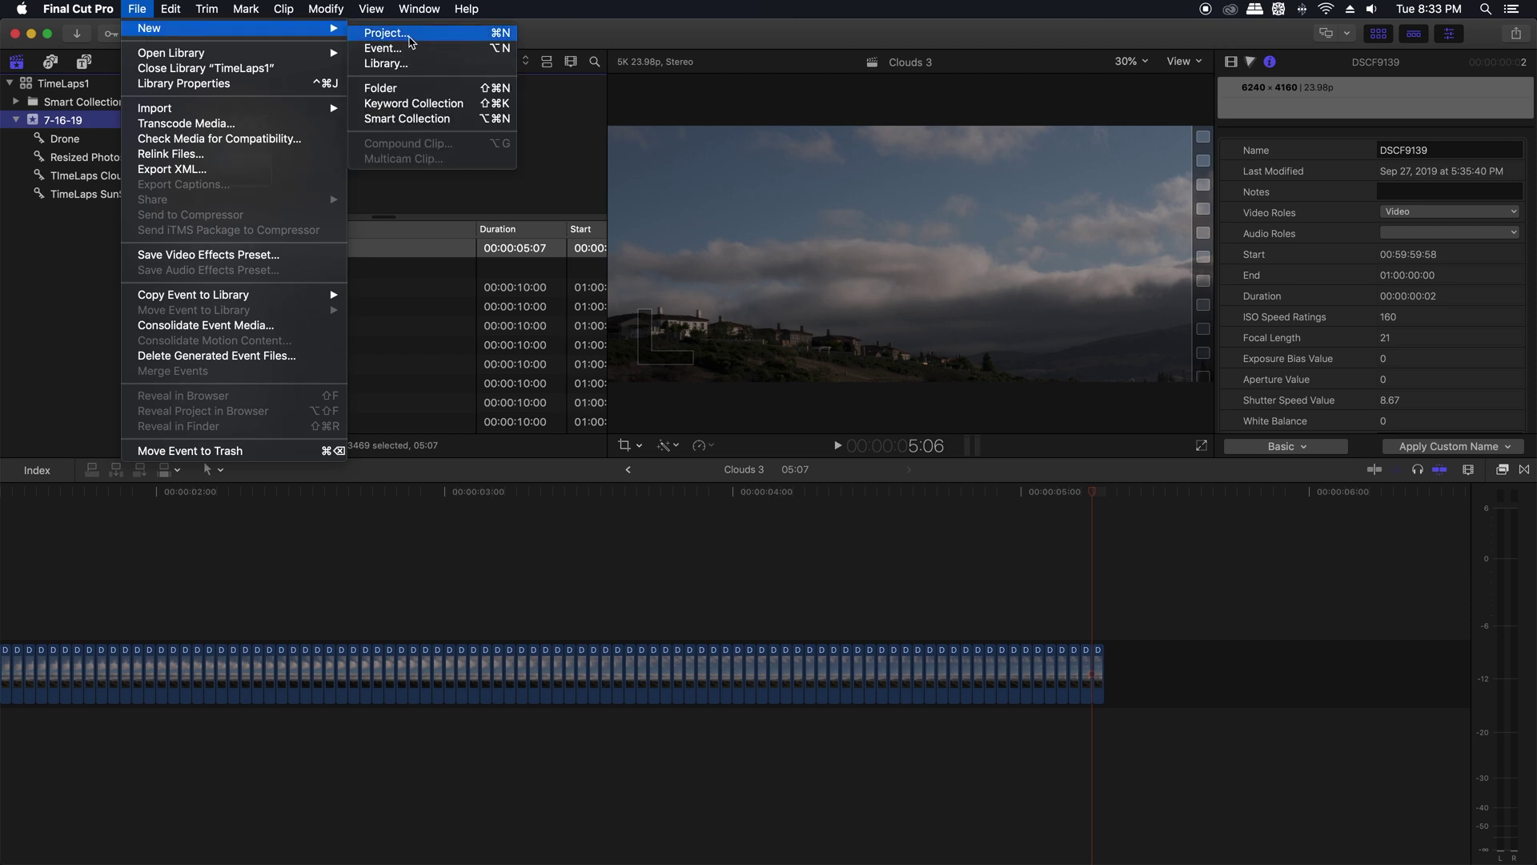
left_click(384, 33)
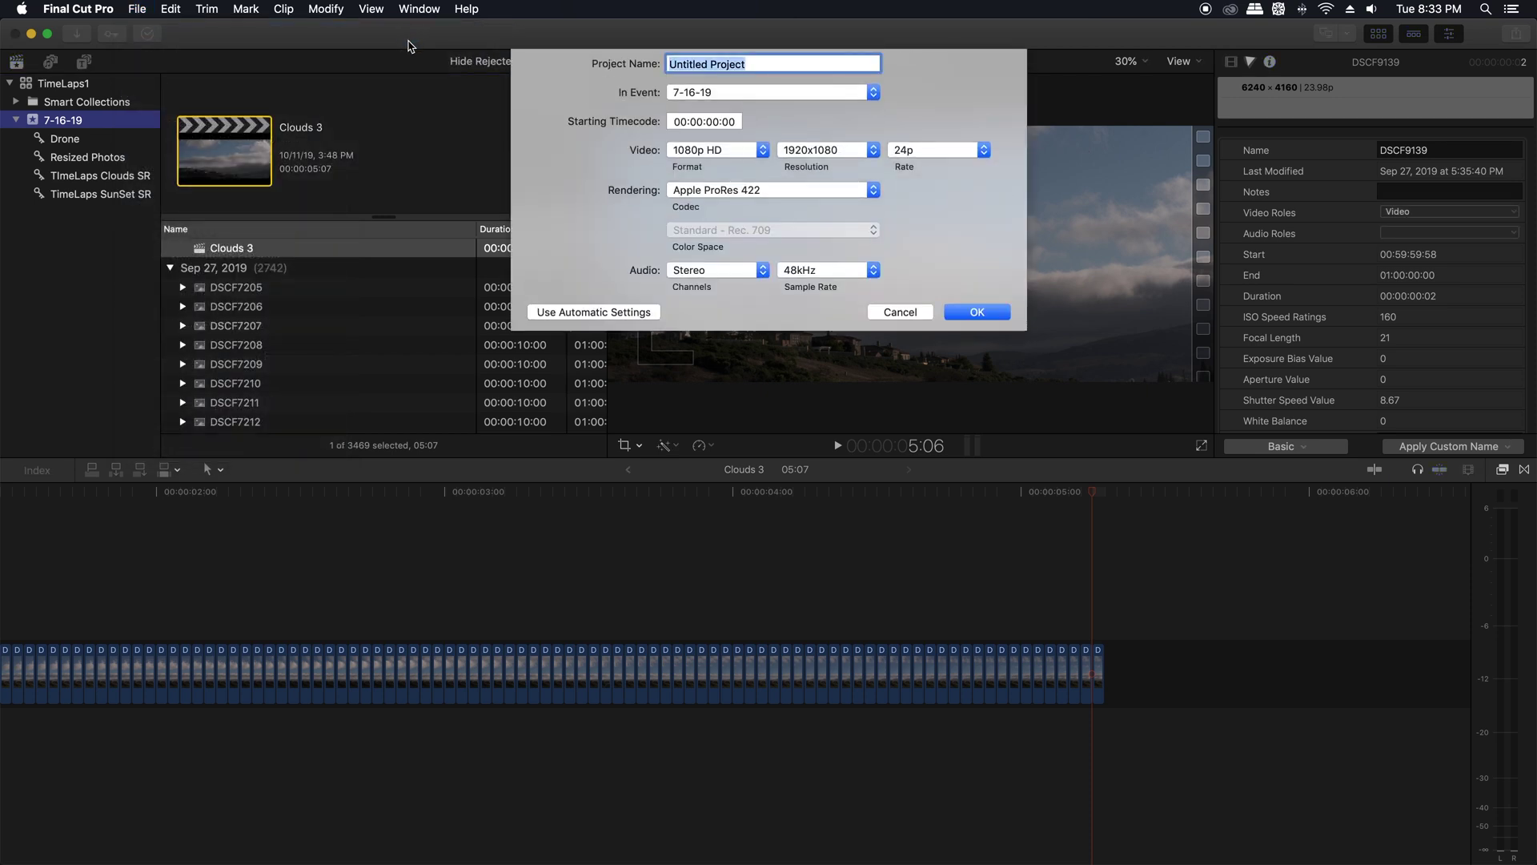
type("Test")
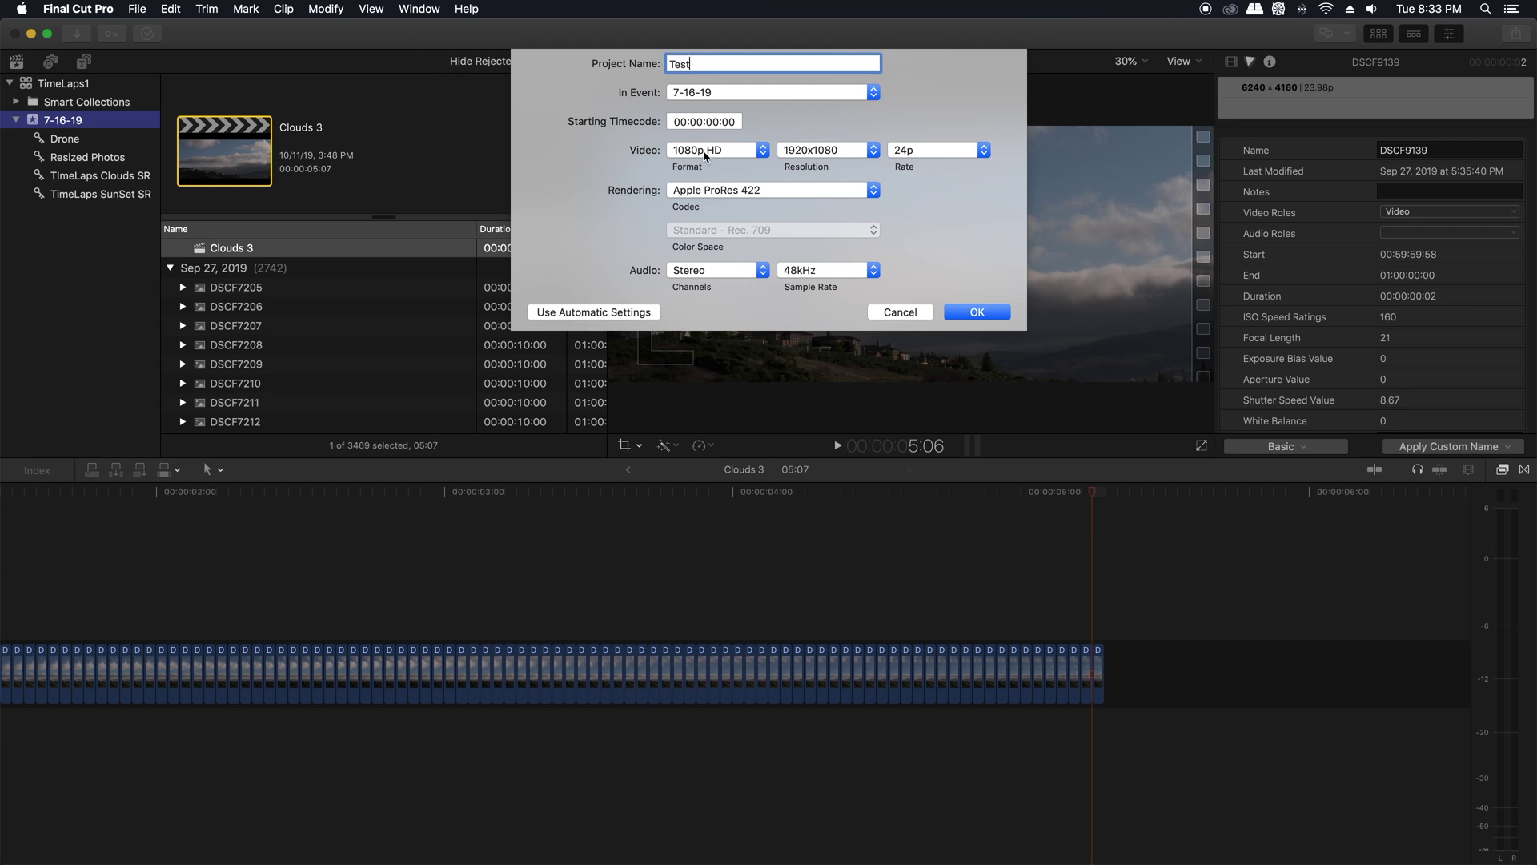
Set the project's video format to Custom with a 4026x1600 resolution and create the project.
left_click(706, 153)
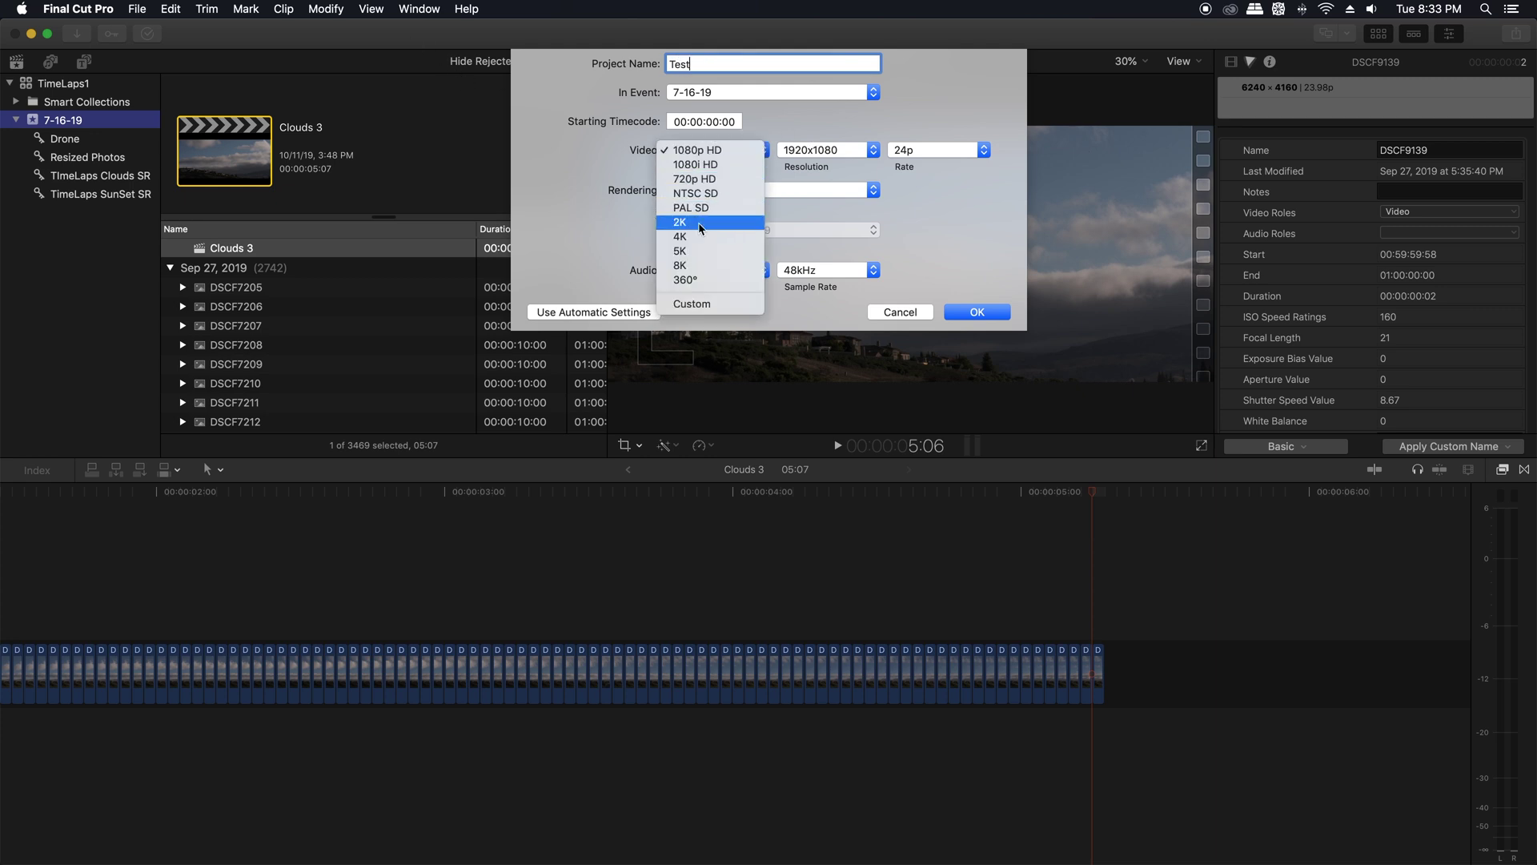
left_click(699, 237)
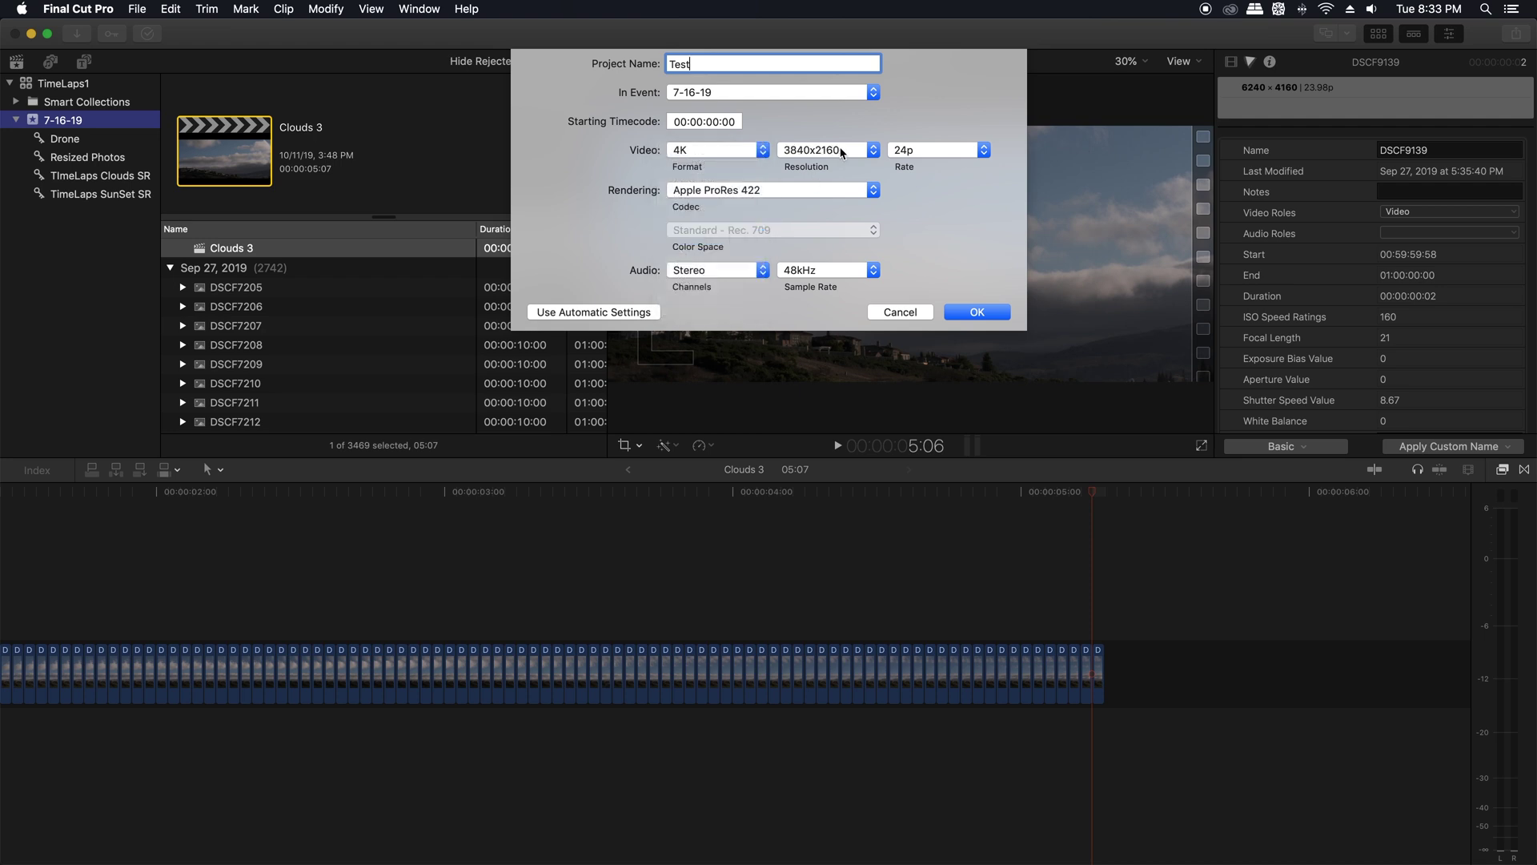
left_click(842, 152)
left_click(681, 152)
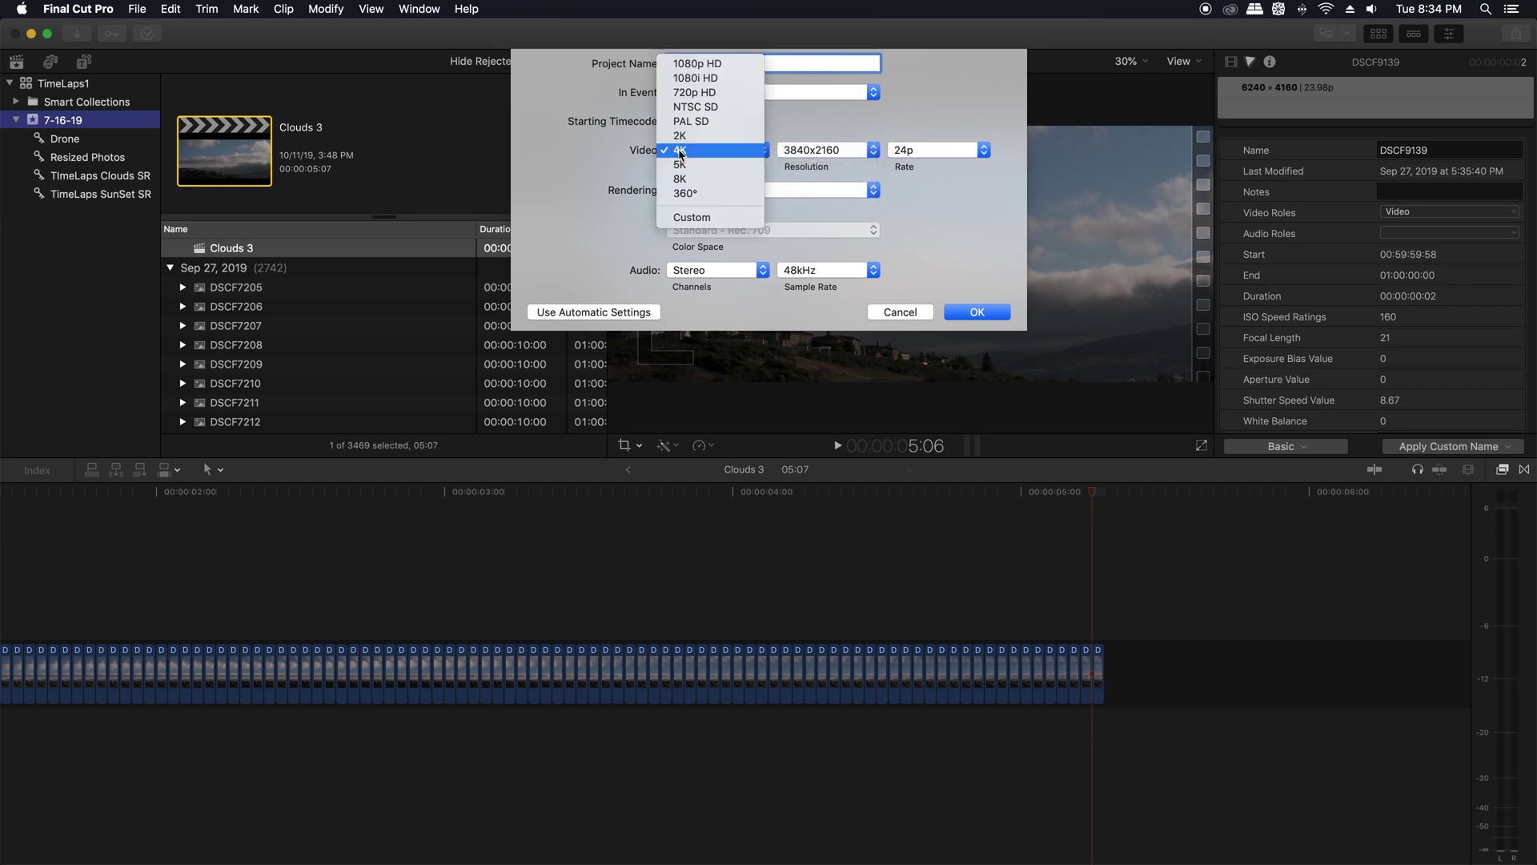
left_click(693, 220)
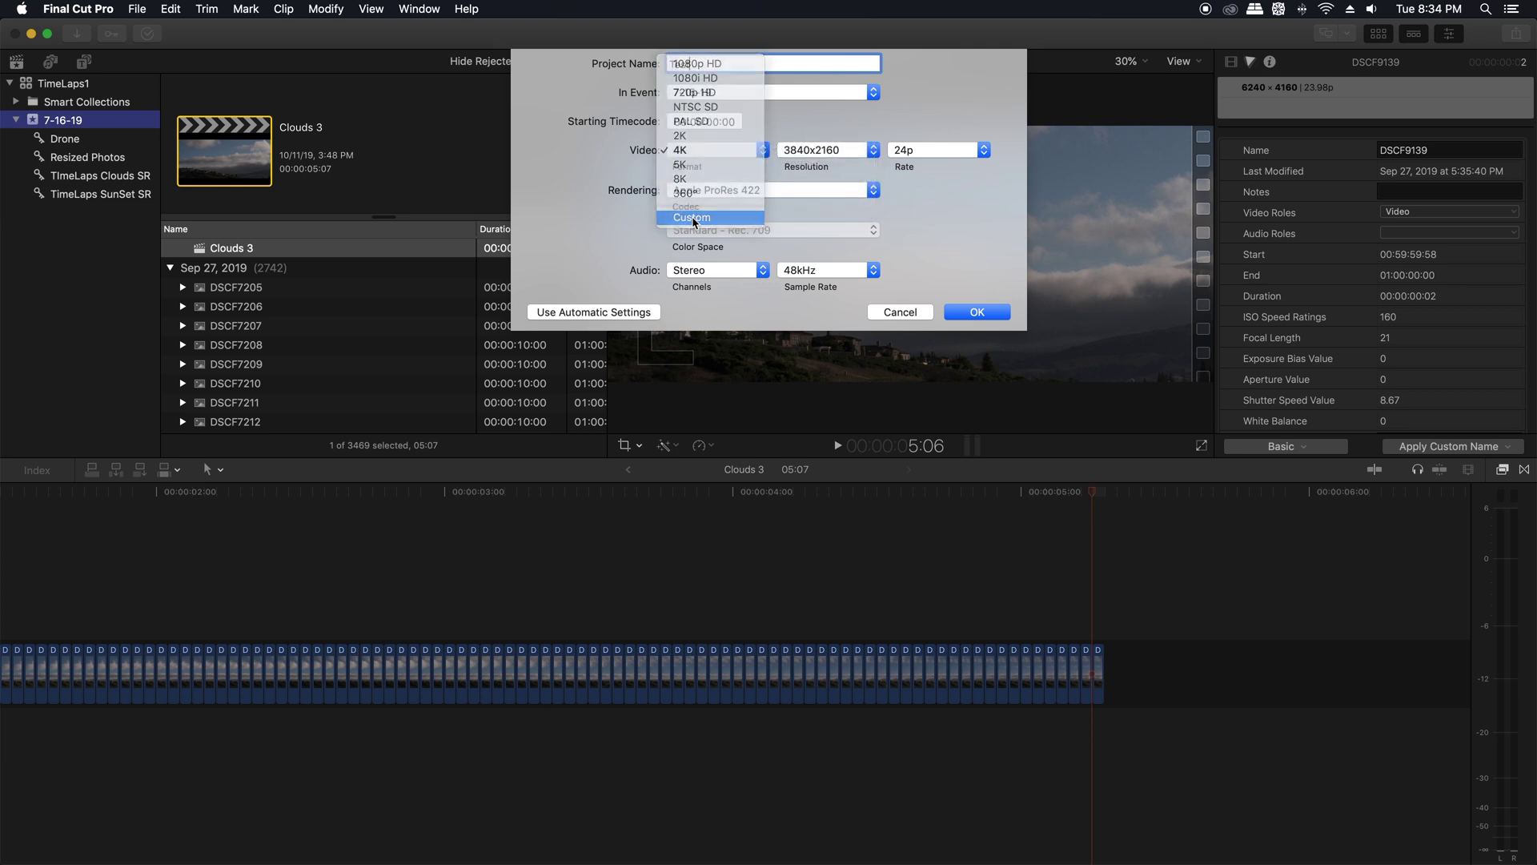
double_click(811, 153)
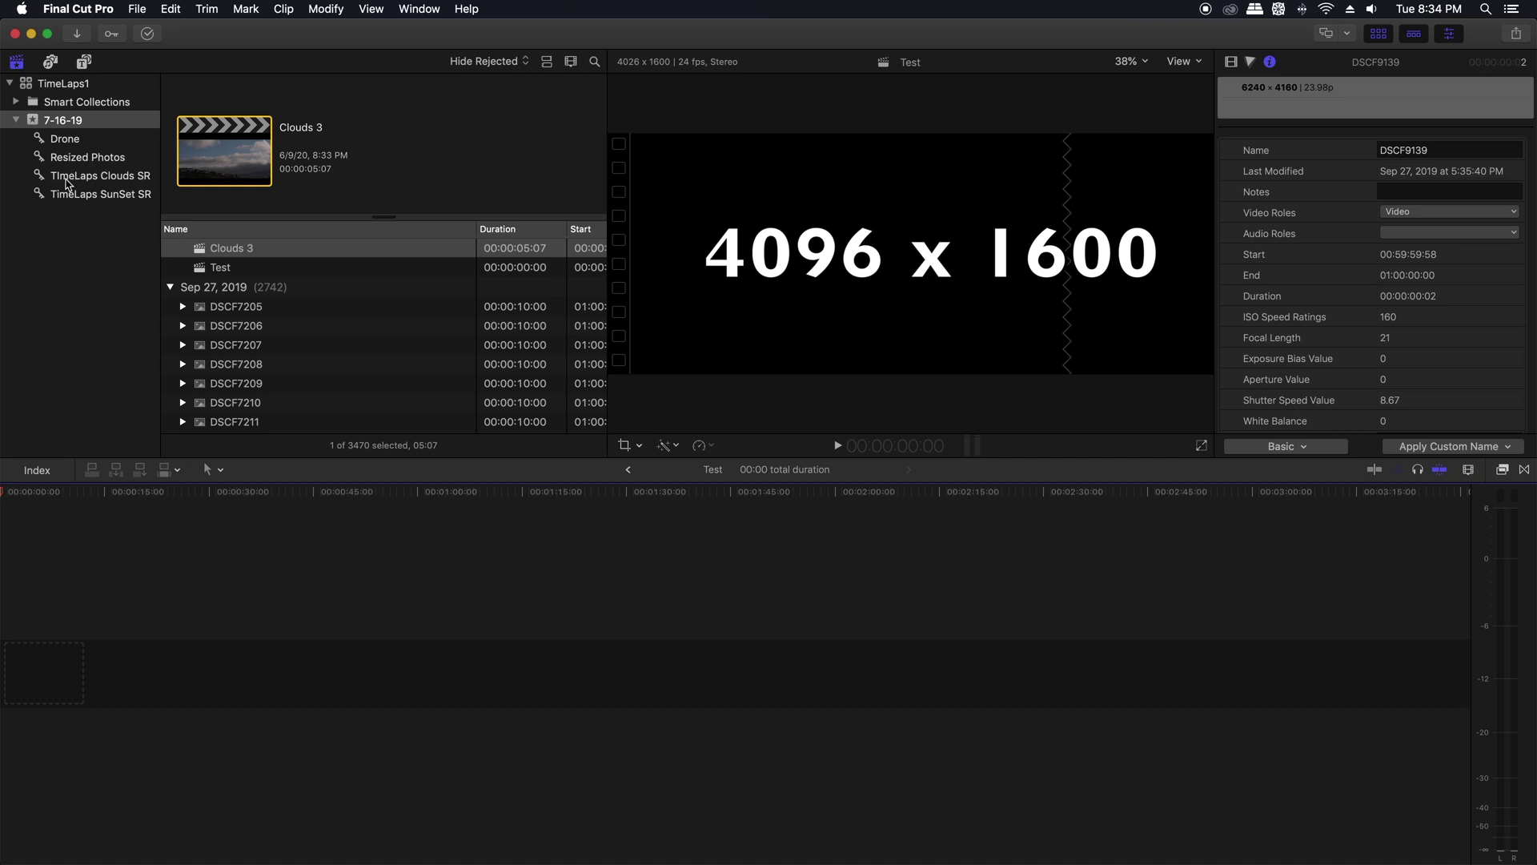
Select the photos from DSCF6725 through DSCF7071 in the Resized Photos collection.
left_click(70, 162)
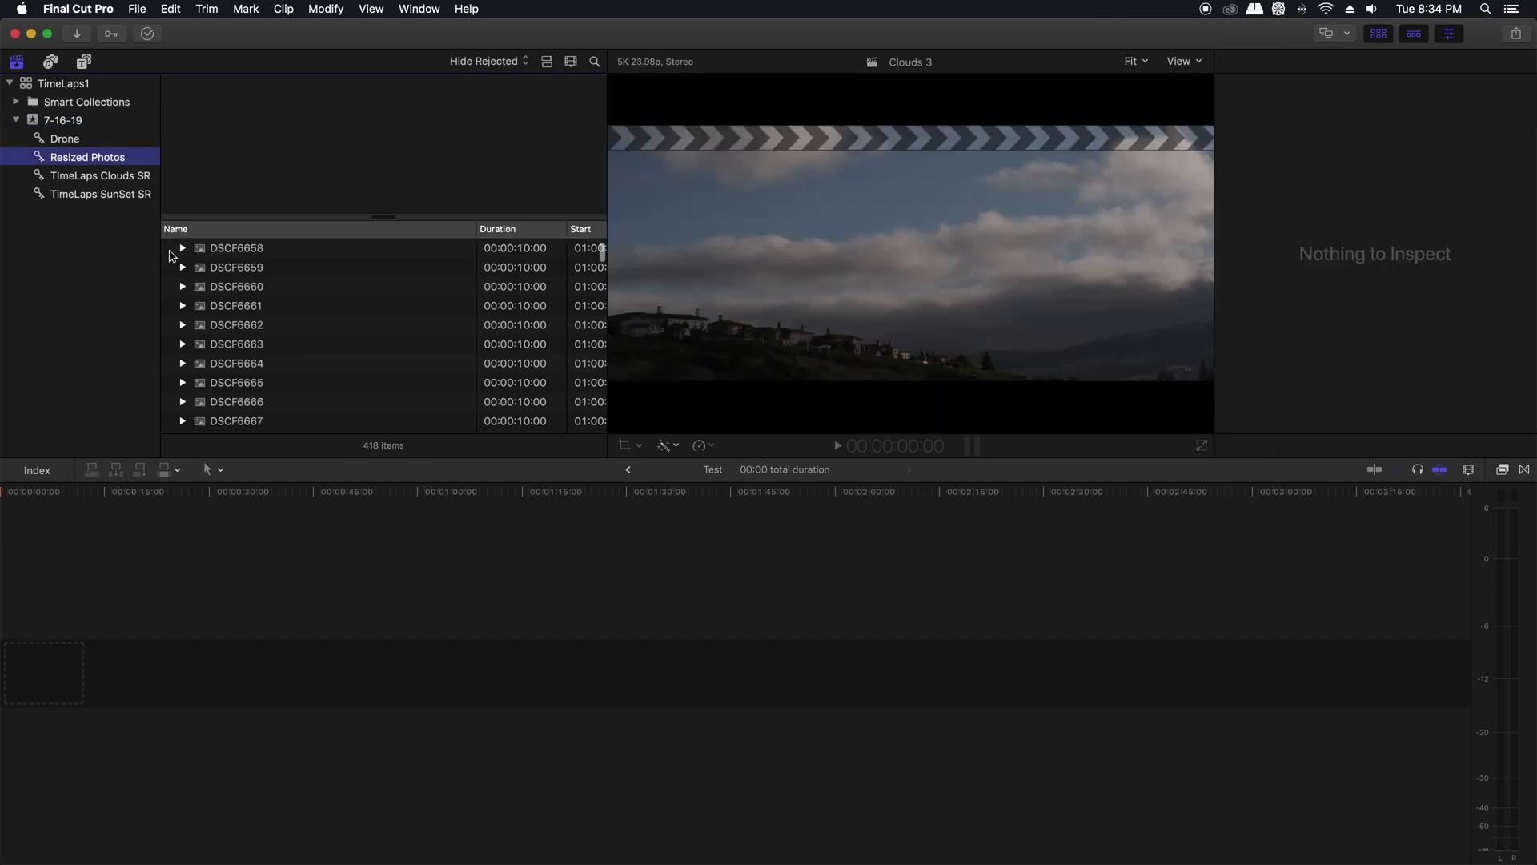
left_click(247, 305)
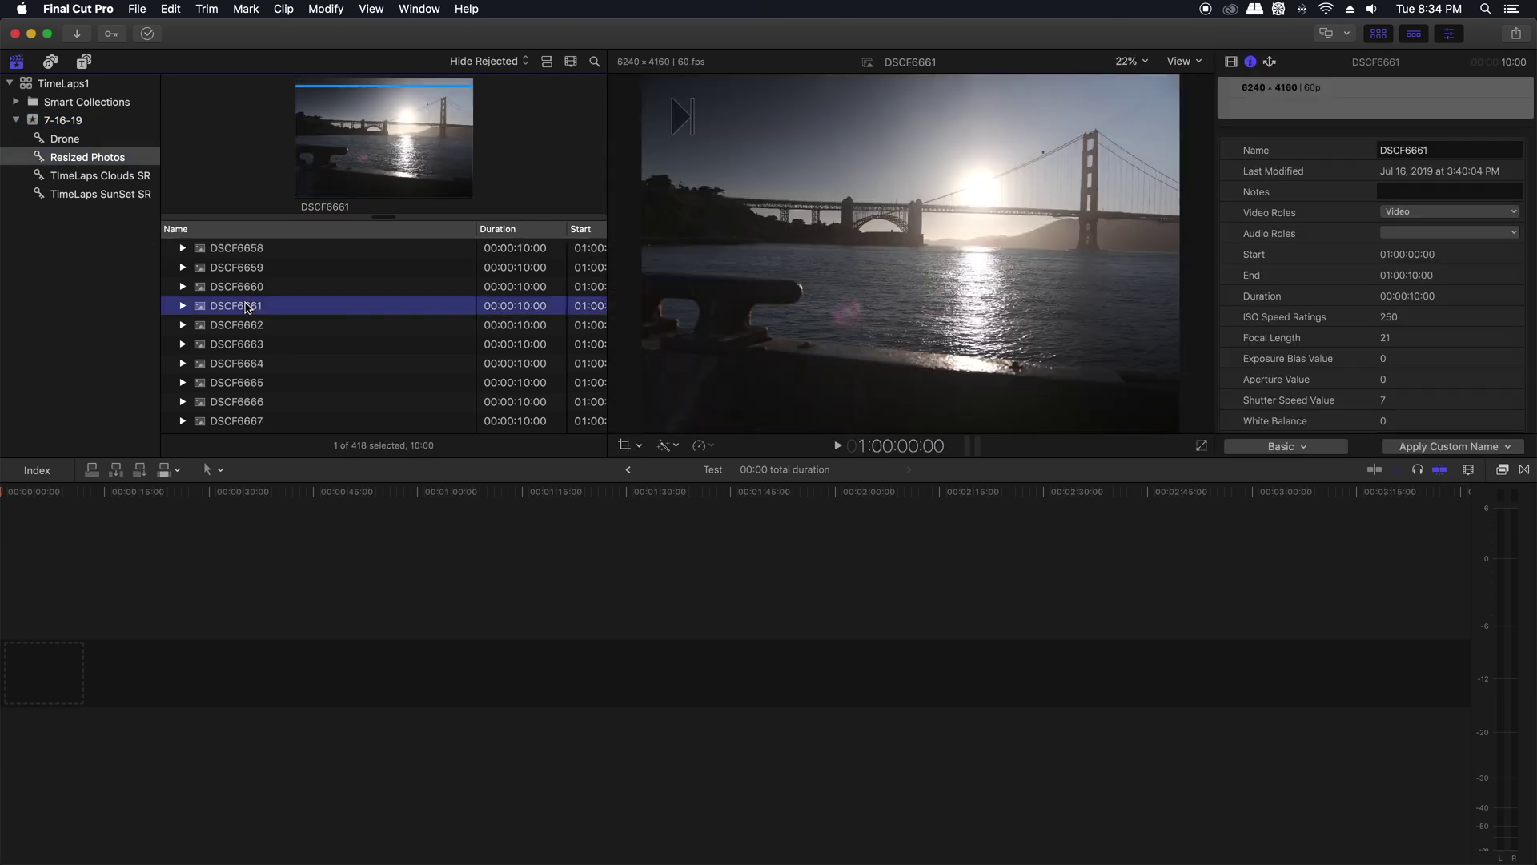
scroll(244, 308, "down", 10)
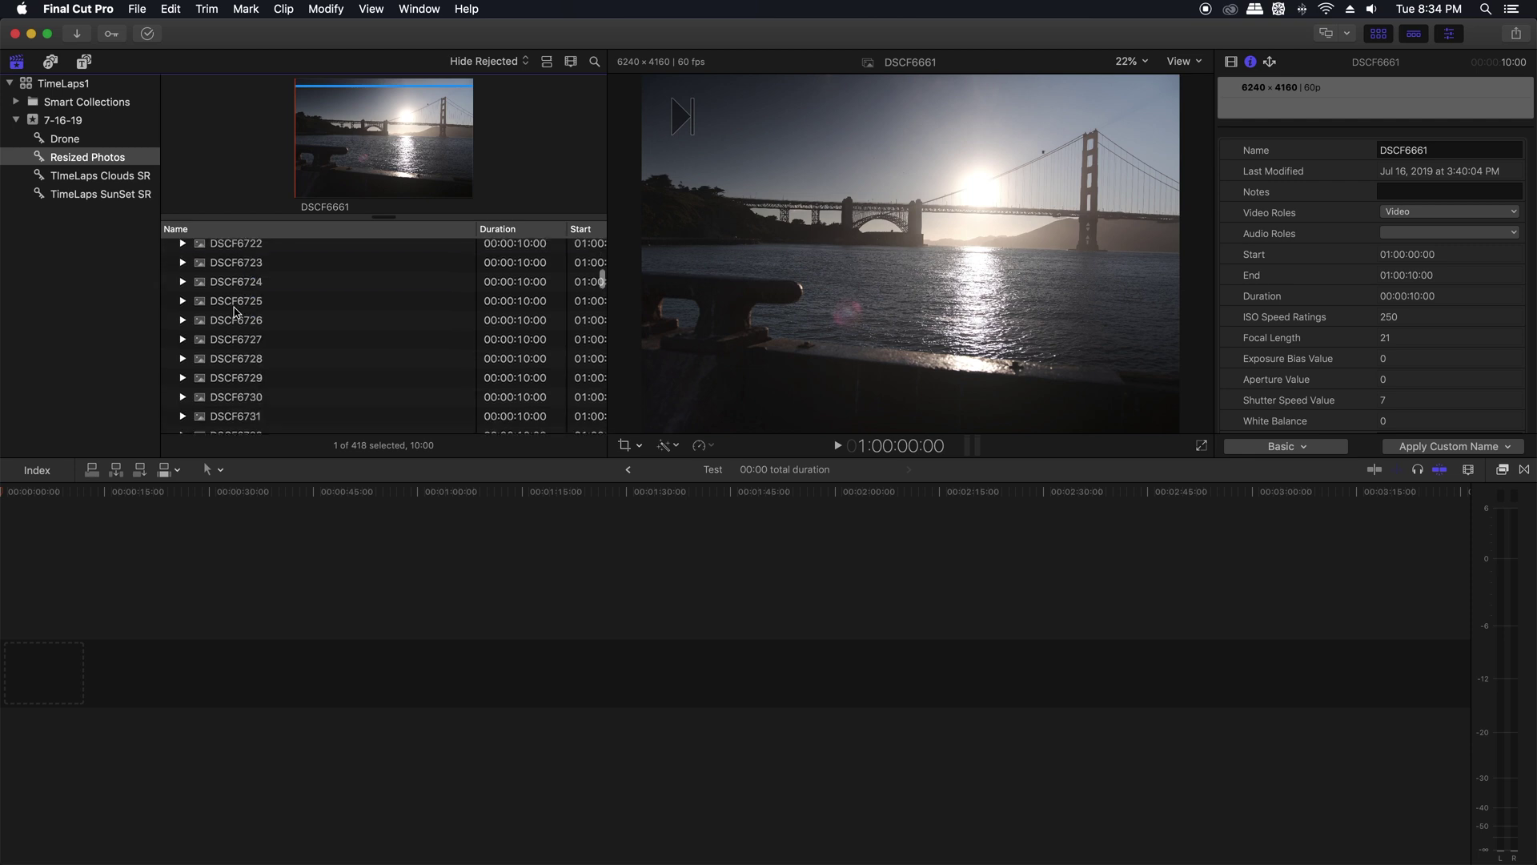
left_click(234, 304)
scroll(237, 330, "down", 15)
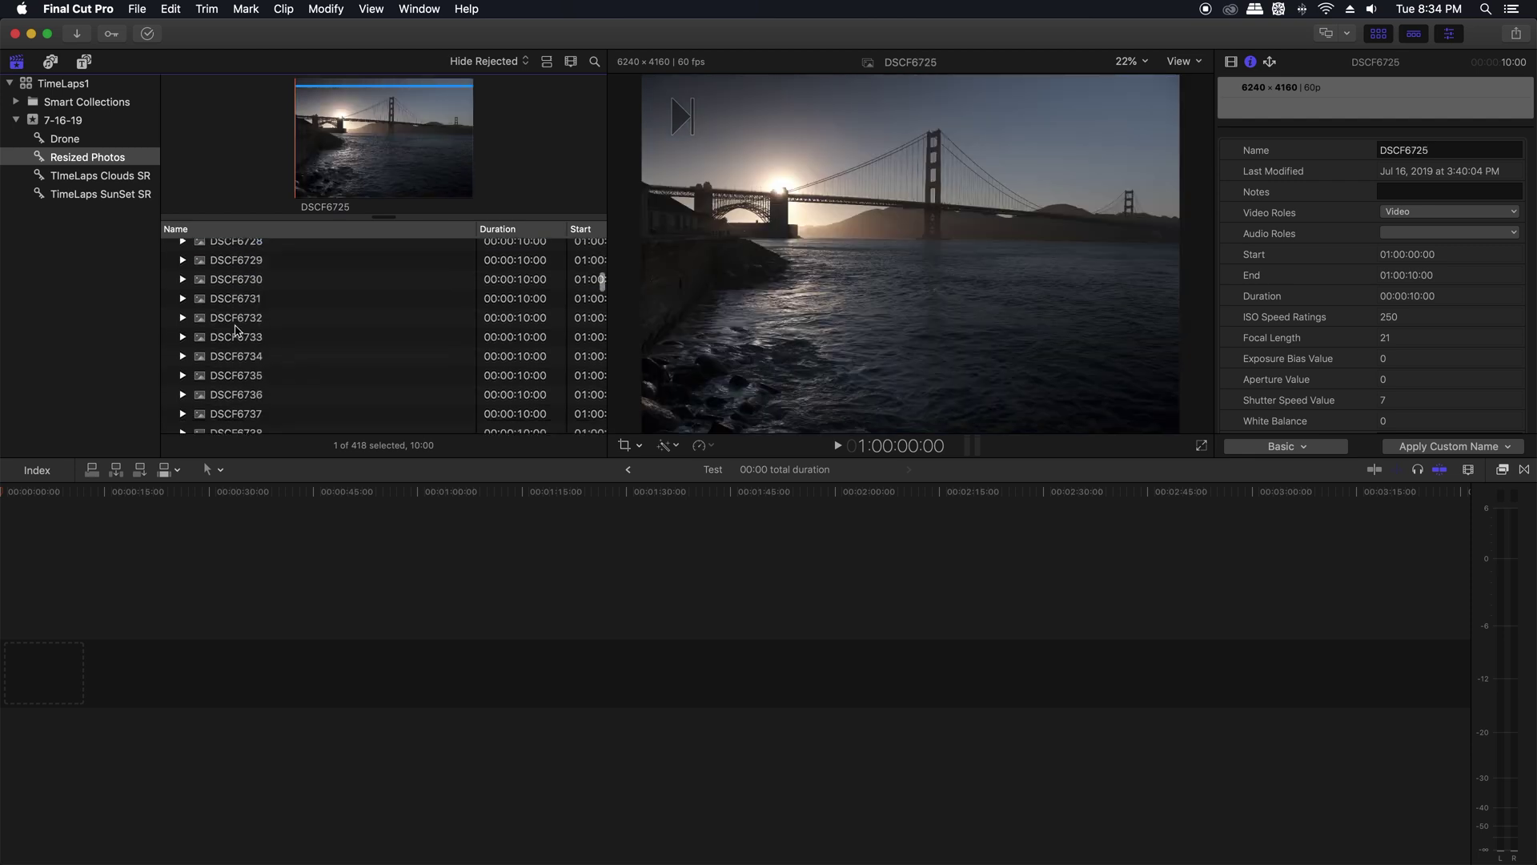
scroll(237, 330, "down", 20)
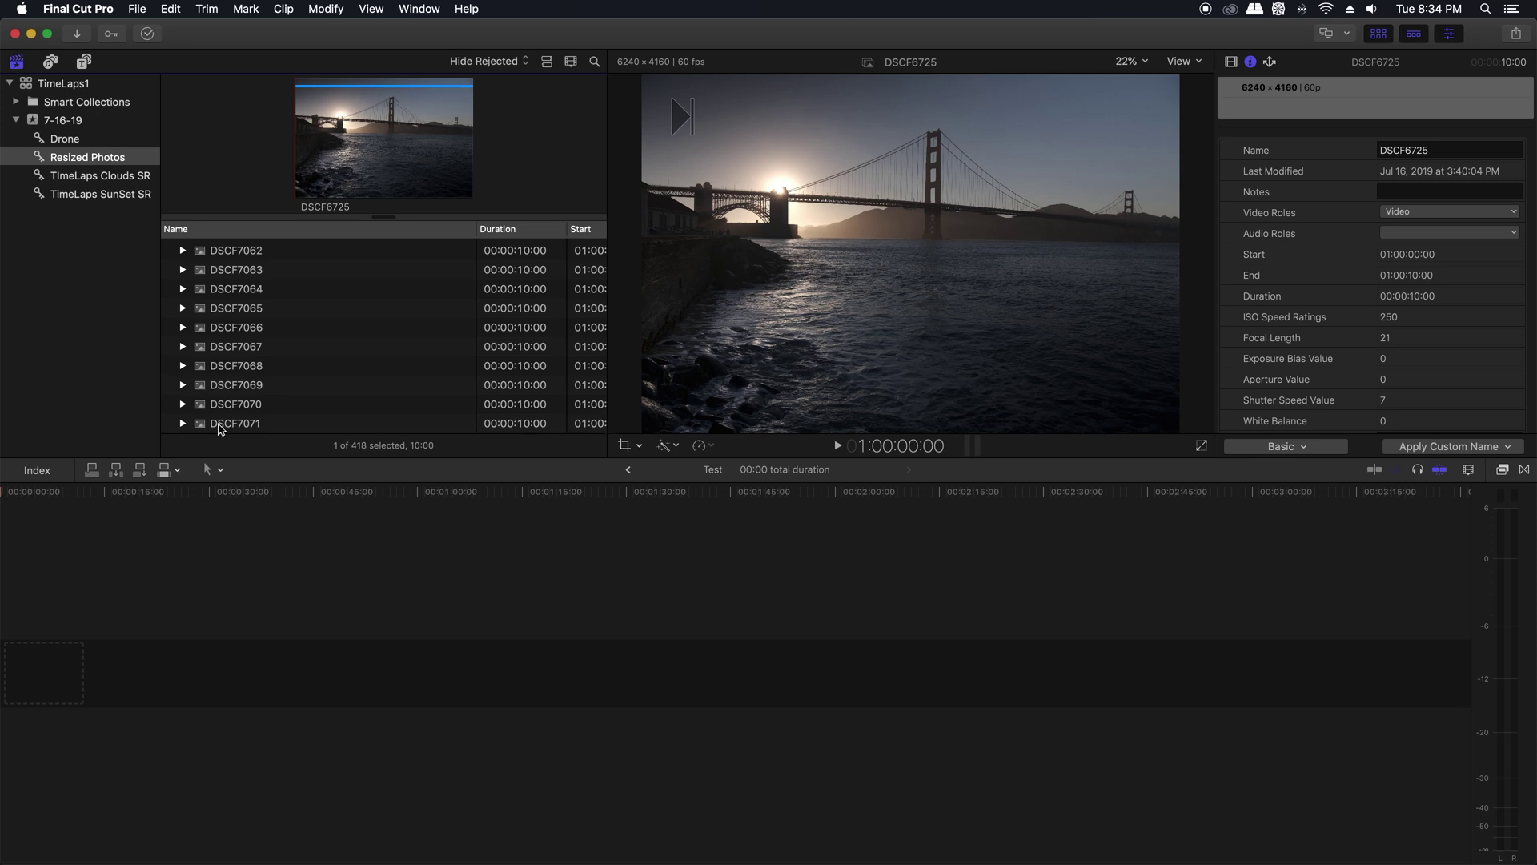
left_click(220, 425, "shift")
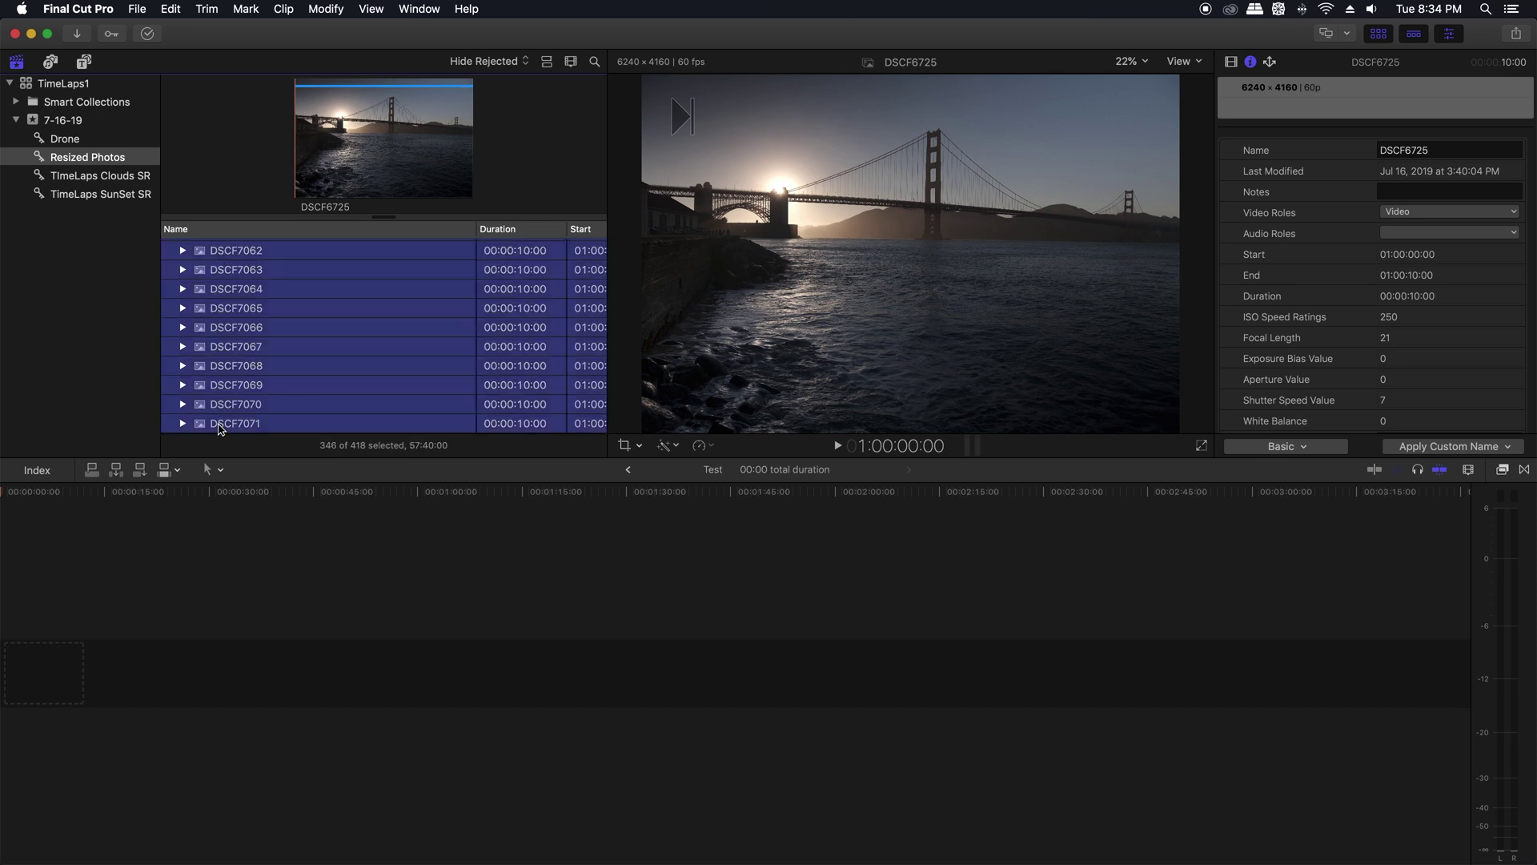
Place the selected photos in sequence at the start of the Test project timeline.
scroll(349, 358, "up", 15)
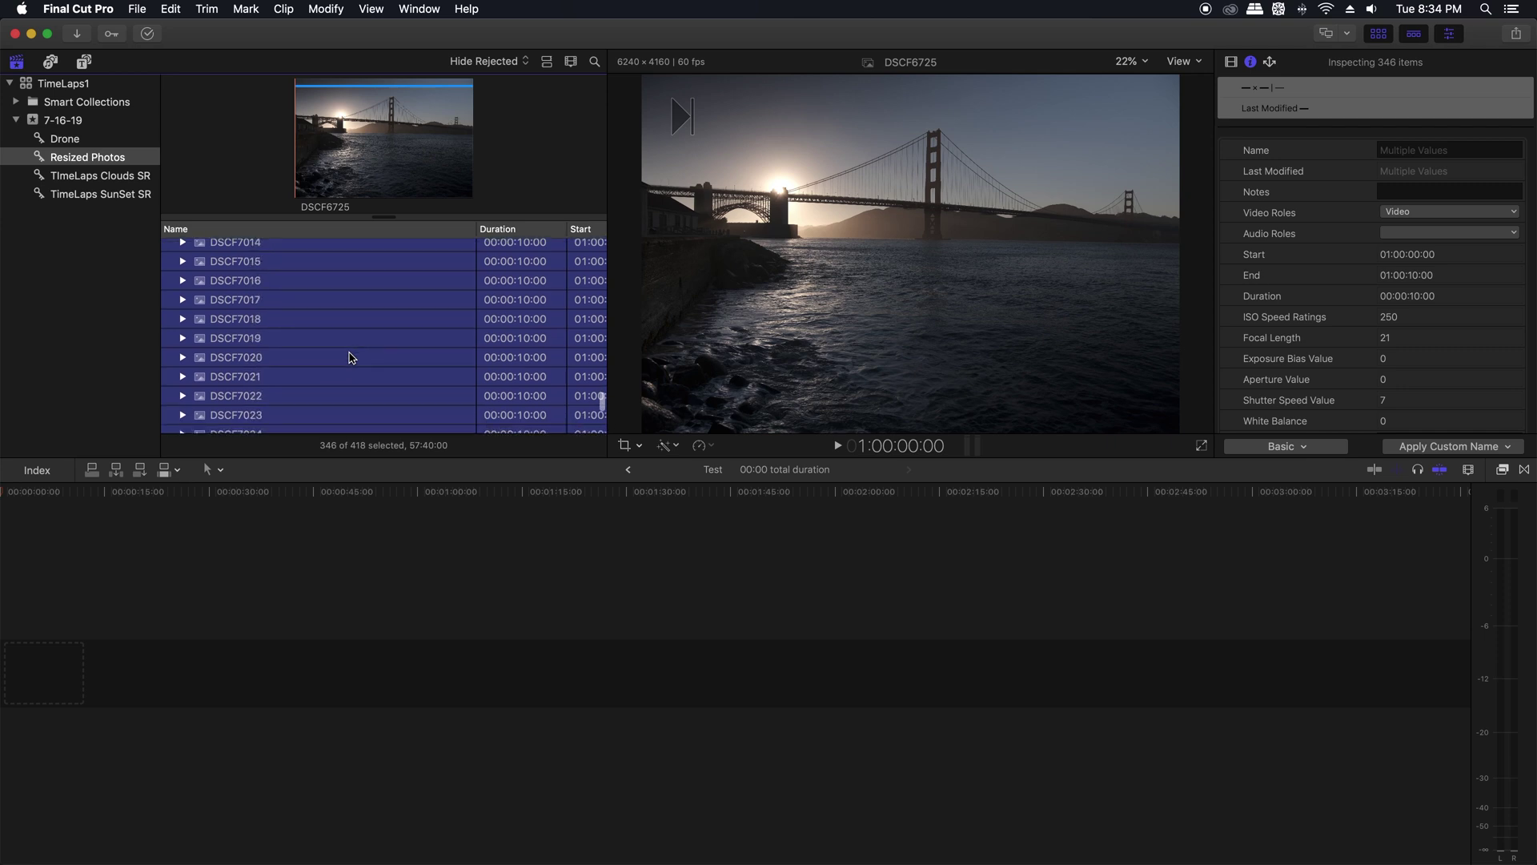
scroll(349, 357, "up", 3)
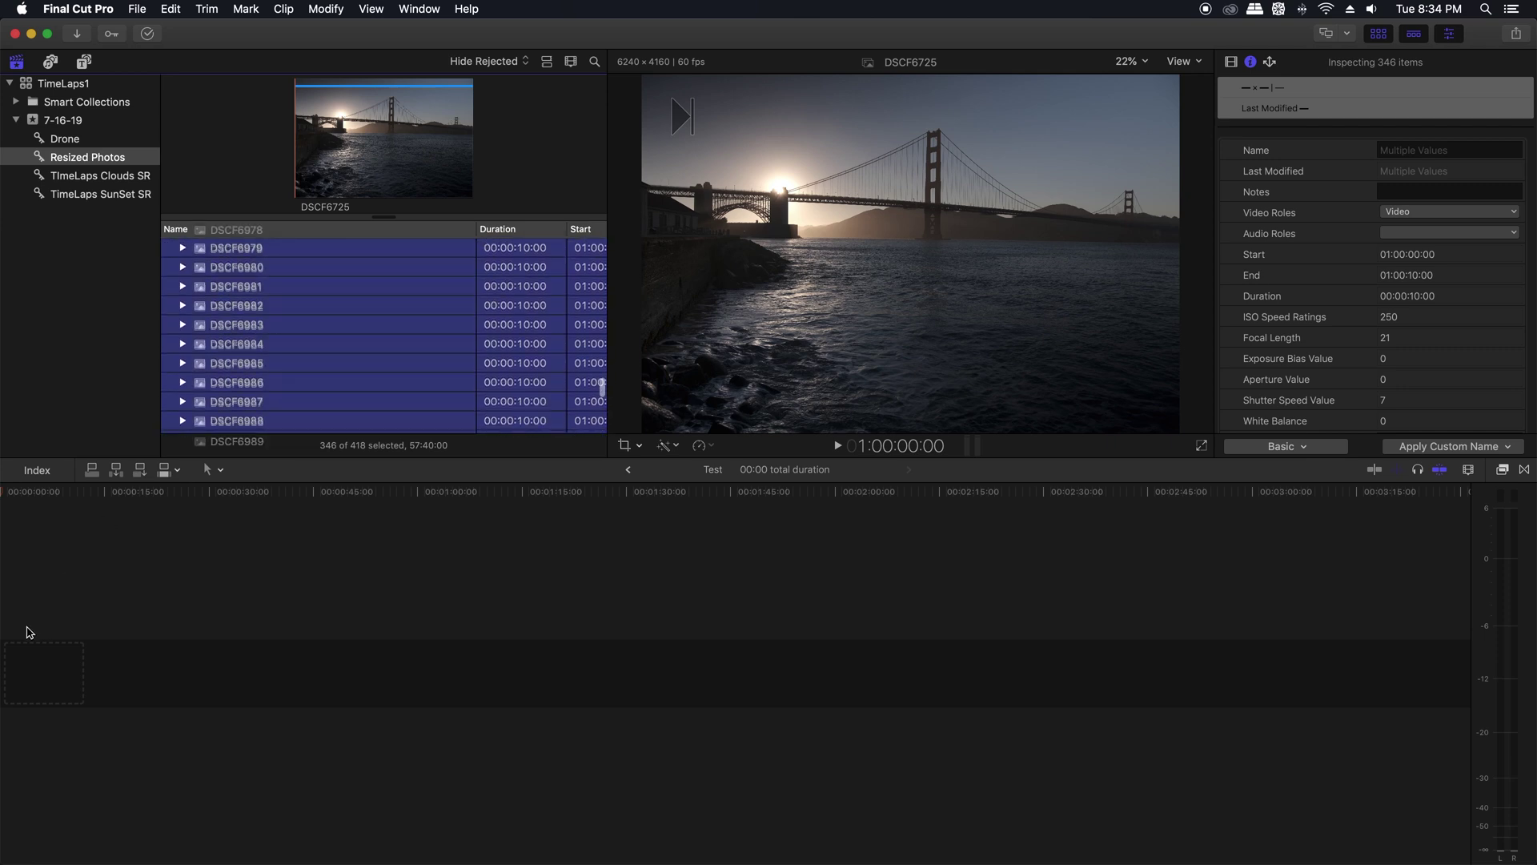
left_click_drag(22, 638, 10, 635)
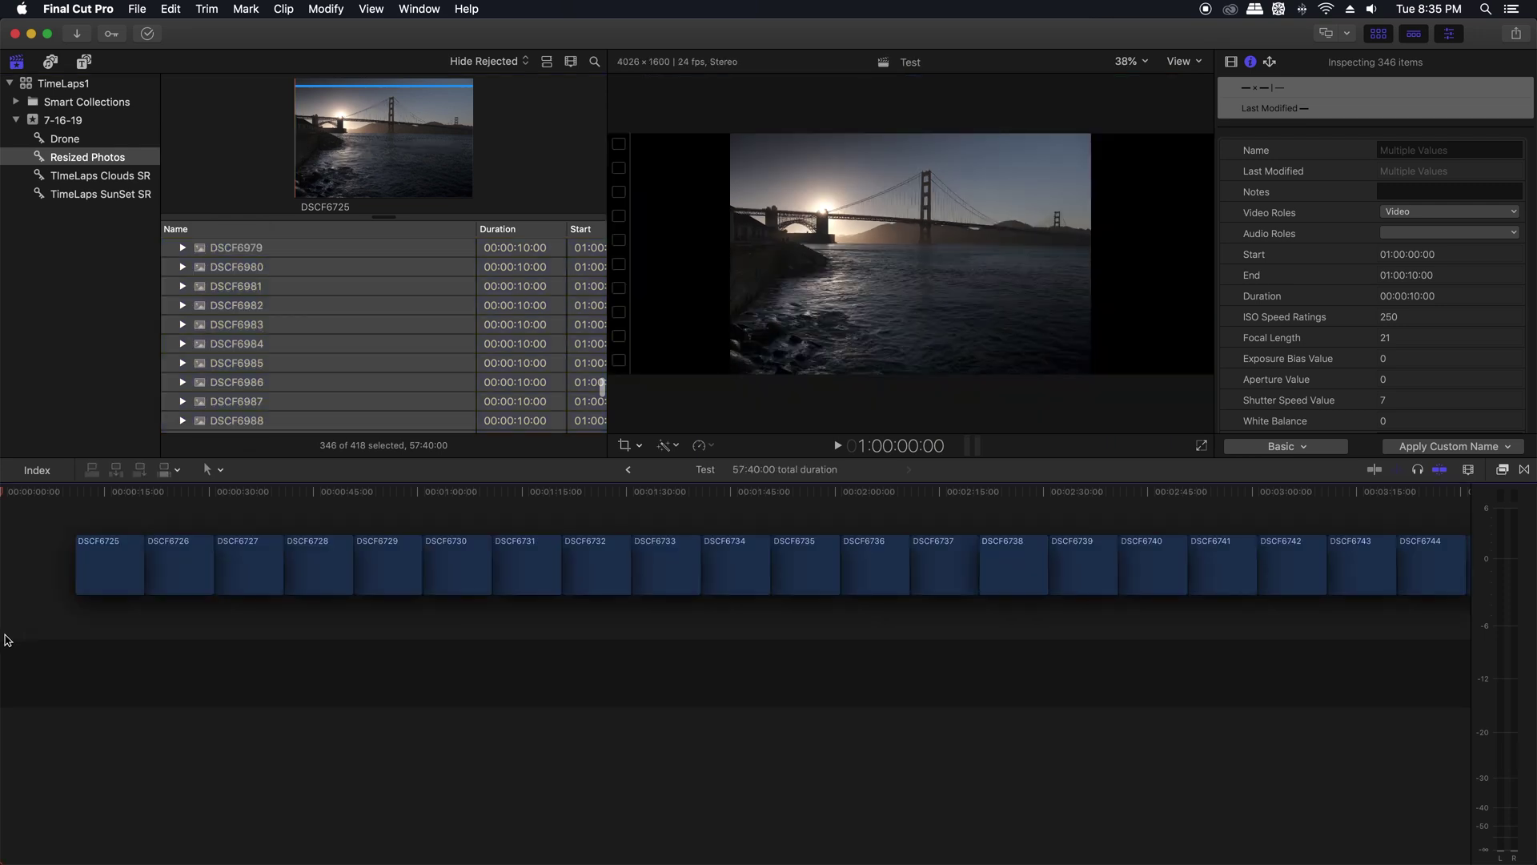
left_click_drag(92, 614, 90, 614)
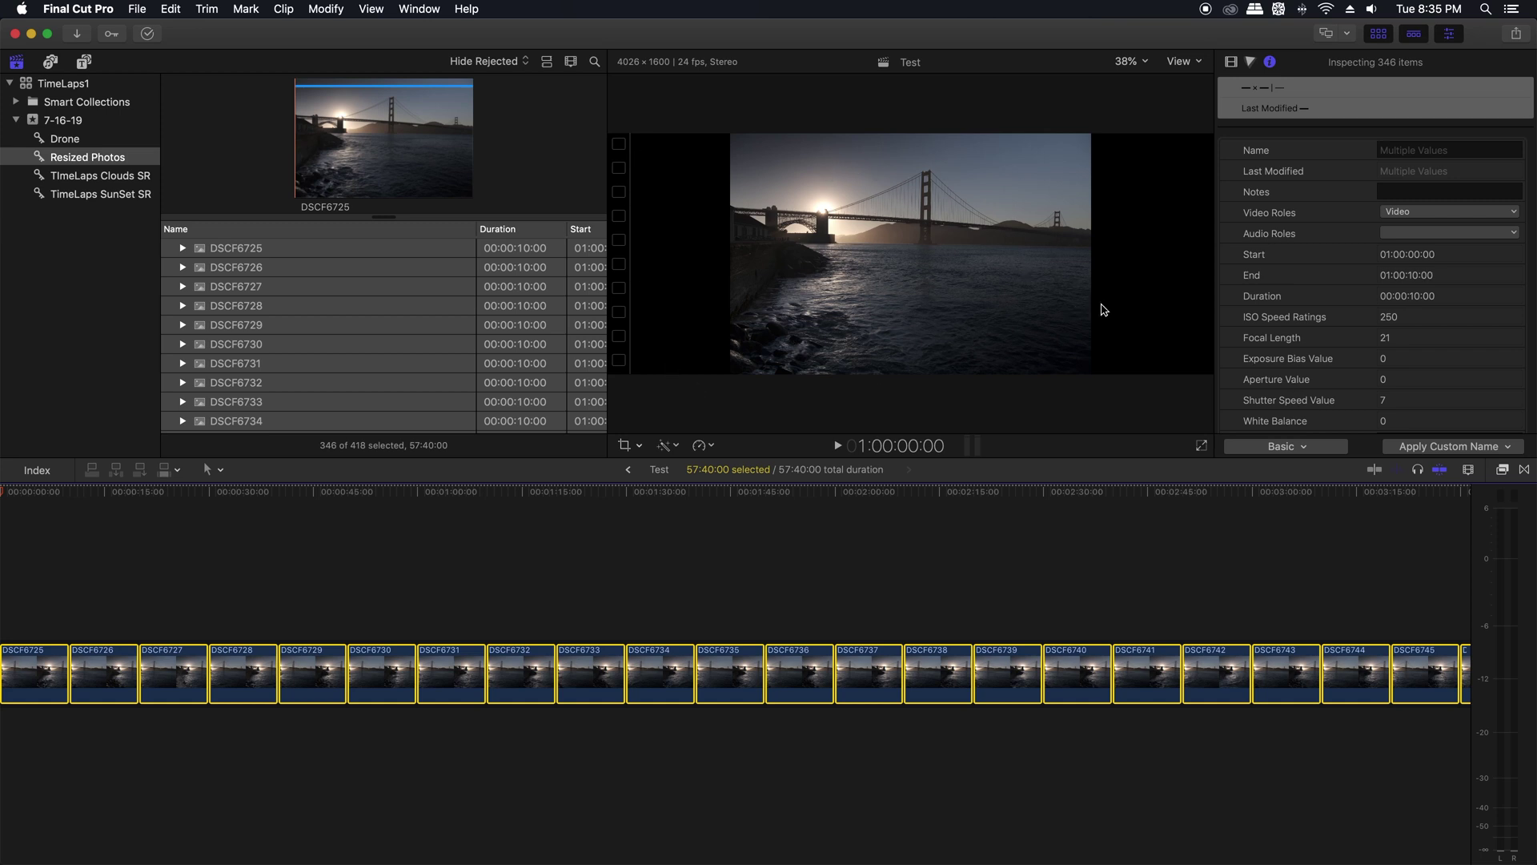
Scale the first timeline clip, DSCF6725, to 170% and set its Y position to -300 px.
left_click(33, 501)
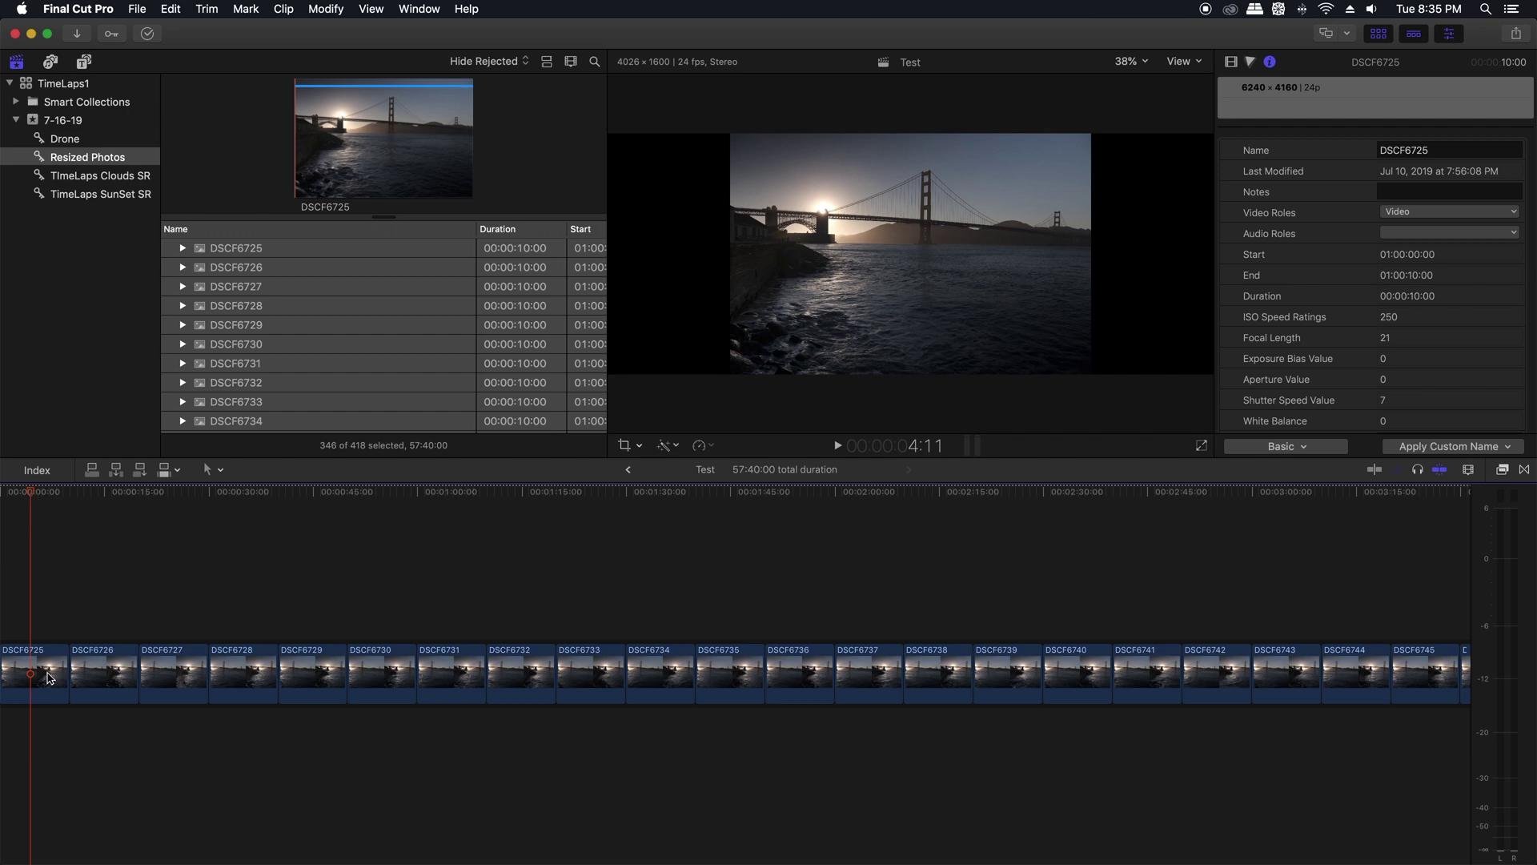
left_click(50, 677)
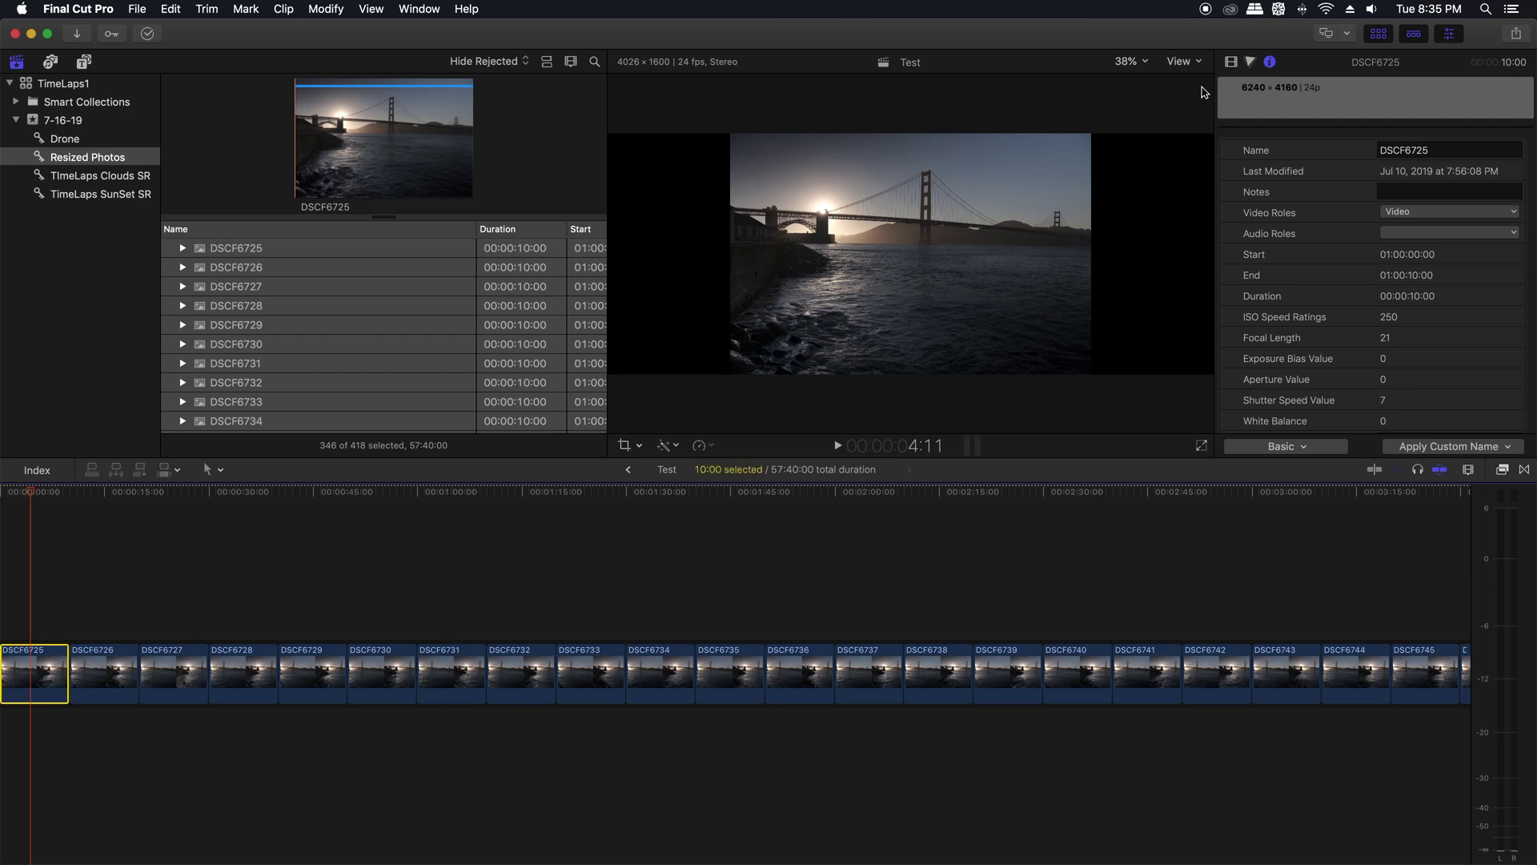
left_click(1233, 64)
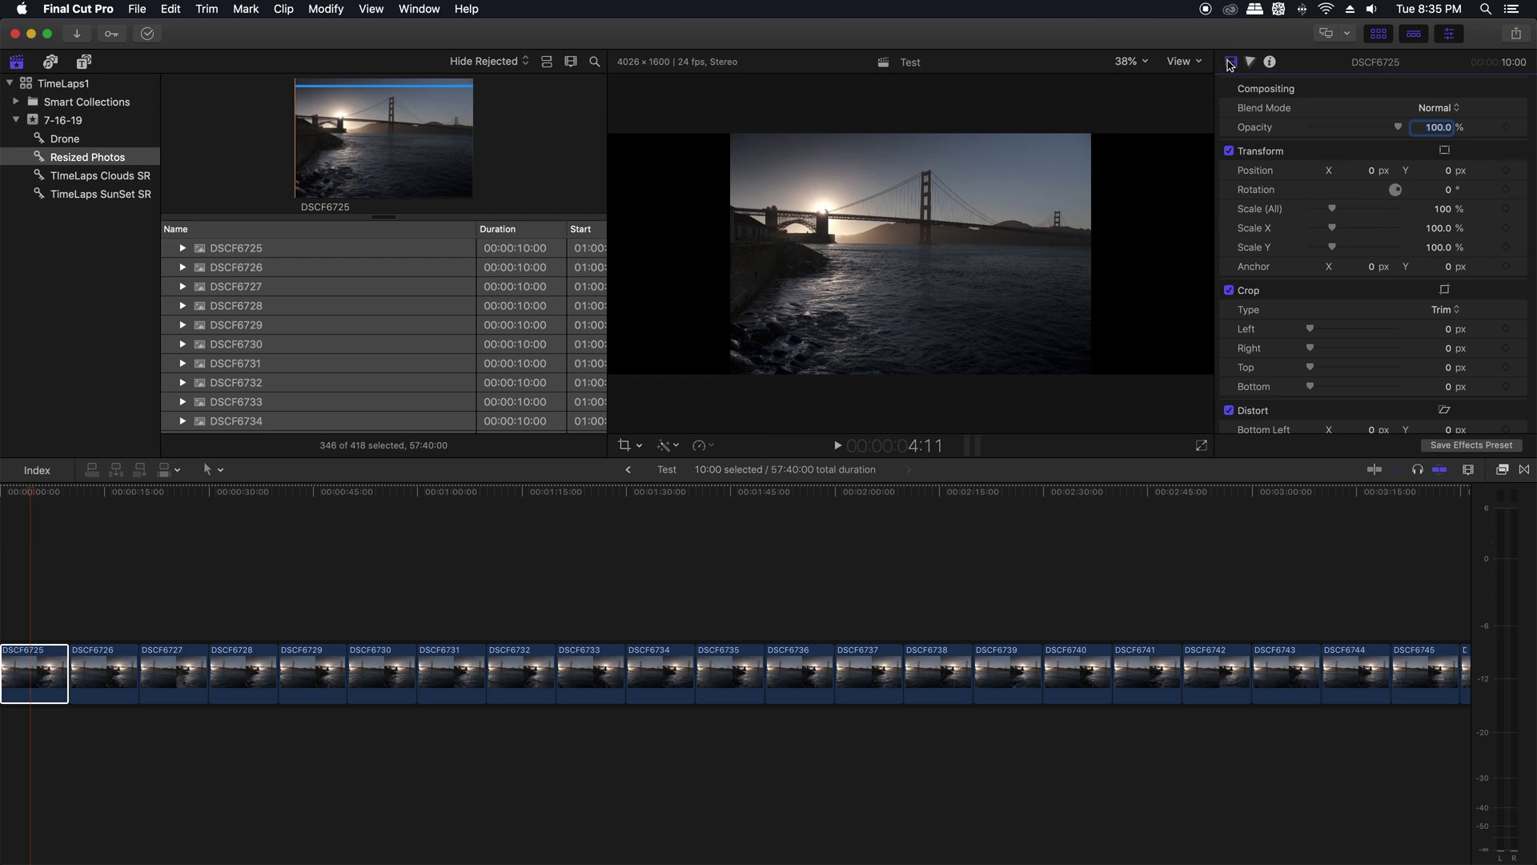
left_click_drag(1334, 210, 1349, 210)
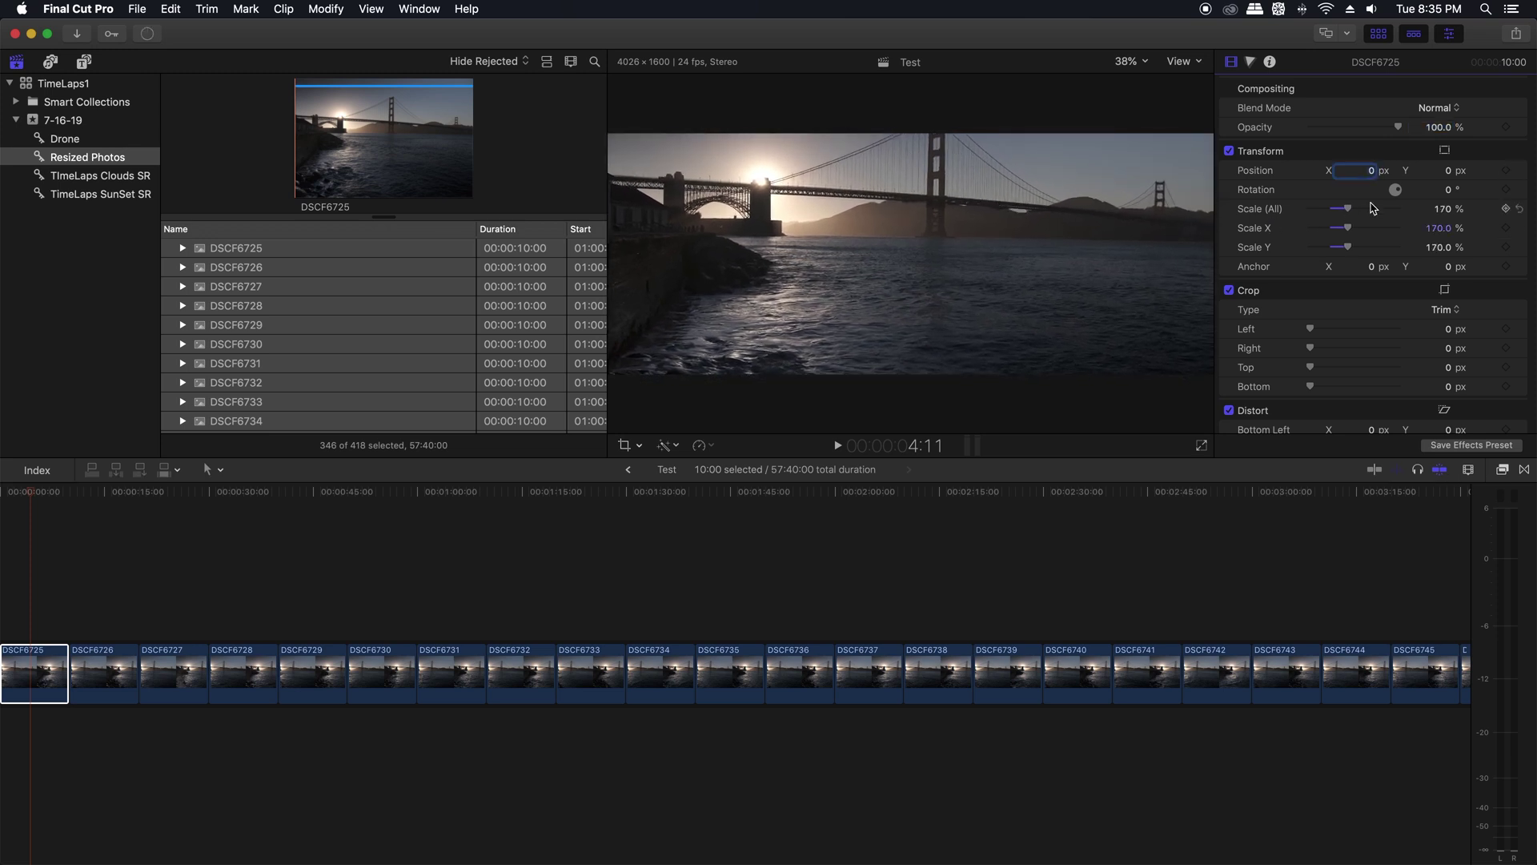
left_click(1447, 172)
key("Return")
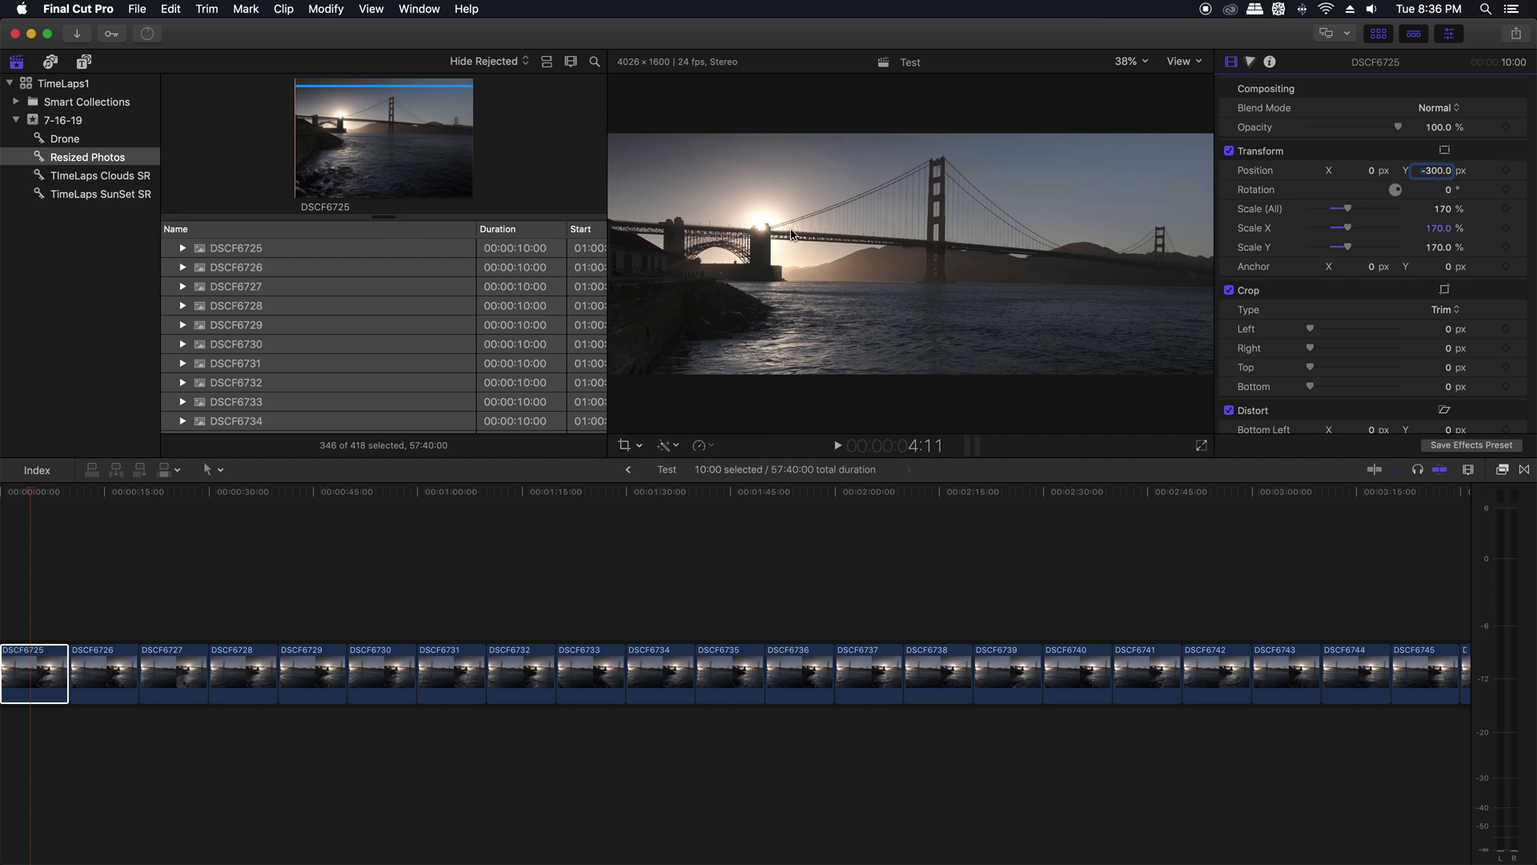
Set the Y position of all timeline clips to -300 px.
left_click(86, 584)
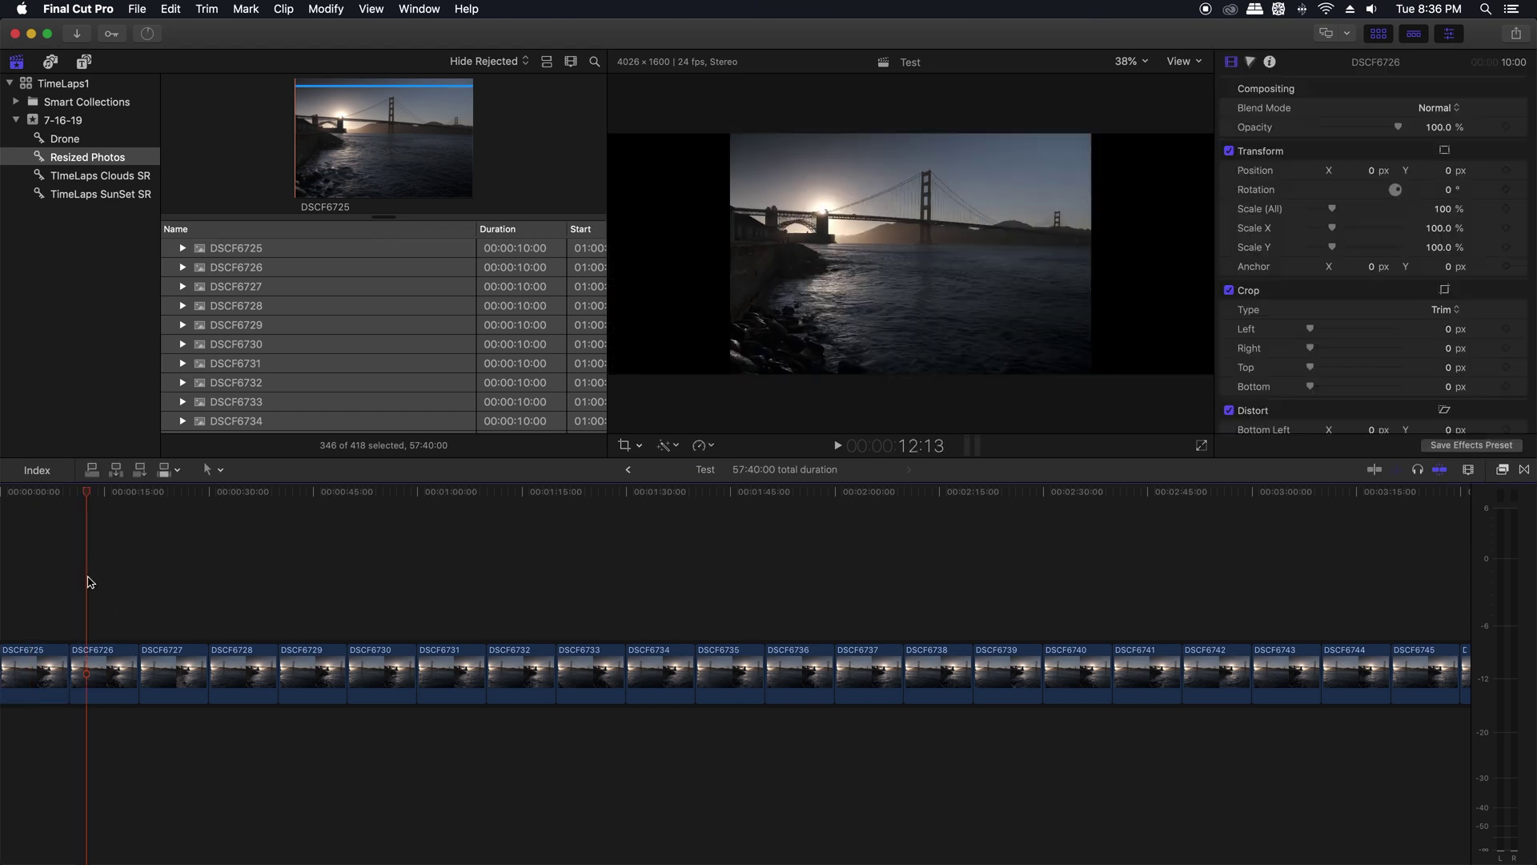
key("super+a")
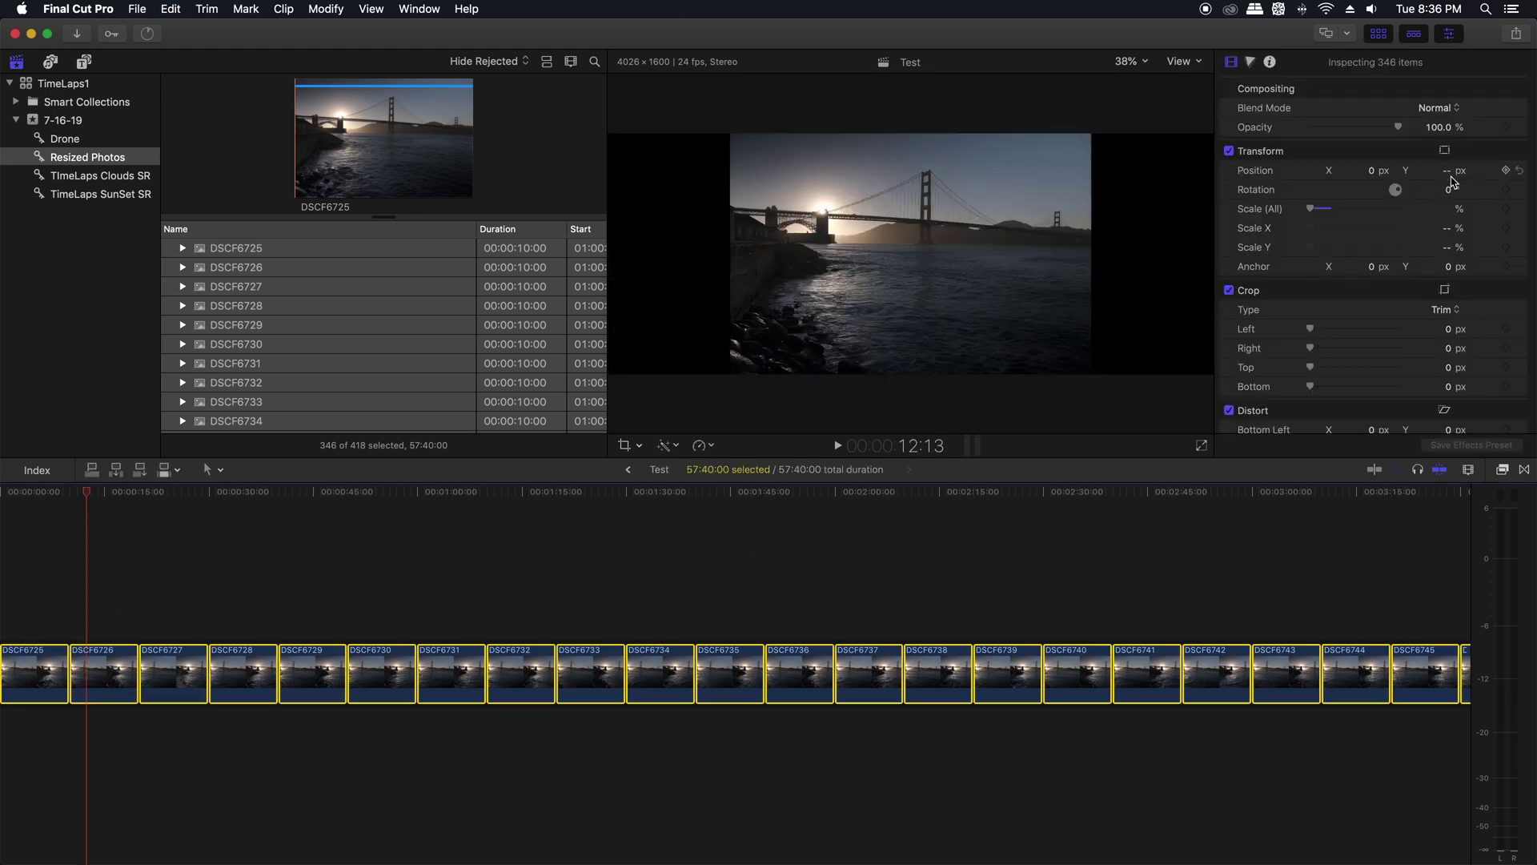
left_click(1447, 172)
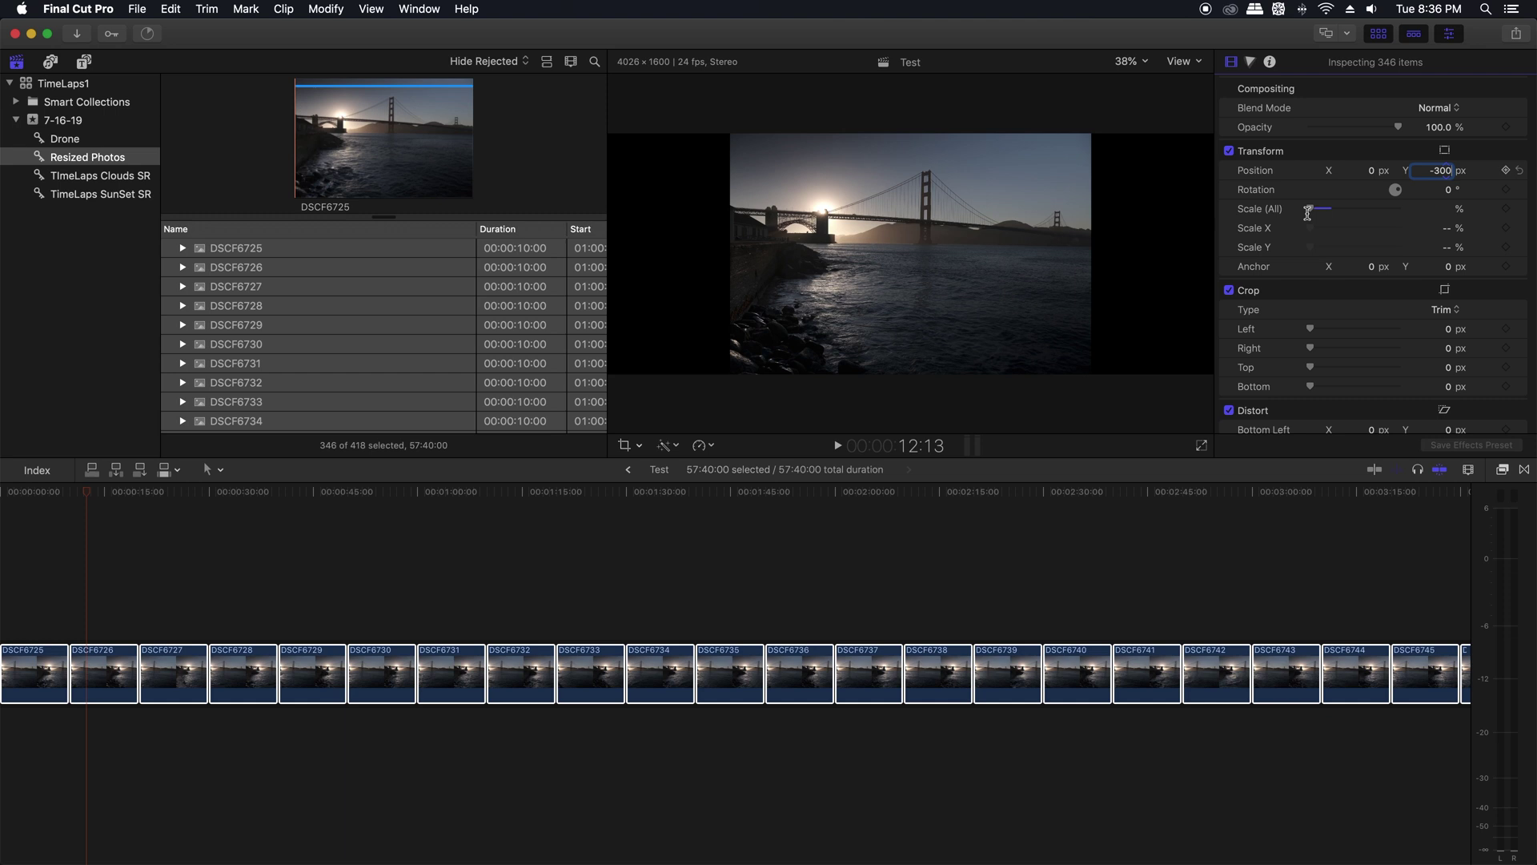
key("Return")
left_click(120, 556)
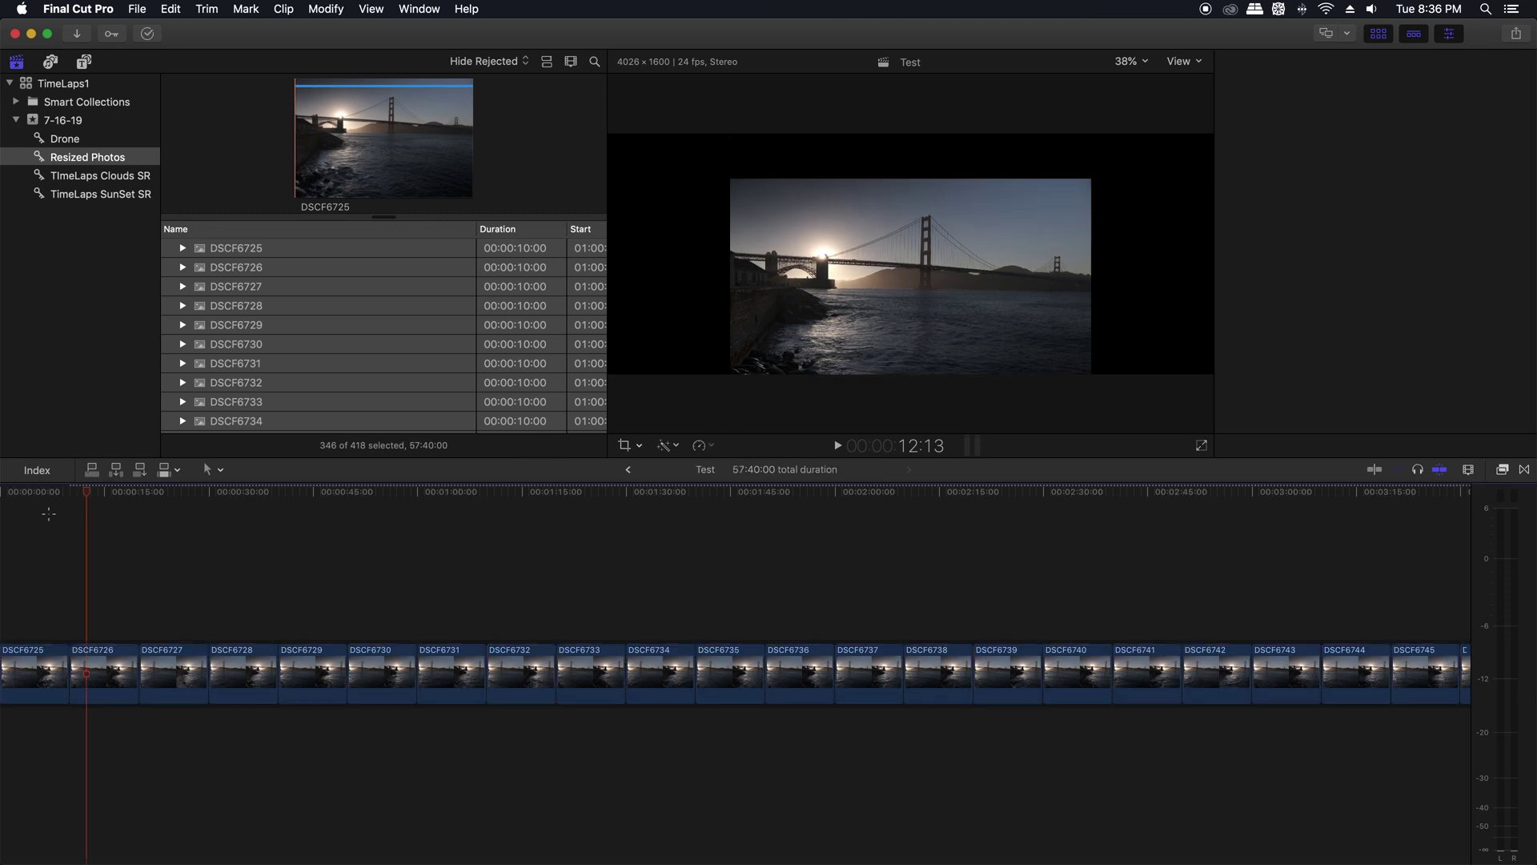
Scale all timeline clips uniformly to 170% so they match the first photo's framing.
left_click(36, 662)
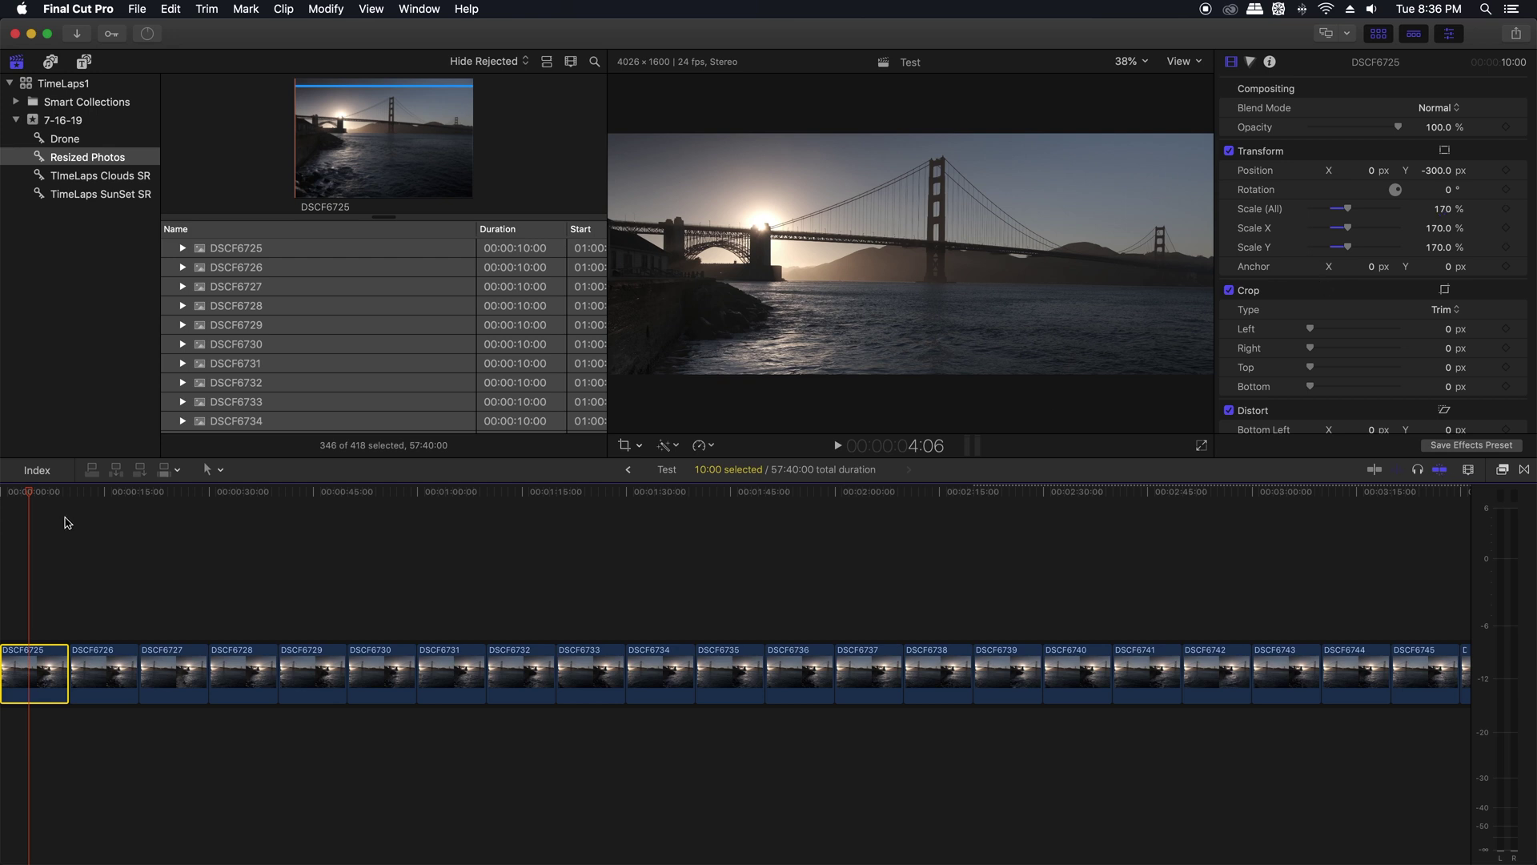
left_click(91, 539)
key("super+a")
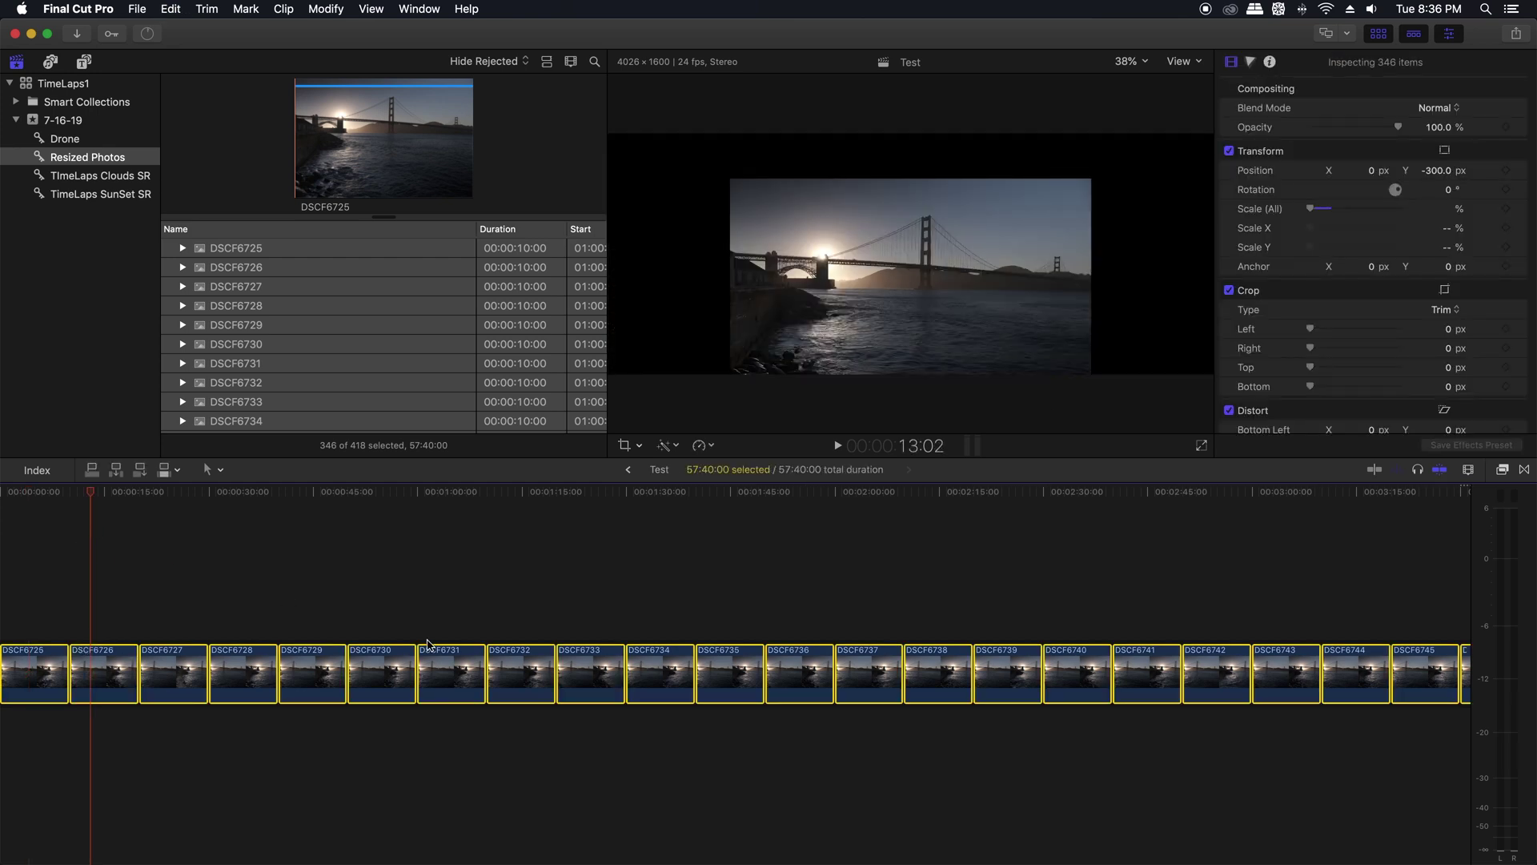
left_click(1457, 213)
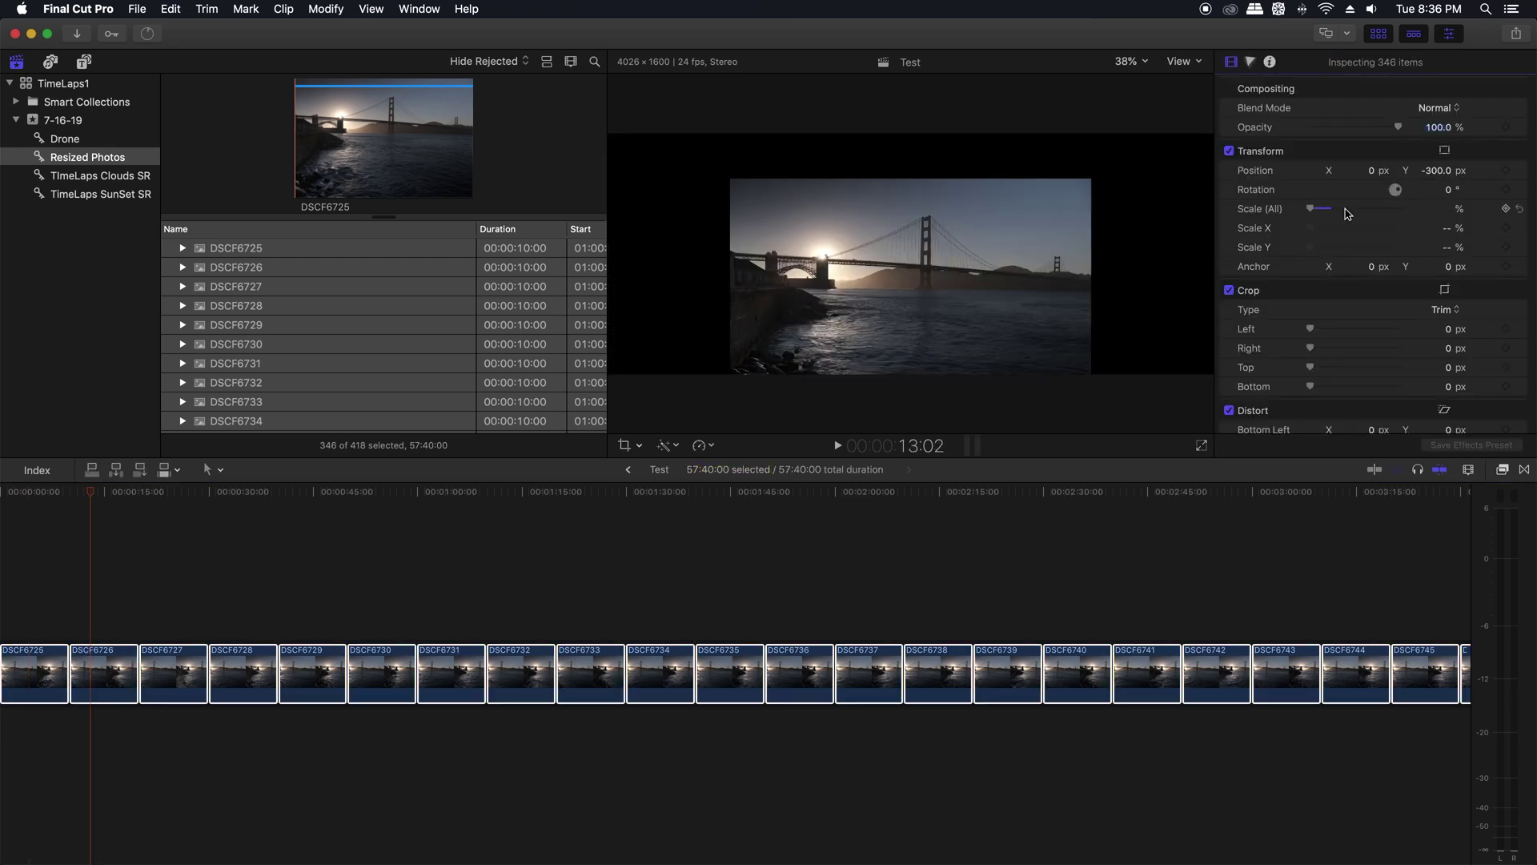
key("Tab")
left_click(1352, 213)
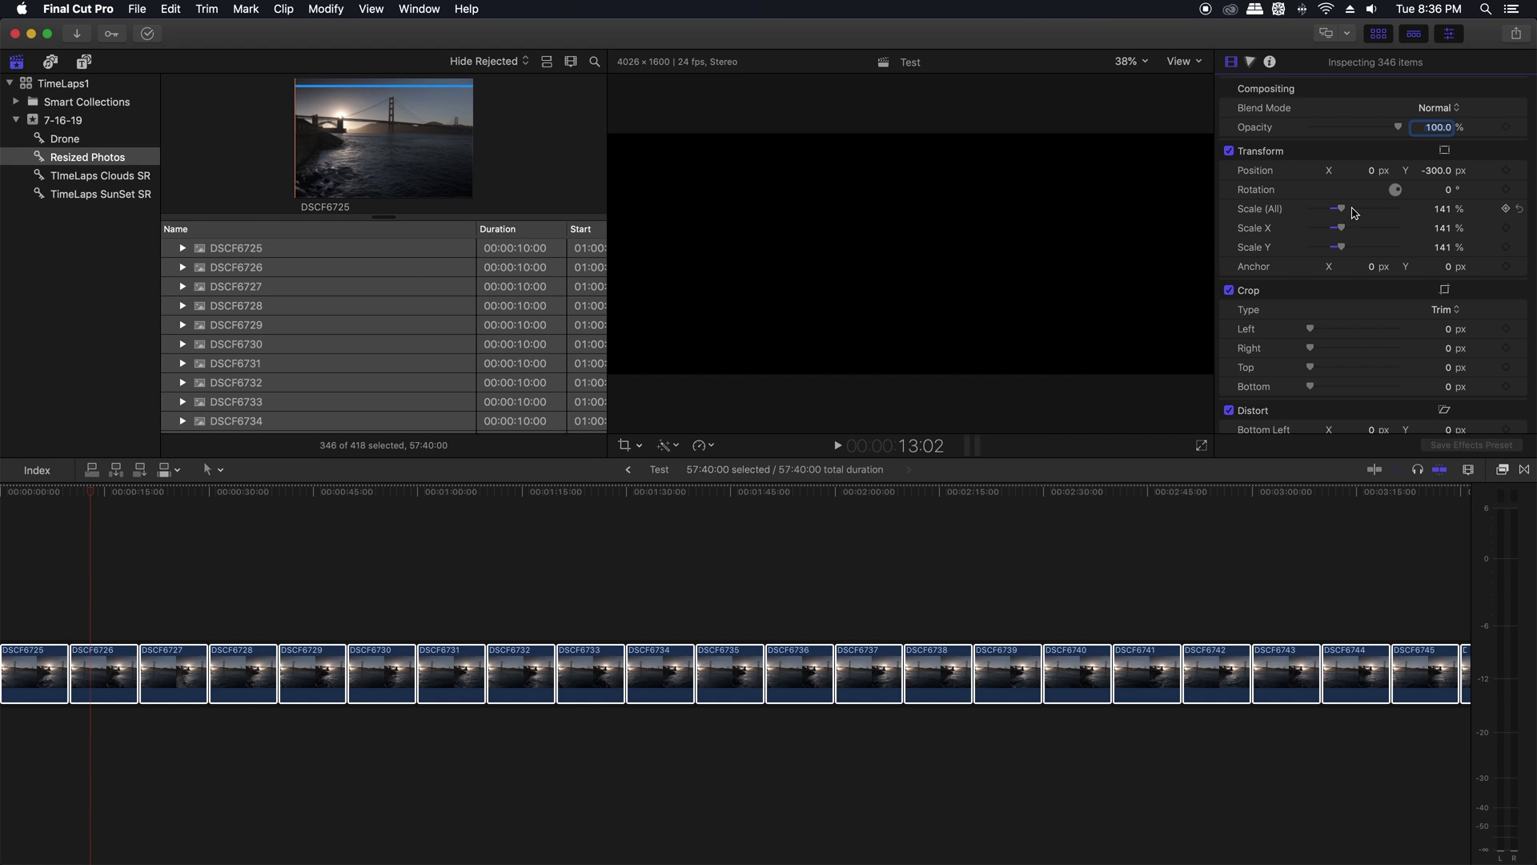
left_click(1442, 213)
type("1")
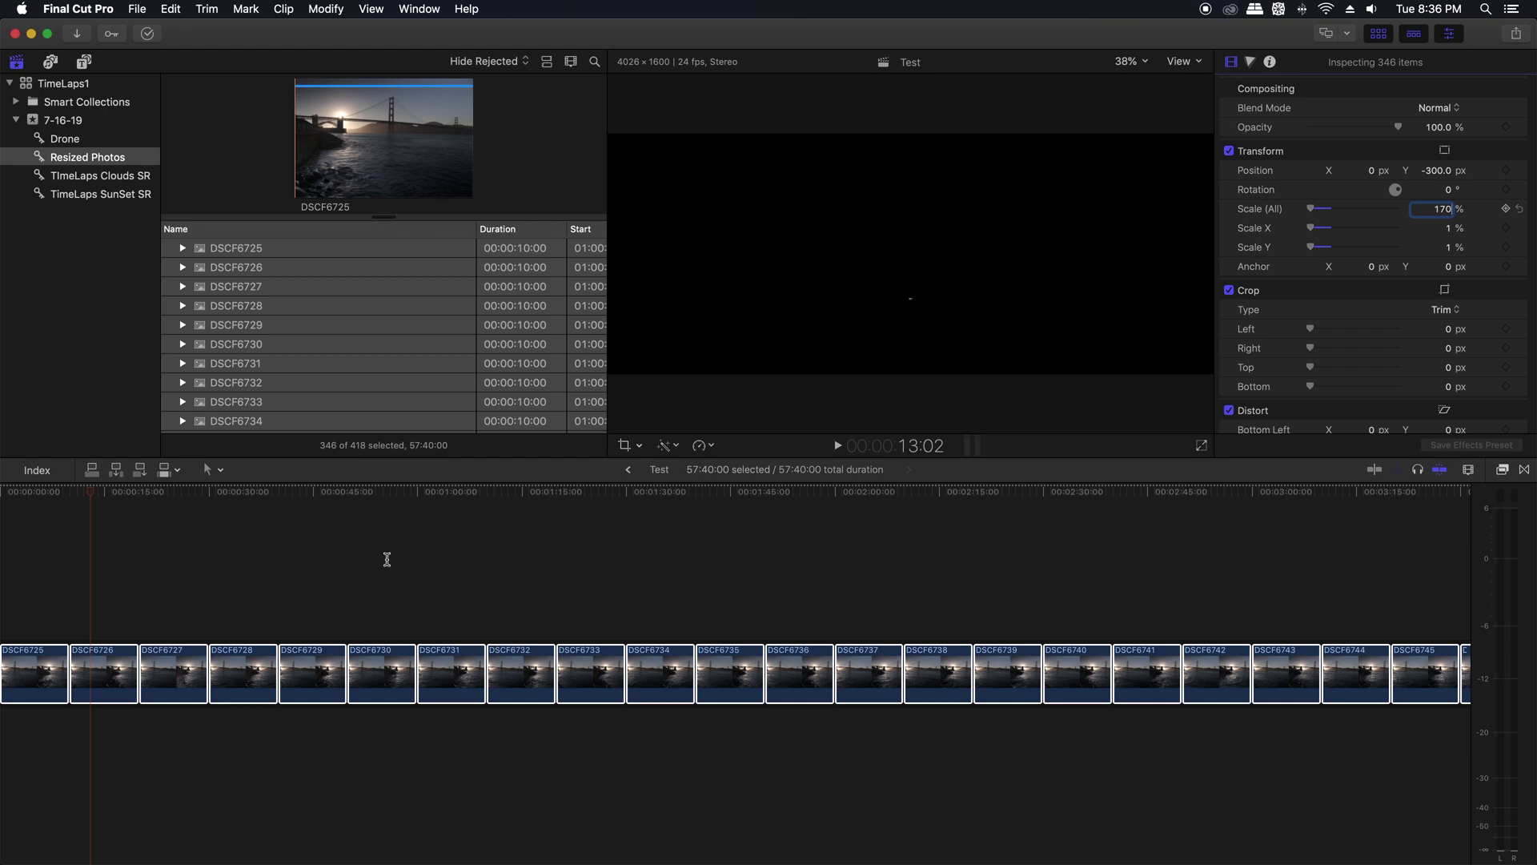
type("70")
left_click(131, 515)
Play back the opening clips and replay briefly from the start of DSCF6727.
key("space")
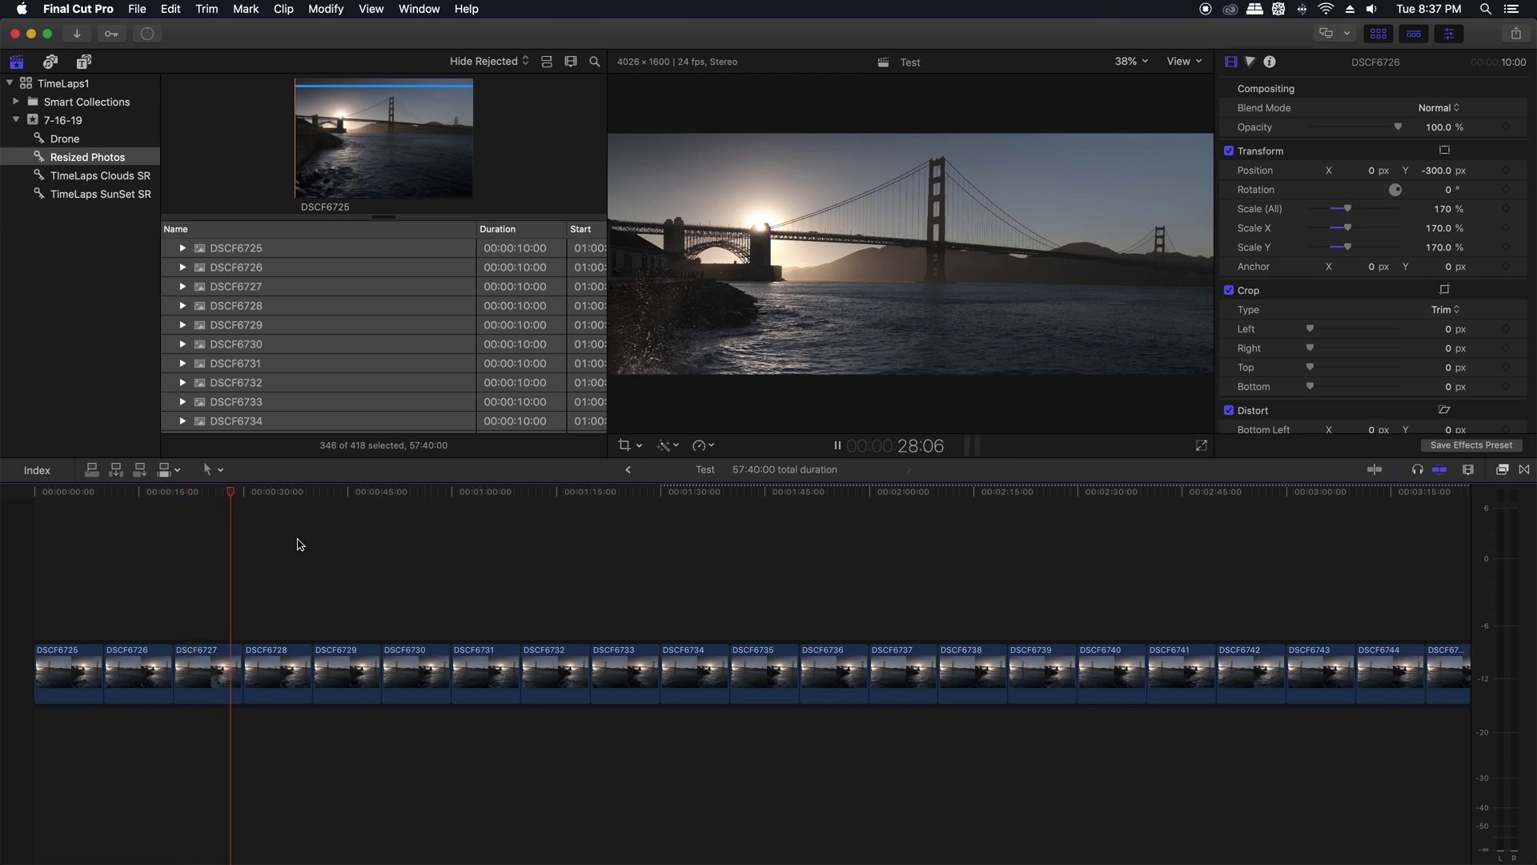
key("space")
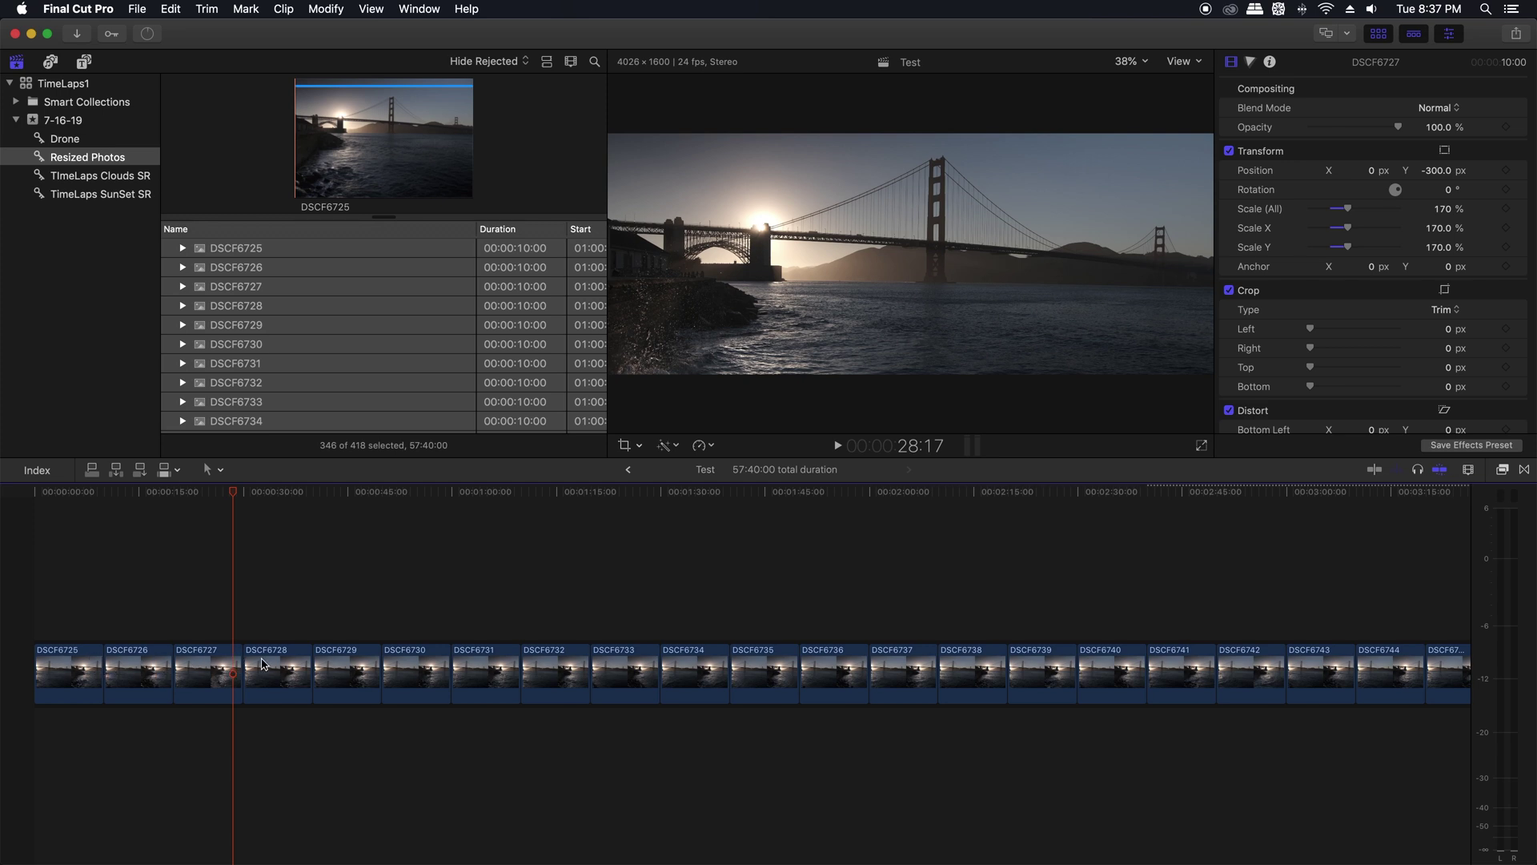
left_click(172, 493)
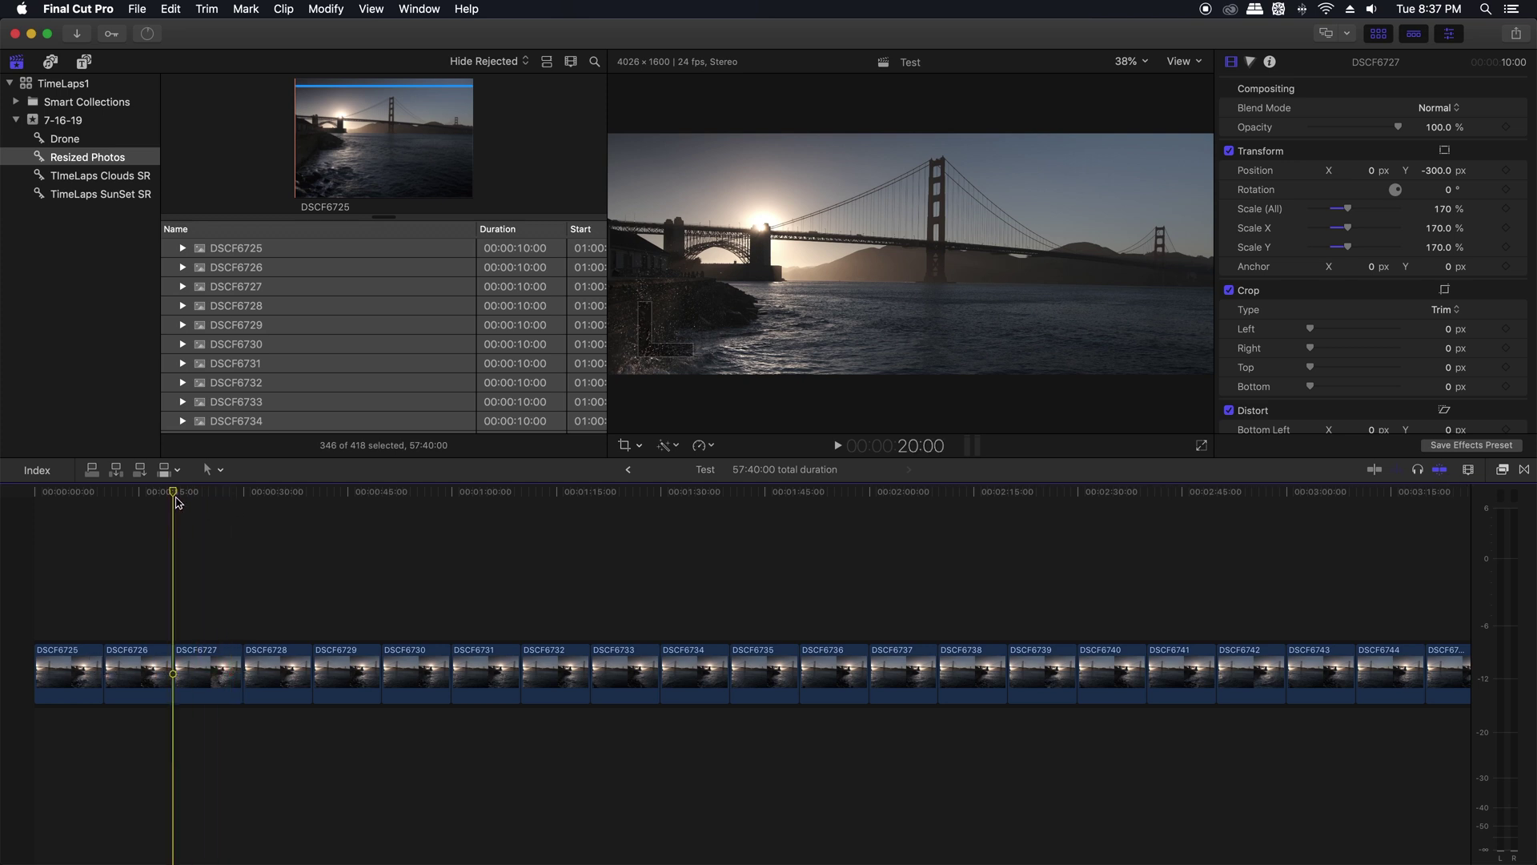
key("space")
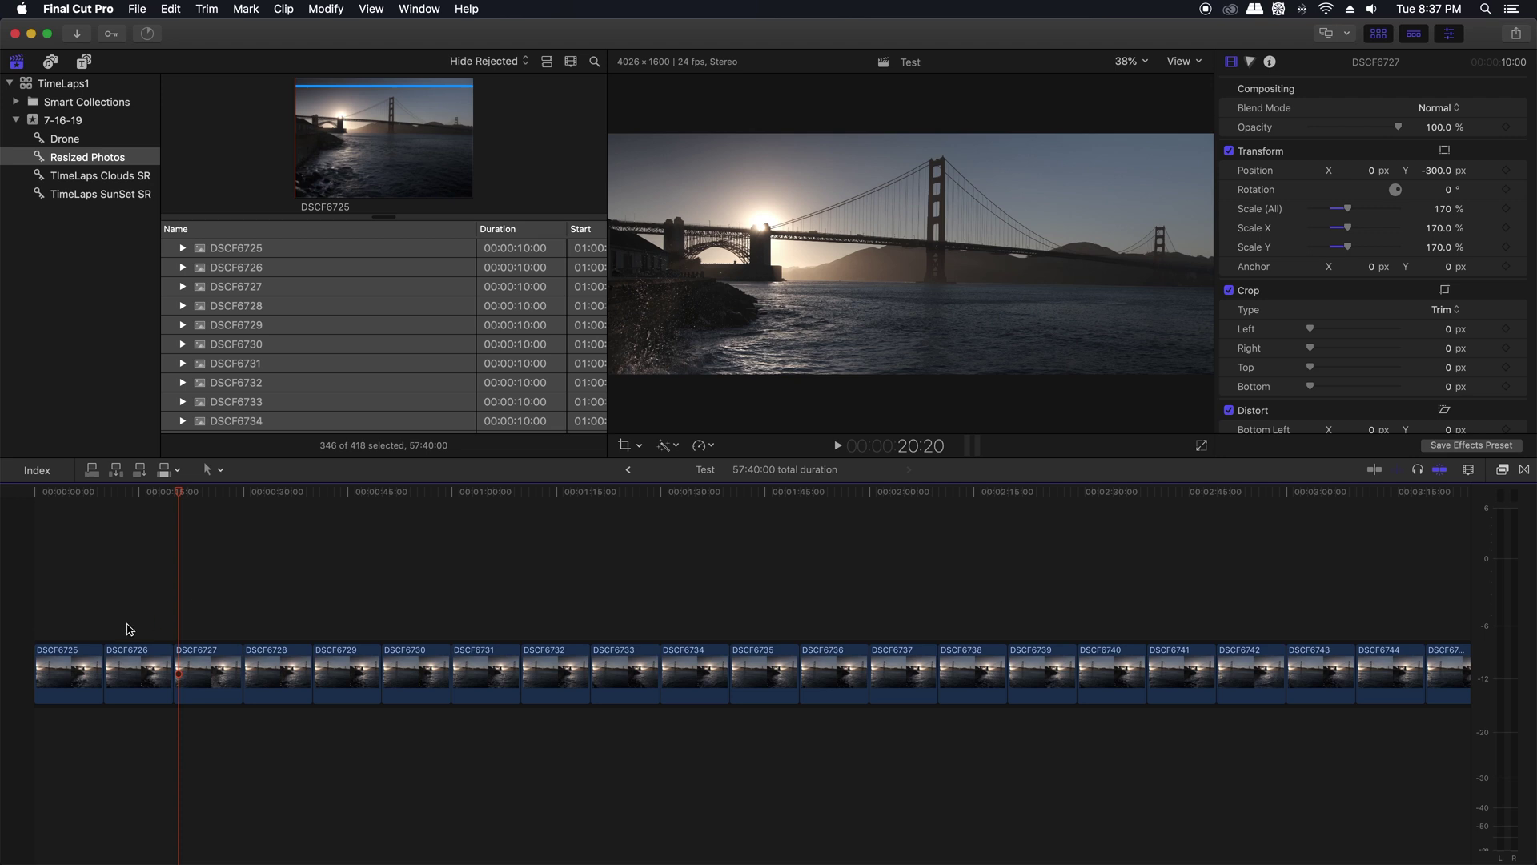
Change the duration of all timeline clips to one frame each.
key("super+a")
right_click(131, 671)
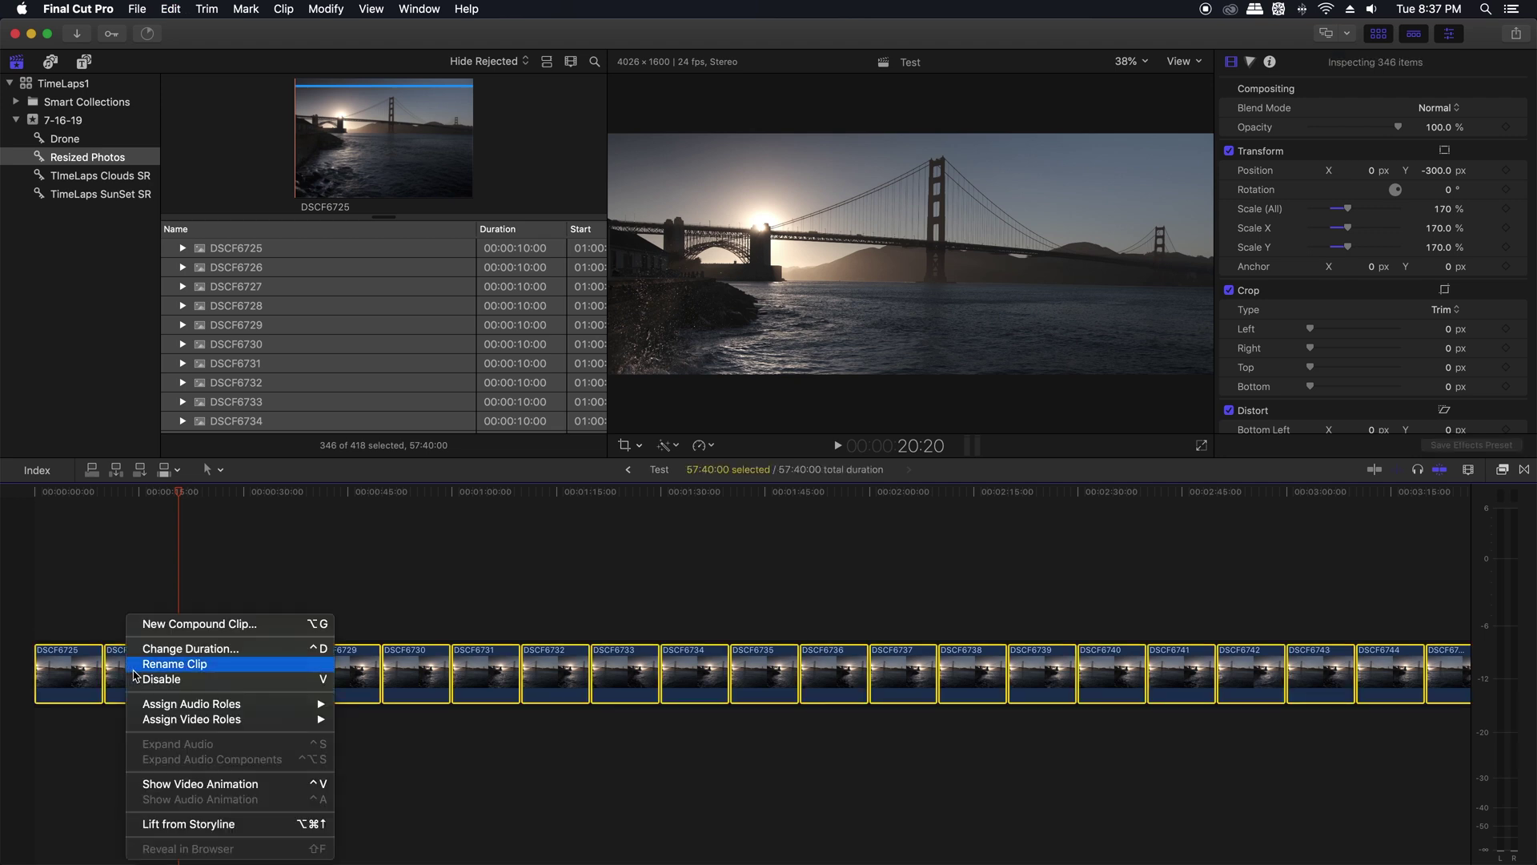
left_click(164, 650)
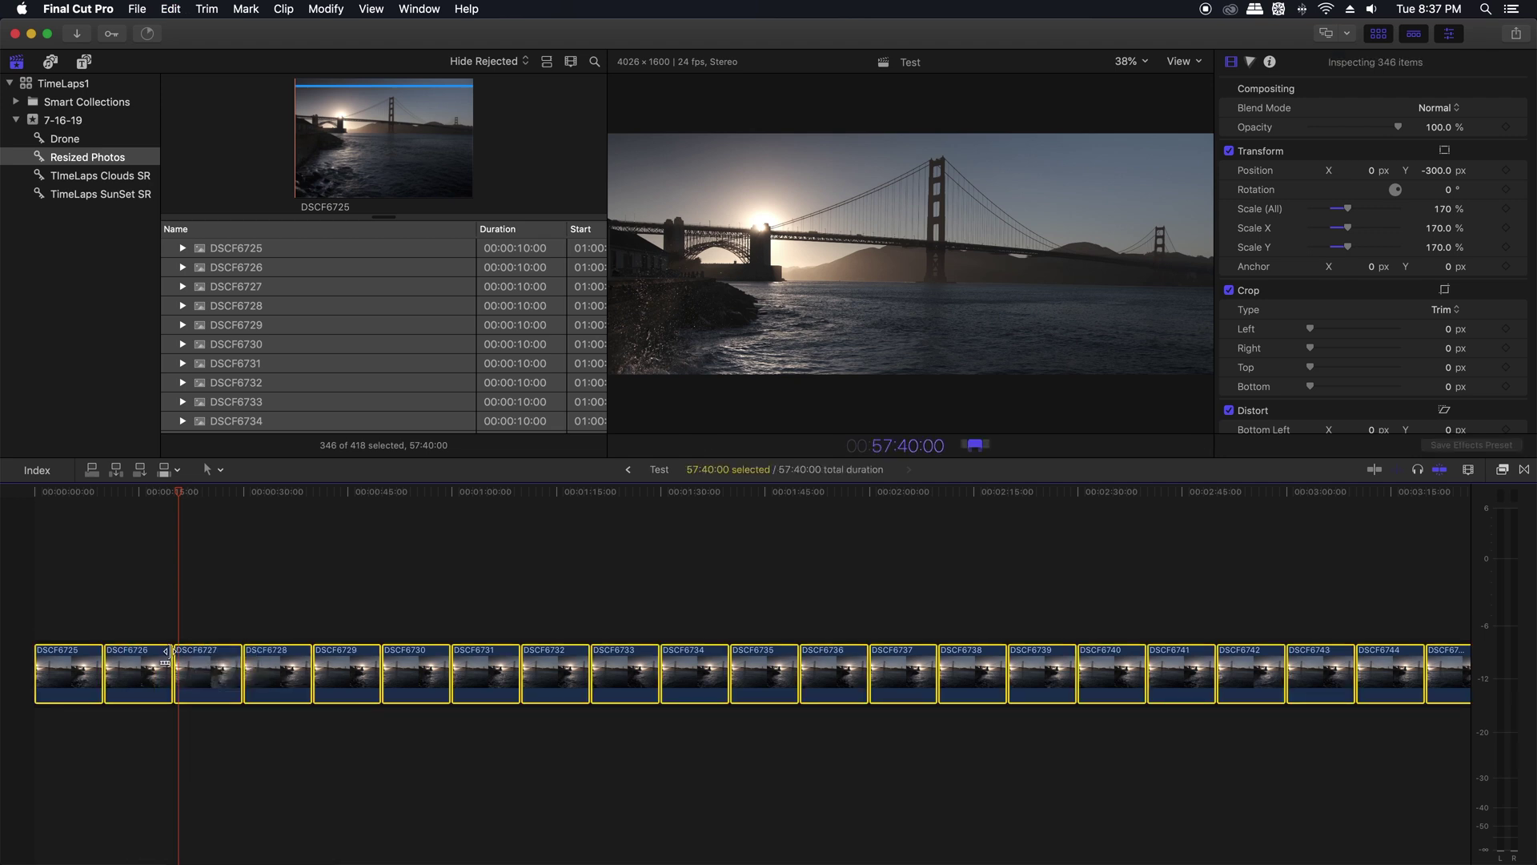
left_click(922, 453)
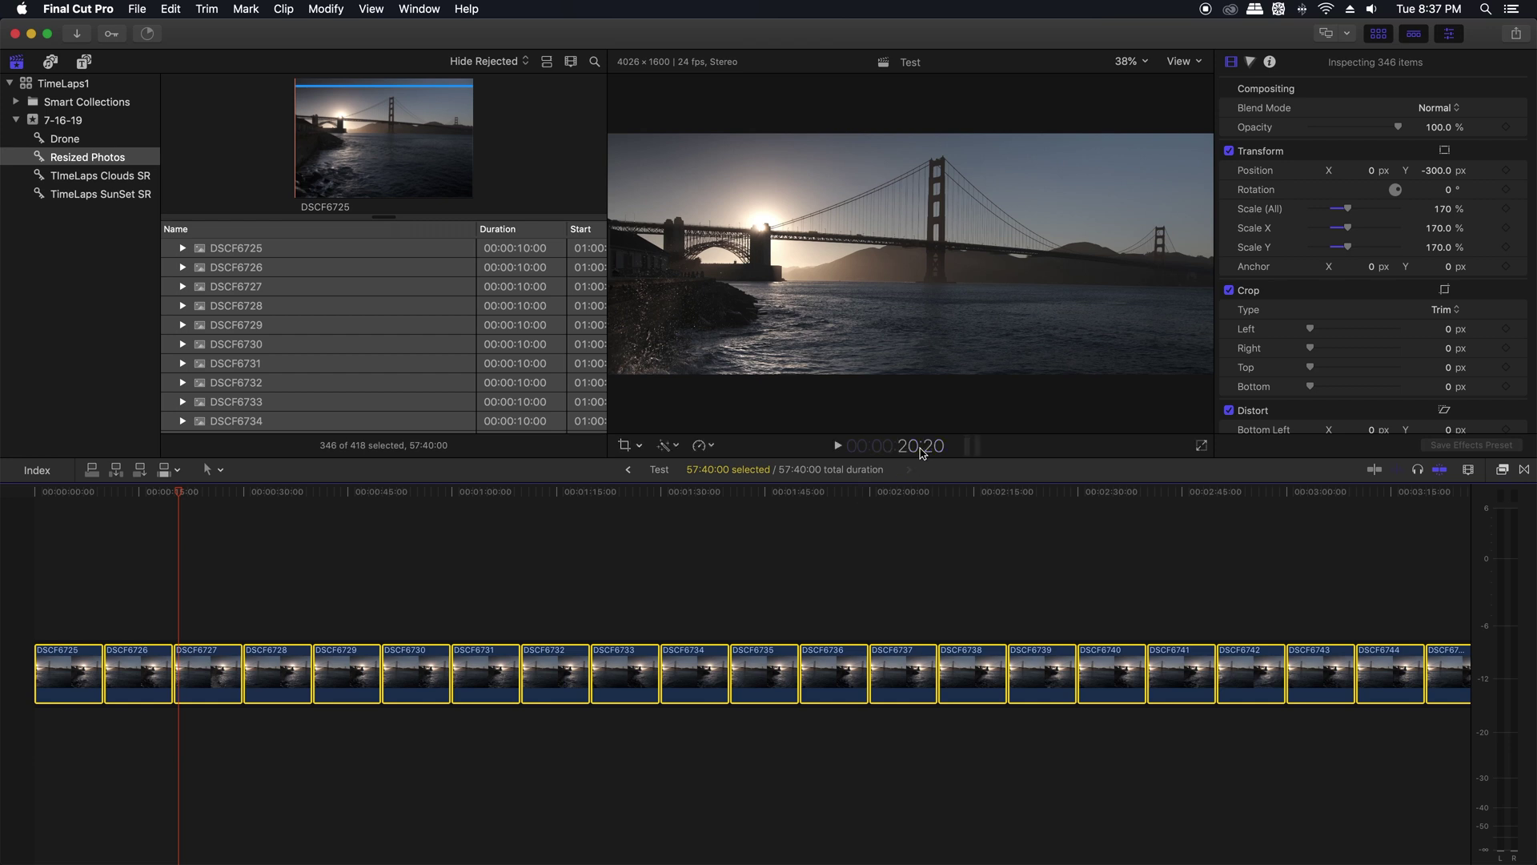
left_click(922, 453)
key("Return")
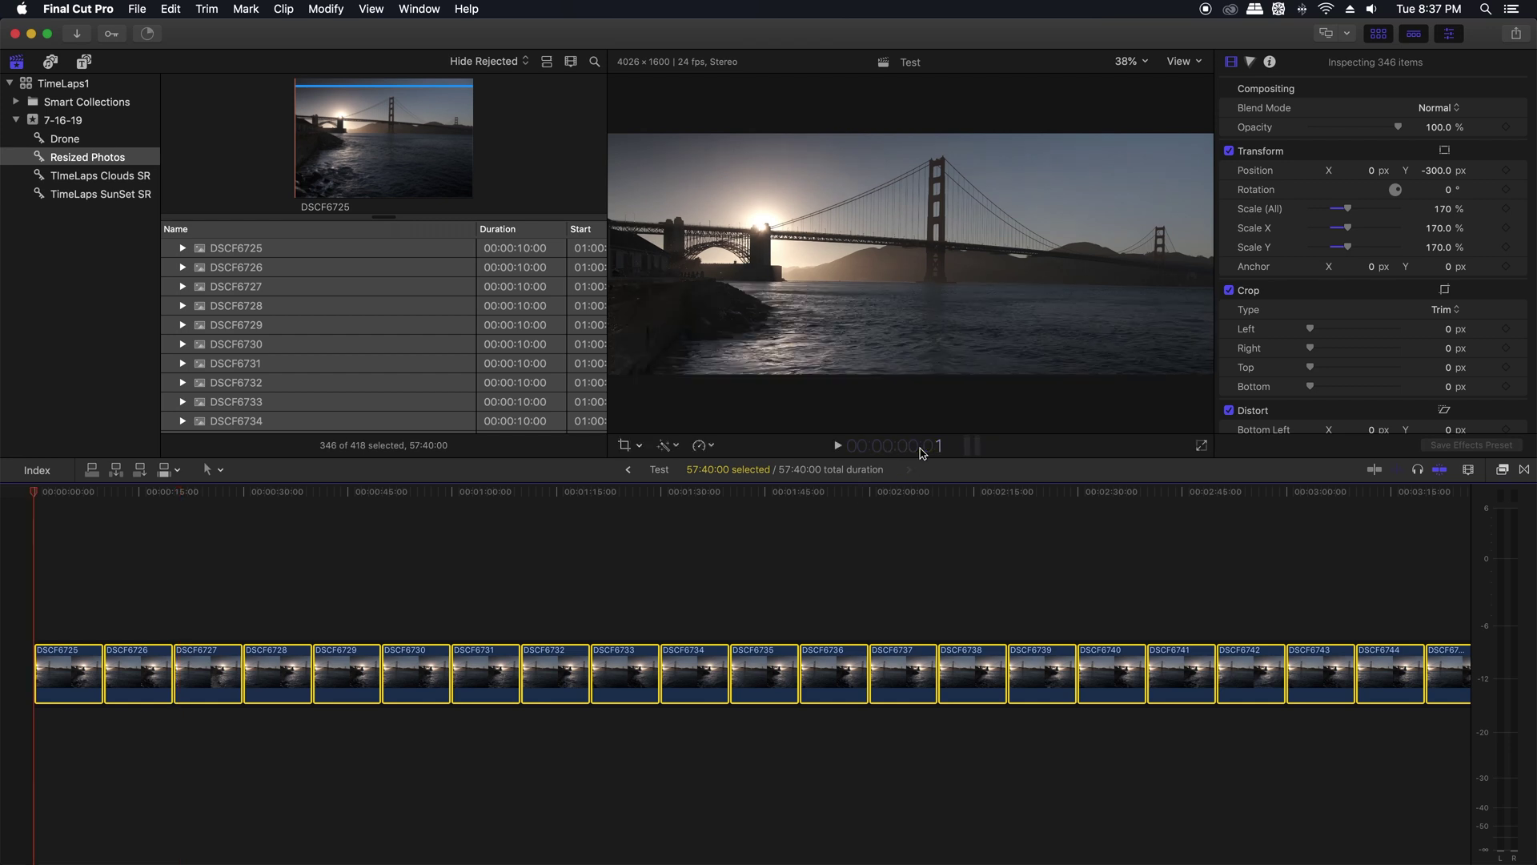
key("Return")
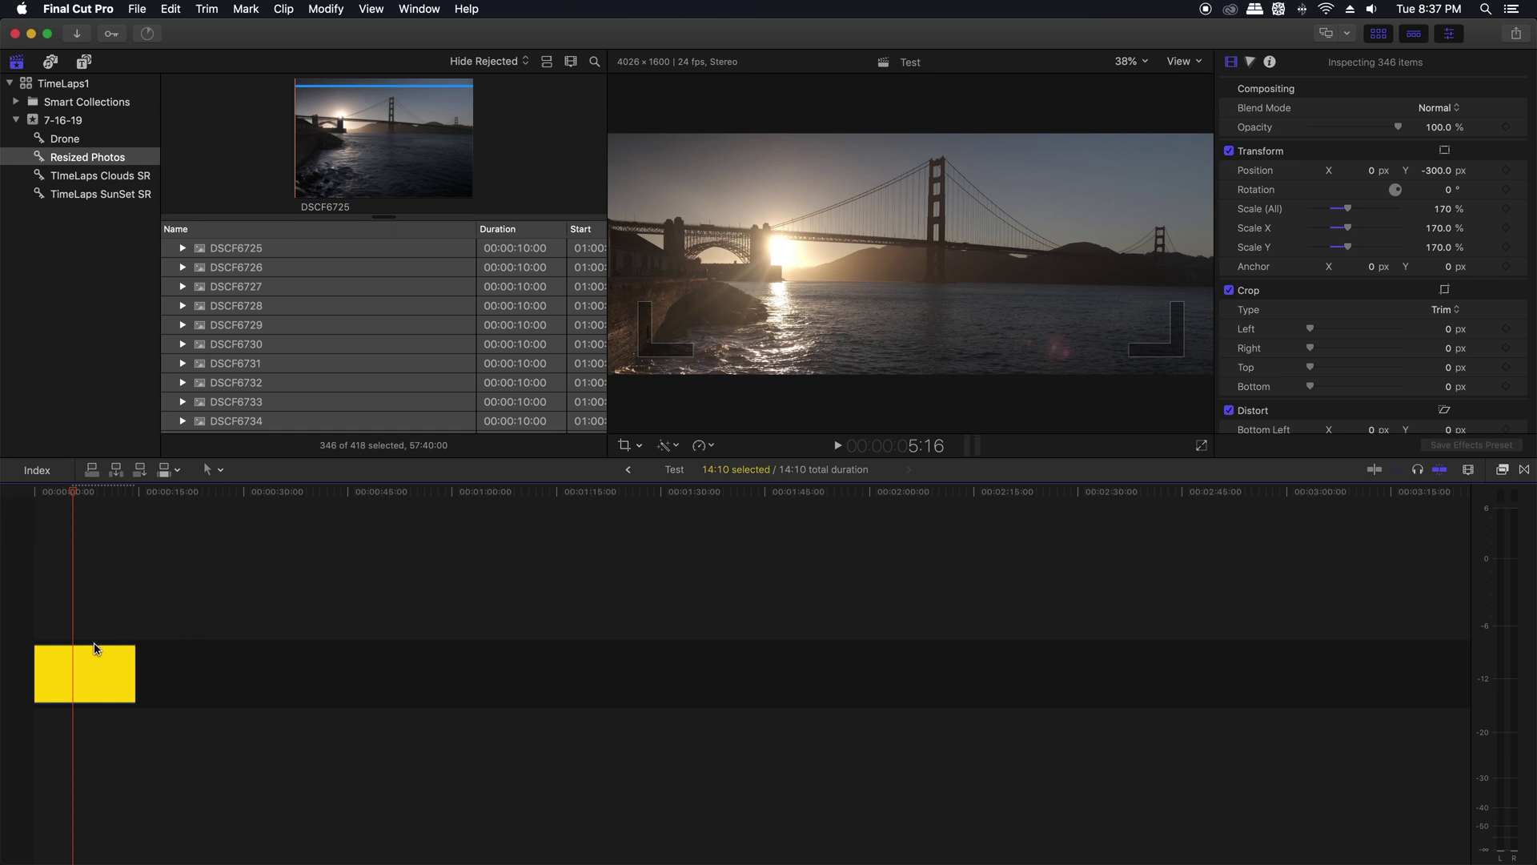
Inspect the single-frame clips around the five-second mark up close, stepping back frame by frame.
left_click(70, 512)
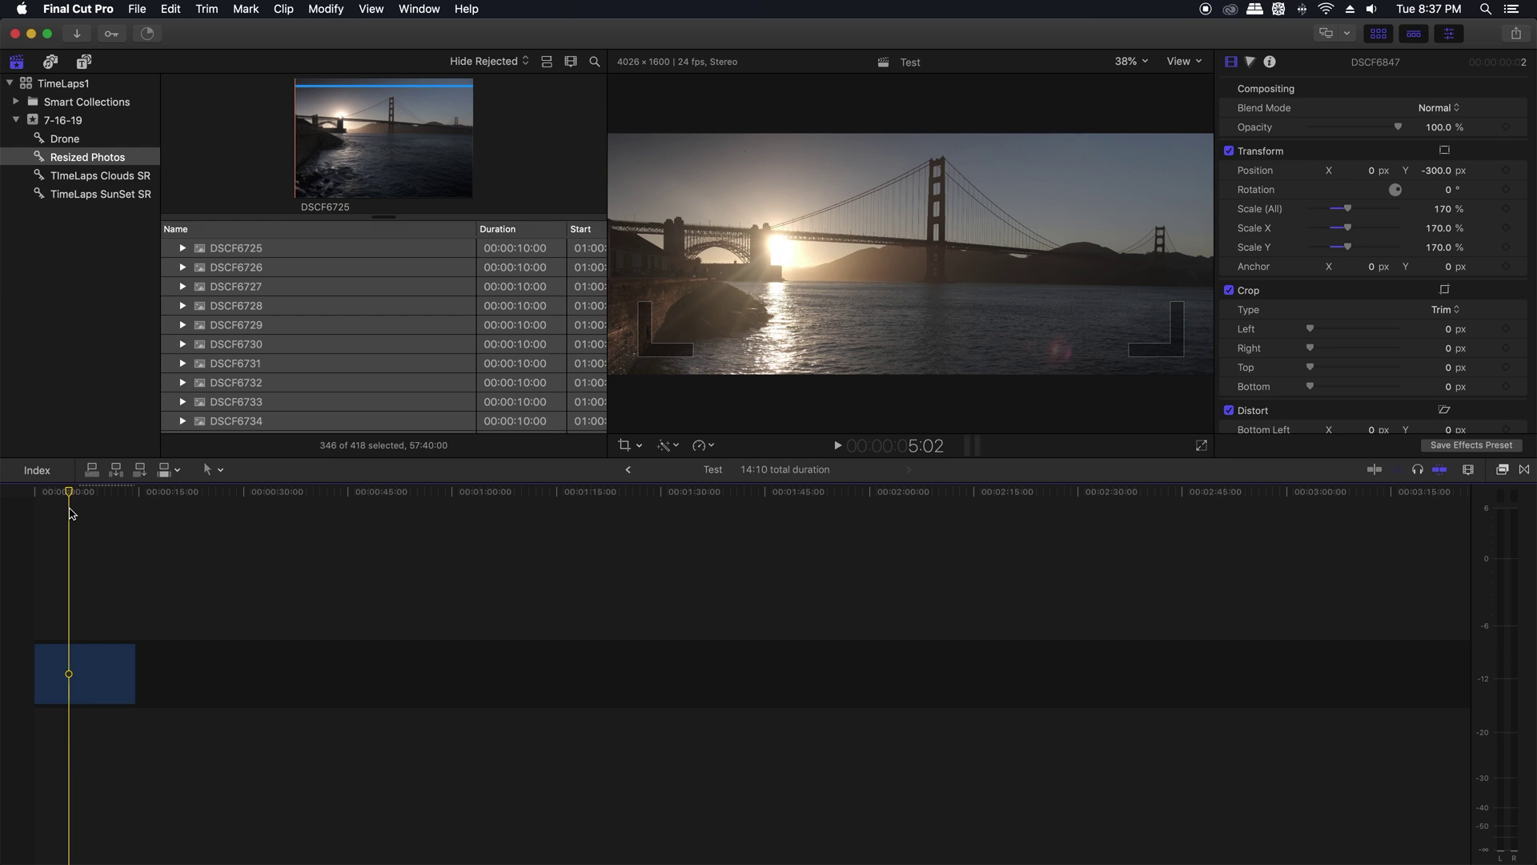
key("super+equal")
key("super+equal")
key("super+equal")
key("super+equal")
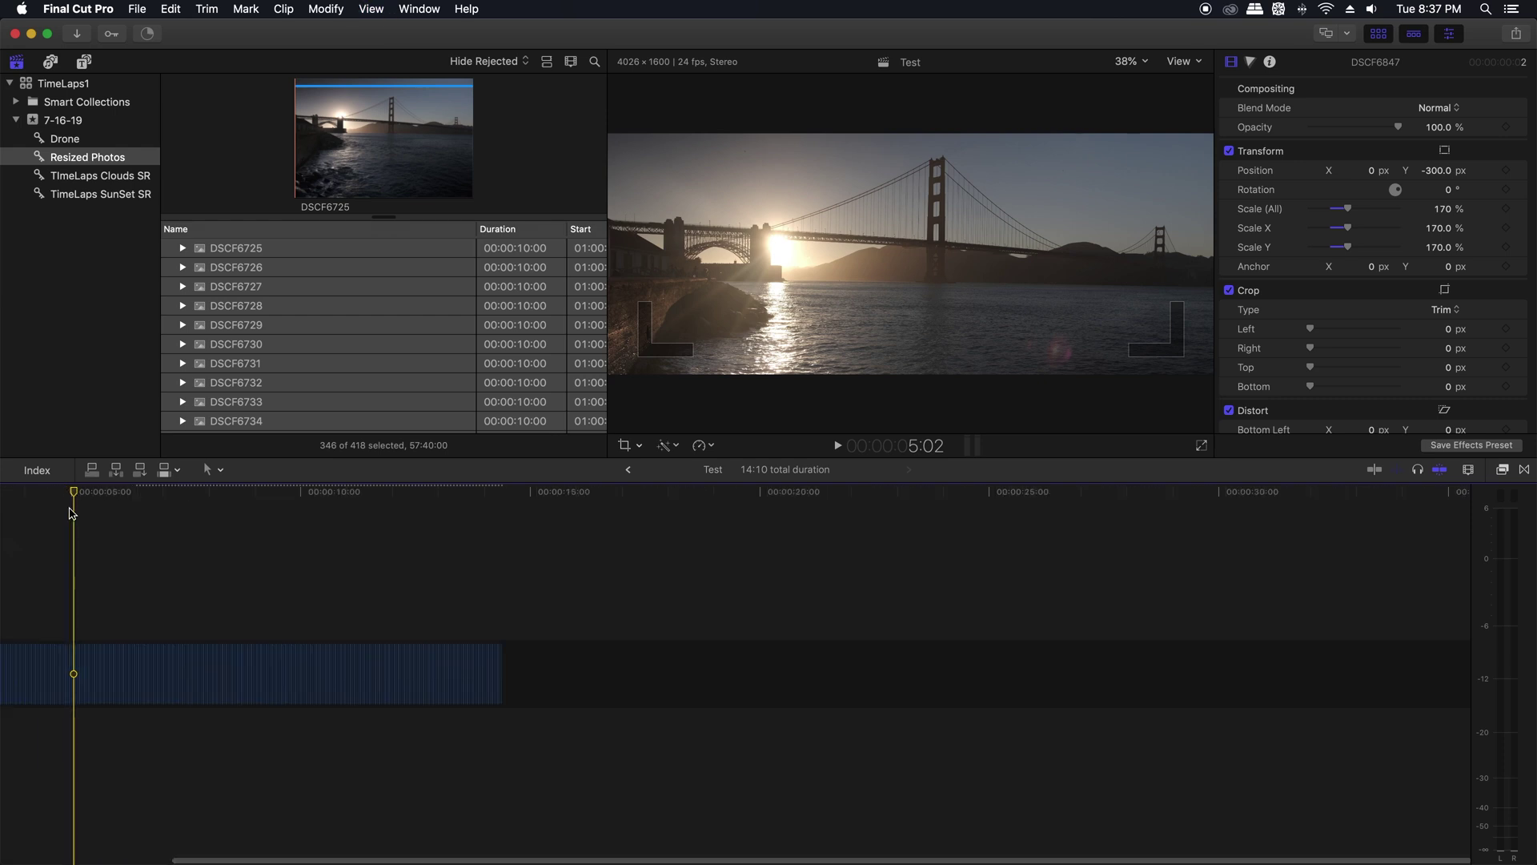
key("super+equal")
key("super+equal")
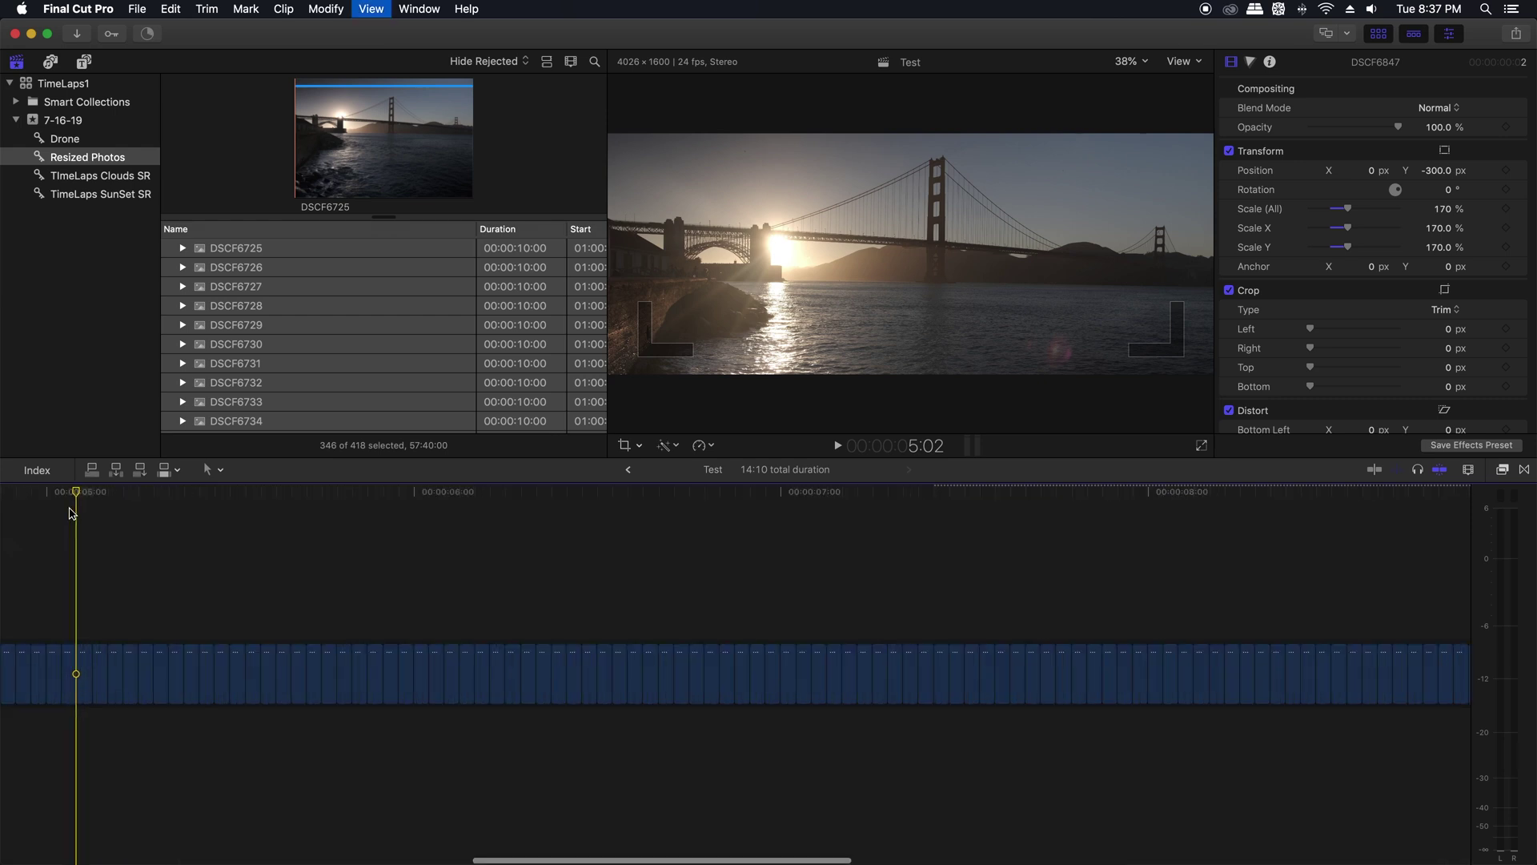
key("Left")
key("Left")
key("Left")
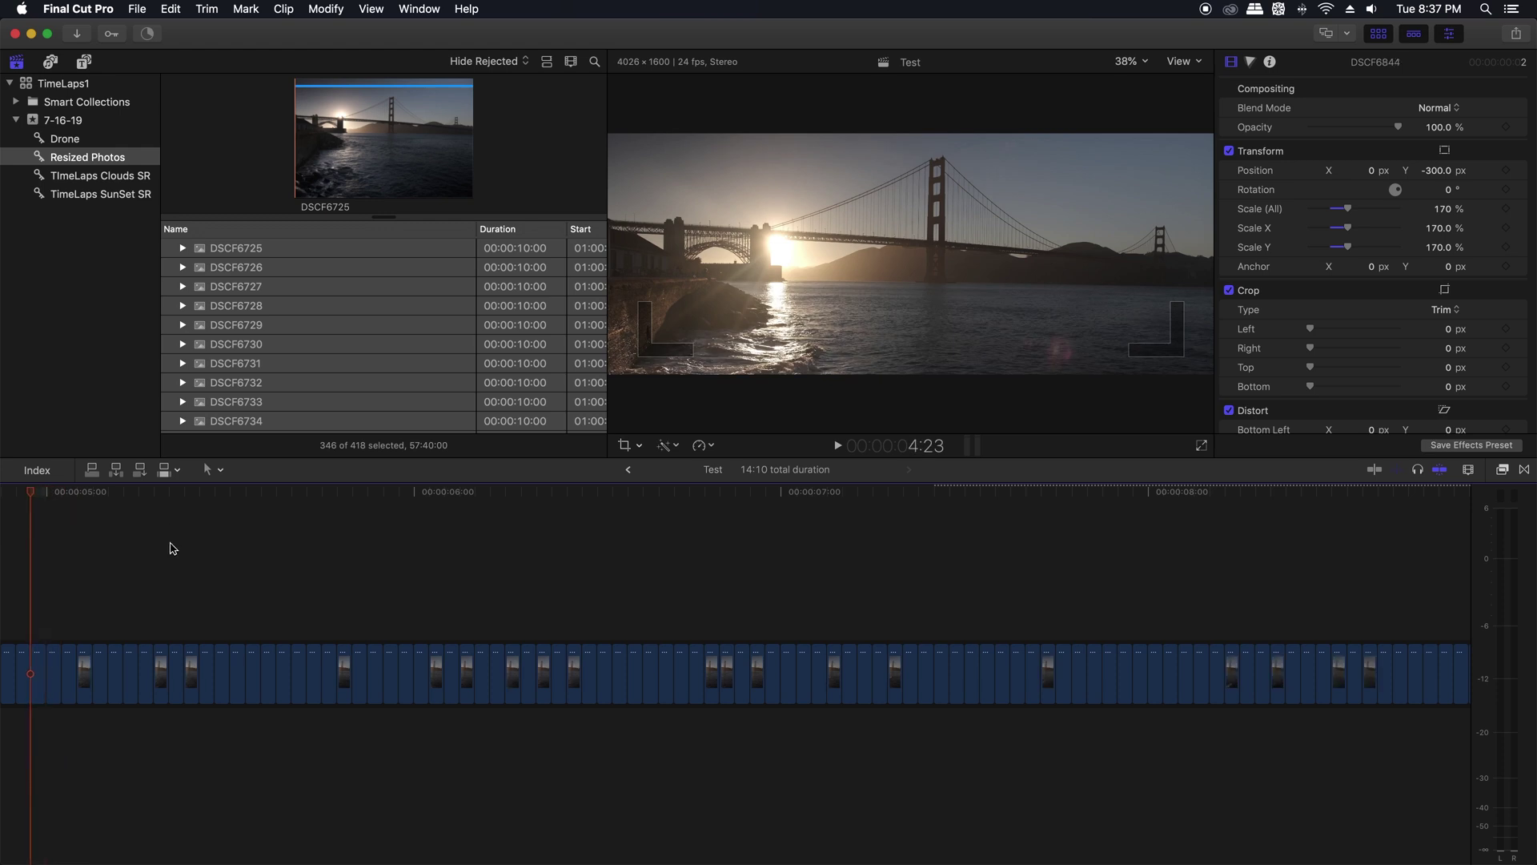
Play back the Test time-lapse from frame 10 near its start, and inspect its closing frames.
scroll(171, 542, "left", 10)
left_click(188, 491)
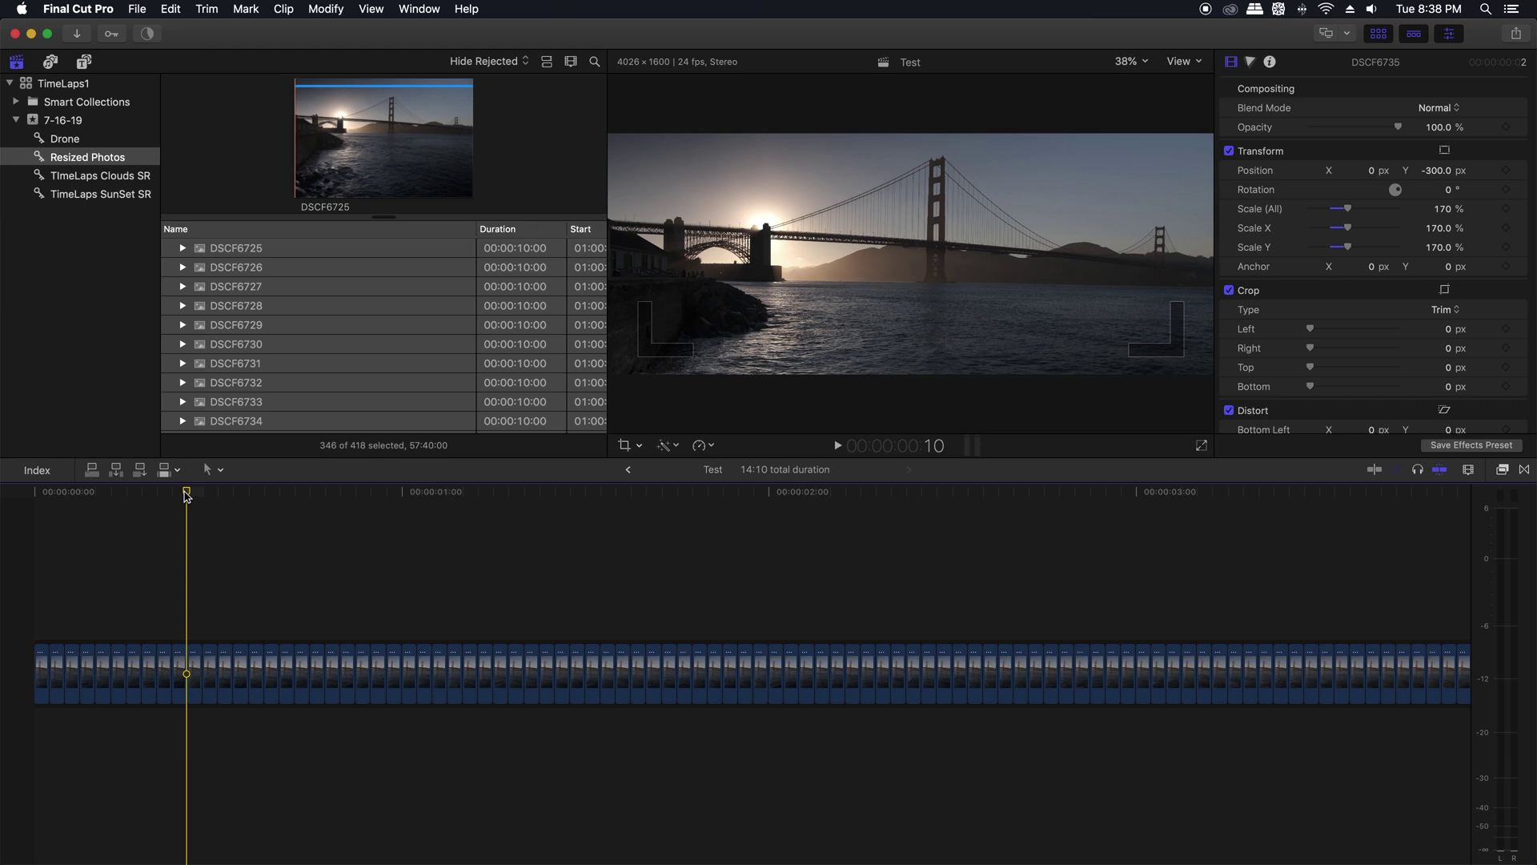
key("space")
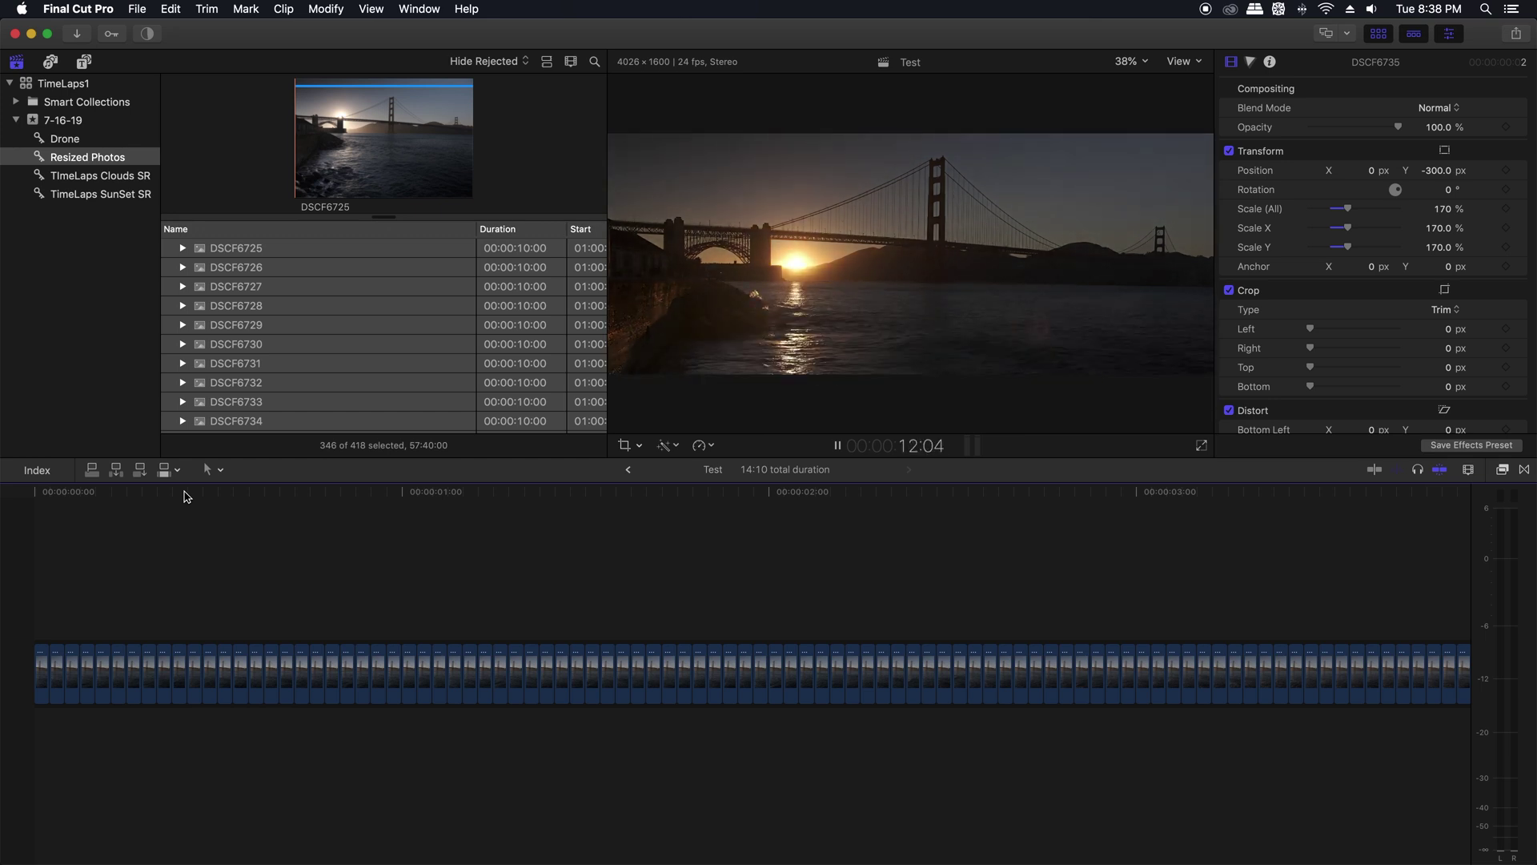
key("space")
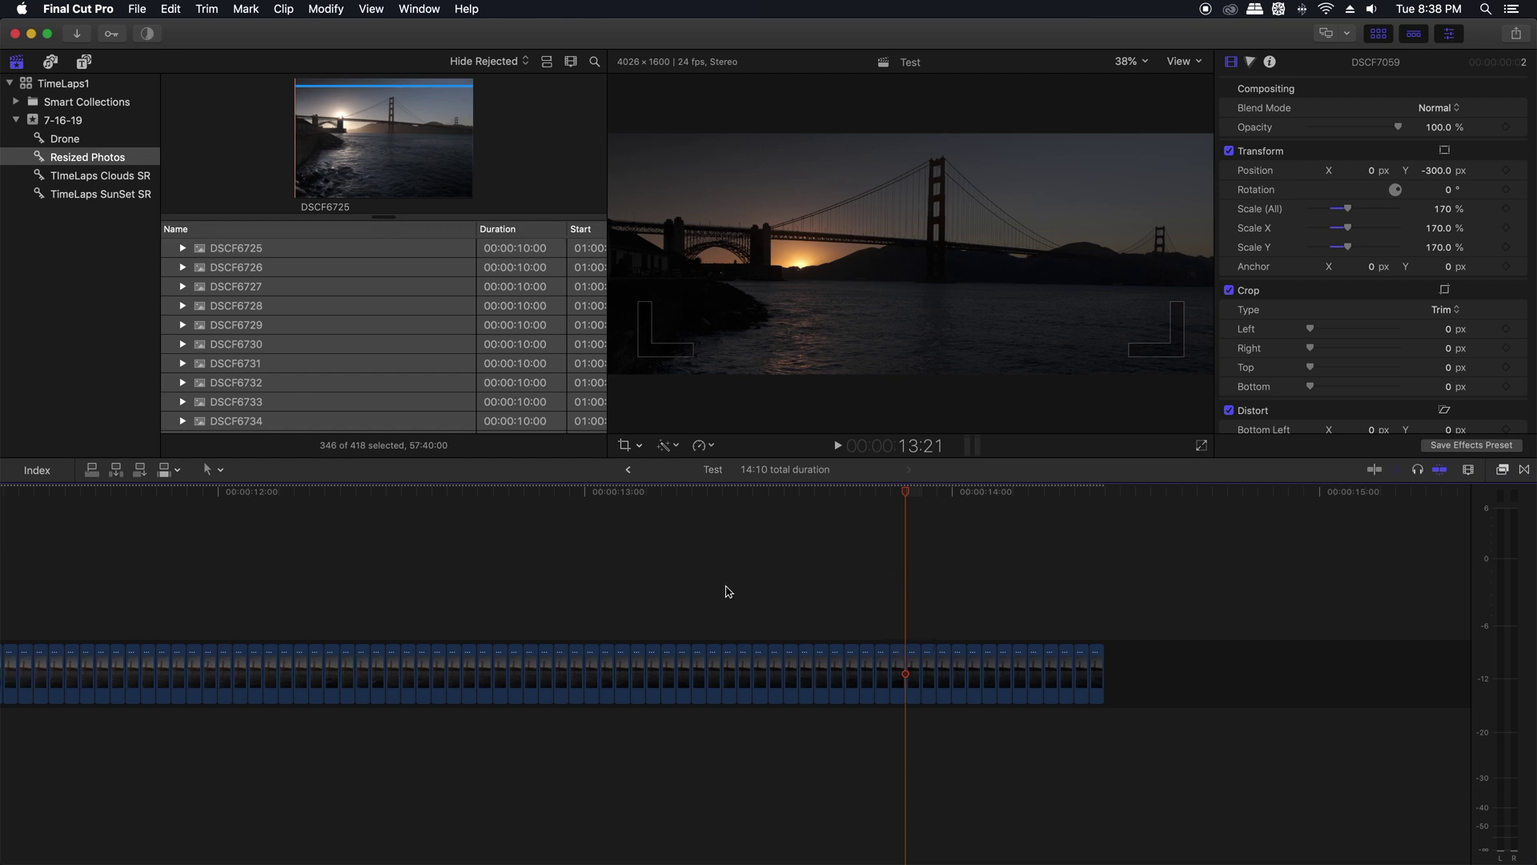
left_click(784, 497)
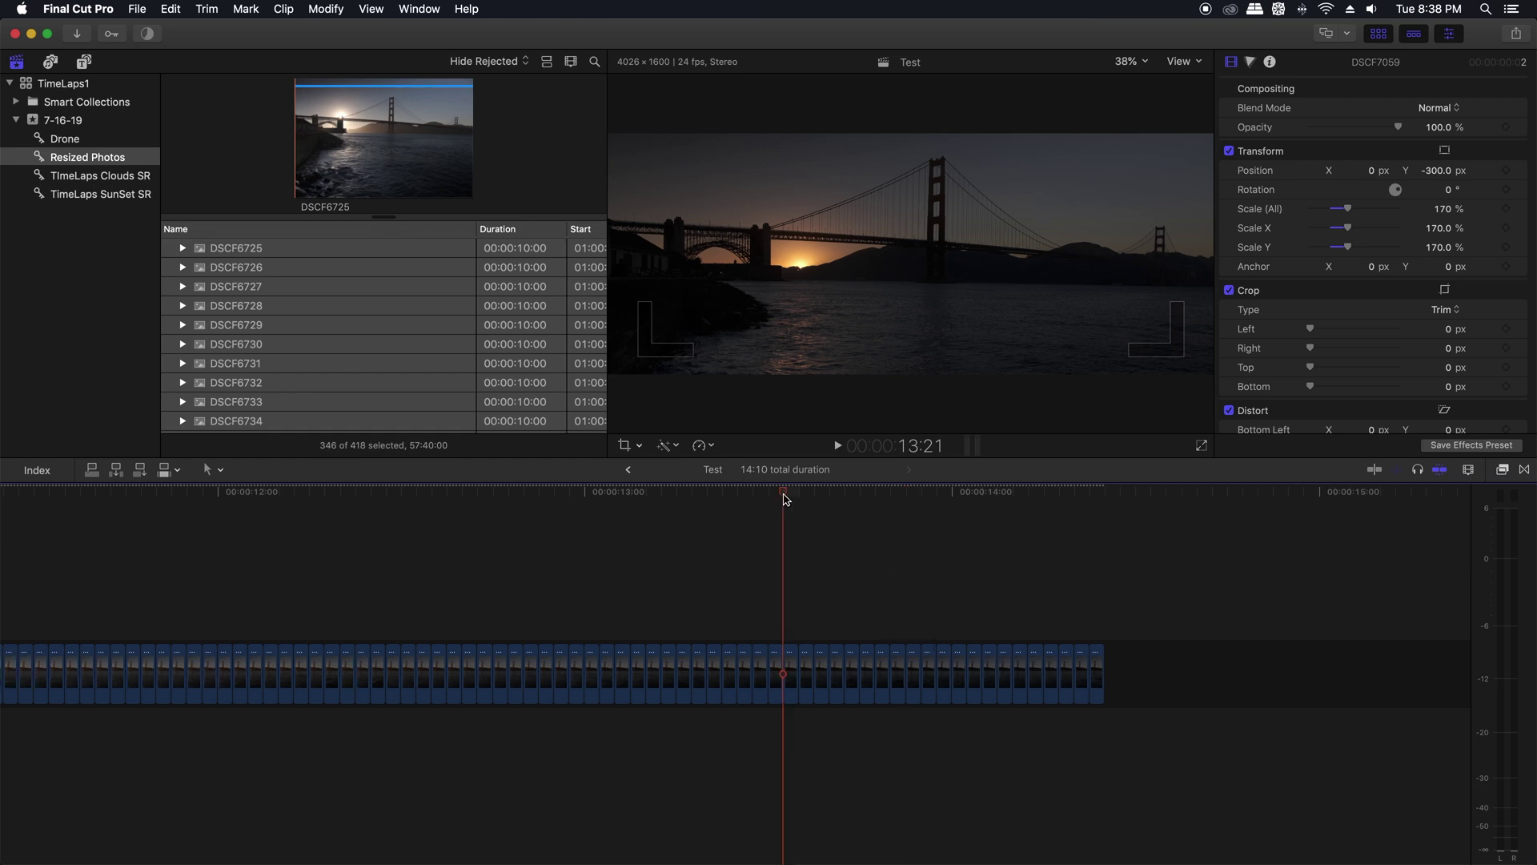
left_click(859, 495)
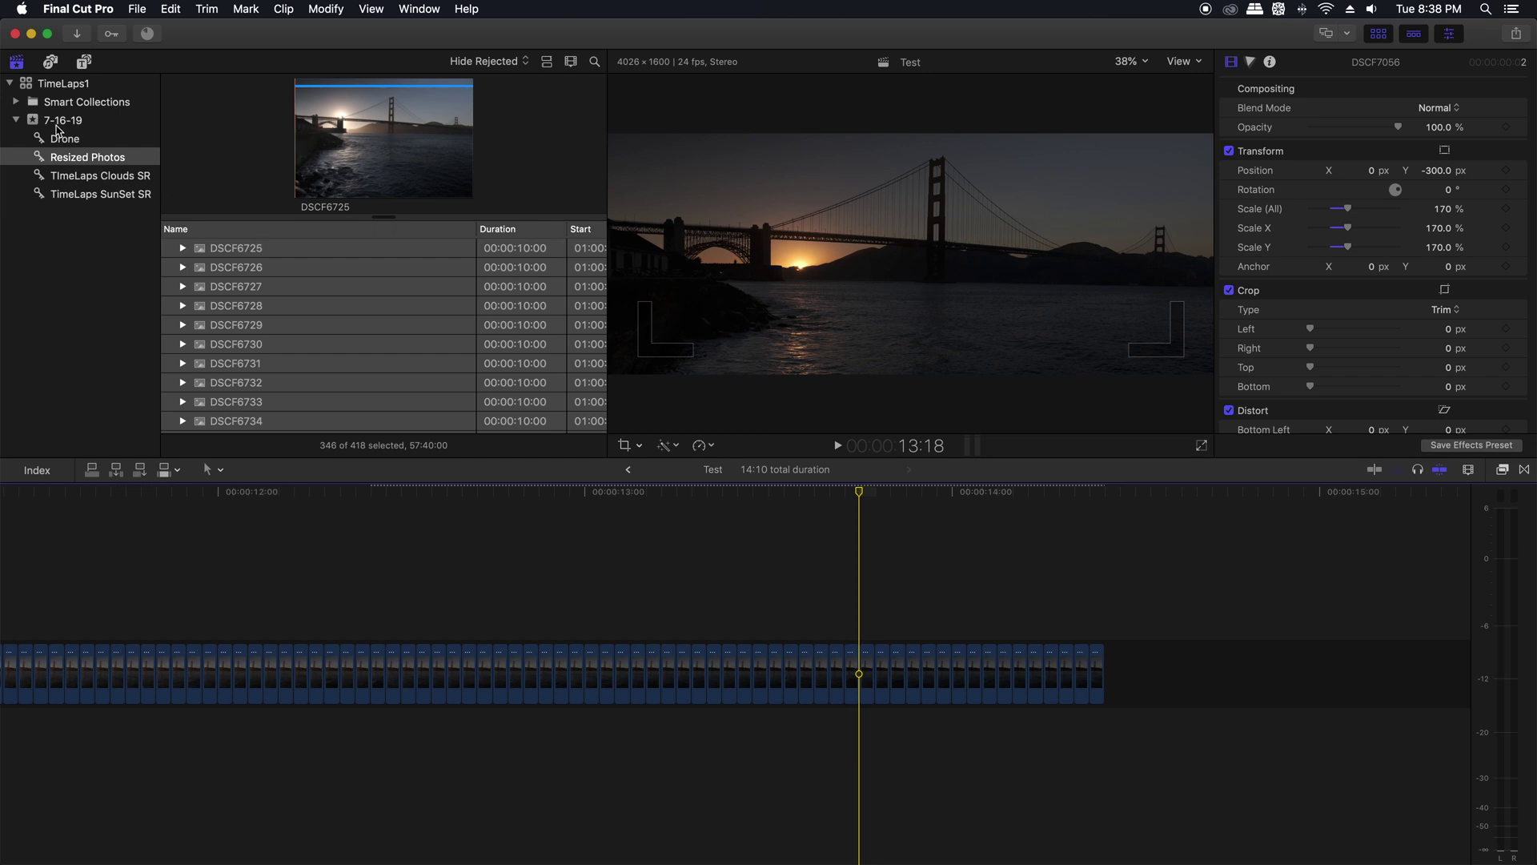
Open the Clouds 2 project from the 7-16-19 event and play it back.
left_click(58, 120)
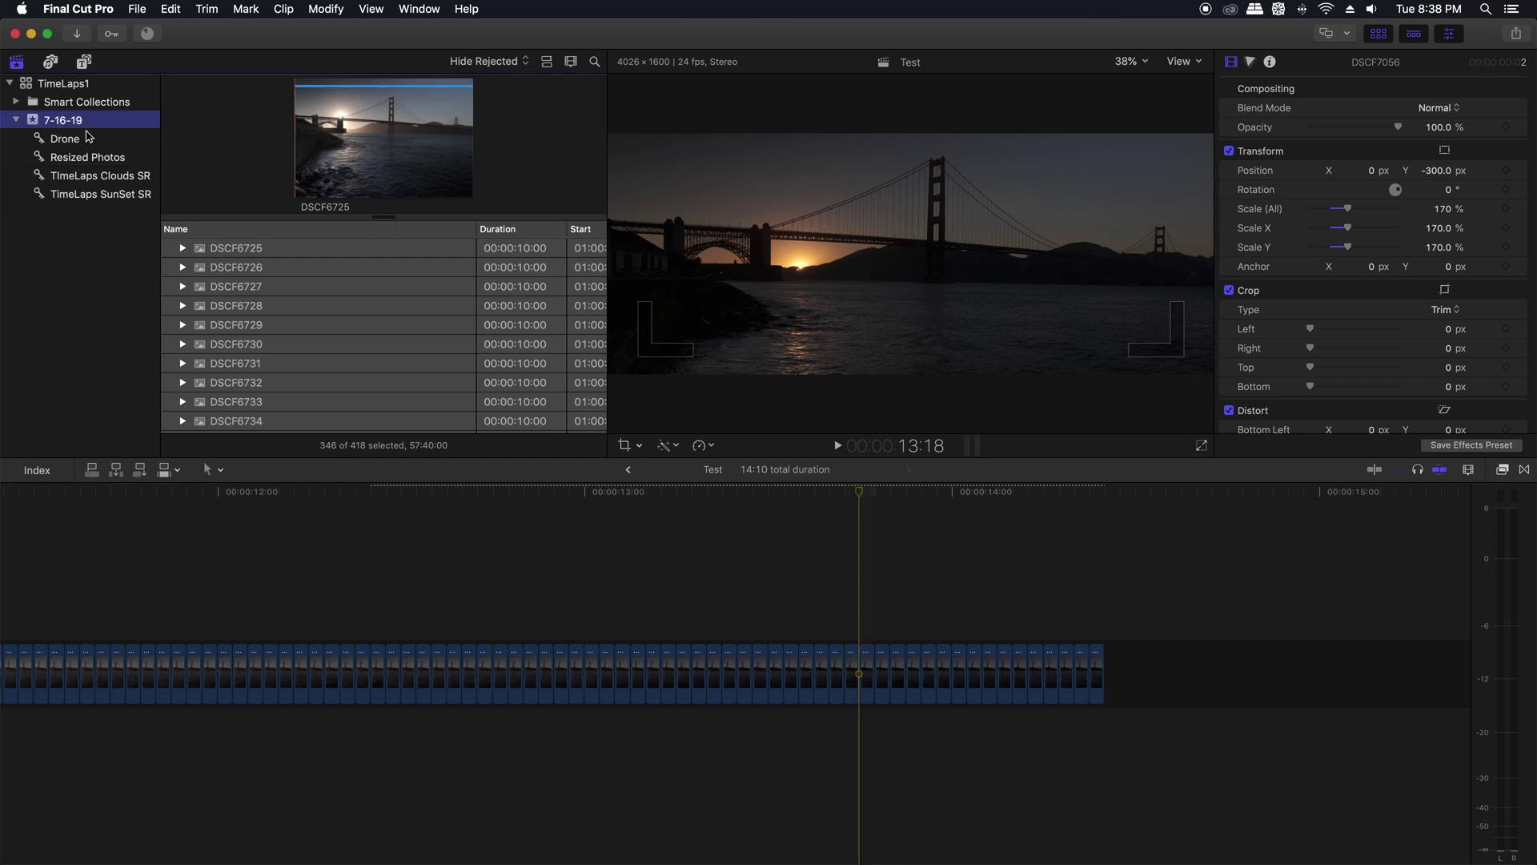
scroll(507, 384, "down", 5)
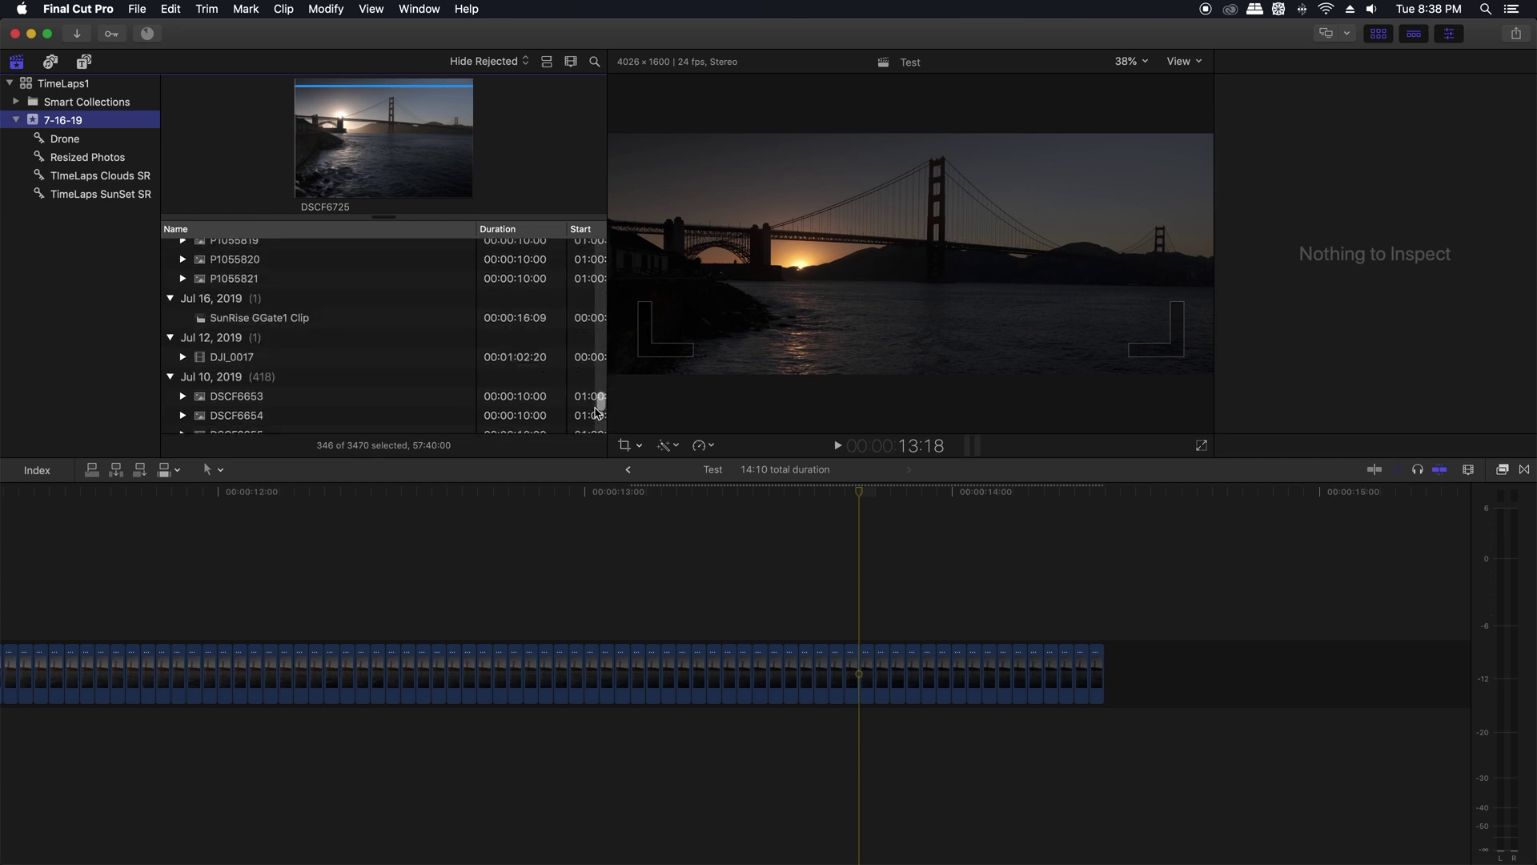
left_click_drag(596, 412, 592, 236)
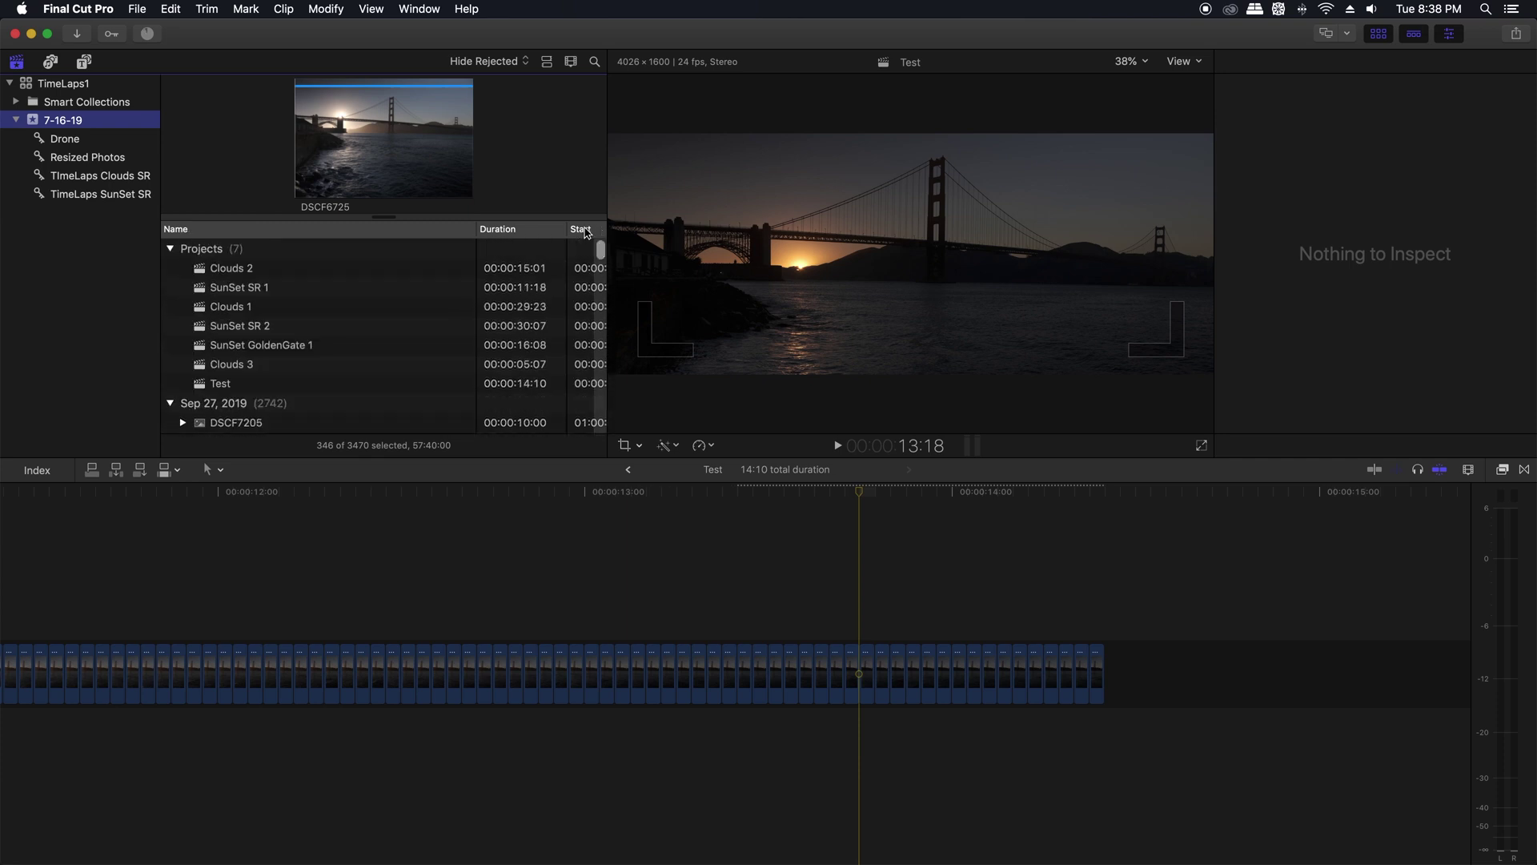
double_click(197, 277)
key("space")
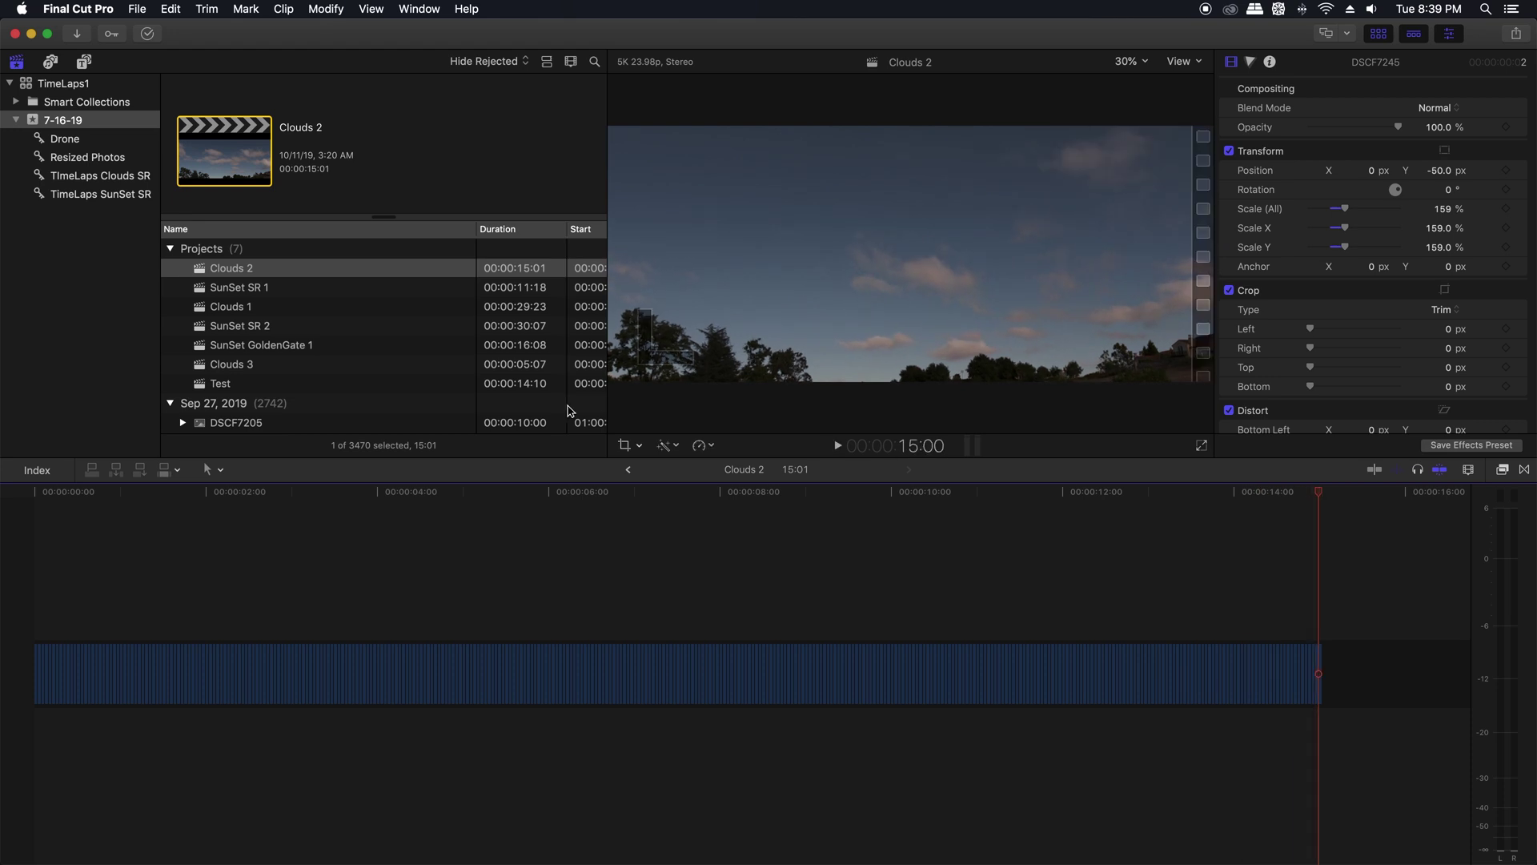
Open the SunSet SR 1 project and play it from about one second in, and view the Clouds 3 project.
double_click(222, 293)
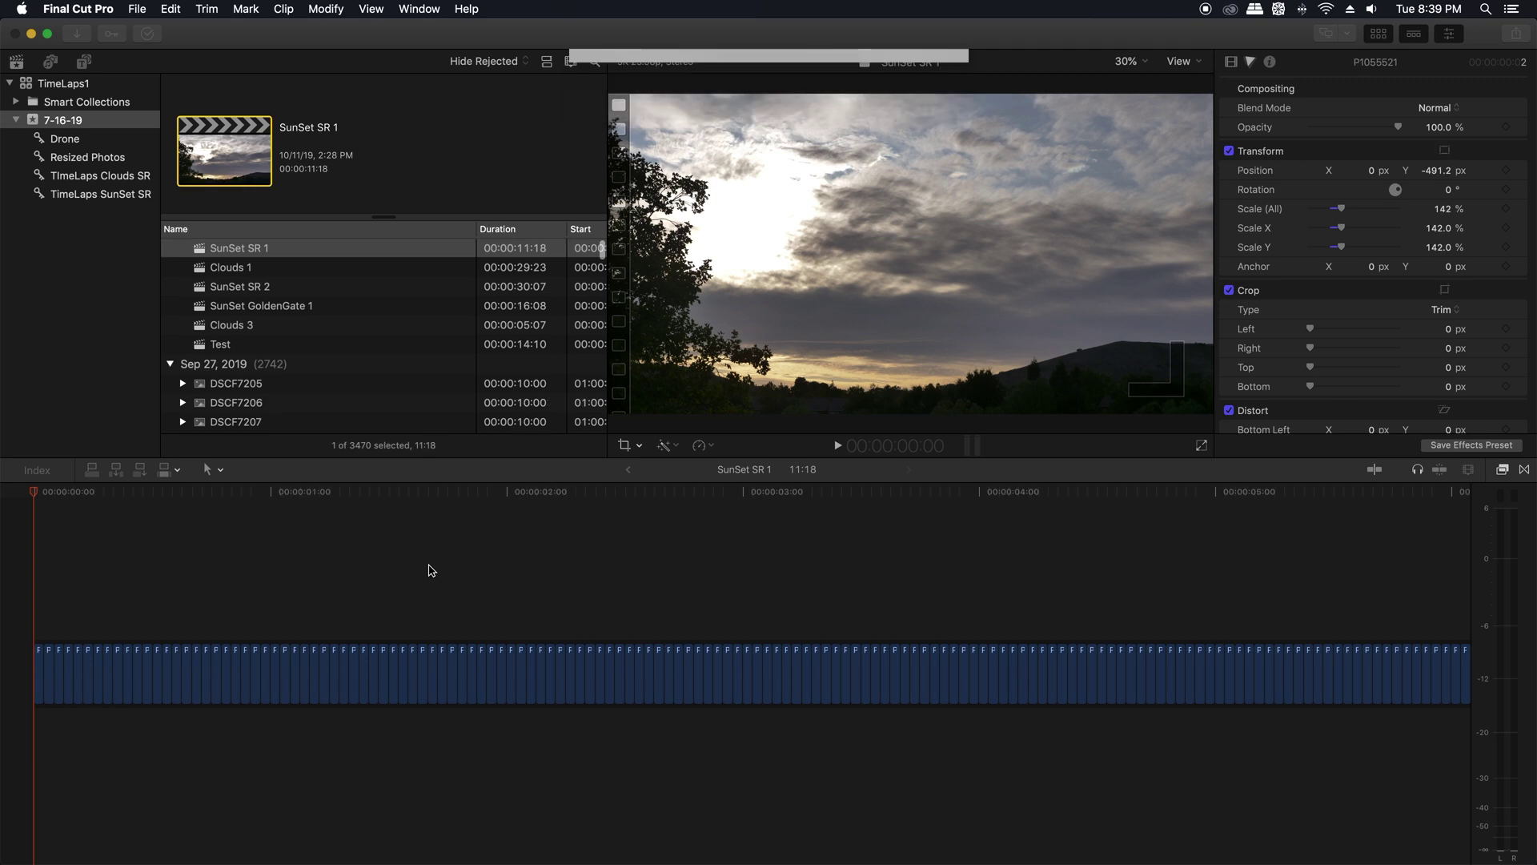
left_click(265, 490)
key("space")
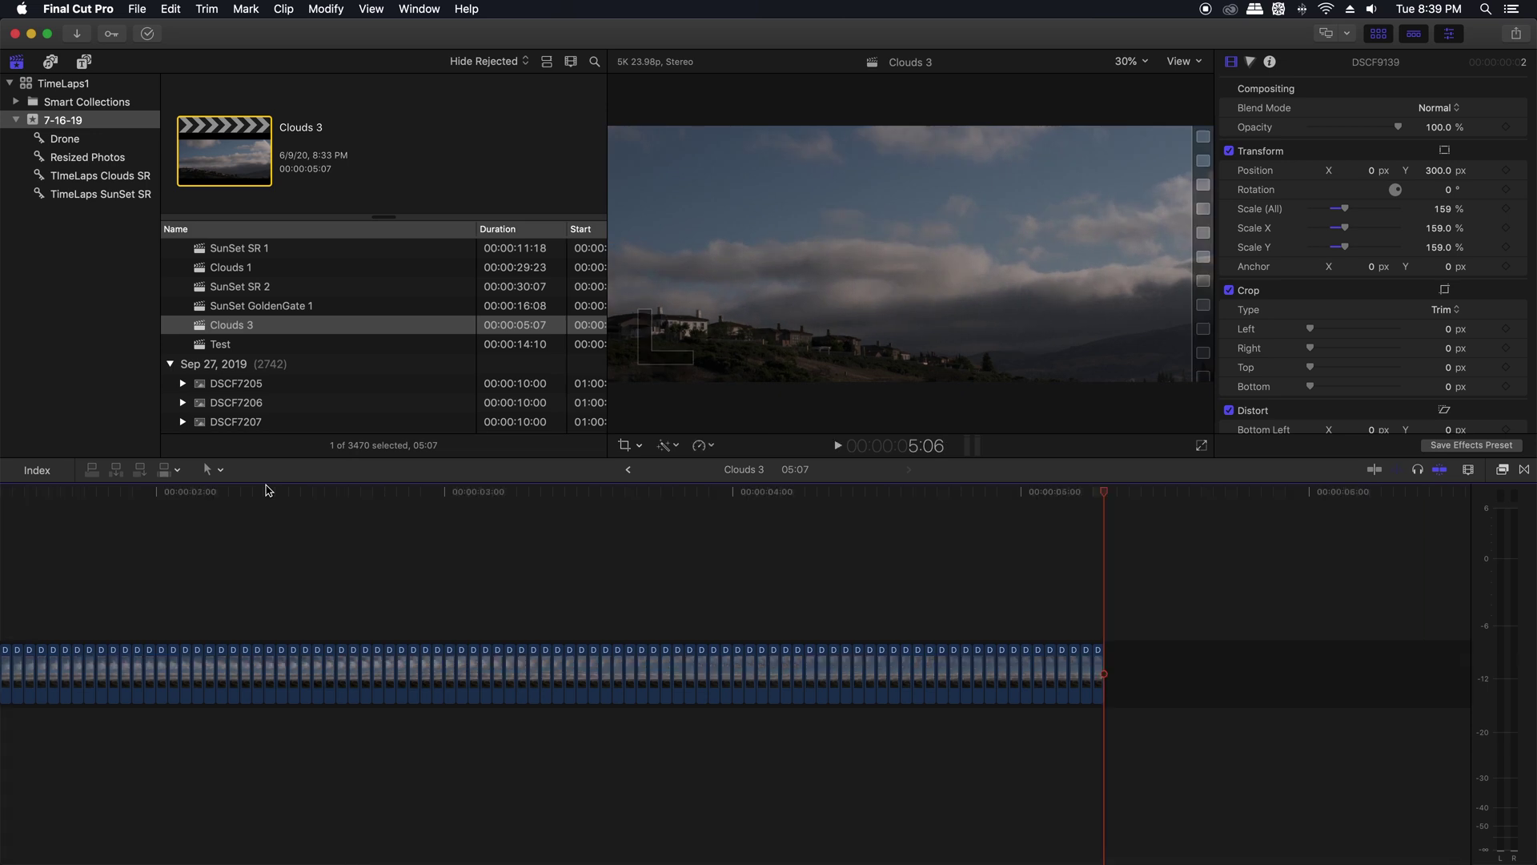
Review the export destinations for the Clouds 3 project and hide Final Cut Pro to reach the Finder.
left_click(1516, 34)
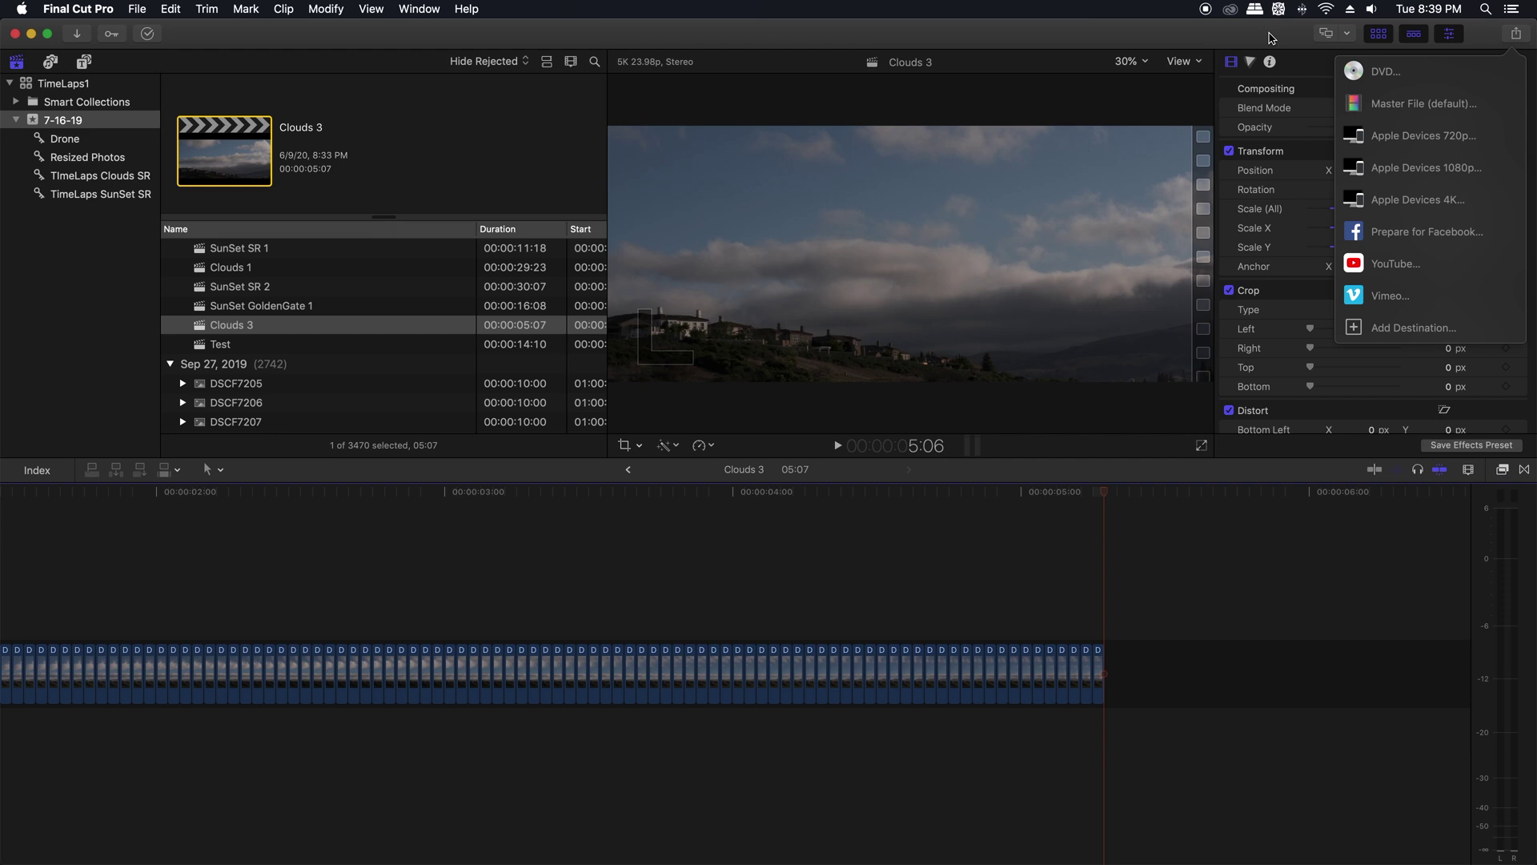
left_click(1272, 38)
key("super+h")
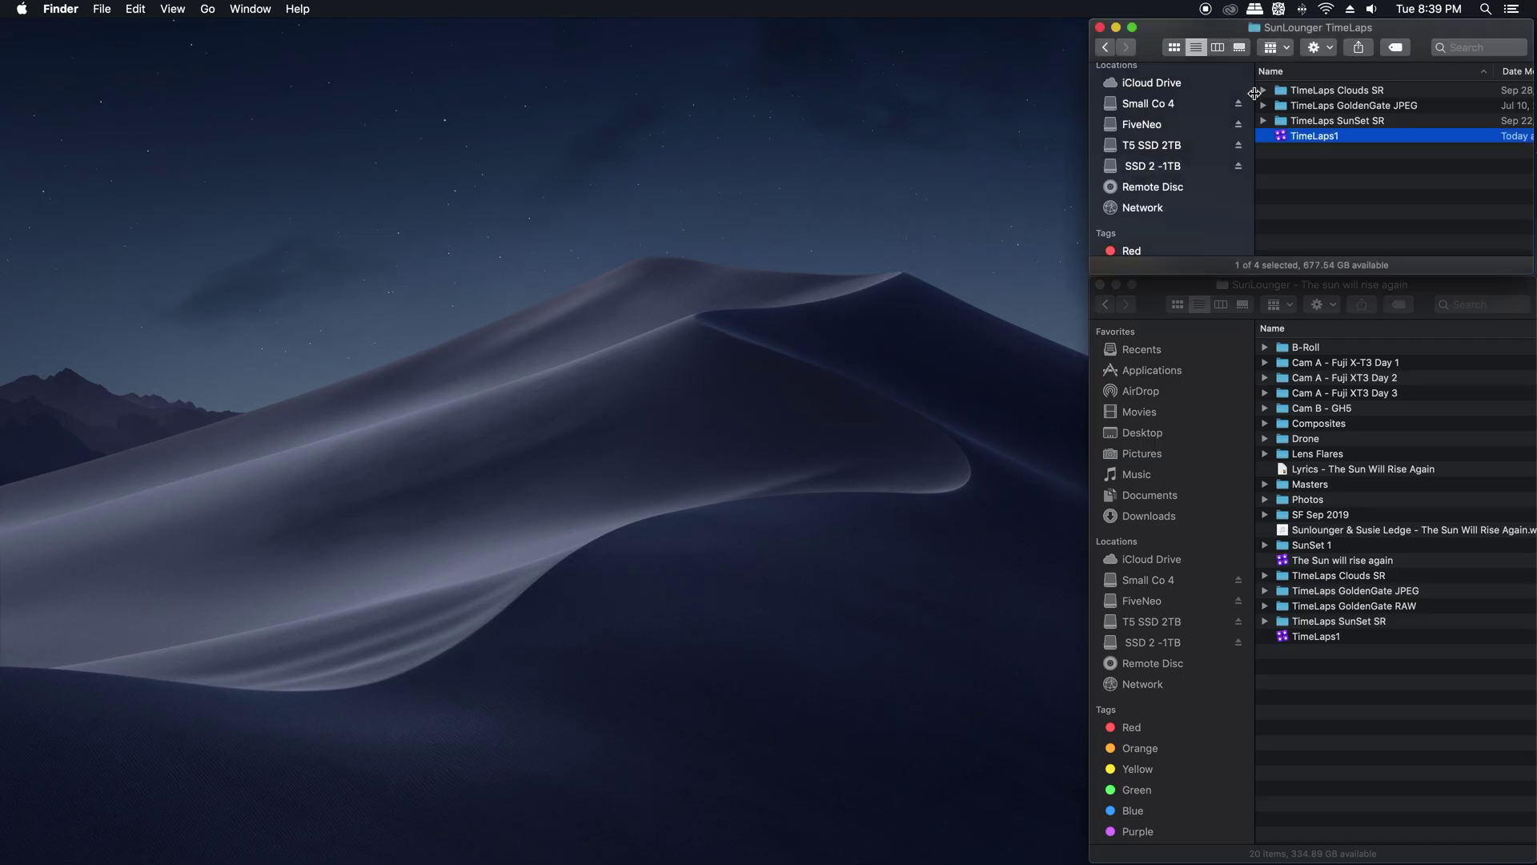
Expand the Composites folder and preview Clouds 1-Apple ProRes 422 HQ.mov.
left_click(1265, 424)
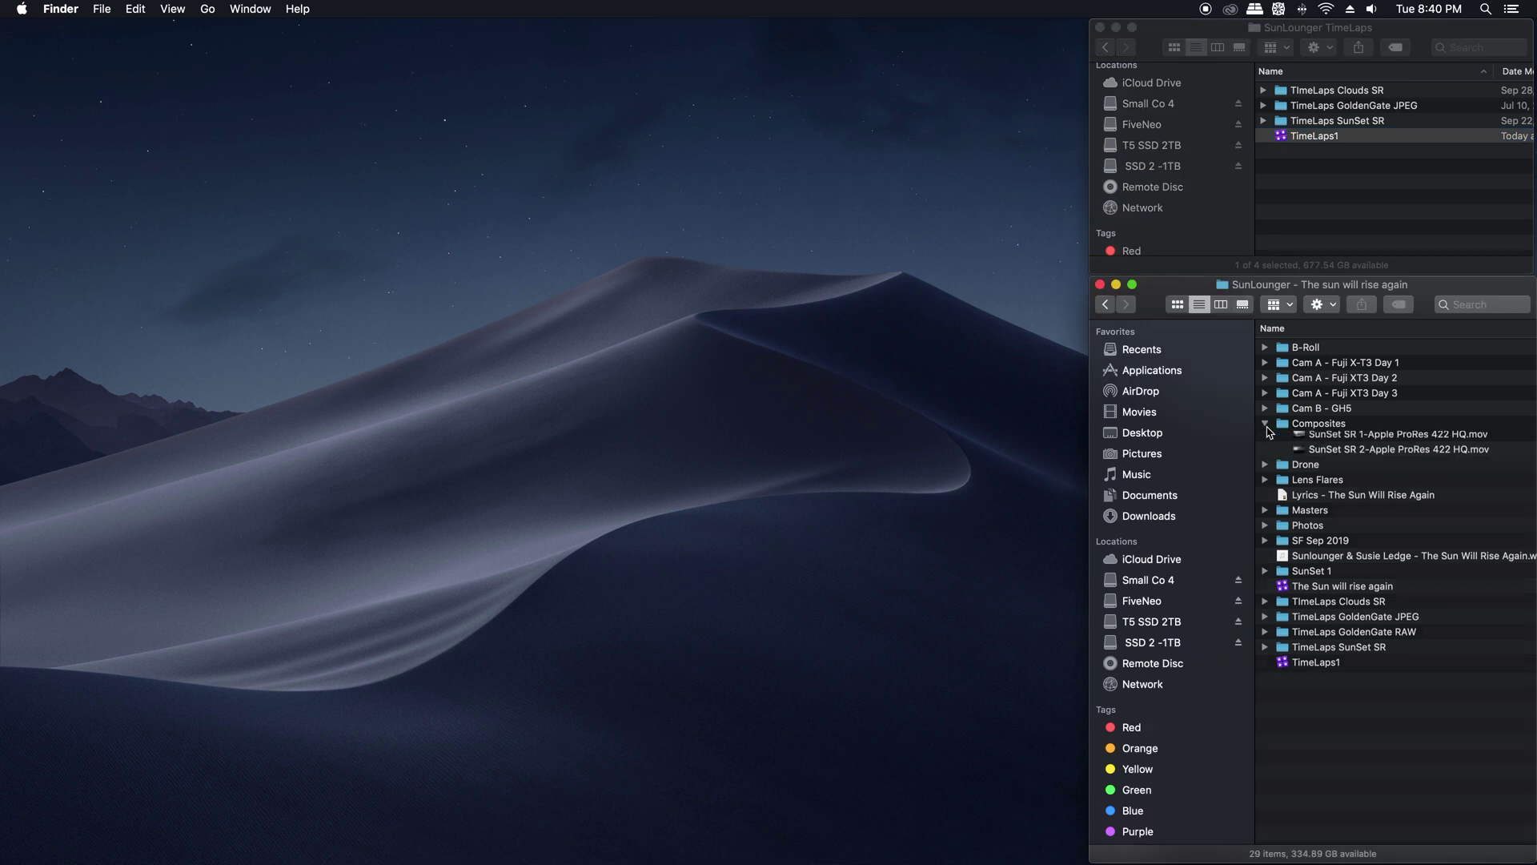
left_click(1324, 472)
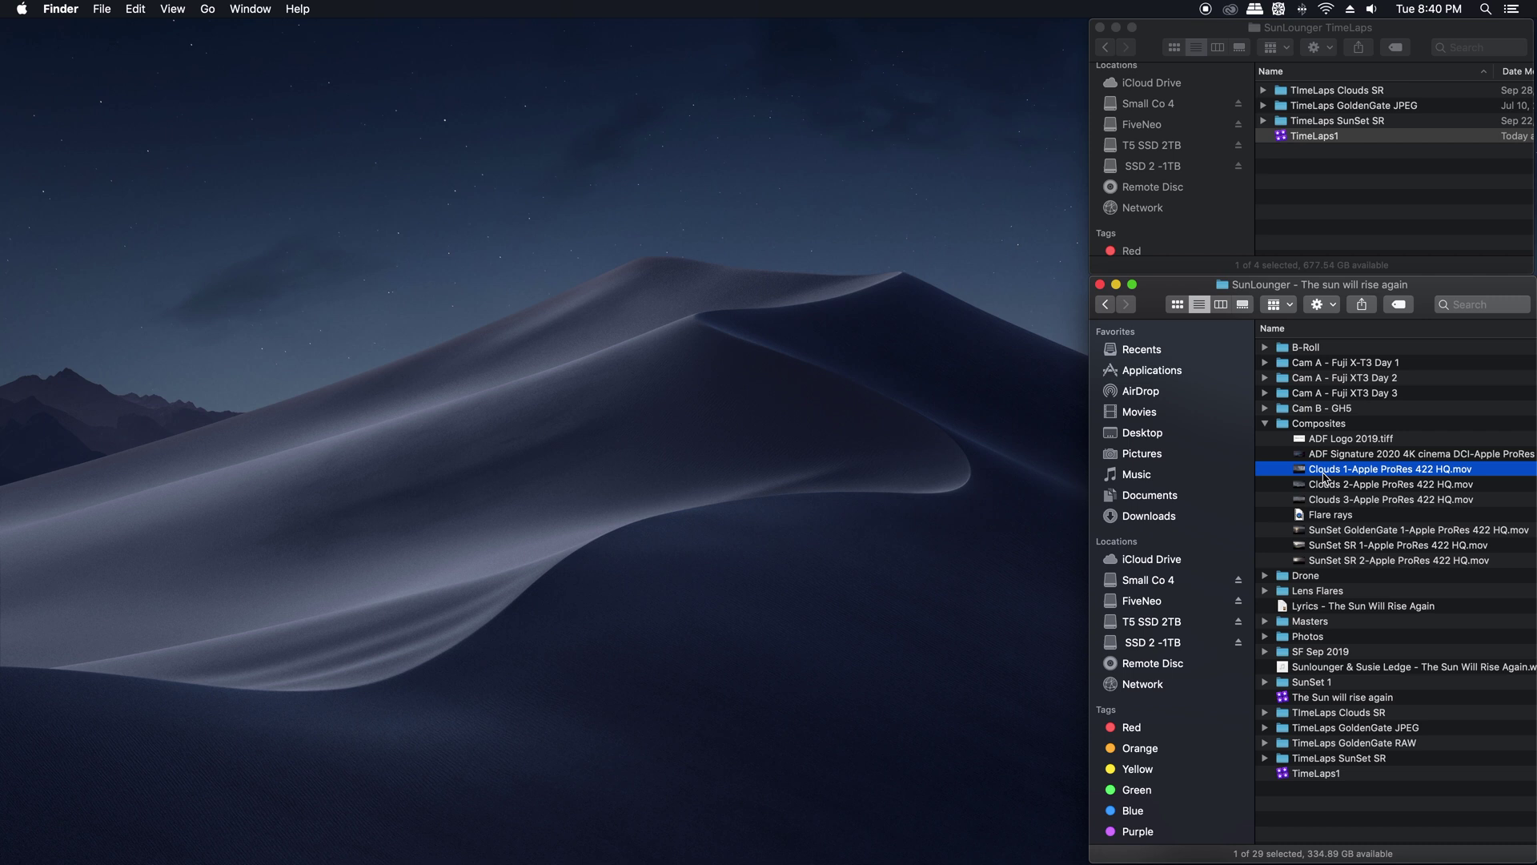
key("space")
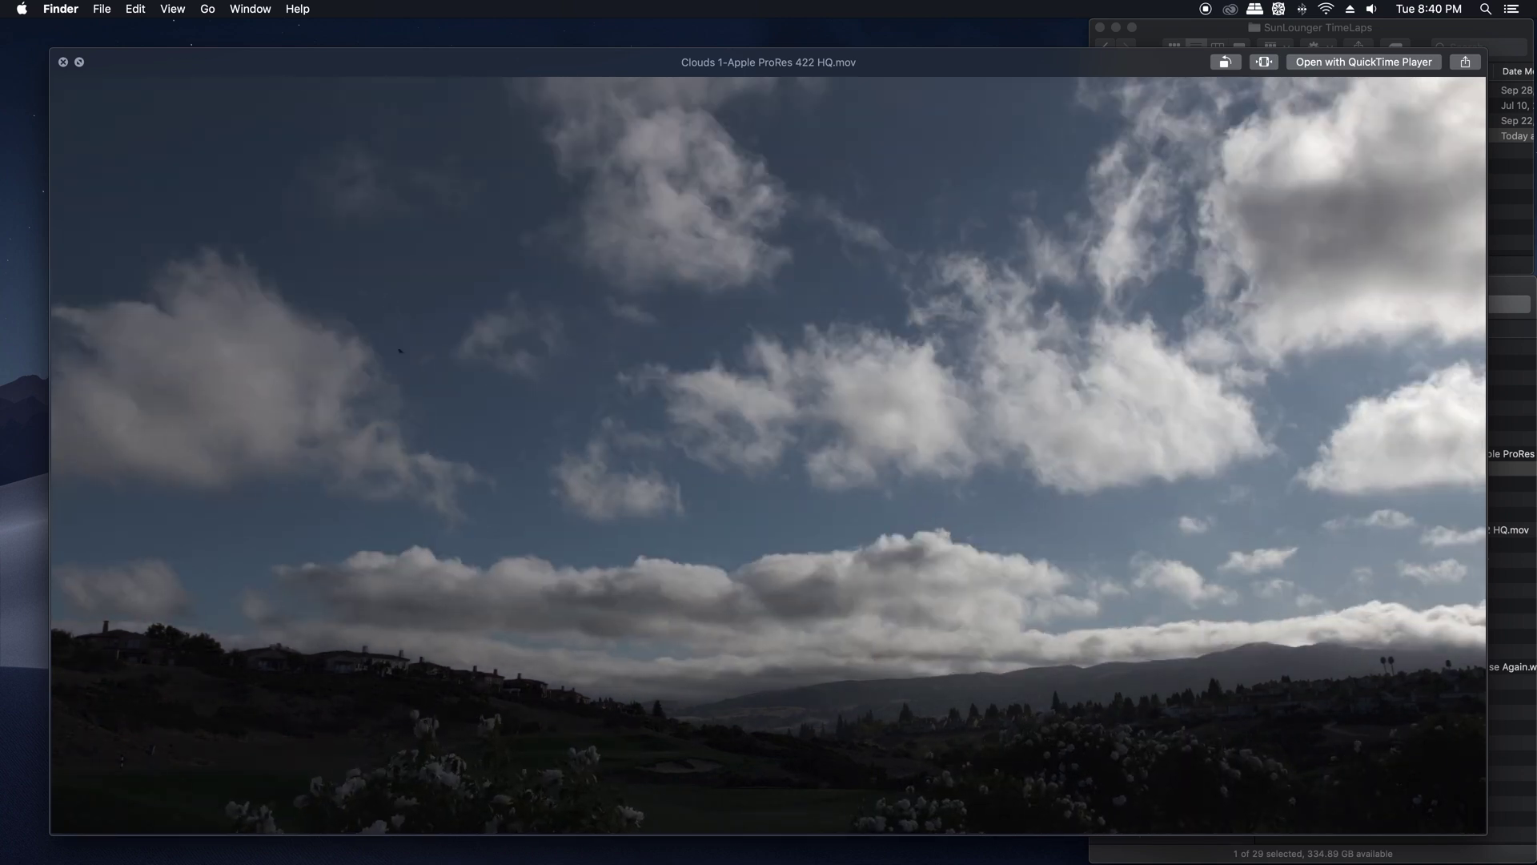
key("space")
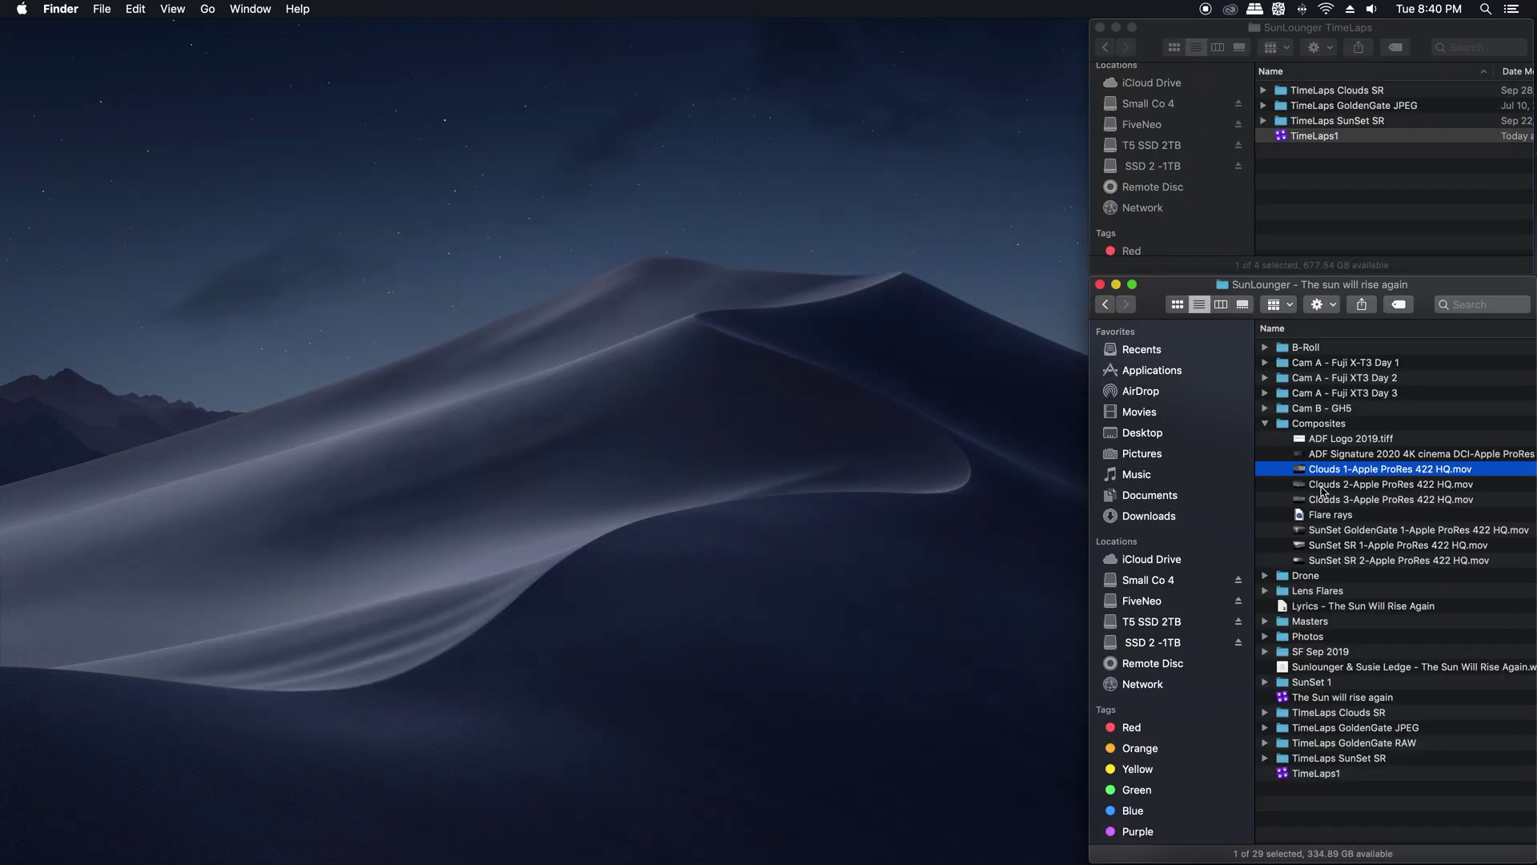
Preview the exported Clouds 2, Clouds 3 and SunSet GoldenGate 1 ProRes 422 HQ movies in the Composites folder.
key("space")
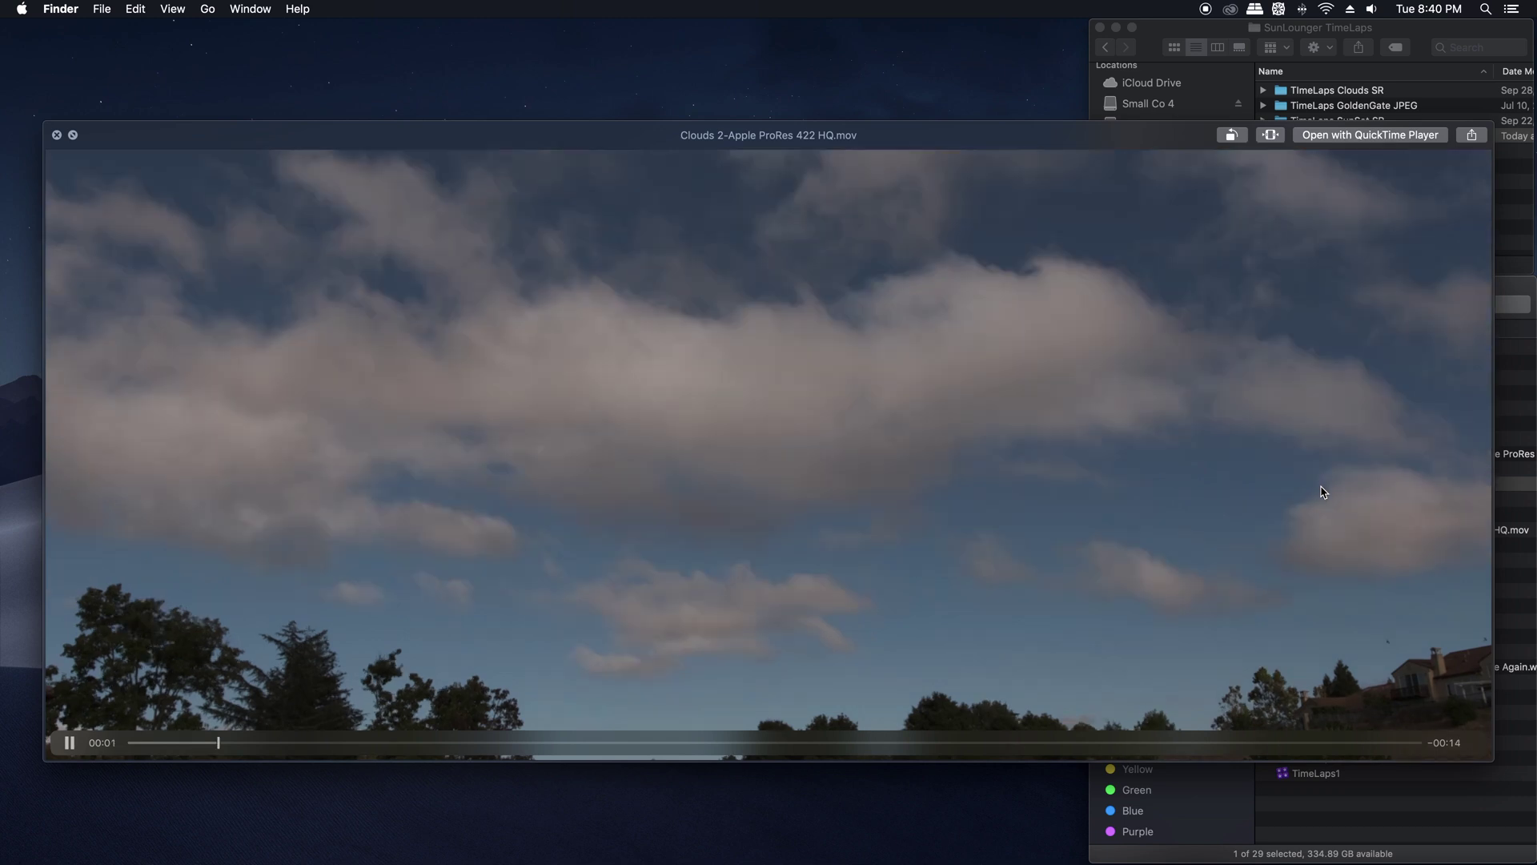
key("space")
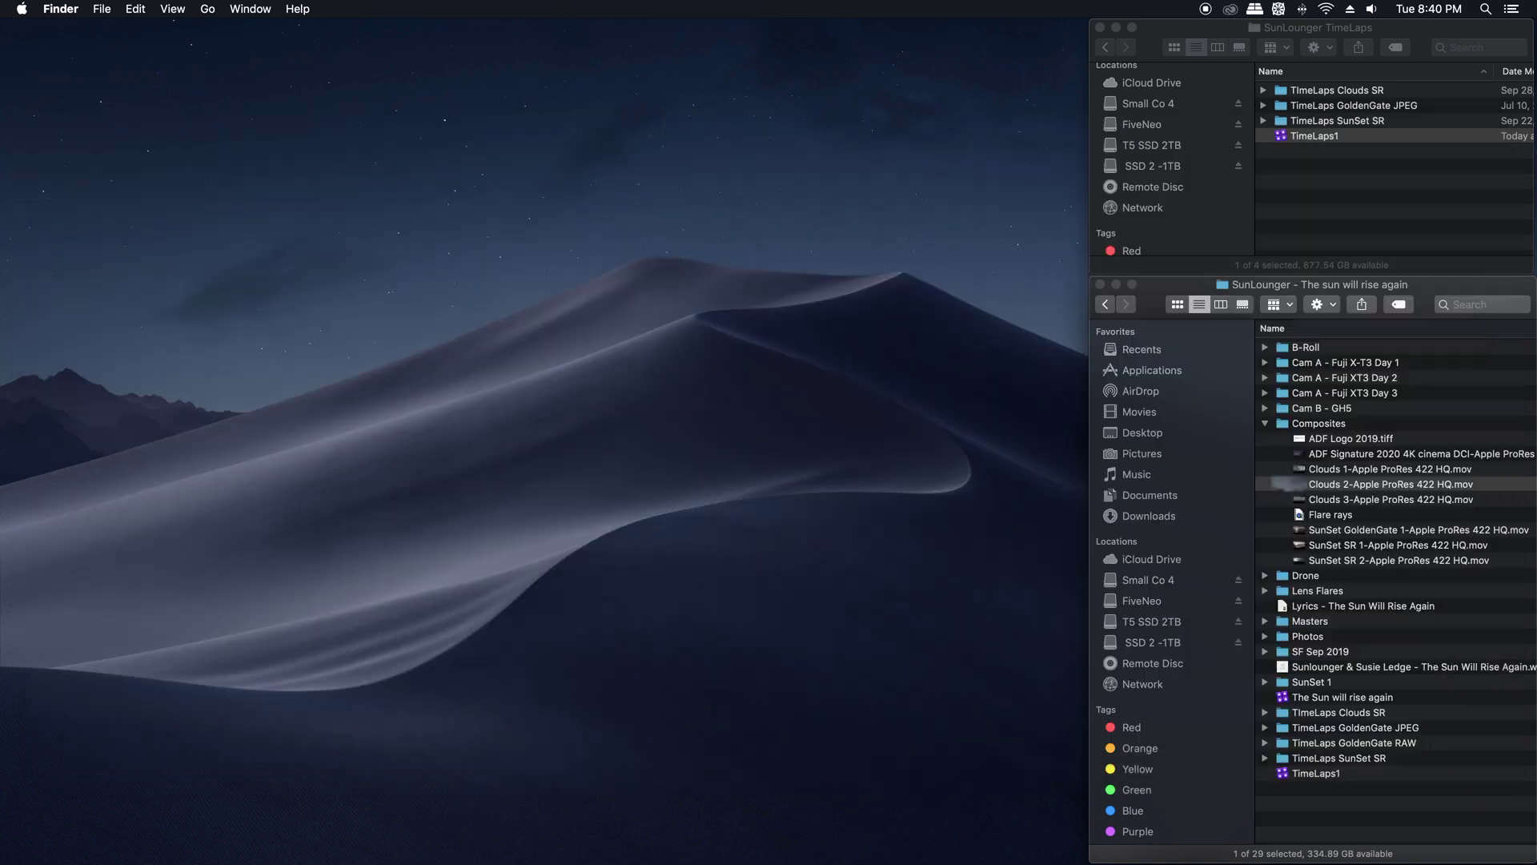
key("space")
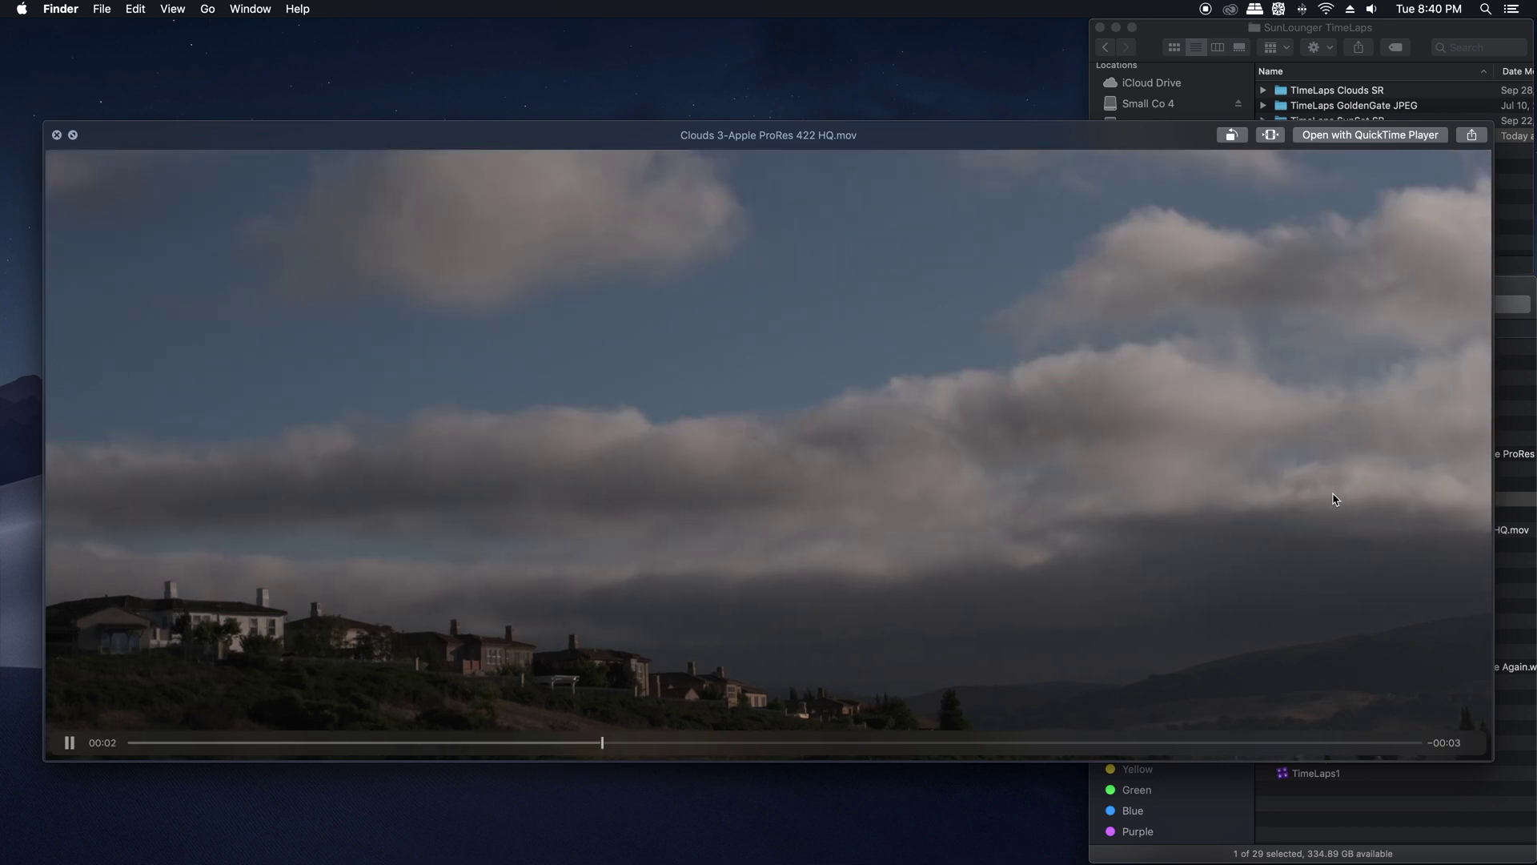
key("space")
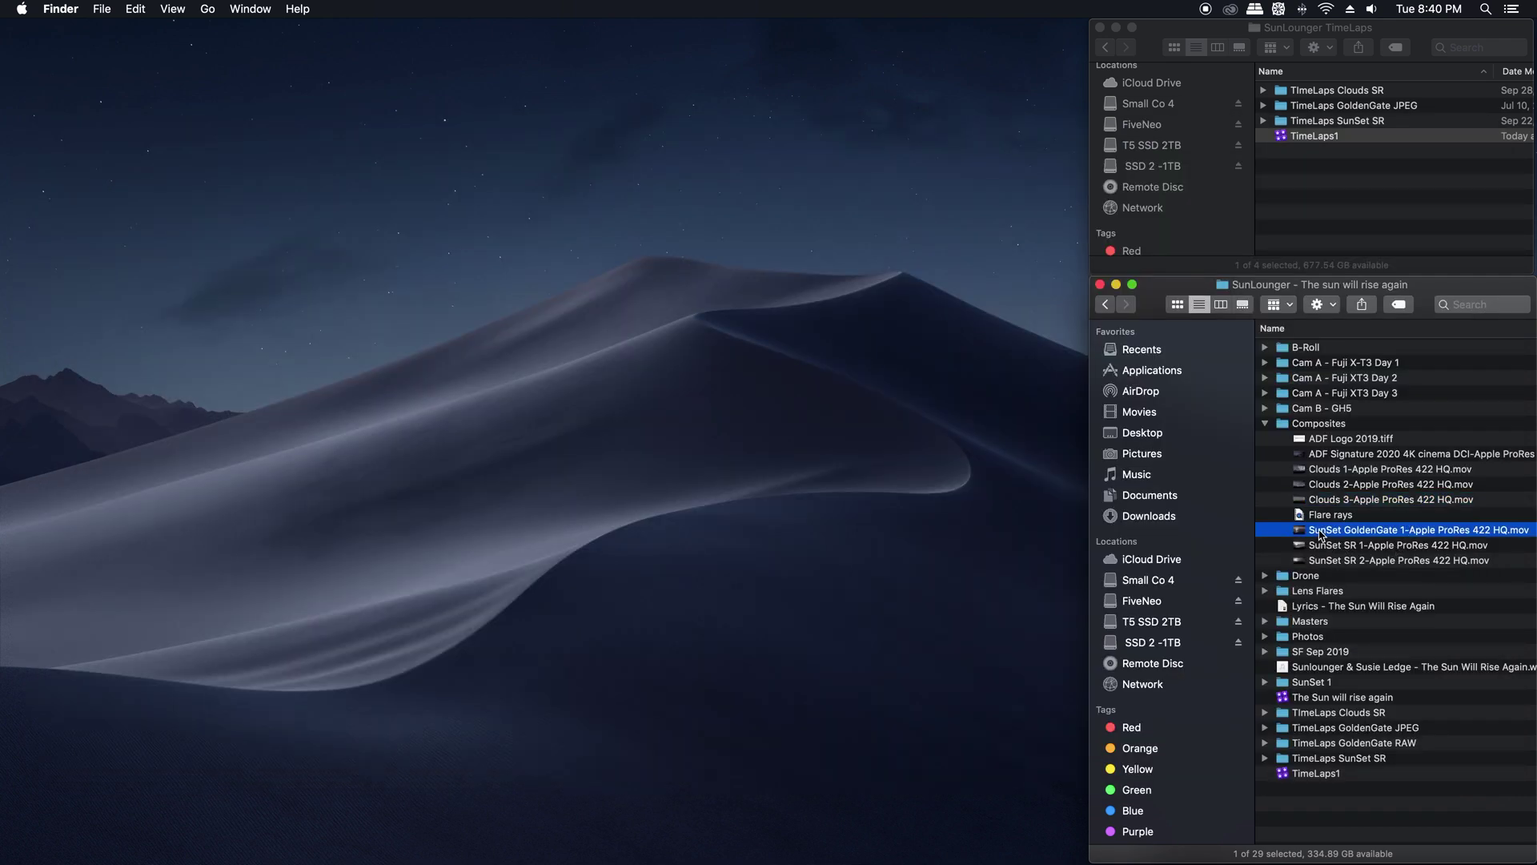
key("space")
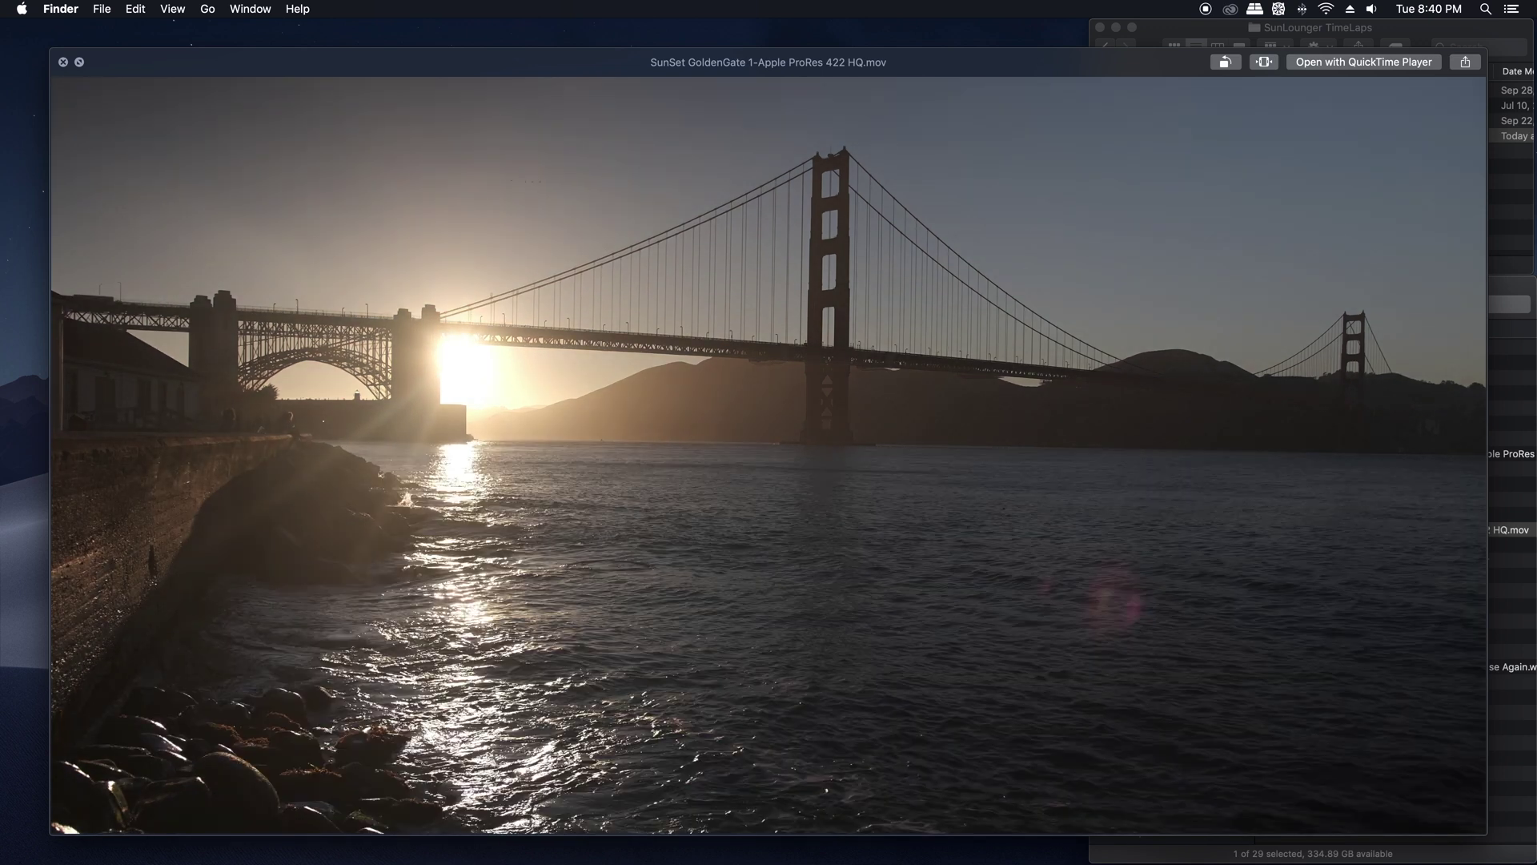
key("space")
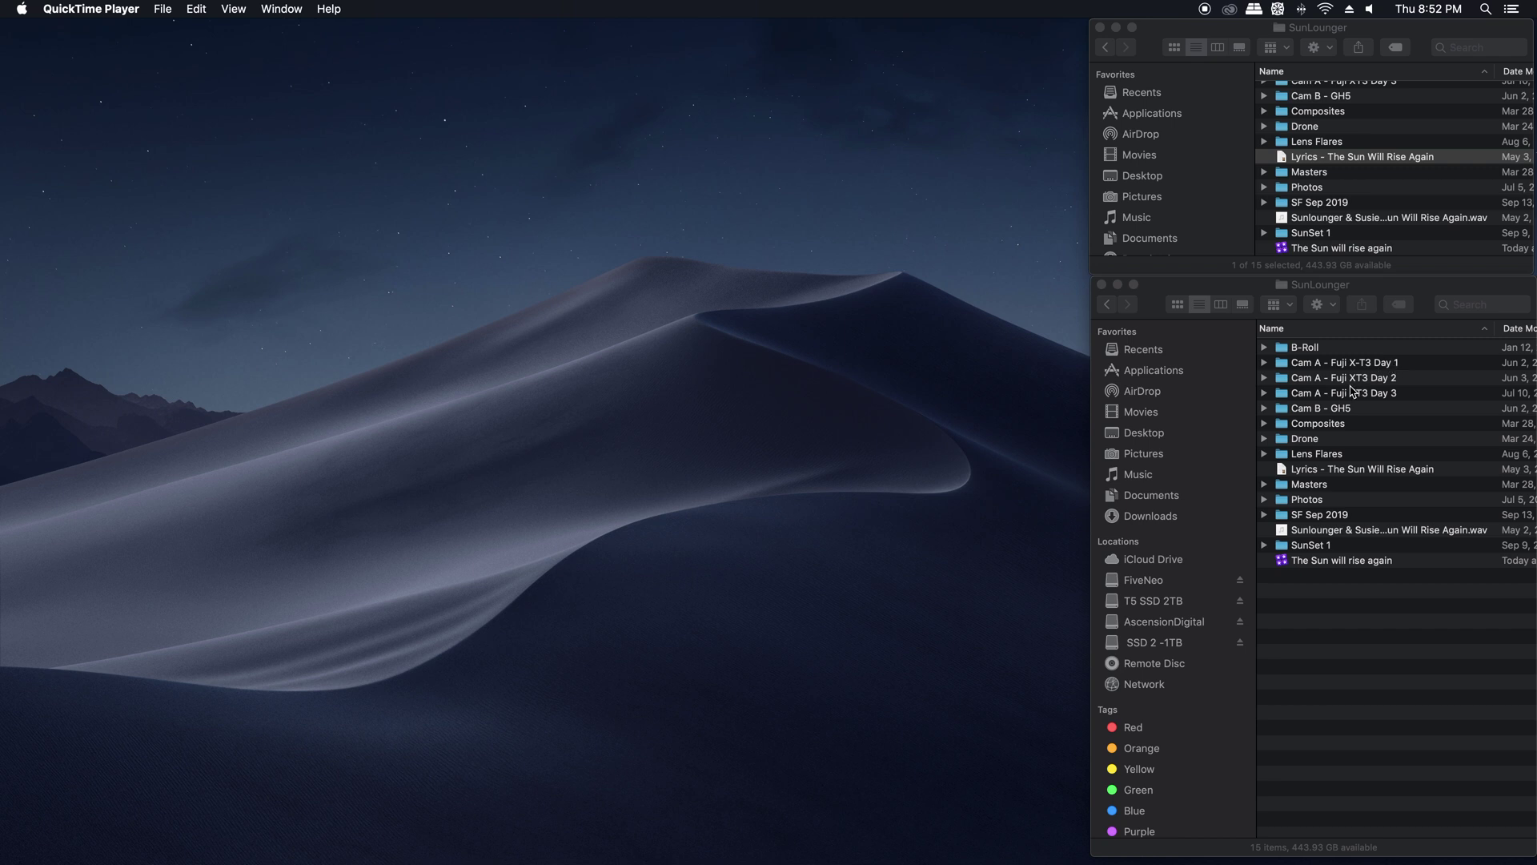
Expand the Cam A - Fuji X-T3 Day 1 folder and preview SHGINF_S001_S001_T009.MOV.
left_click(1265, 377)
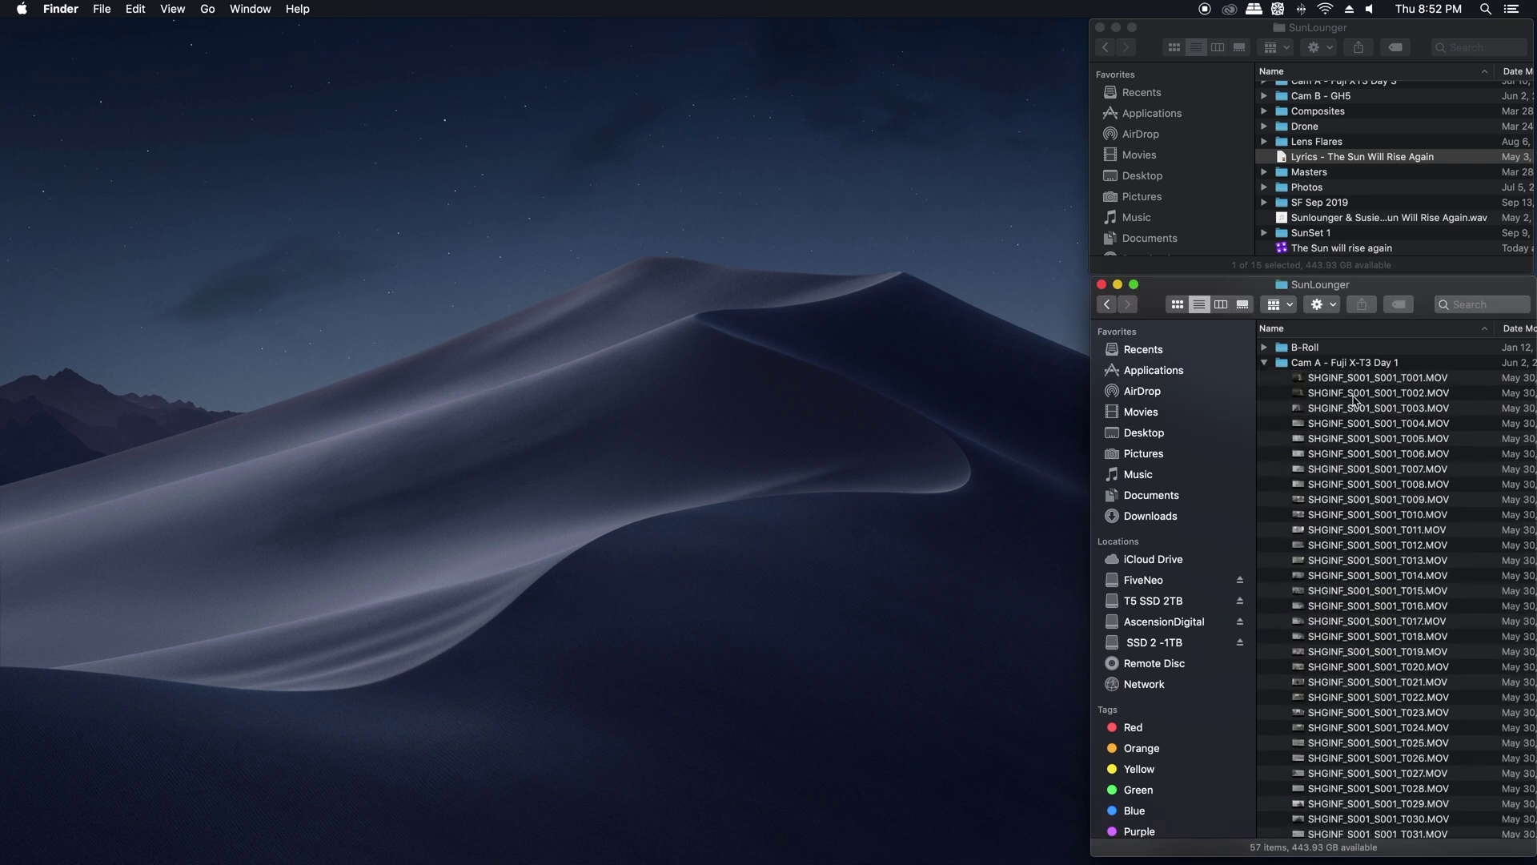
scroll(1371, 420, "down", 5)
scroll(1371, 420, "up", 3)
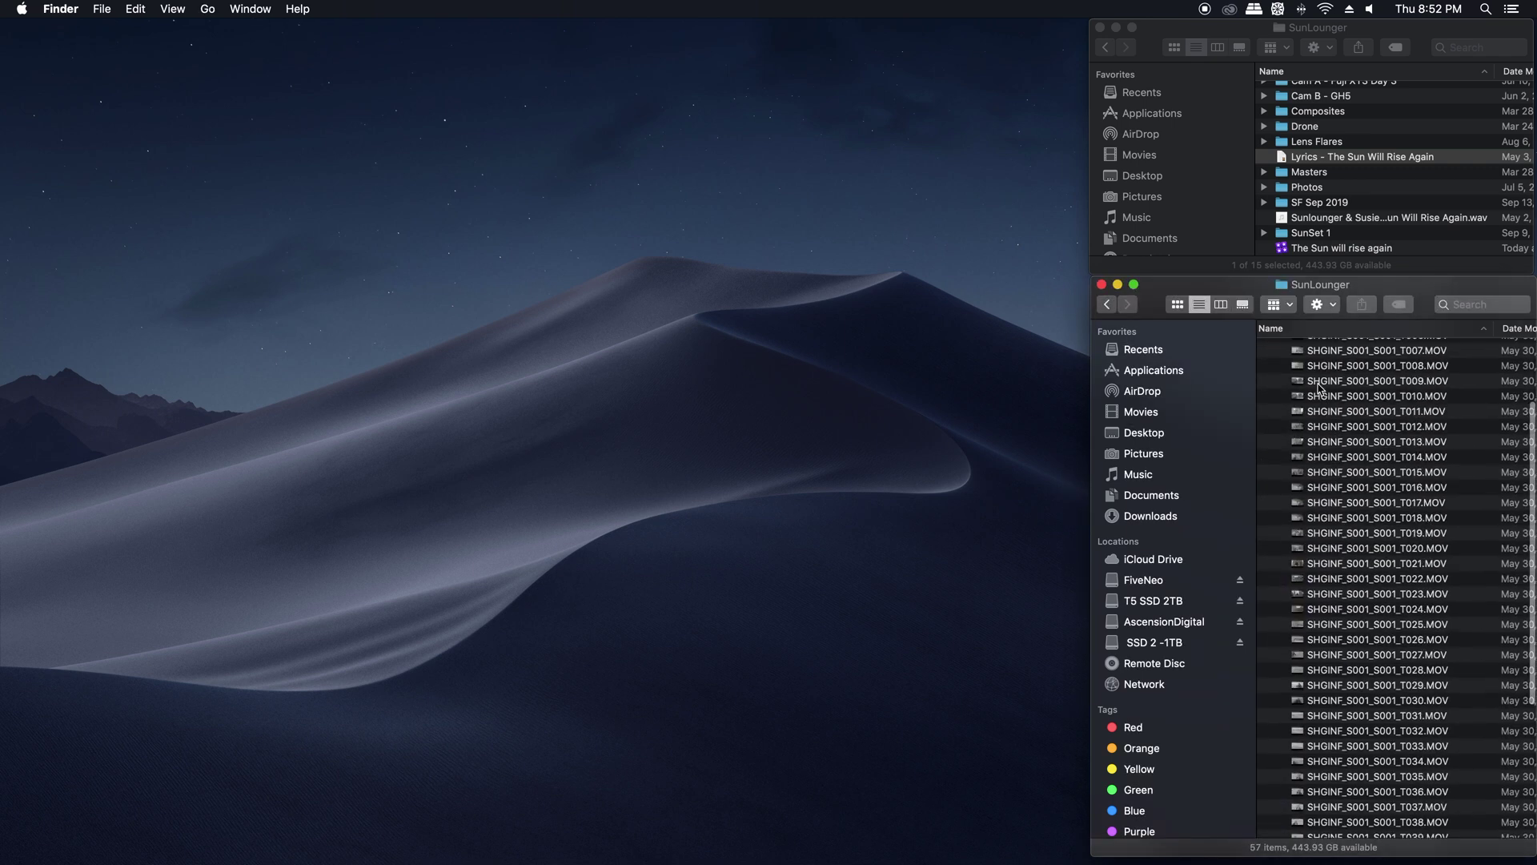
left_click(1318, 382)
key("space")
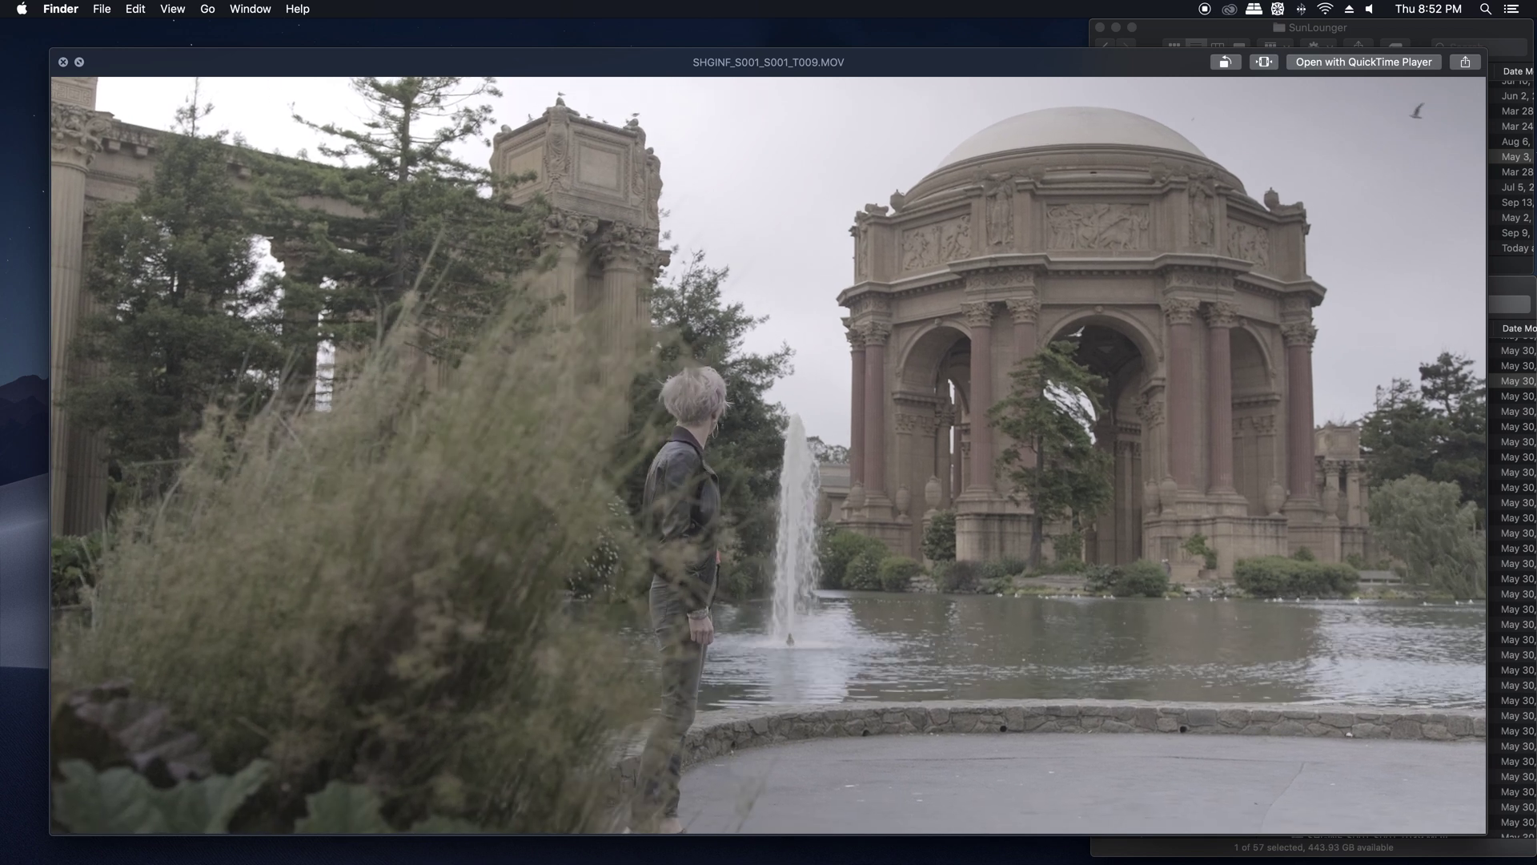
Browse the previews of the following camera clips through SHGINF_S001_S001_T019.MOV and close the preview.
key("Down")
key("Down")
key("Down")
key("Down")
key("Down")
key("Down")
key("Down")
key("Down")
key("Down")
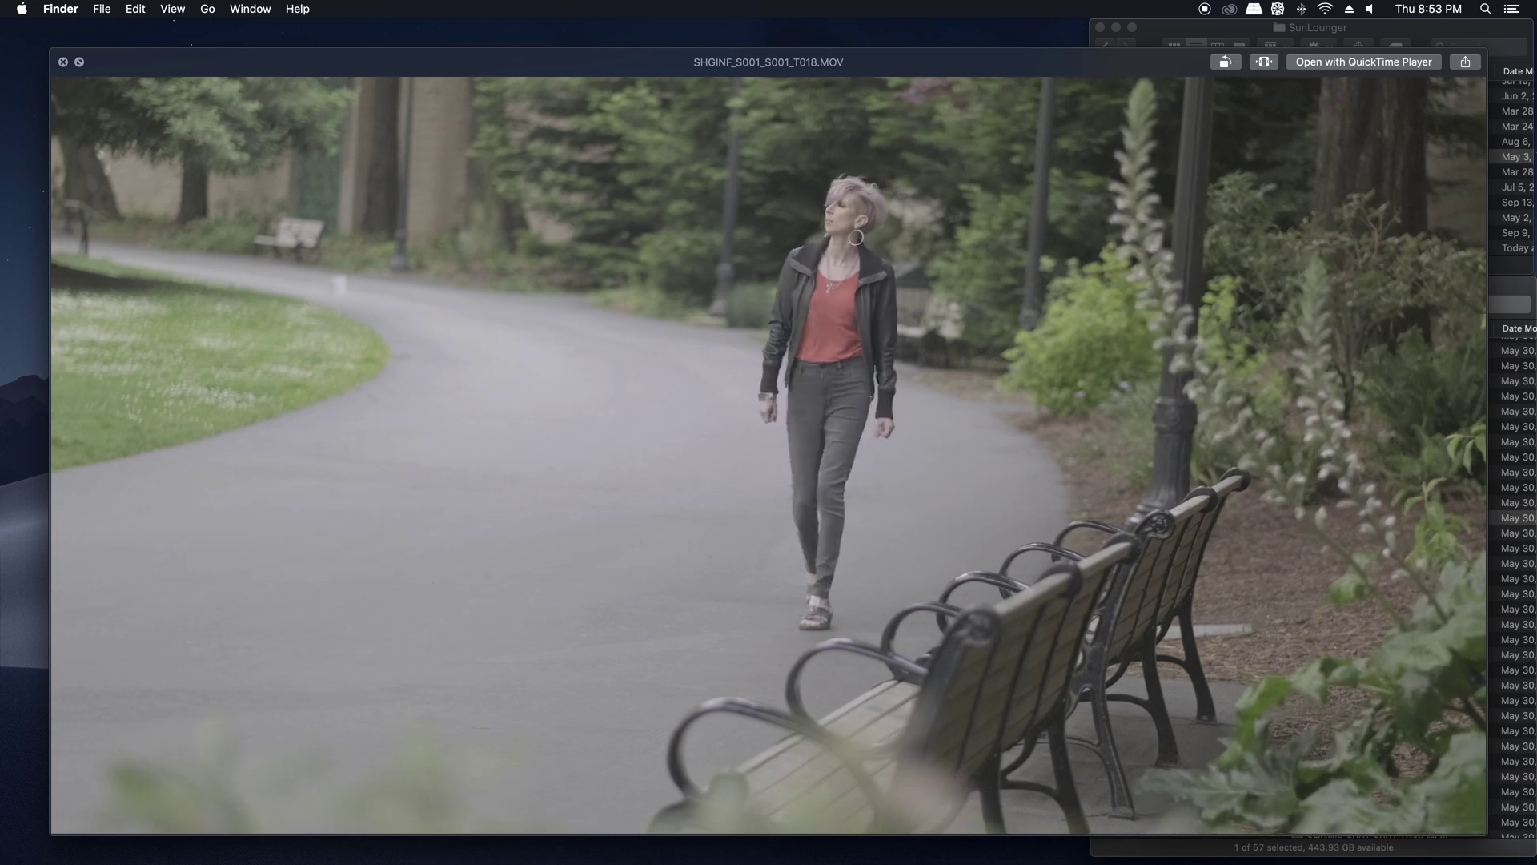
key("Down")
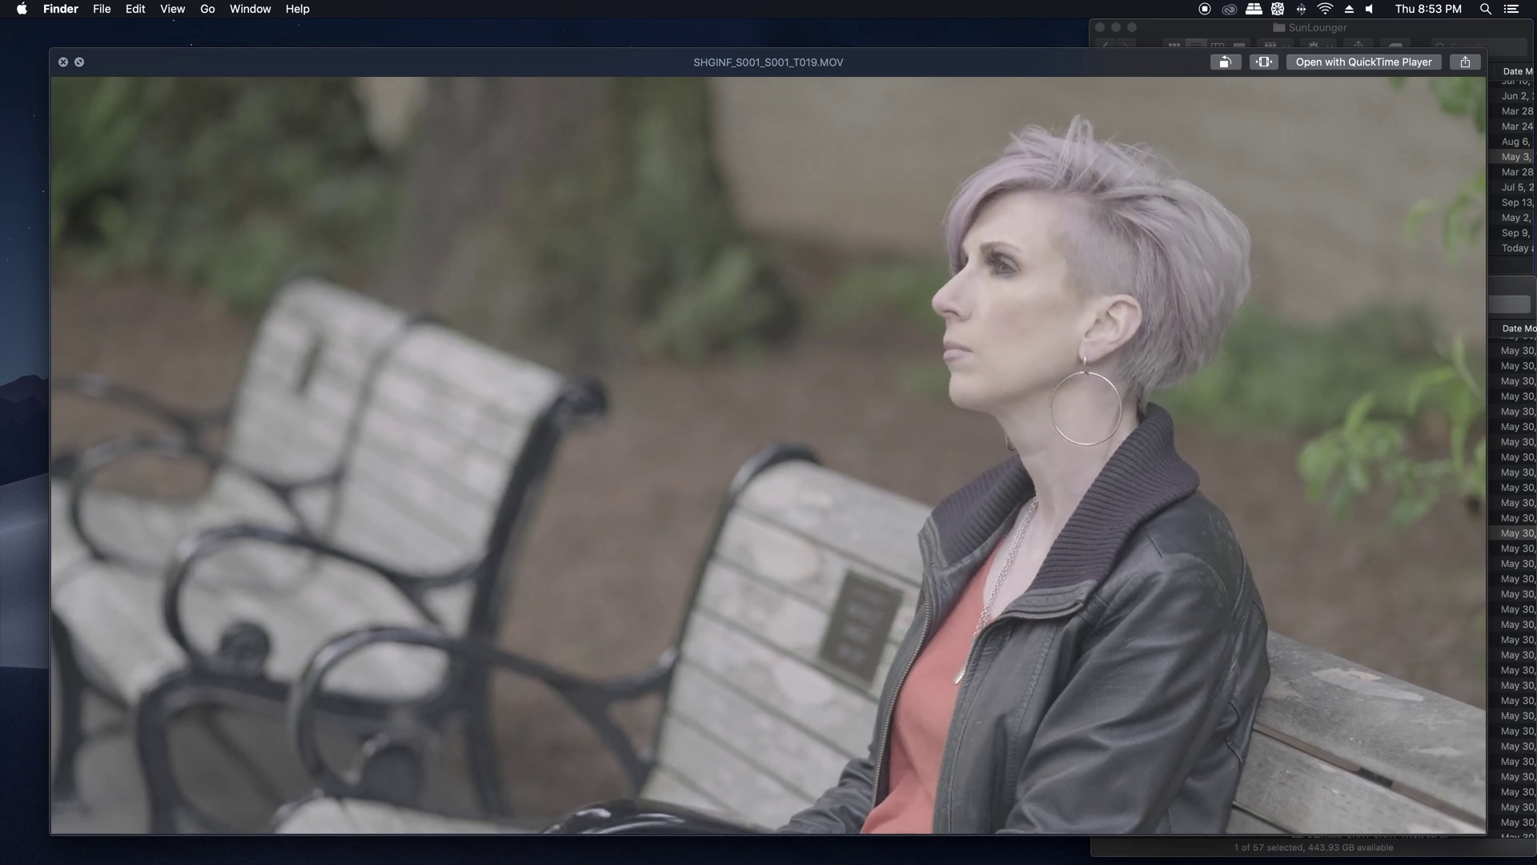
key("space")
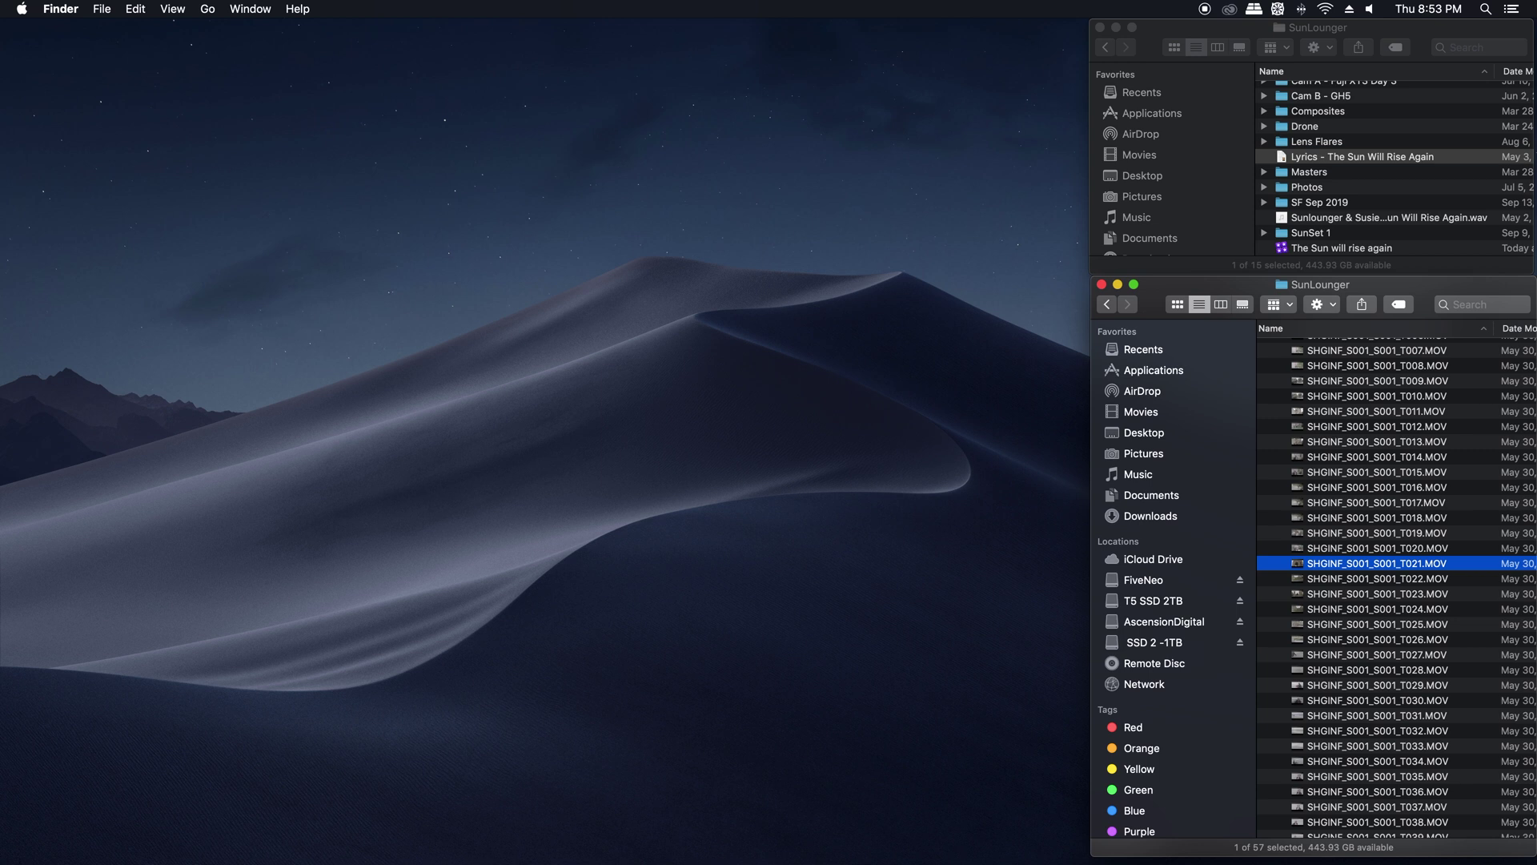
Preview the SHGINF_S001_S001_T021.MOV clip and close it.
key("space")
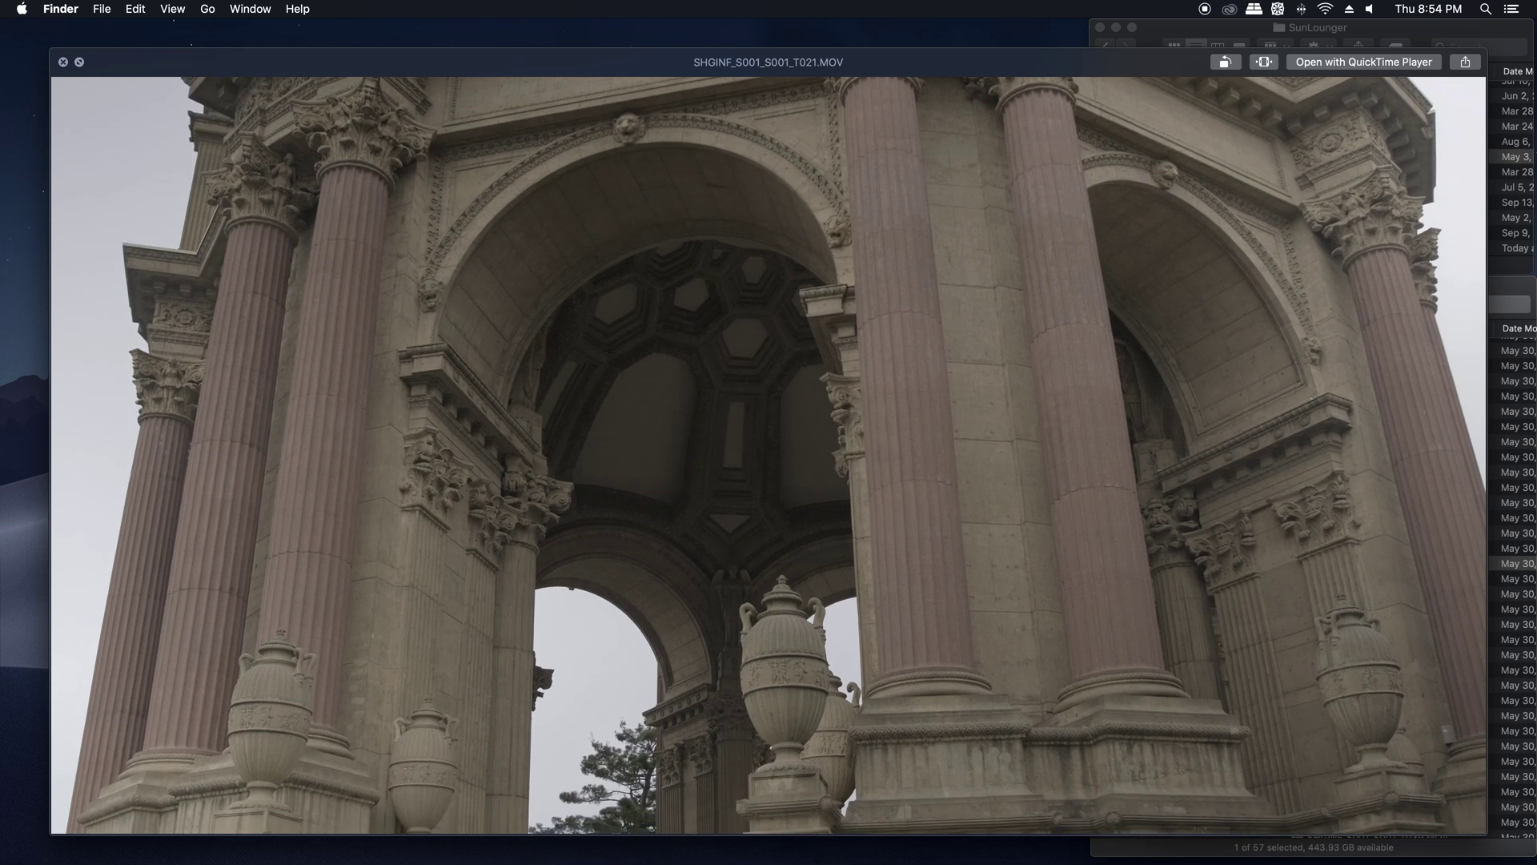
key("space")
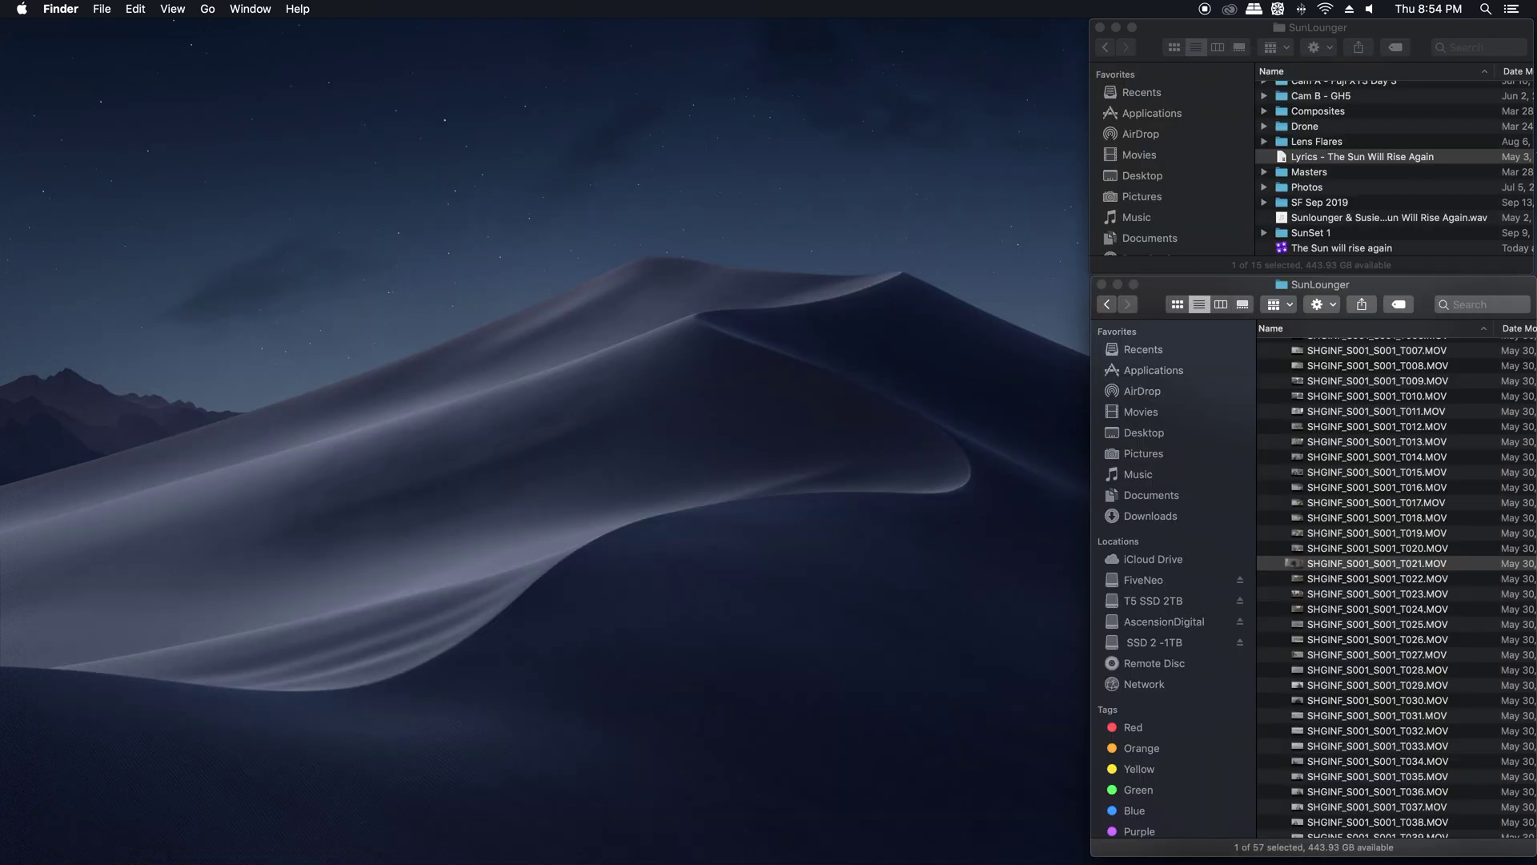
Preview the SHGINF_S001_S001_T023.MOV and SHGINF_S001_S001_T025.MOV camera clips, closing each preview.
key("space")
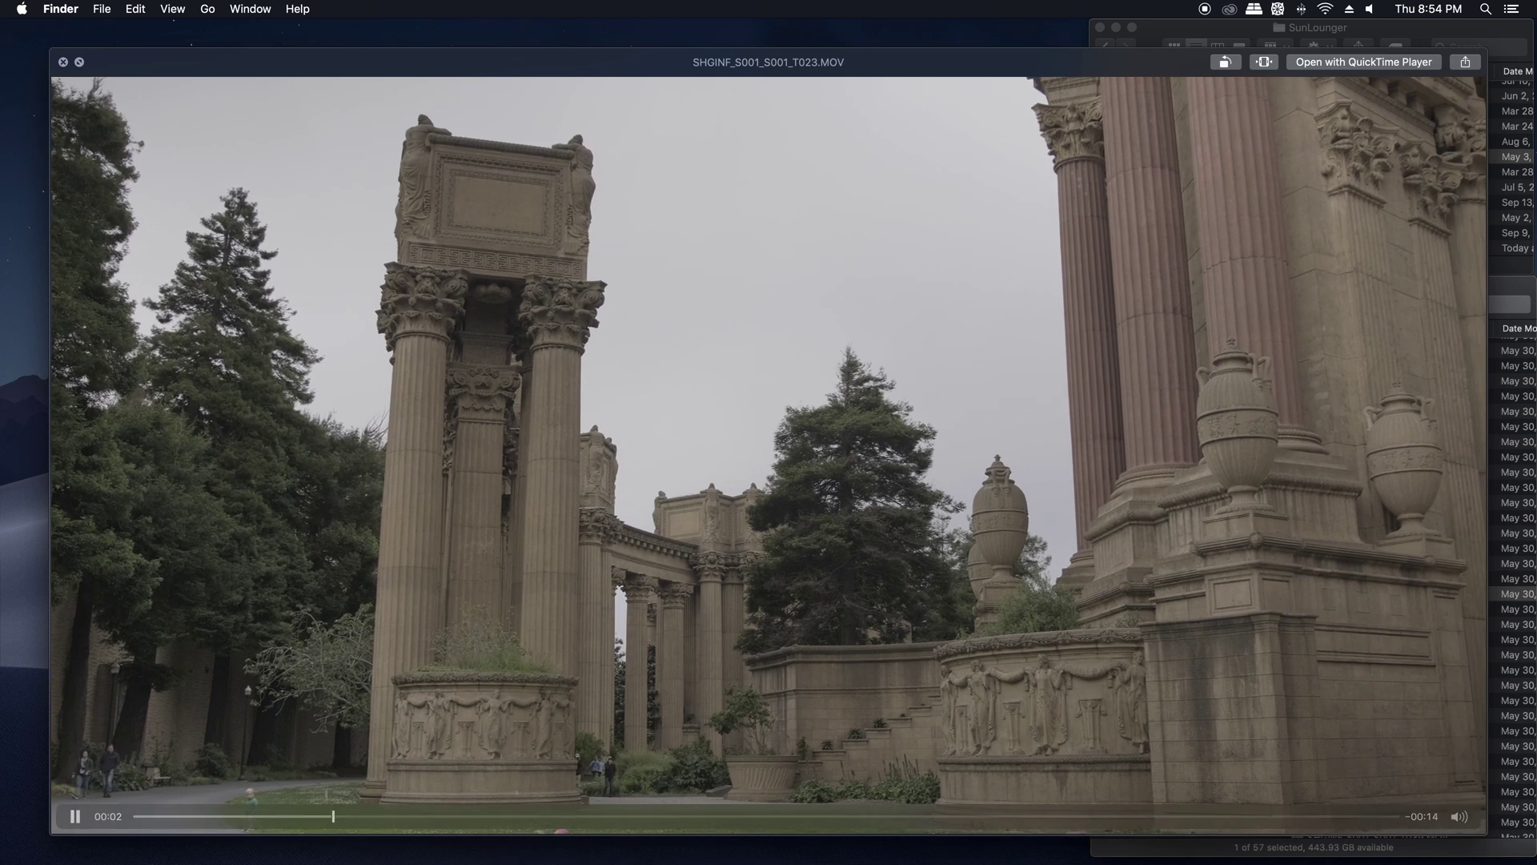
key("Down")
key("space")
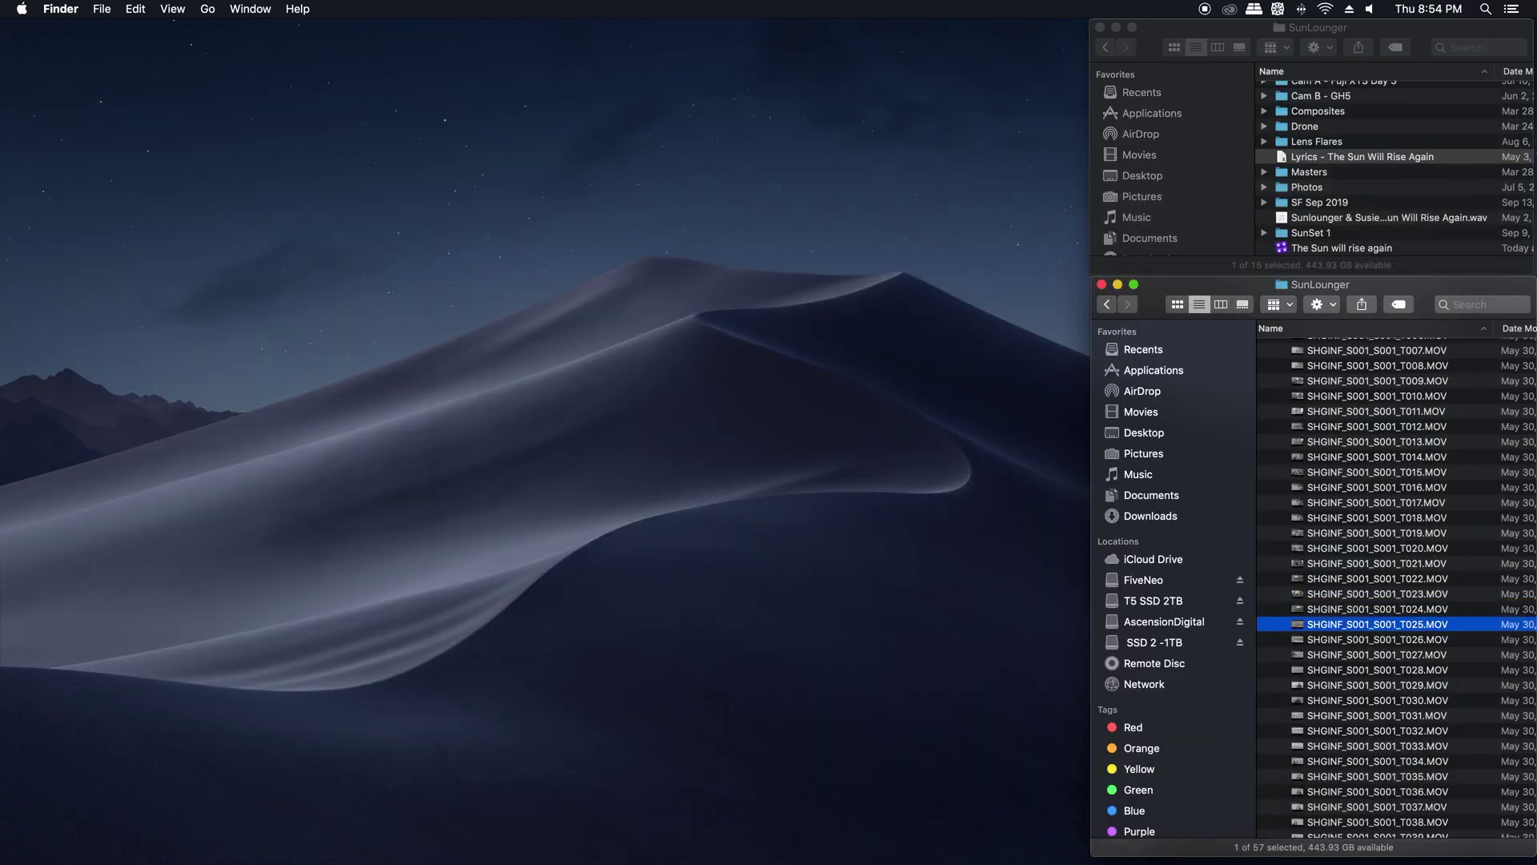
key("space")
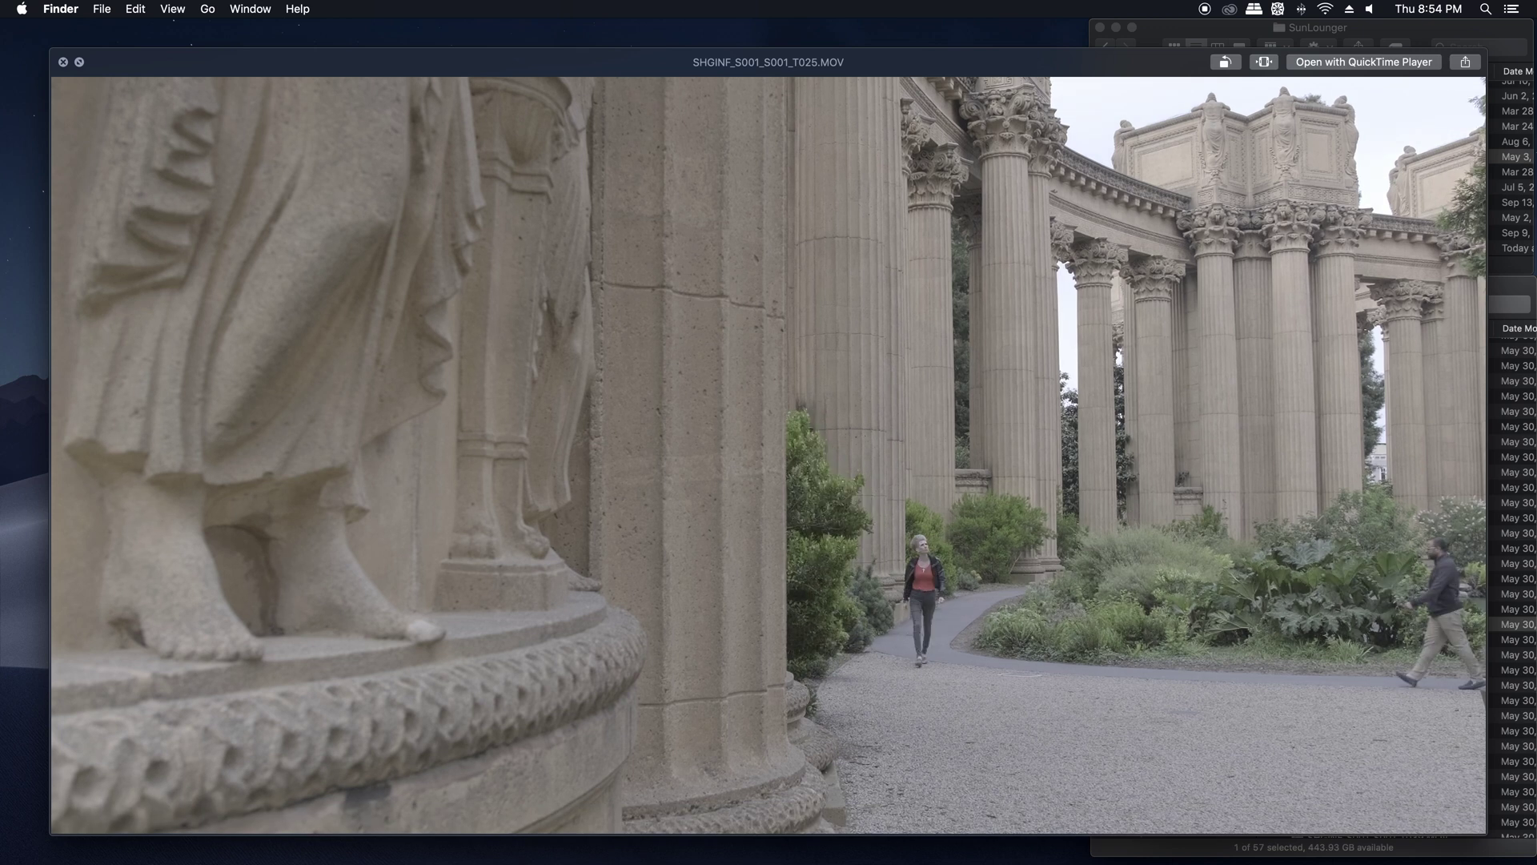
key("space")
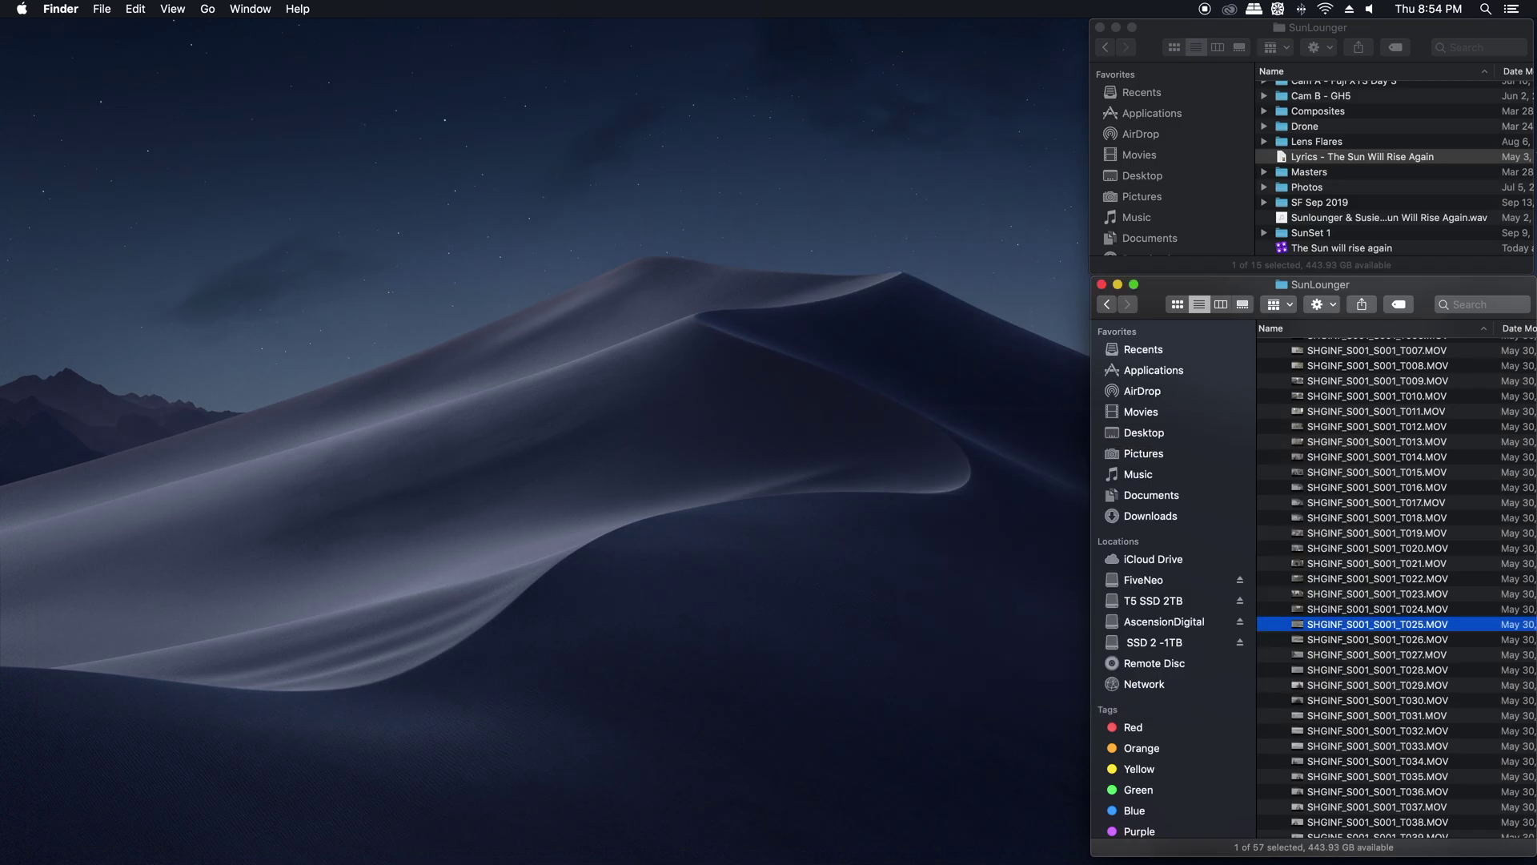
Collapse the Day 1 folder, expand Cam A - Fuji XT3 Day 2, and preview SHGINF_S001_S001_T002.MOV.
scroll(1337, 374, "up", 10)
left_click(1263, 362)
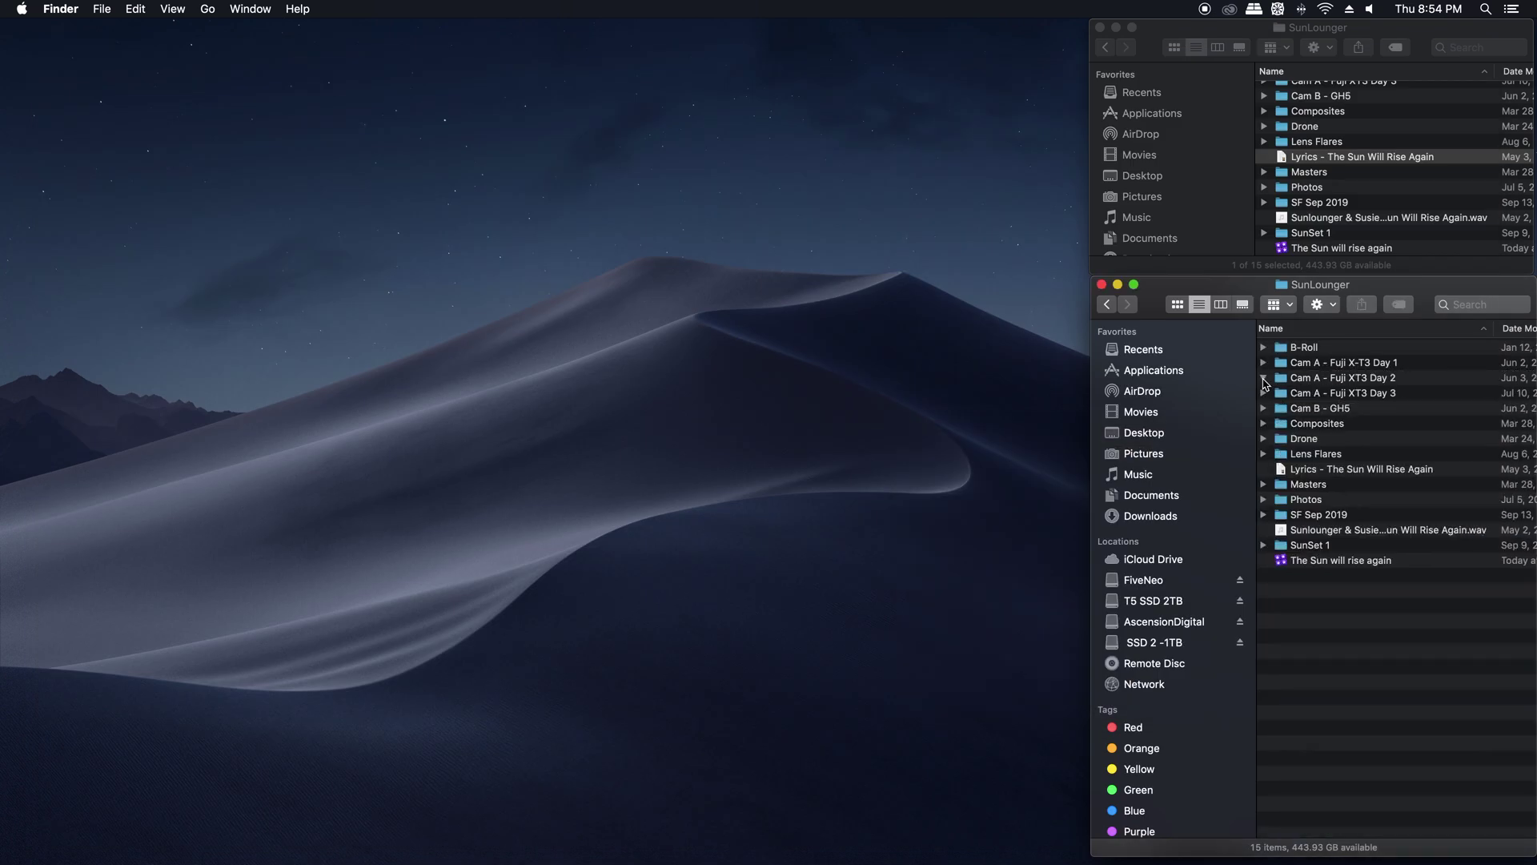
left_click(1263, 377)
left_click(1329, 441)
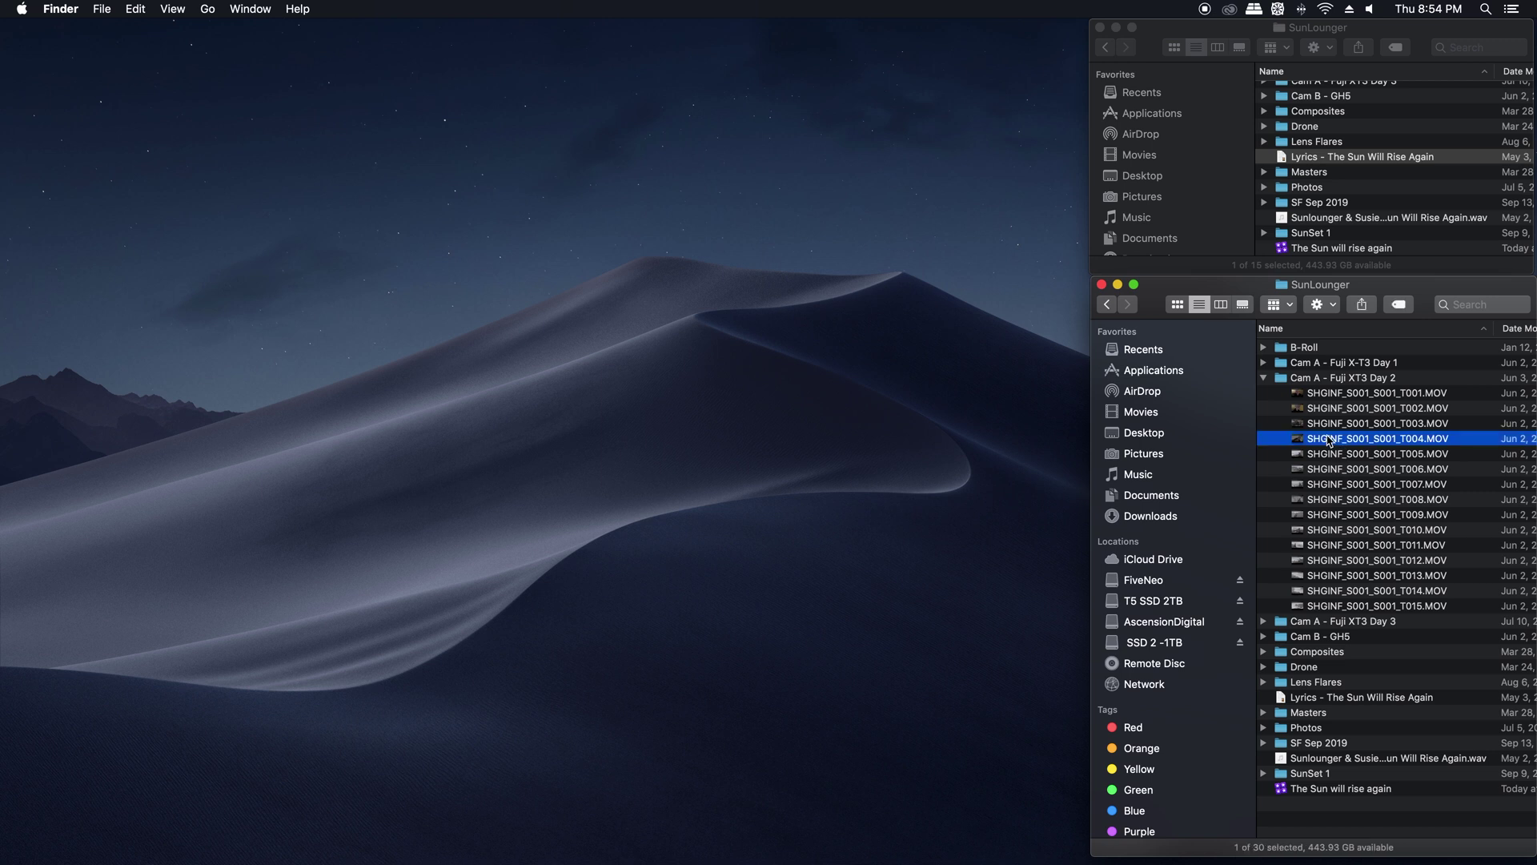
key("Up")
key("Up")
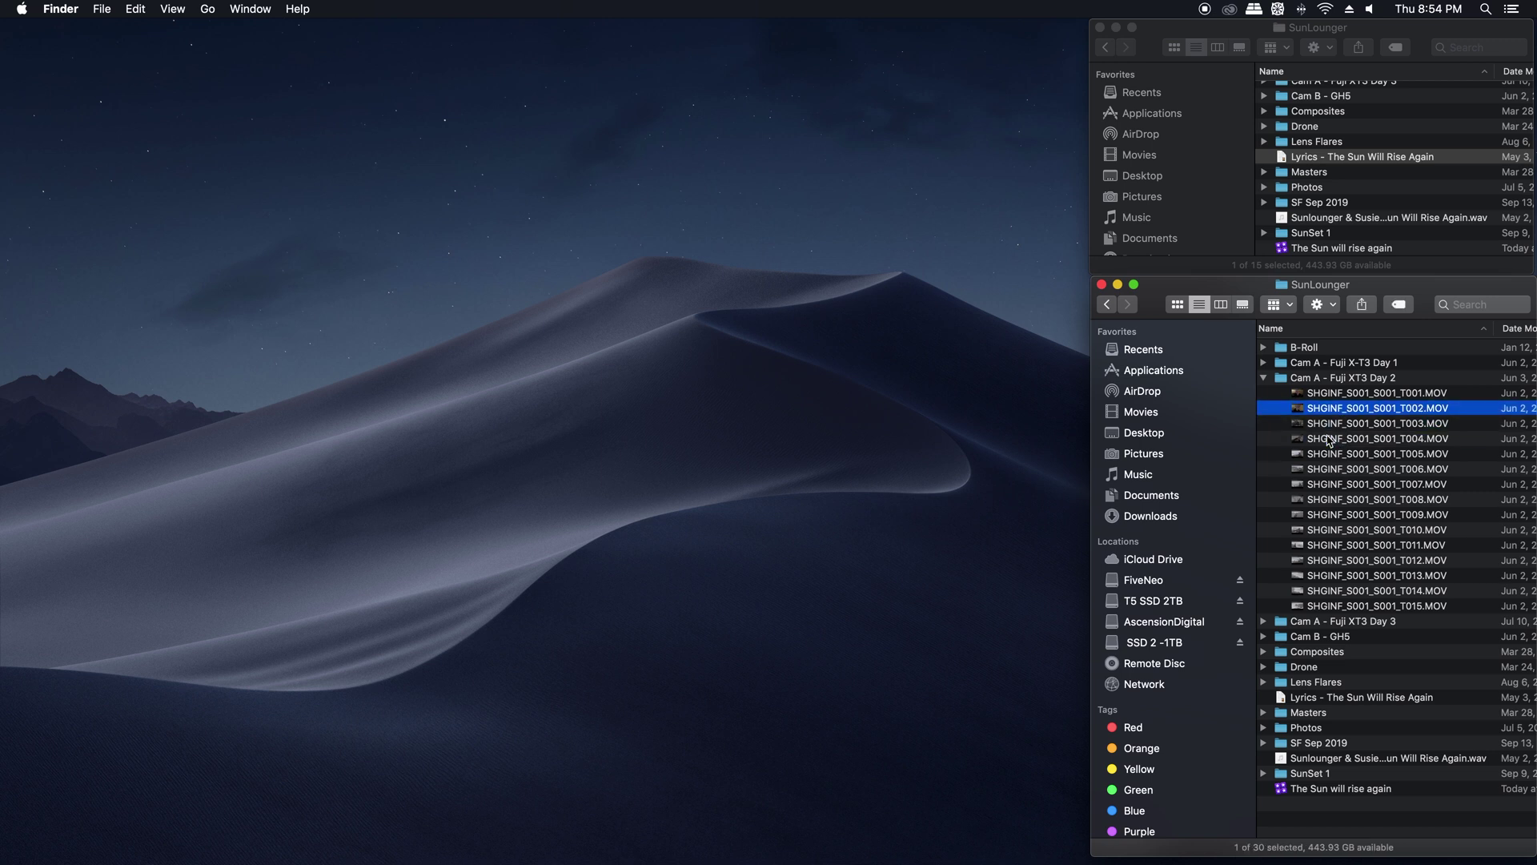
key("space")
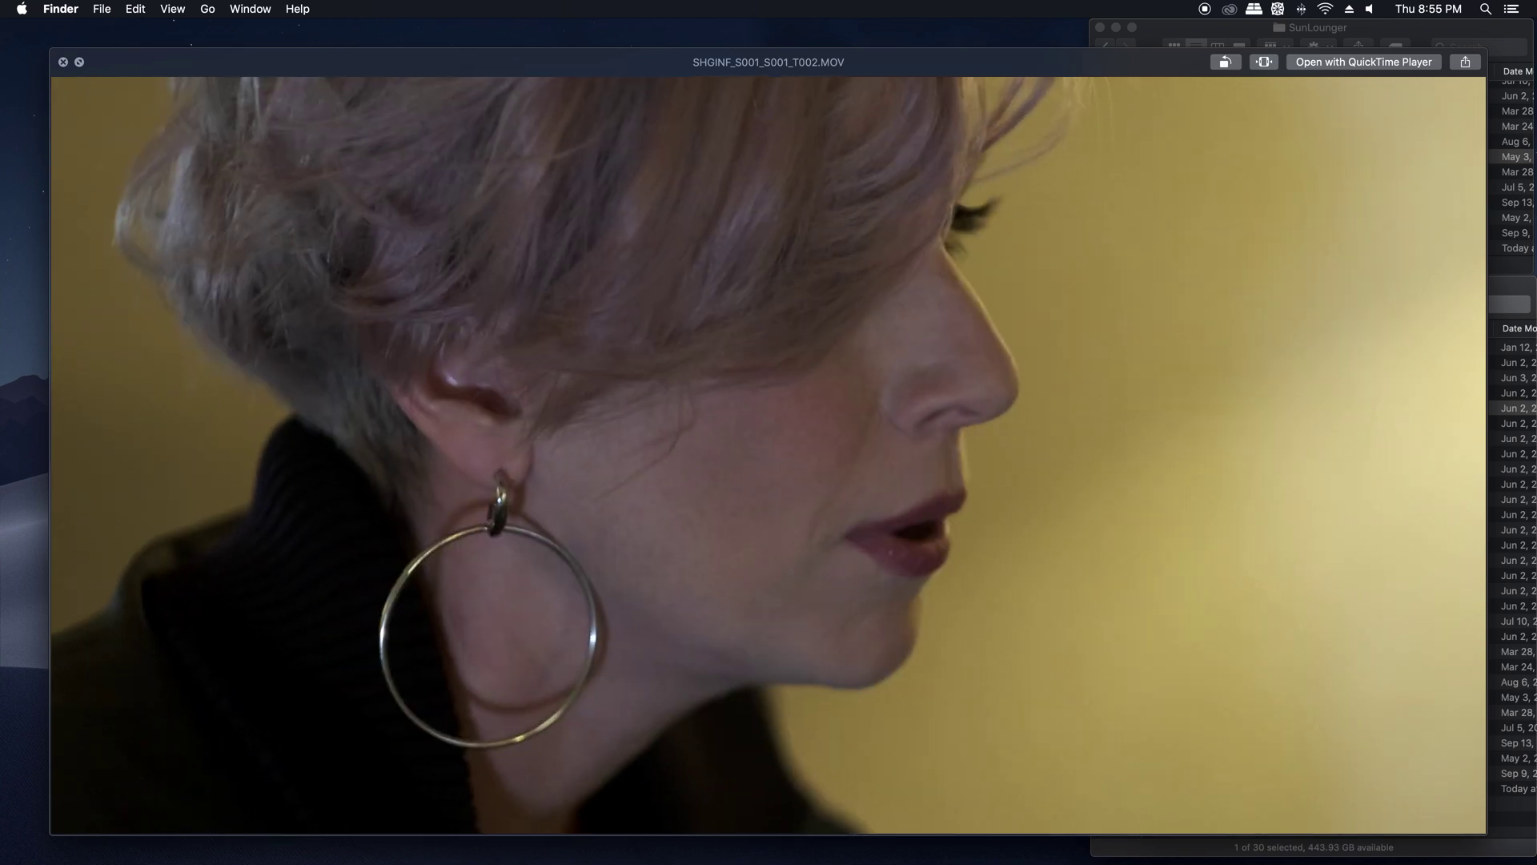
key("space")
Preview the Day 2 clips from SHGINF_S001_S001_T005.MOV through SHGINF_S001_S001_T008.MOV and close the preview.
key("Down")
key("Down")
key("Down")
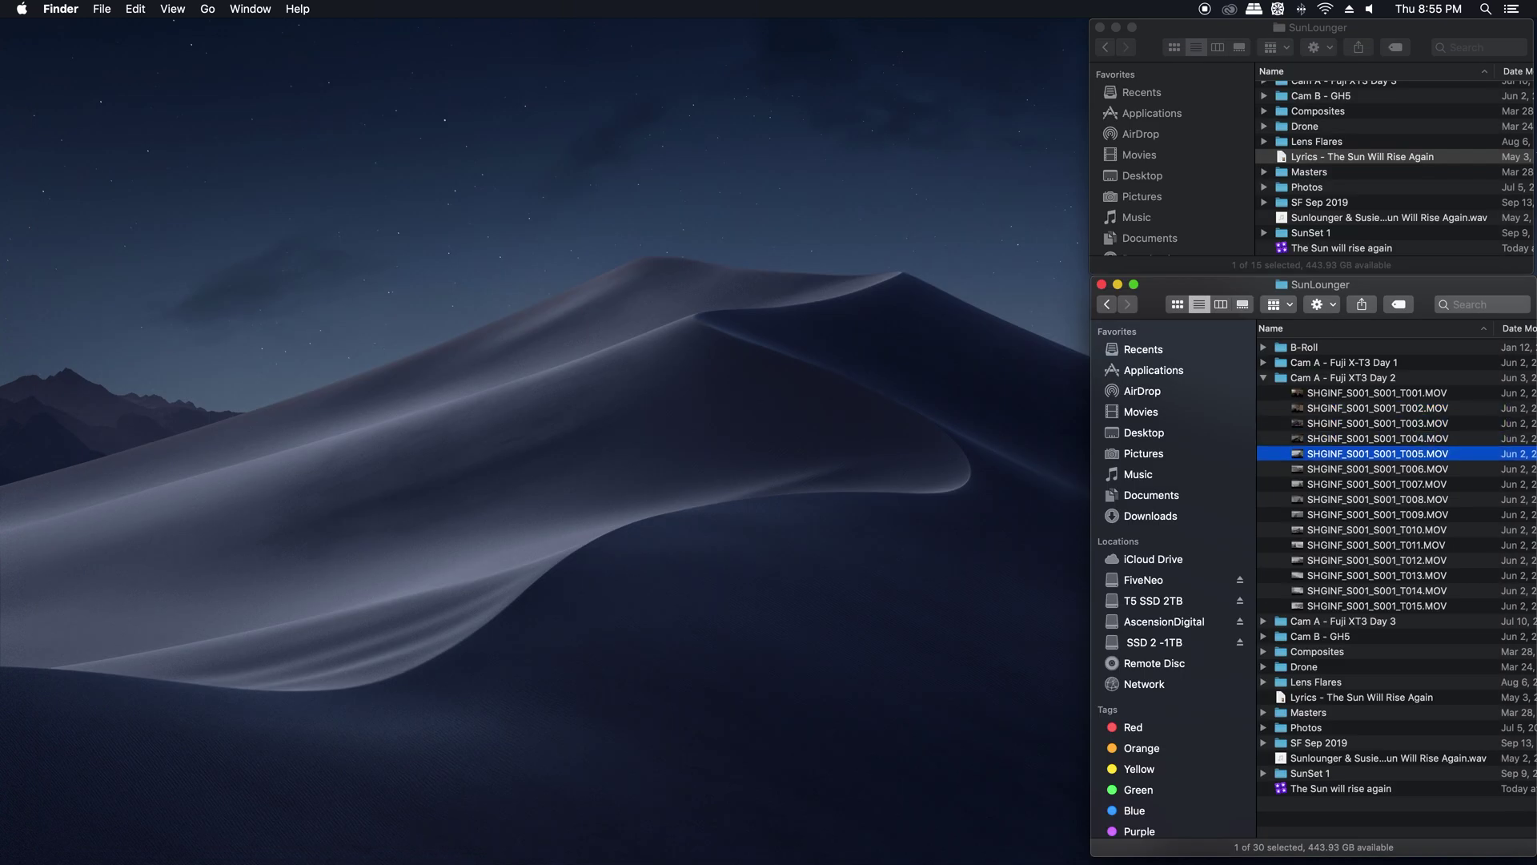
key("space")
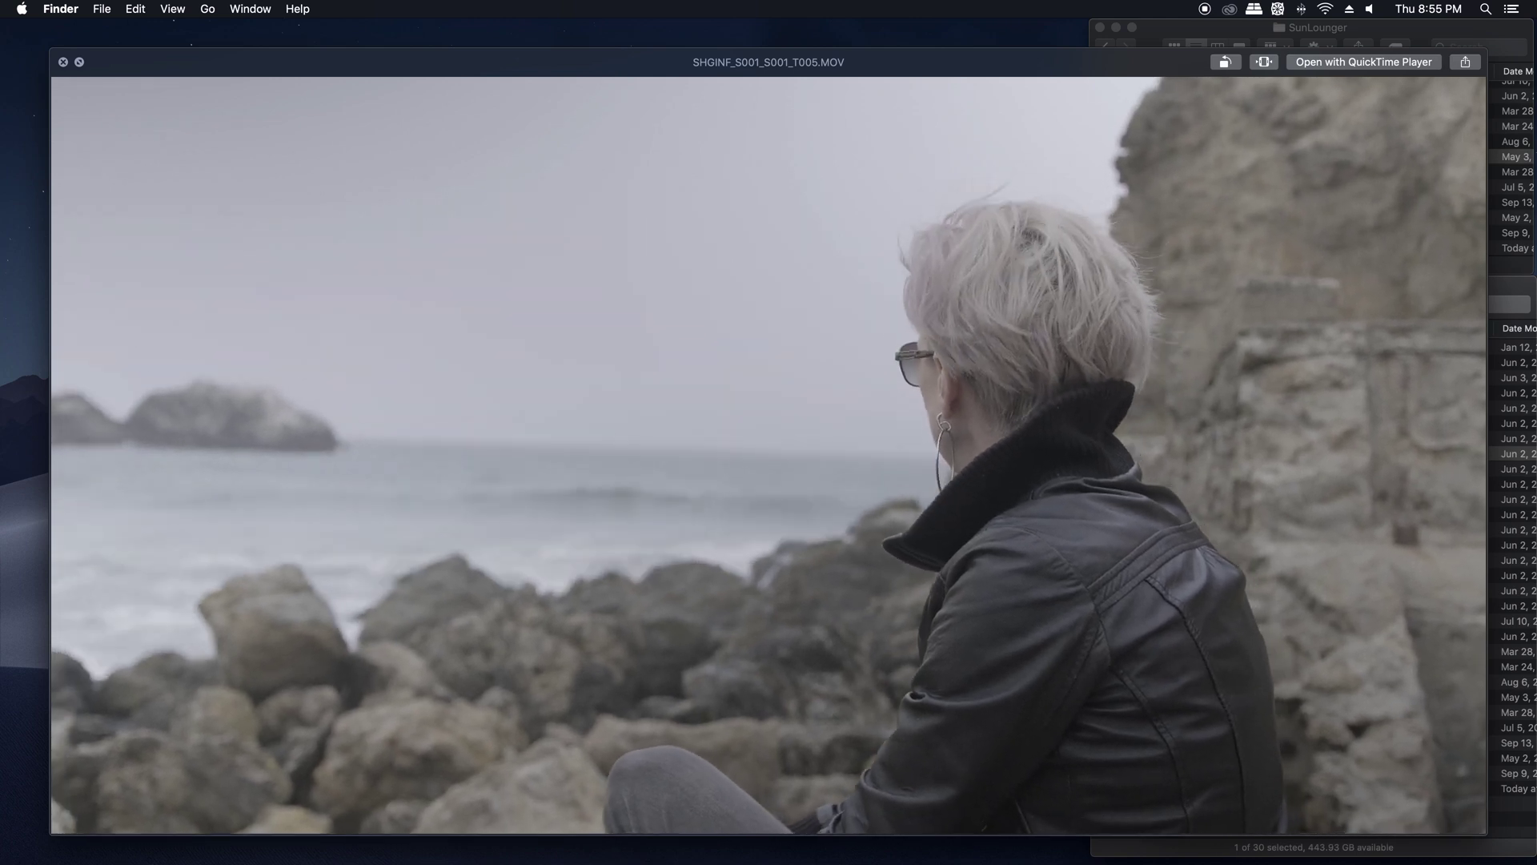
key("Down")
key("Down")
key("Down")
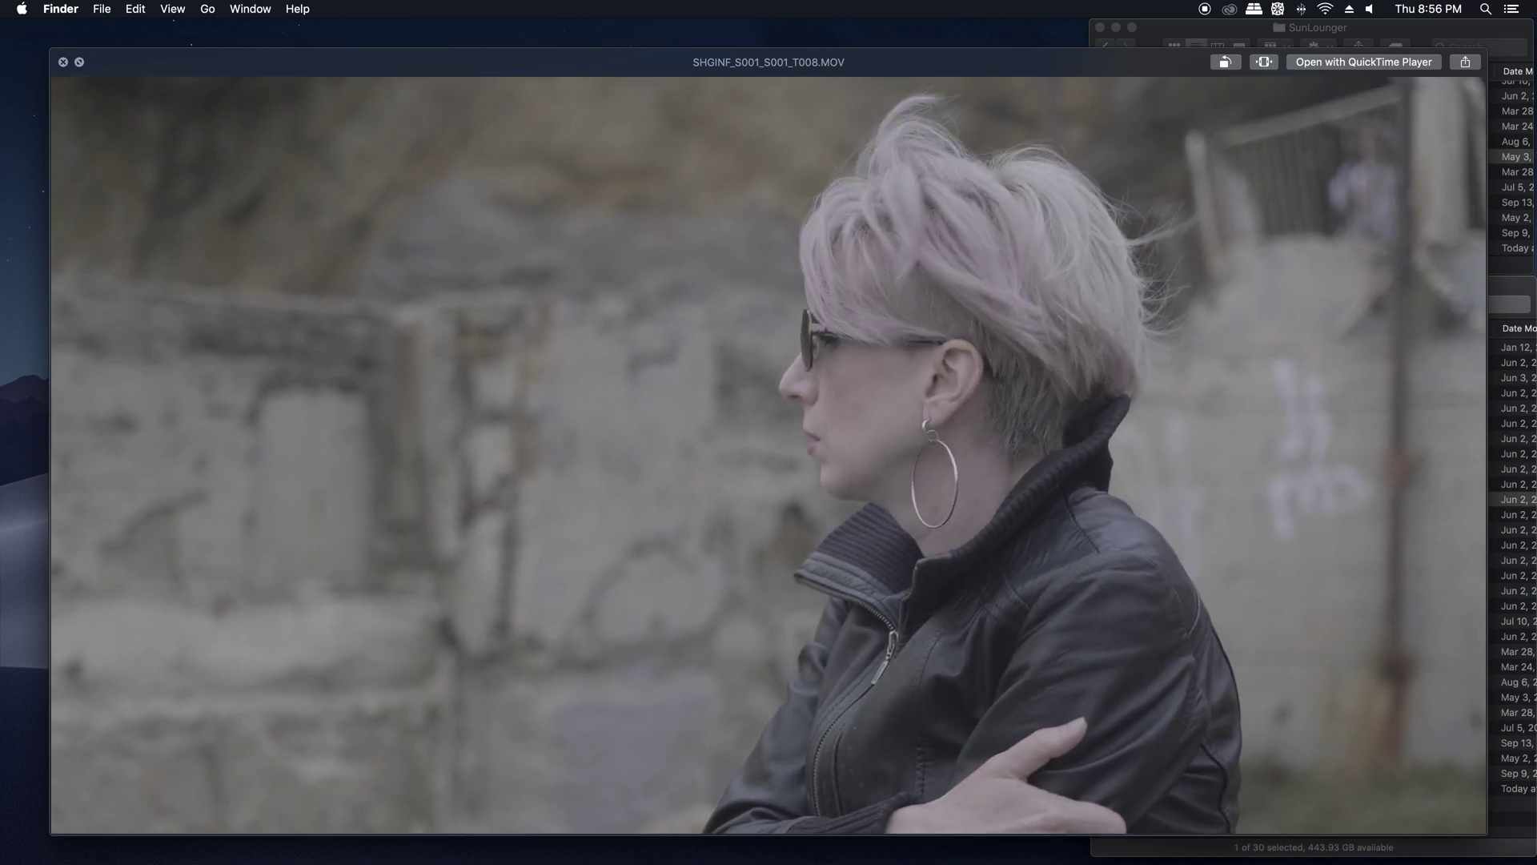
key("space")
key("Down")
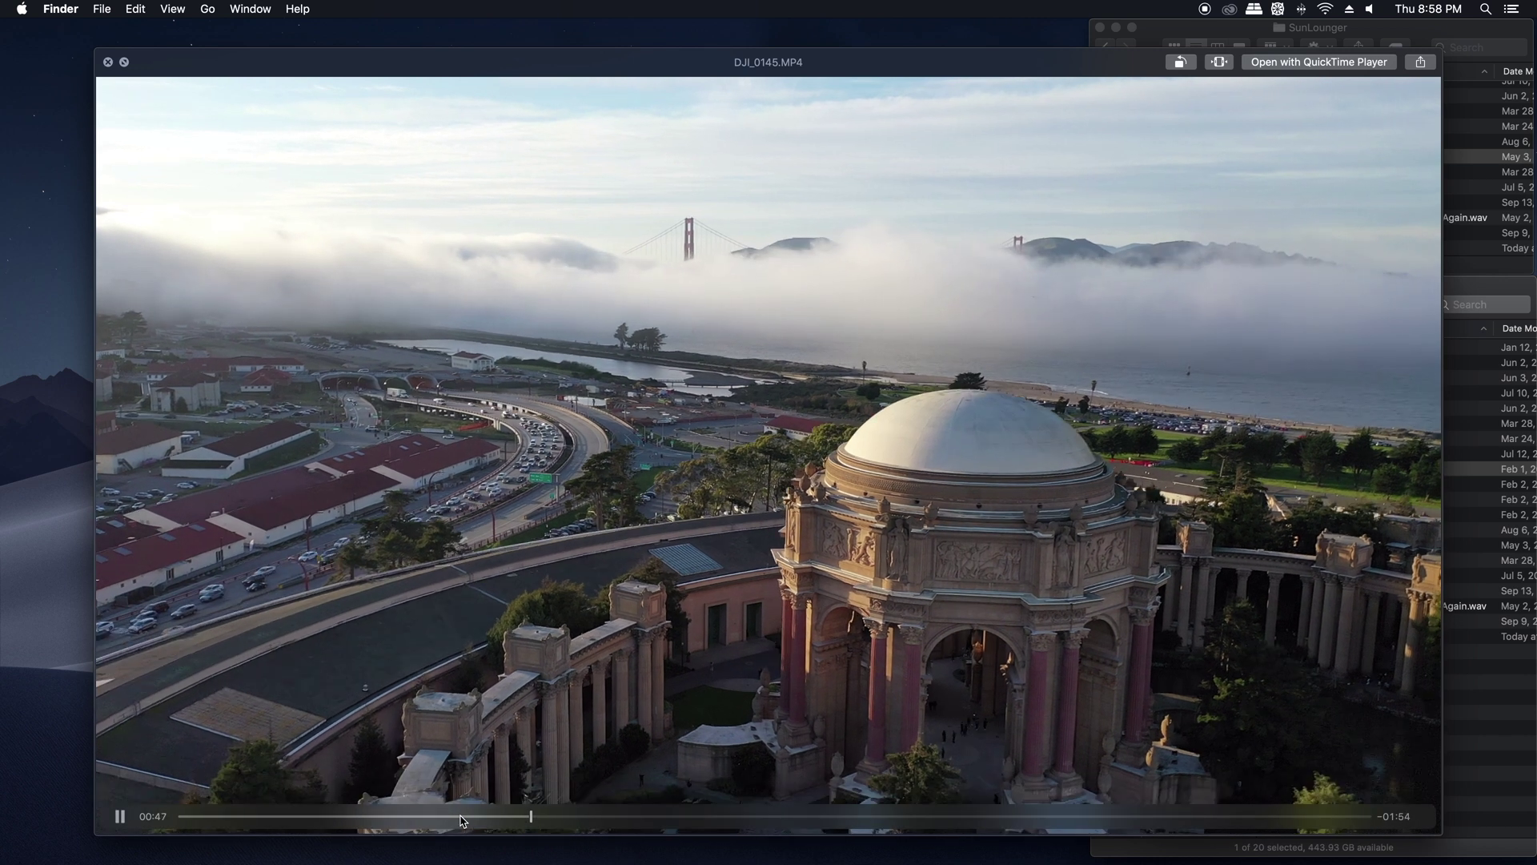
Close the DJI_0145.MP4 preview, then expand the Lens Flares folder, preview Lens Flare 1.jpg and collapse the folder.
key("space")
left_click(1281, 458)
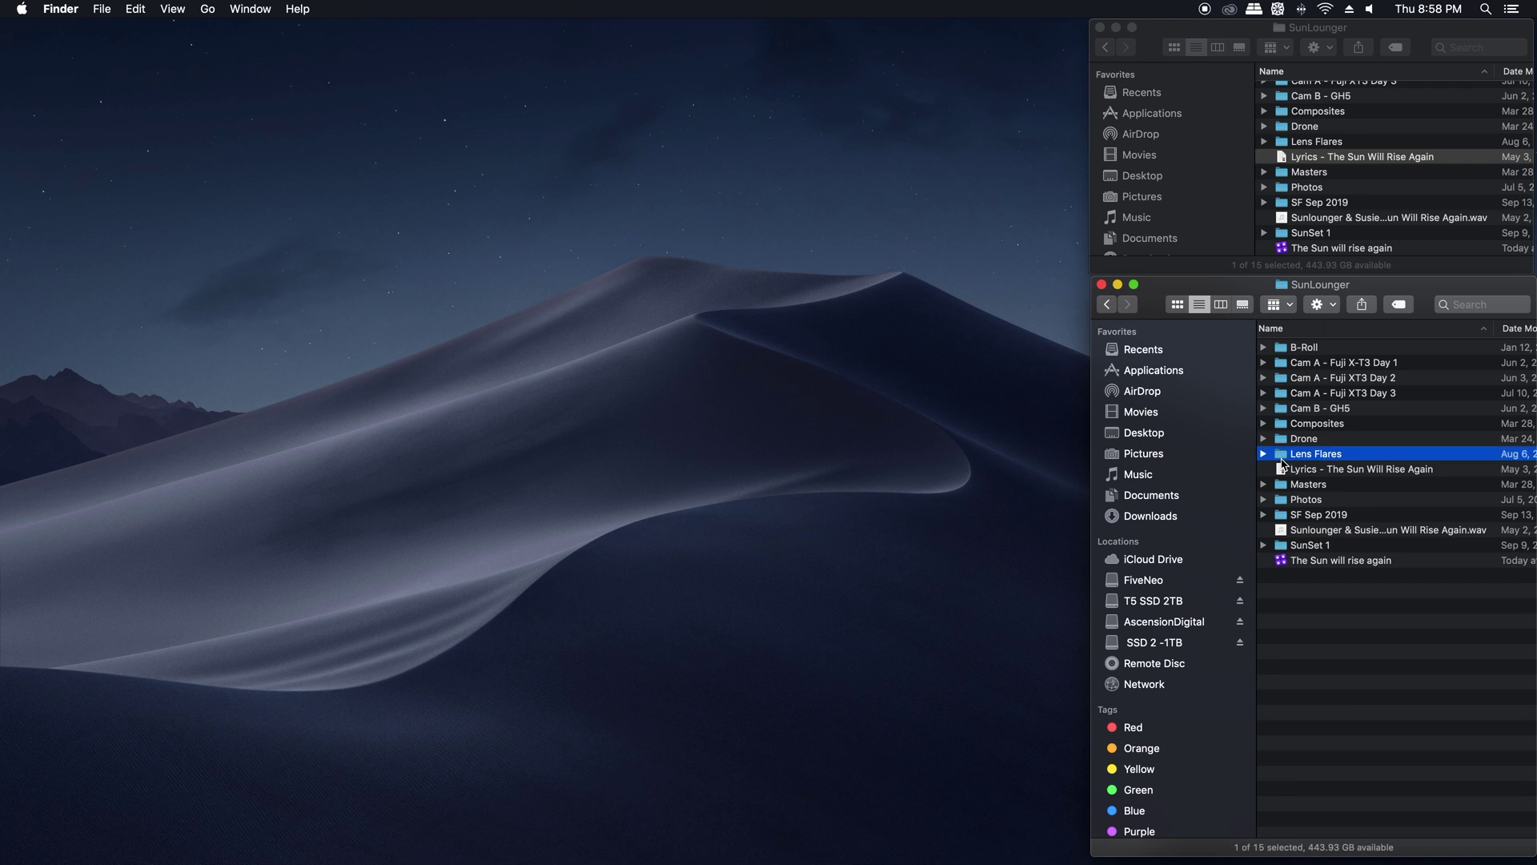
left_click(1264, 454)
left_click(1321, 473)
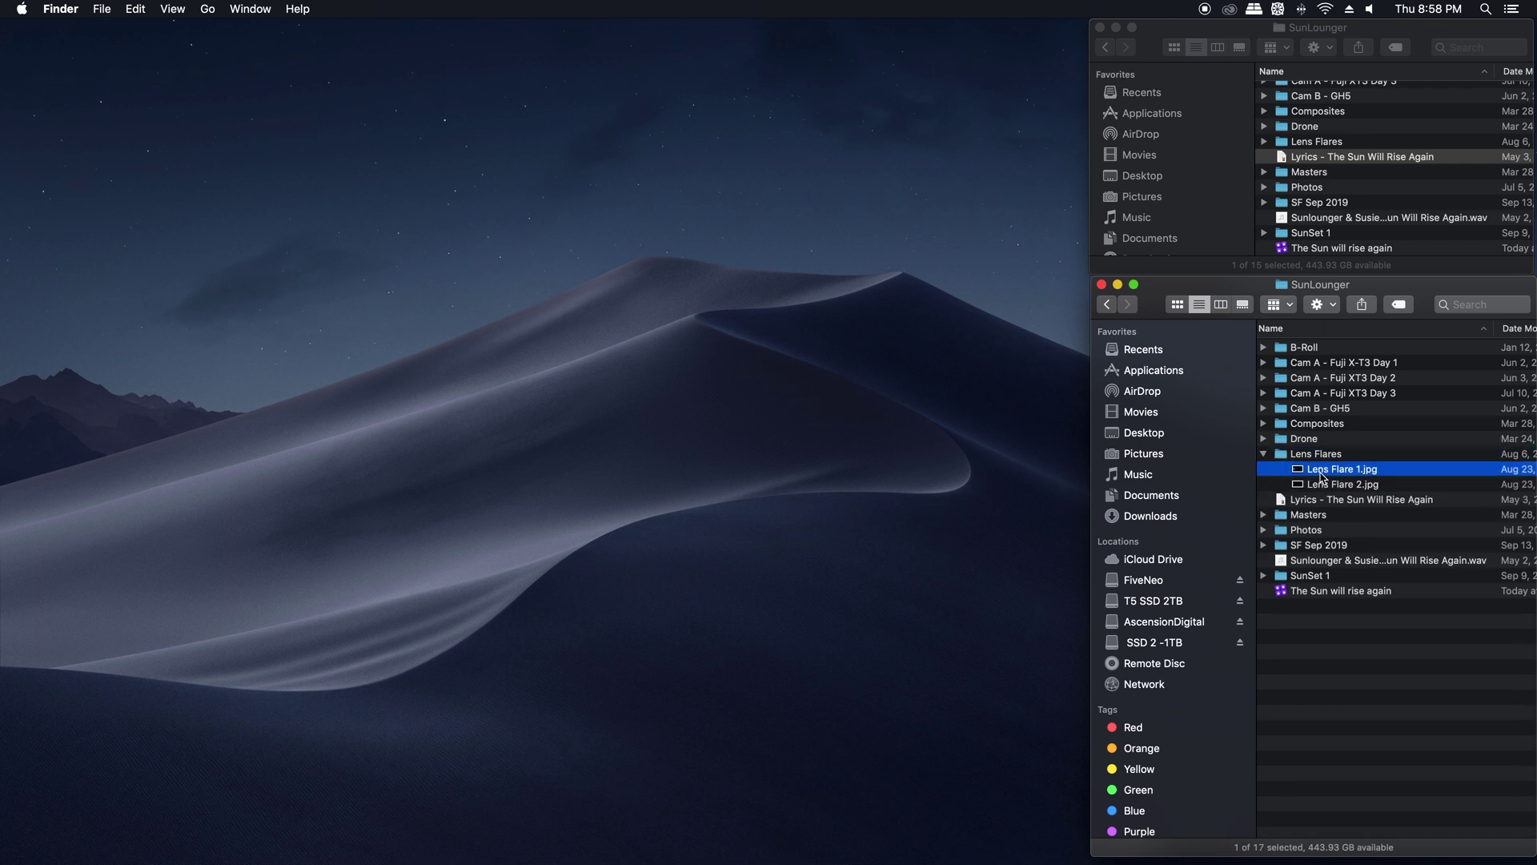
key("space")
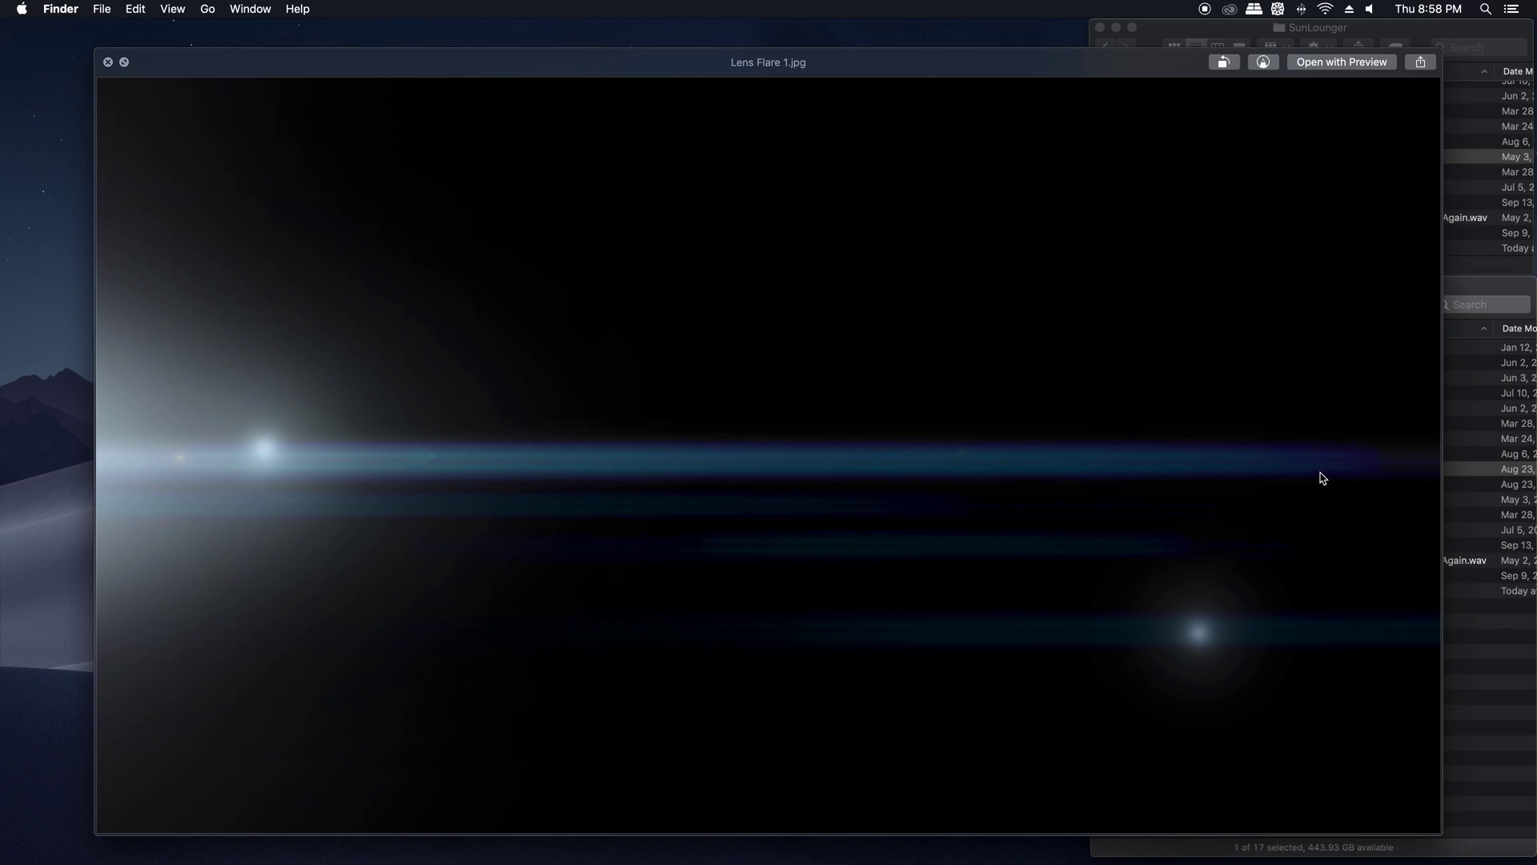
key("space")
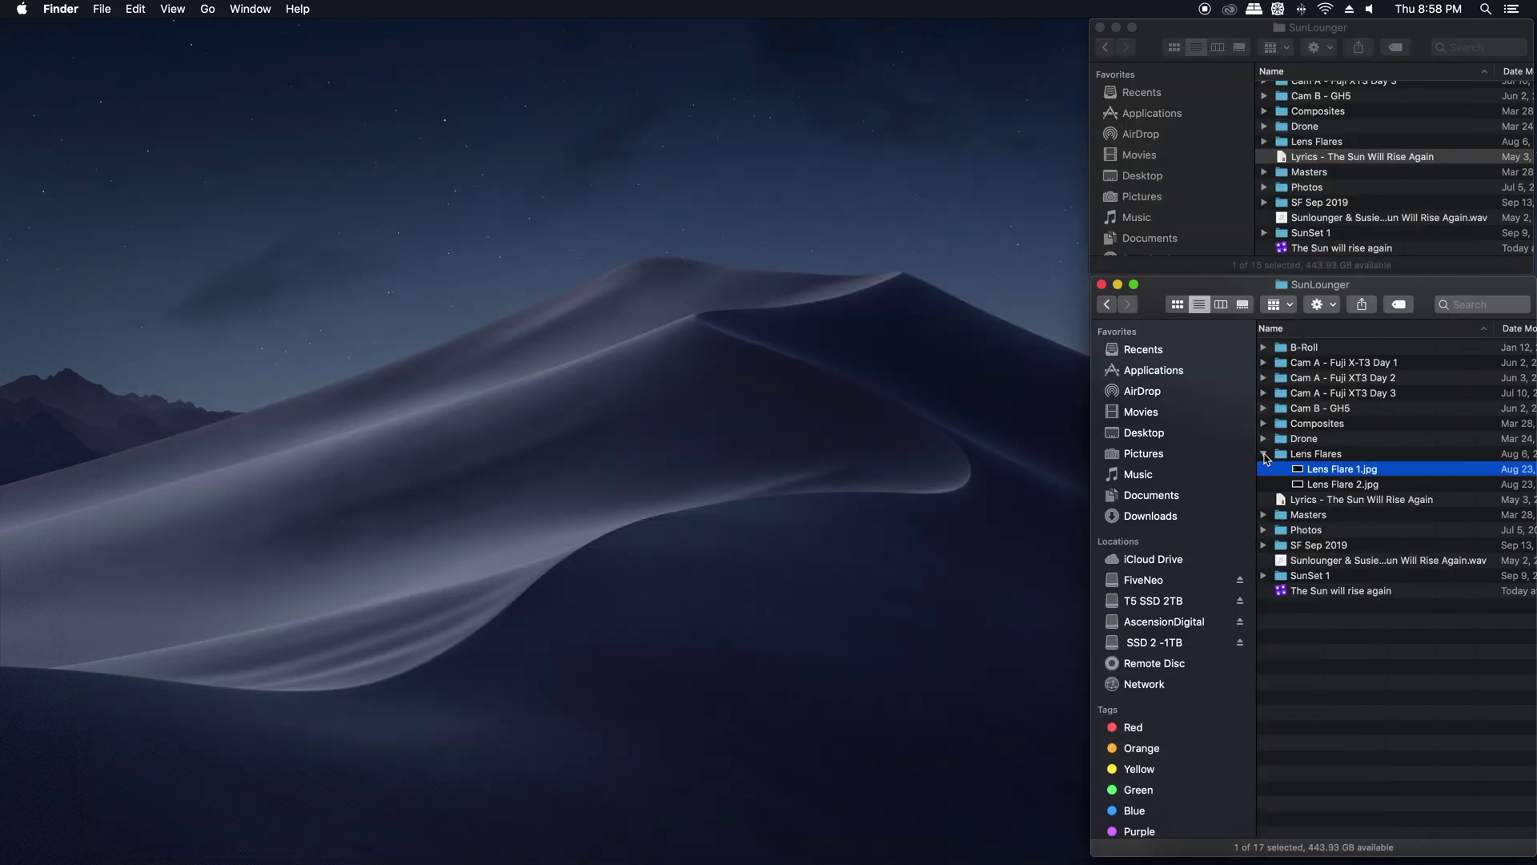
left_click(1263, 454)
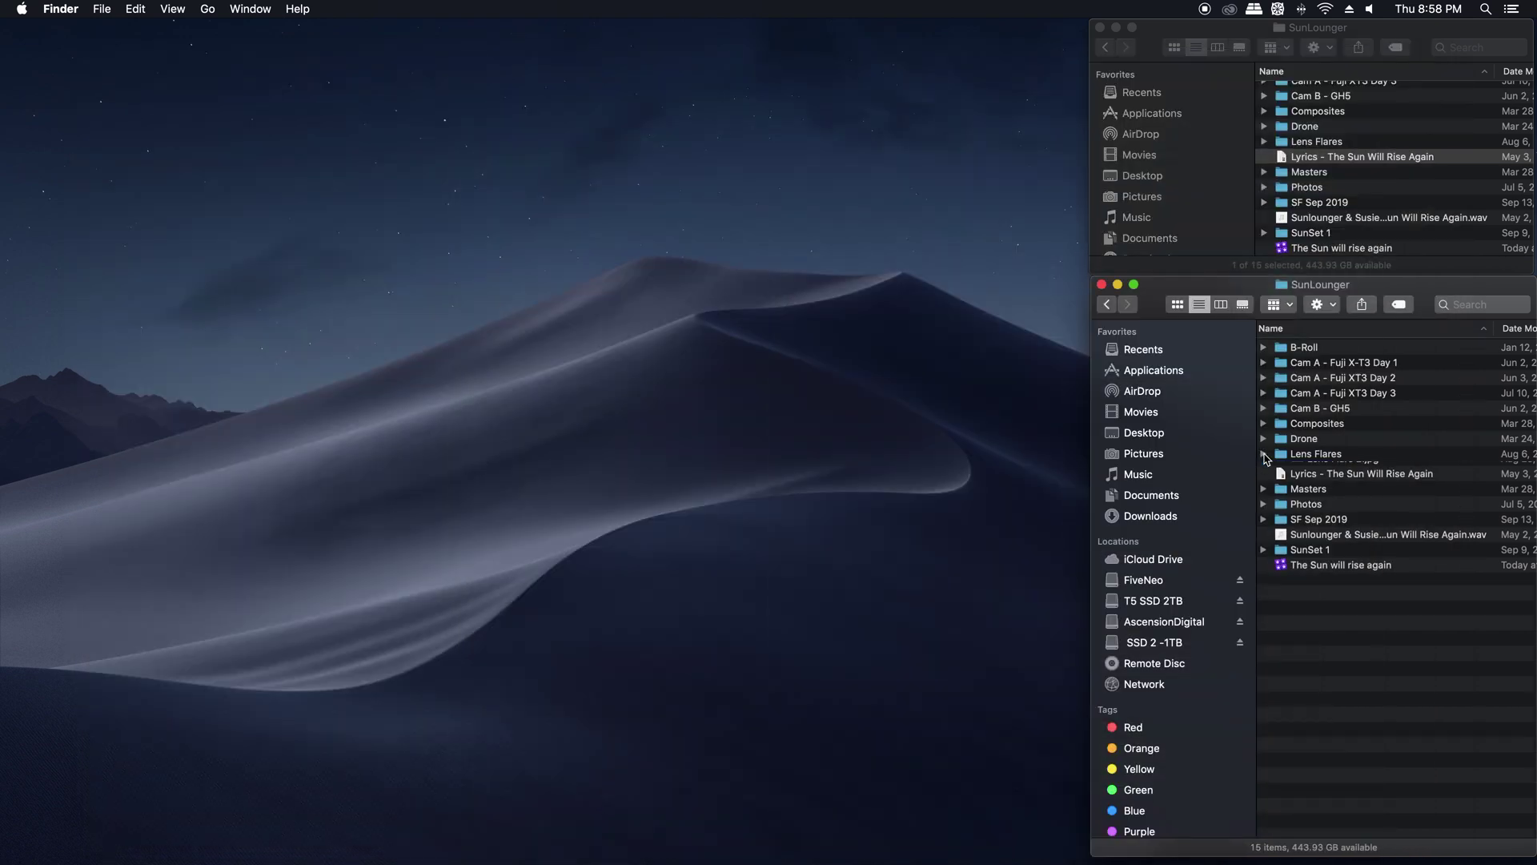
Open the The Sun will rise again library in Final Cut Pro and play the project's opening up to about 15 seconds.
double_click(1283, 255)
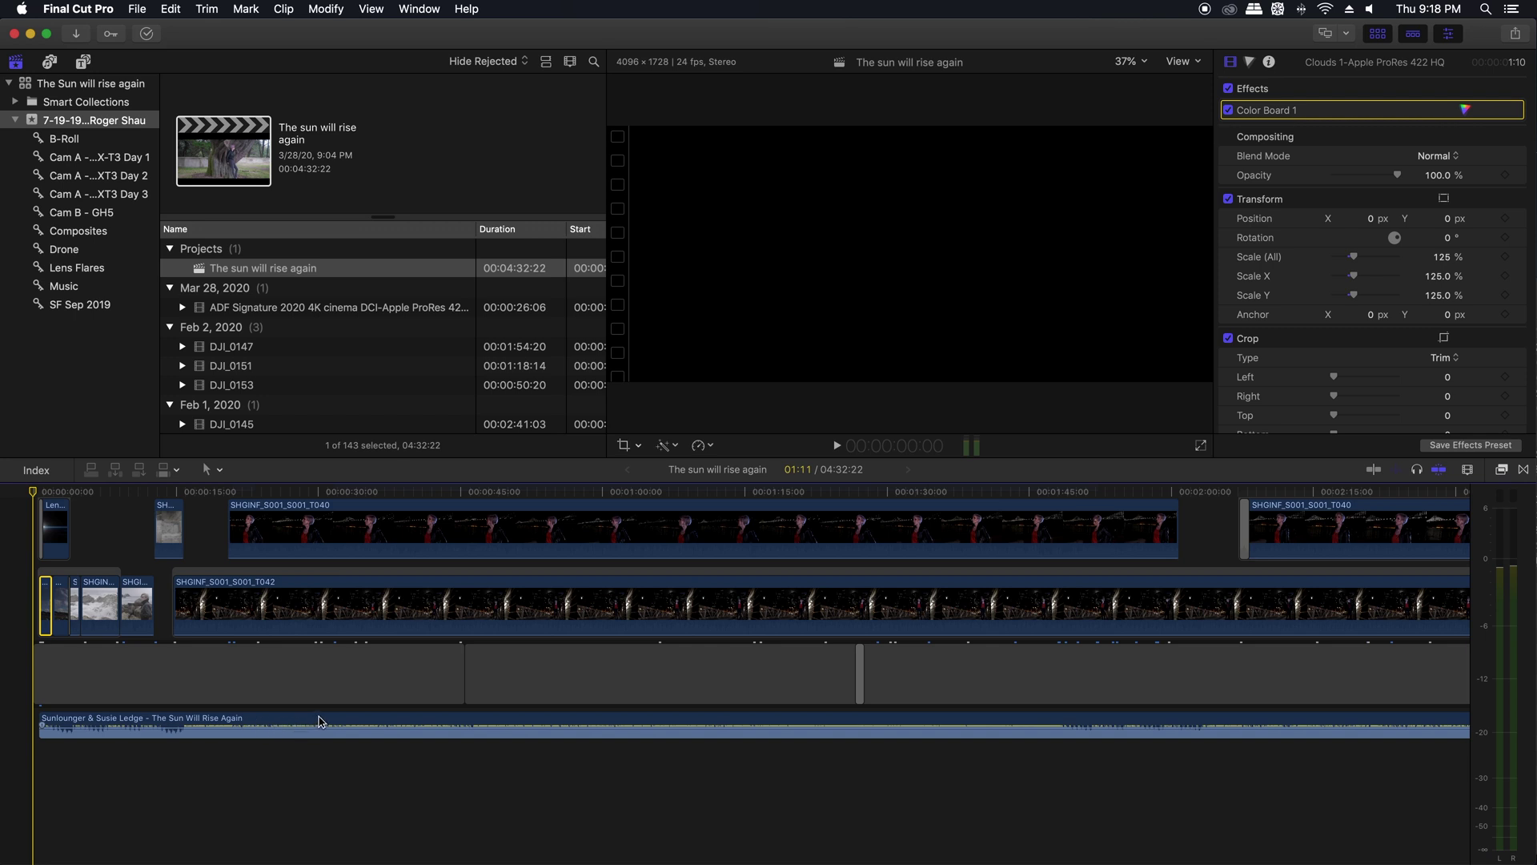
key("space")
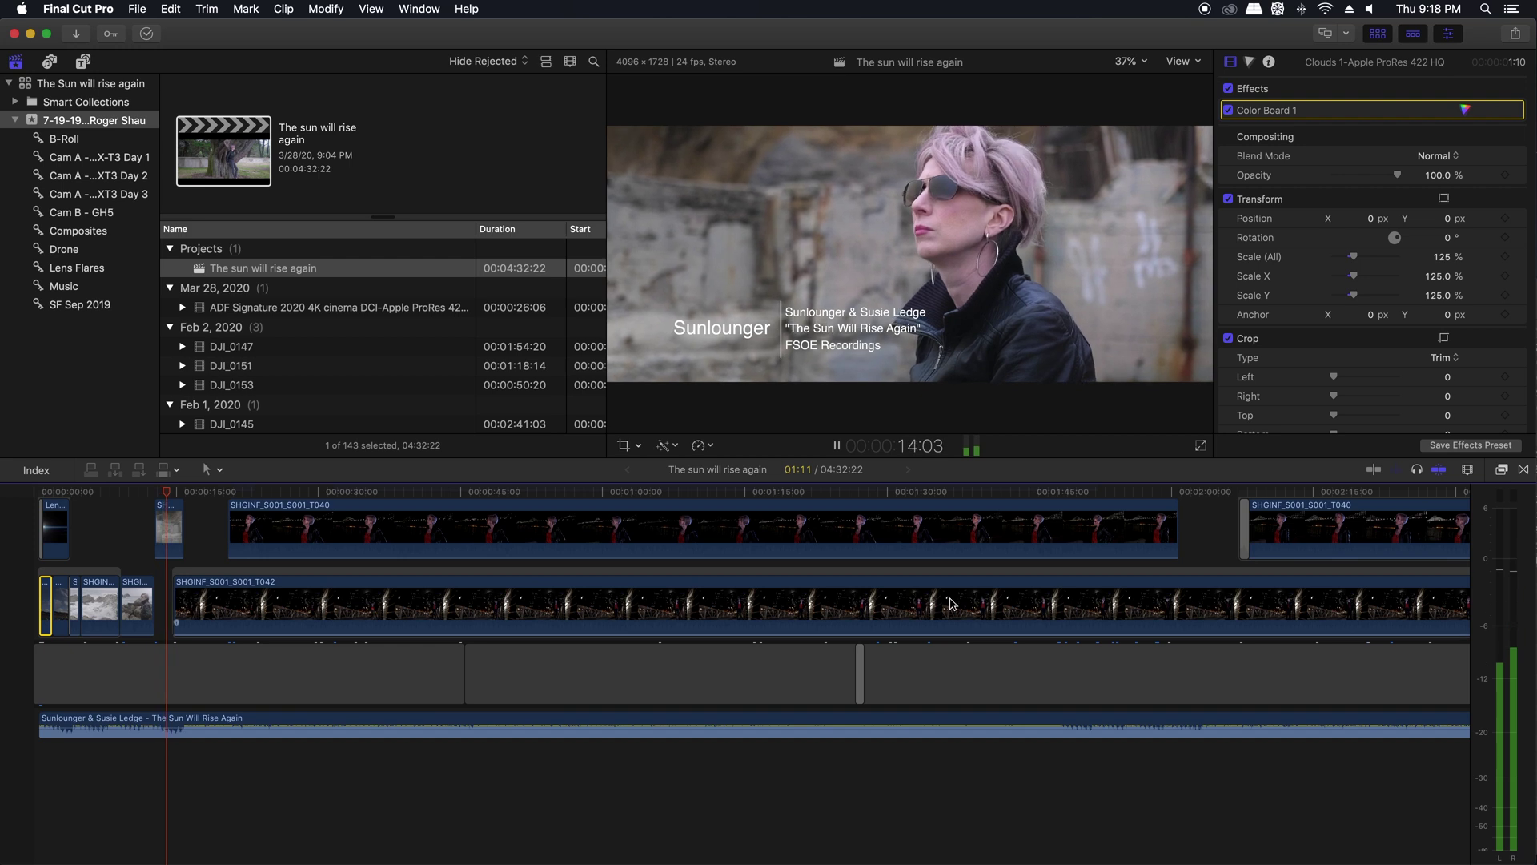
key("space")
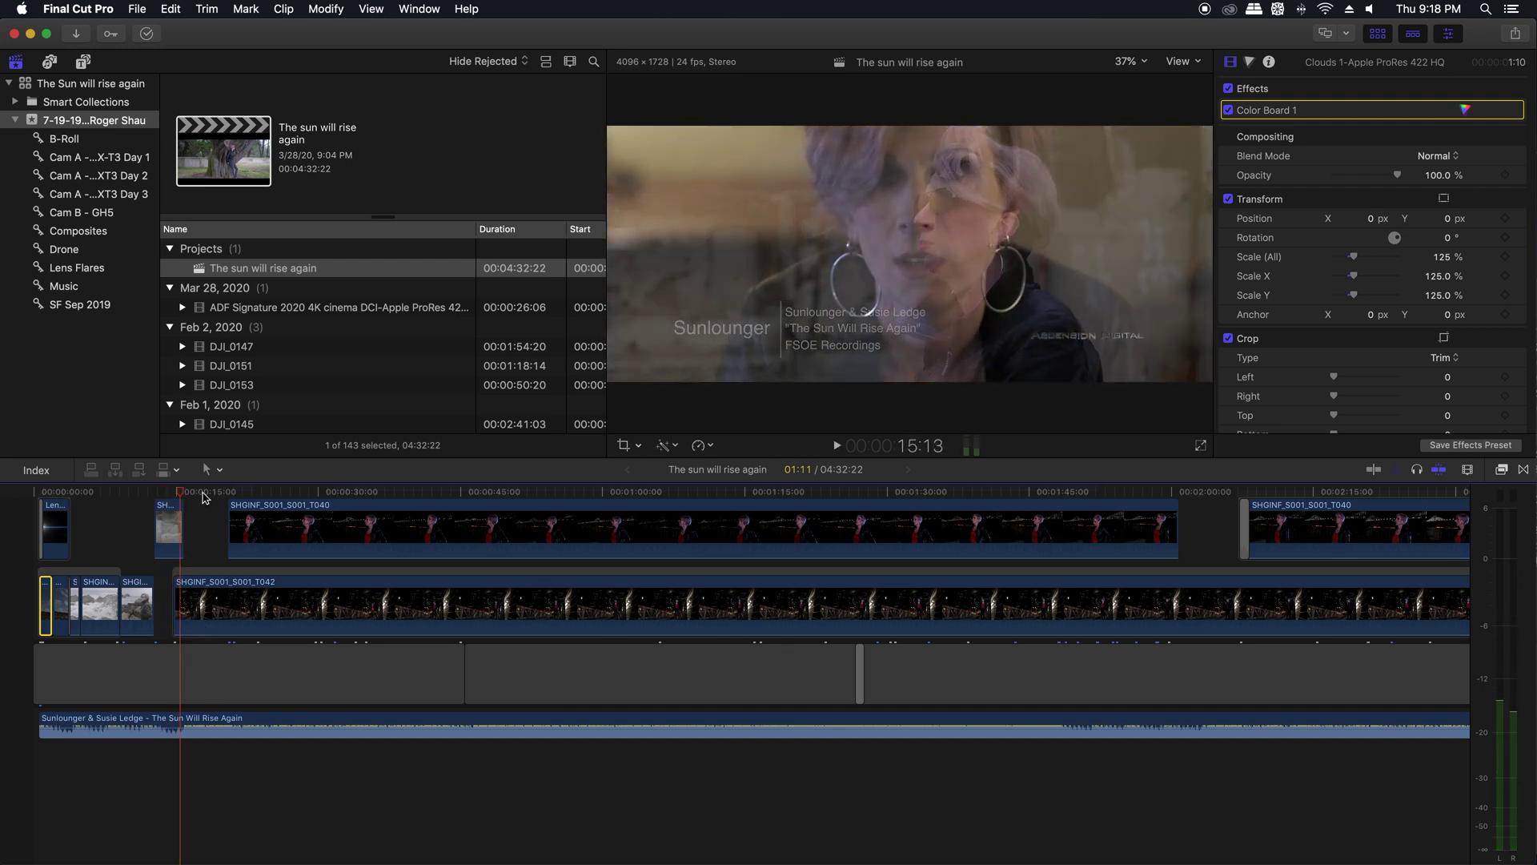
Play the passage just after the opening titles and return the playhead to the start of the timeline.
left_click(214, 493)
key("space")
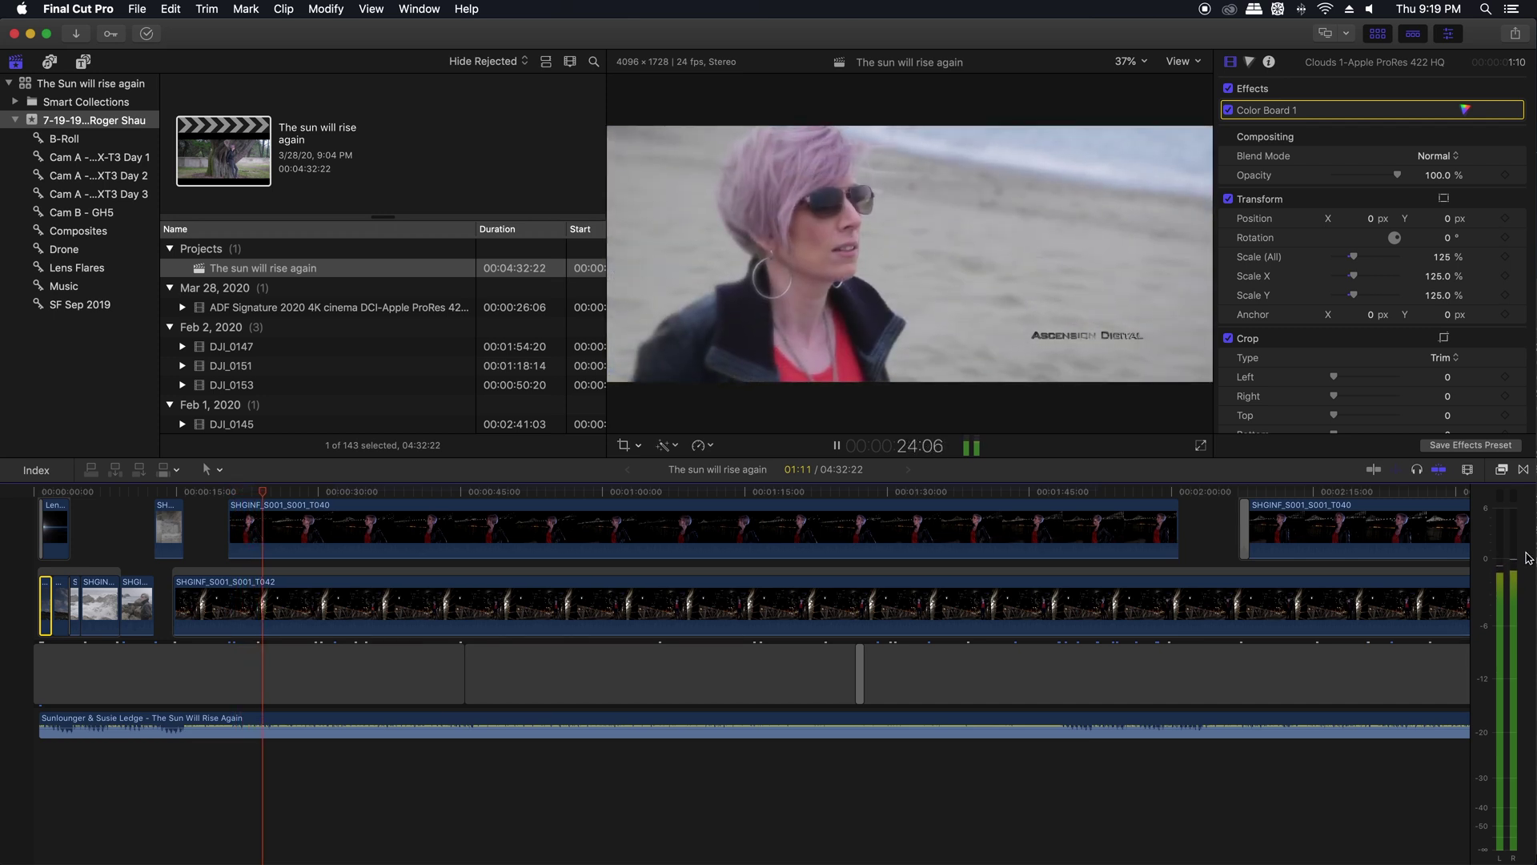
left_click_drag(49, 490, 26, 494)
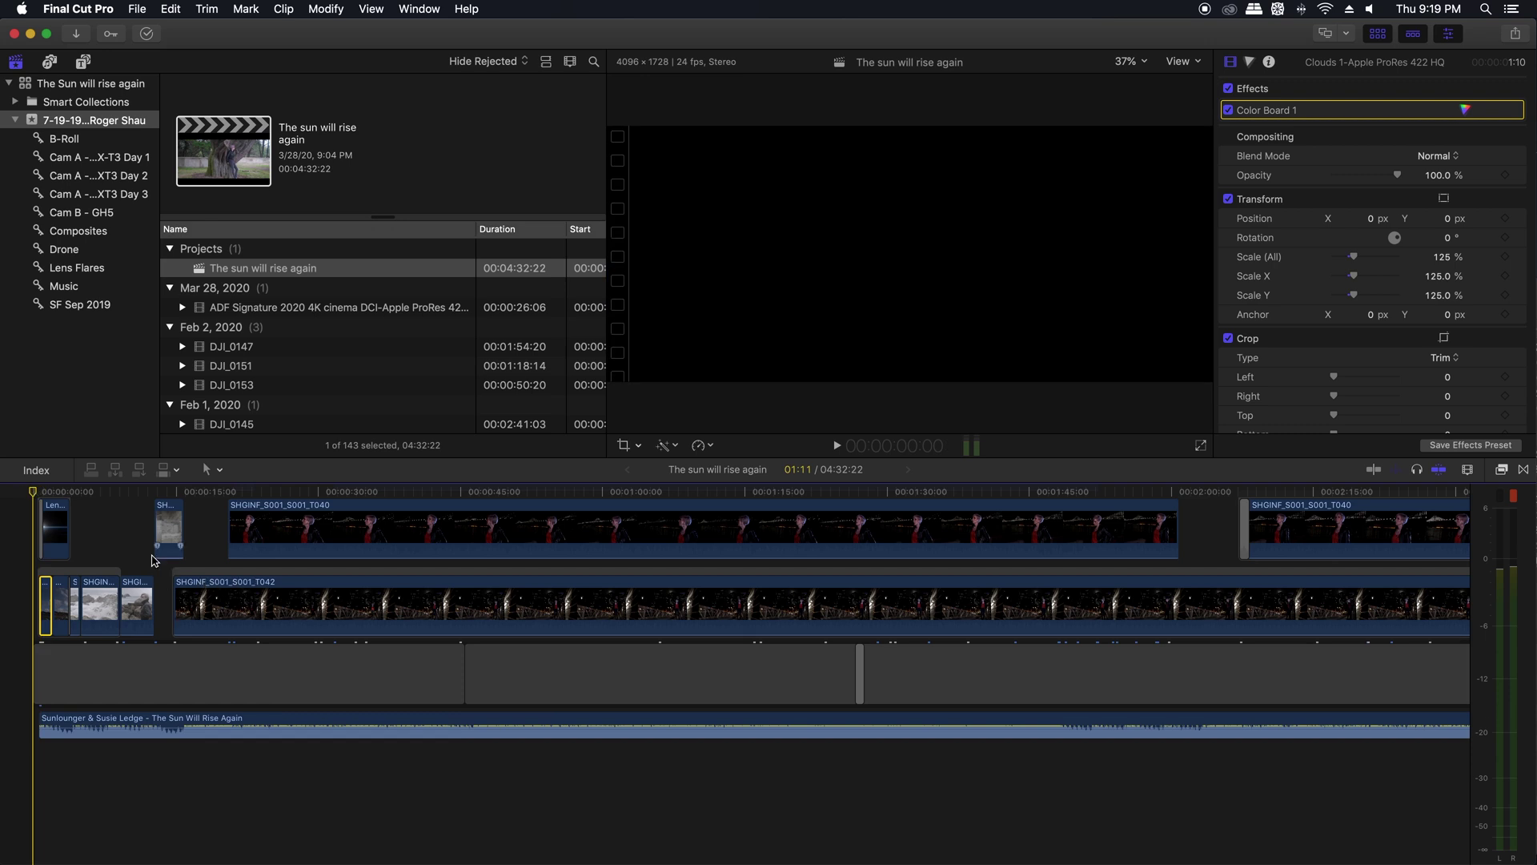
Play short passages of the project from 16:21 and from about 26 seconds.
scroll(120, 547, "up", 5)
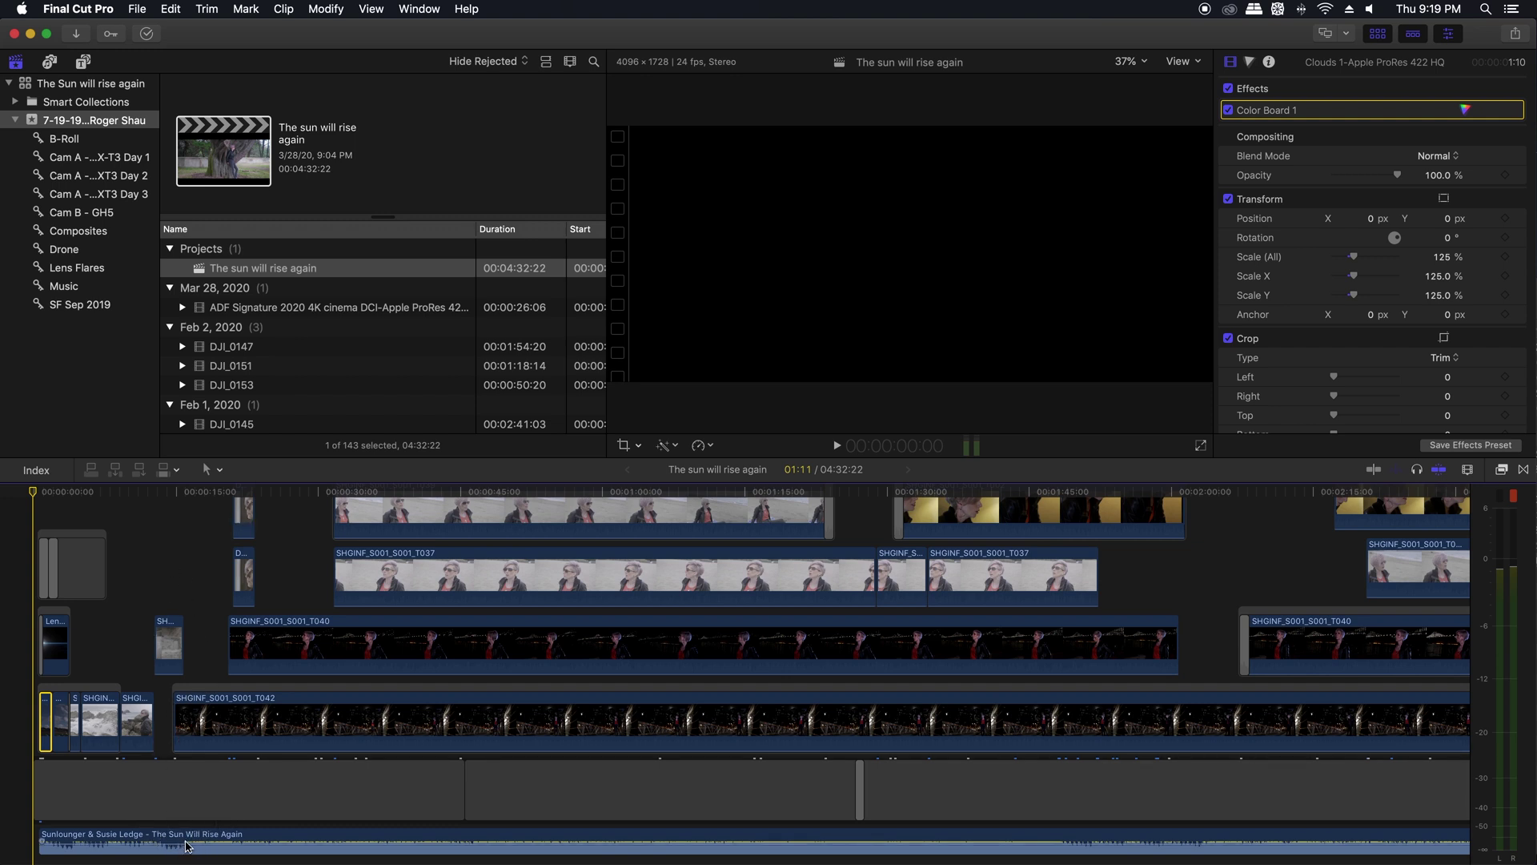
left_click(194, 491)
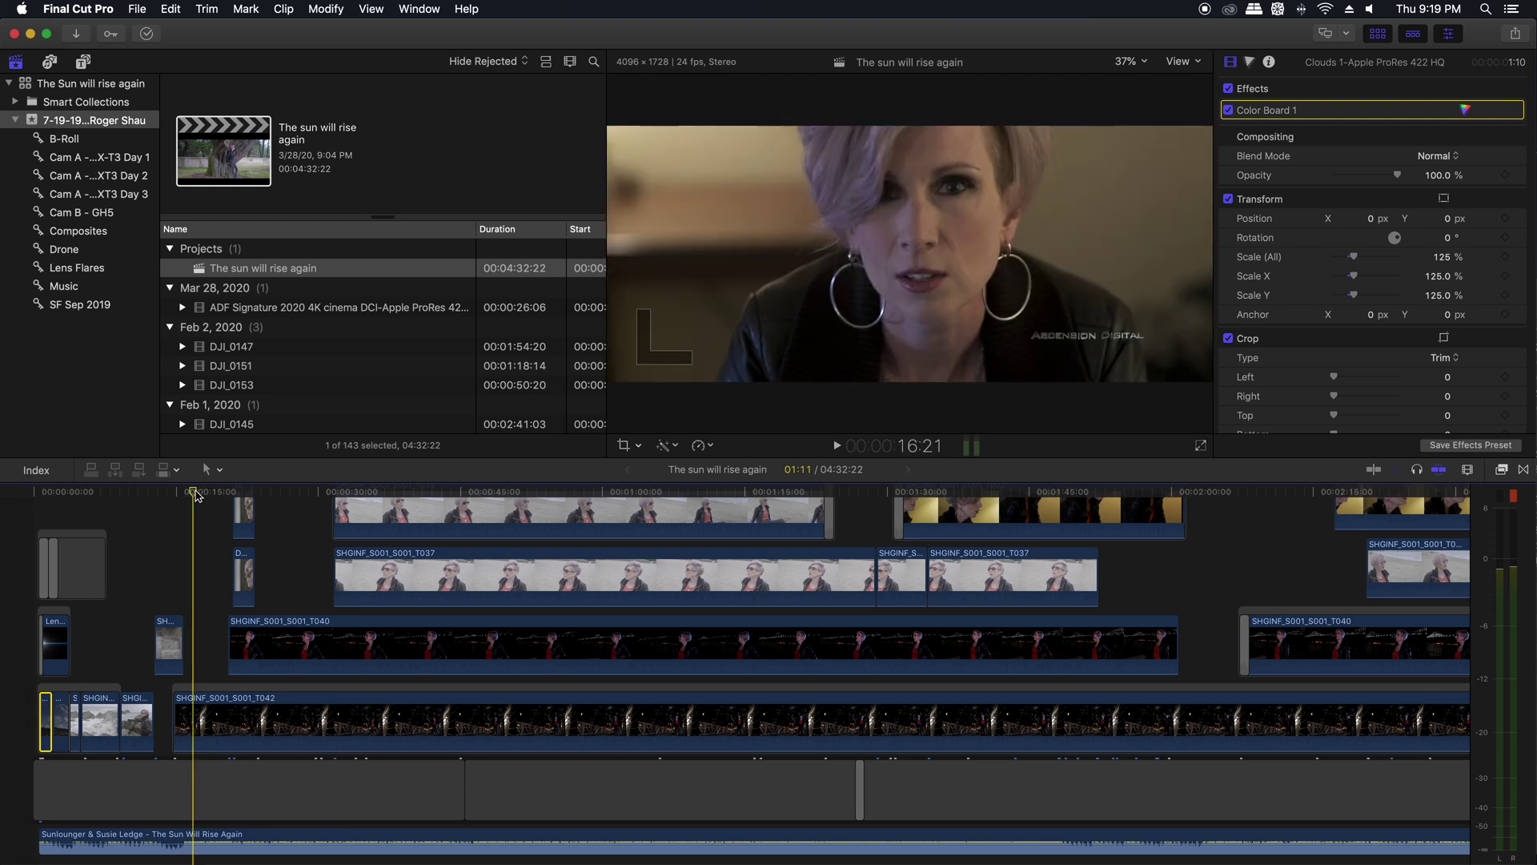
key("space")
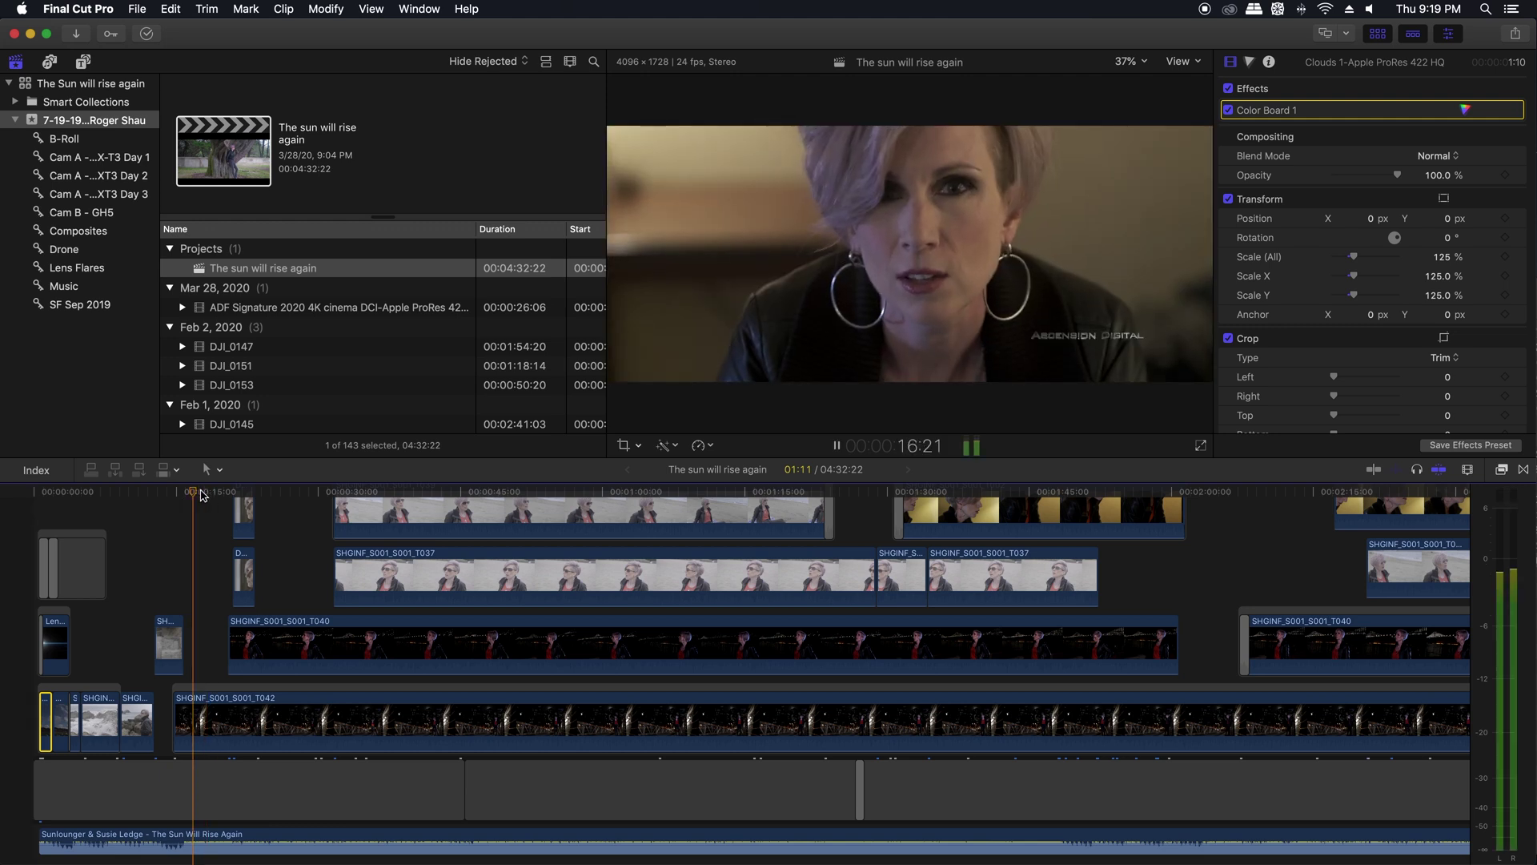
key("space")
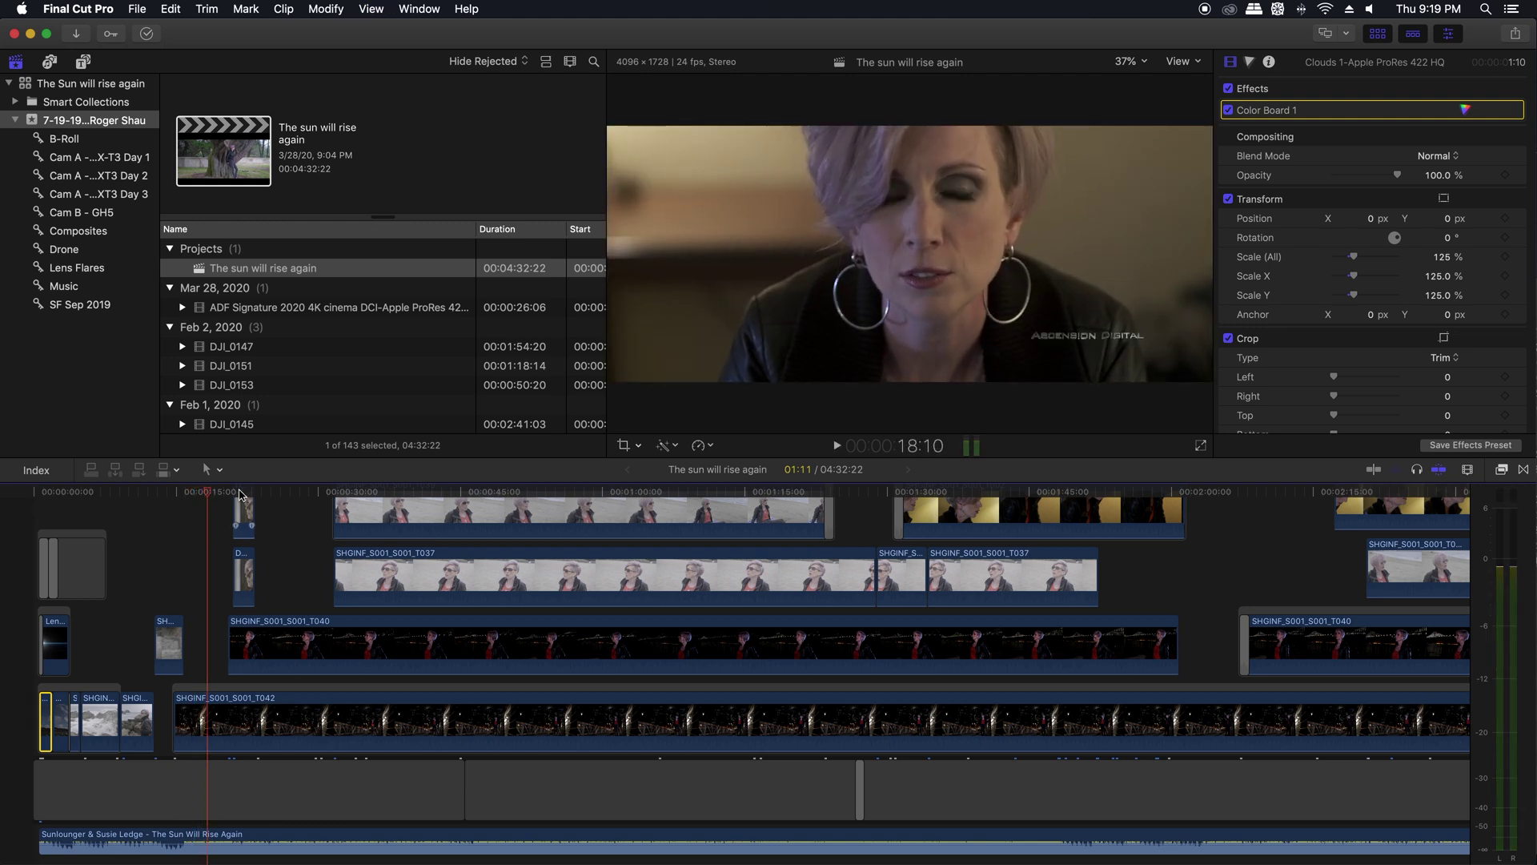
left_click(282, 494)
key("space")
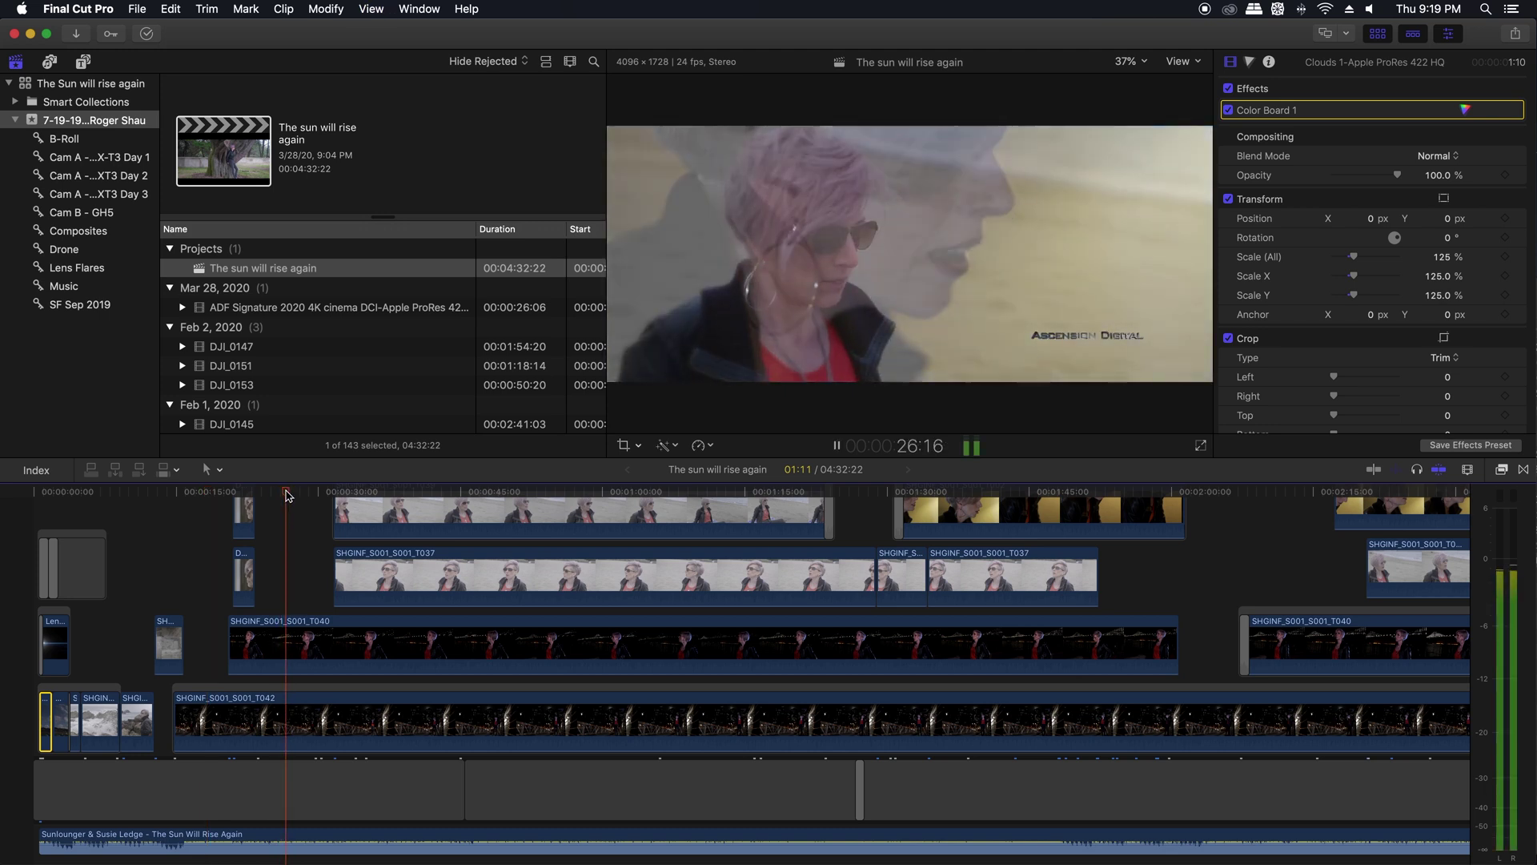
scroll(304, 501, "up", 4)
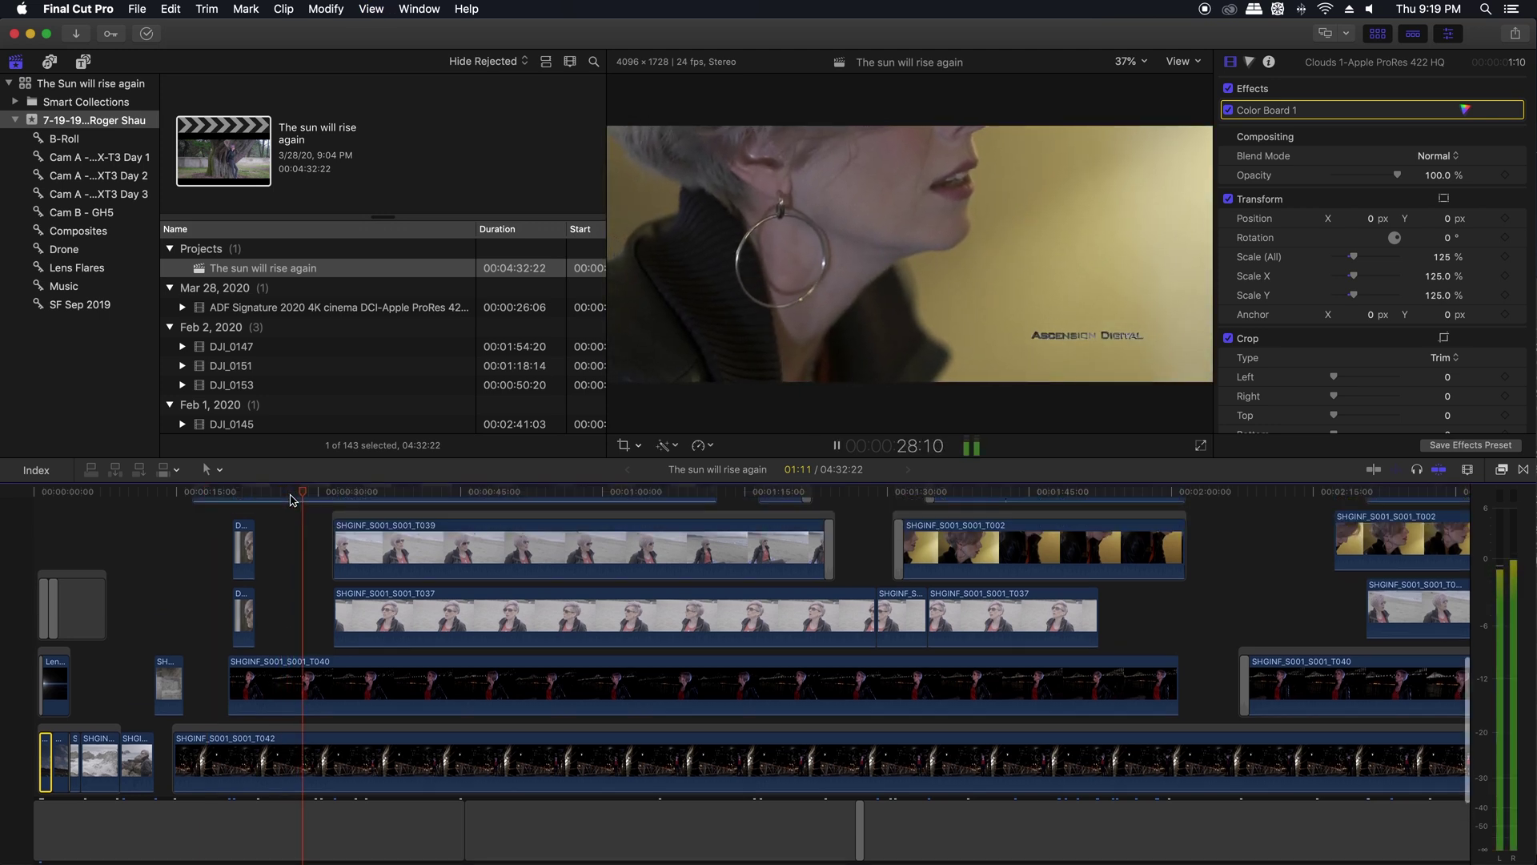
key("space")
Examine the stacked clip layers across the timeline, from the opening to the section past 2:14:02.
scroll(314, 502, "up", 6)
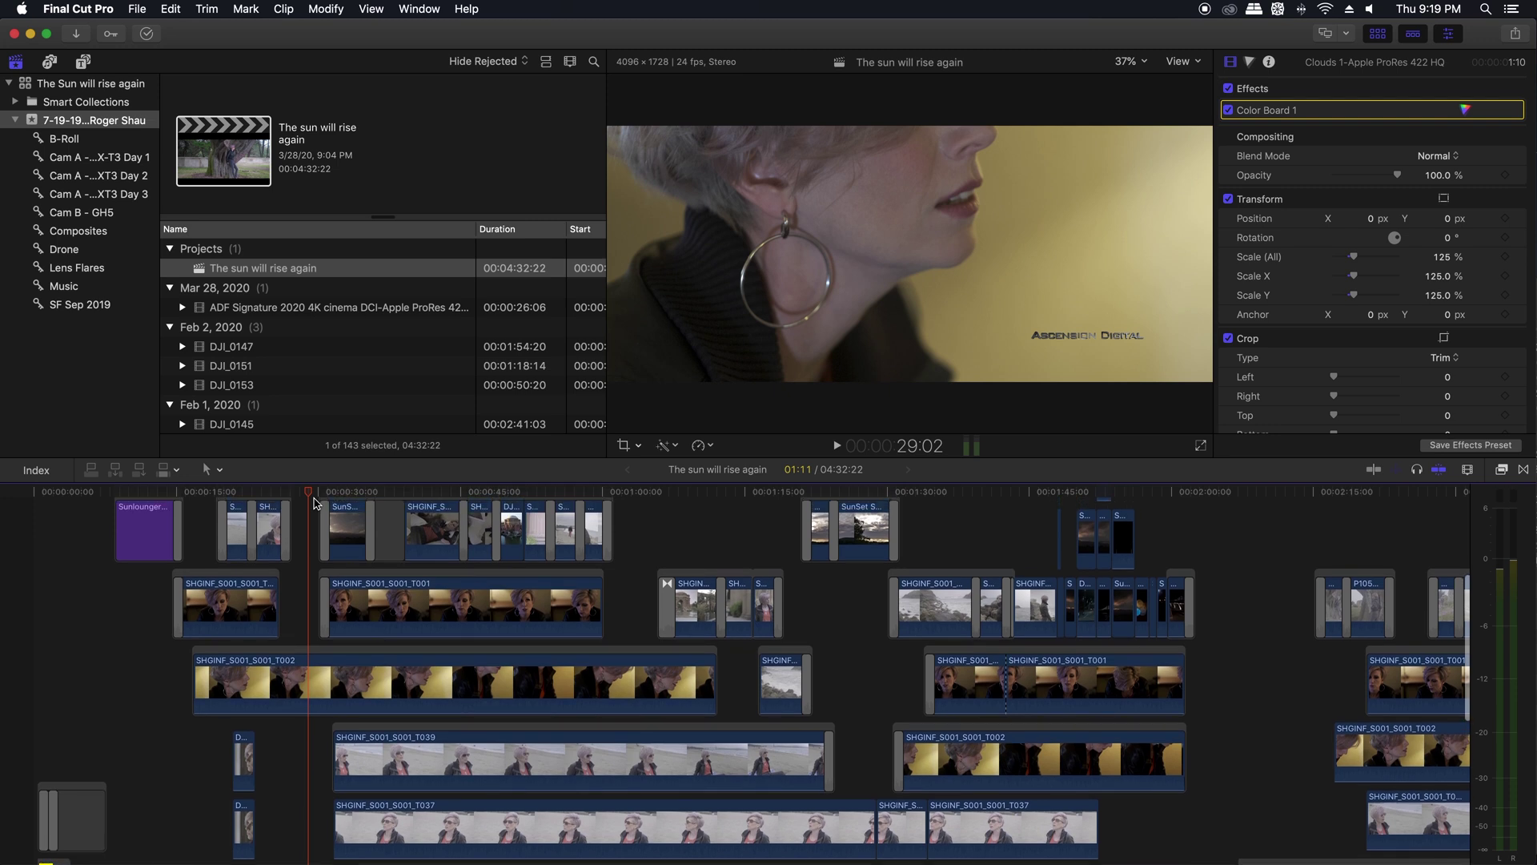
scroll(376, 689, "down", 3)
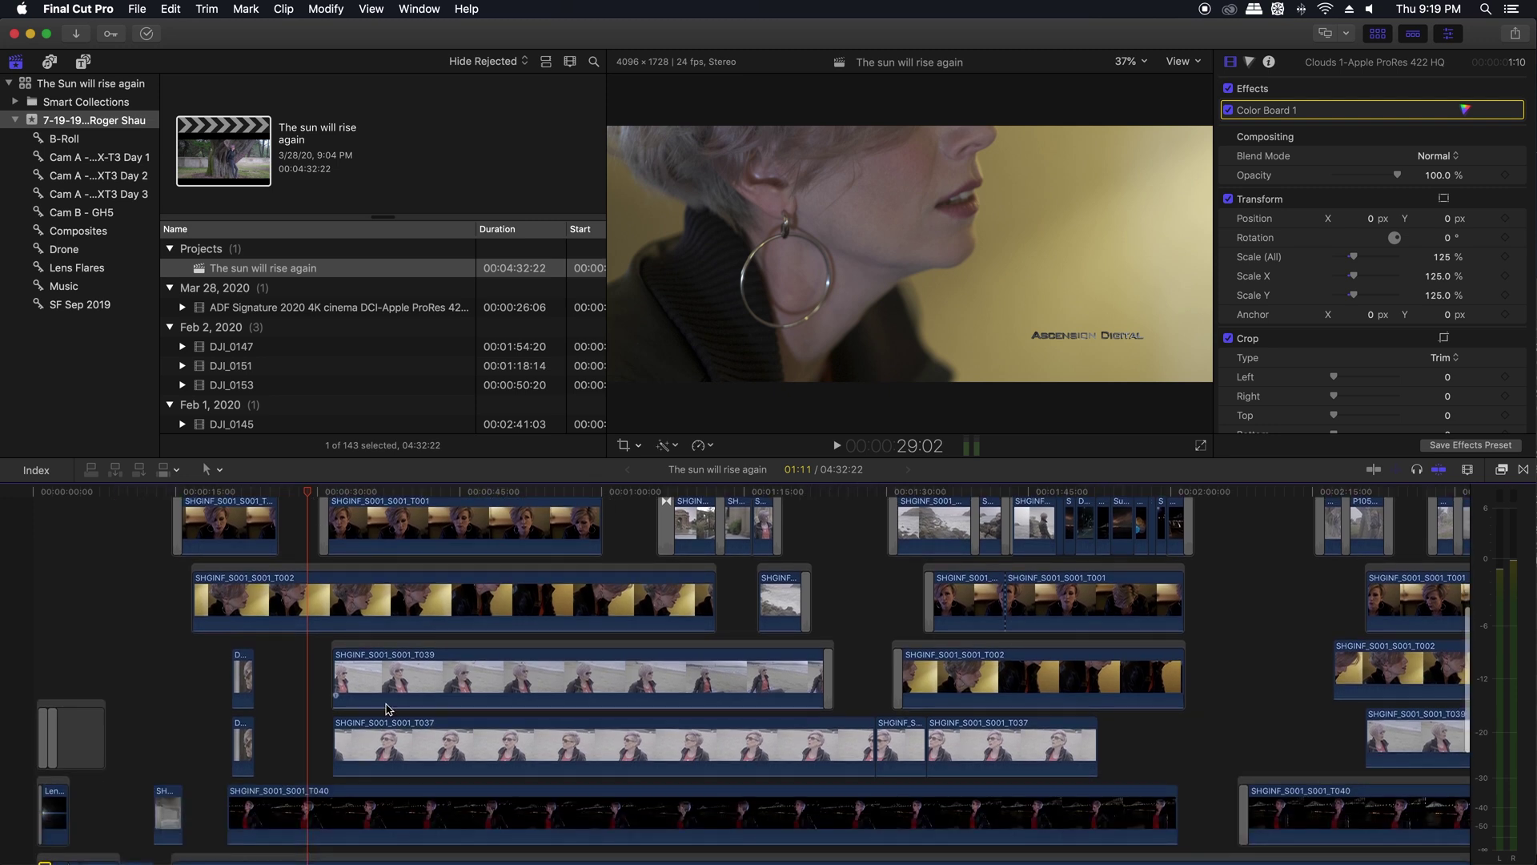
scroll(266, 524, "up", 7)
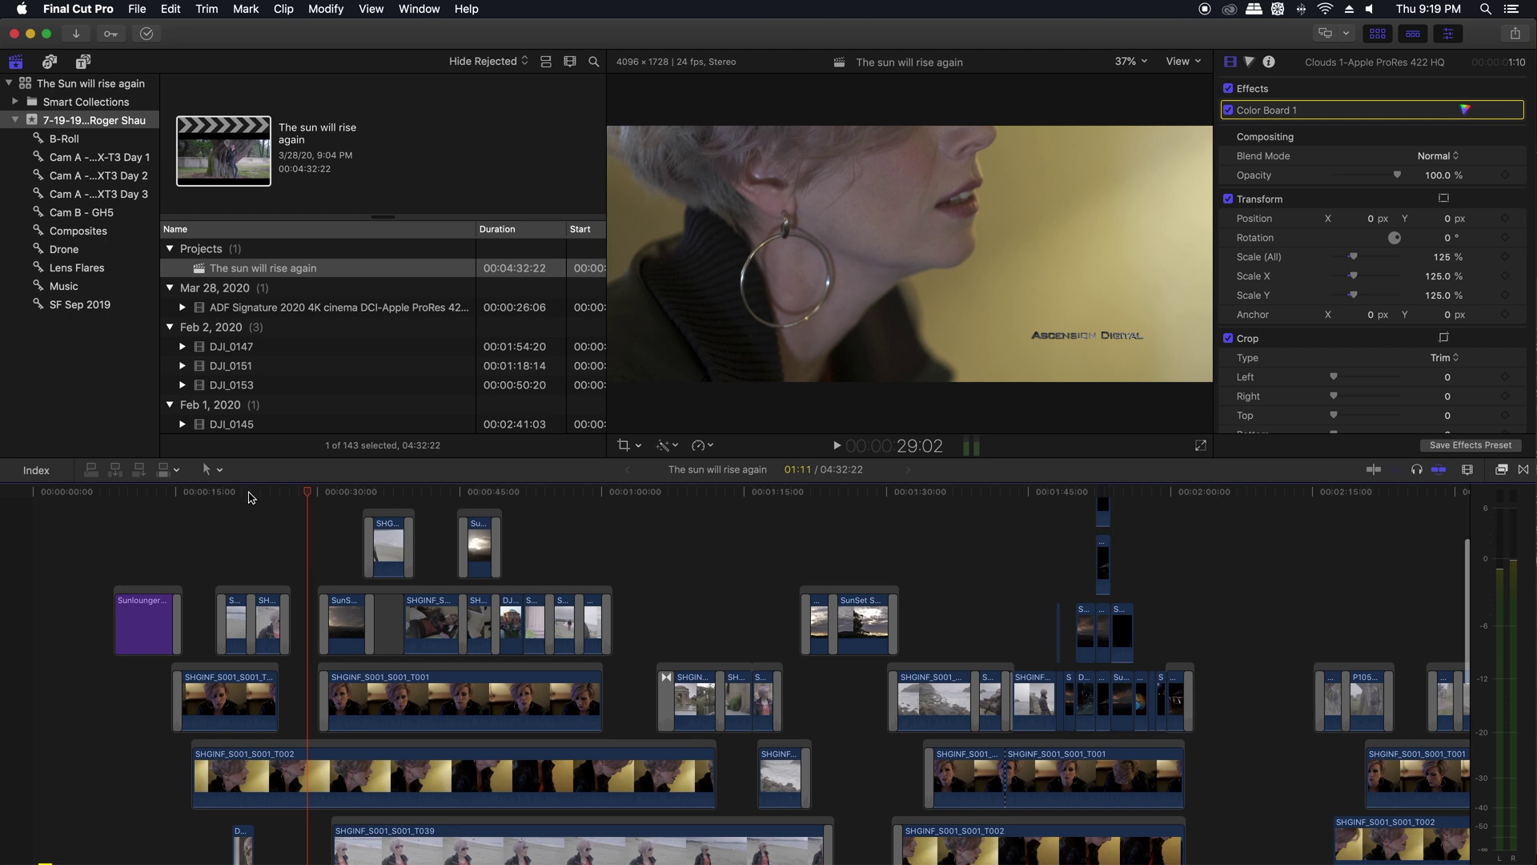
scroll(512, 572, "right", 10)
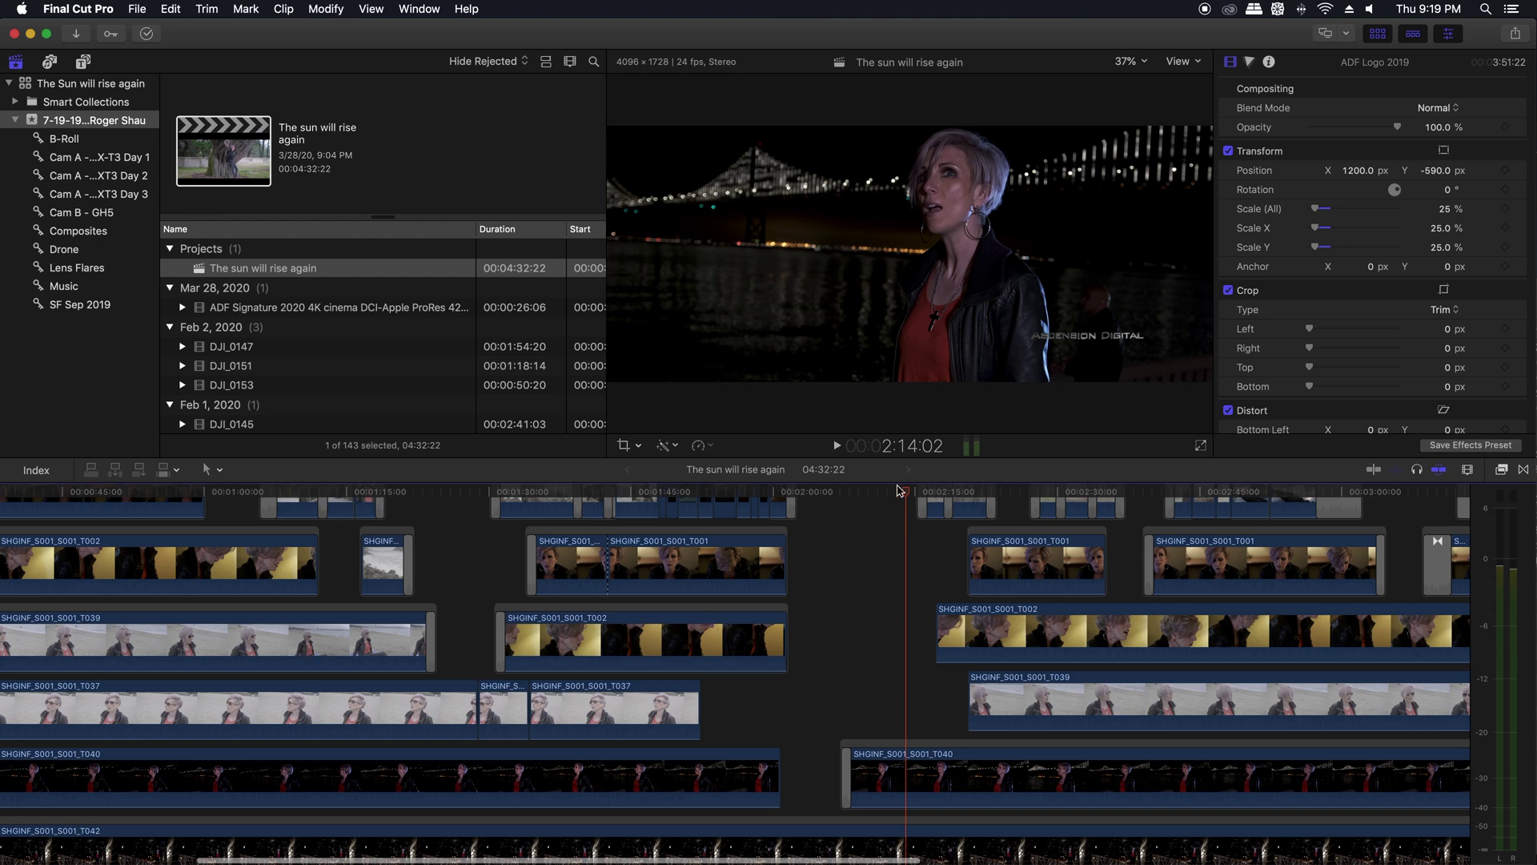
scroll(1050, 707, "down", 10)
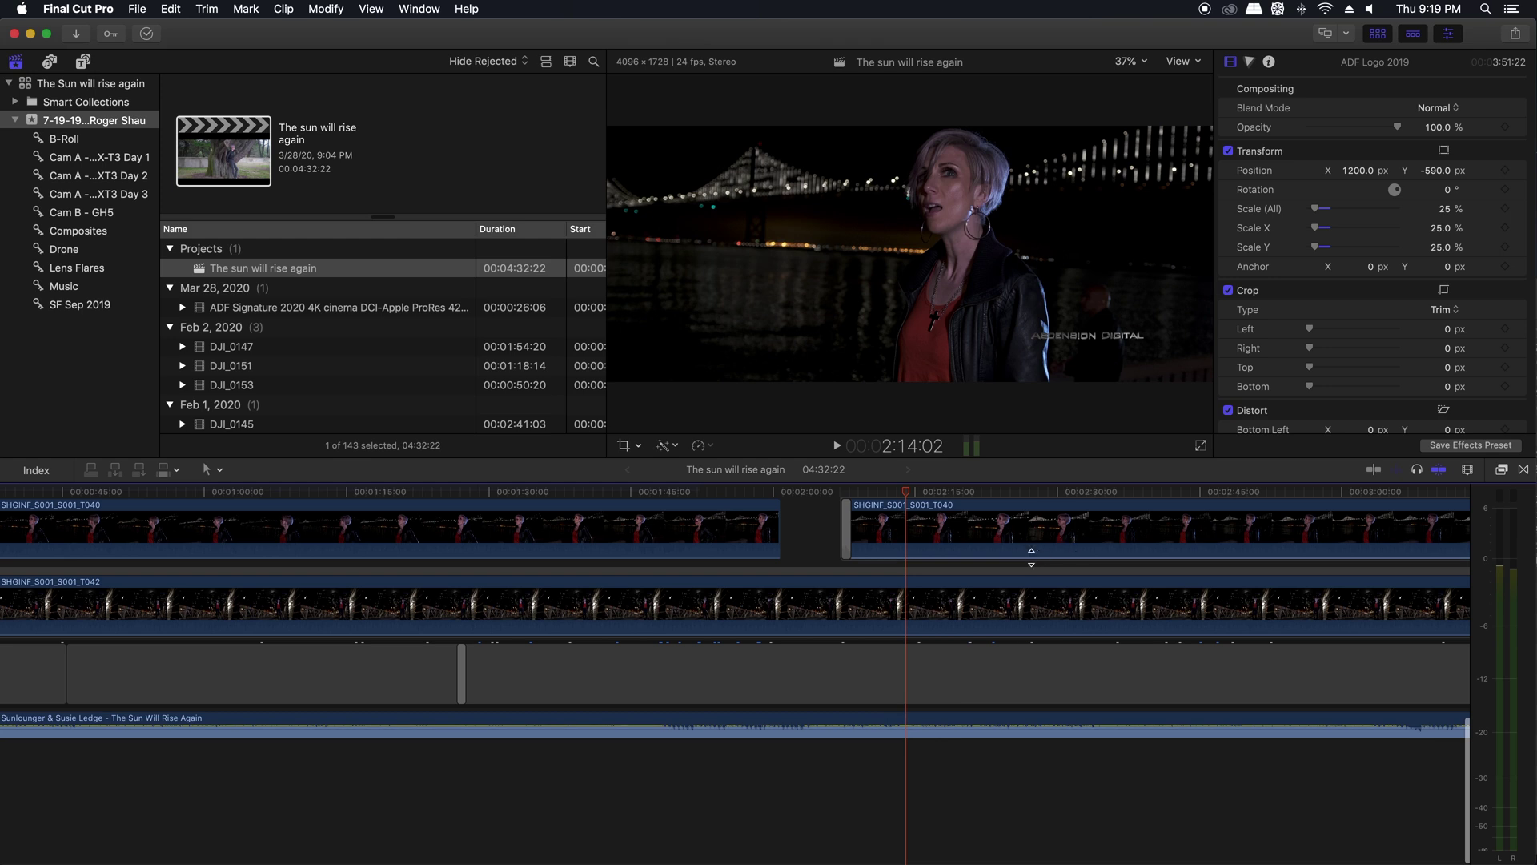
scroll(1001, 561, "up", 12)
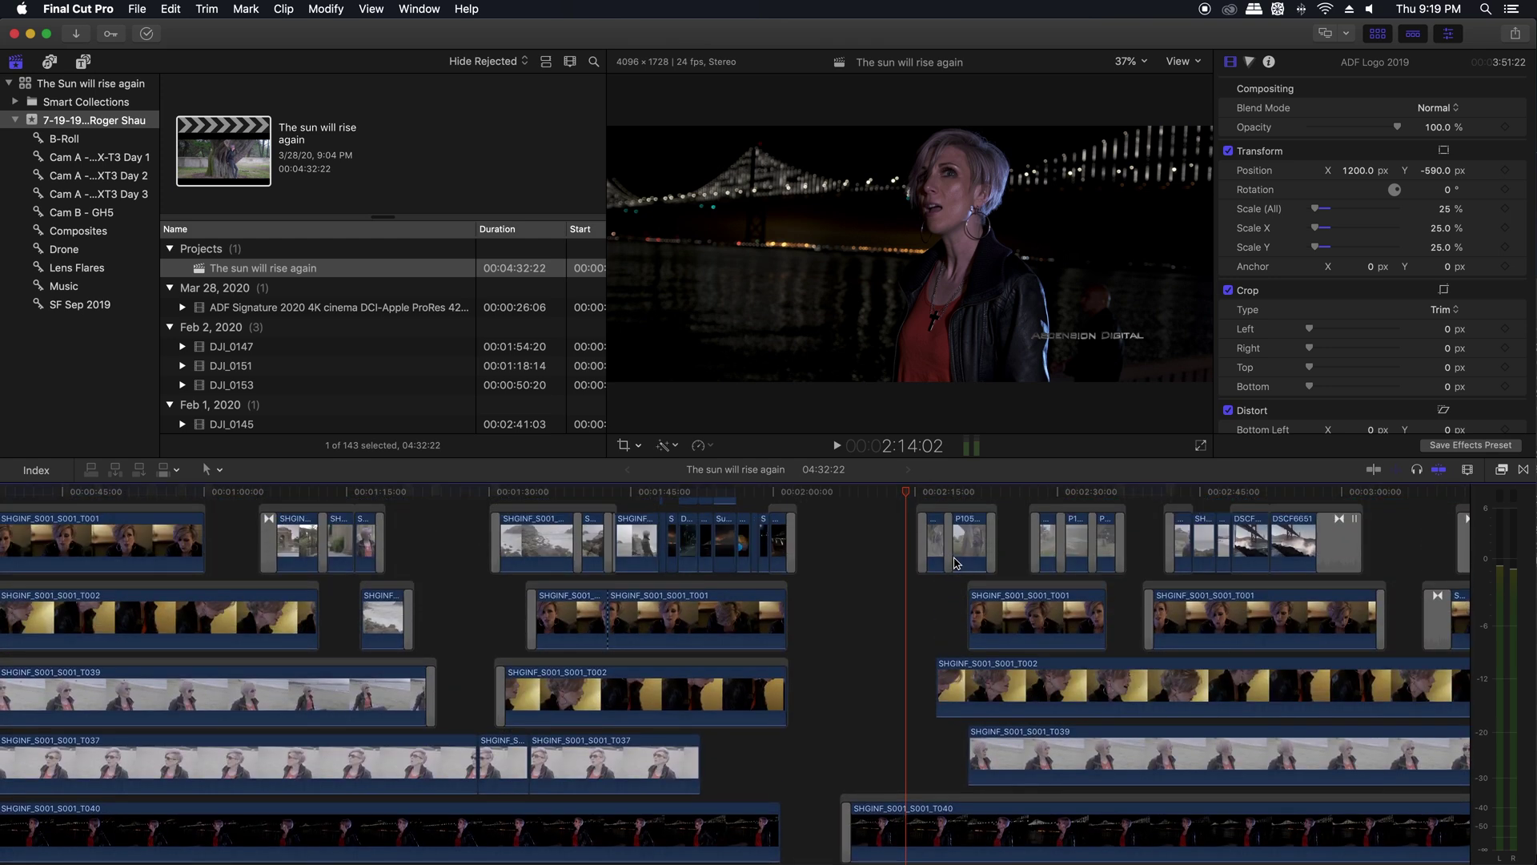
scroll(955, 562, "right", 5)
scroll(955, 562, "right", 1)
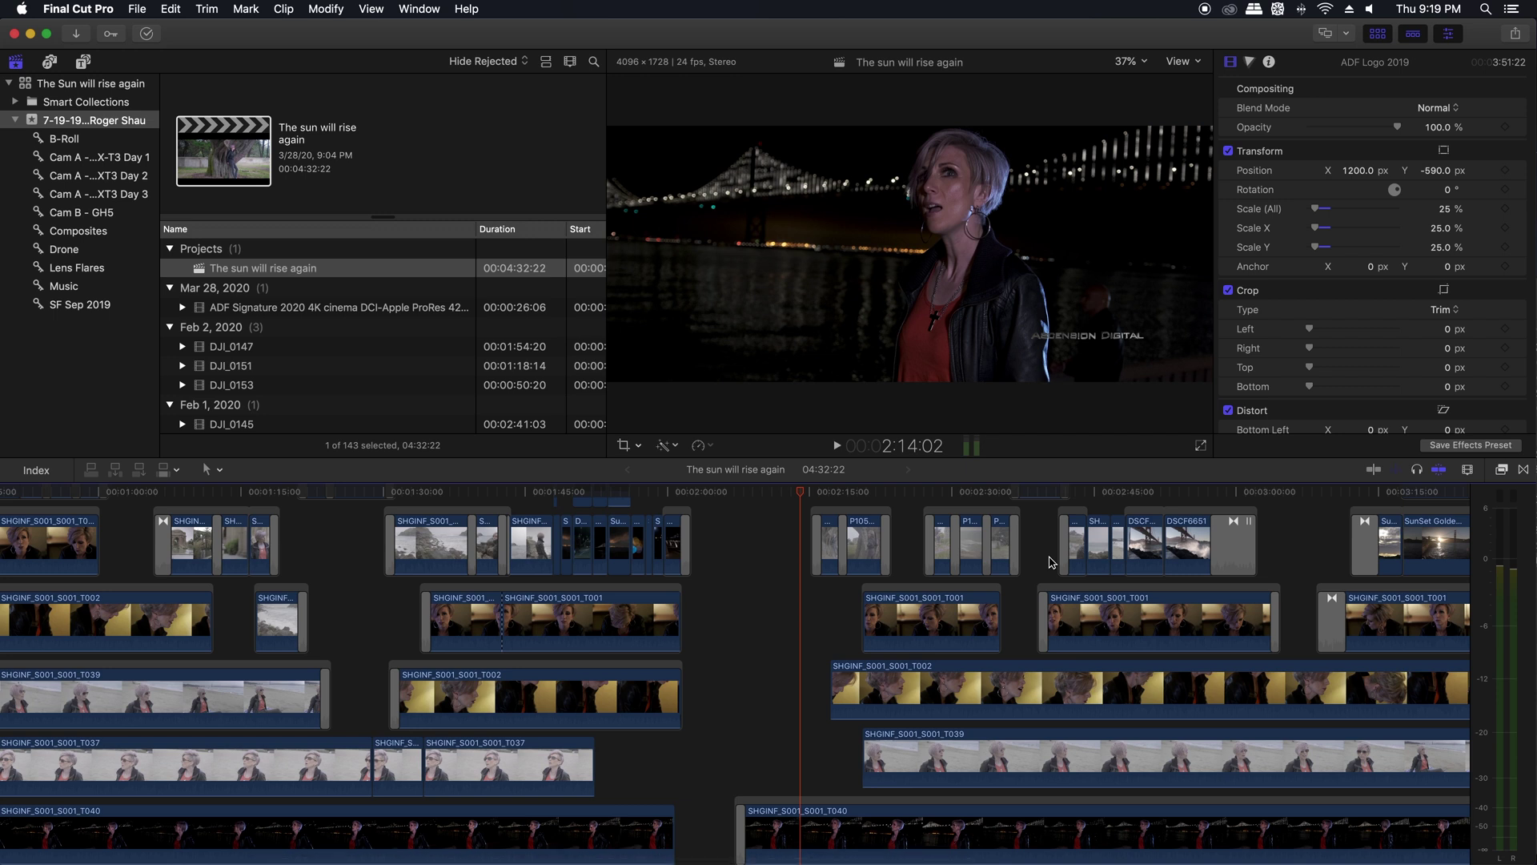
Examine the stacked clip layers across the timeline, from the opening to the lens flare section past 3:15:00.
scroll(1046, 560, "right", 20)
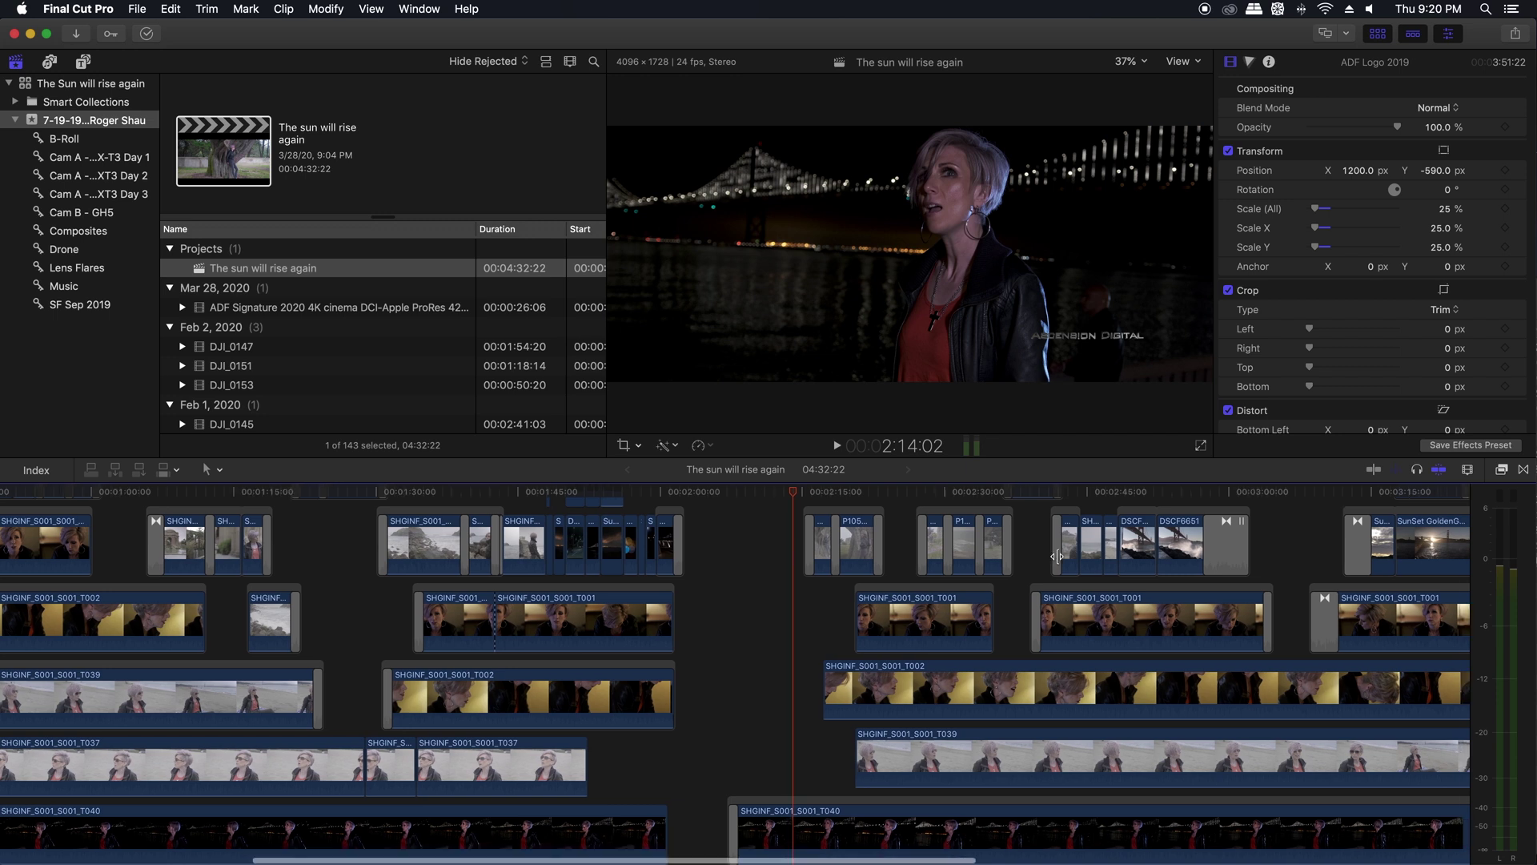
scroll(1041, 560, "right", 3)
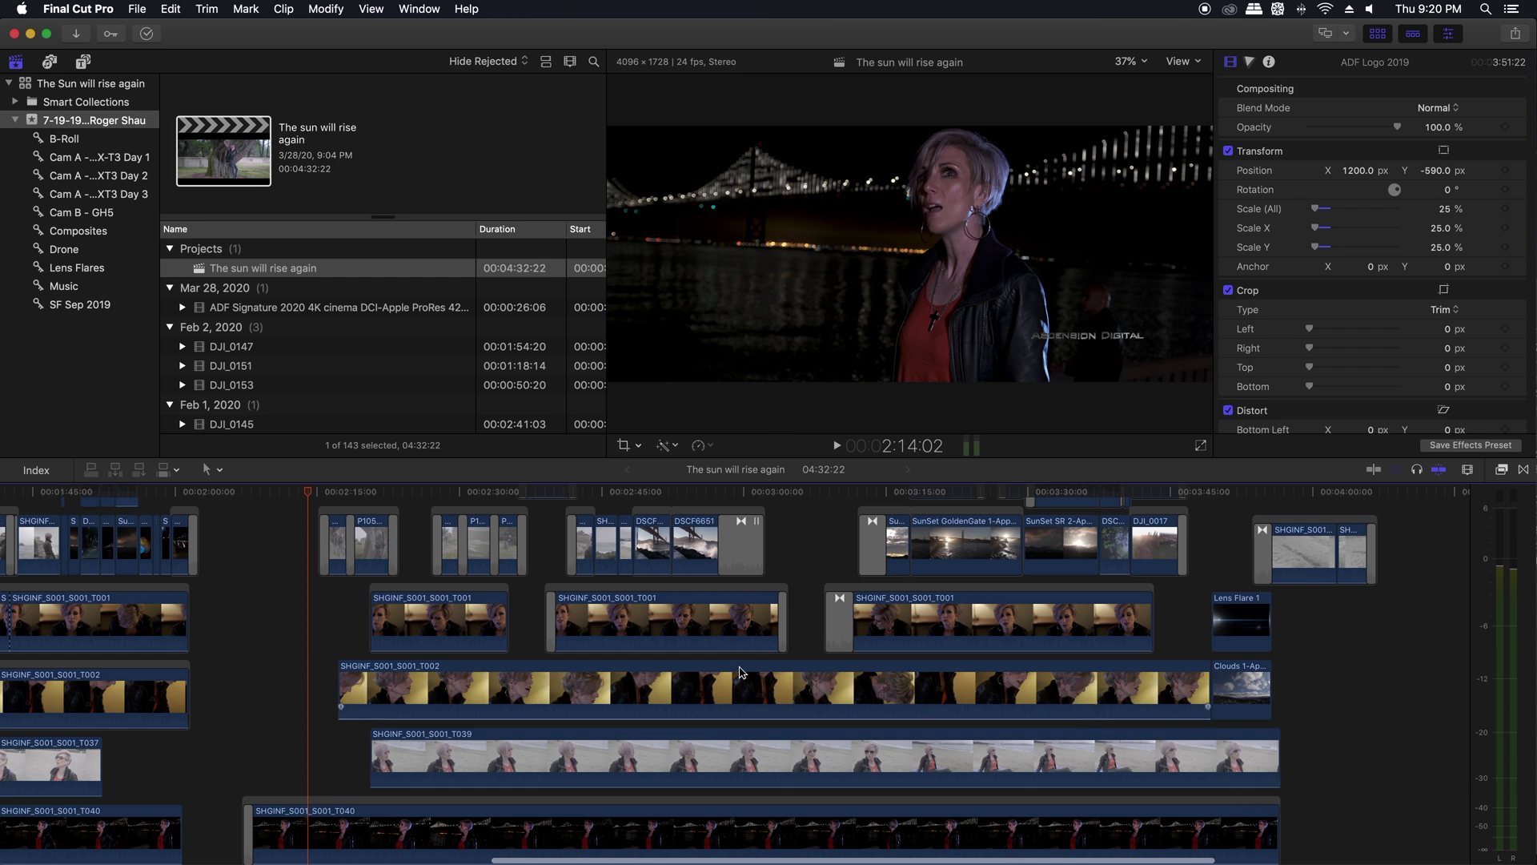
scroll(443, 682, "down", 3)
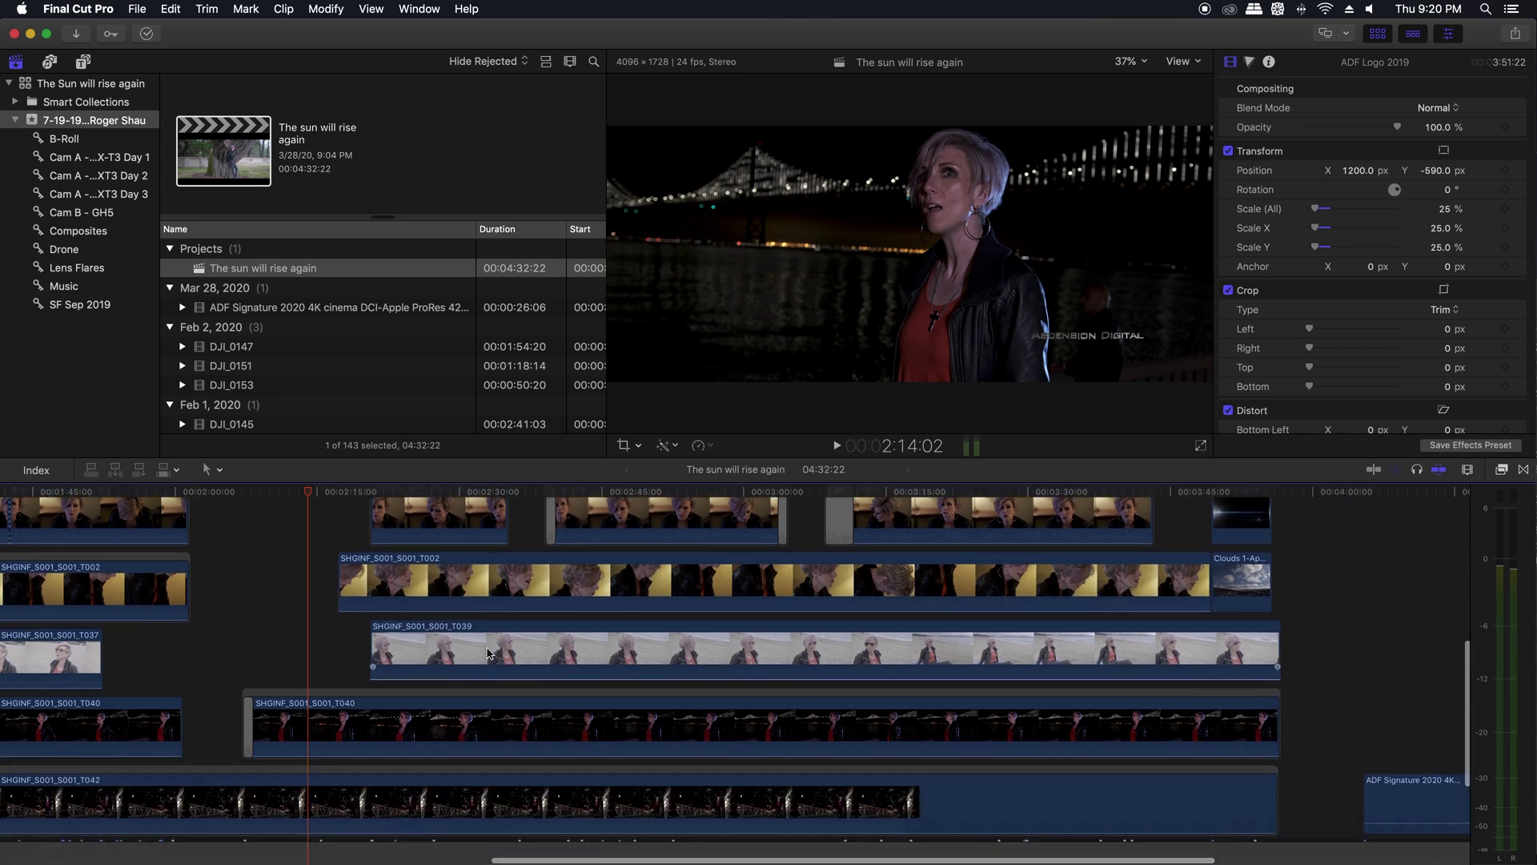
scroll(416, 680, "left", 20)
scroll(387, 582, "left", 13)
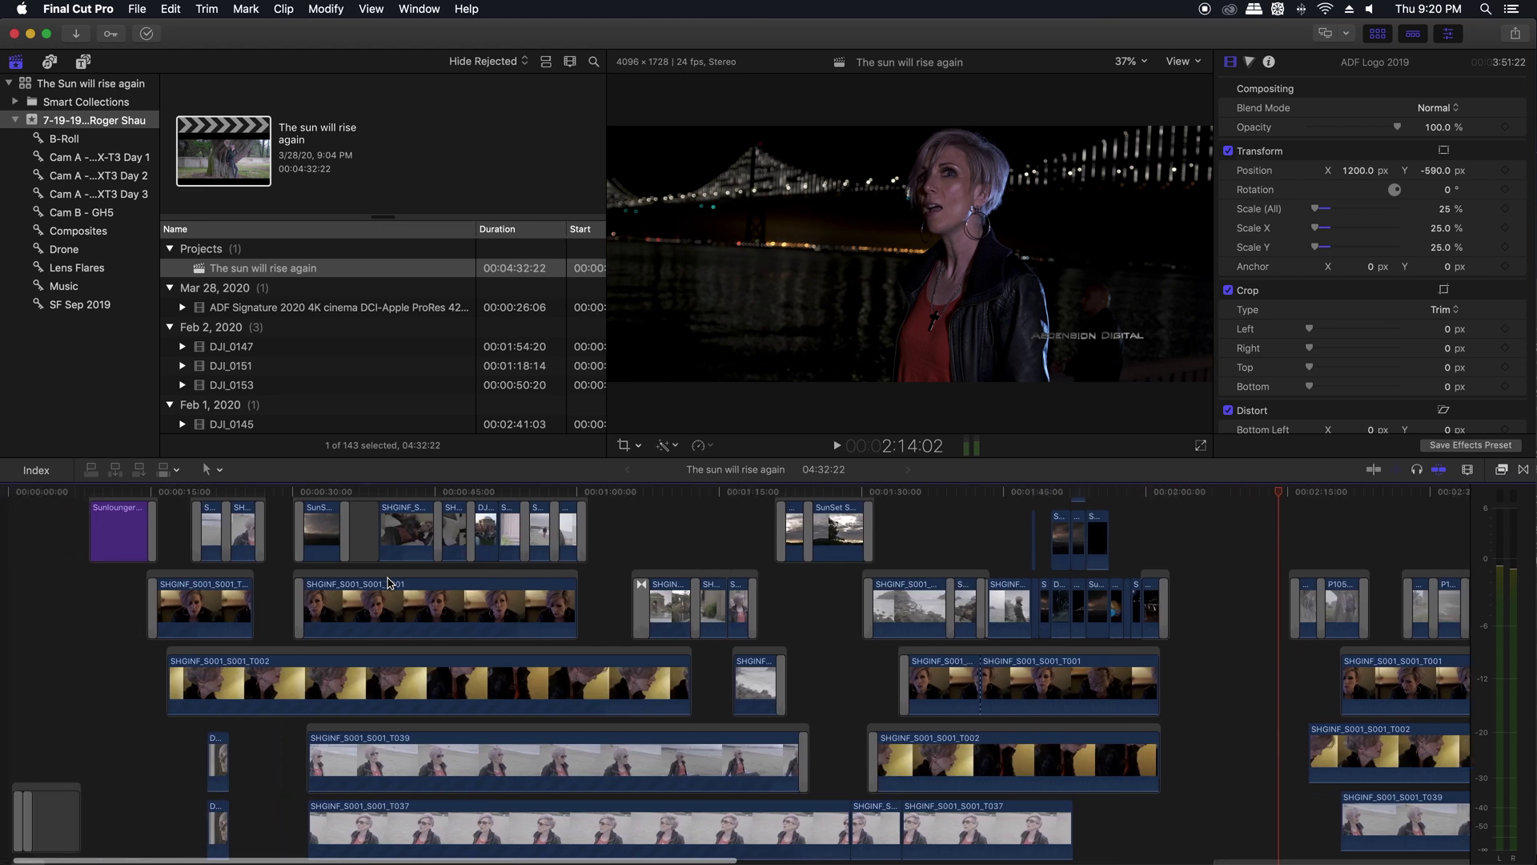
scroll(388, 582, "left", 1)
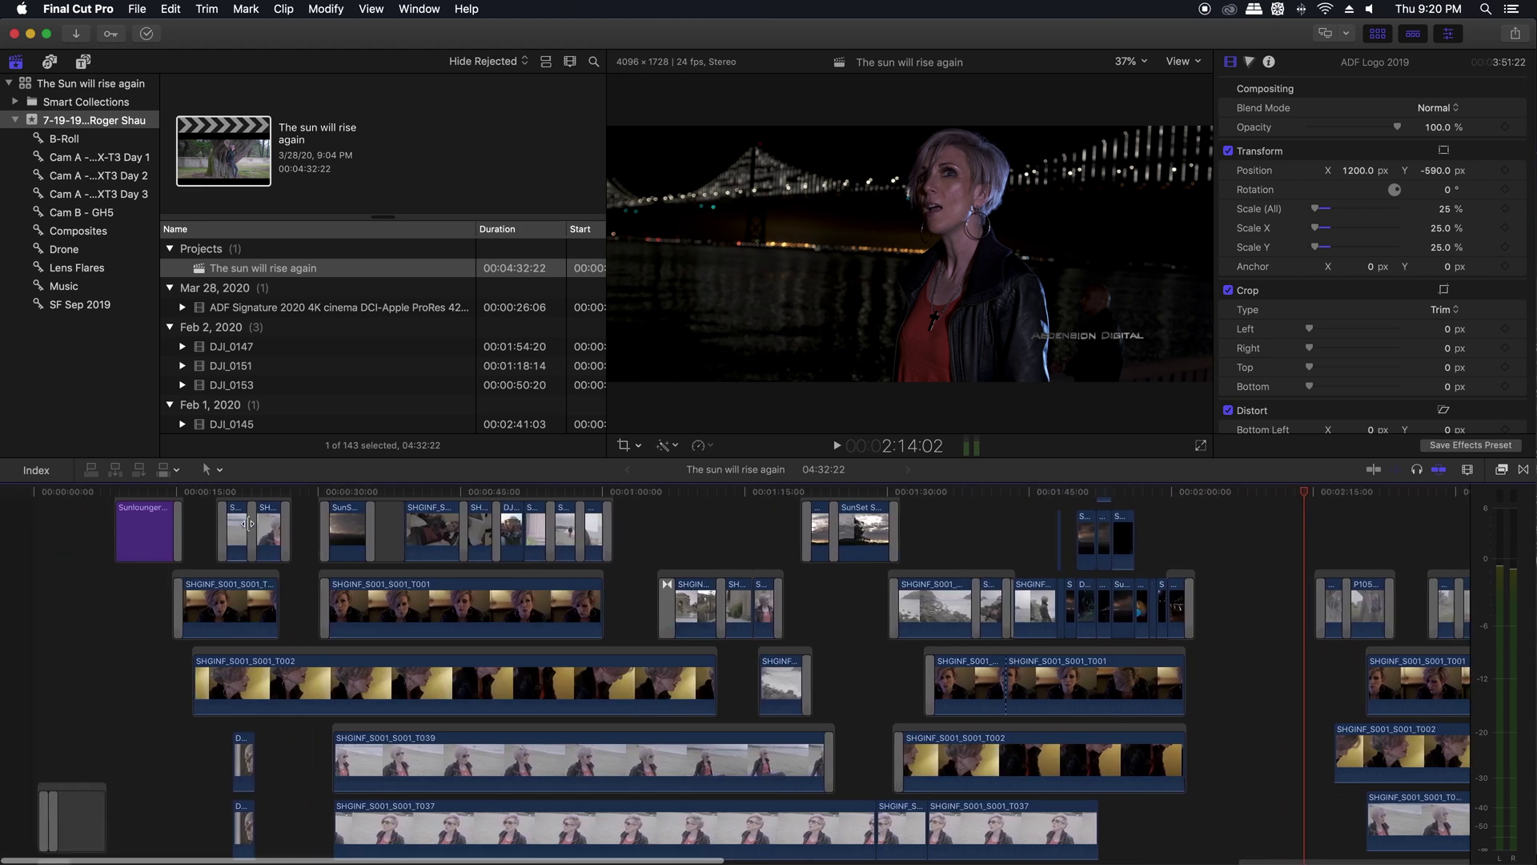
scroll(202, 575, "down", 3)
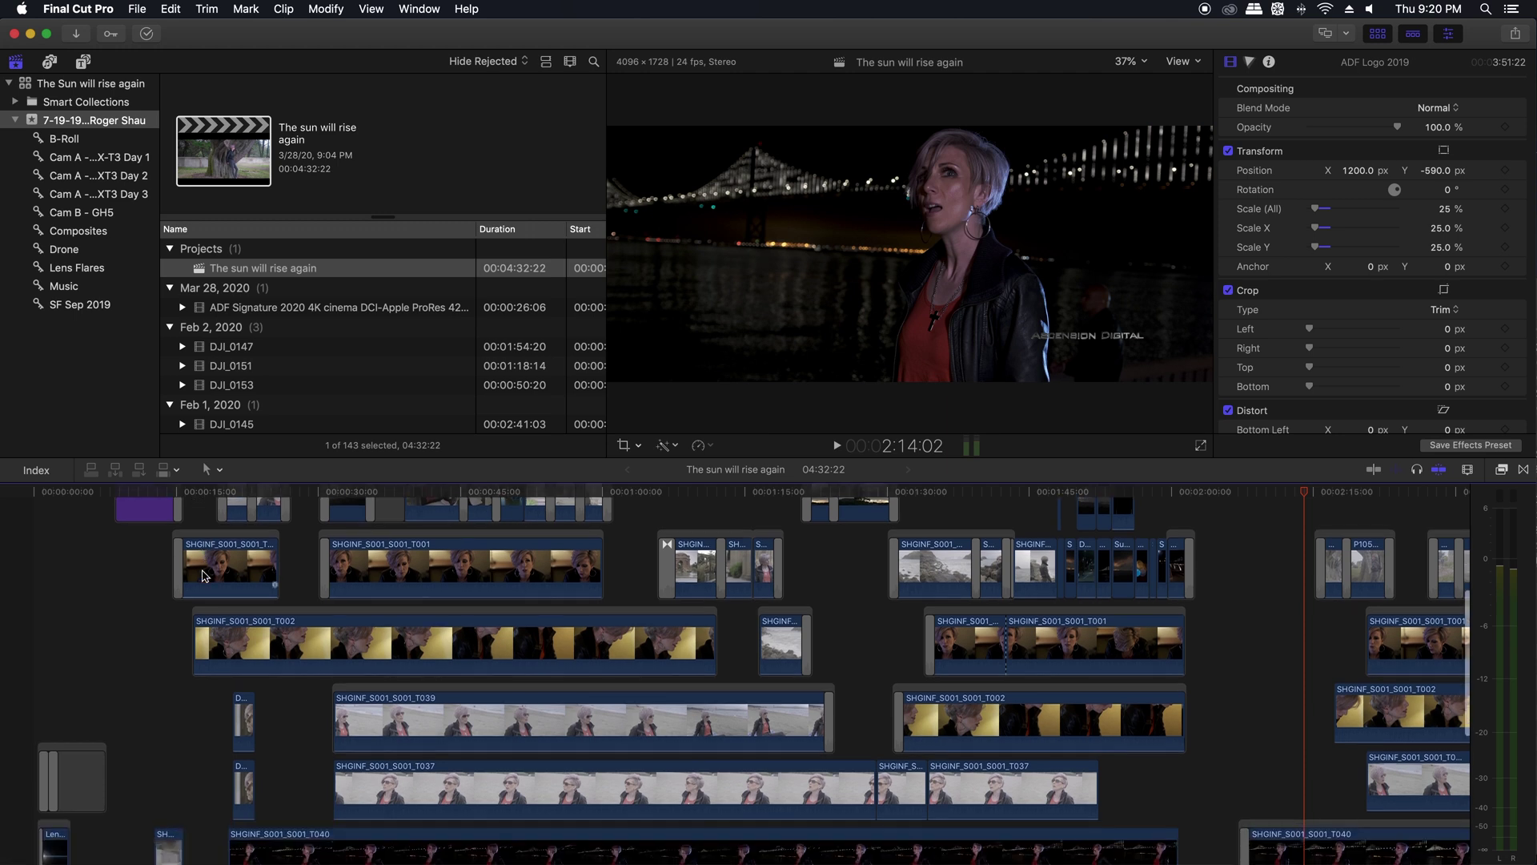
scroll(437, 575, "down", 3)
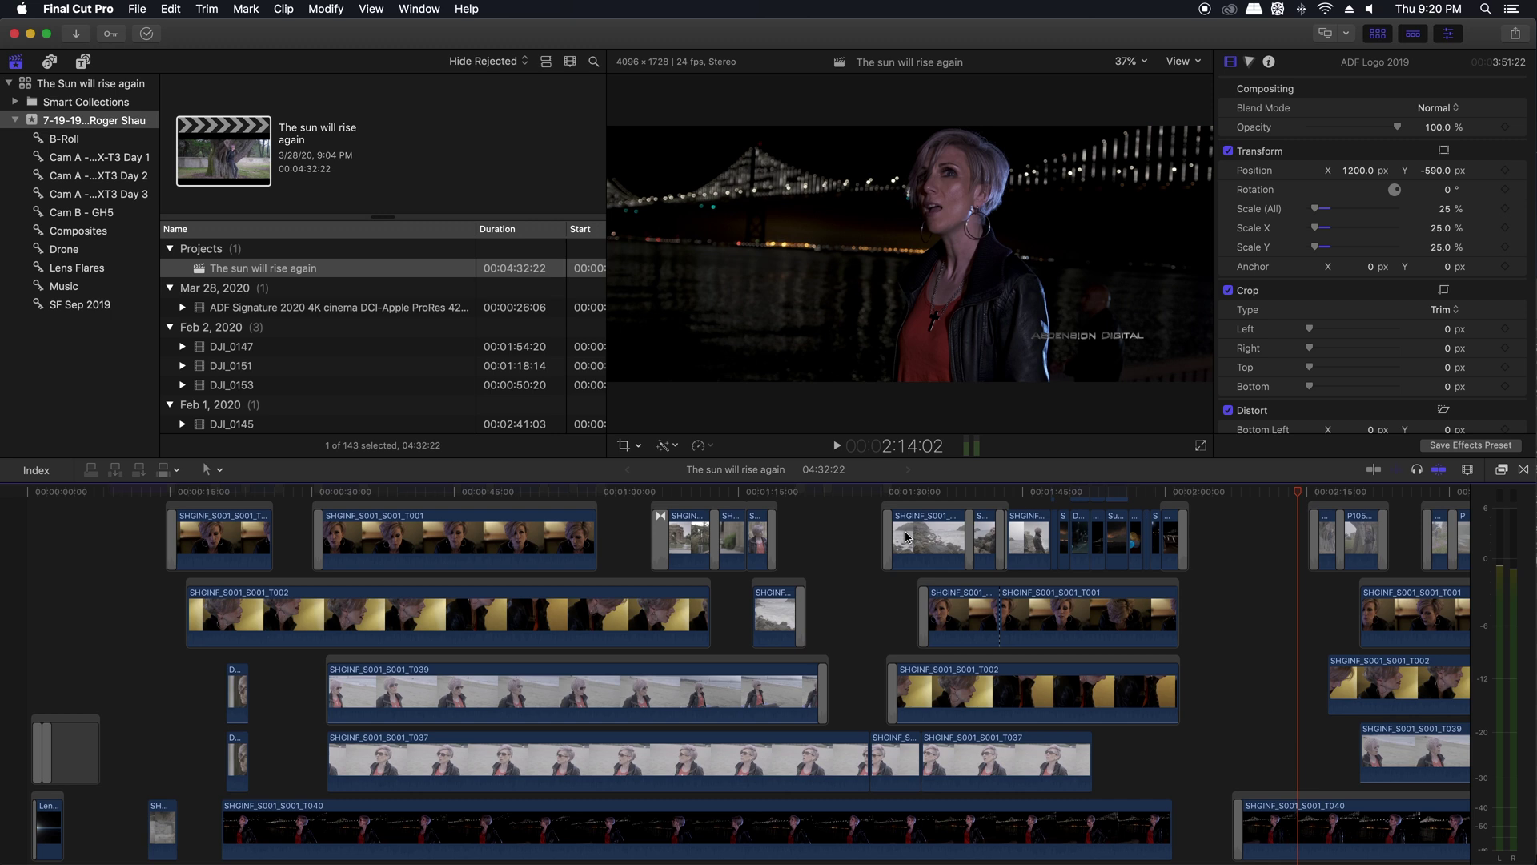
scroll(907, 536, "right", 5)
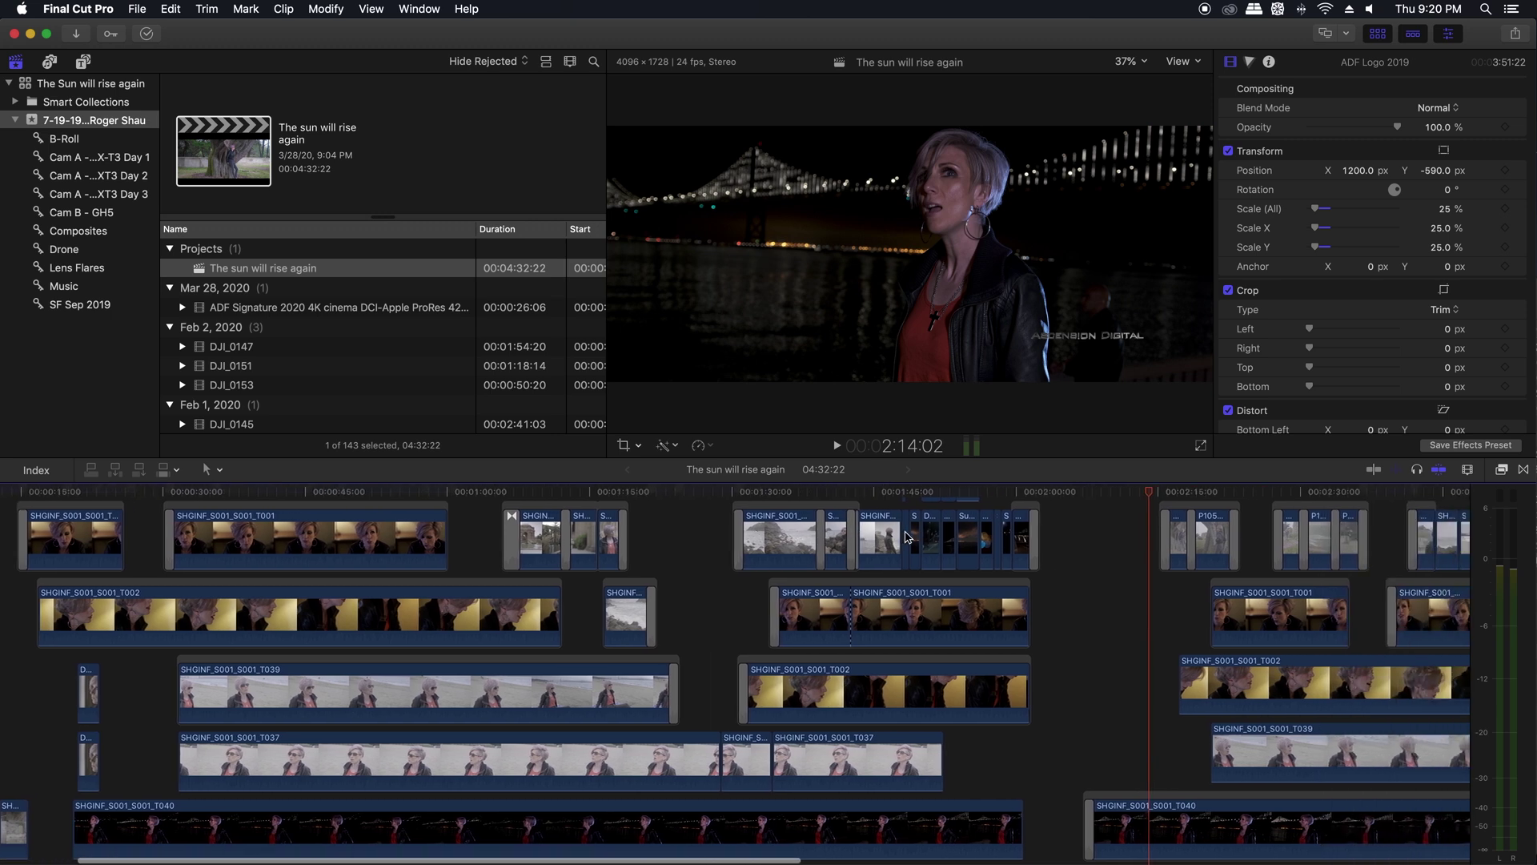
scroll(907, 537, "right", 15)
scroll(907, 536, "up", 3)
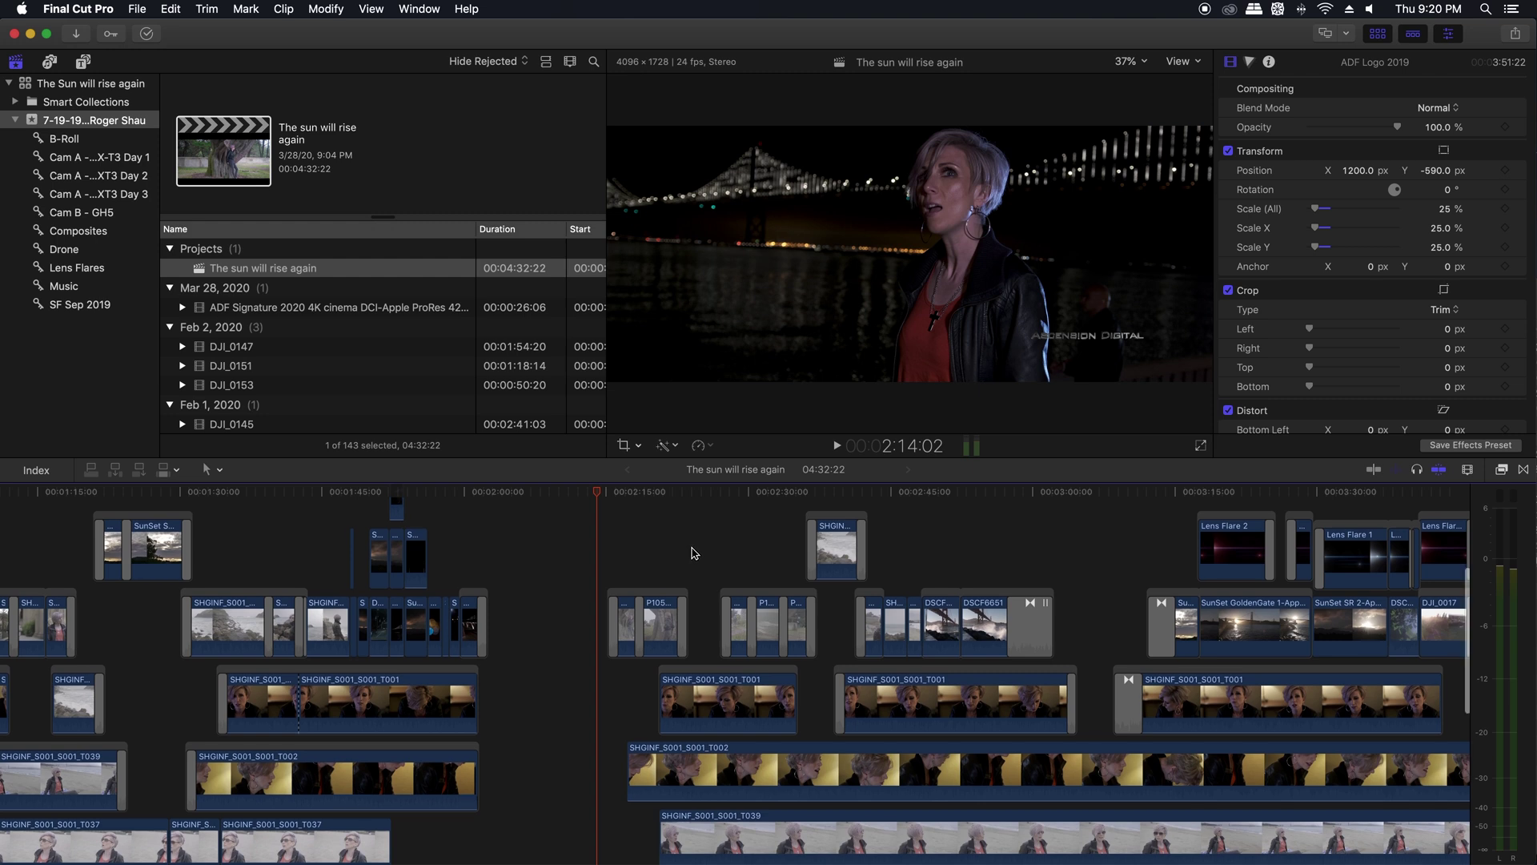
scroll(446, 550, "up", 4)
Play short passages of the project from about 20 seconds and from about 31 seconds, stopping at 38:20.
scroll(324, 668, "left", 15)
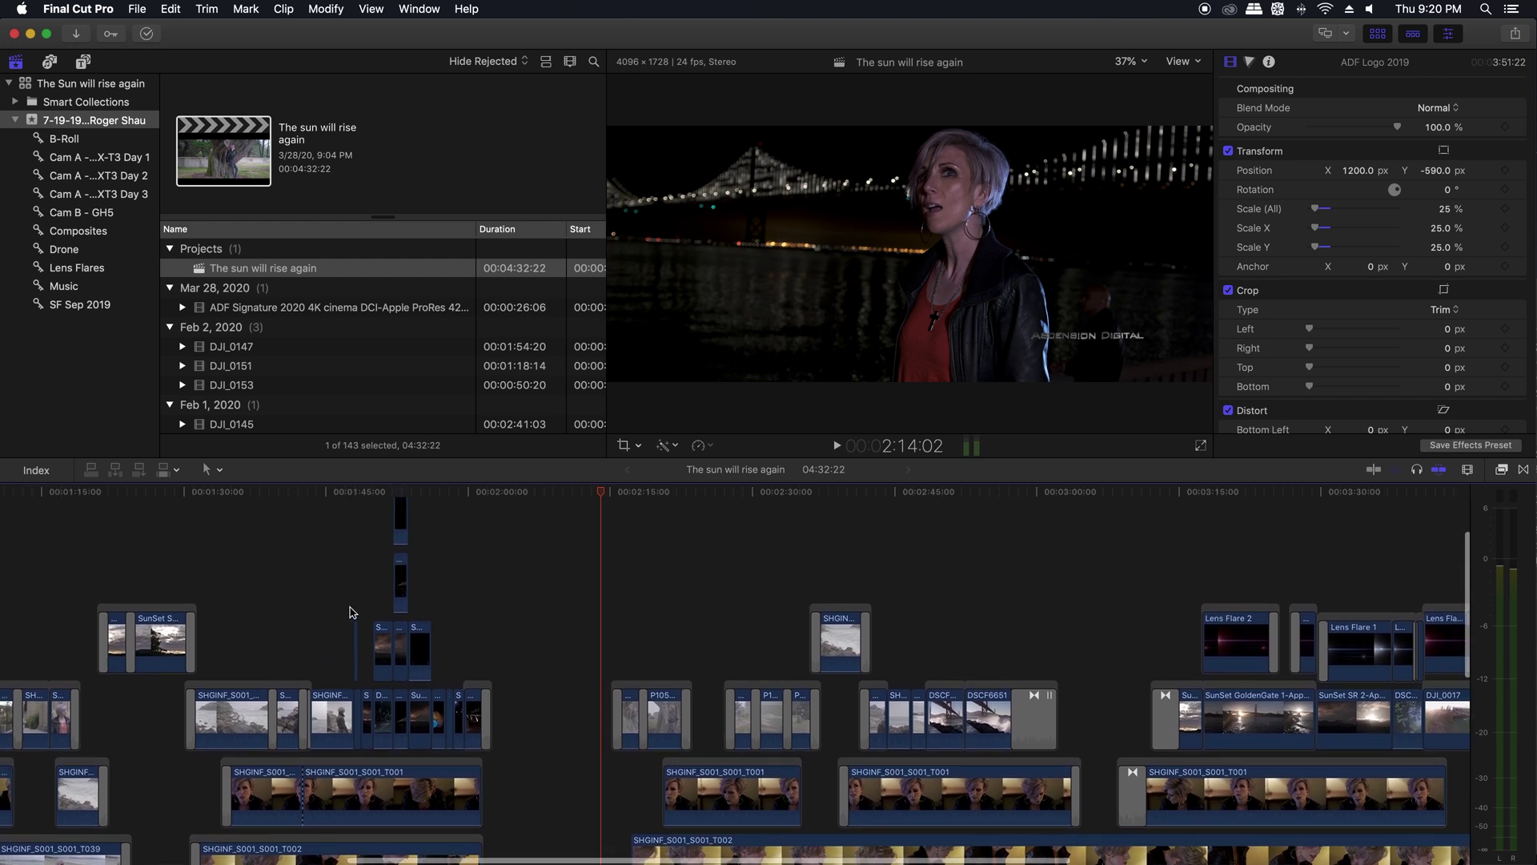
scroll(230, 611, "left", 3)
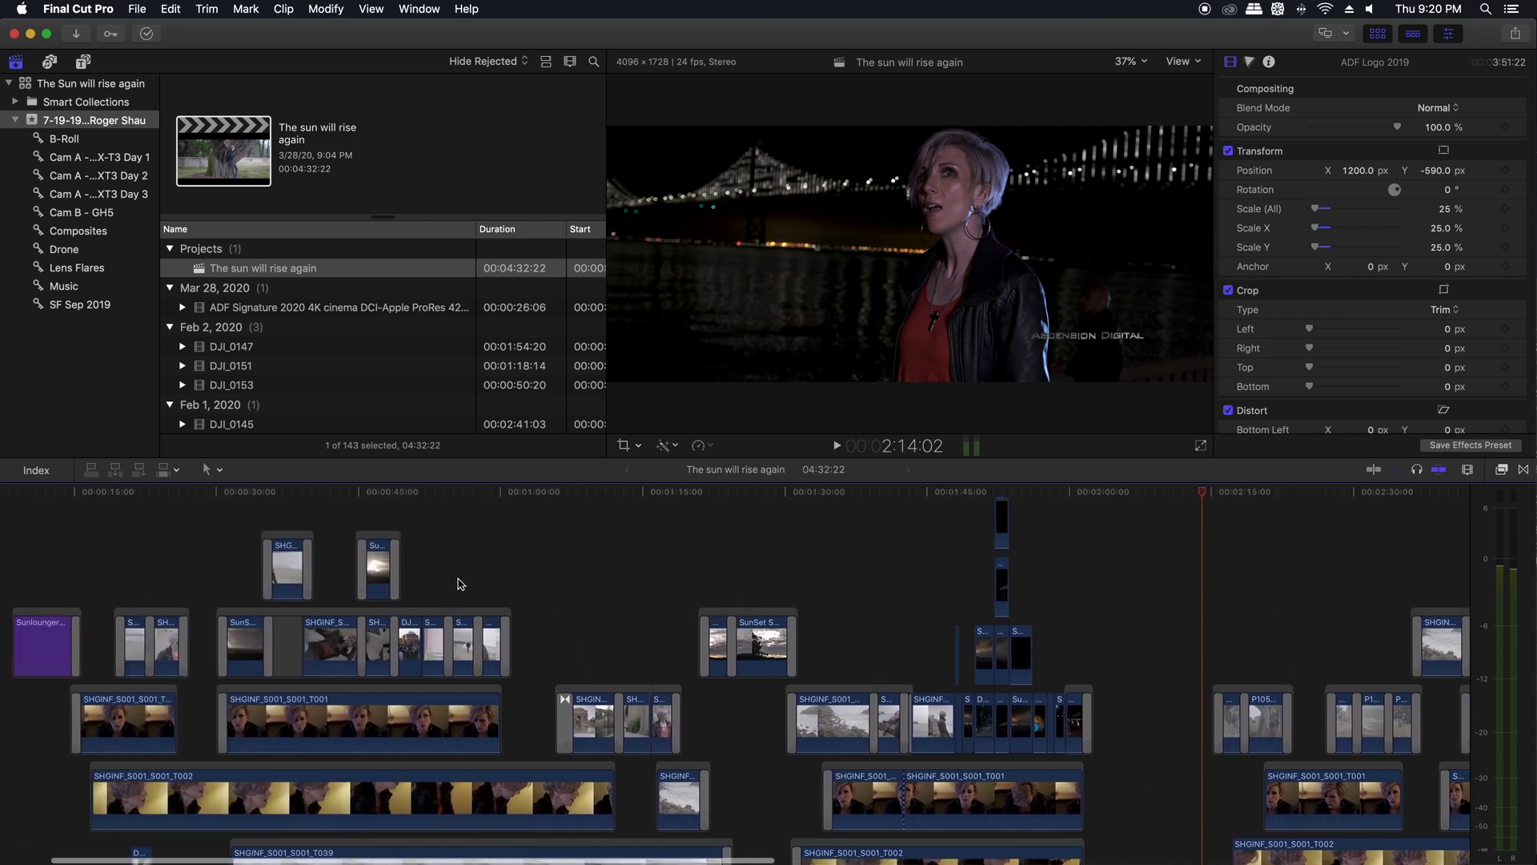
left_click(128, 495)
key("space")
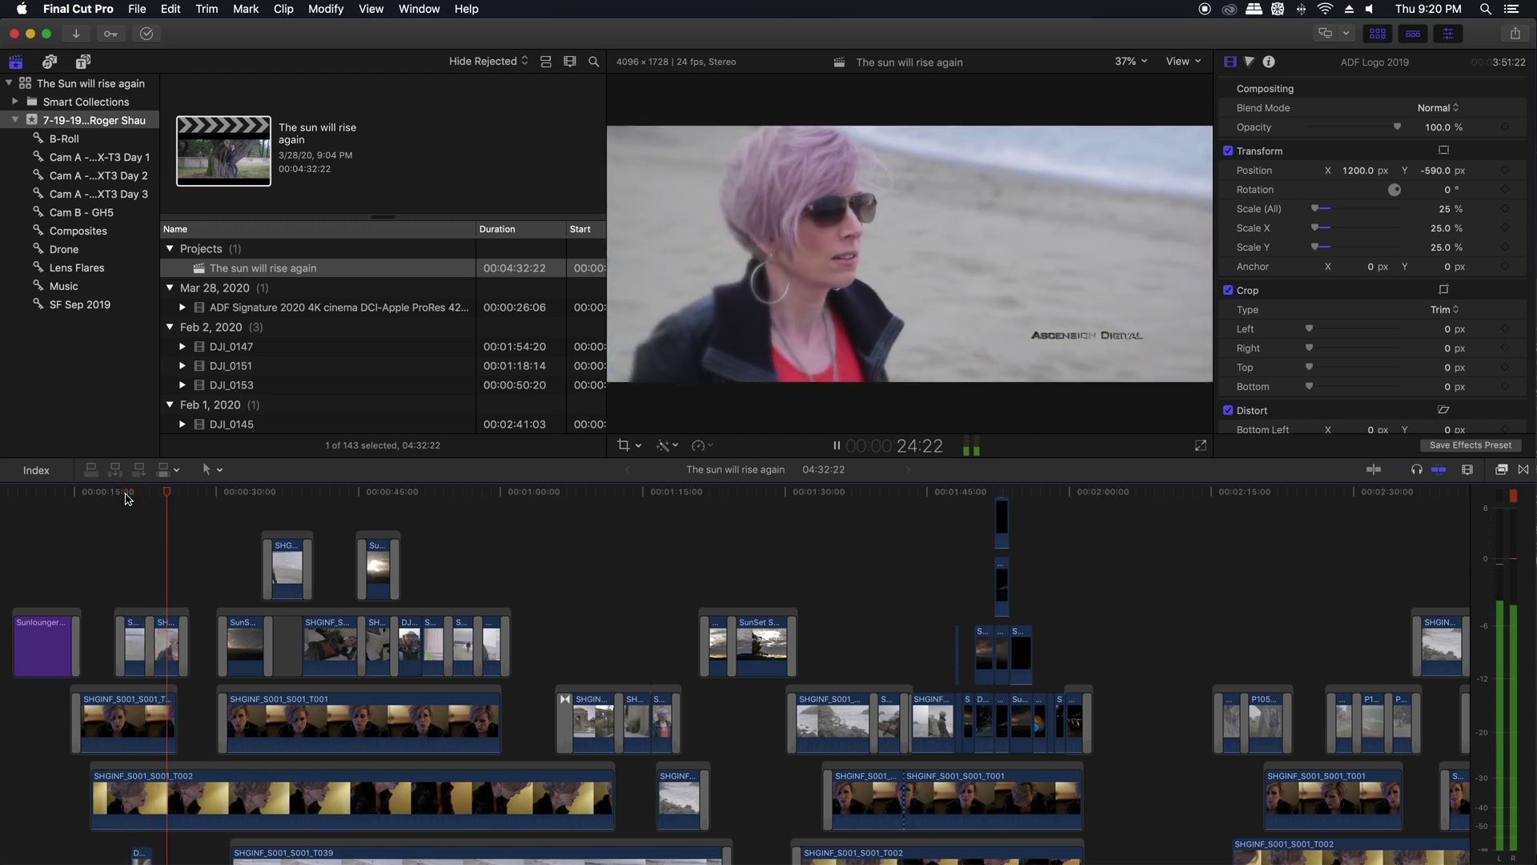
left_click(229, 494)
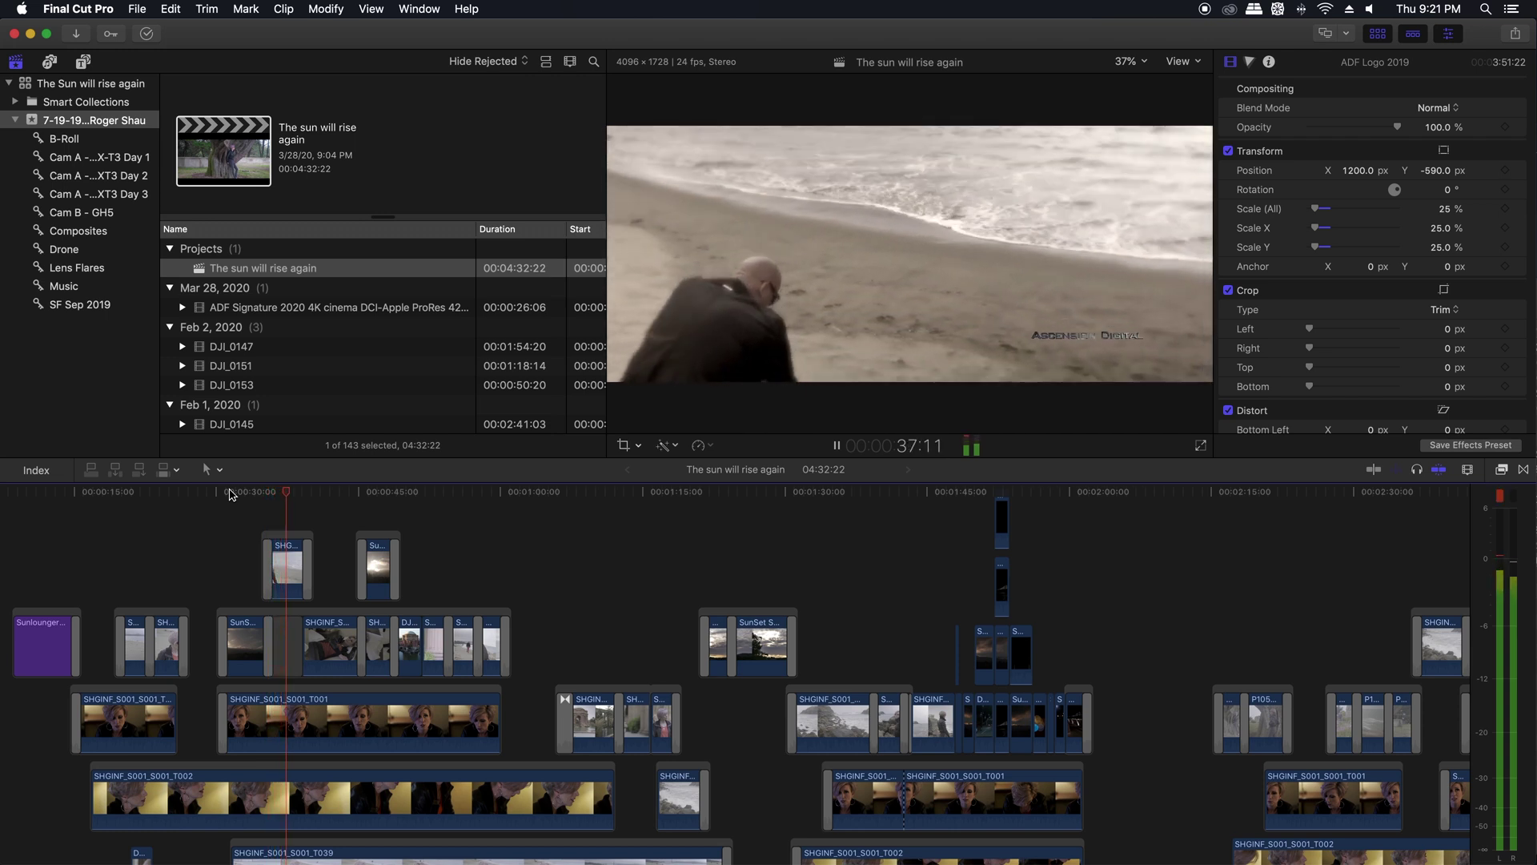
key("space")
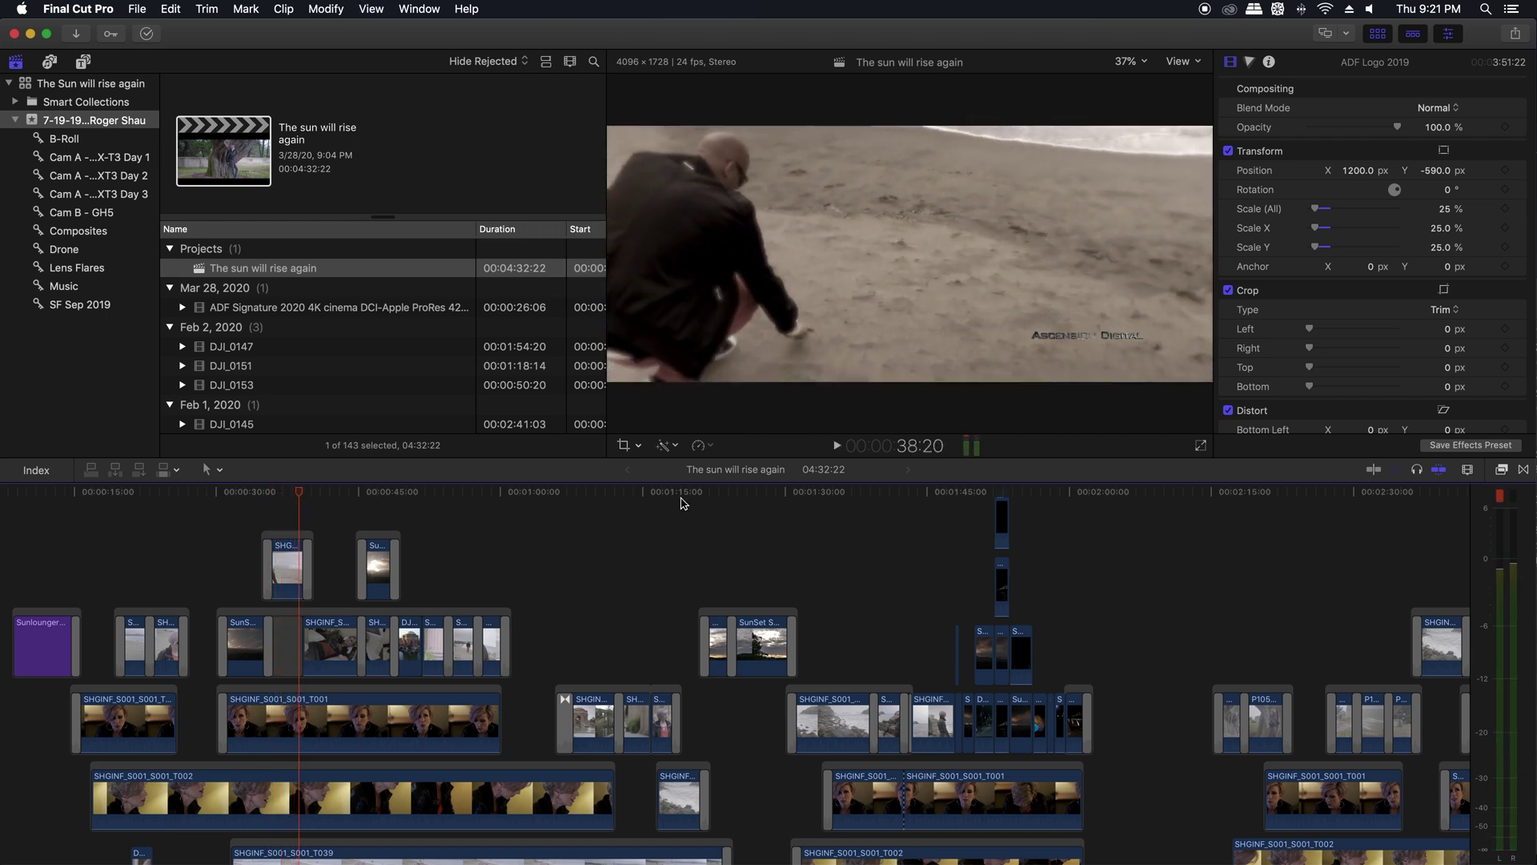
Play the multi-layer night bridge composite from about 1:50 and stop at 1:56:23.
left_click(979, 492)
key("space")
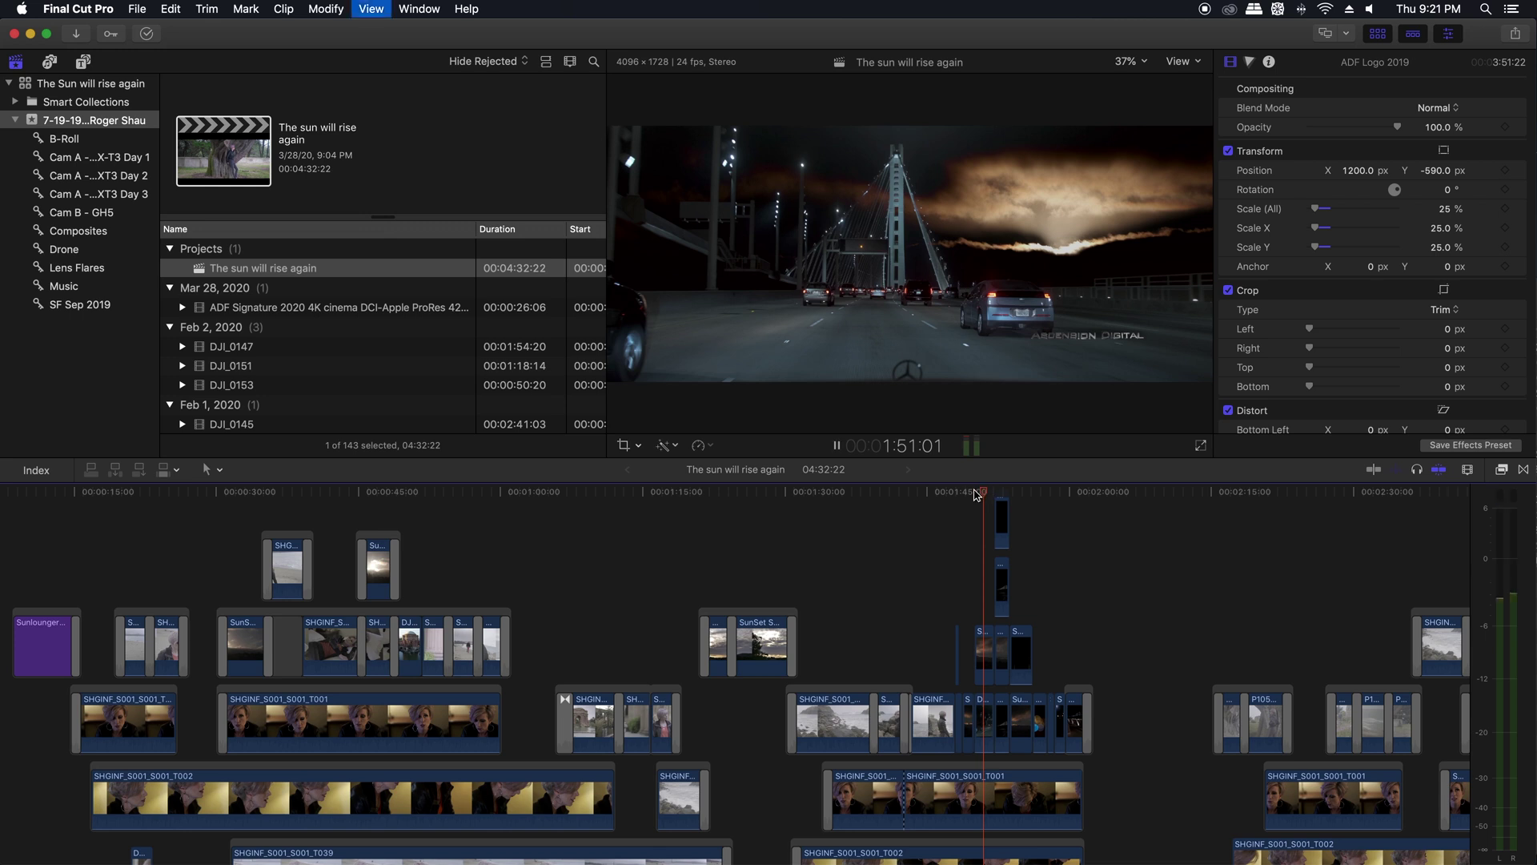
scroll(978, 494, "right", 5)
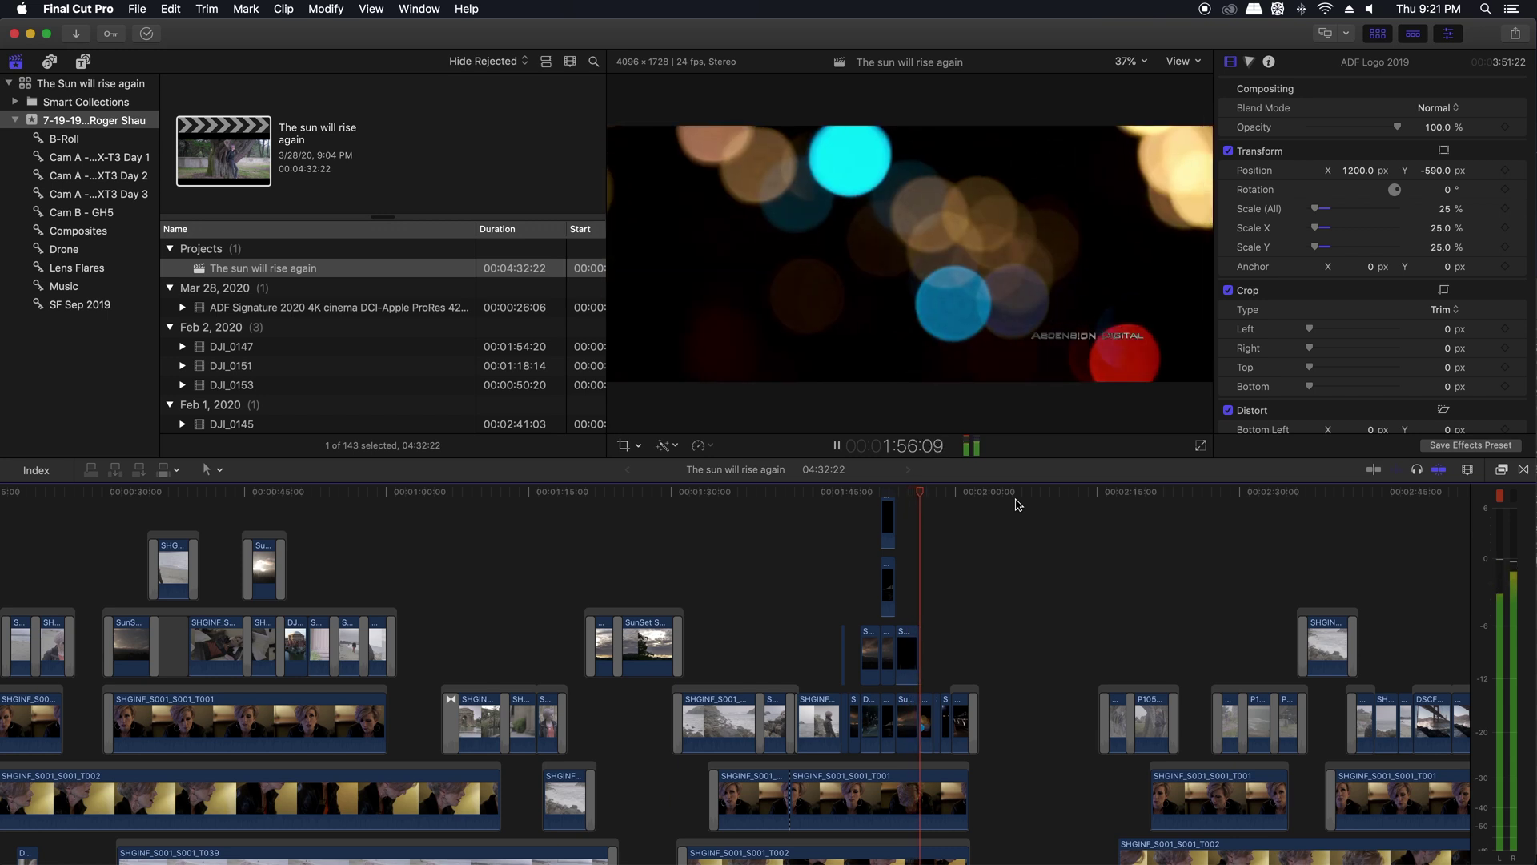
key("space")
Play the section from about 2:47 and stop at 3:04:01.
scroll(1080, 510, "right", 4)
scroll(1080, 510, "right", 10)
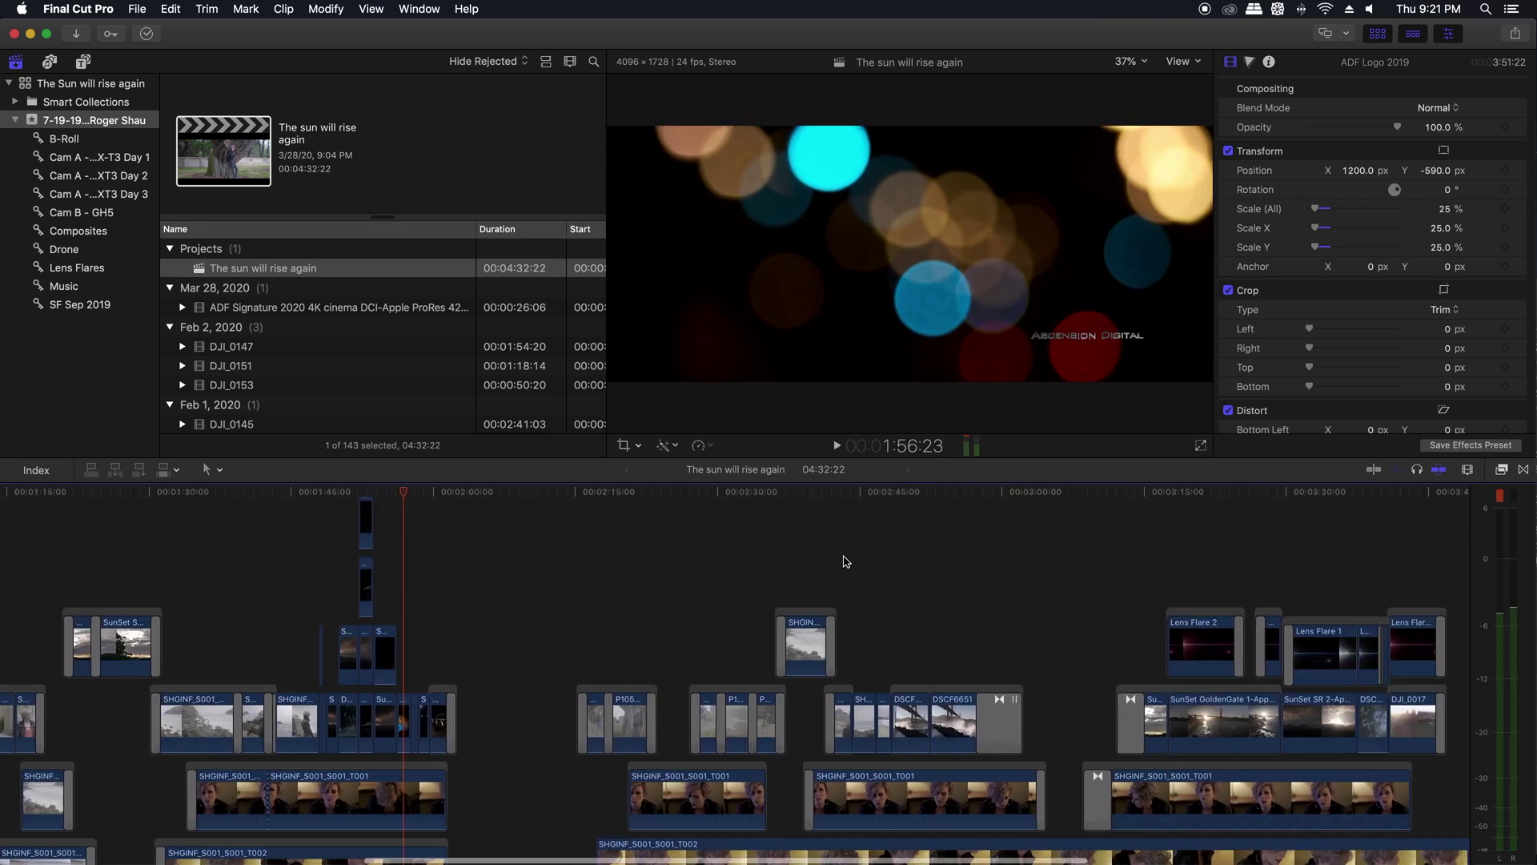
left_click(884, 494)
key("space")
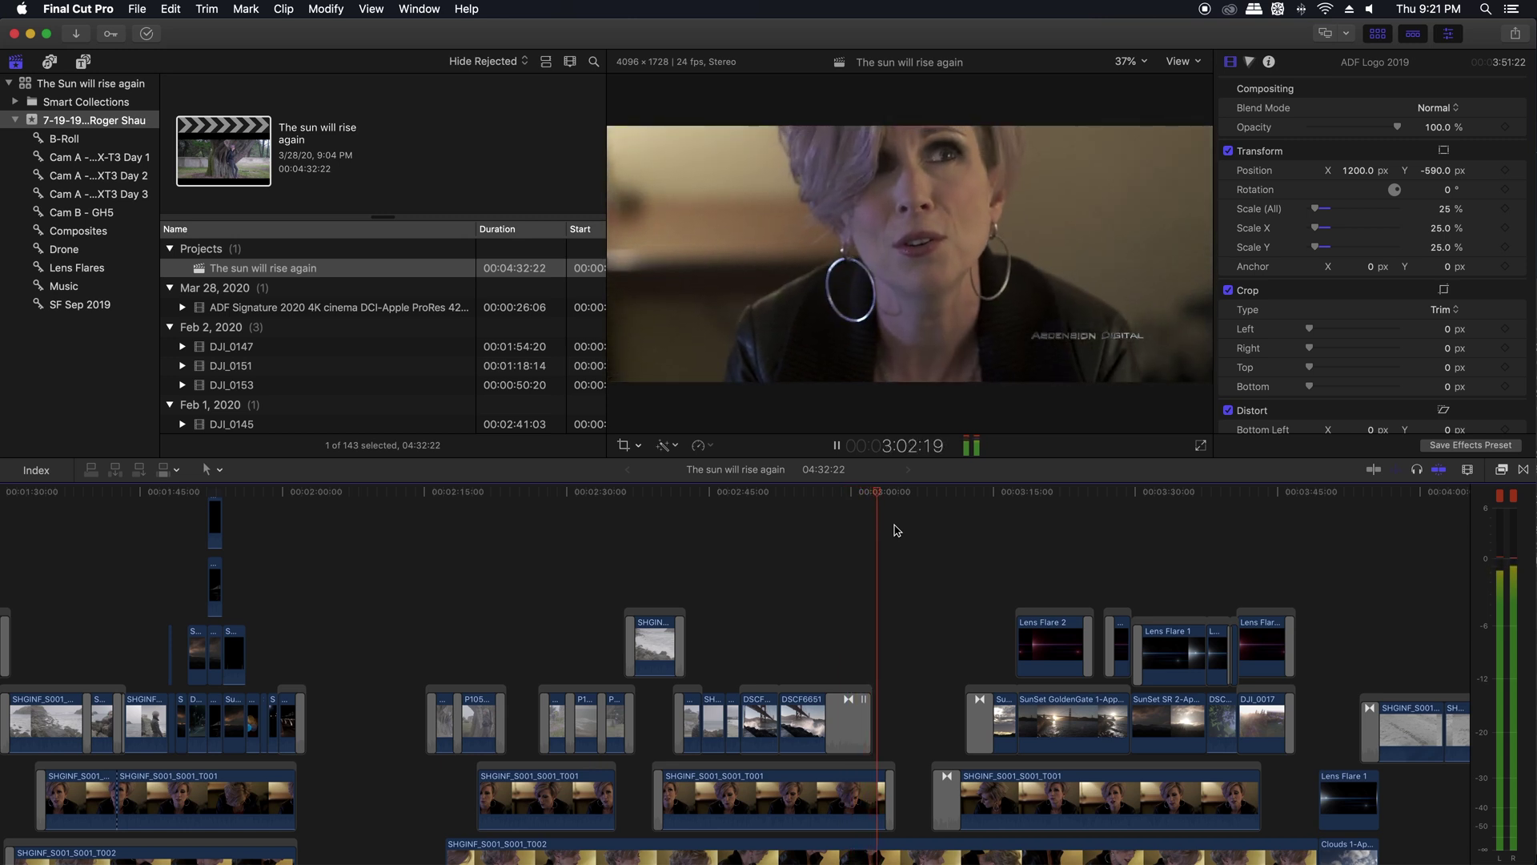
scroll(880, 529, "right", 5)
scroll(873, 527, "right", 1)
key("space")
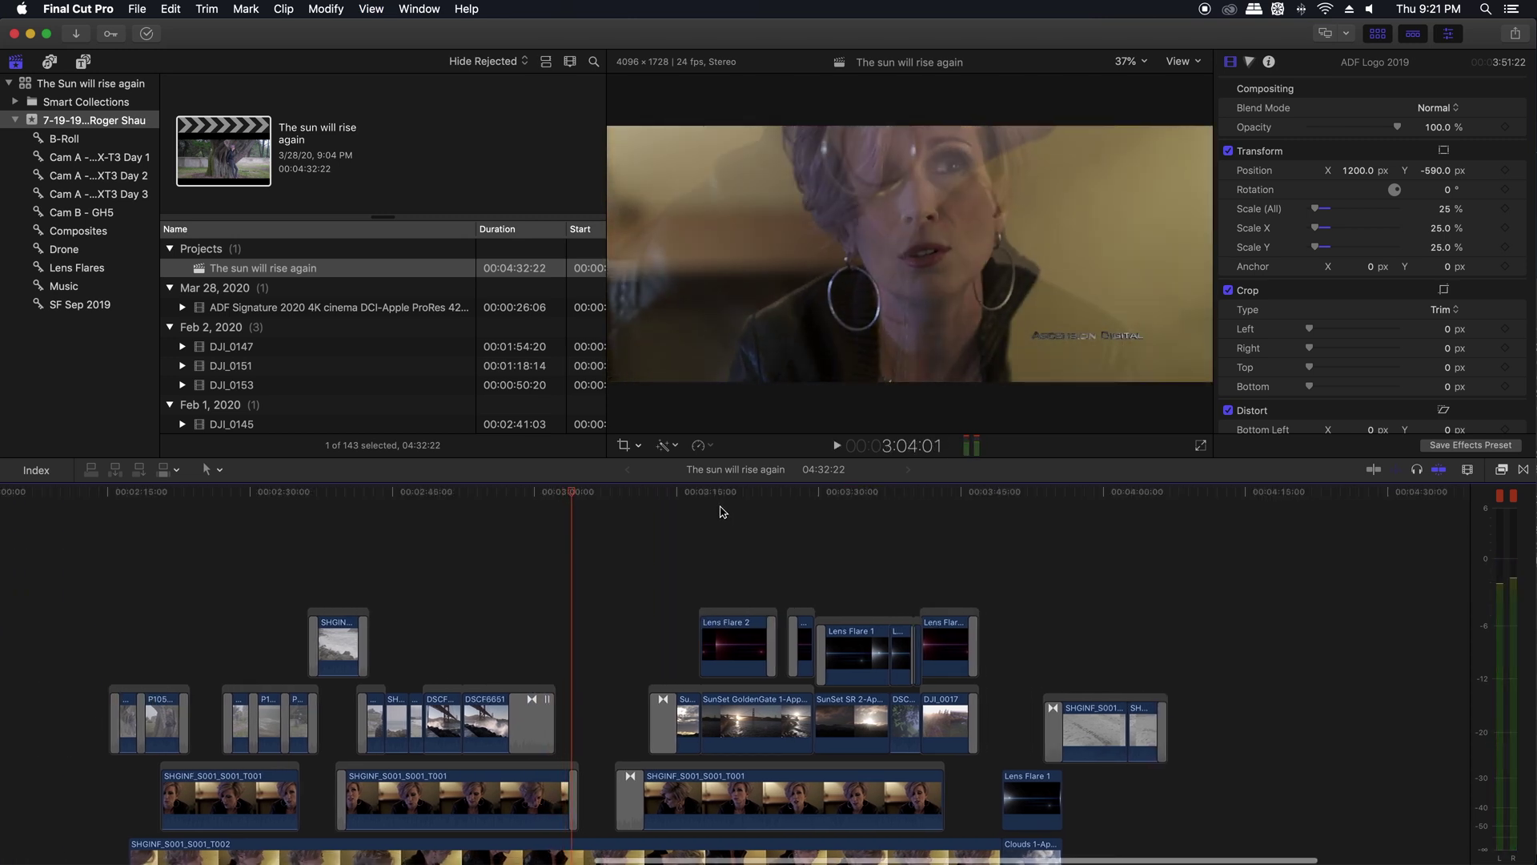
Select the Lens Flare 2 clip above the Golden Gate sunset and play the passage from 3:17:14.
left_click_drag(723, 511, 702, 500)
left_click(734, 647)
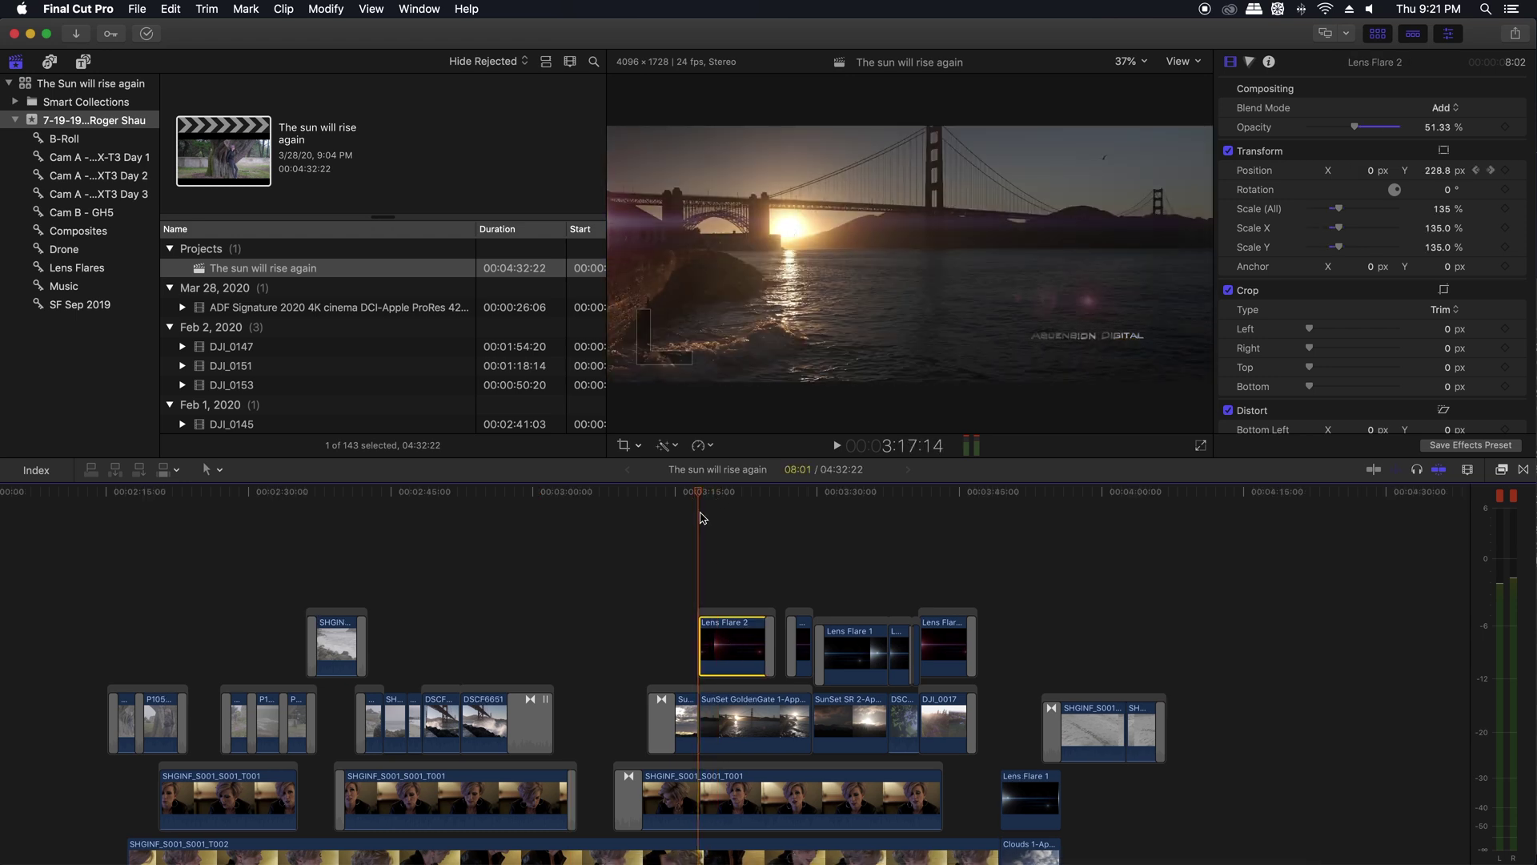
key("space")
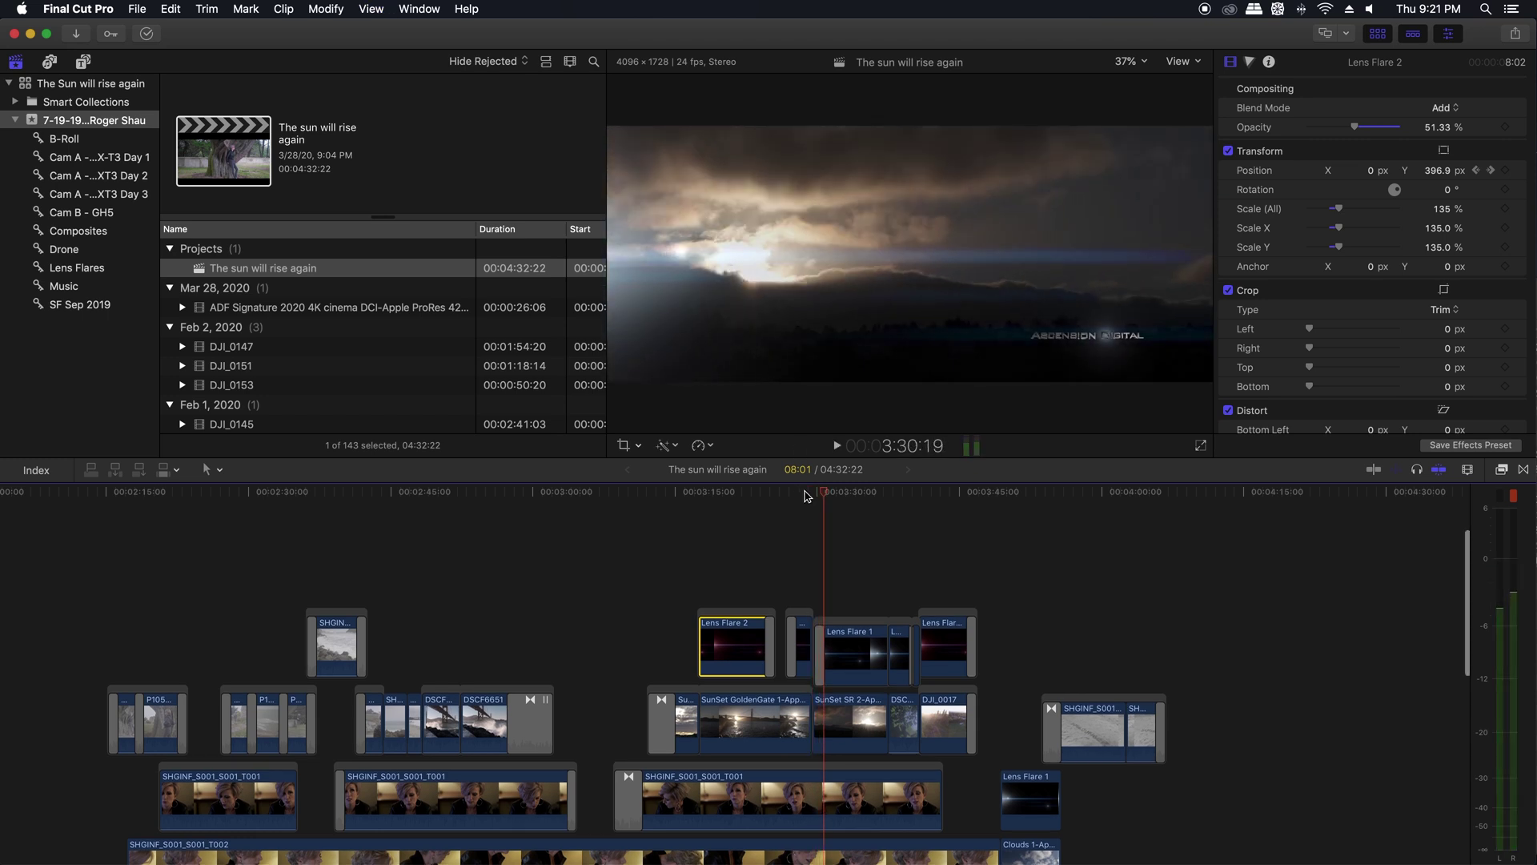
Play the lens flare passages from about 3:27 onward and park the playhead on the drone shot at 3:42:02.
mouse_move(800, 492)
left_mouse_down()
mouse_move(767, 498)
mouse_move(791, 498)
left_mouse_up()
key("space")
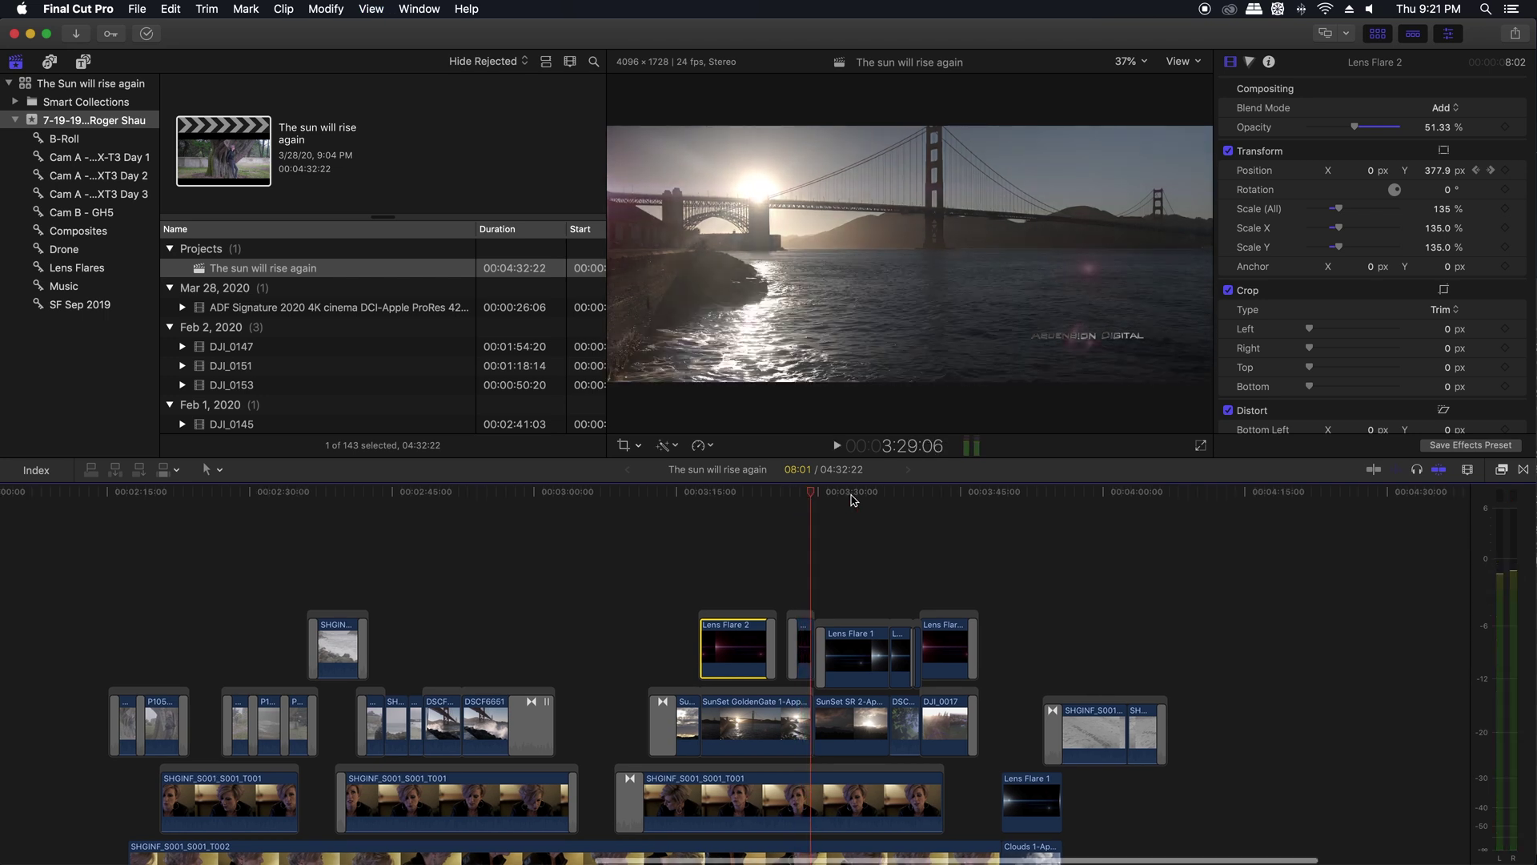
key("space")
key("space")
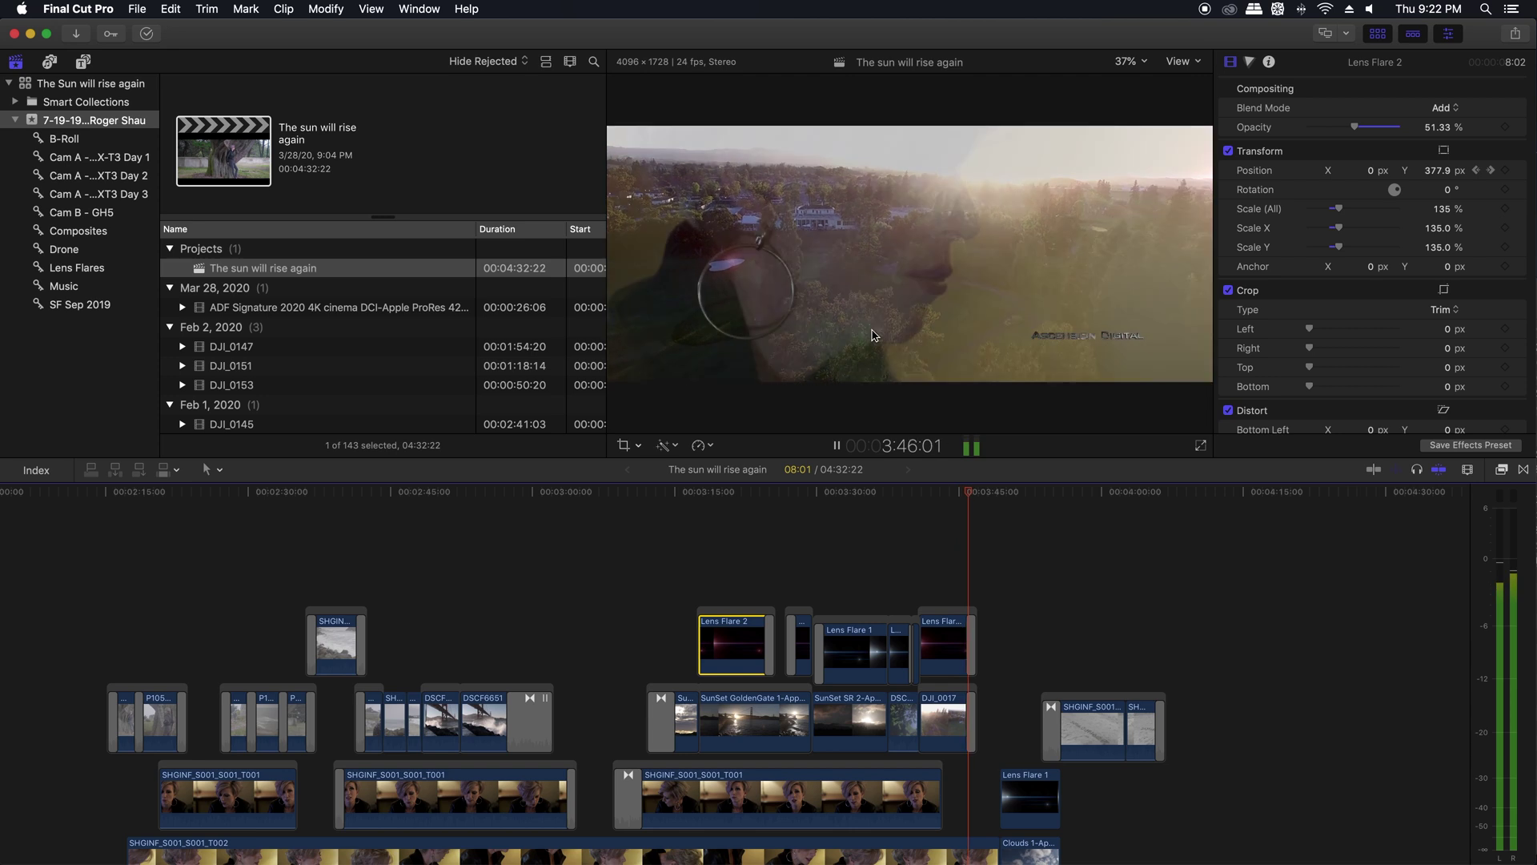
left_click(930, 520)
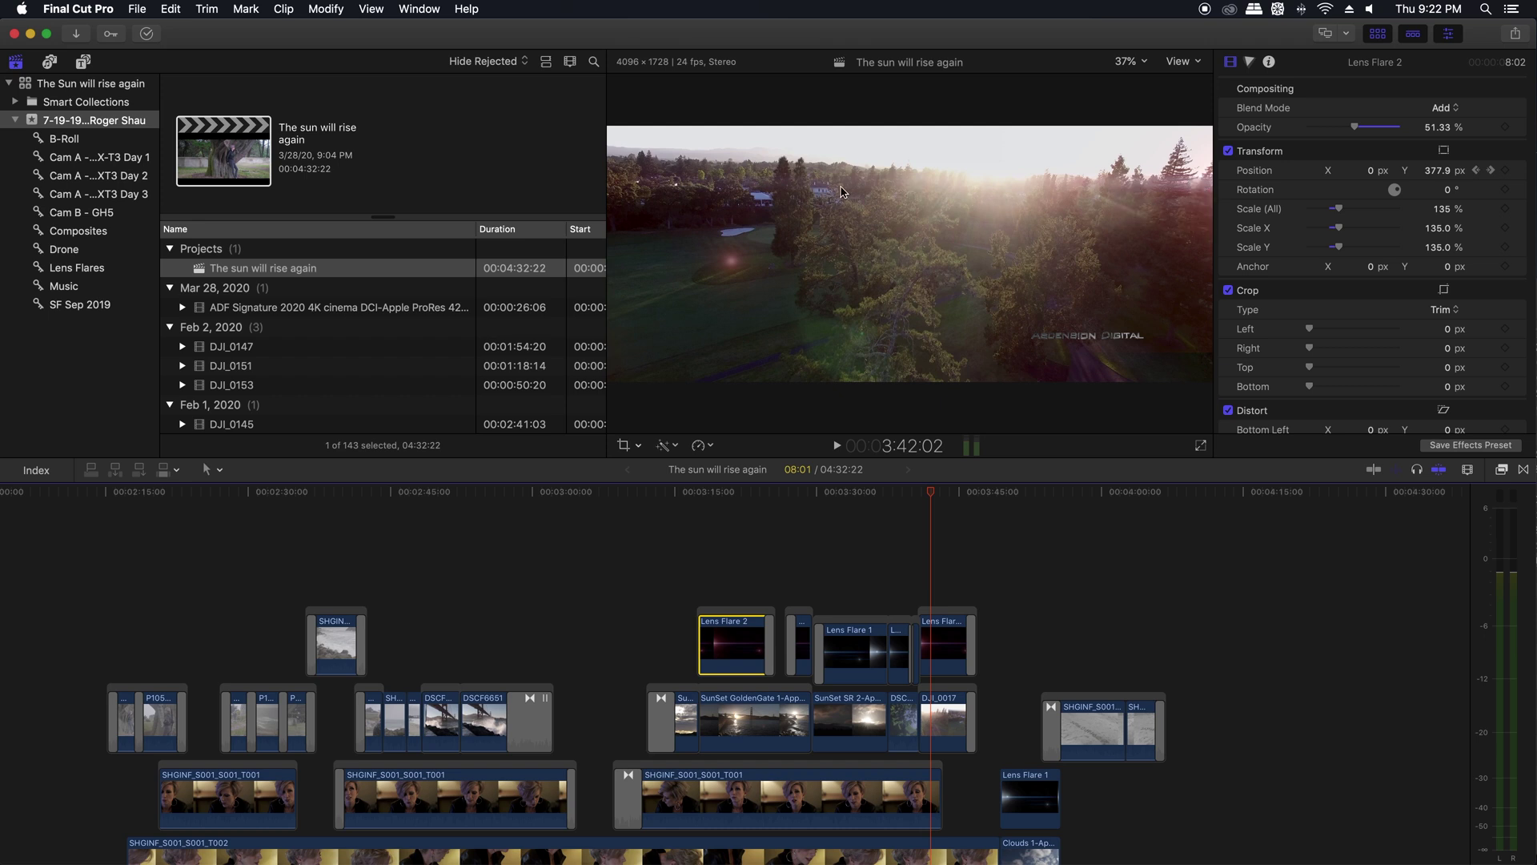
Return to the opening section and view the frames at 16:21 and 38:02.
scroll(1047, 570, "left", 15)
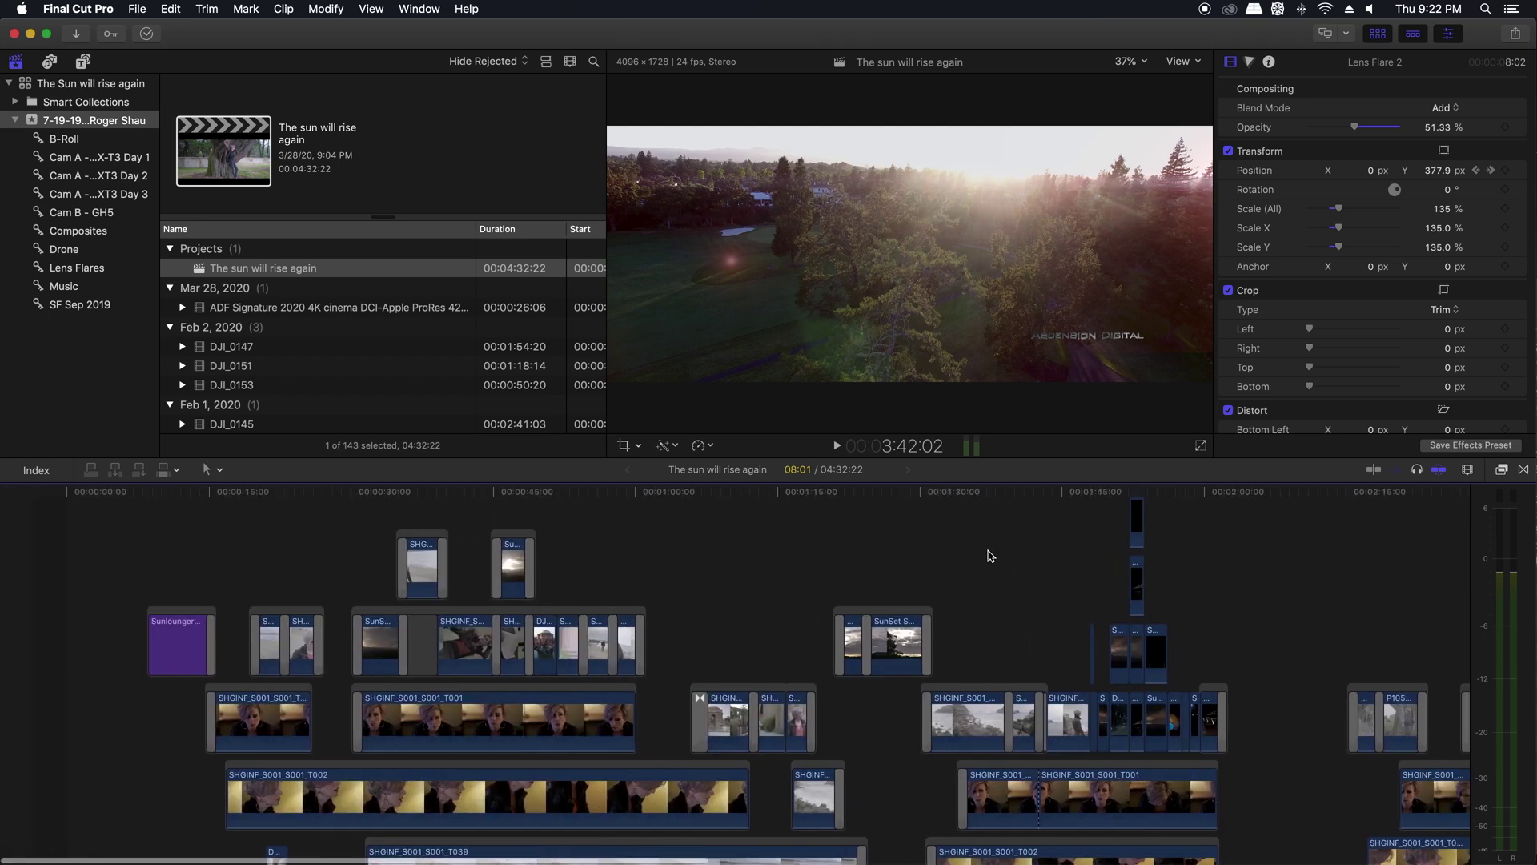
left_click(193, 496)
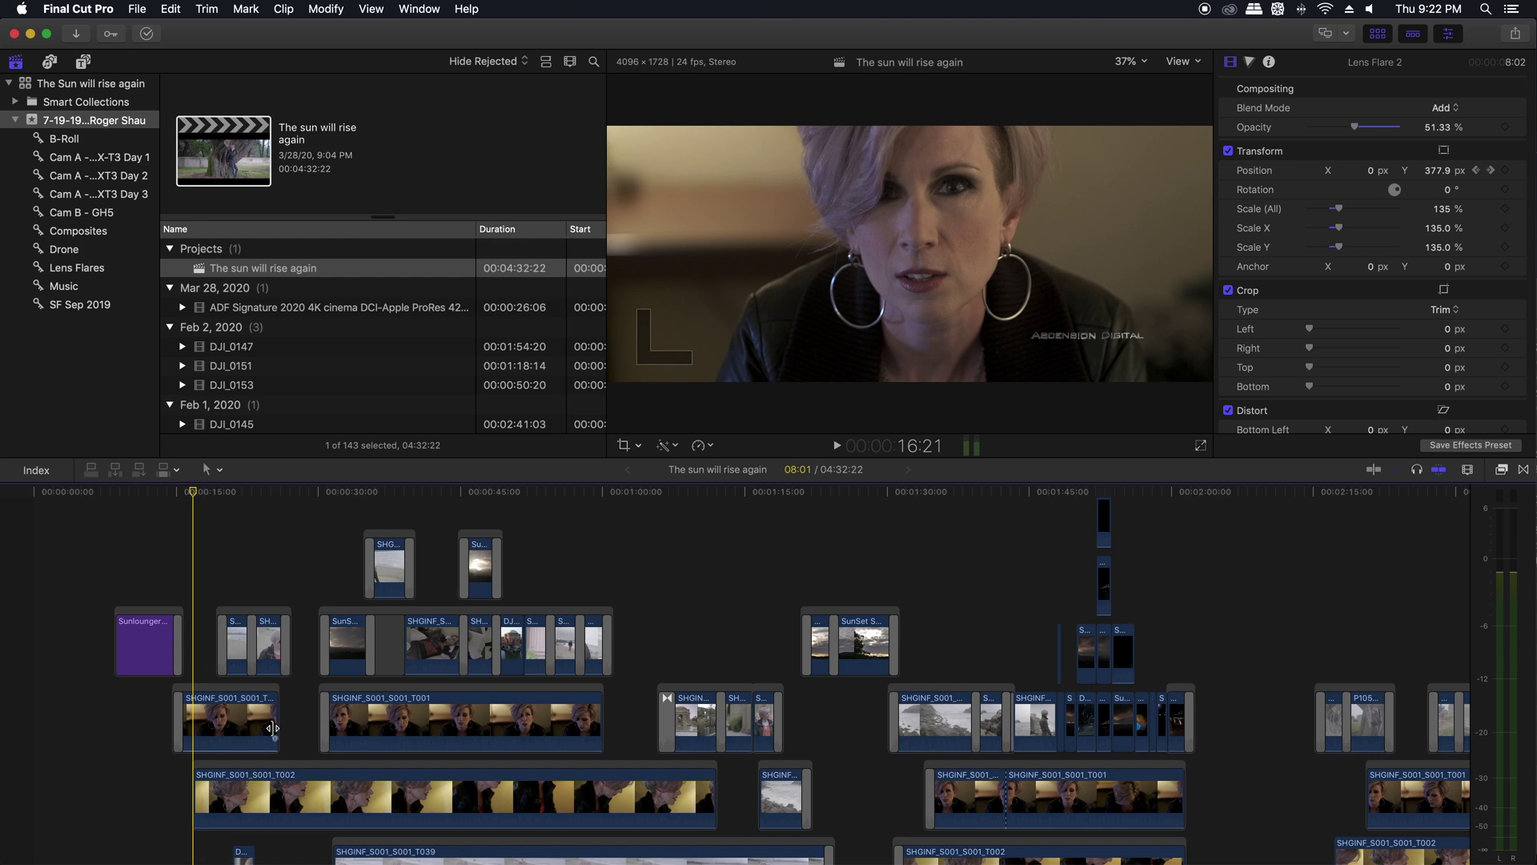
left_click(405, 496)
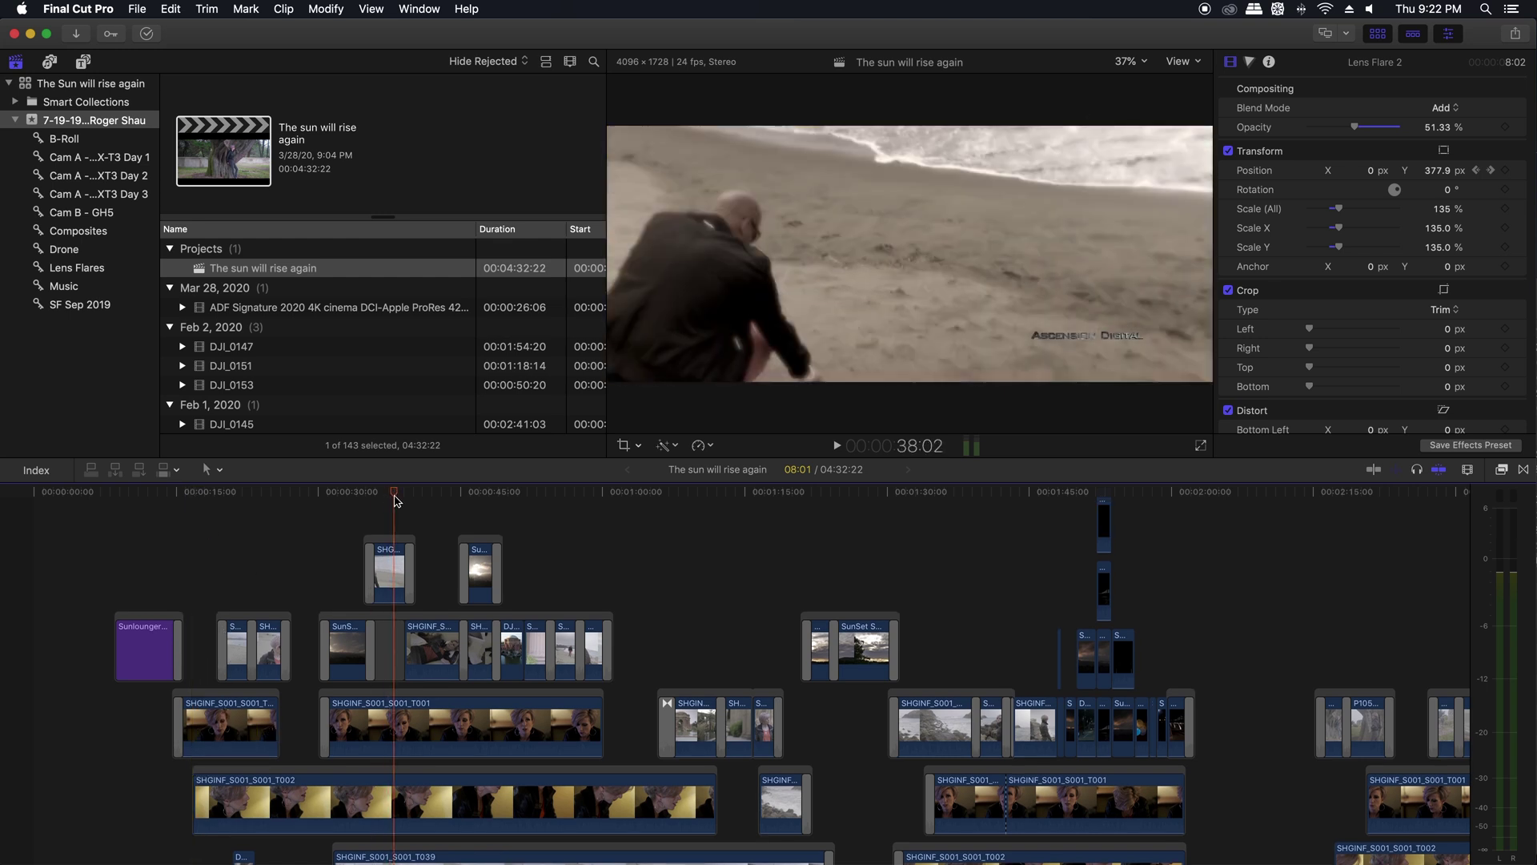
Park the playhead at 33:06, select the SunSet SR 2 clip and view its Blend Mode options without changing them.
left_click(329, 499)
left_click(349, 496)
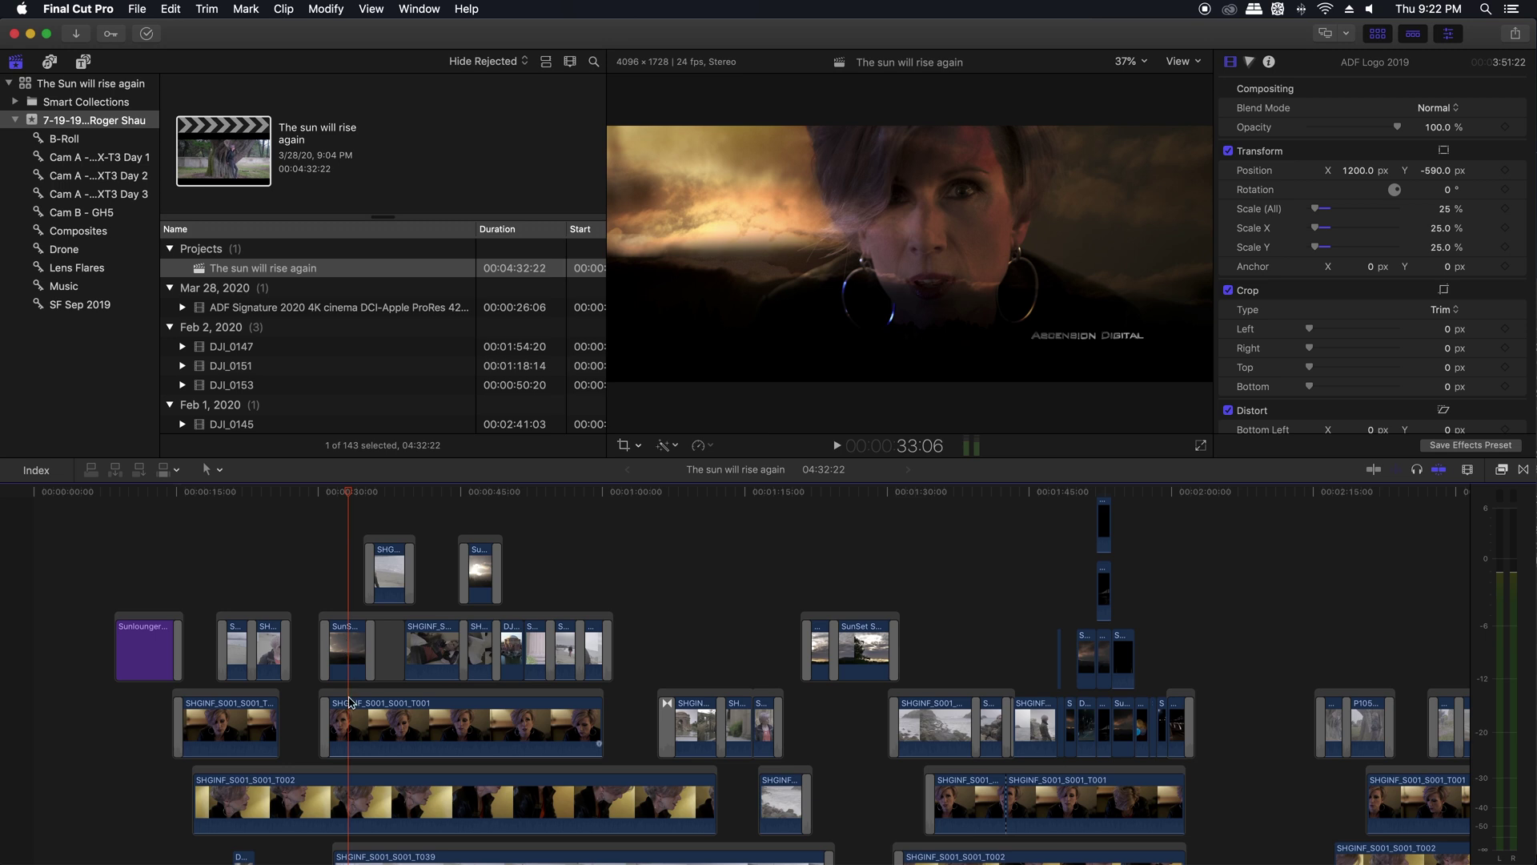
left_click(353, 644)
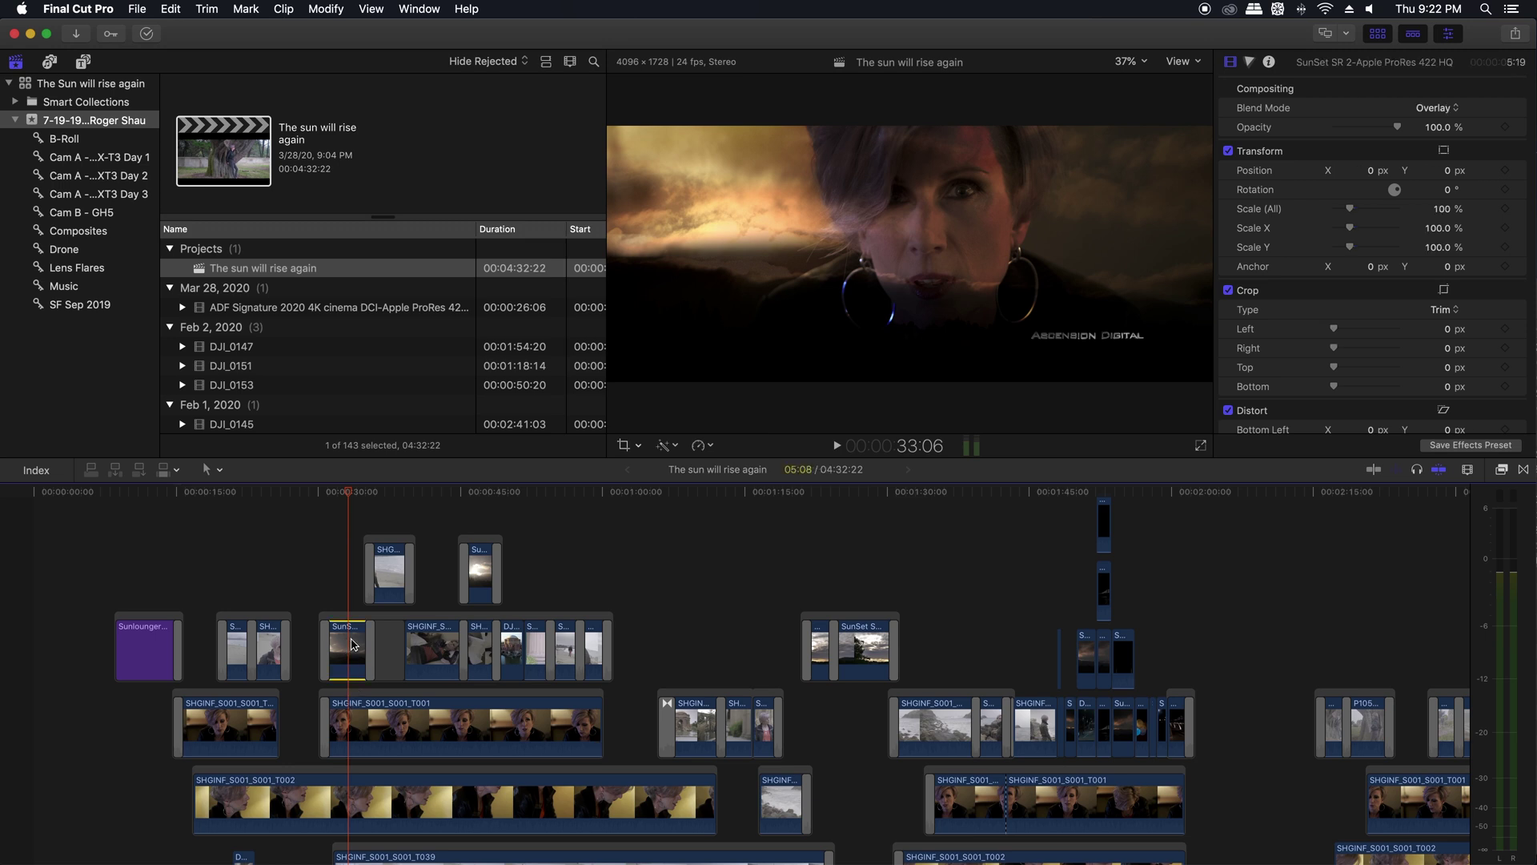
left_click(1432, 112)
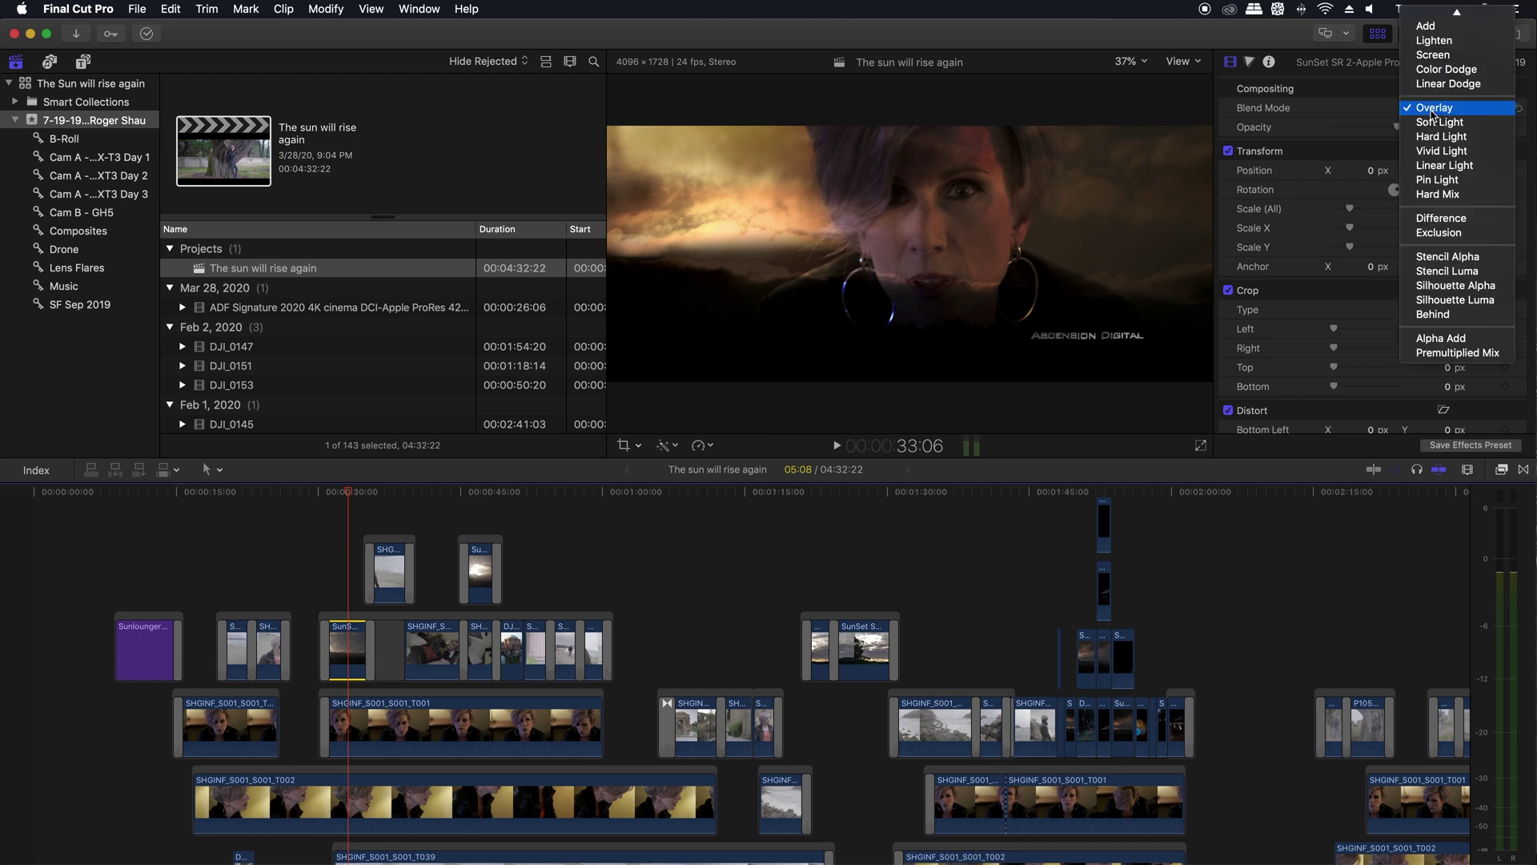
left_click(941, 250)
Play the beach passage from about 36 seconds and stop at 38:06.
left_click(376, 494)
key("space")
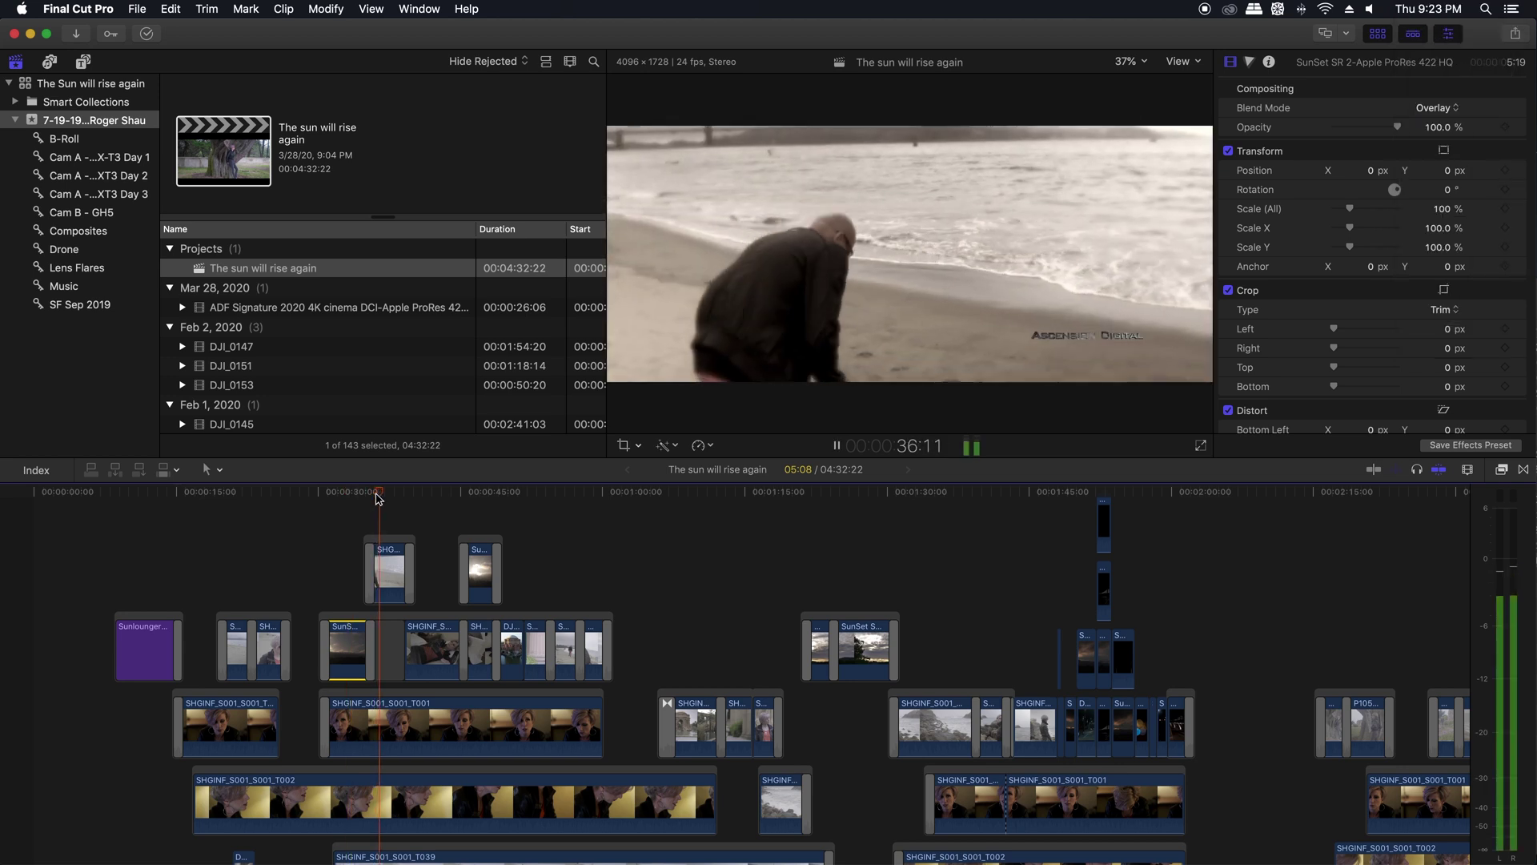
key("space")
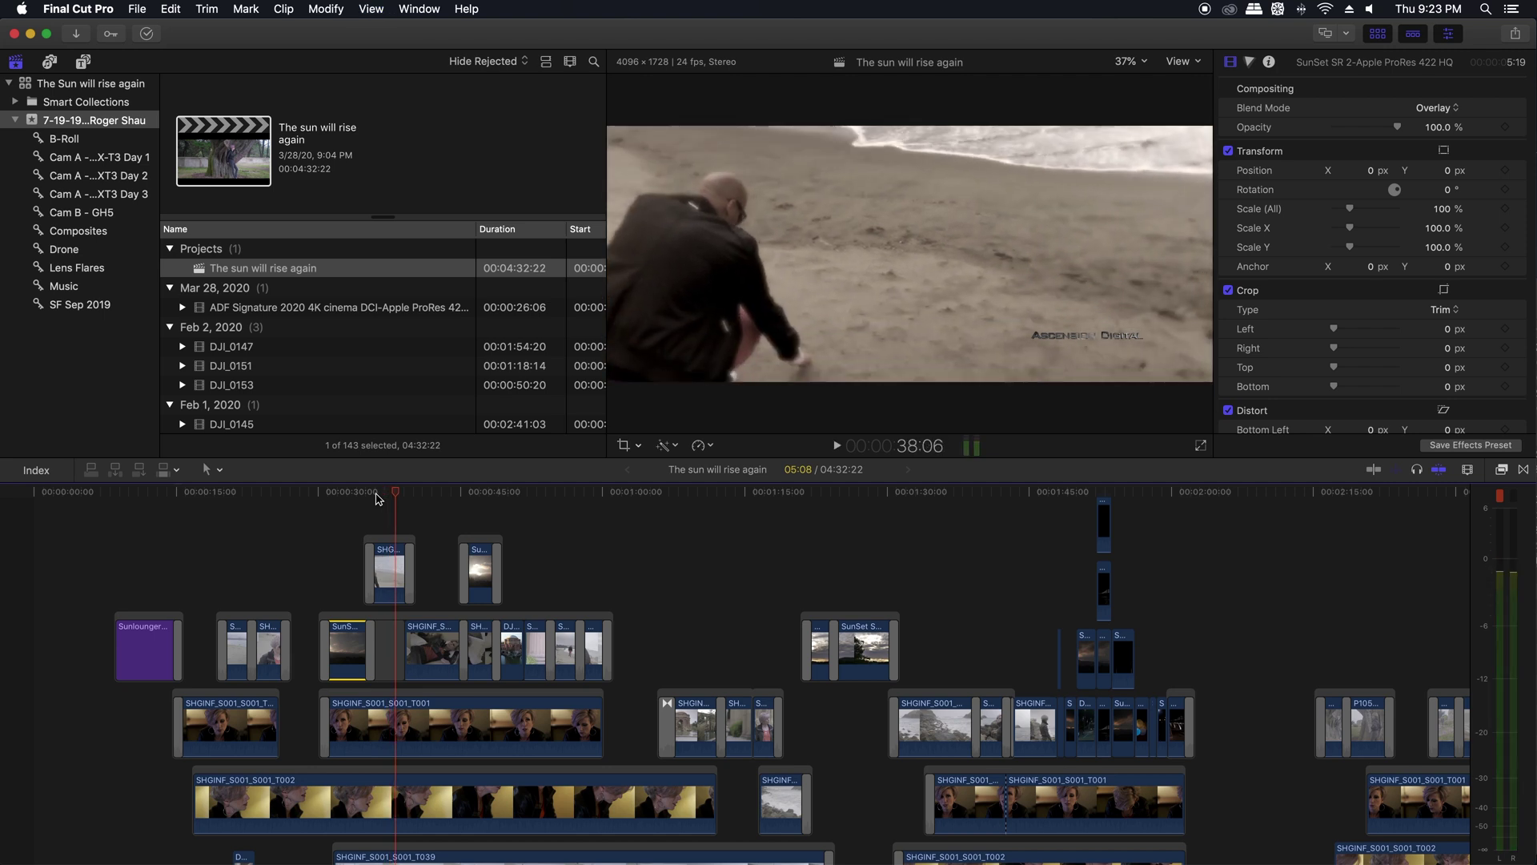
Park the playhead at 36:02 and select the beach clip above it to view its mLut effect settings.
key("super+z")
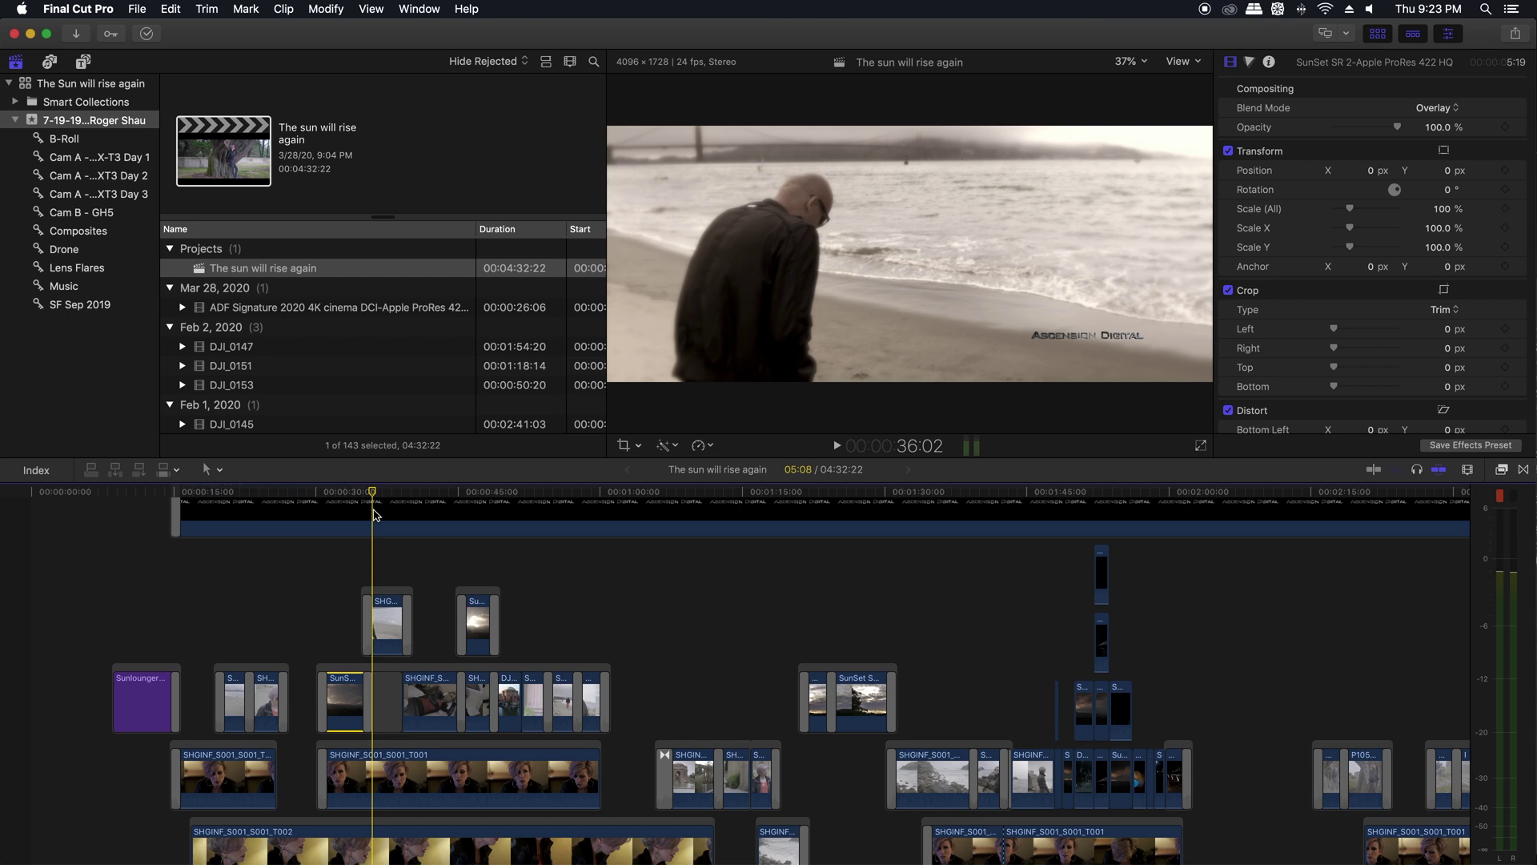
scroll(374, 515, "down", 2)
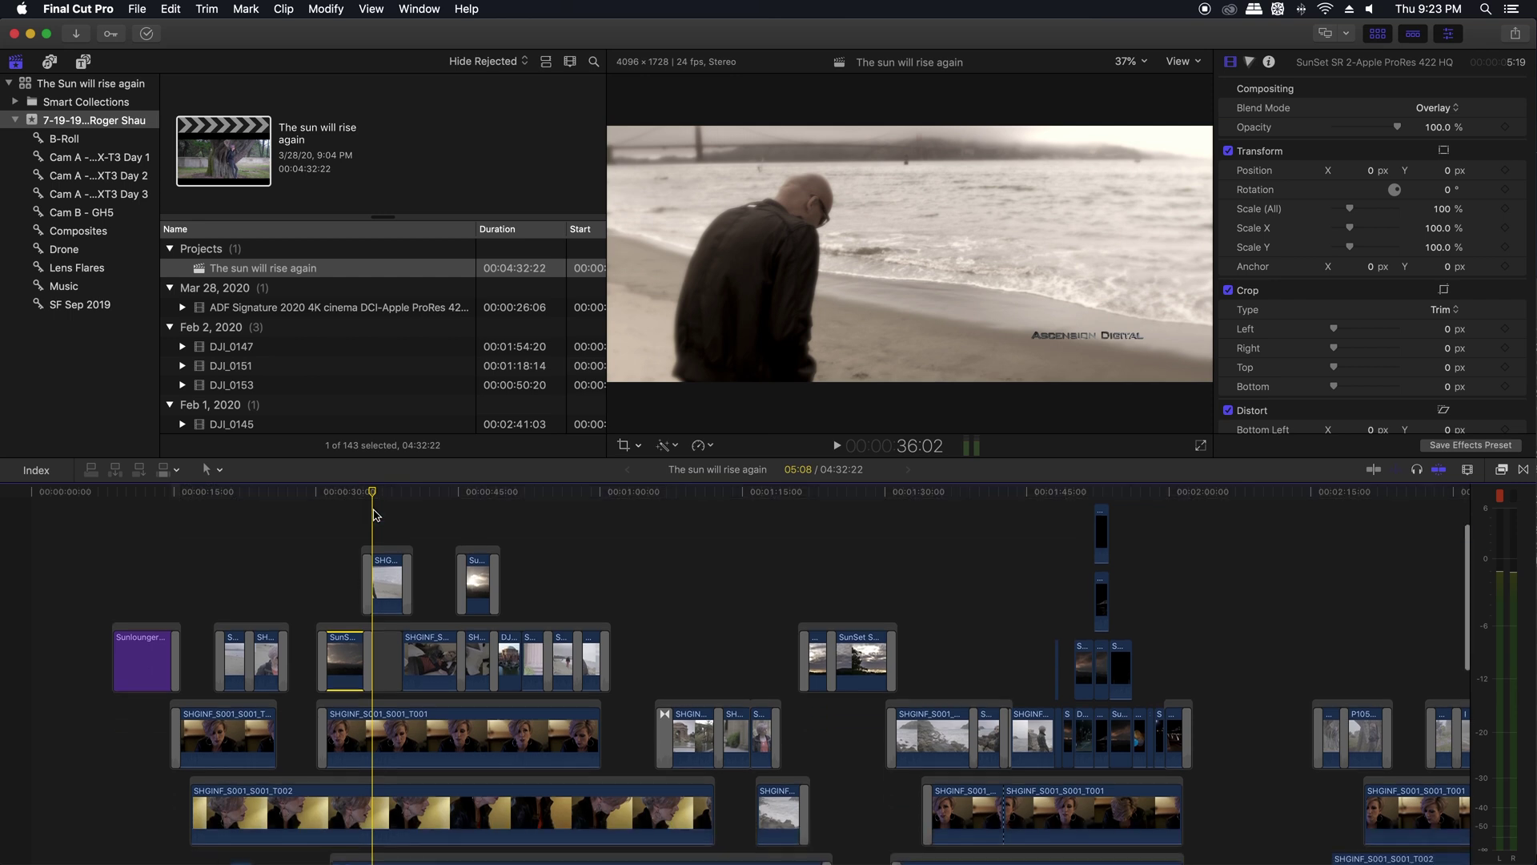
left_click(387, 577)
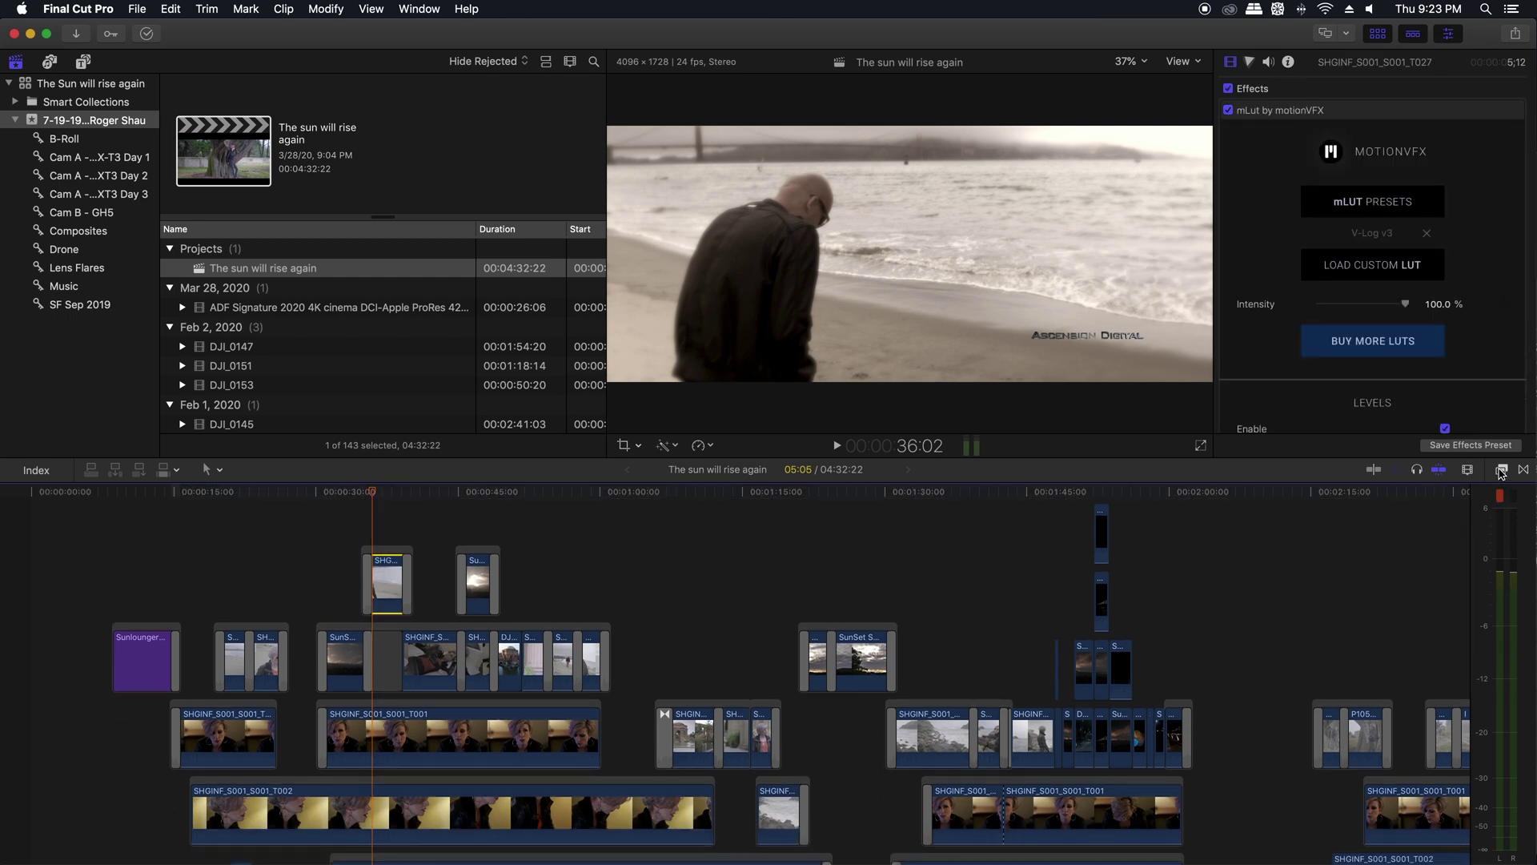
Show the effects library and browse its Color category down to Color Wheels, Custom LUT and Tint.
left_click(1501, 471)
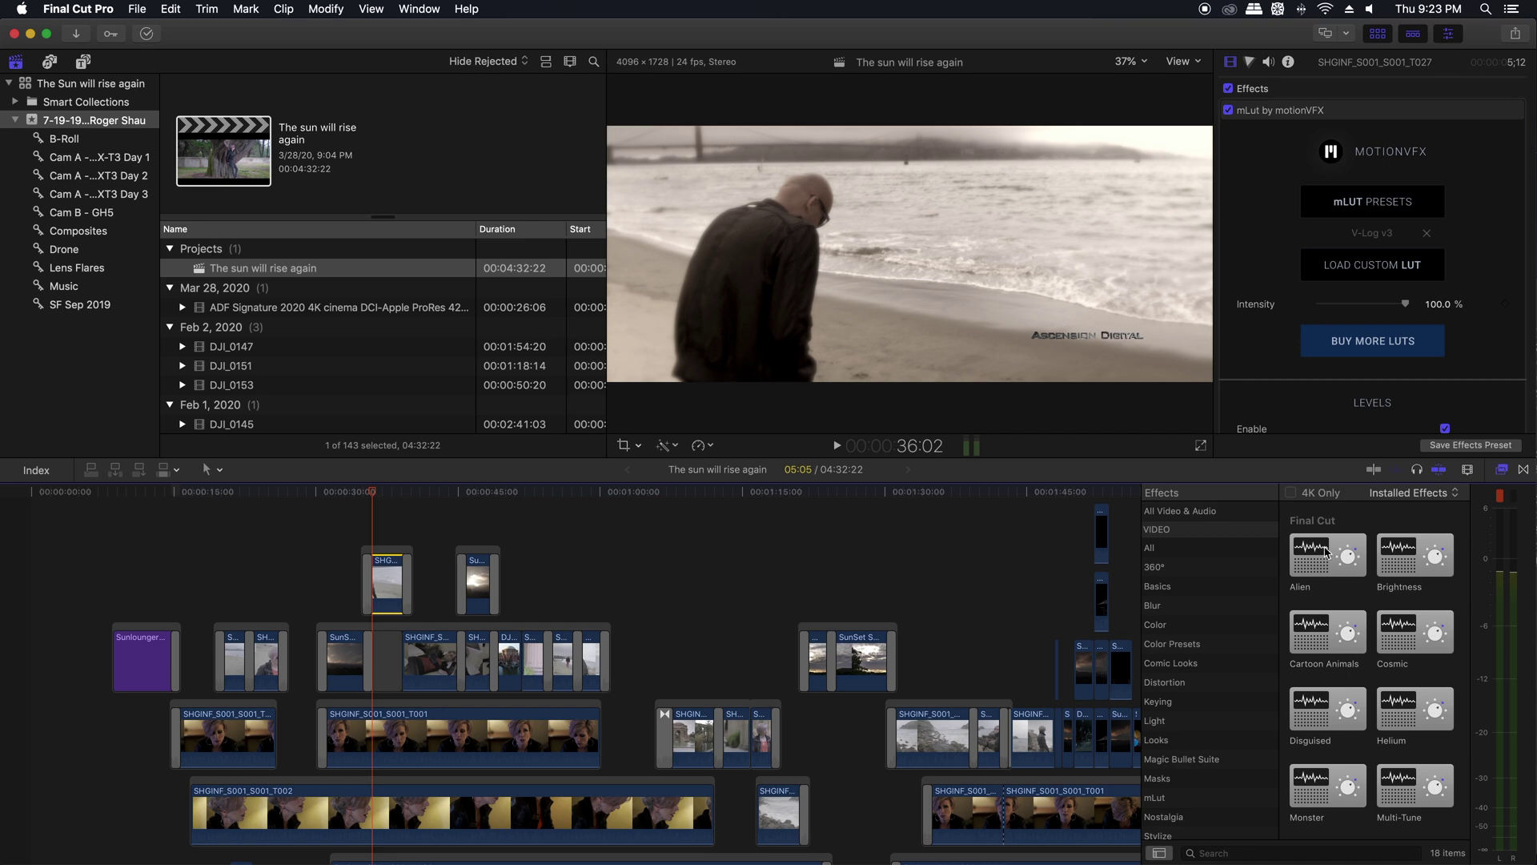
scroll(1137, 608, "up", 3)
left_click(1161, 625)
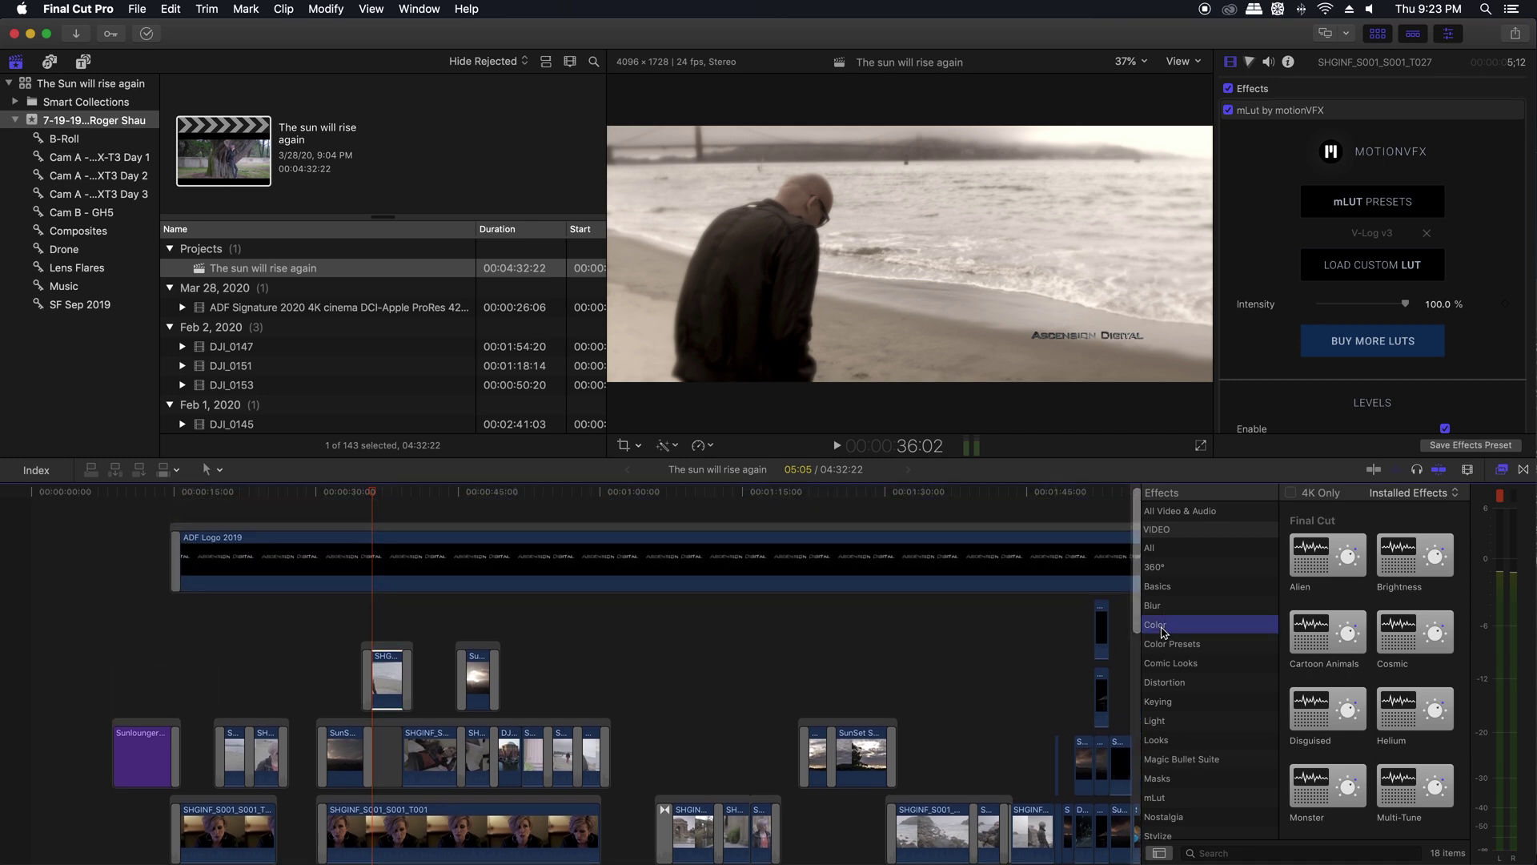
scroll(1381, 633, "down", 4)
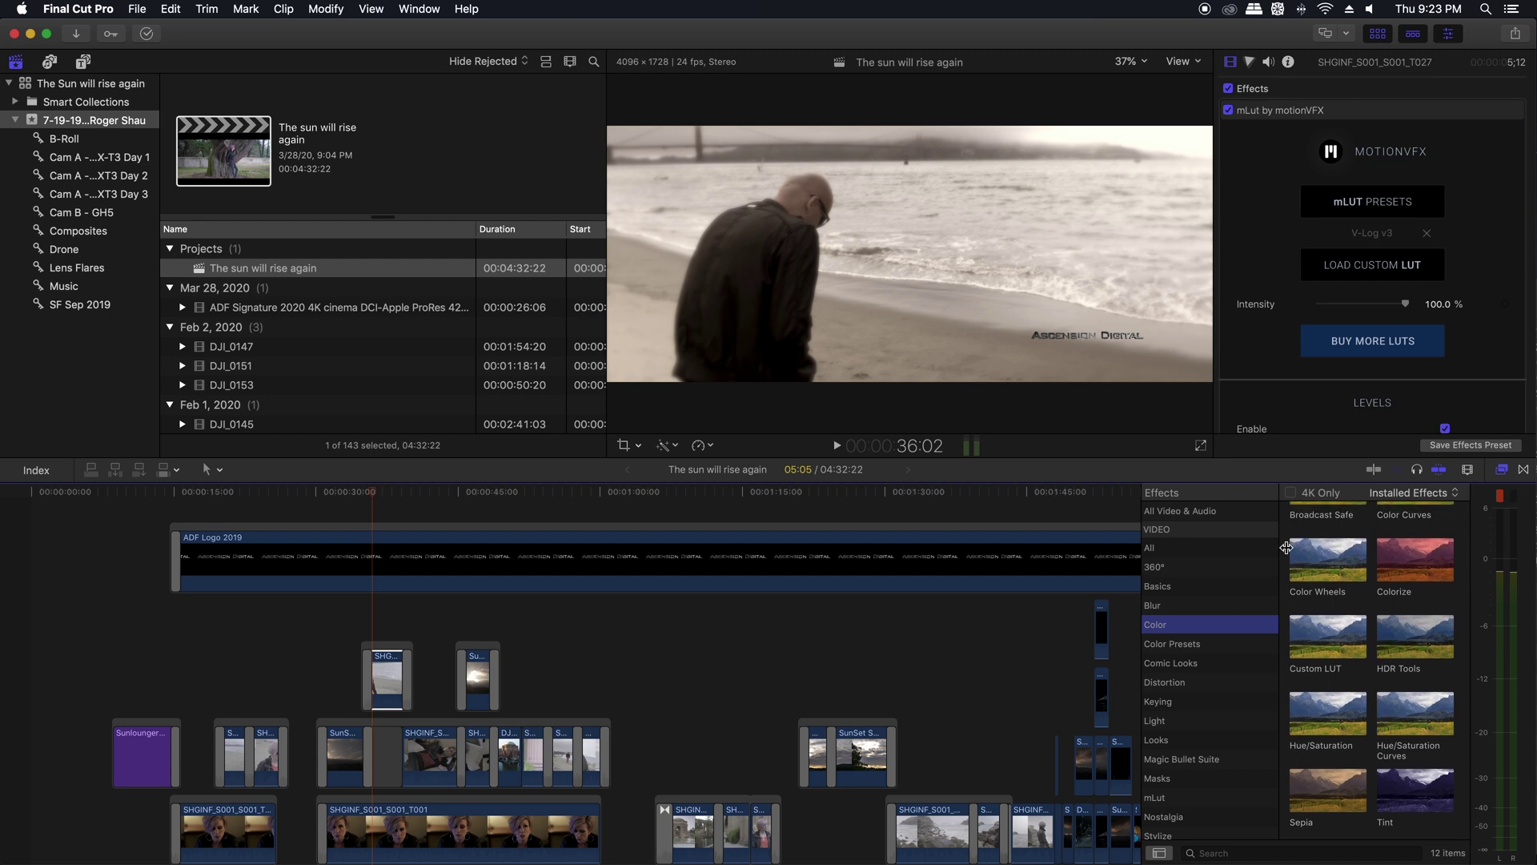
View the beach clip's Color Board exposure settings and check its luma levels briefly in the video scopes.
left_click(1251, 63)
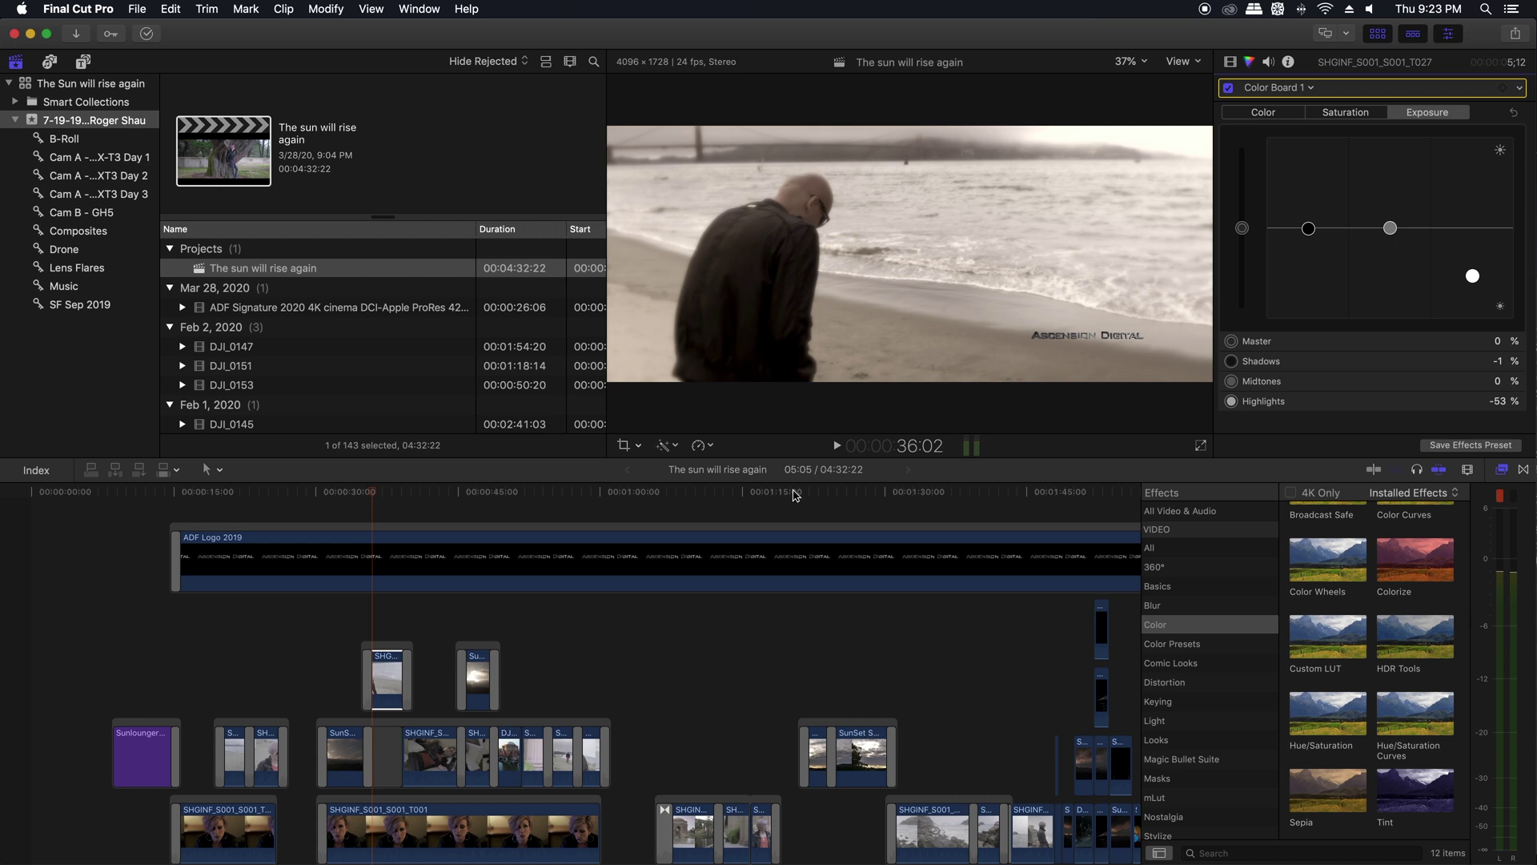
left_click(391, 676)
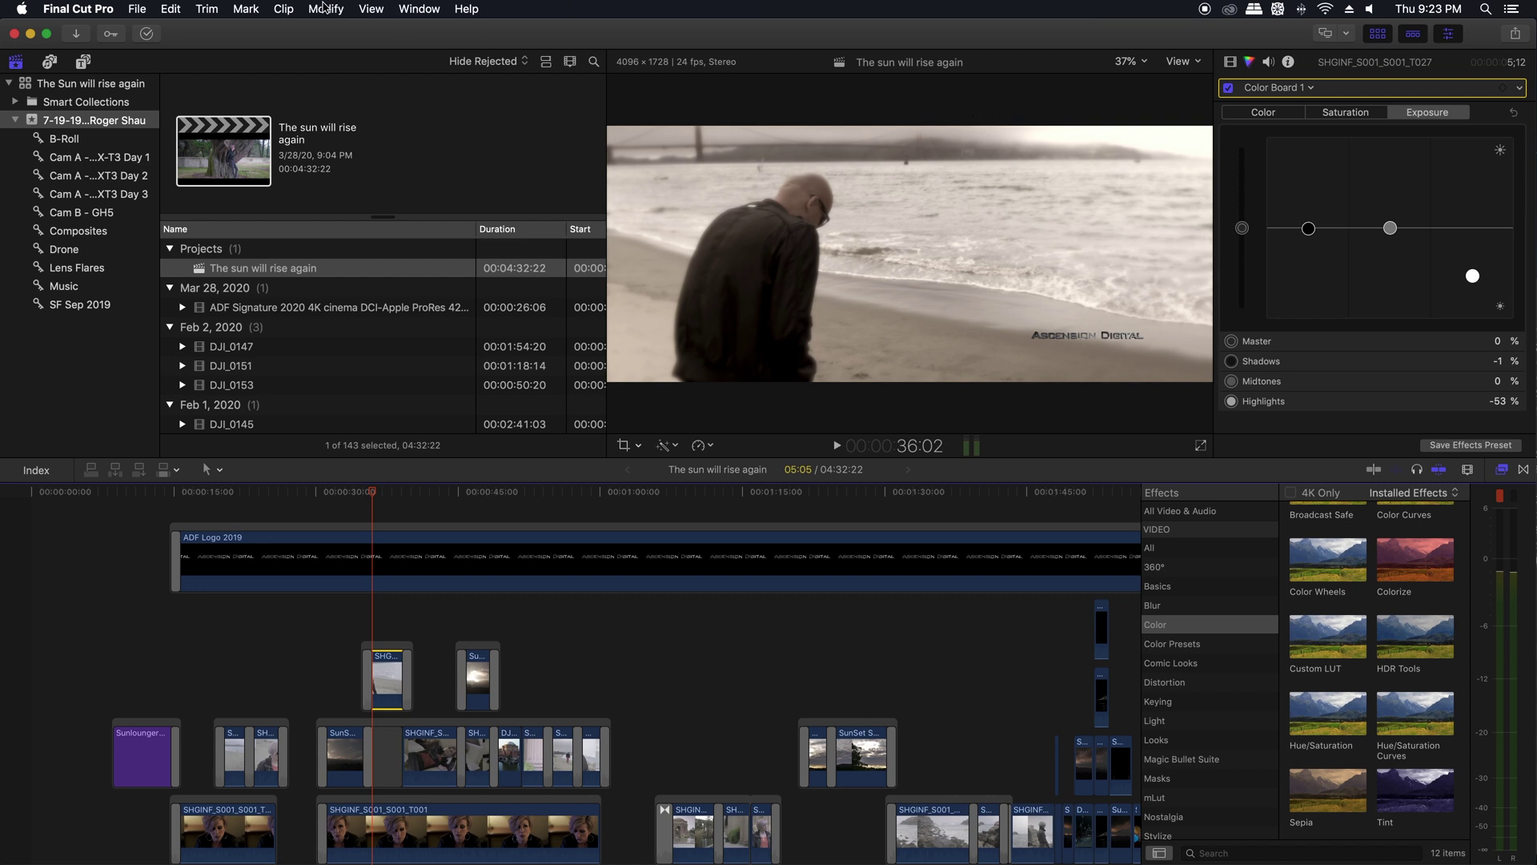
key("super+7")
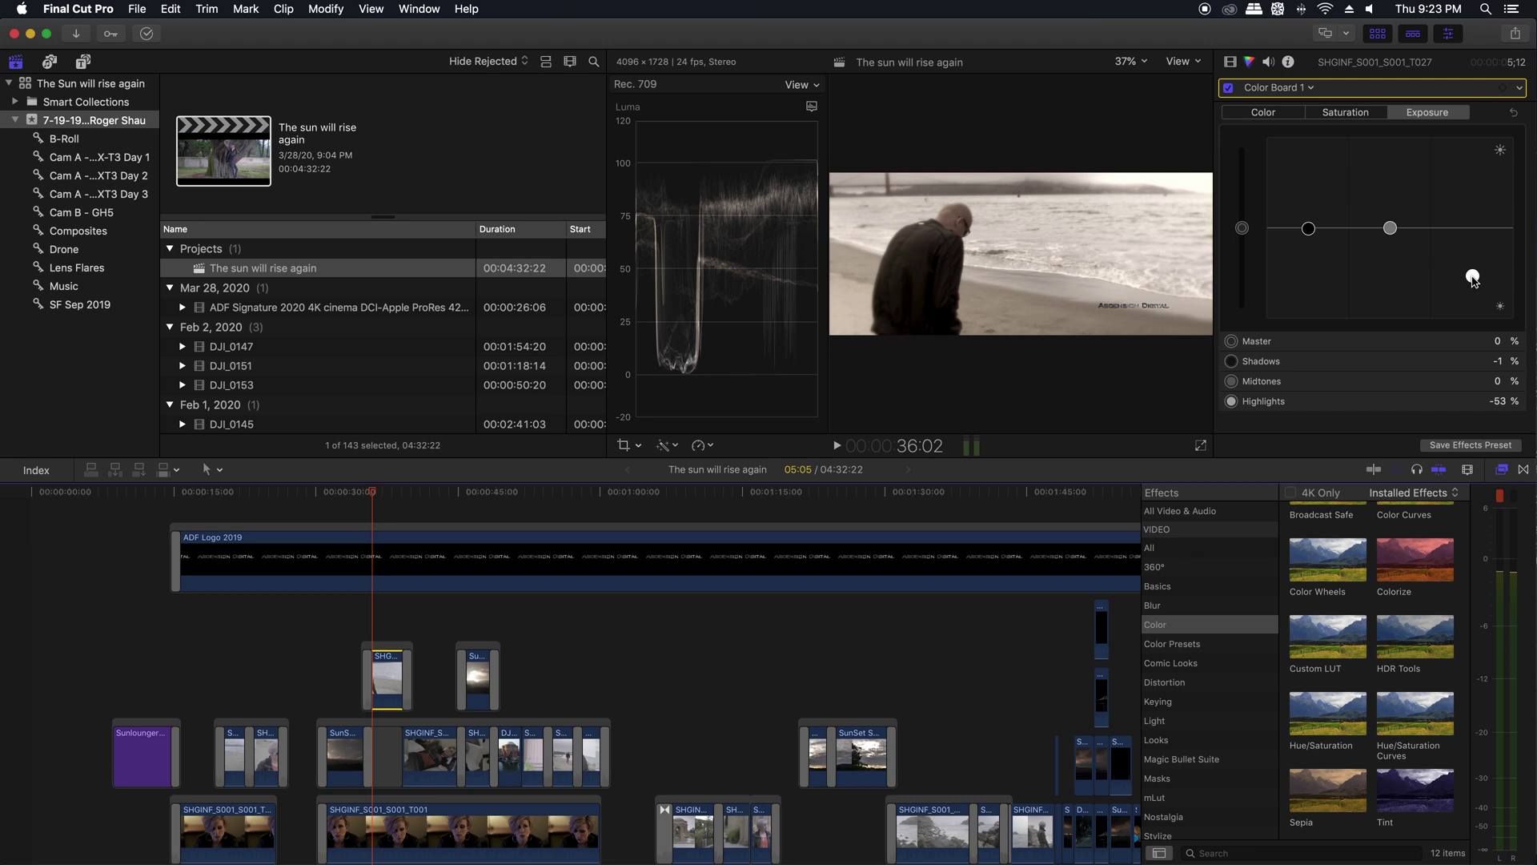
key("super+7")
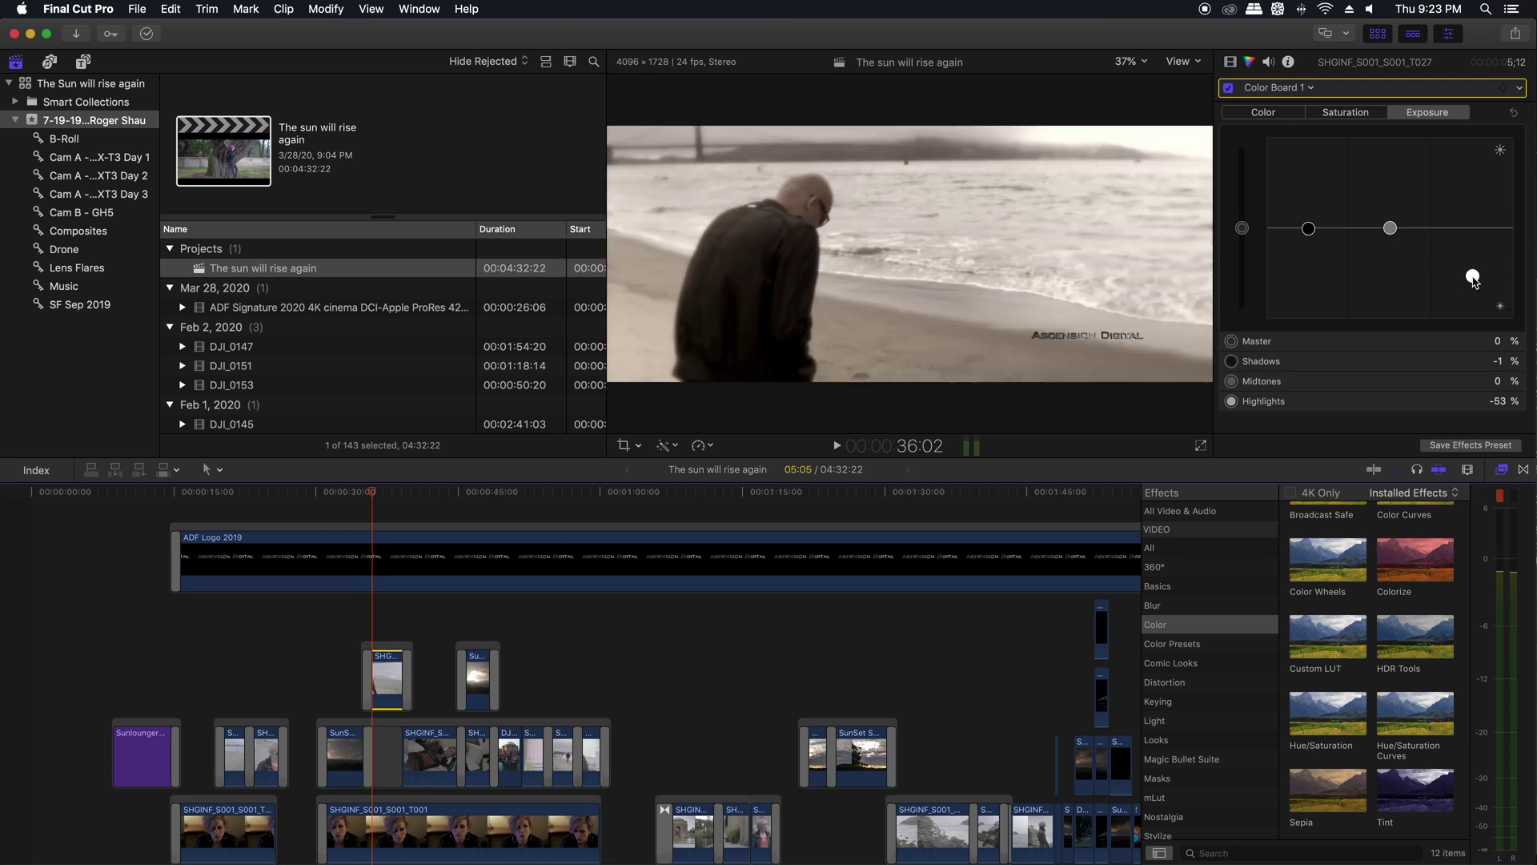
View the frame at 47:01 with the video scopes toggled, and play the sunset overlay from 44:22 to 47:20.
left_click(476, 491)
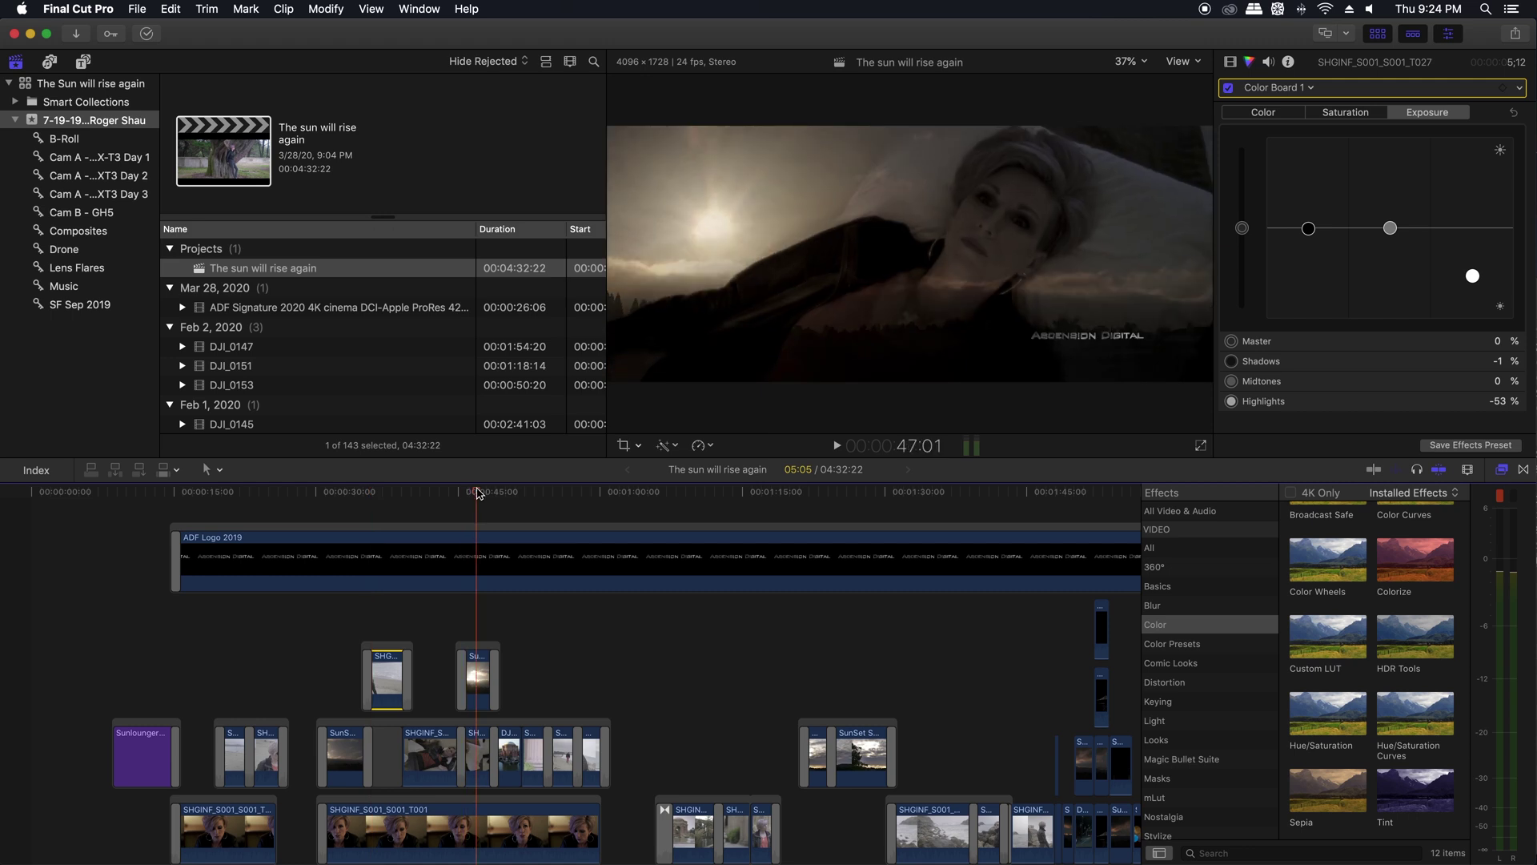
key("super+7")
key("super+7")
scroll(451, 592, "down", 3)
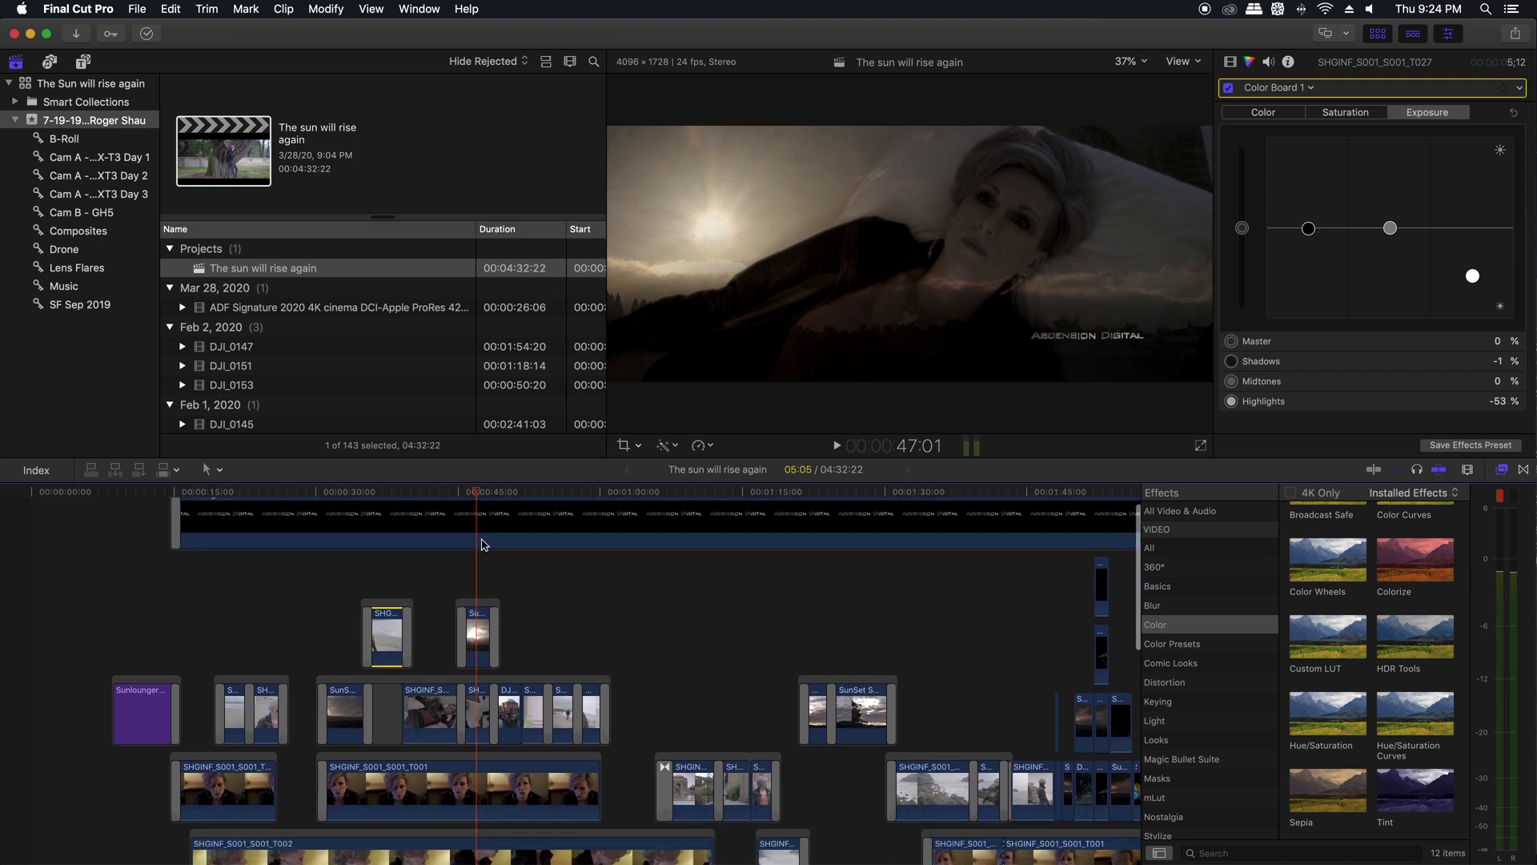
left_click(457, 494)
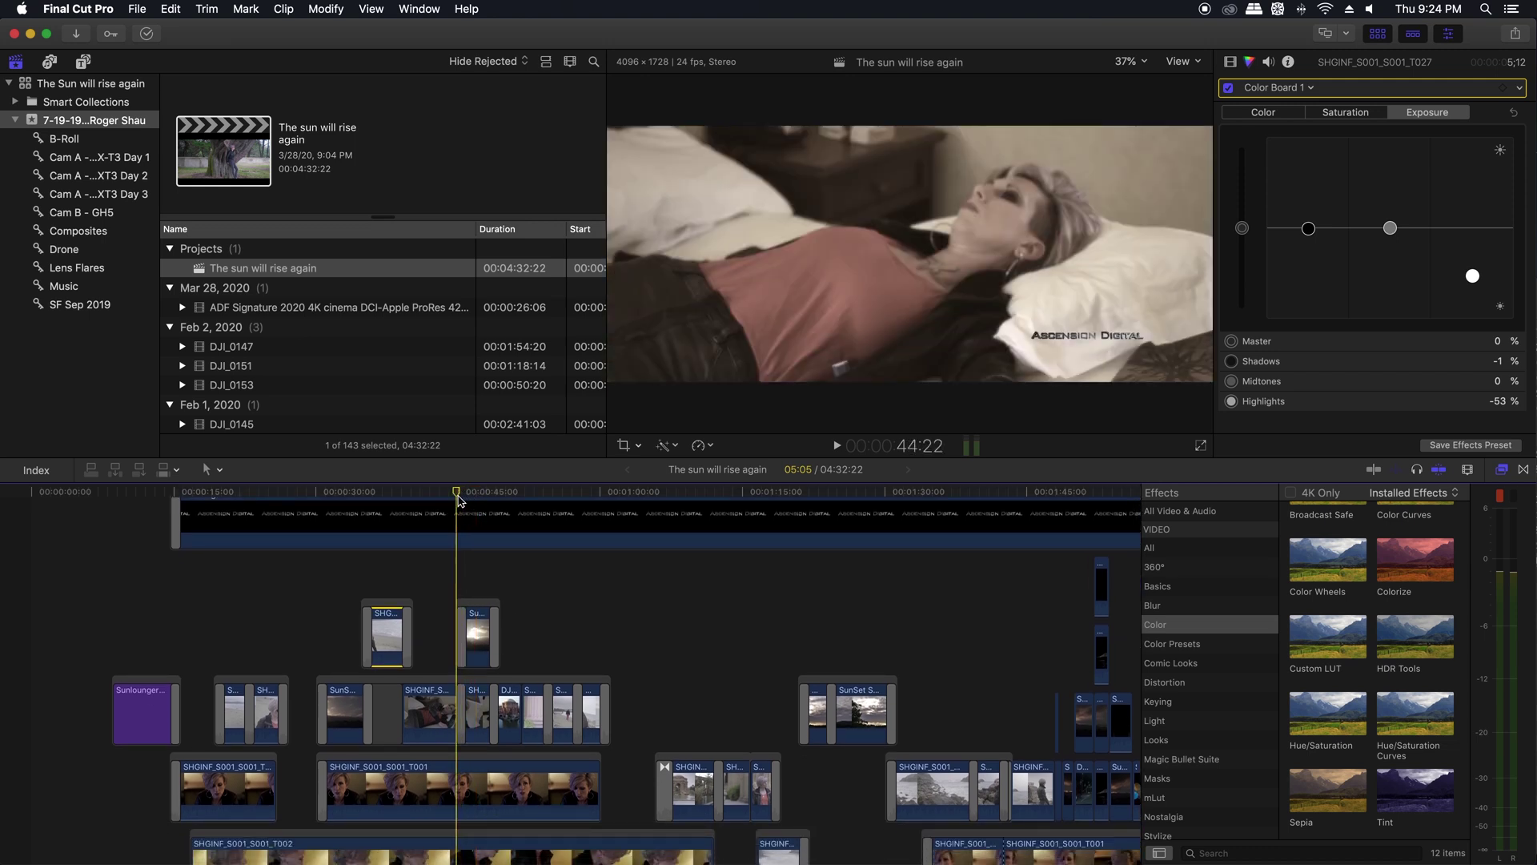
key("space")
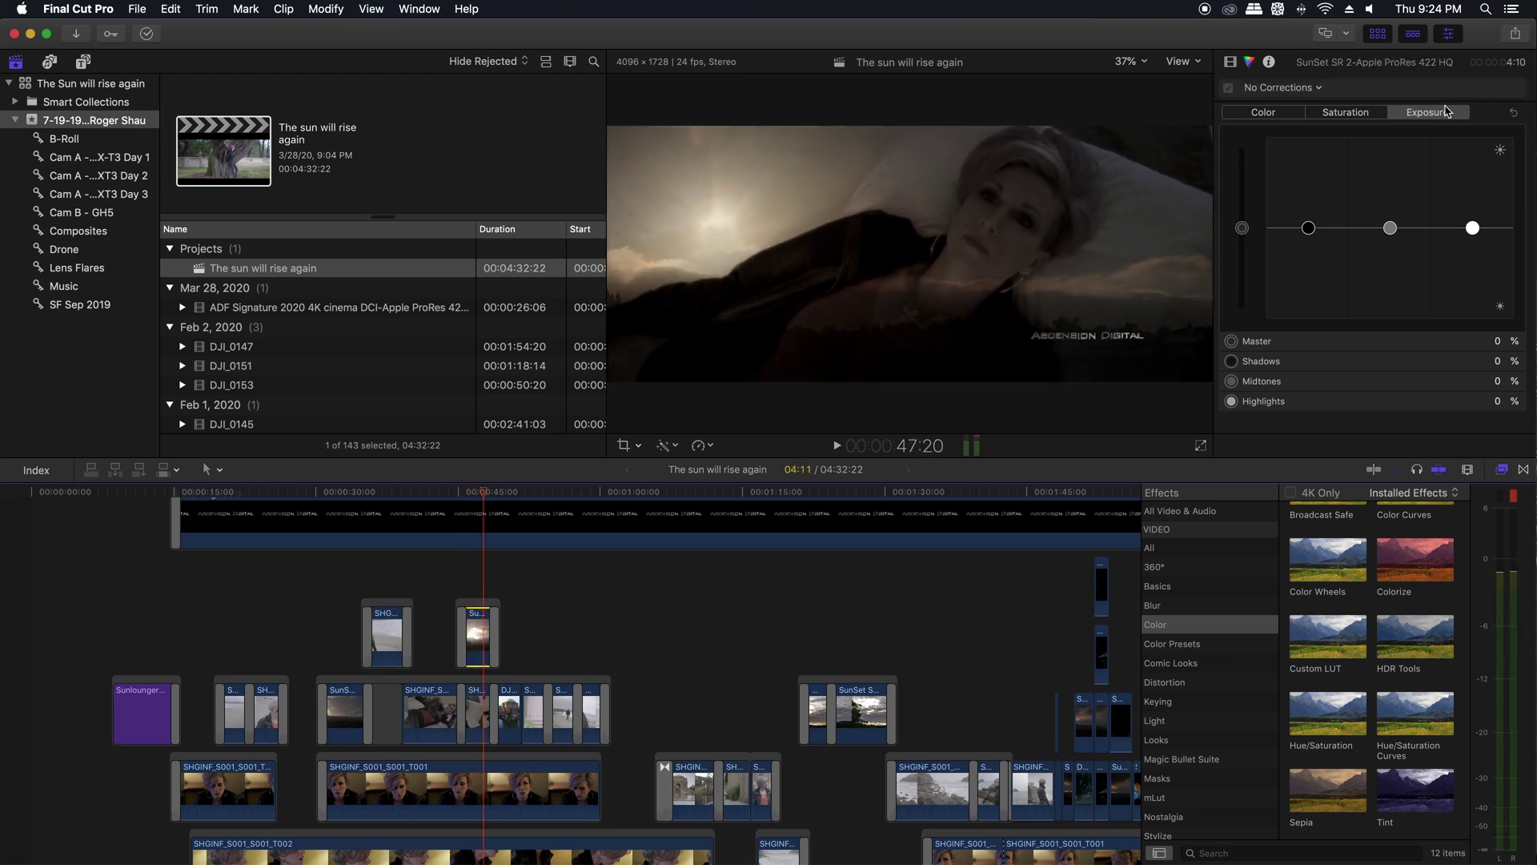
View the SunSet SR 2 clip's Blend Mode options without changing Multiply, and play on to 56:18.
left_click(1230, 63)
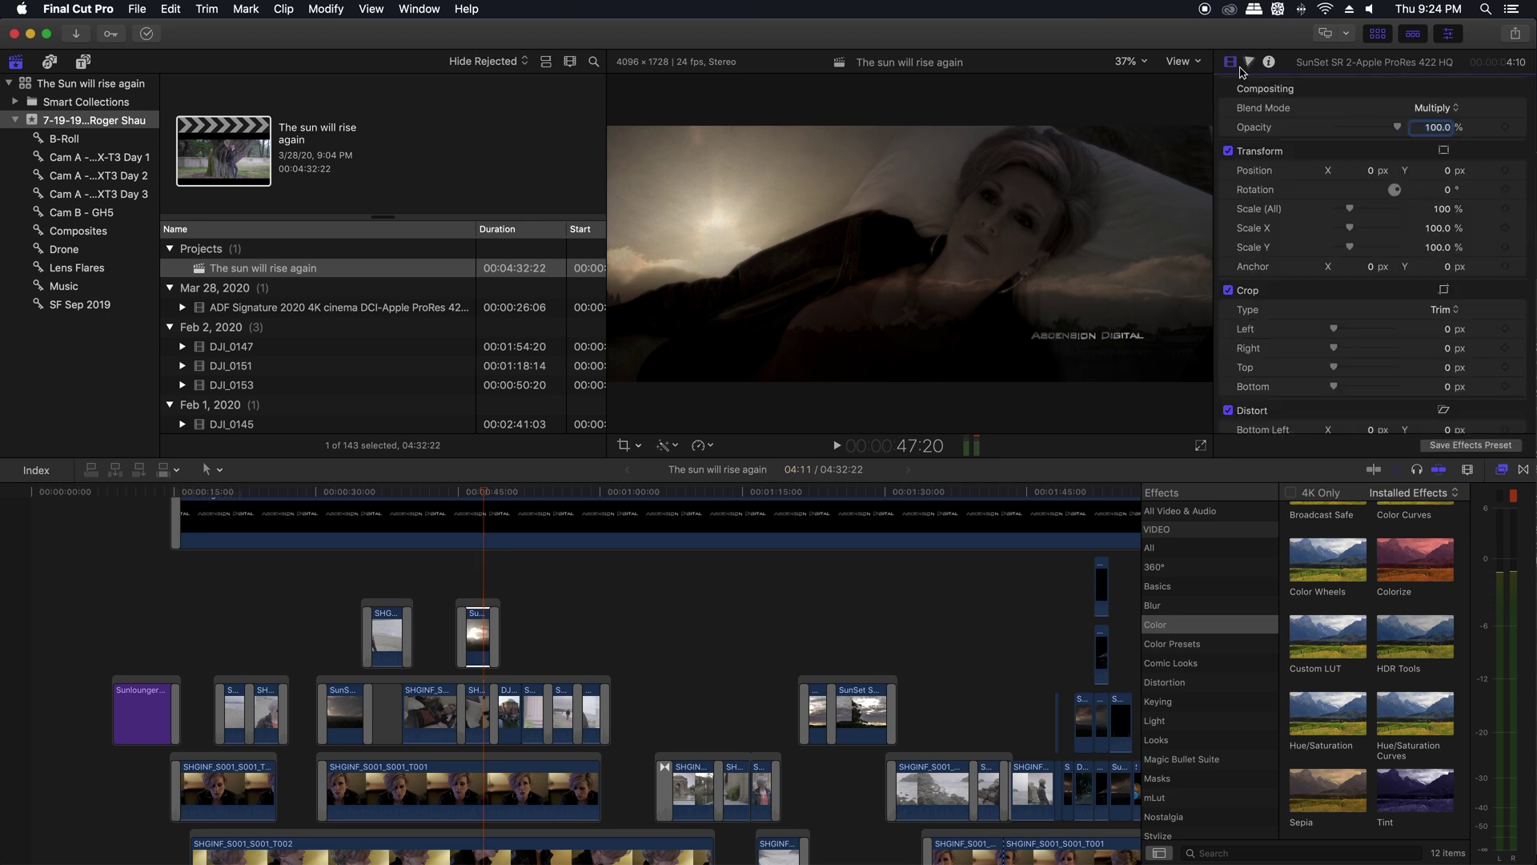
left_click(1433, 108)
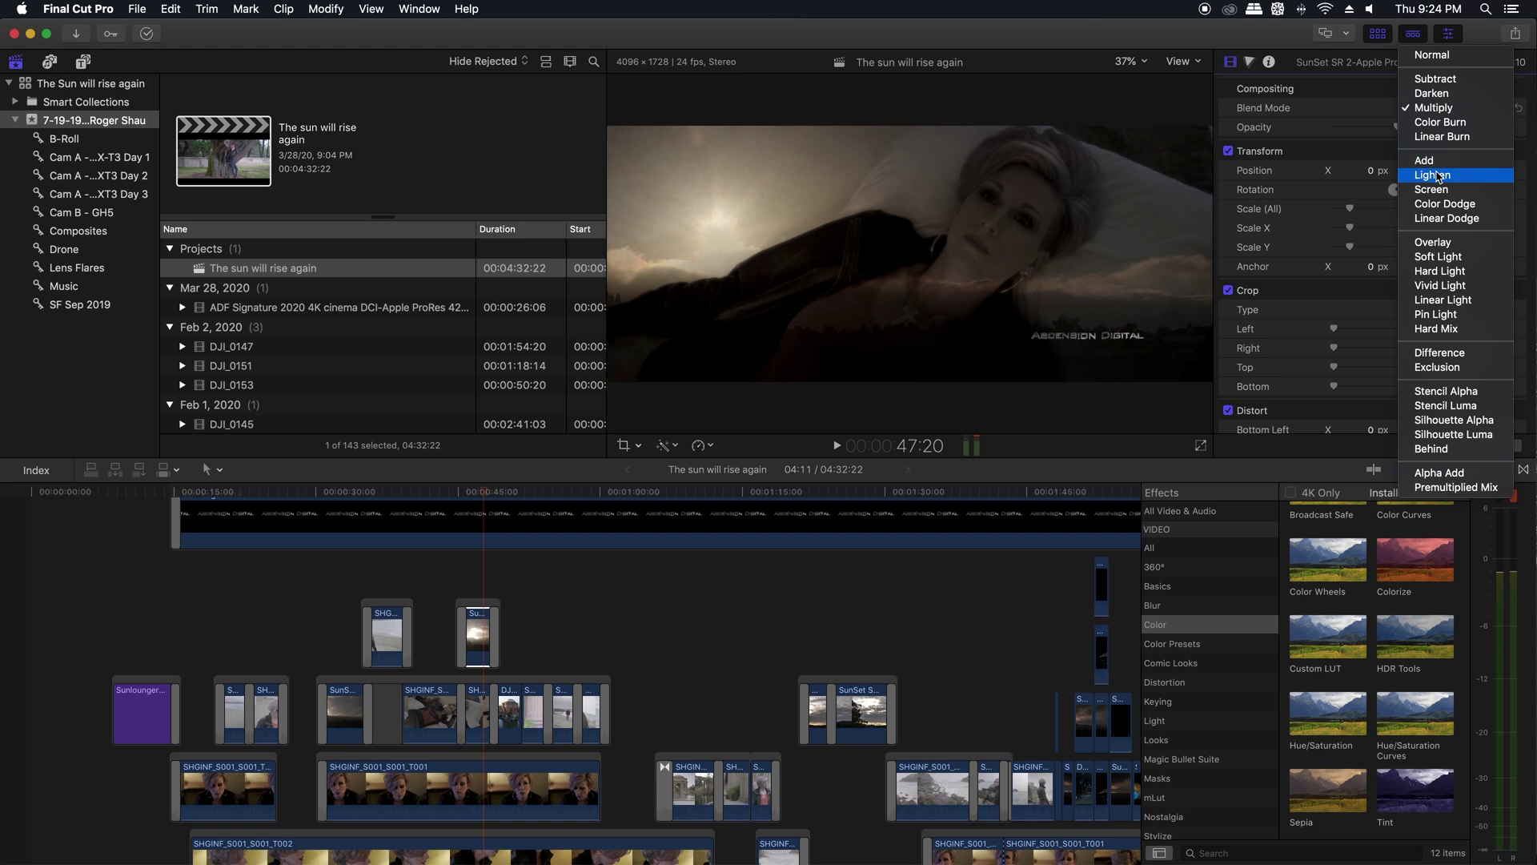
left_click(1119, 79)
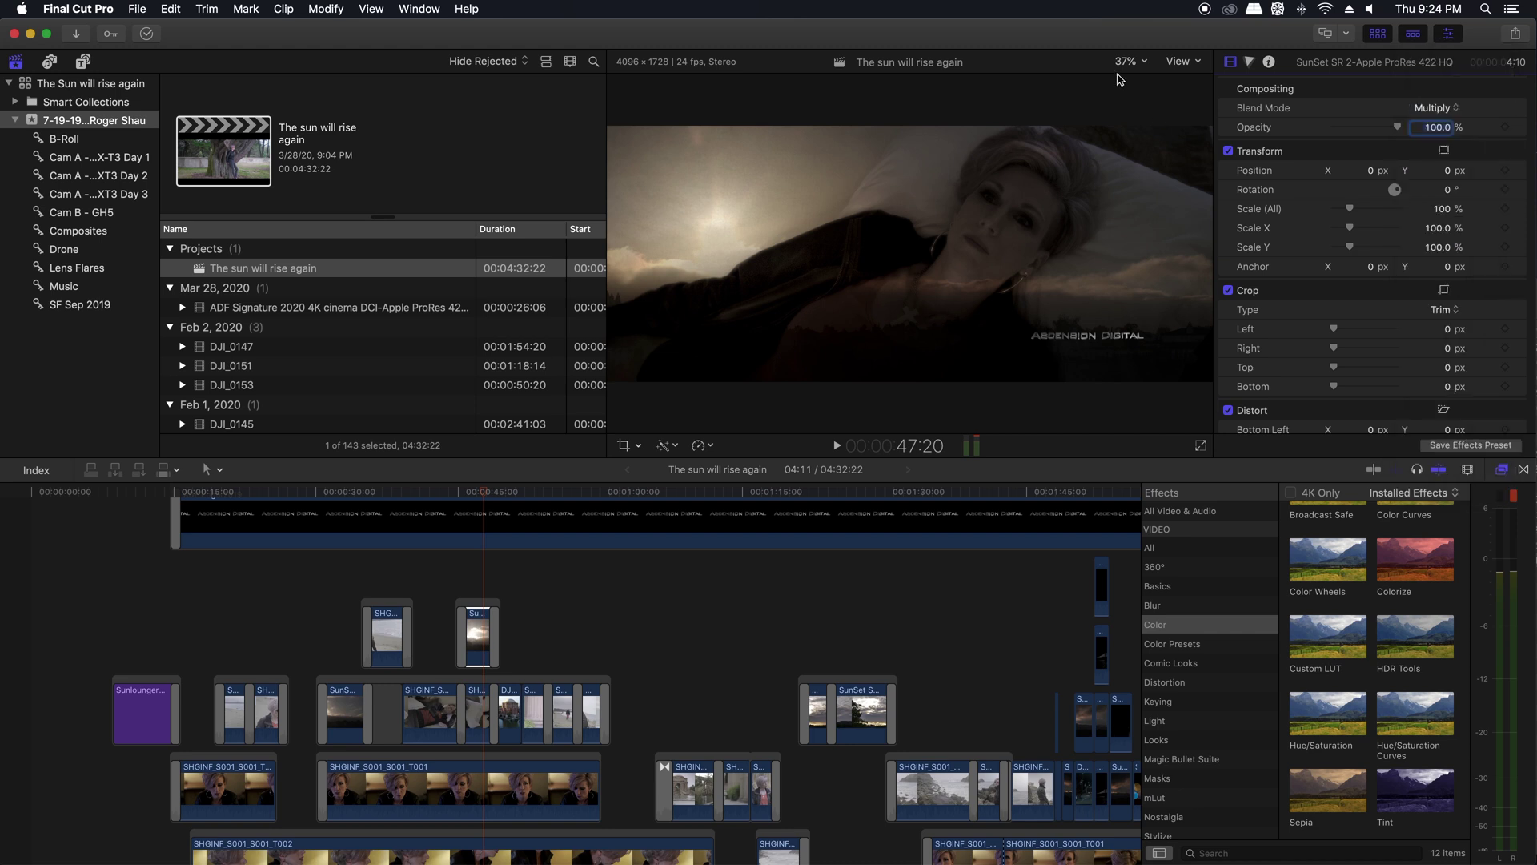
left_click(1439, 112)
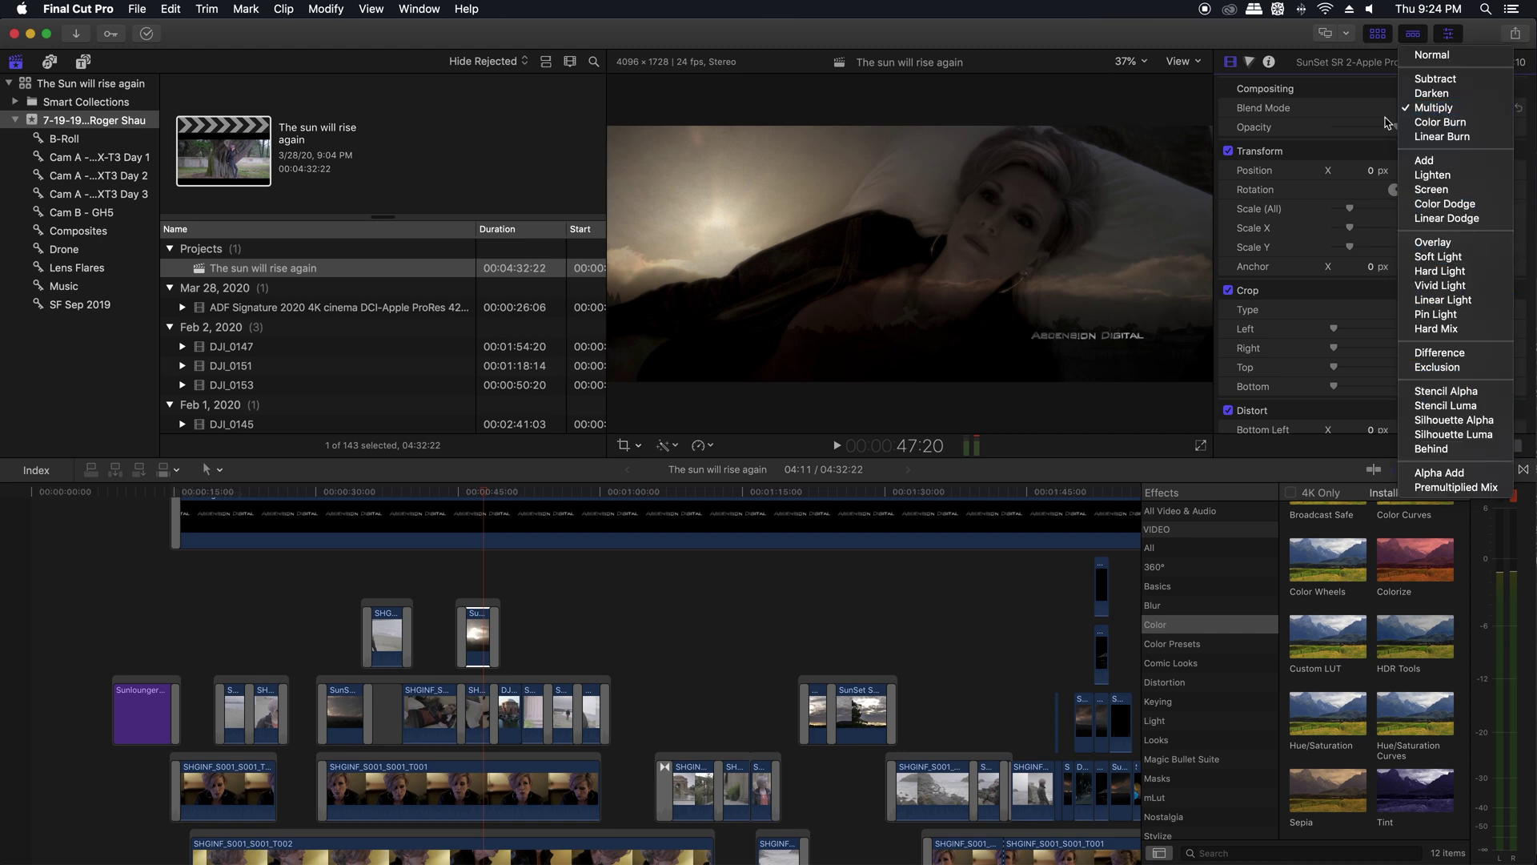
left_click(1174, 96)
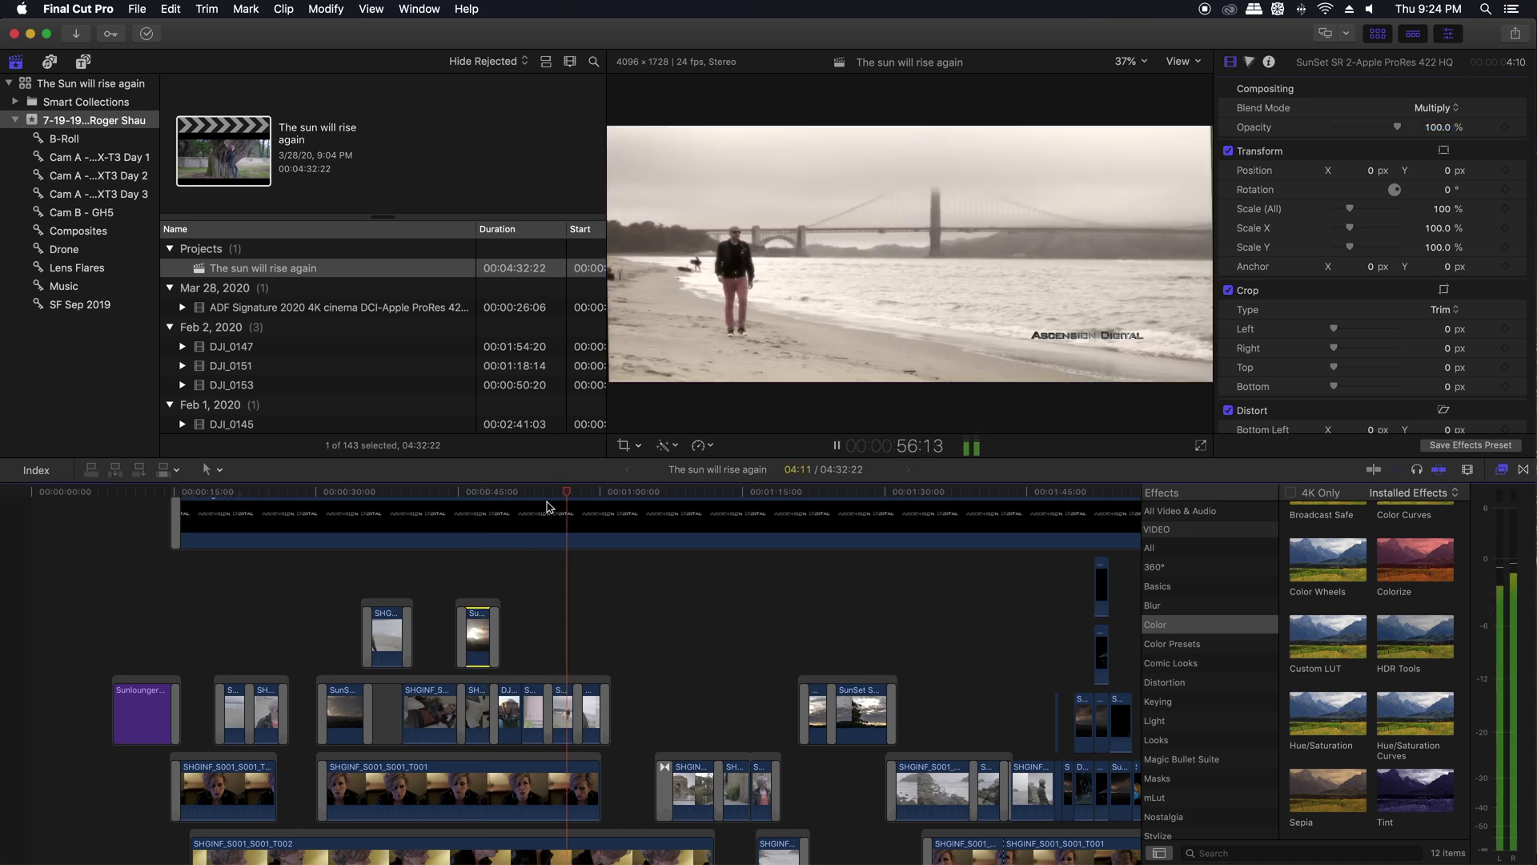
key("space")
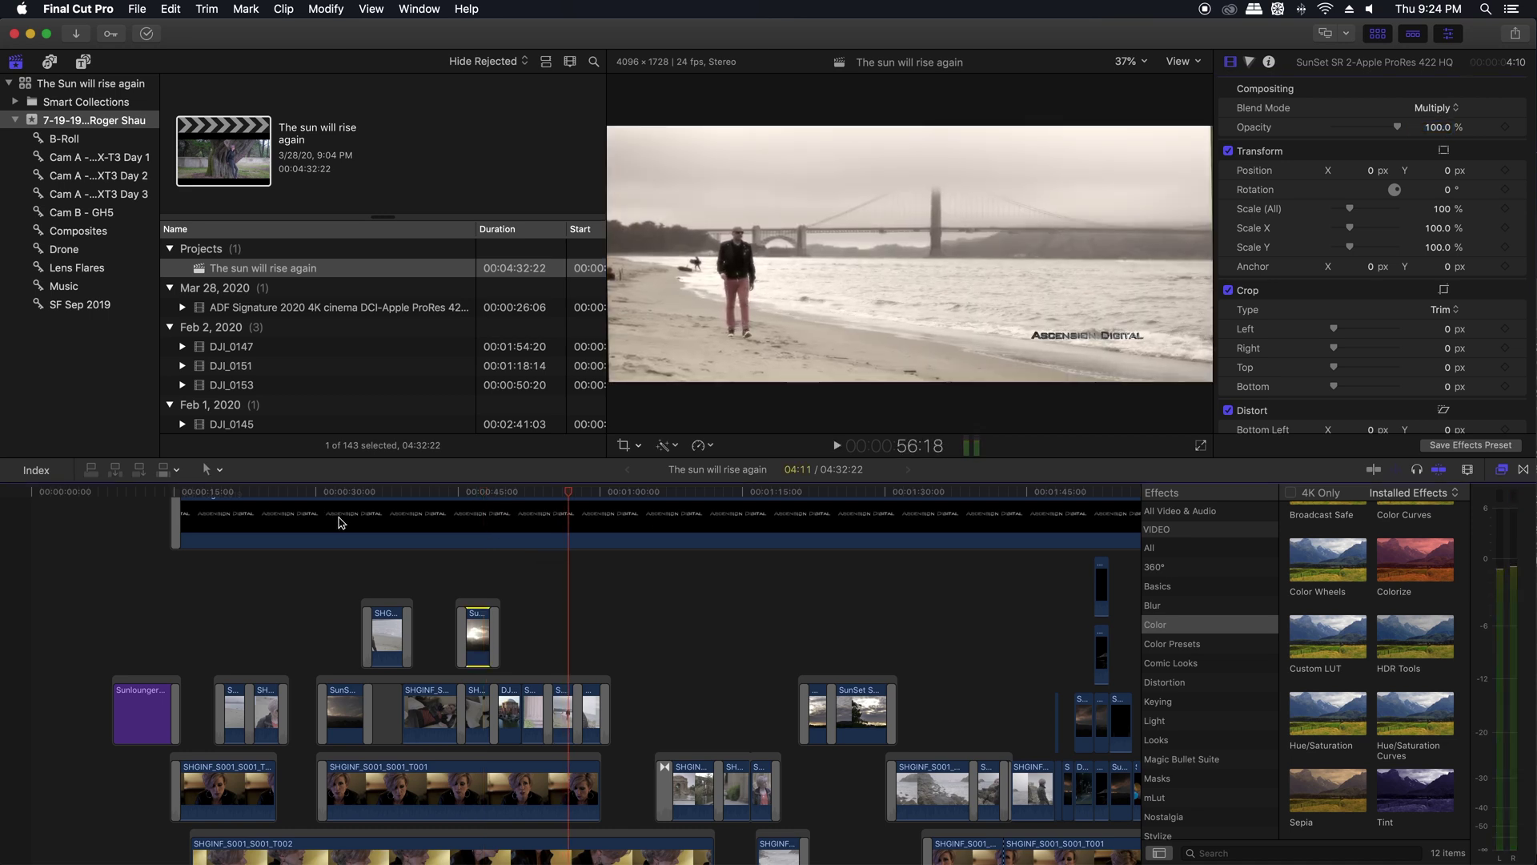
Play the palace fountain passage from 1:06:20 and stop at 1:15:20.
scroll(339, 522, "right", 5)
scroll(336, 521, "down", 2)
left_click(433, 491)
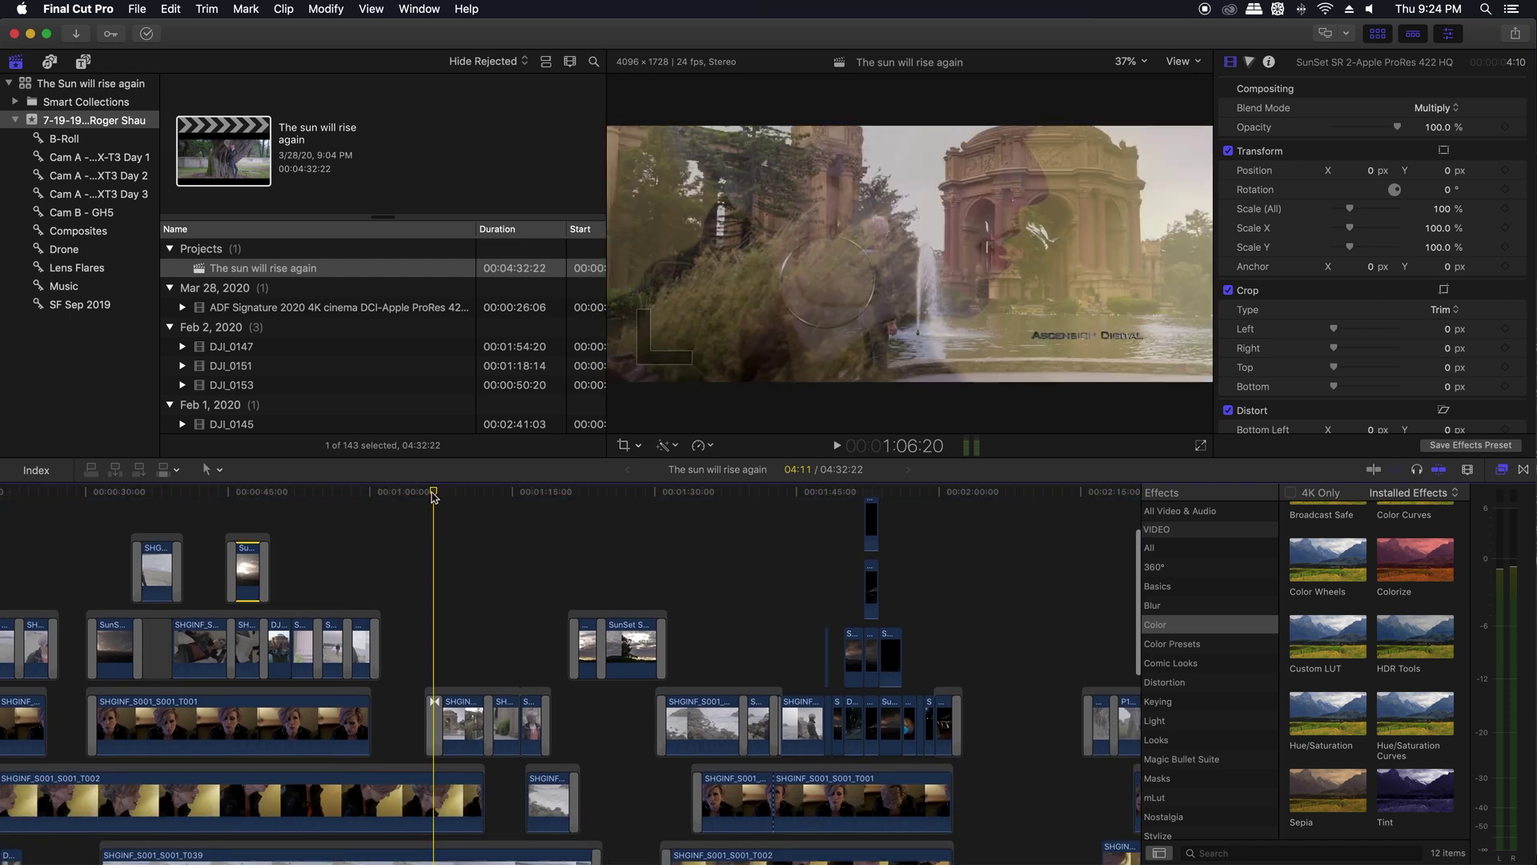
key("space")
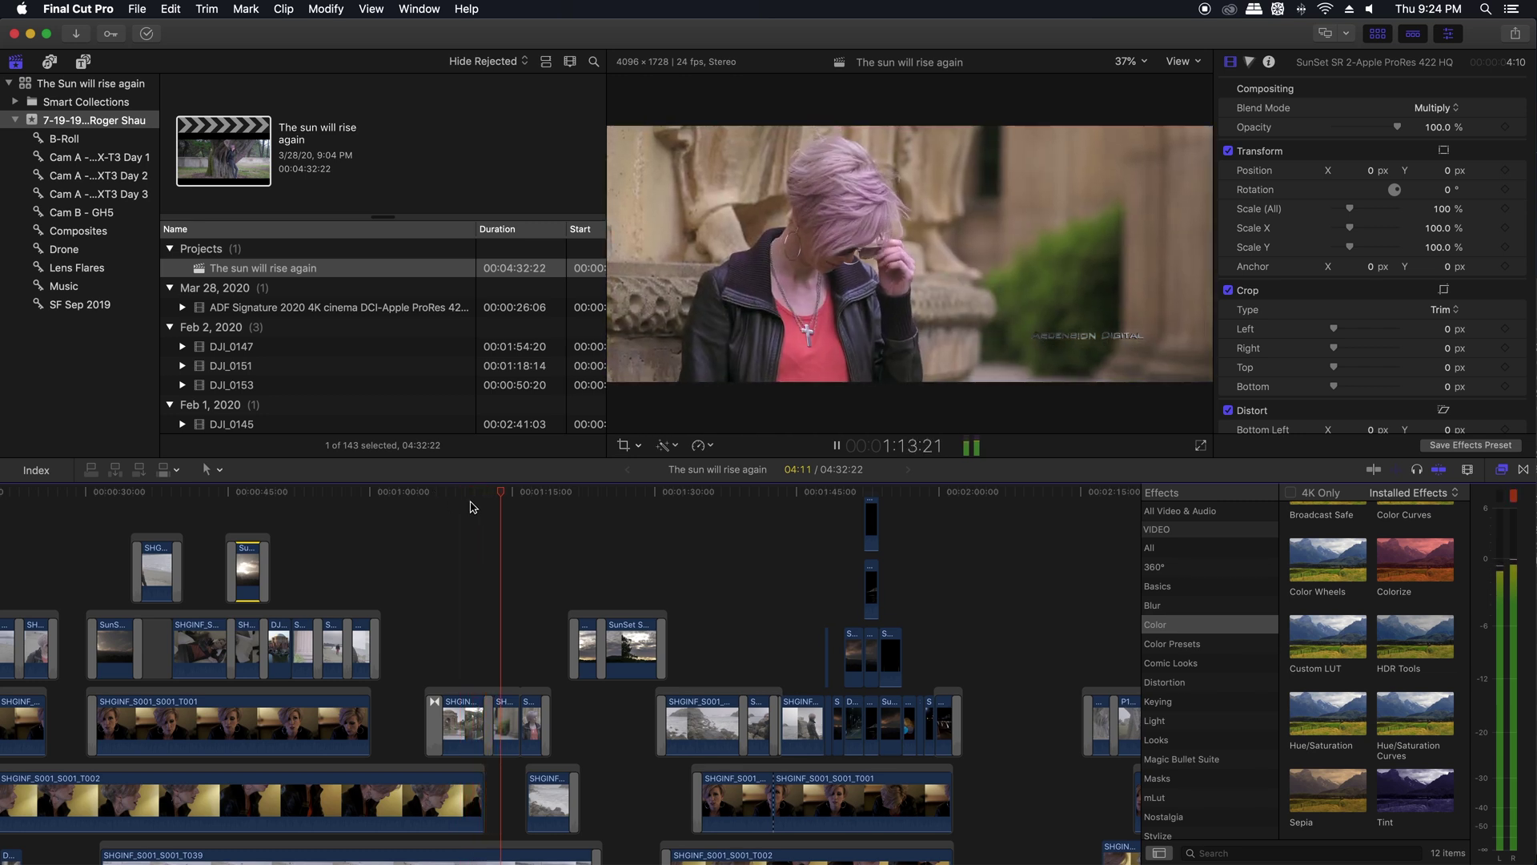
key("space")
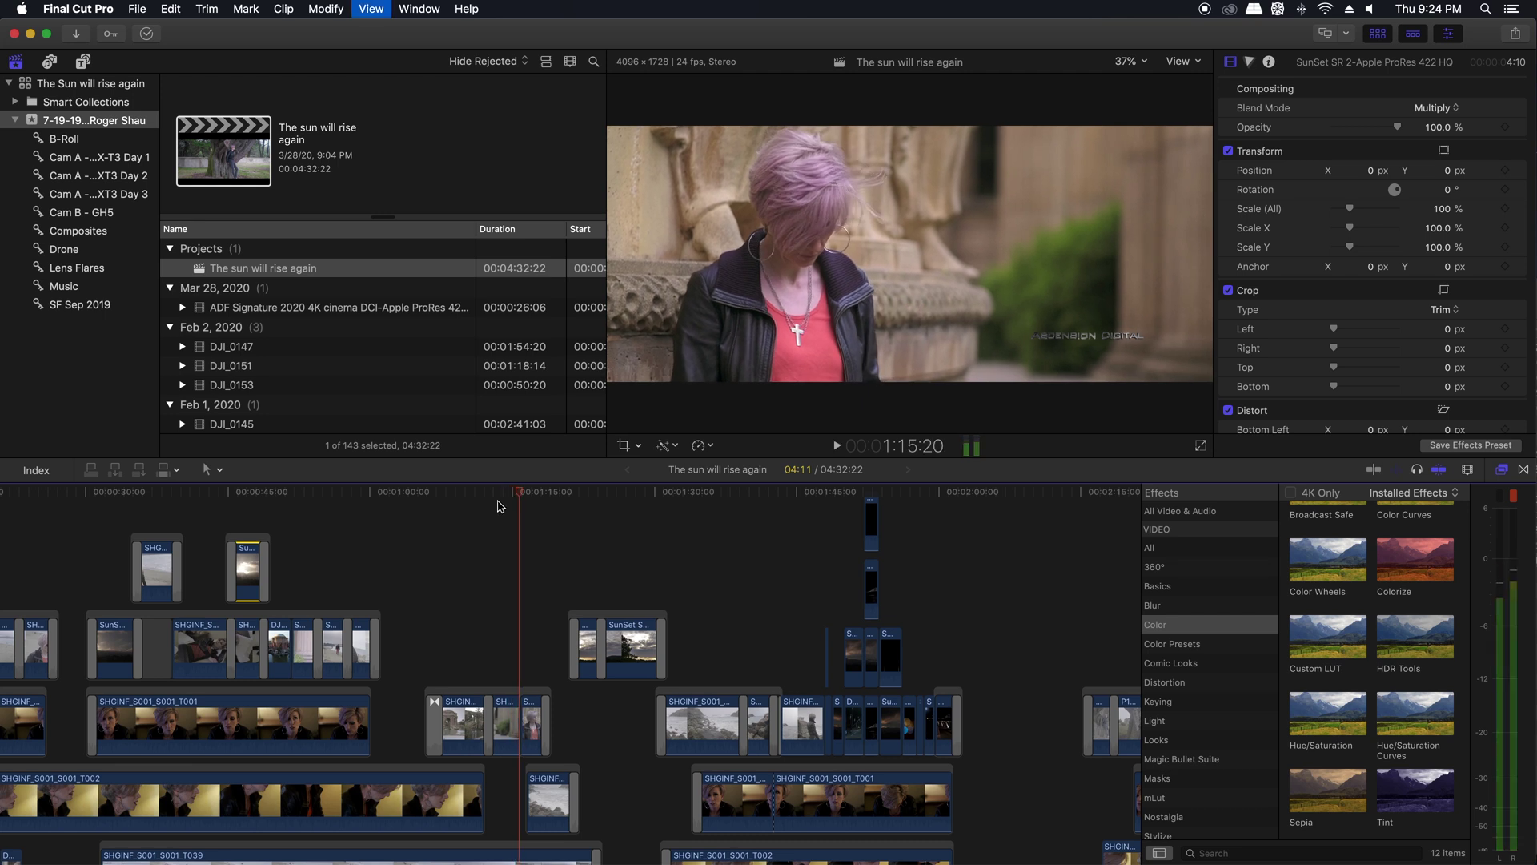
Play the sunset sky composite passage from 1:22:01 and stop at 1:37:05.
left_click(579, 493)
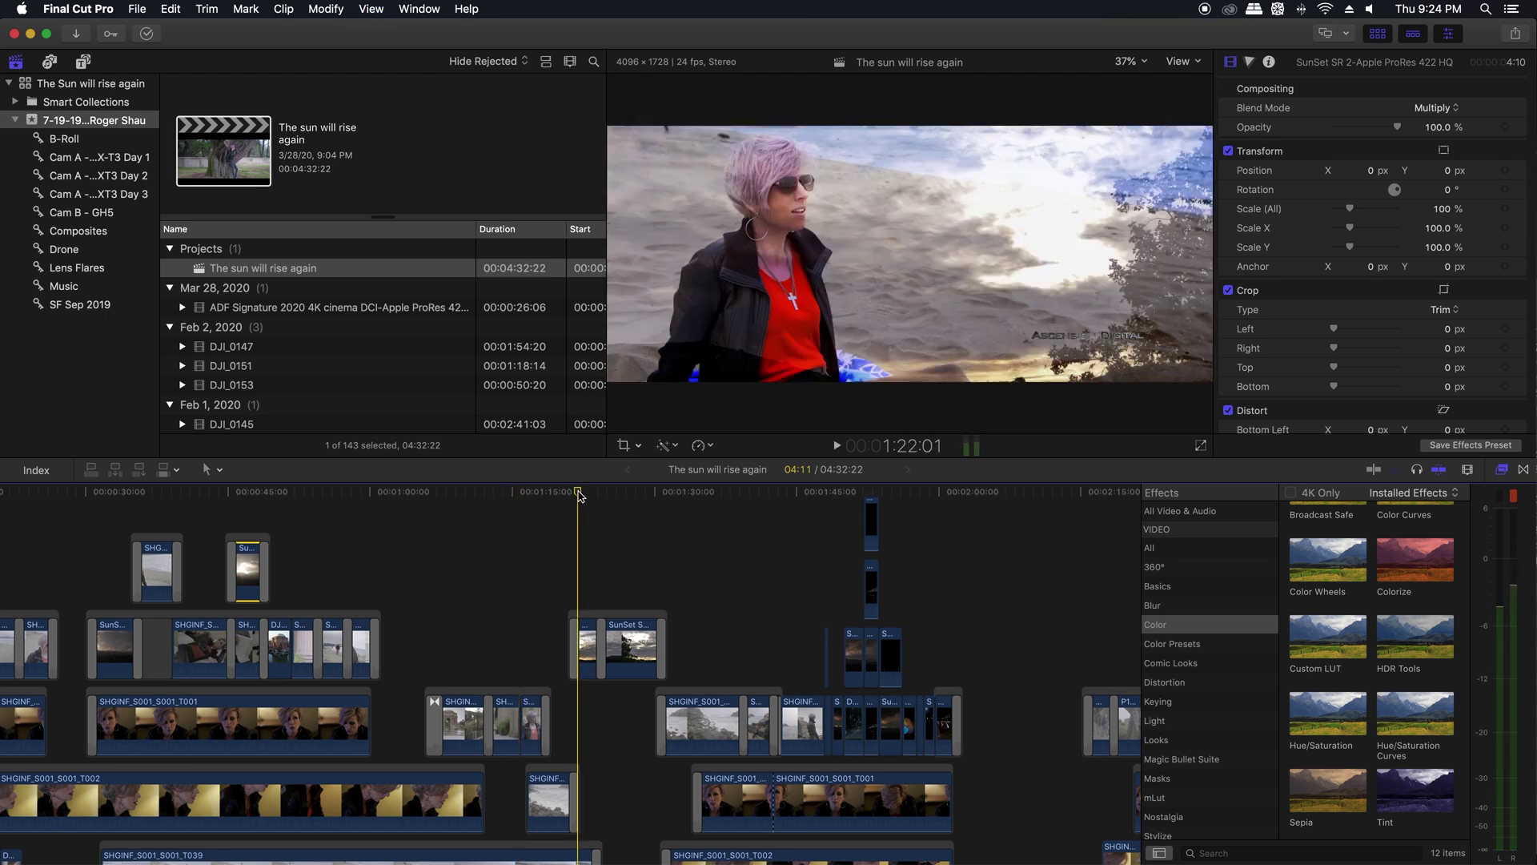
key("space")
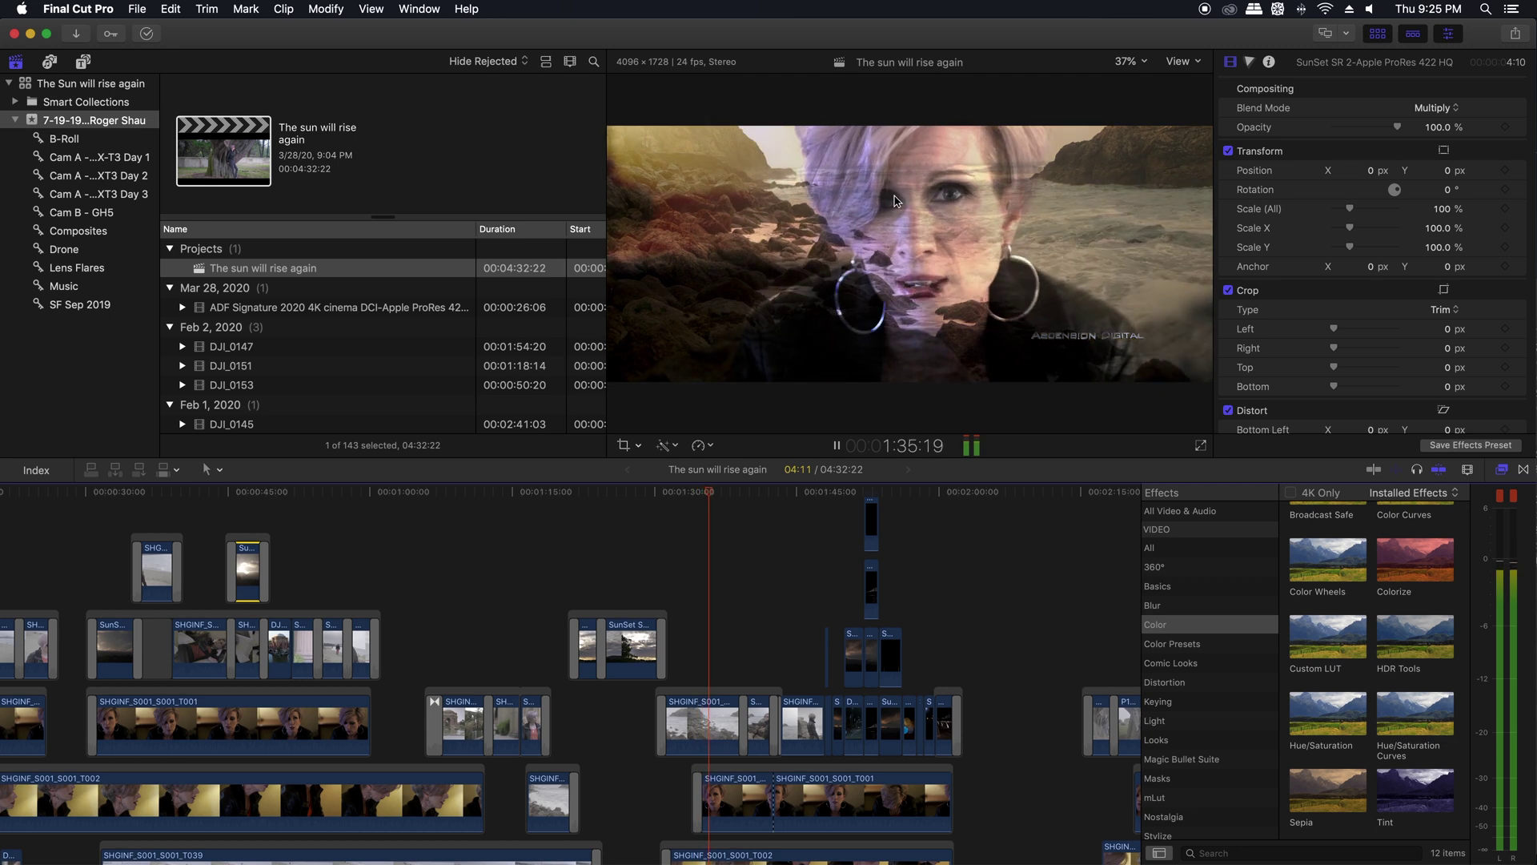
key("space")
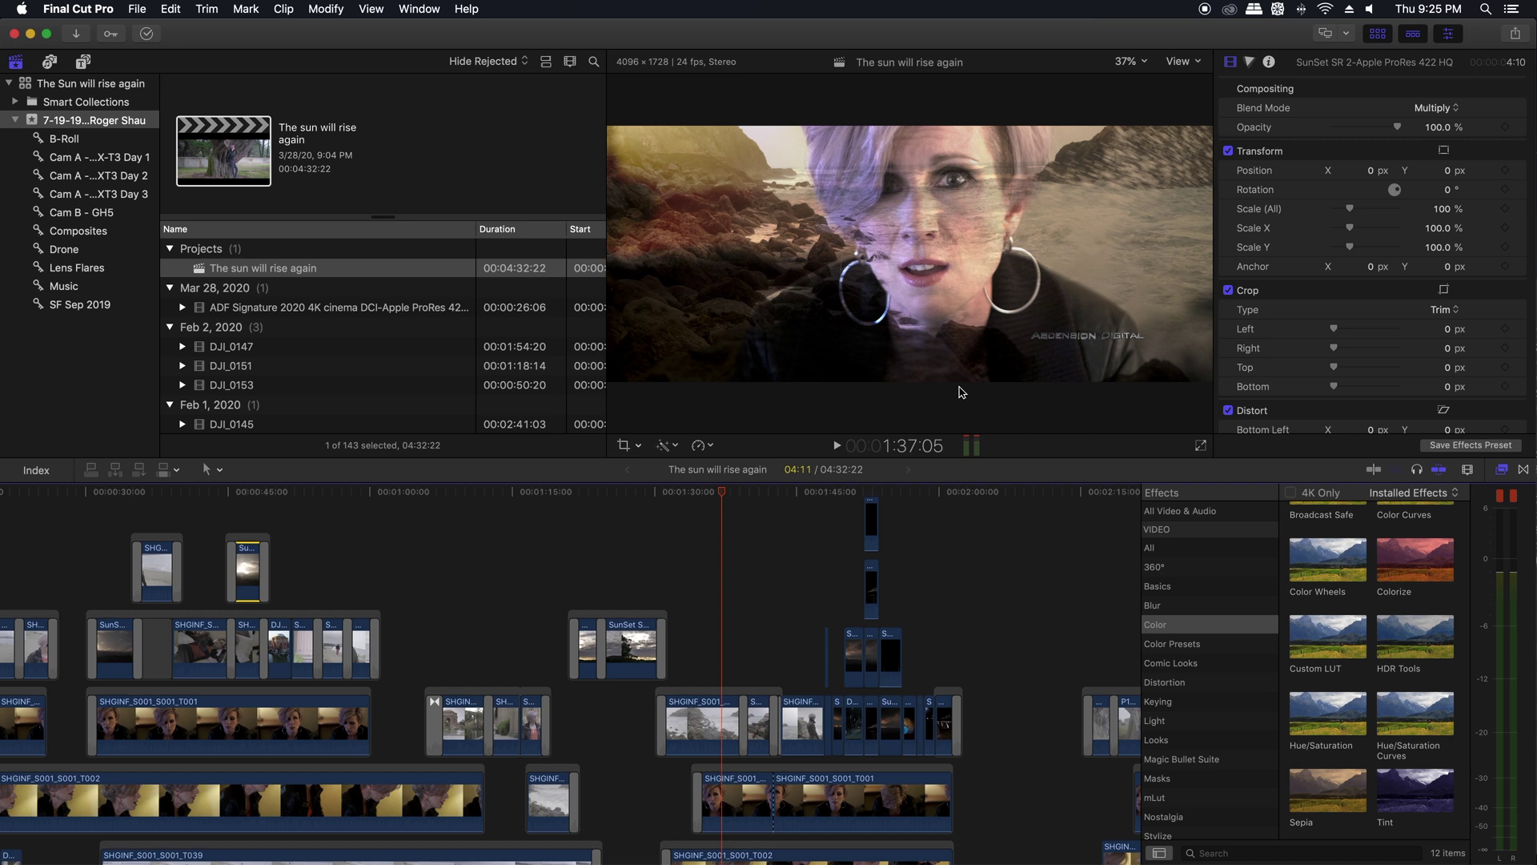
Go back to 1:31:18 and review the rocky shore overlay passage, stopping at 1:44:08.
left_click_drag(723, 496, 670, 496)
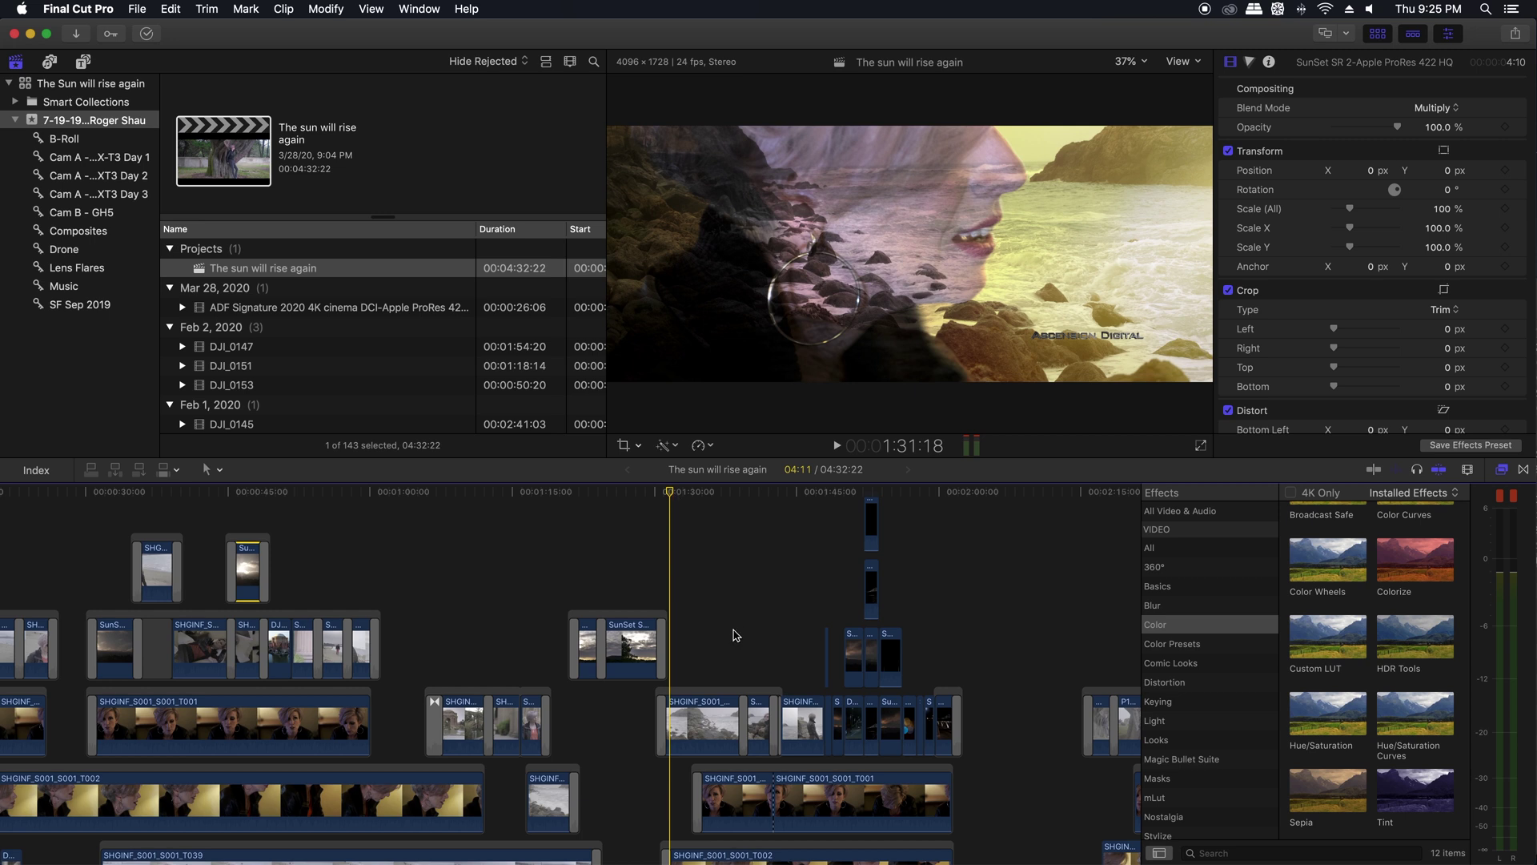
key("space")
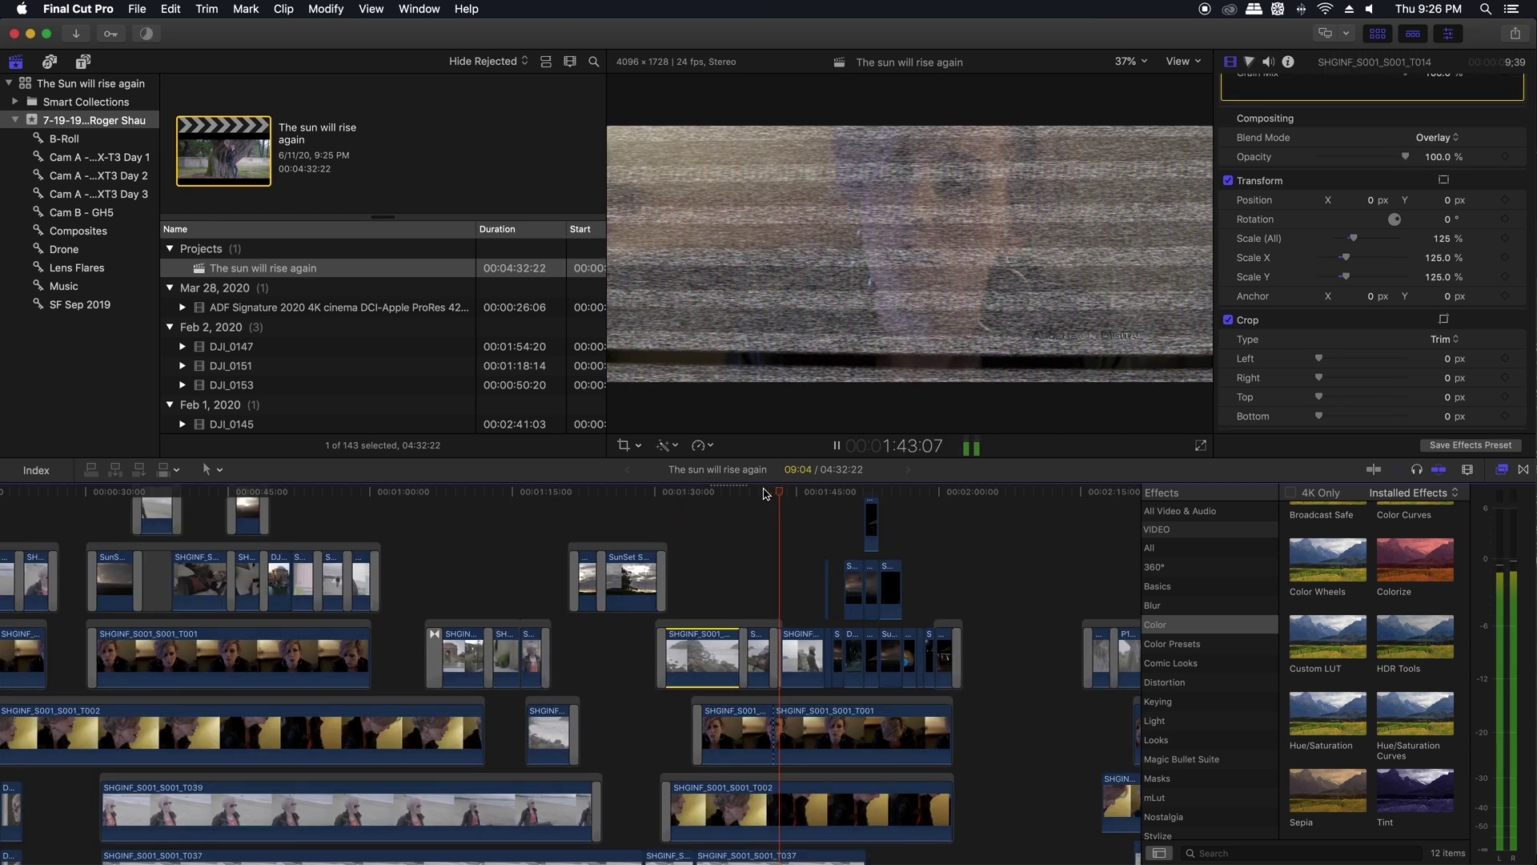
key("space")
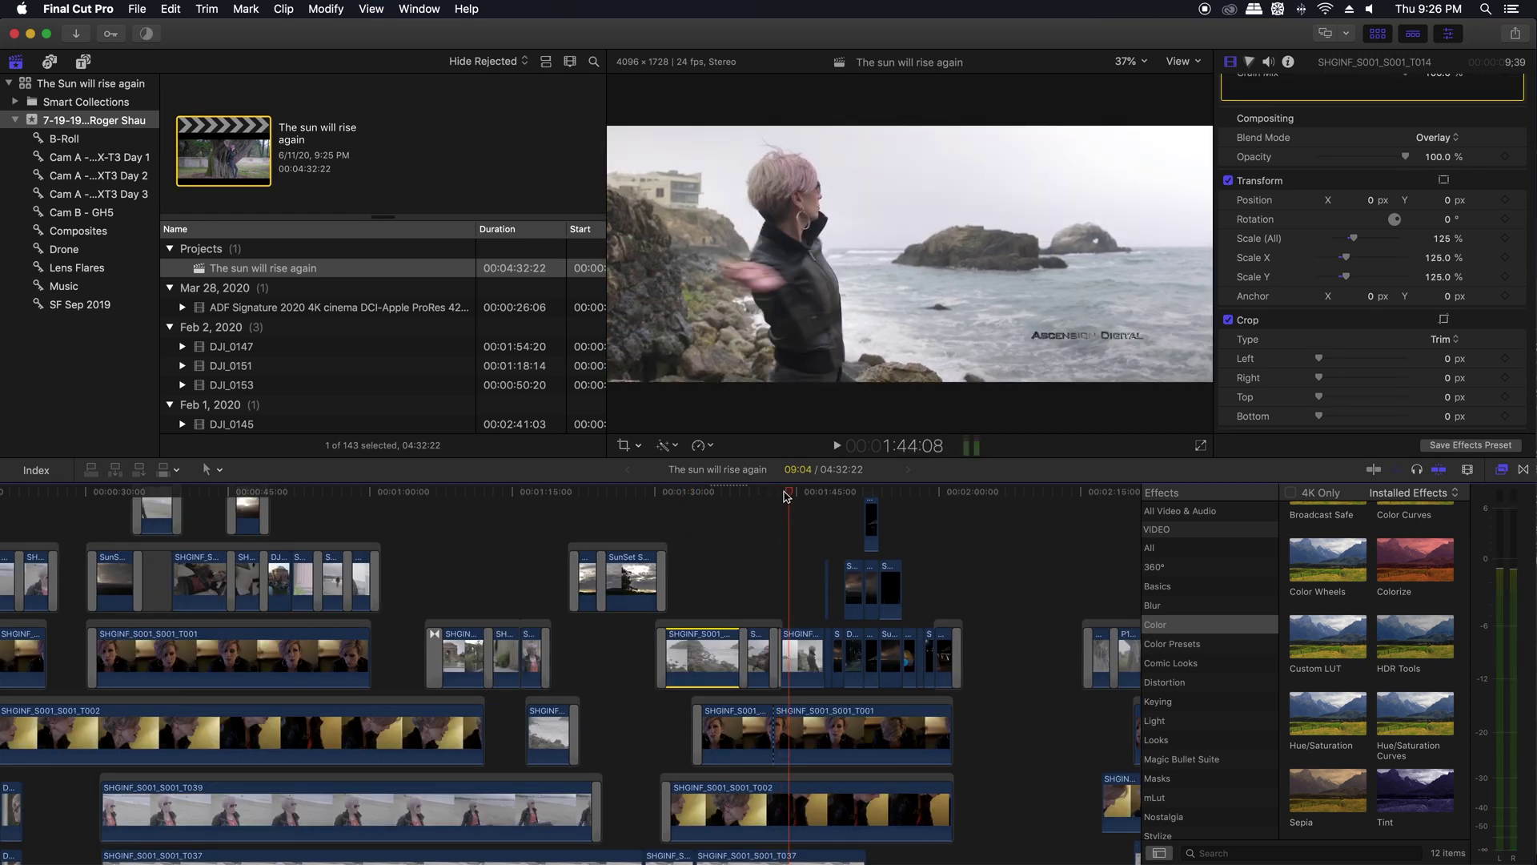
Select the transition just after 1:42:03 to view its Static settings and play through it to 1:44:17.
left_click_drag(787, 496, 770, 500)
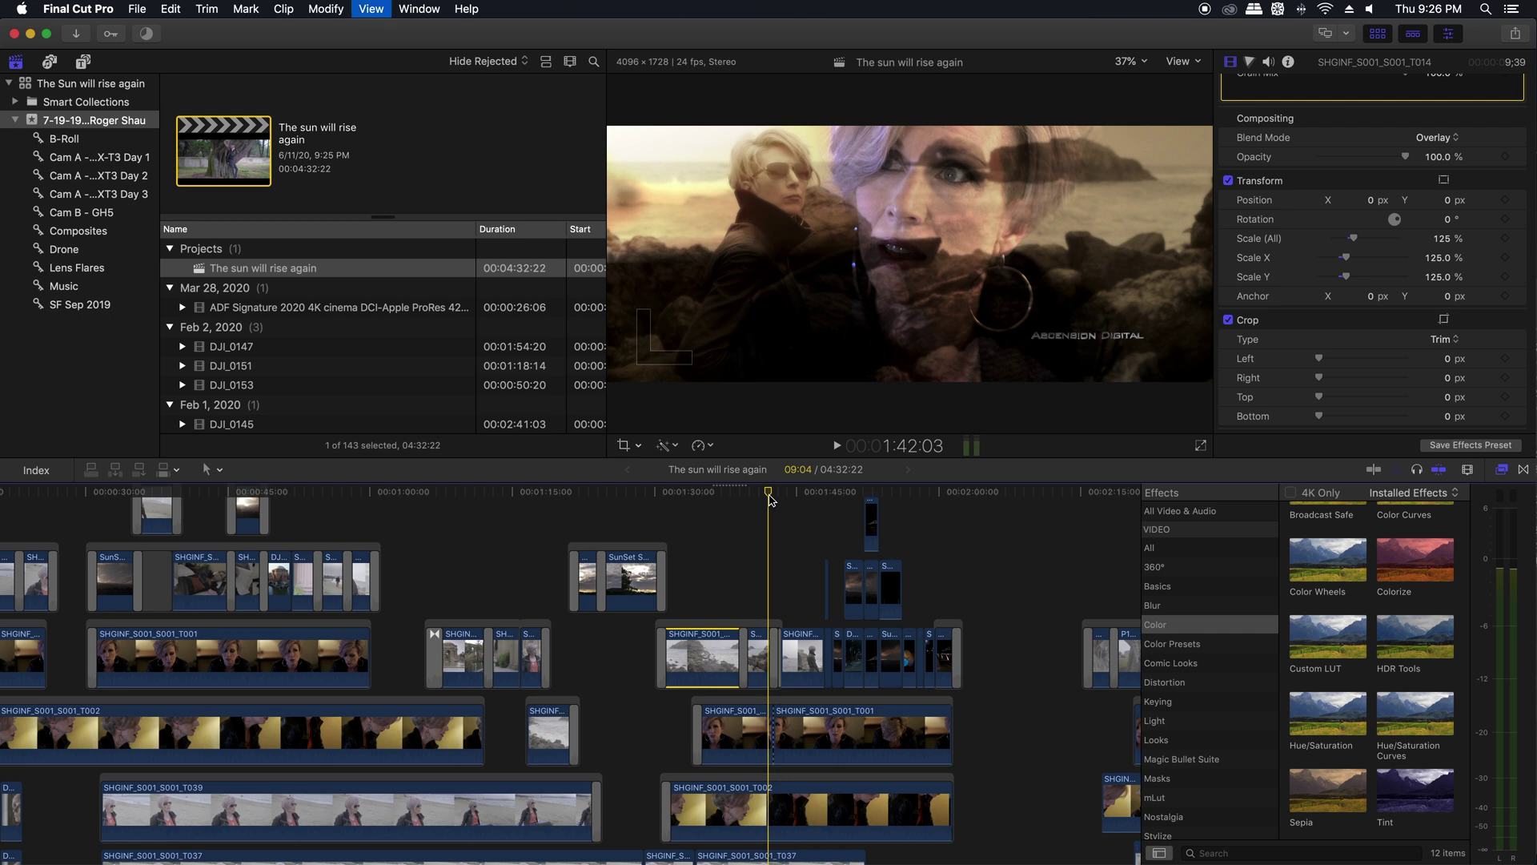
key("super+equal")
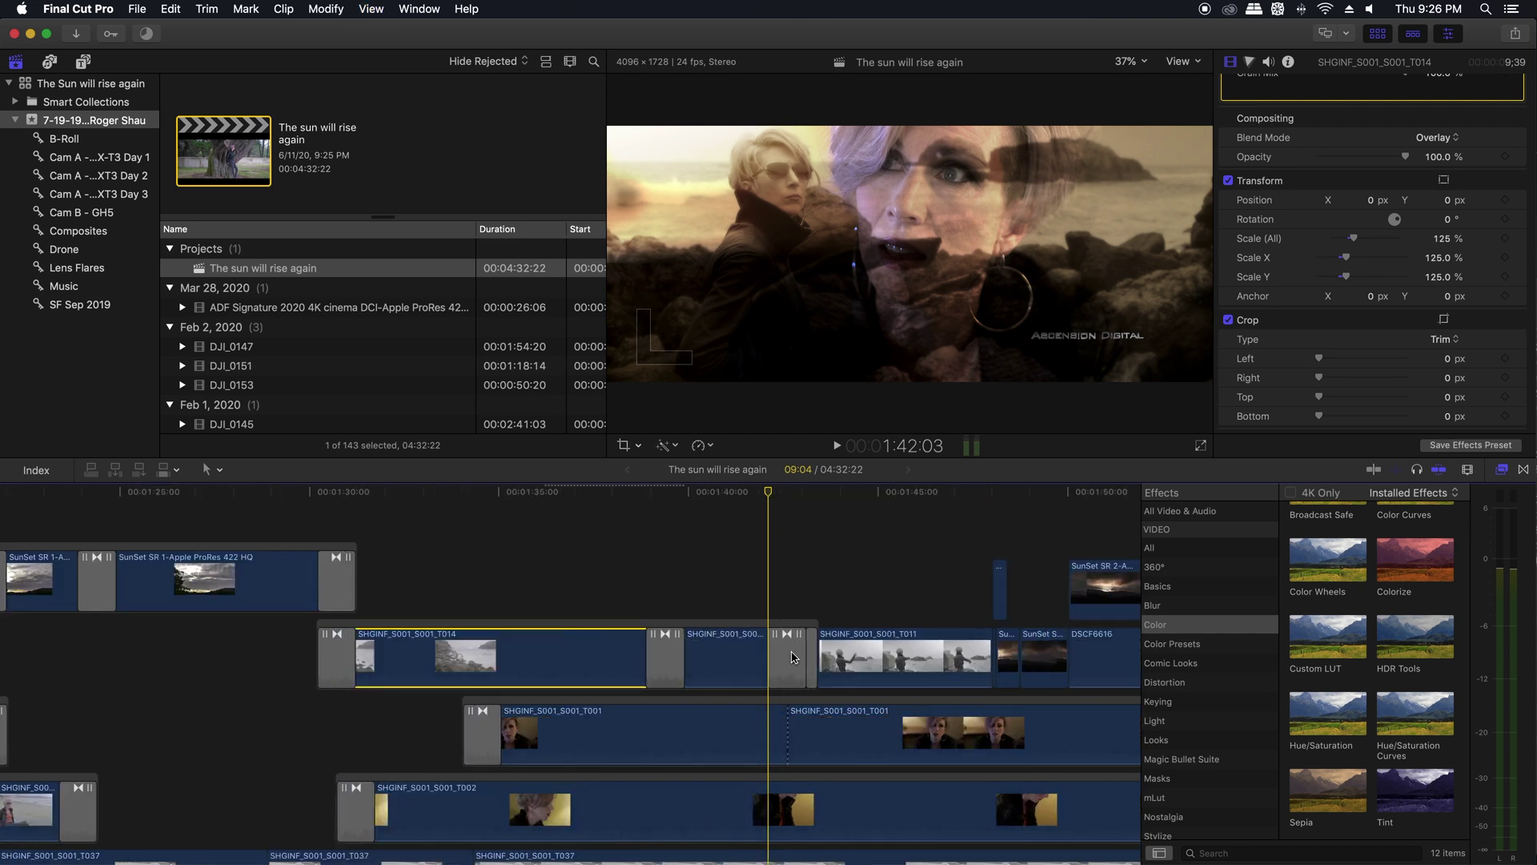
left_click(791, 655)
key("space")
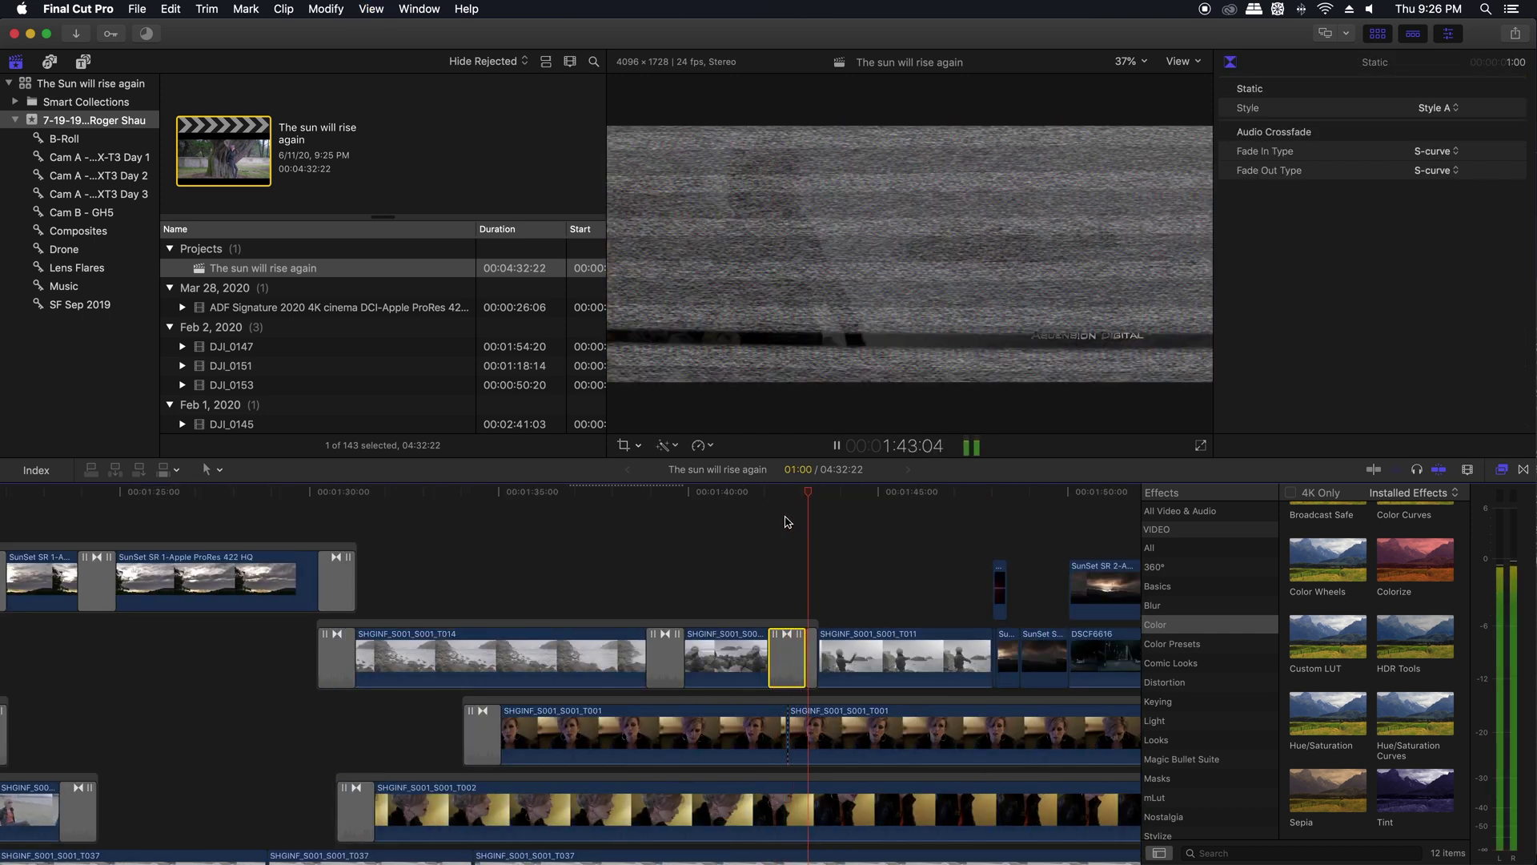
key("space")
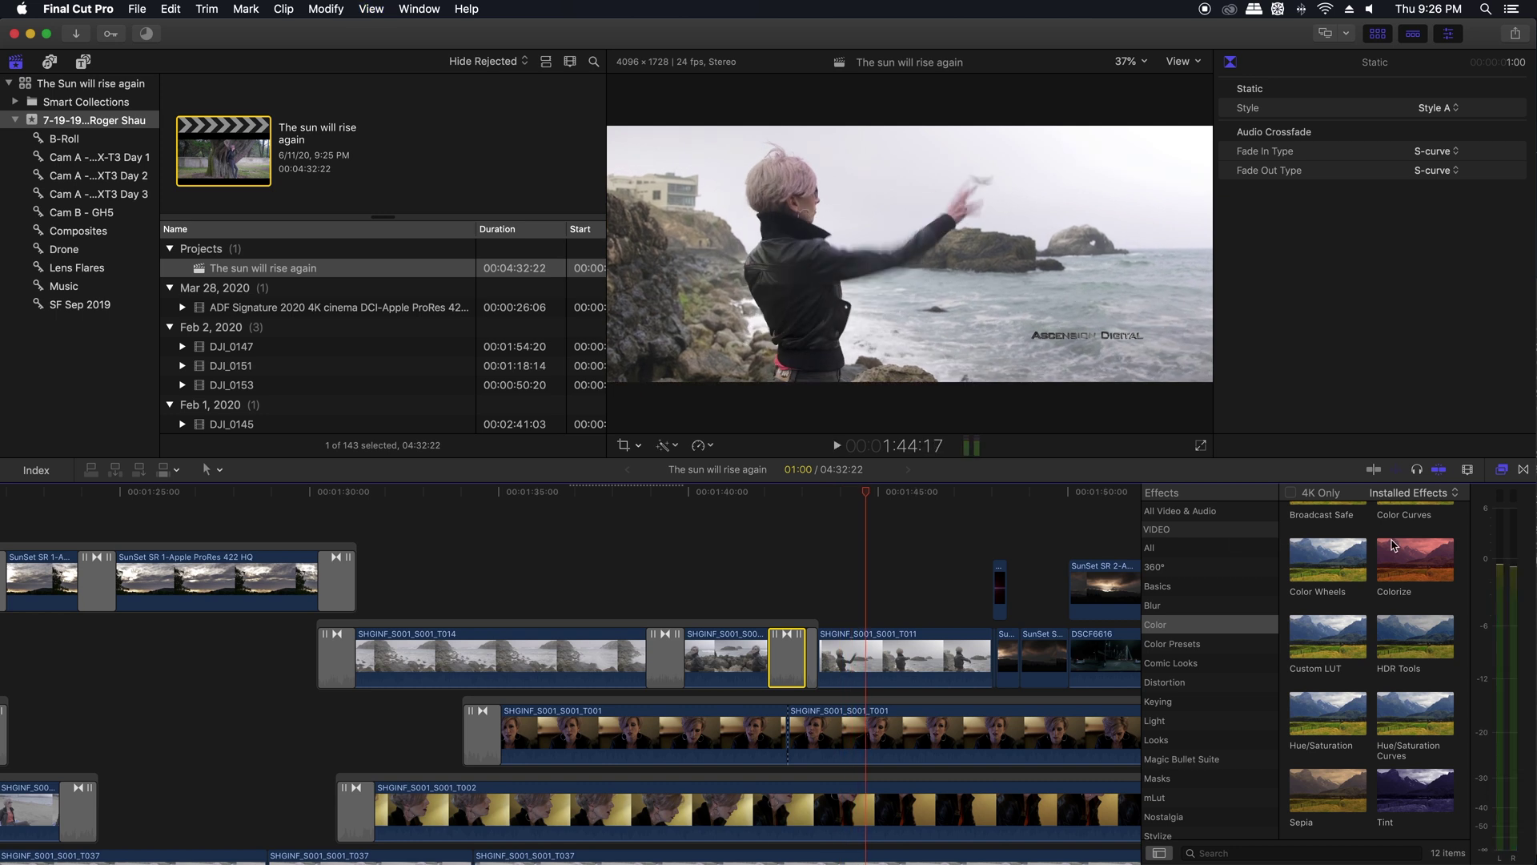
Look up Static among the Lights transitions, and replay the applied transition, stopping at 1:44:01.
scroll(1223, 626, "down", 3)
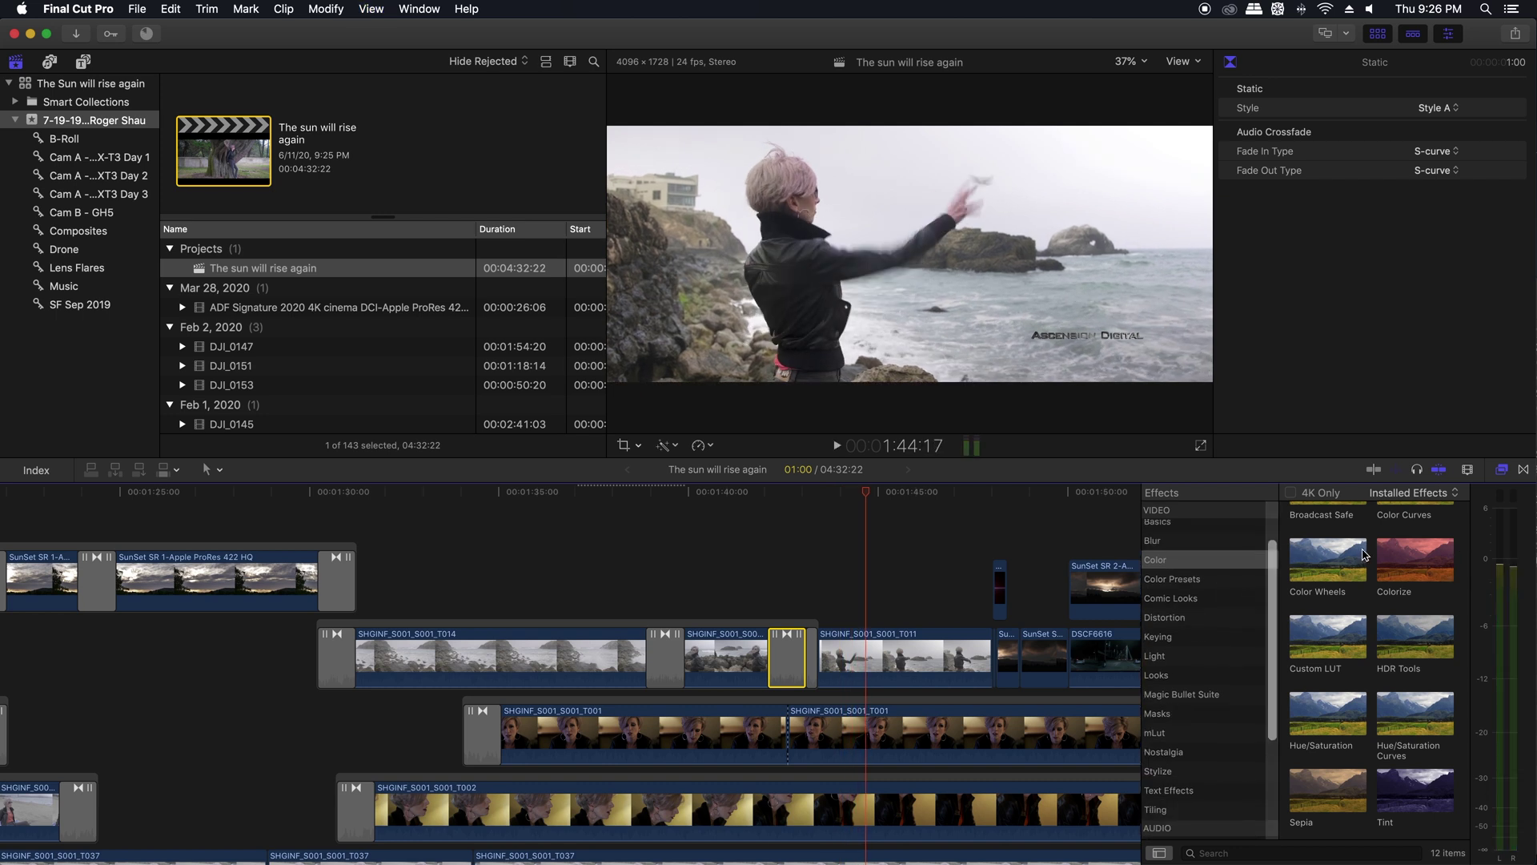
left_click(1524, 470)
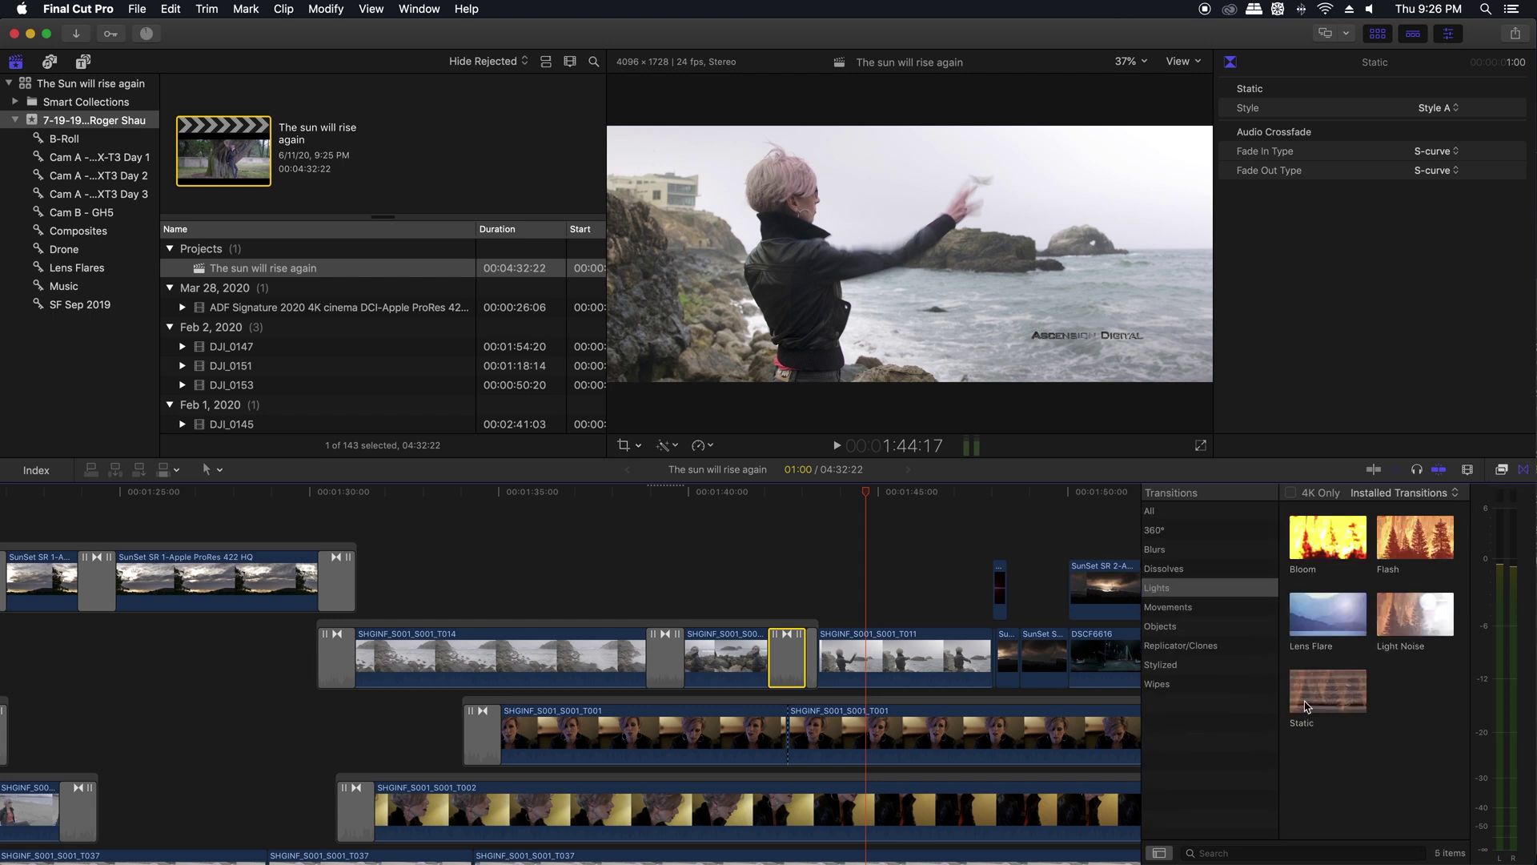
left_click(766, 493)
key("space")
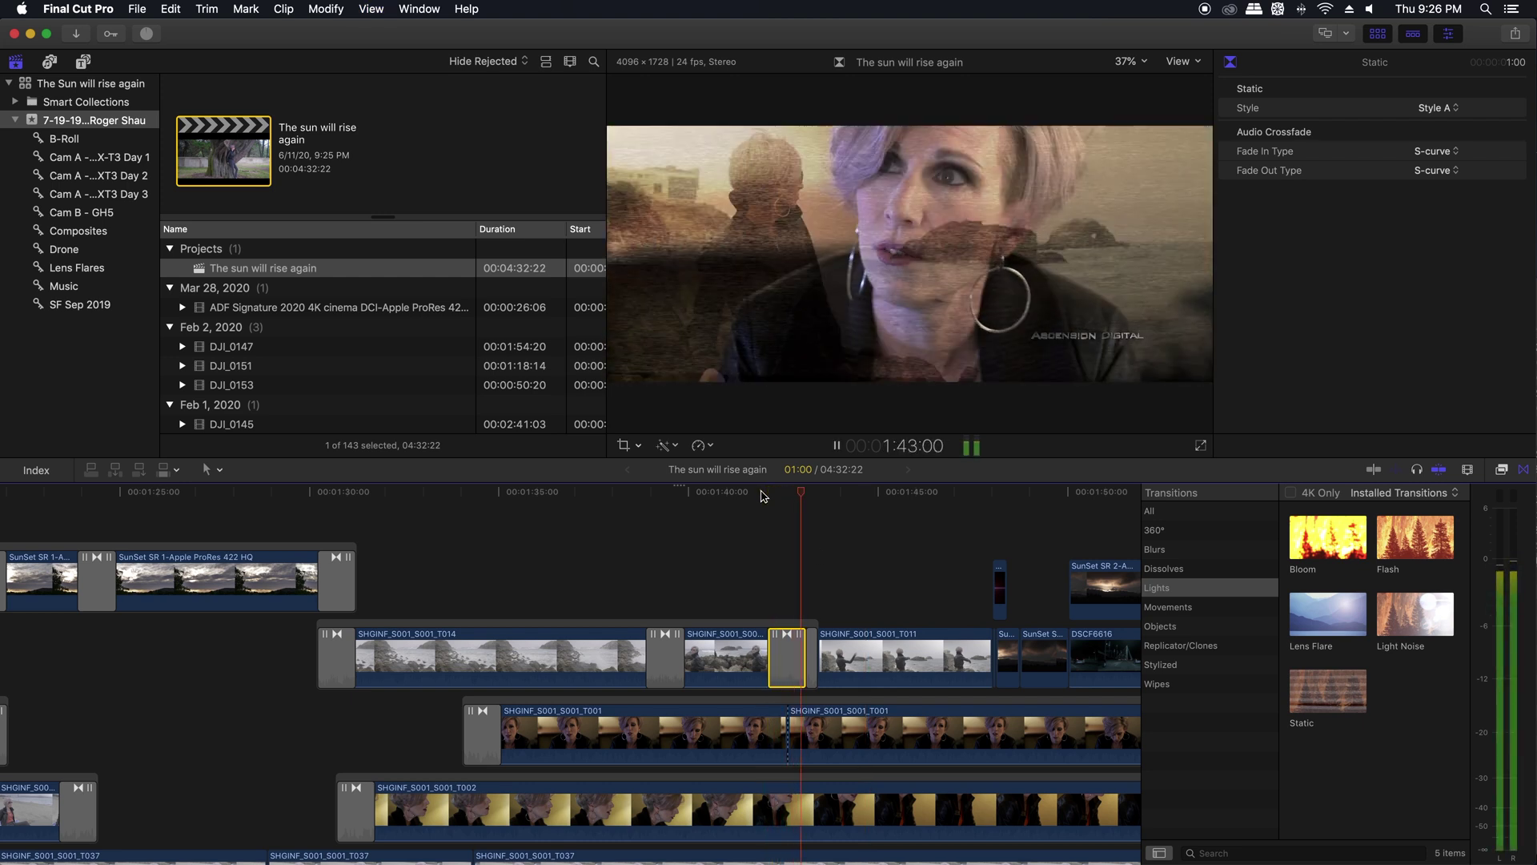
key("space")
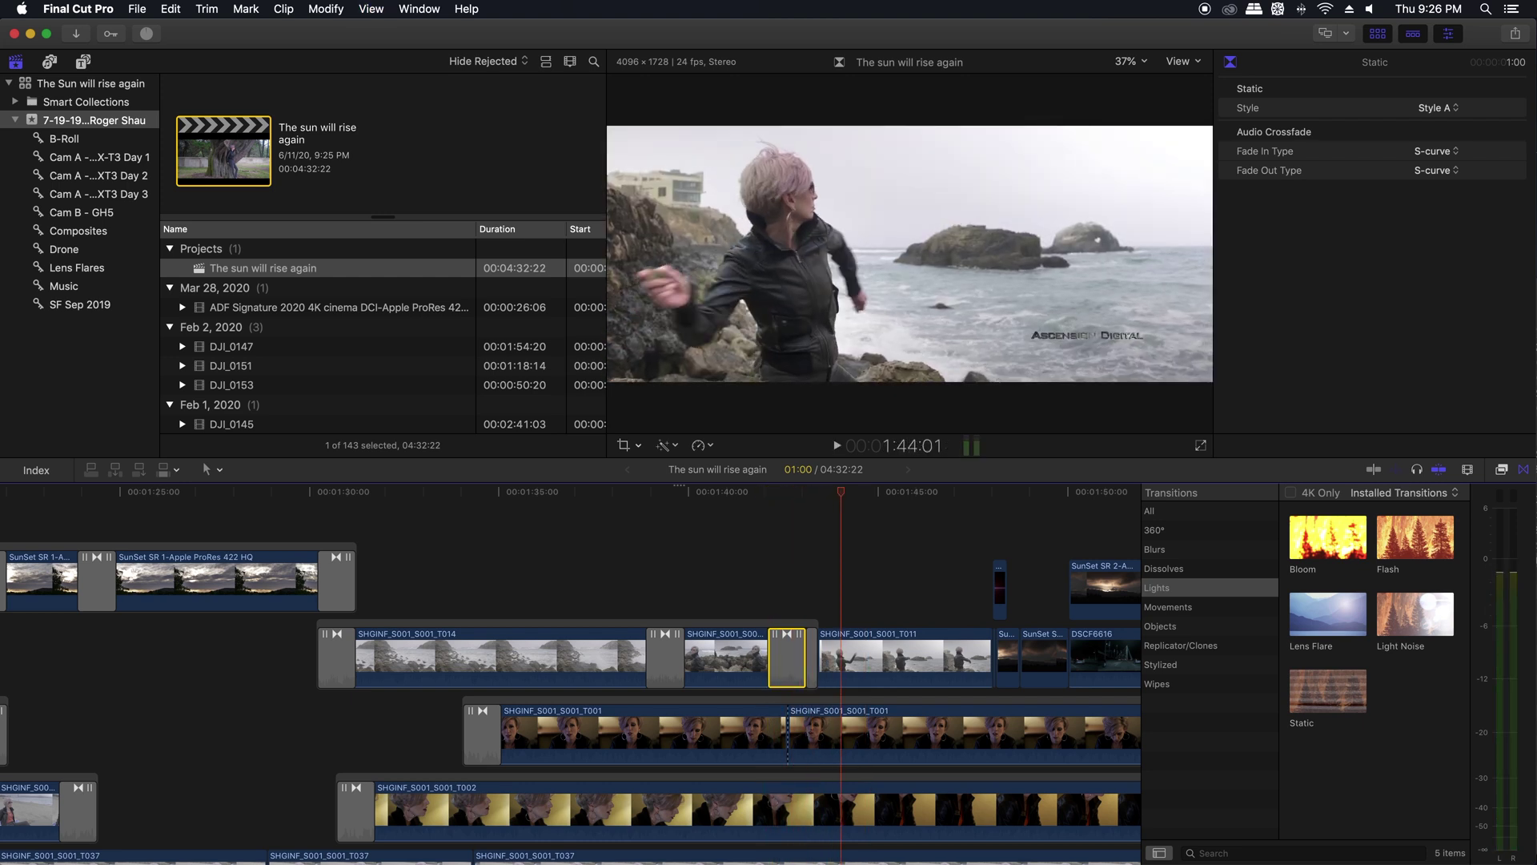
left_click(1523, 471)
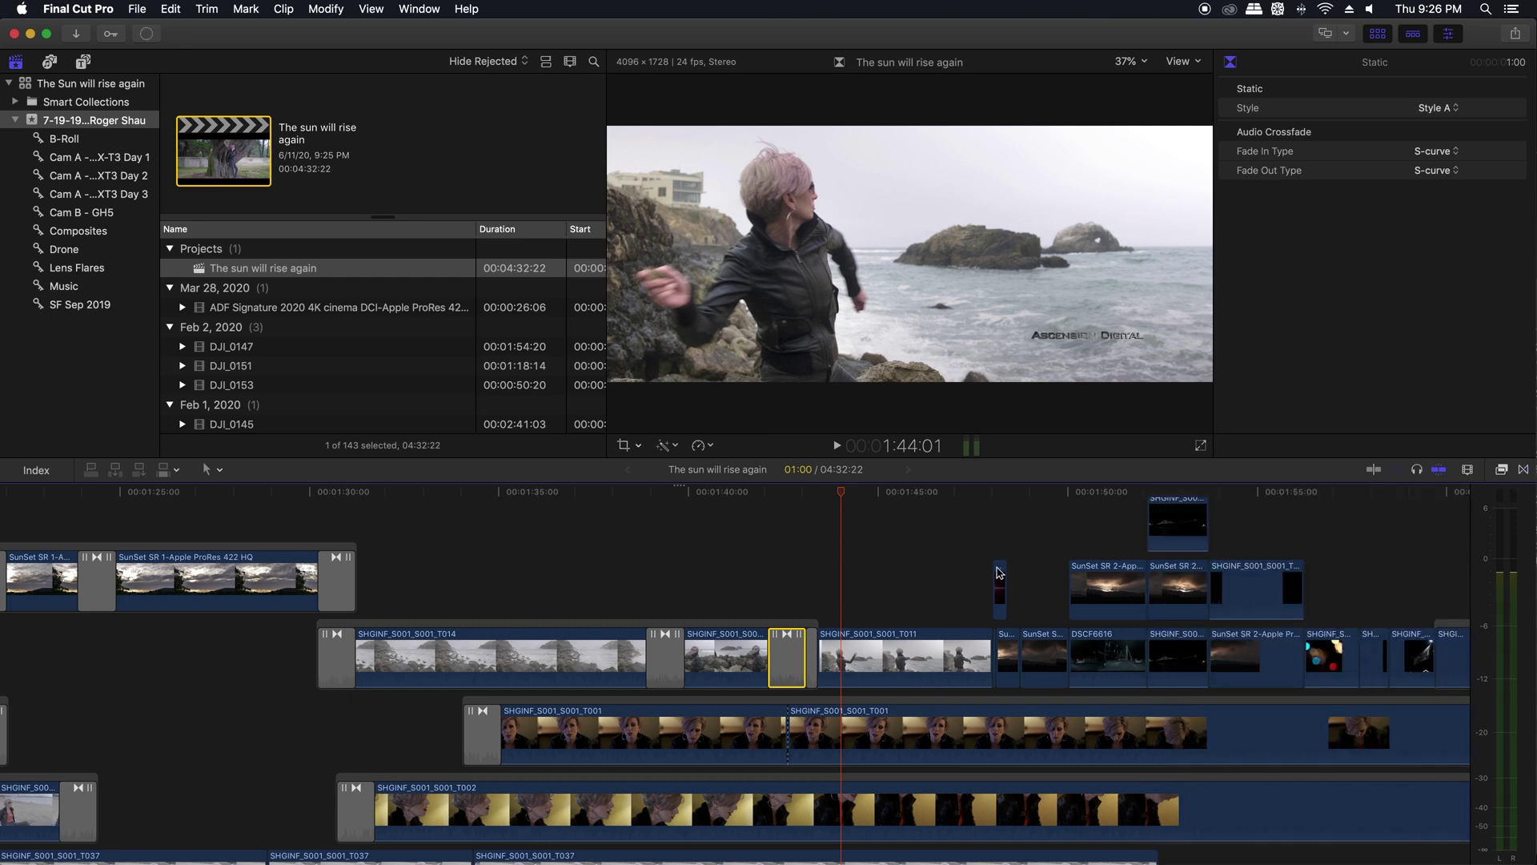
Play the seaside shot through the cut to the sunset, and replay it from 1:43:10, stopping at 1:45:02.
key("space")
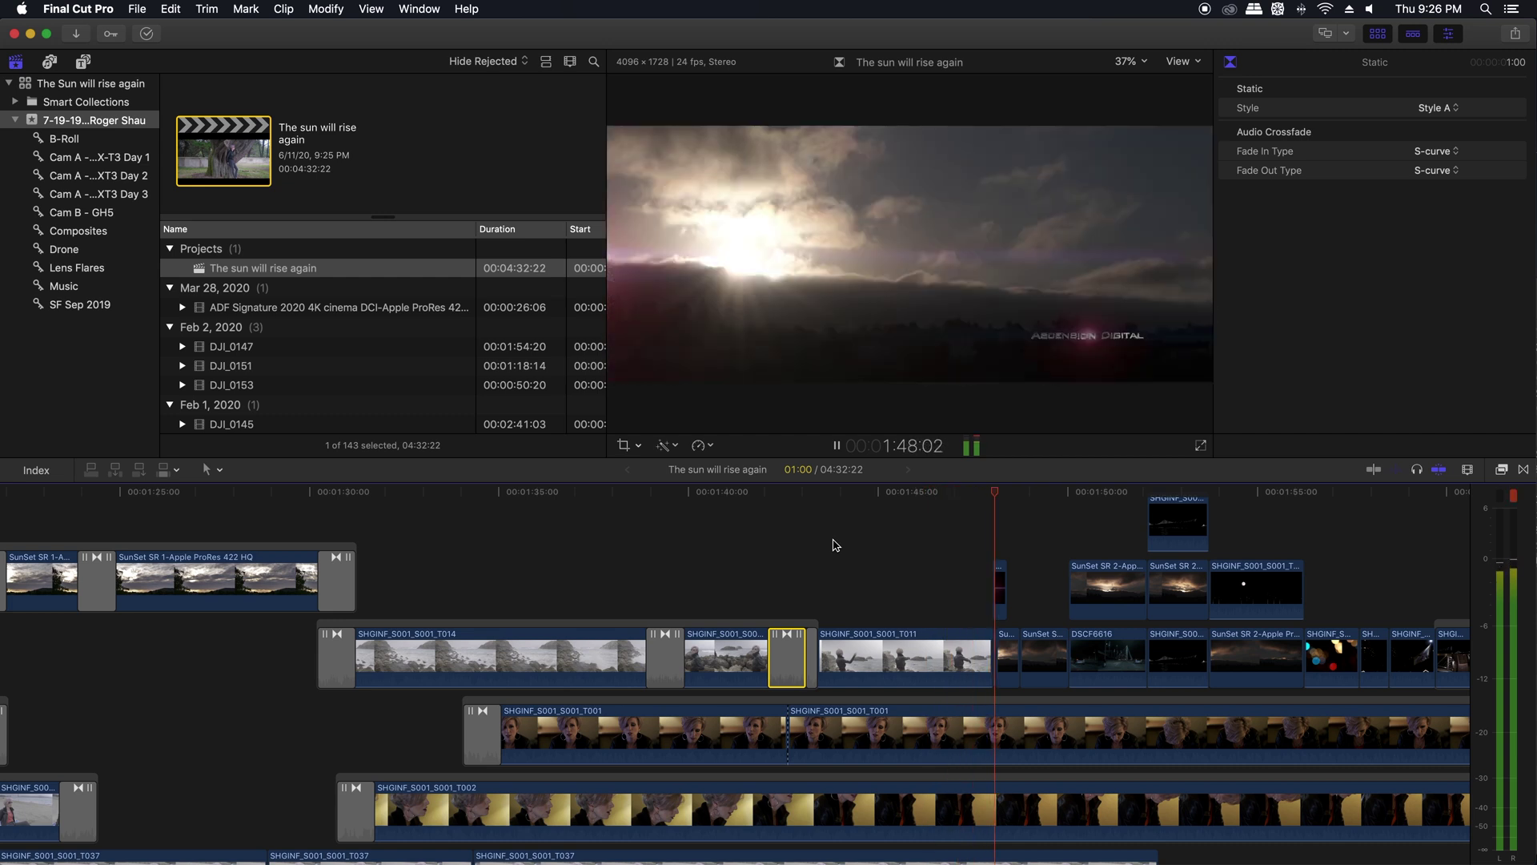
left_click(873, 492)
left_click_drag(873, 494, 817, 495)
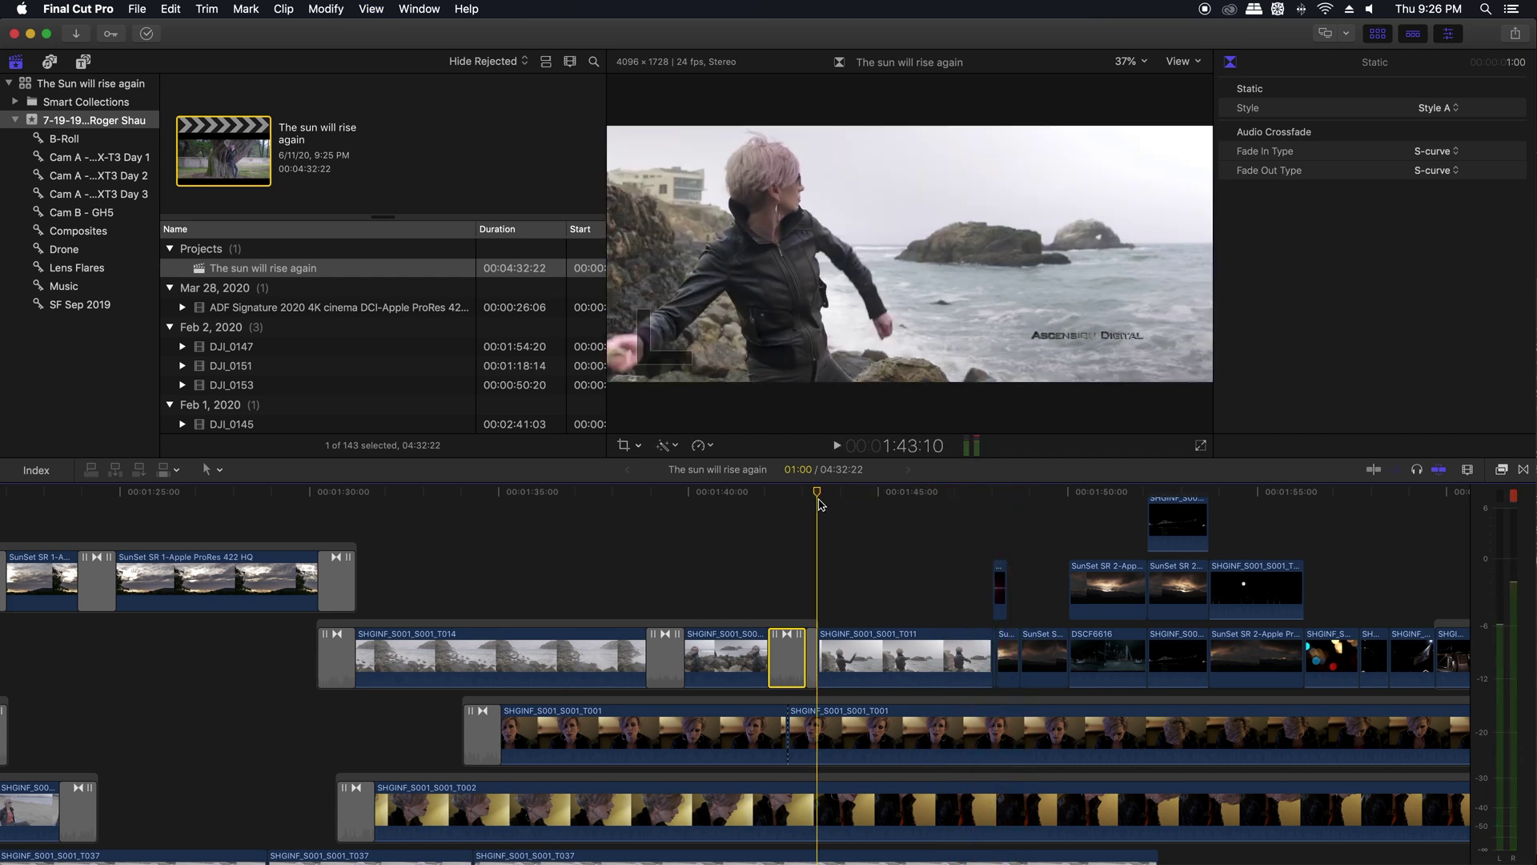
key("space")
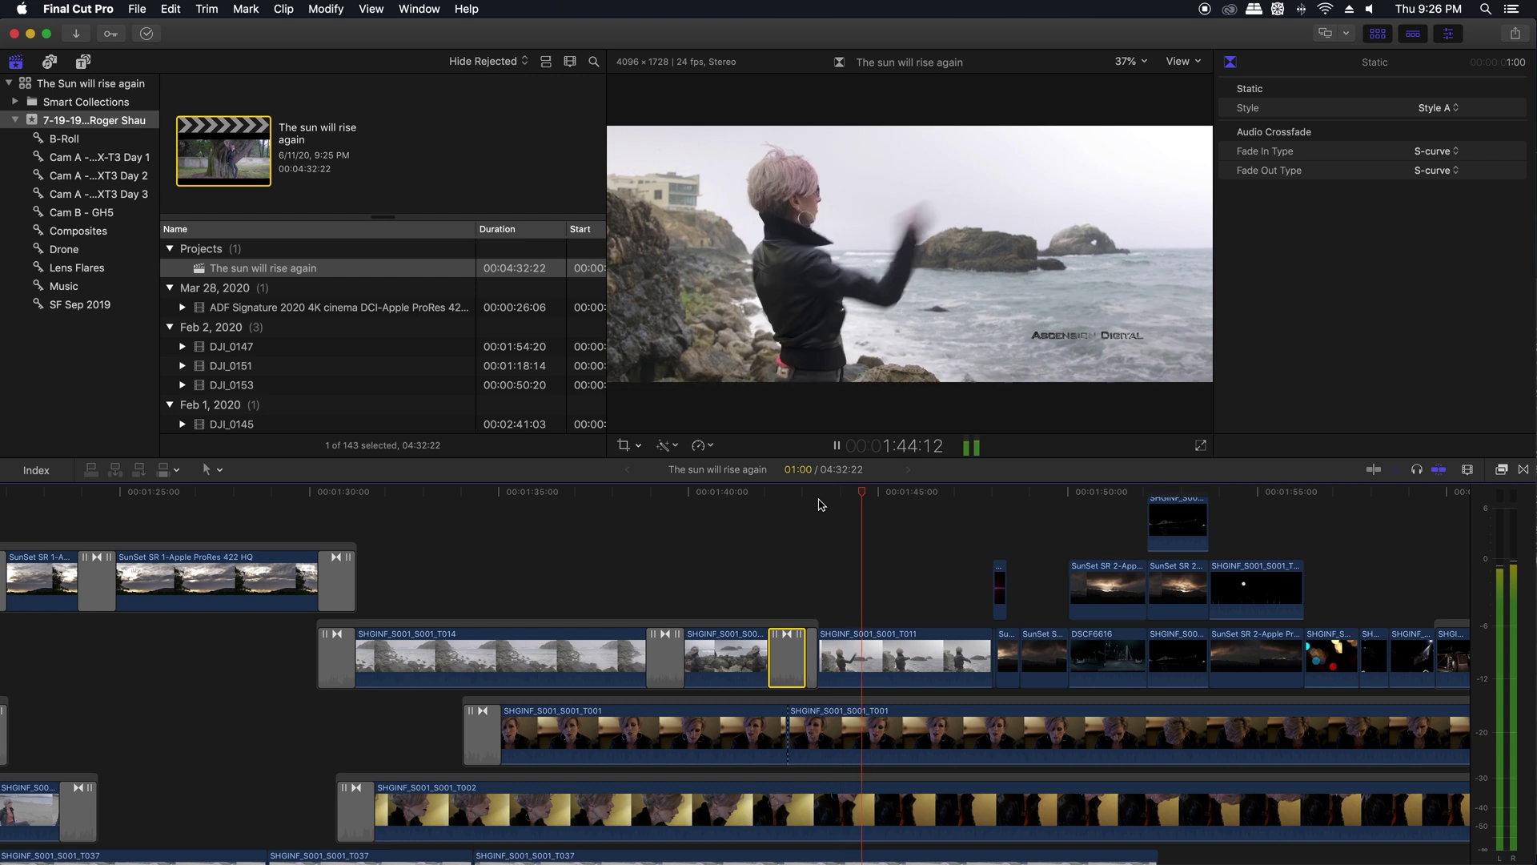
key("space")
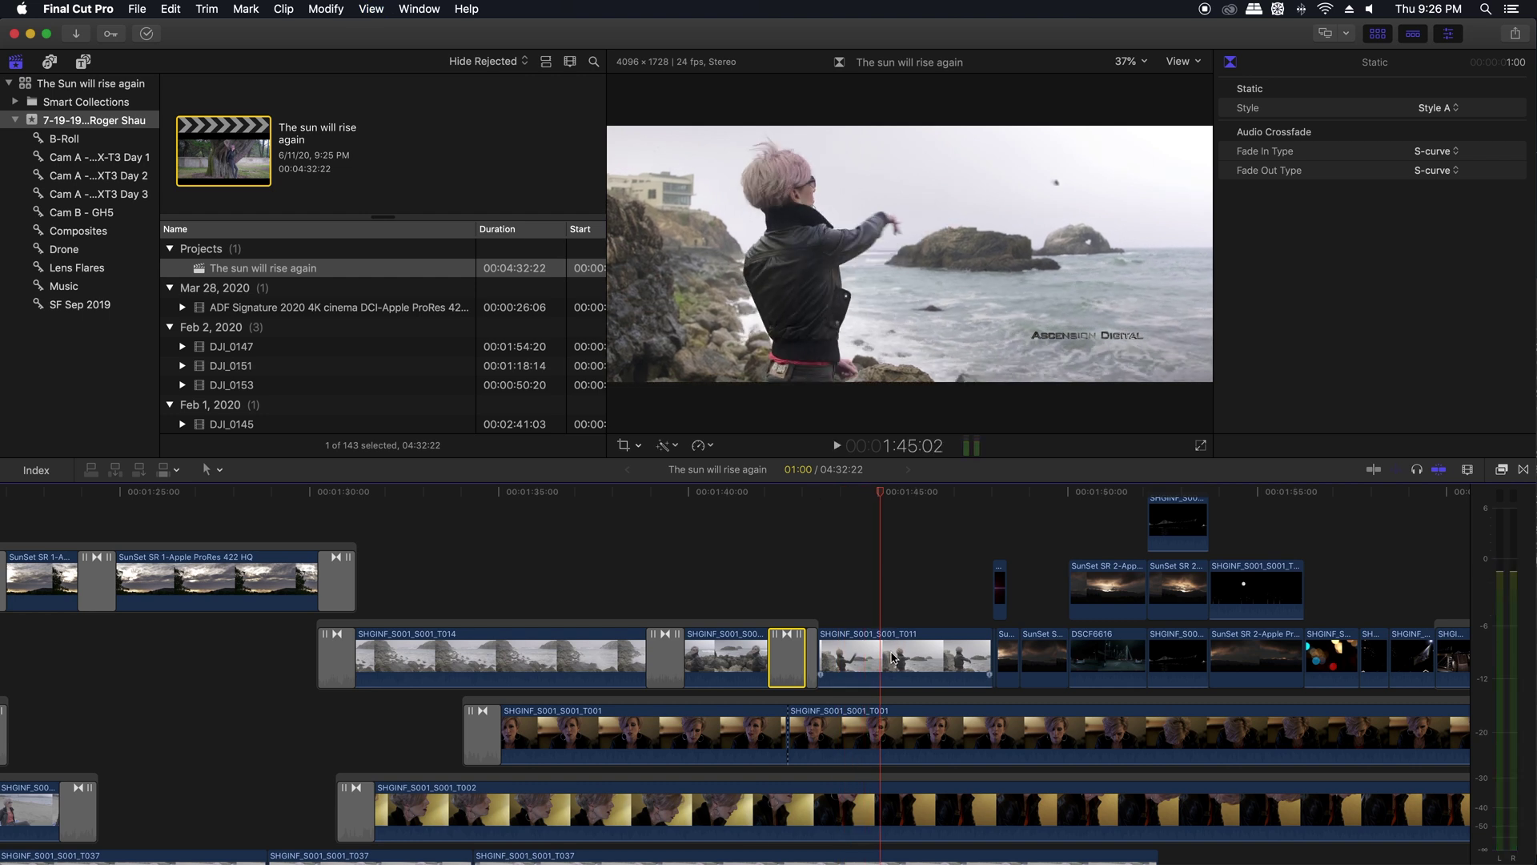
Check the Custom Speed settings of the seaside clip SHGINF_S001_S001_T011, leaving its rate at 40%.
left_click(894, 659)
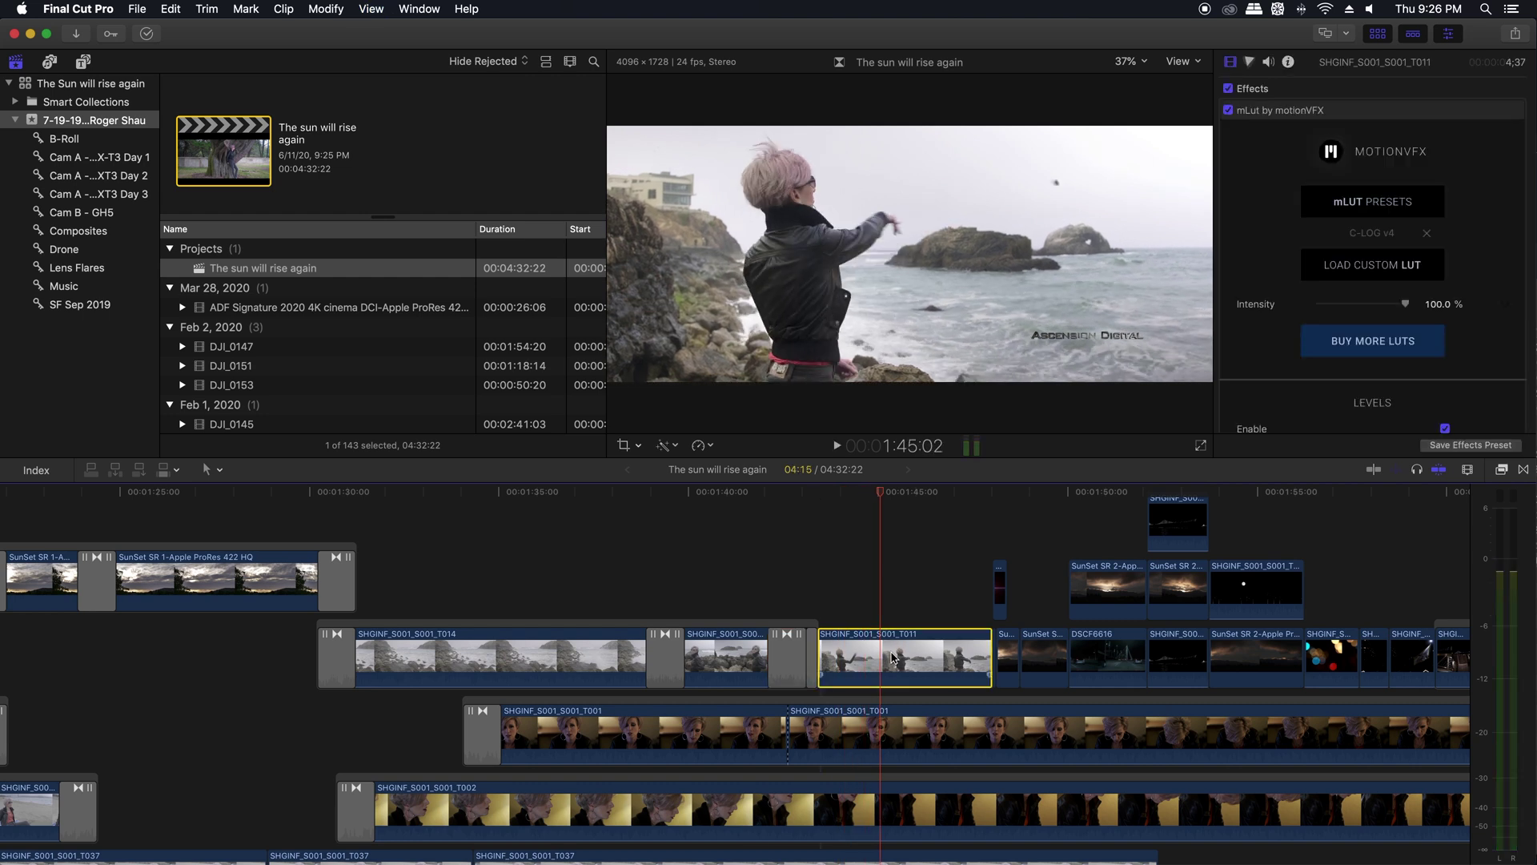
left_click(710, 447)
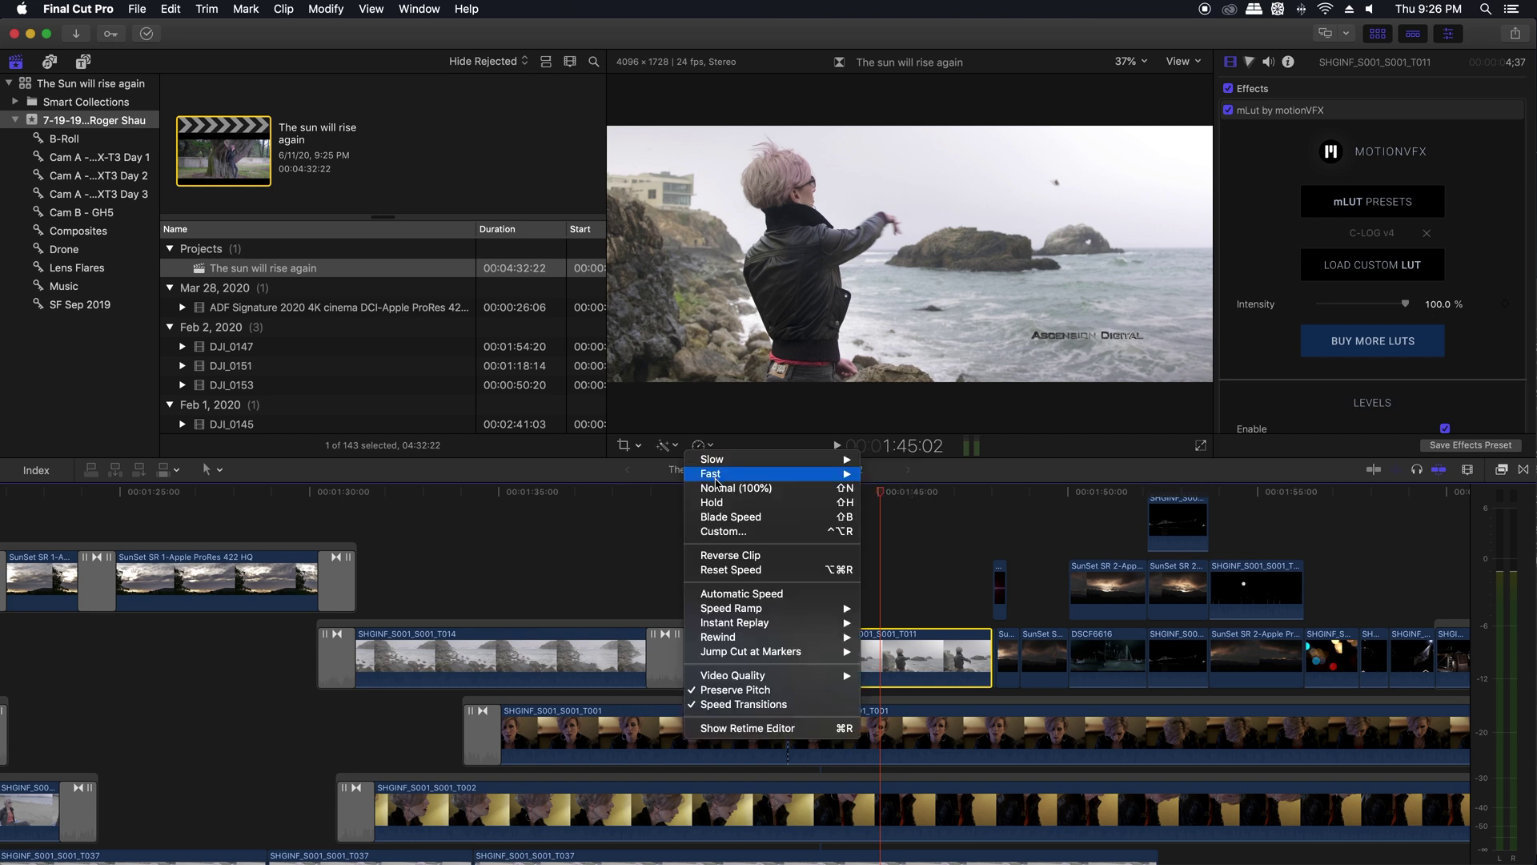
left_click(722, 531)
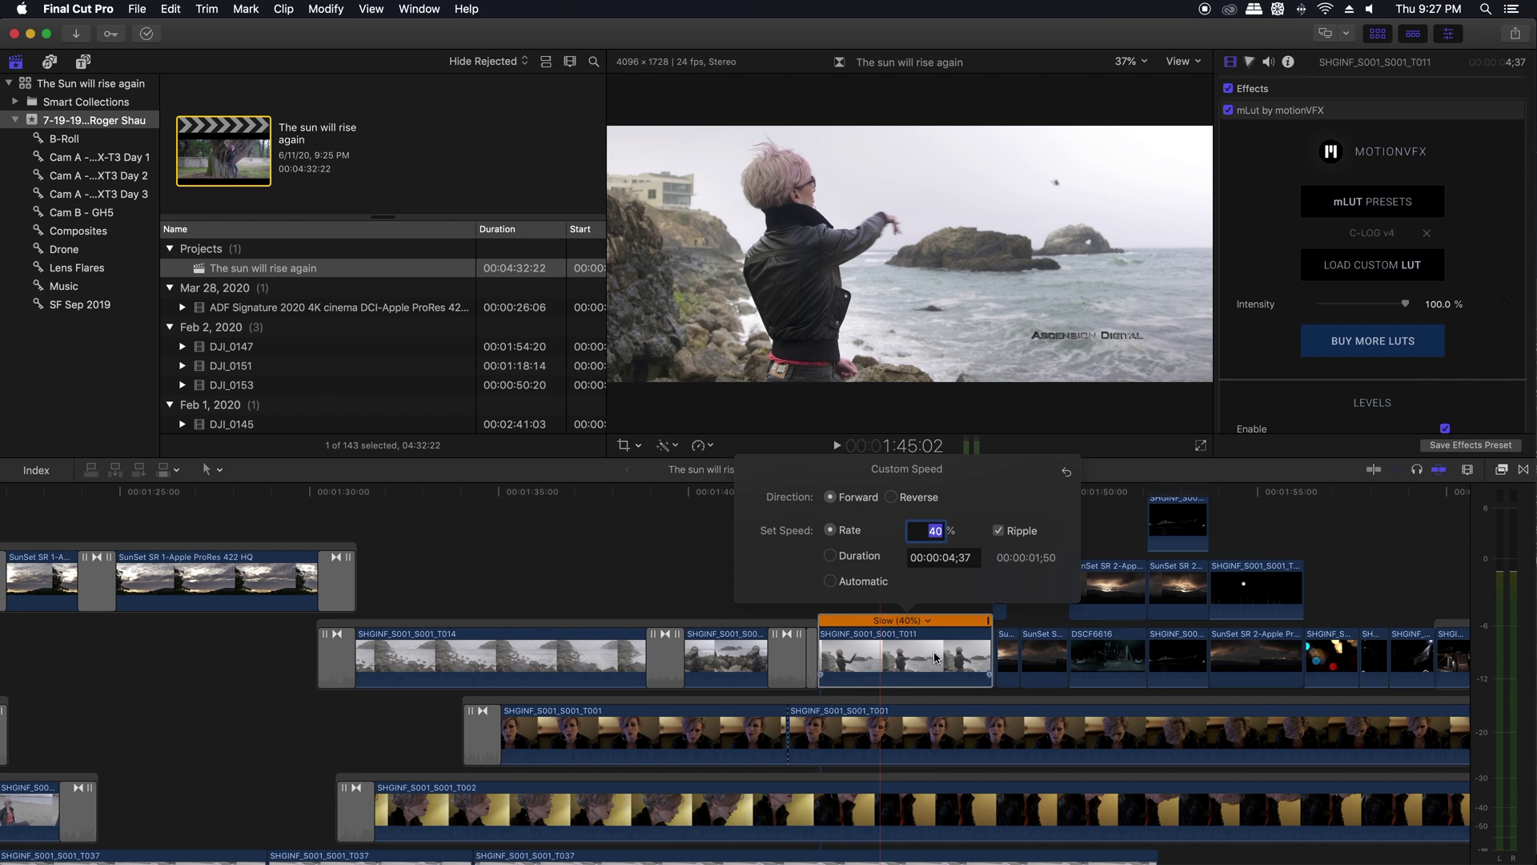
key("Return")
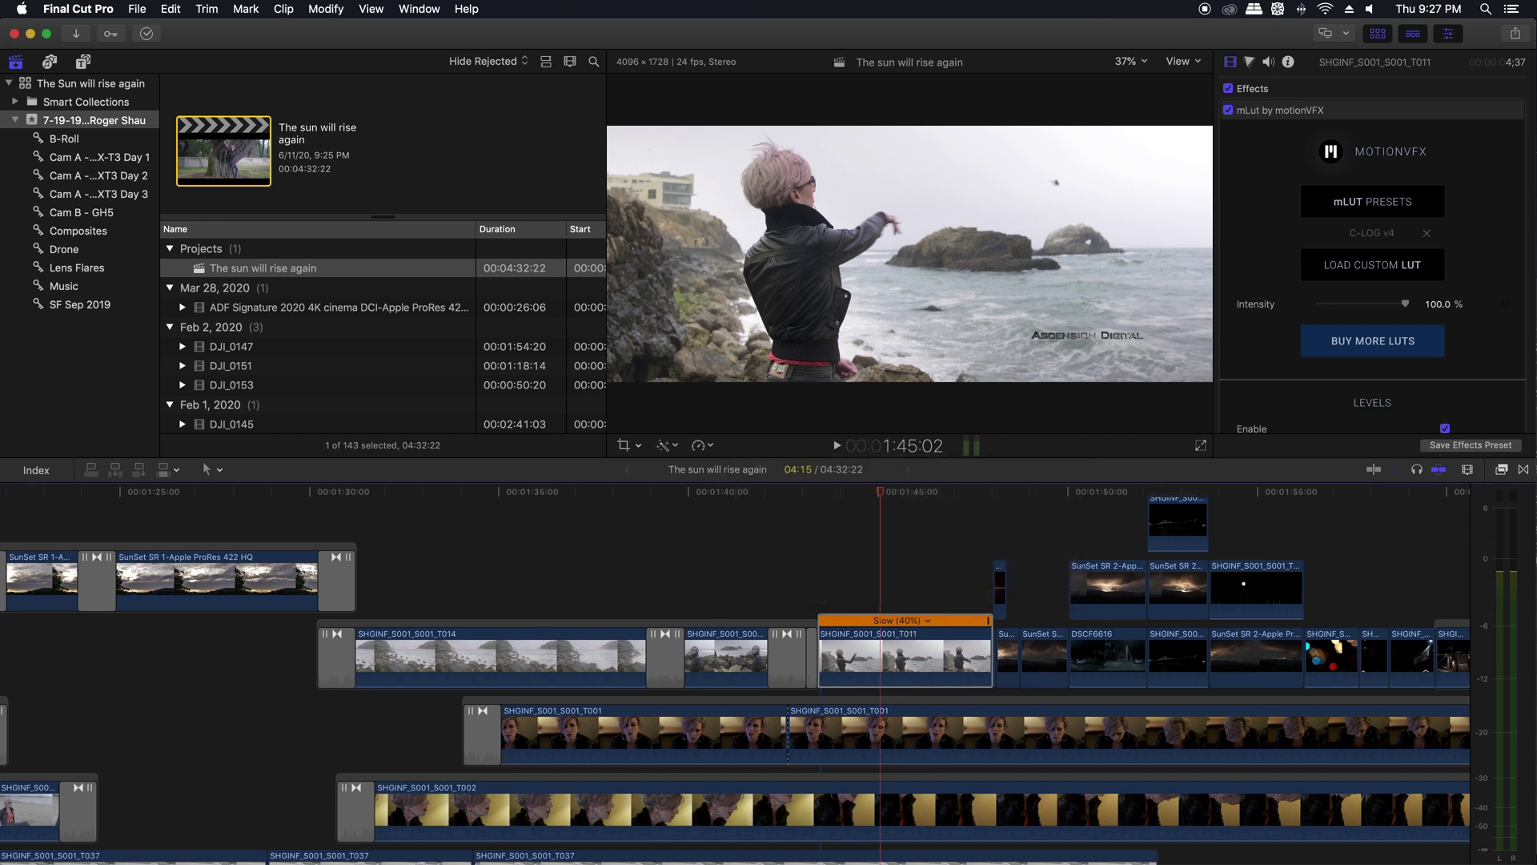
Play the slowed seaside clip from 1:45:02, and replay the lead-up from about 1:36, stopping at 1:44:08.
left_click(864, 552)
key("space")
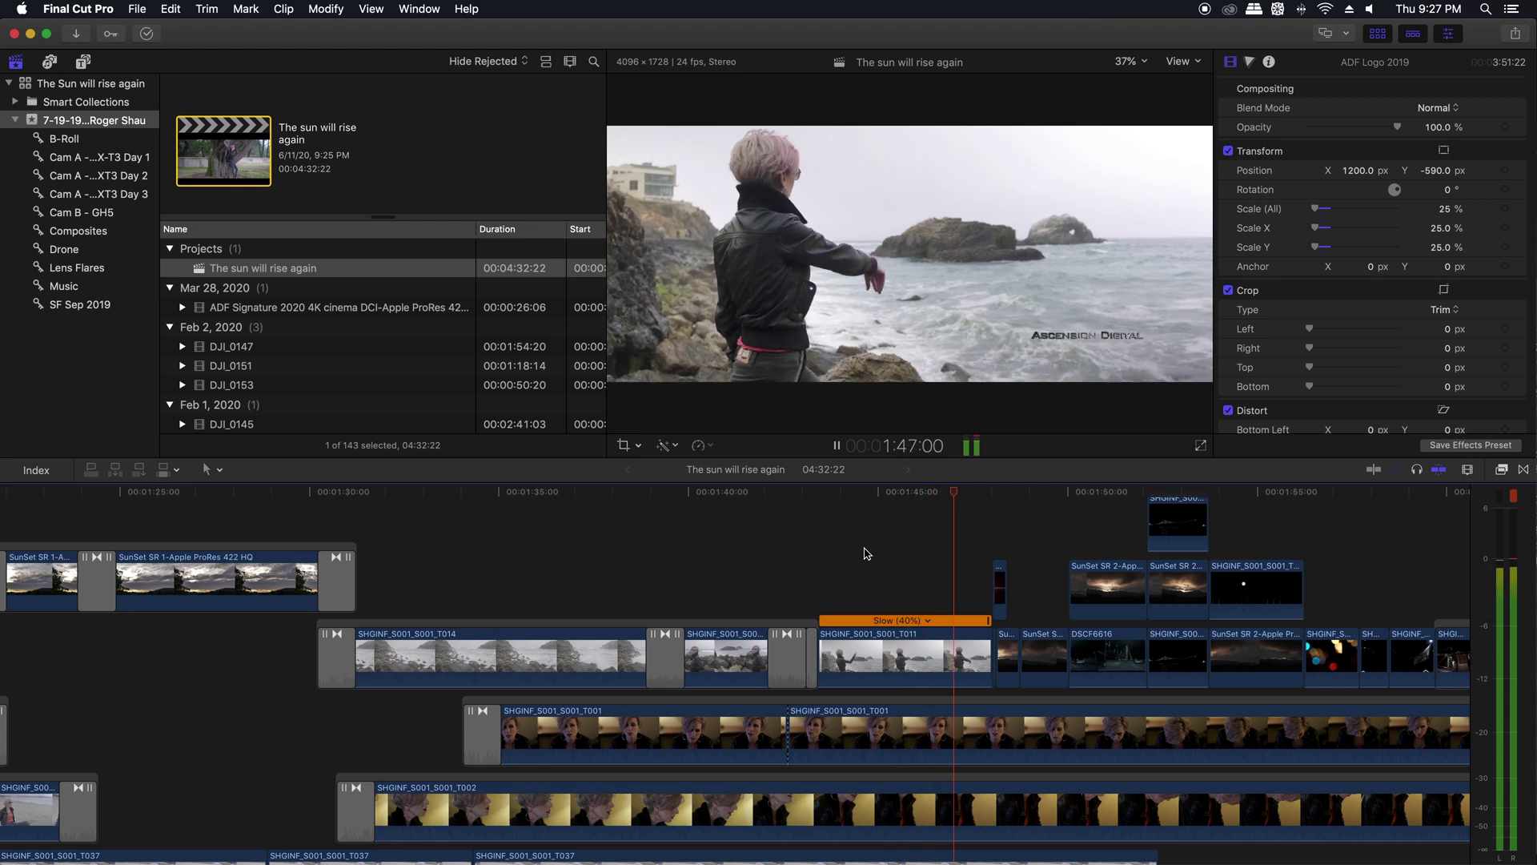
key("space")
left_click(451, 491)
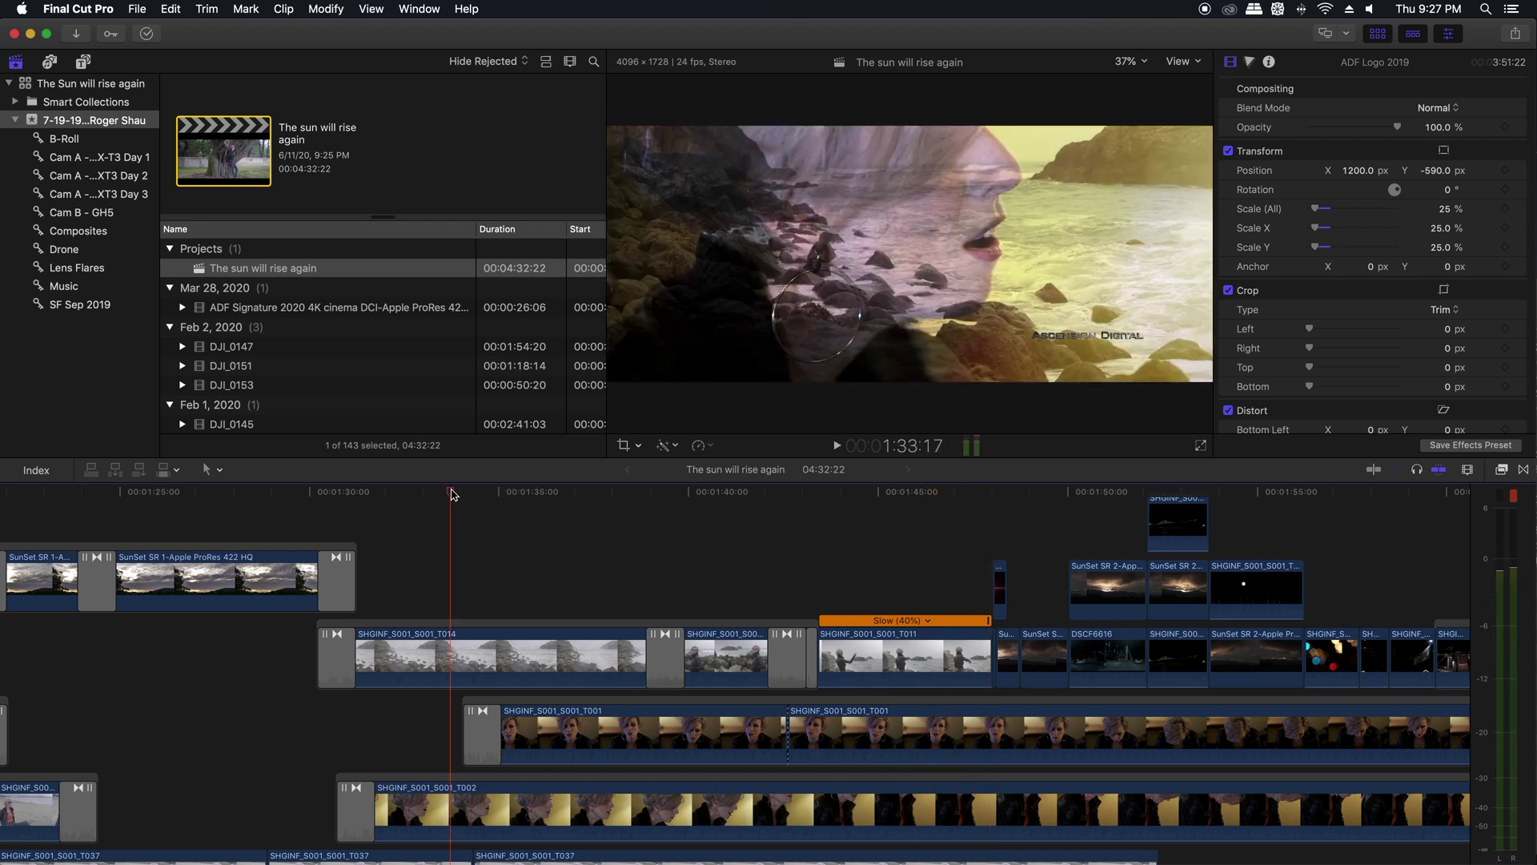
left_click(561, 494)
key("space")
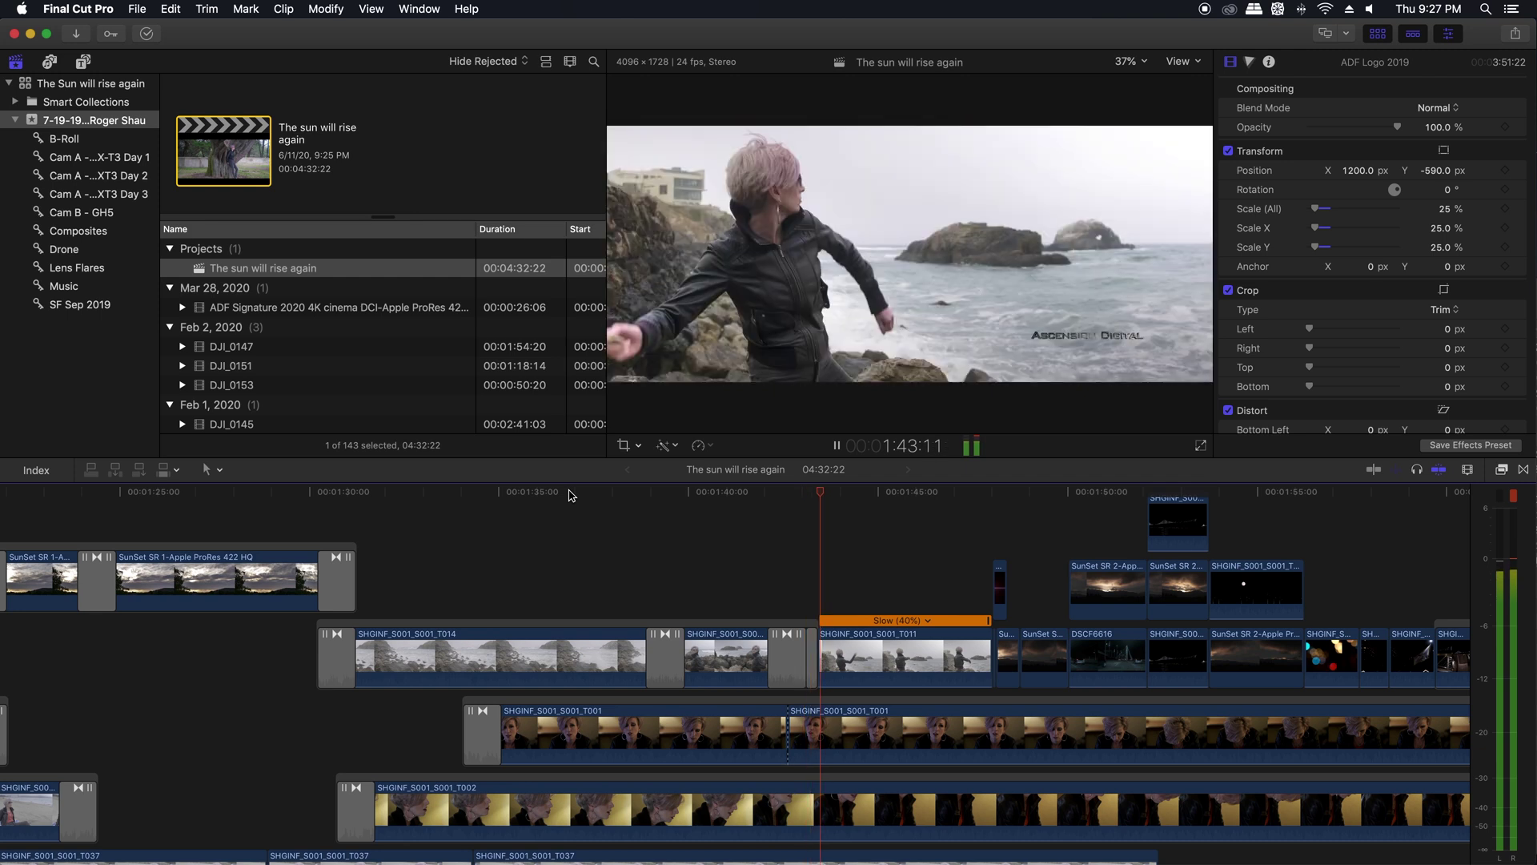
key("space")
Play the start of the sunset shot after the slowed clip and return the playhead to 1:48:01.
scroll(921, 506, "right", 5)
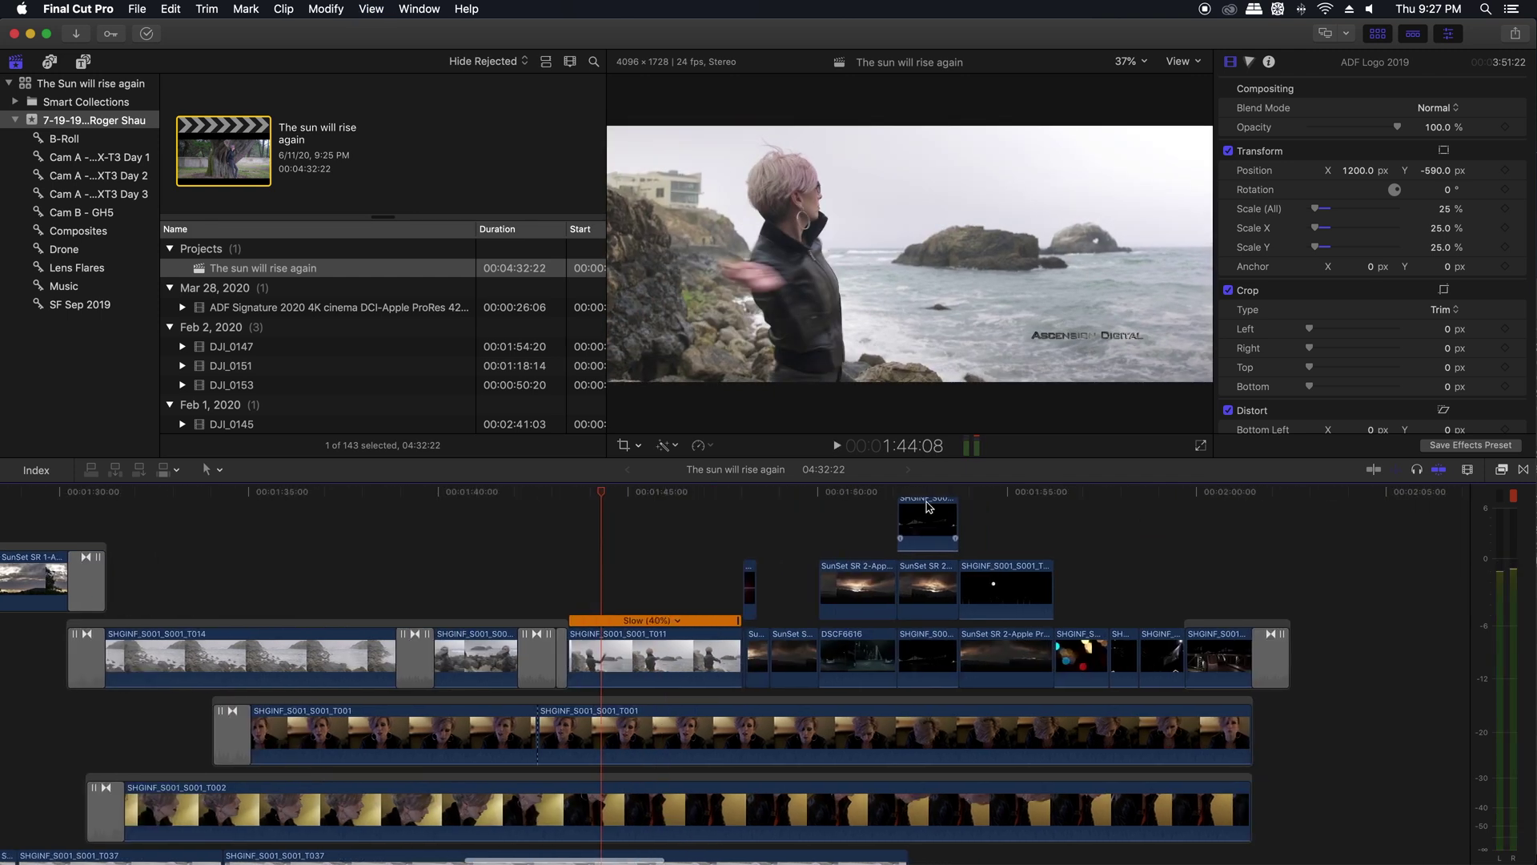
left_click(743, 496)
key("space")
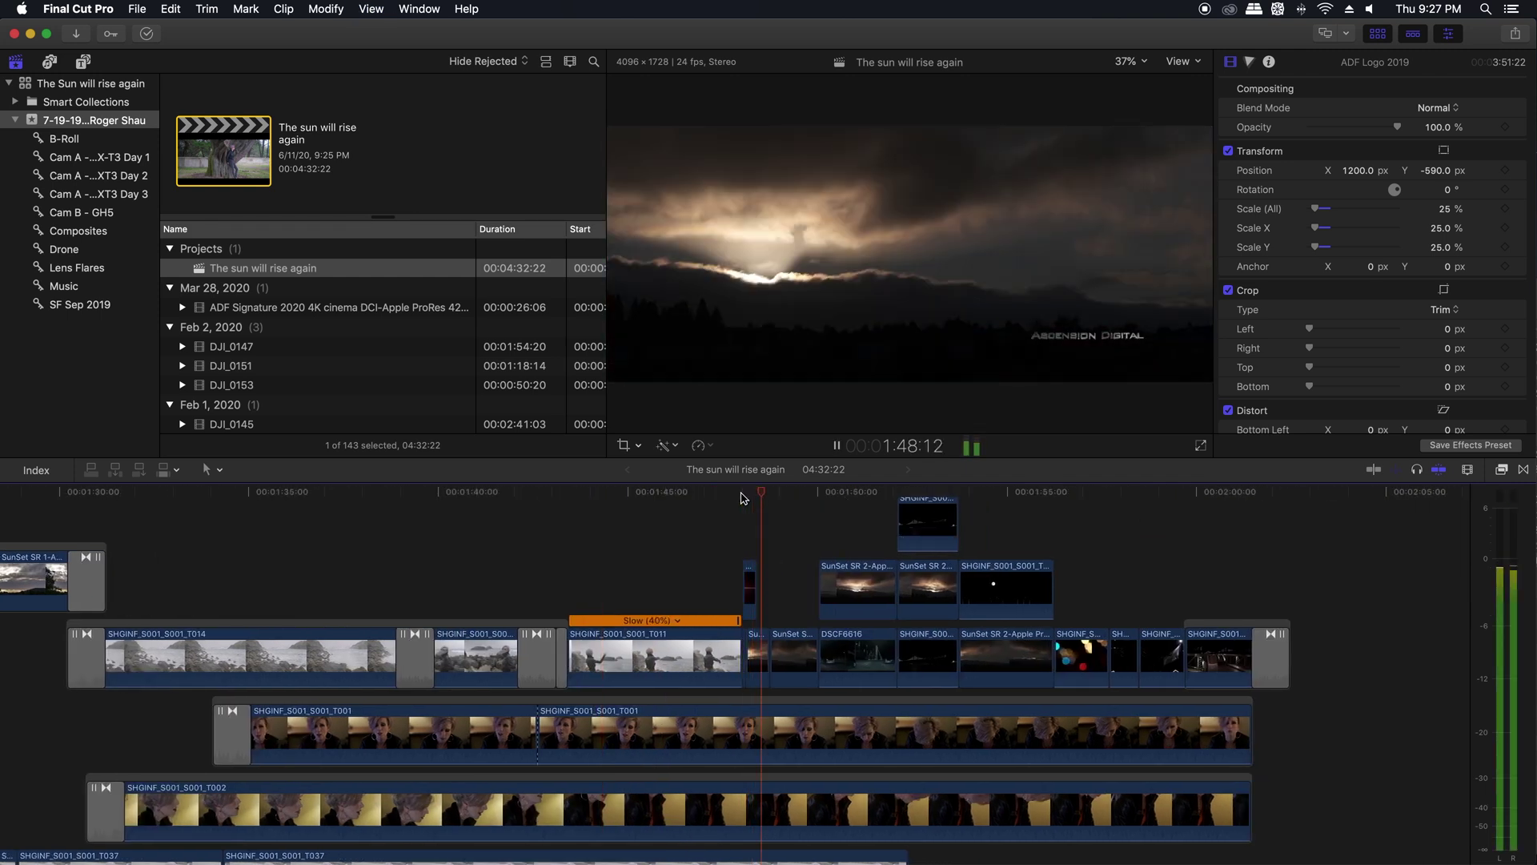
key("space")
left_click(743, 496)
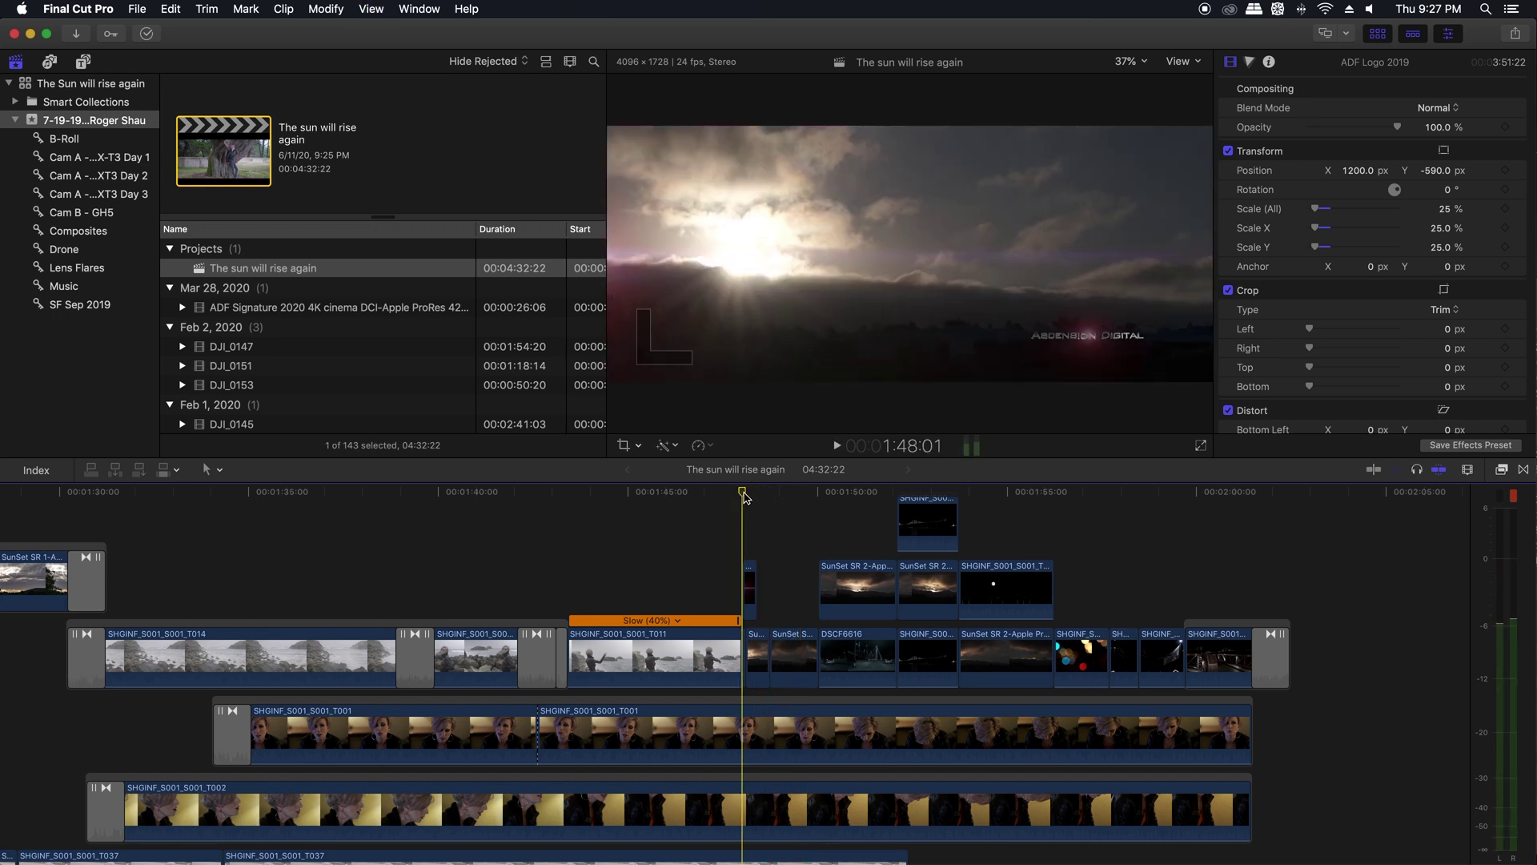
Review the short sunset clips from 1:48:01 in closer detail, playing into the bridge shot and stopping at 1:50:19.
key("super+equal")
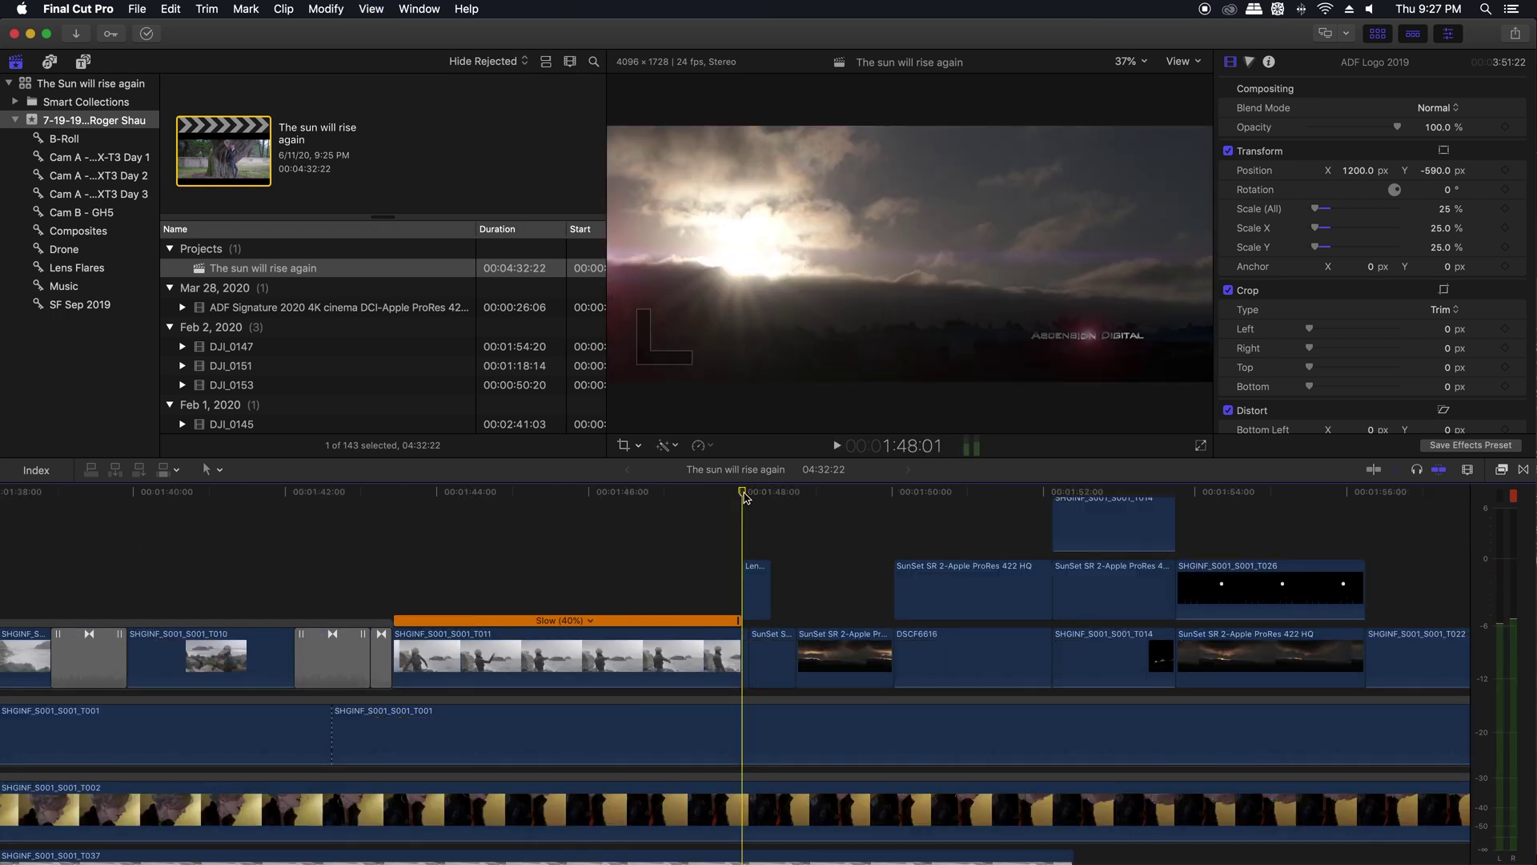
key("space")
key("space")
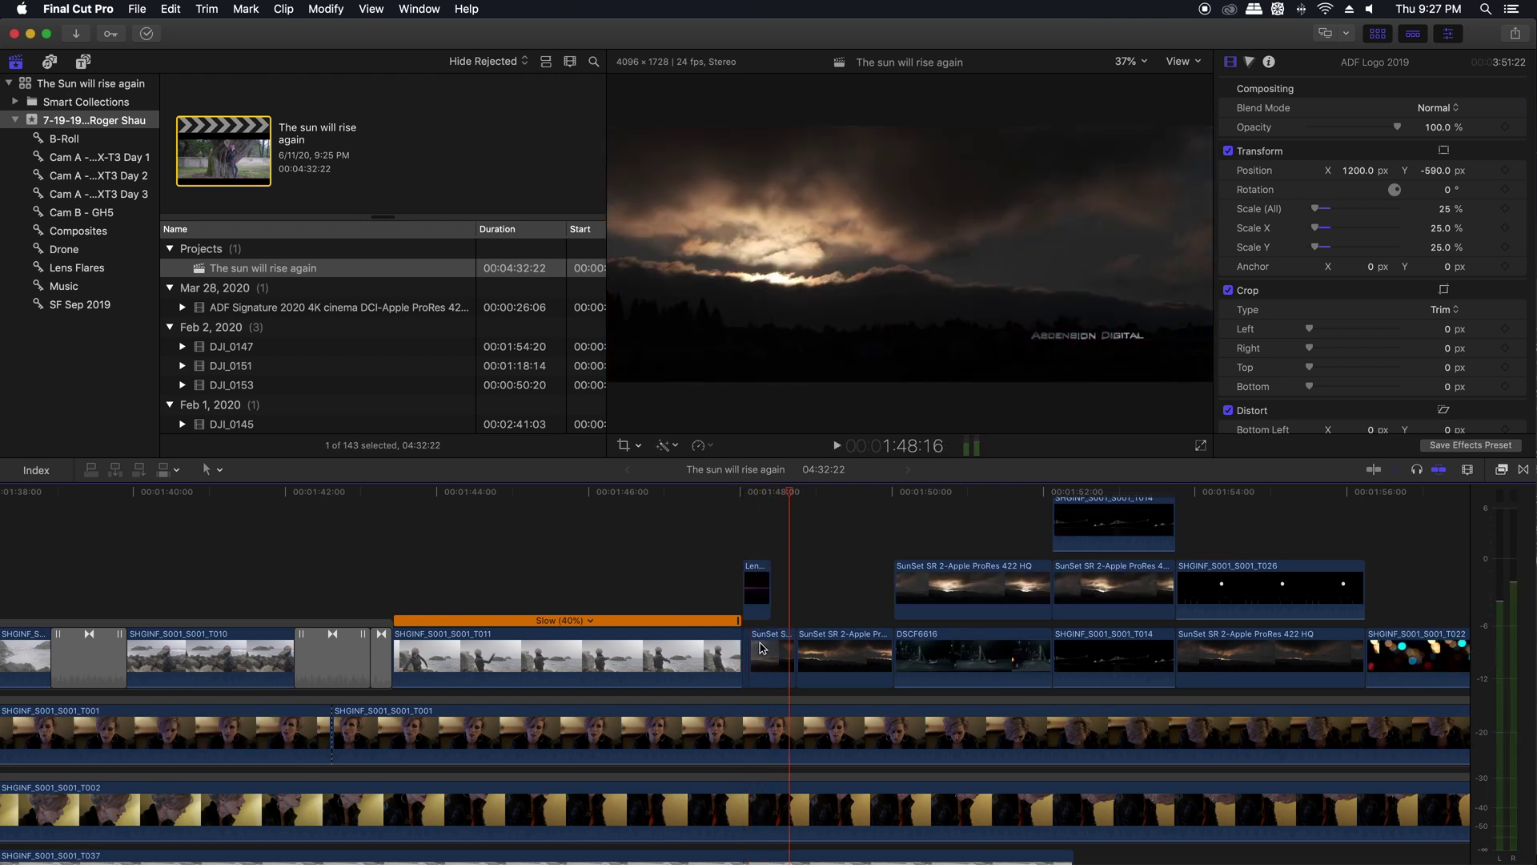
left_click_drag(790, 496, 772, 496)
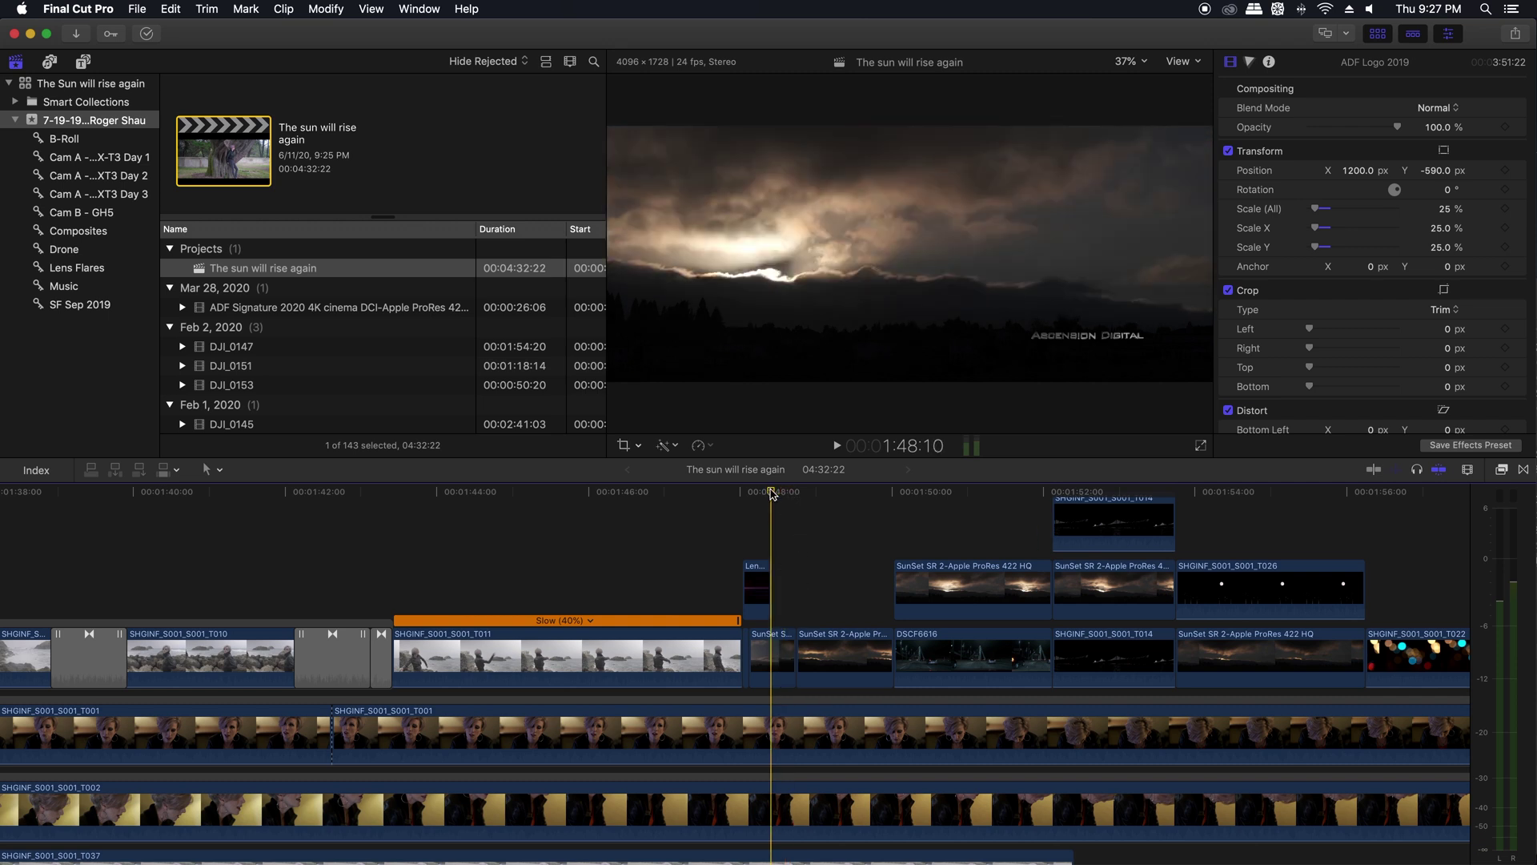
left_click(755, 495)
key("space")
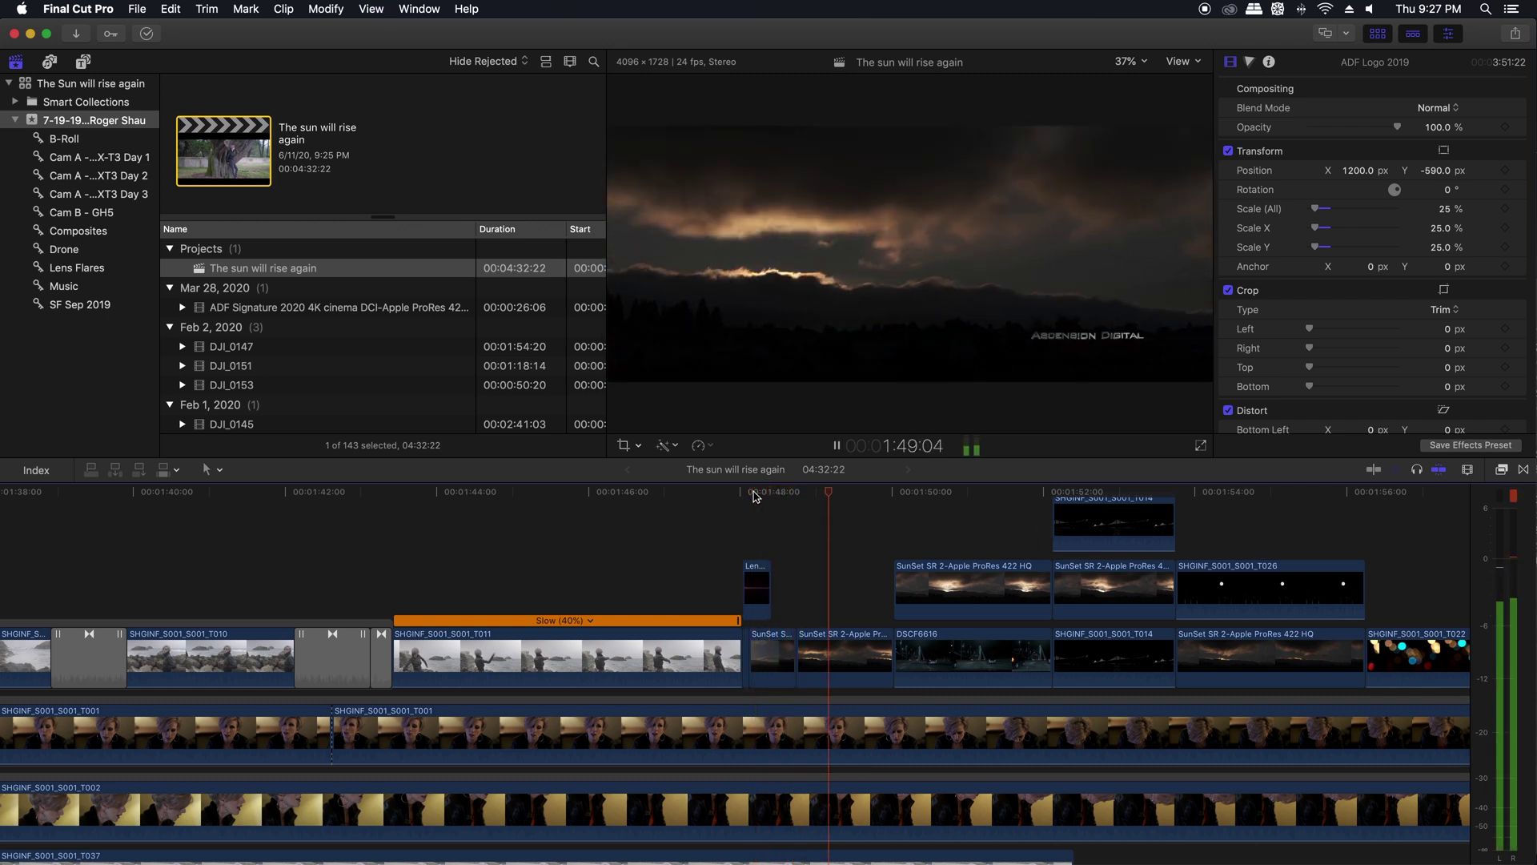
key("space")
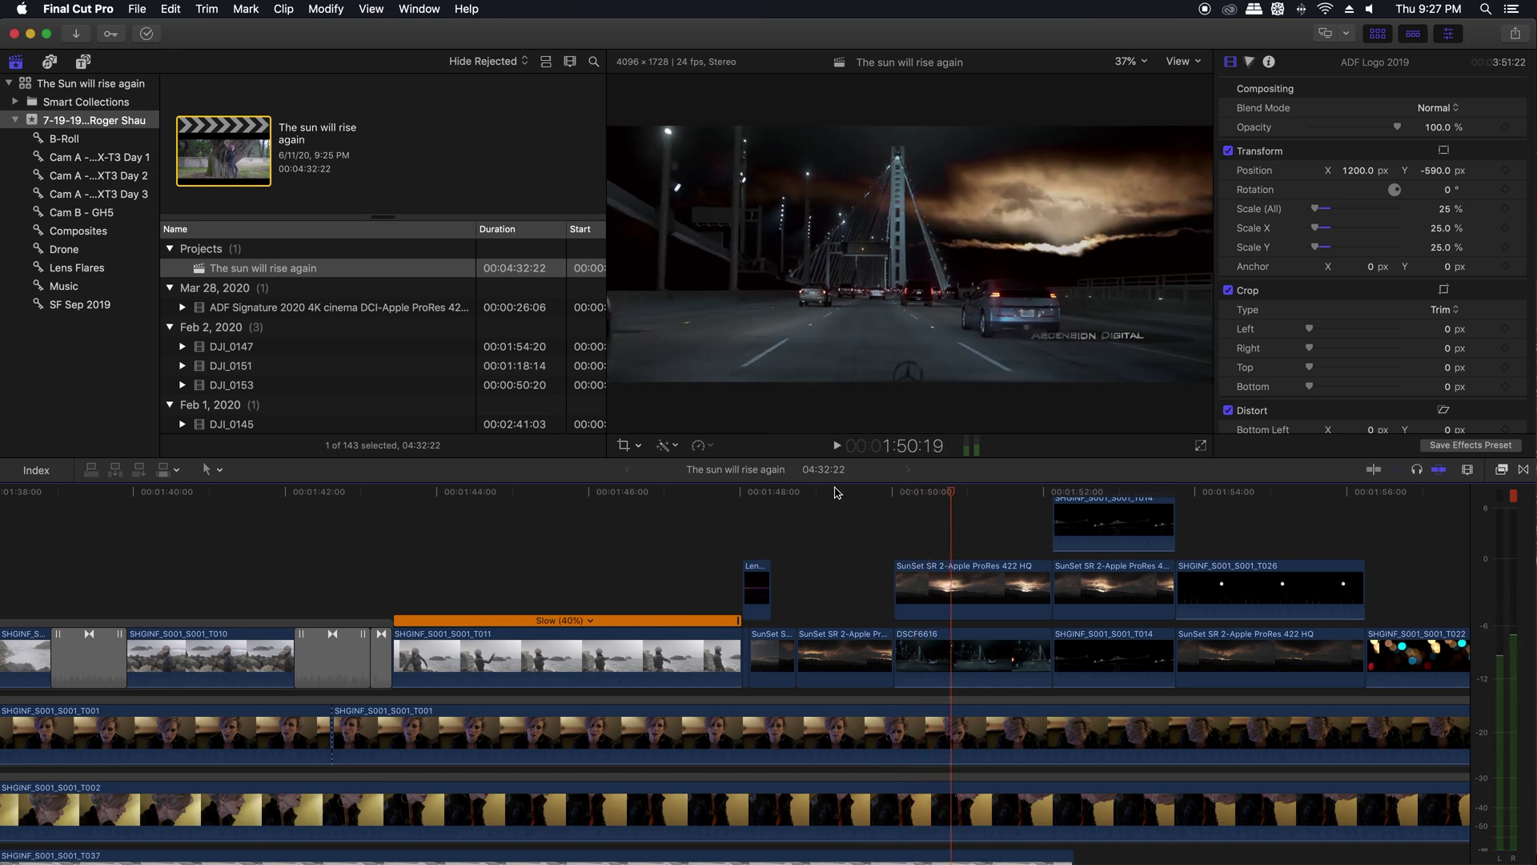
Replay the sunset clips before the bridge shot, including the cut from the seaside starting at 1:47:20.
left_click(787, 495)
key("space")
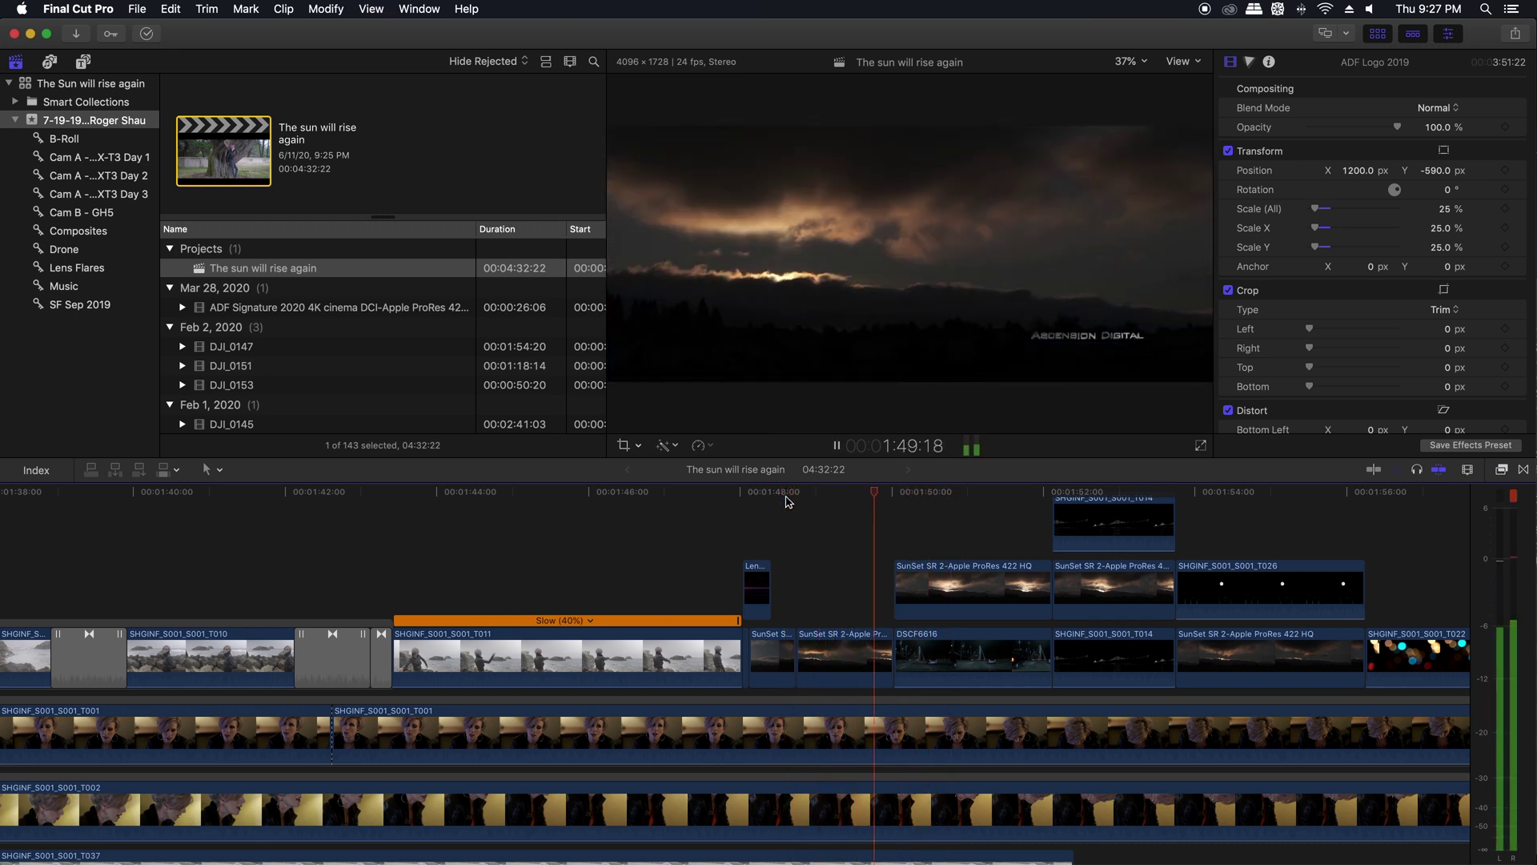
key("space")
left_click(729, 495)
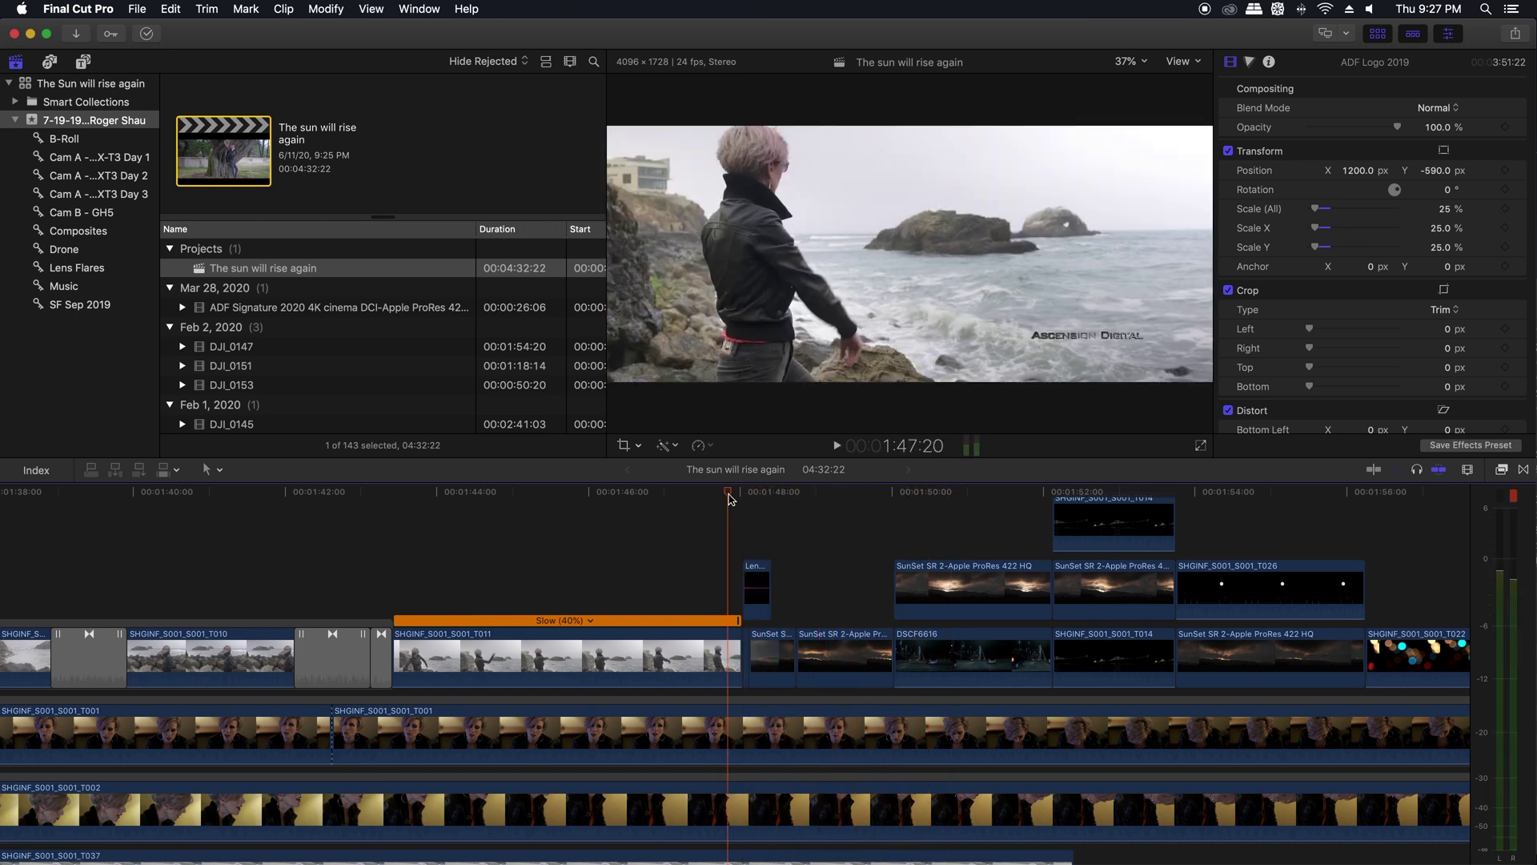
key("space")
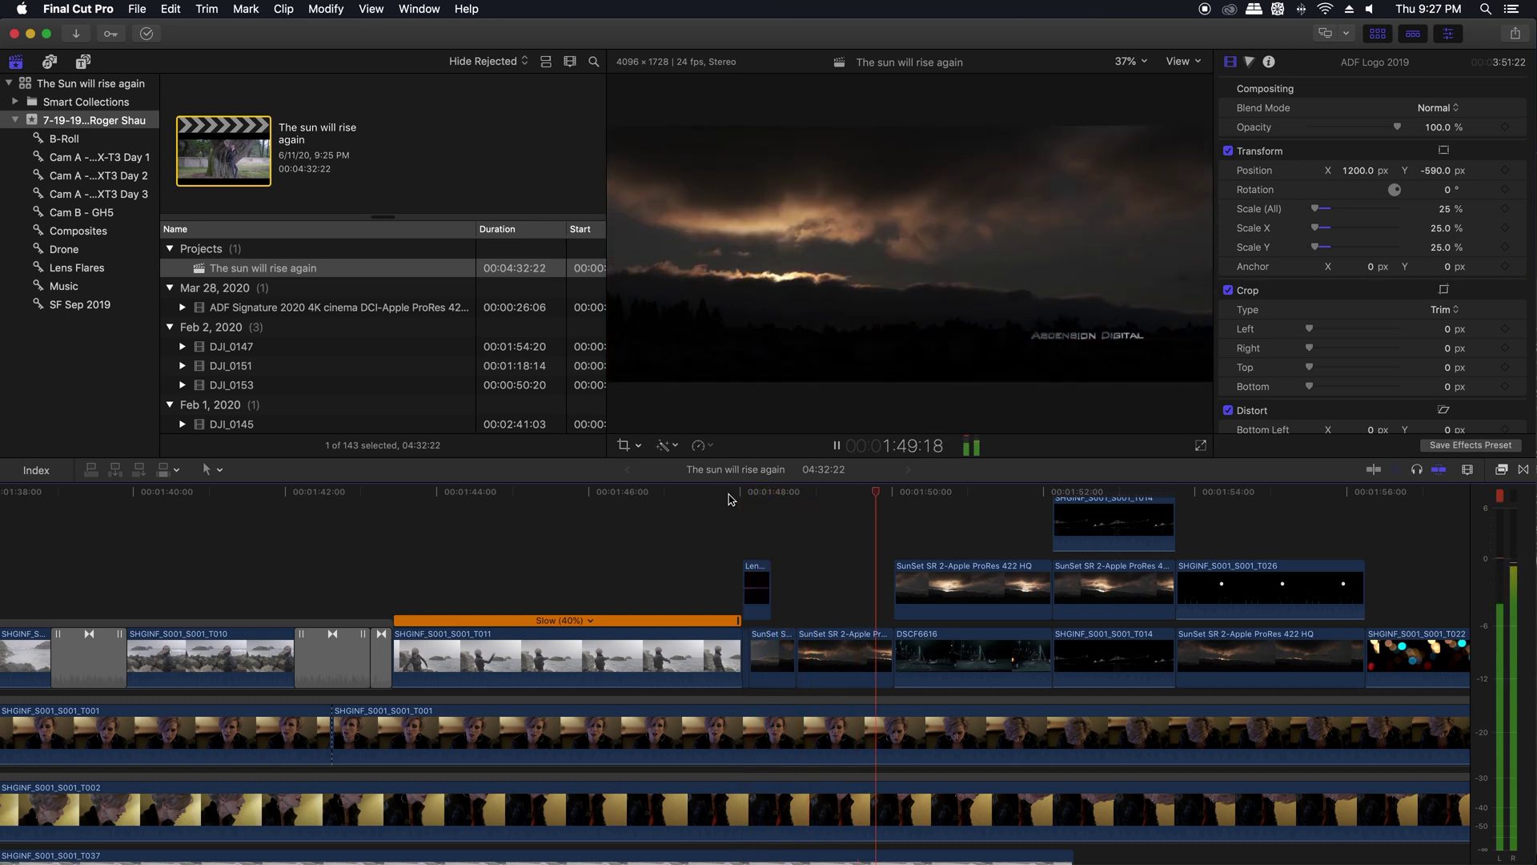
key("space")
Examine the lens flare over the sunset between 1:48:05 and 1:48:10.
left_click(763, 495)
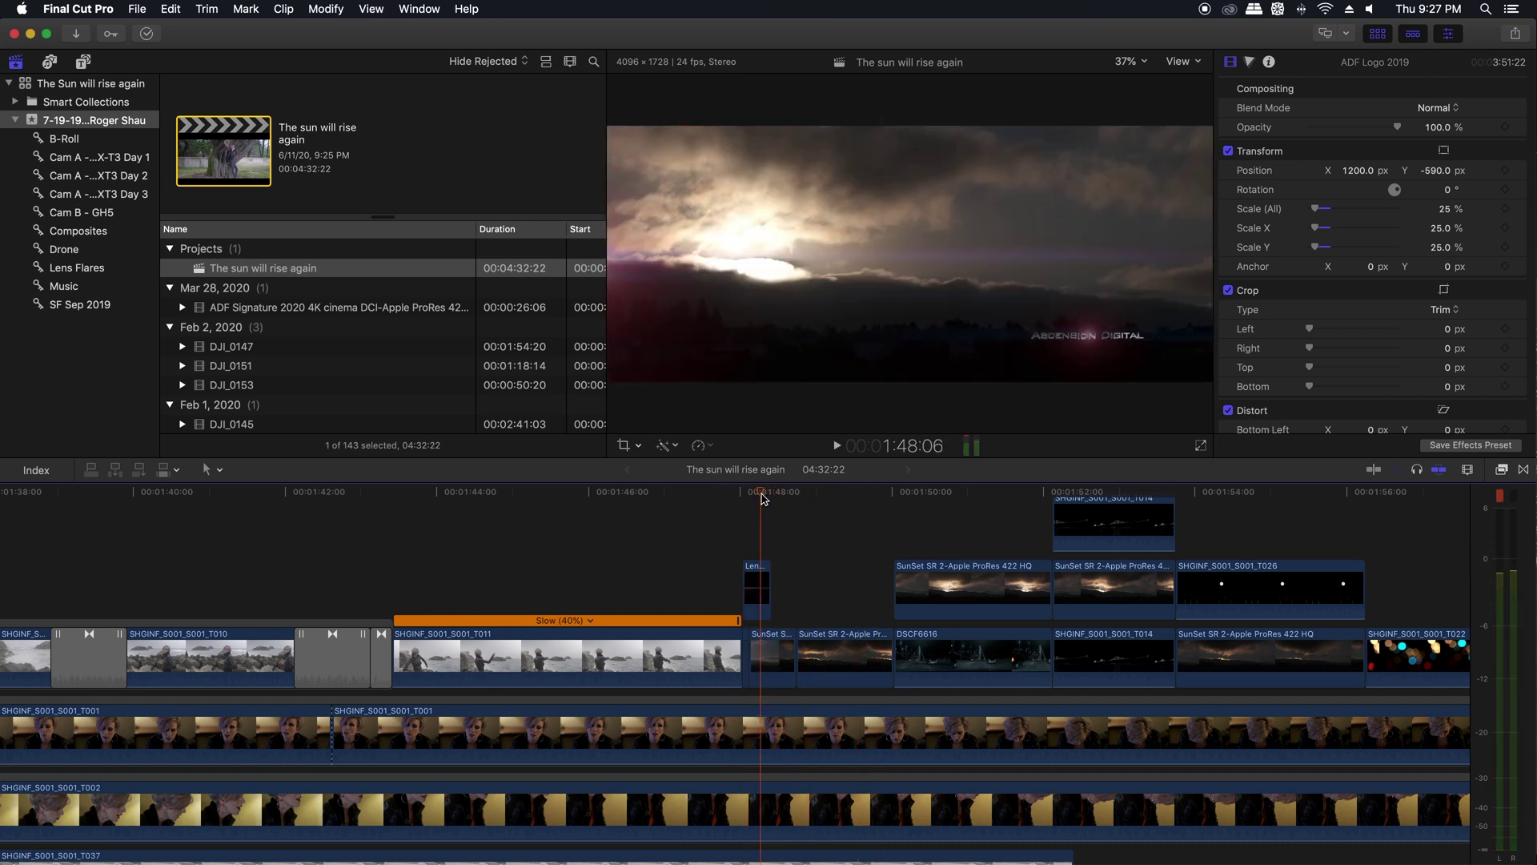
left_click(759, 495)
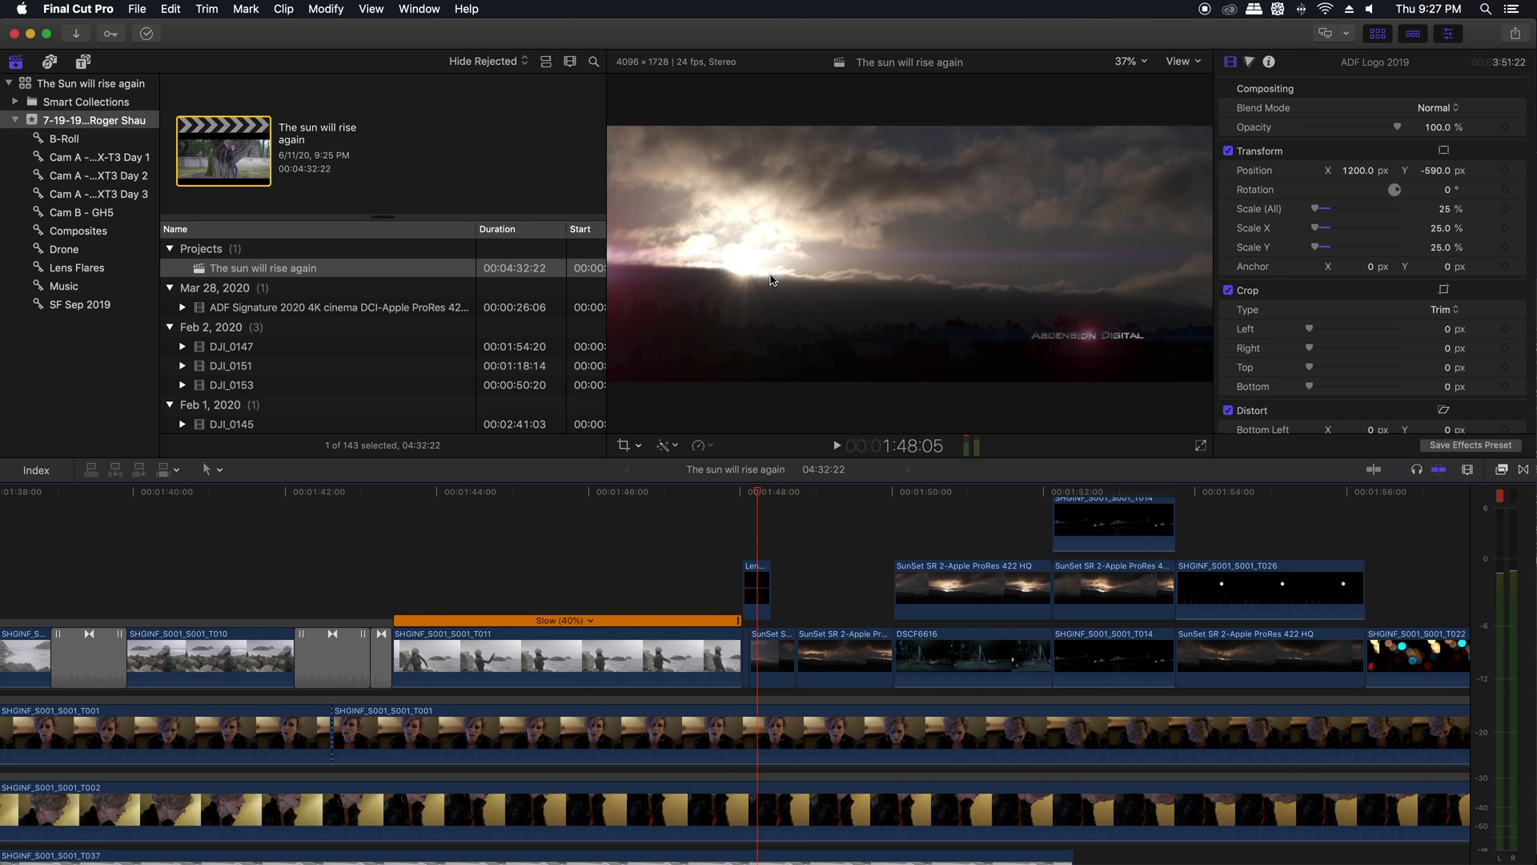
key("space")
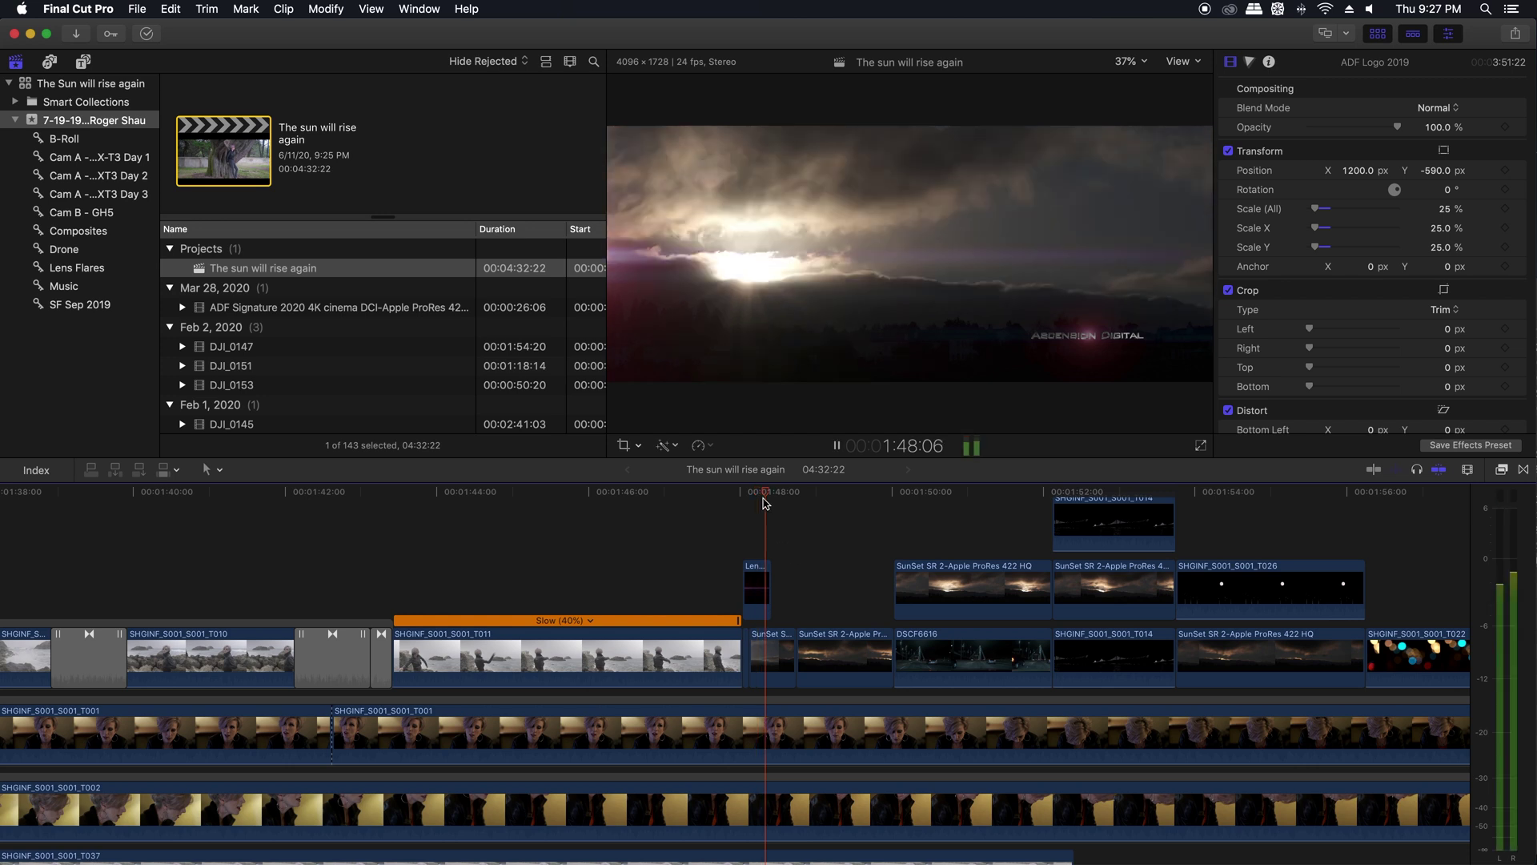
key("space")
left_click(771, 495)
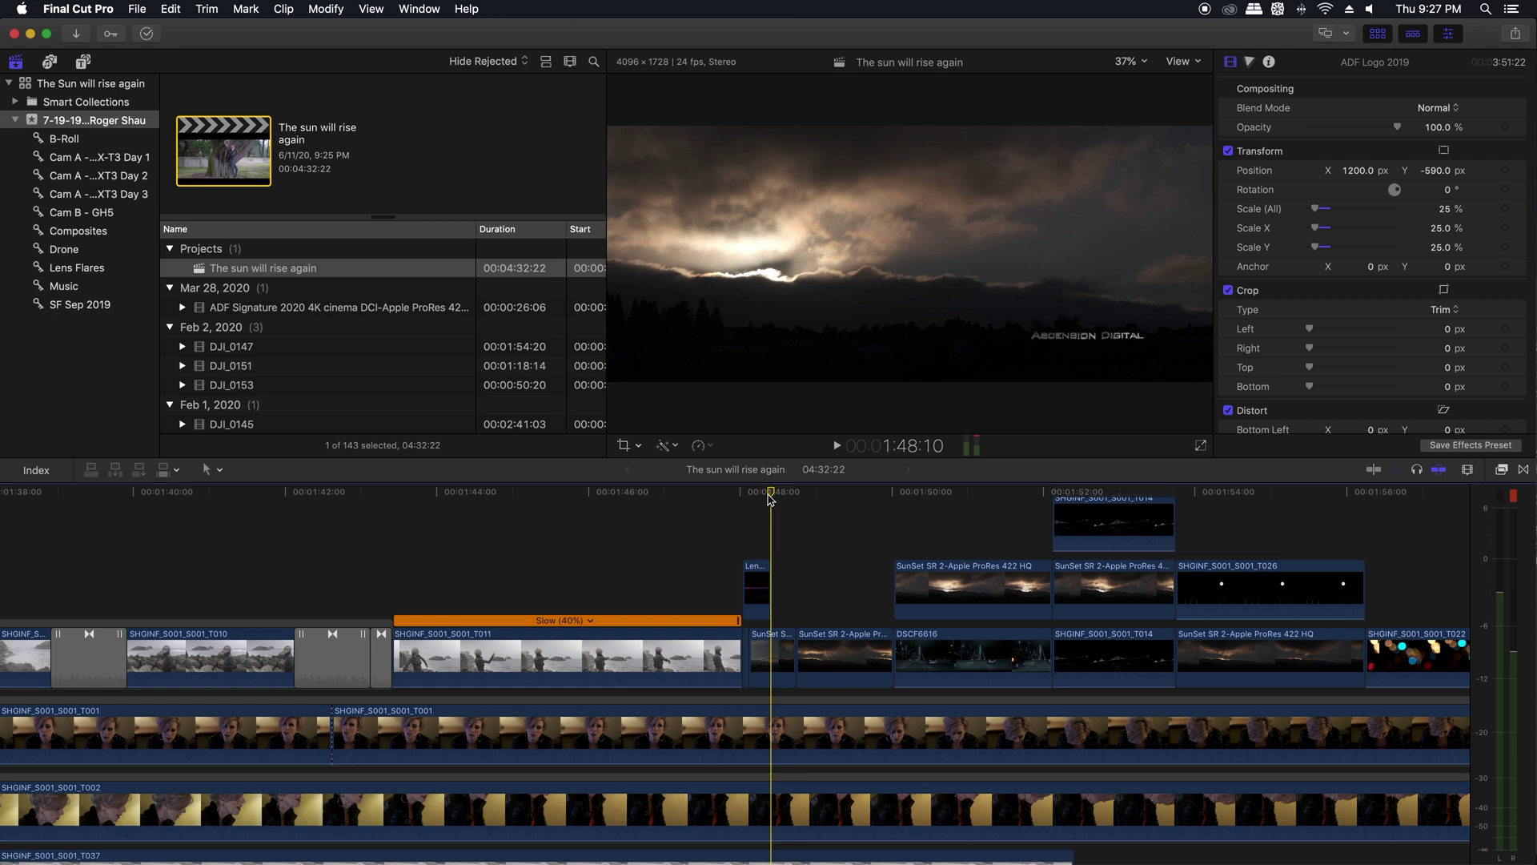
Advance frame by frame through the end of the lens flare and into the next sunset clip, reaching 1:48:20.
key("Right")
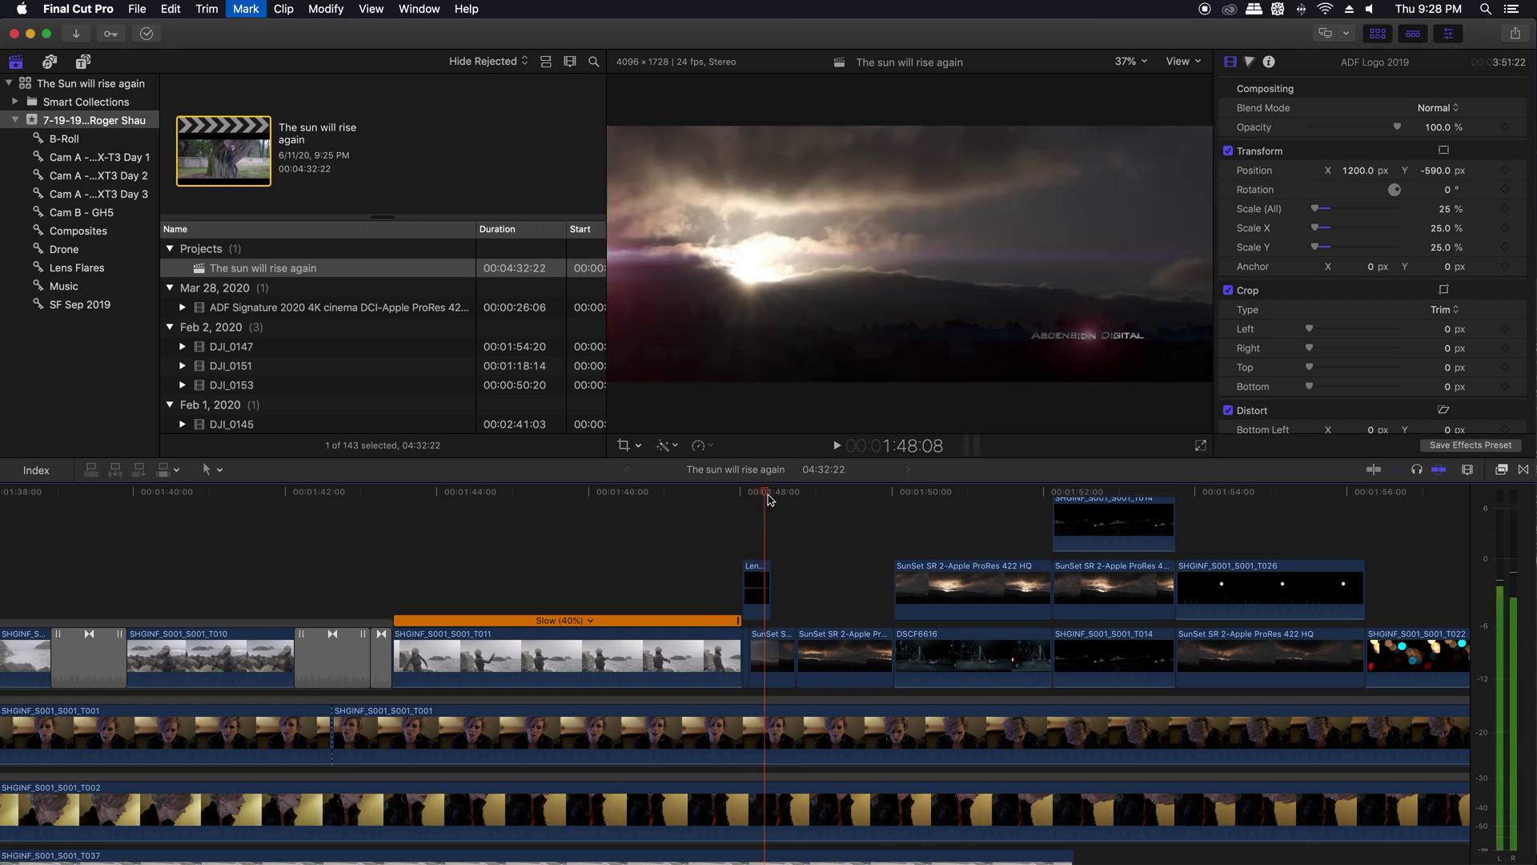
key("Right")
key("Right")
key("Right")
key("Right")
key("Right")
key("Right")
key("Right")
key("Right")
key("Right")
key("Right")
key("Right")
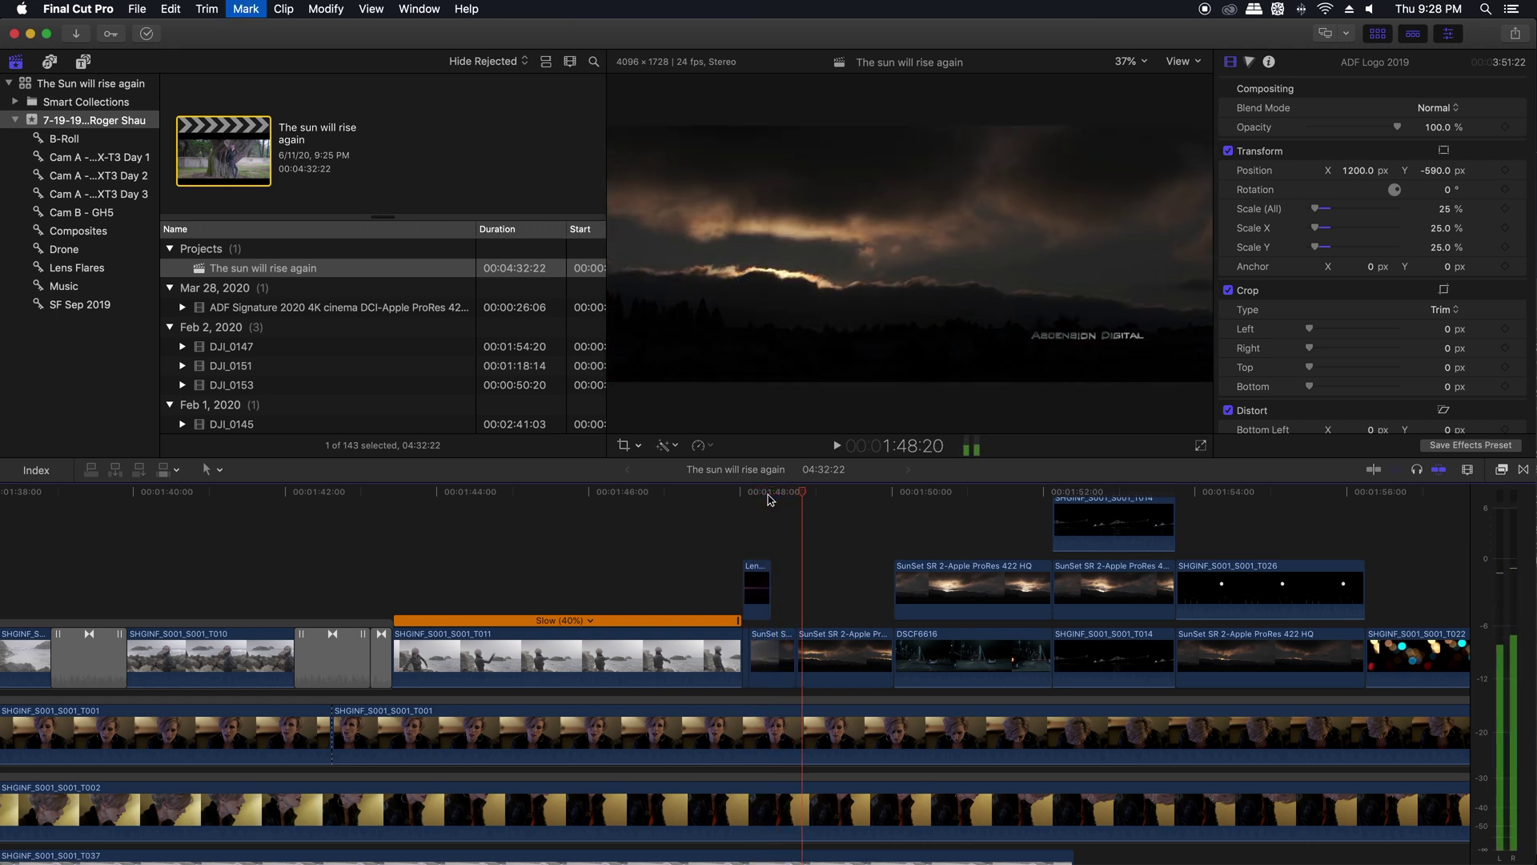
Play from 1:48:20 into the night bridge composite and replay the bridge passage, stopping at 1:51:12.
key("space")
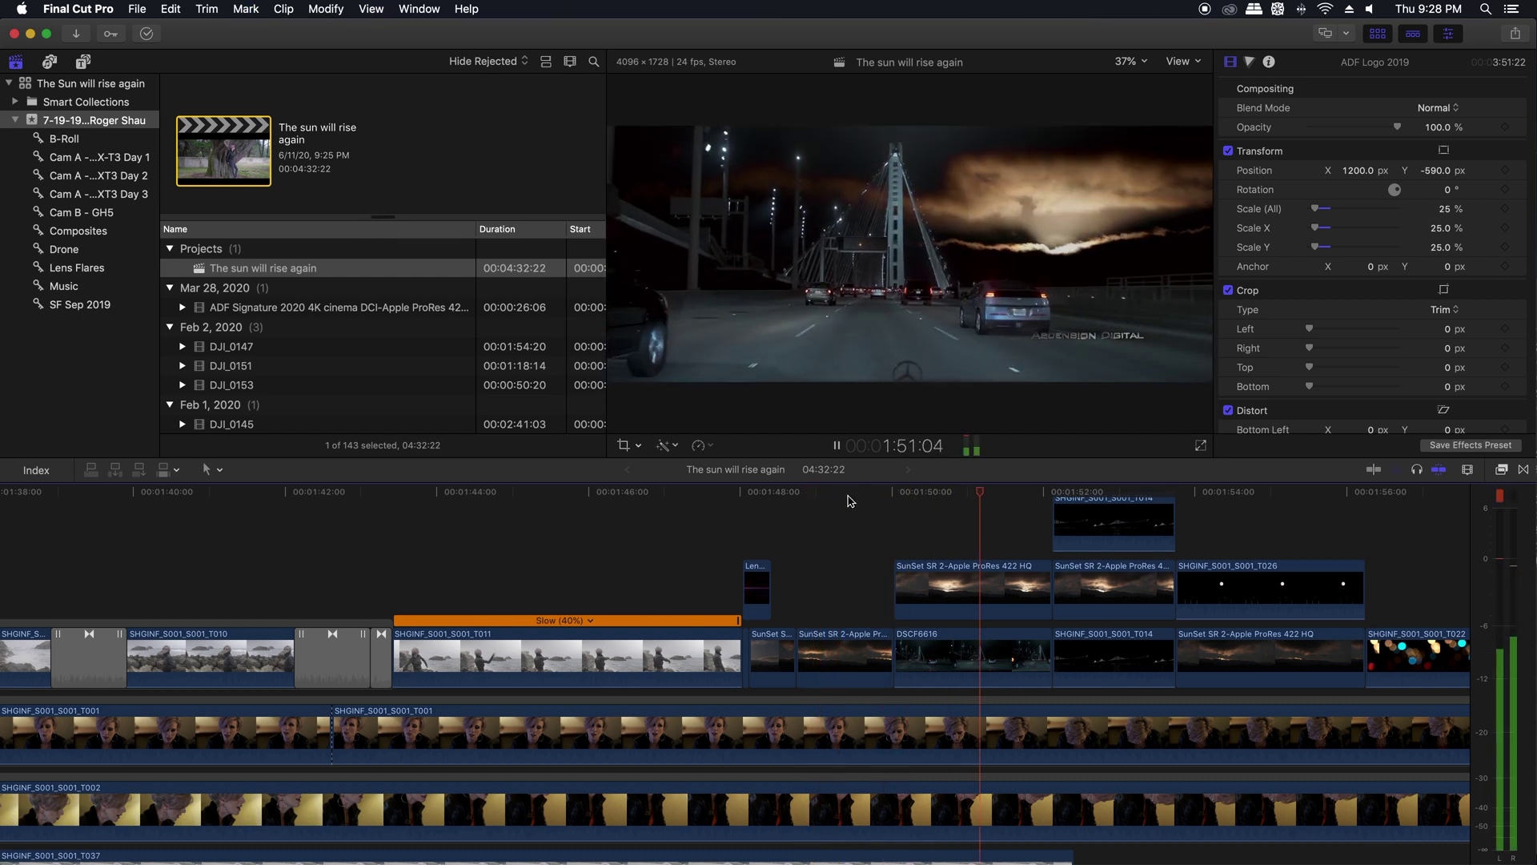
key("space")
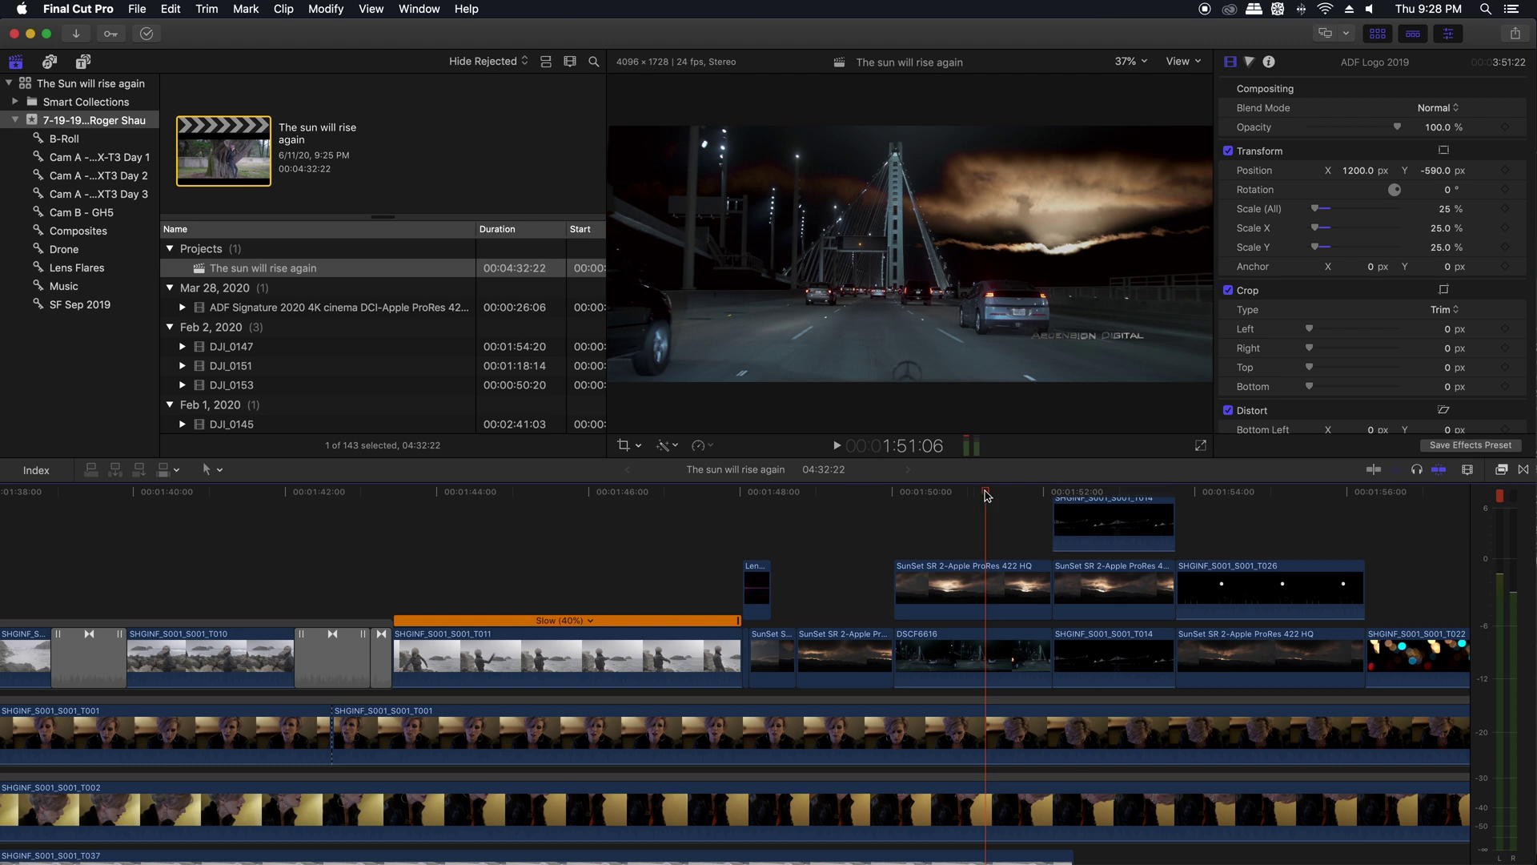
left_click_drag(986, 495, 917, 498)
key("space")
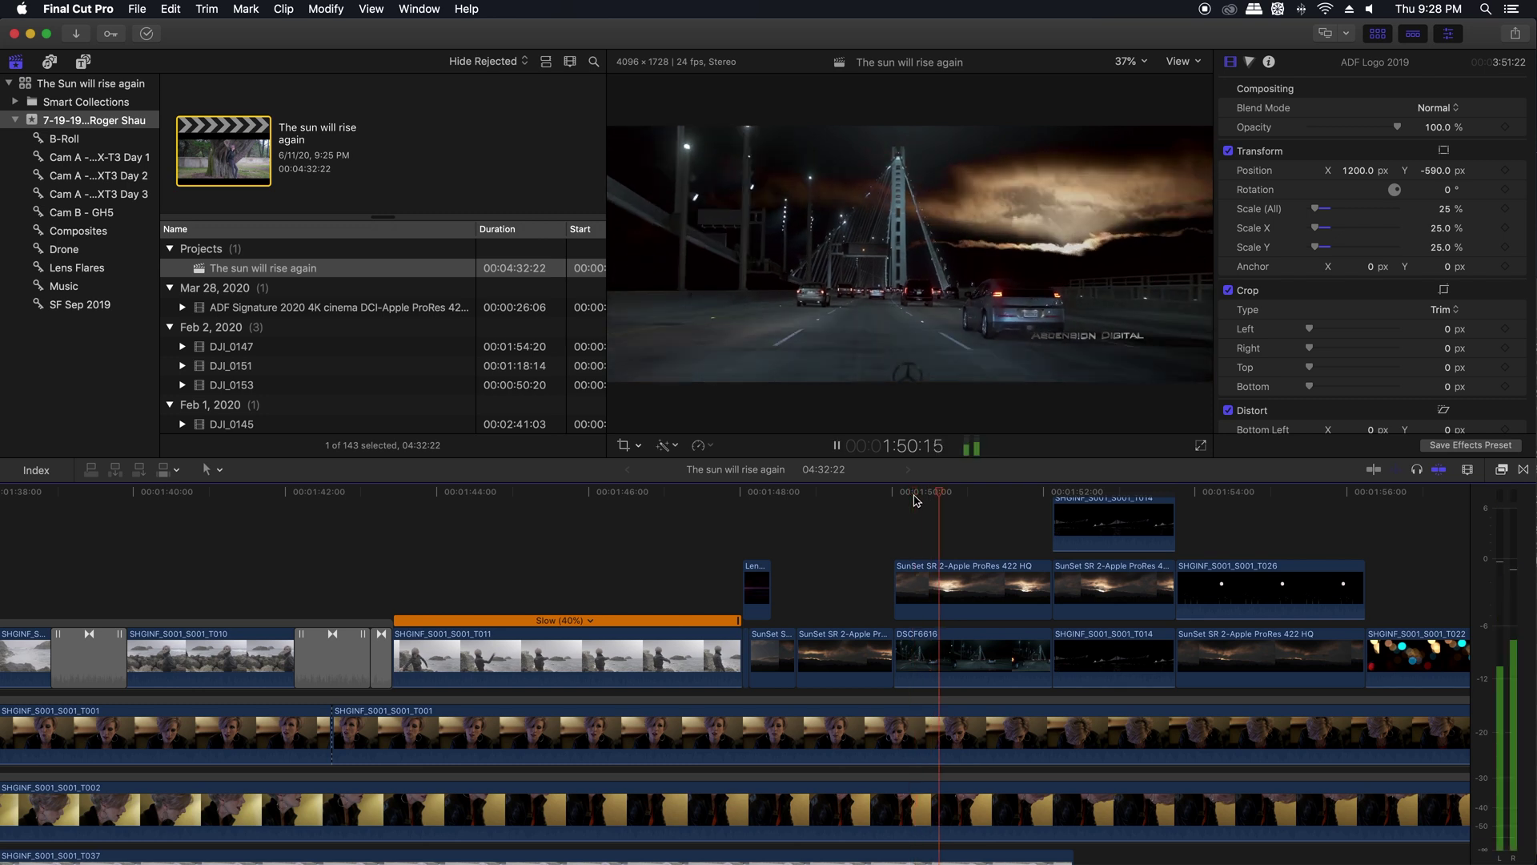
key("space")
Inspect the effects and available blend modes of the sunset clip layered over the night bridge shot, keeping Lighten.
scroll(881, 567, "right", 5)
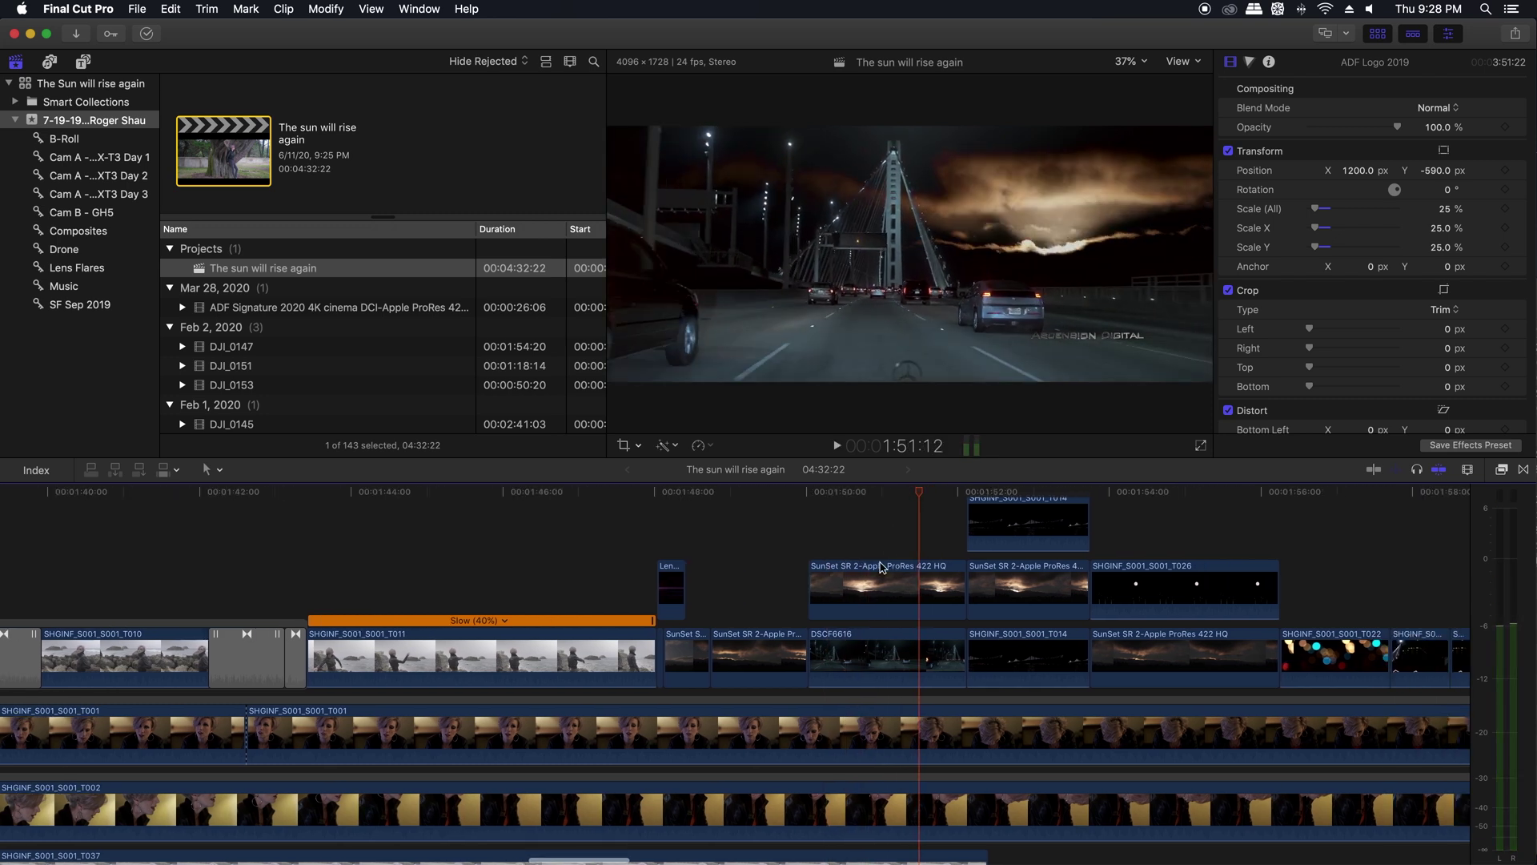
left_click(875, 593)
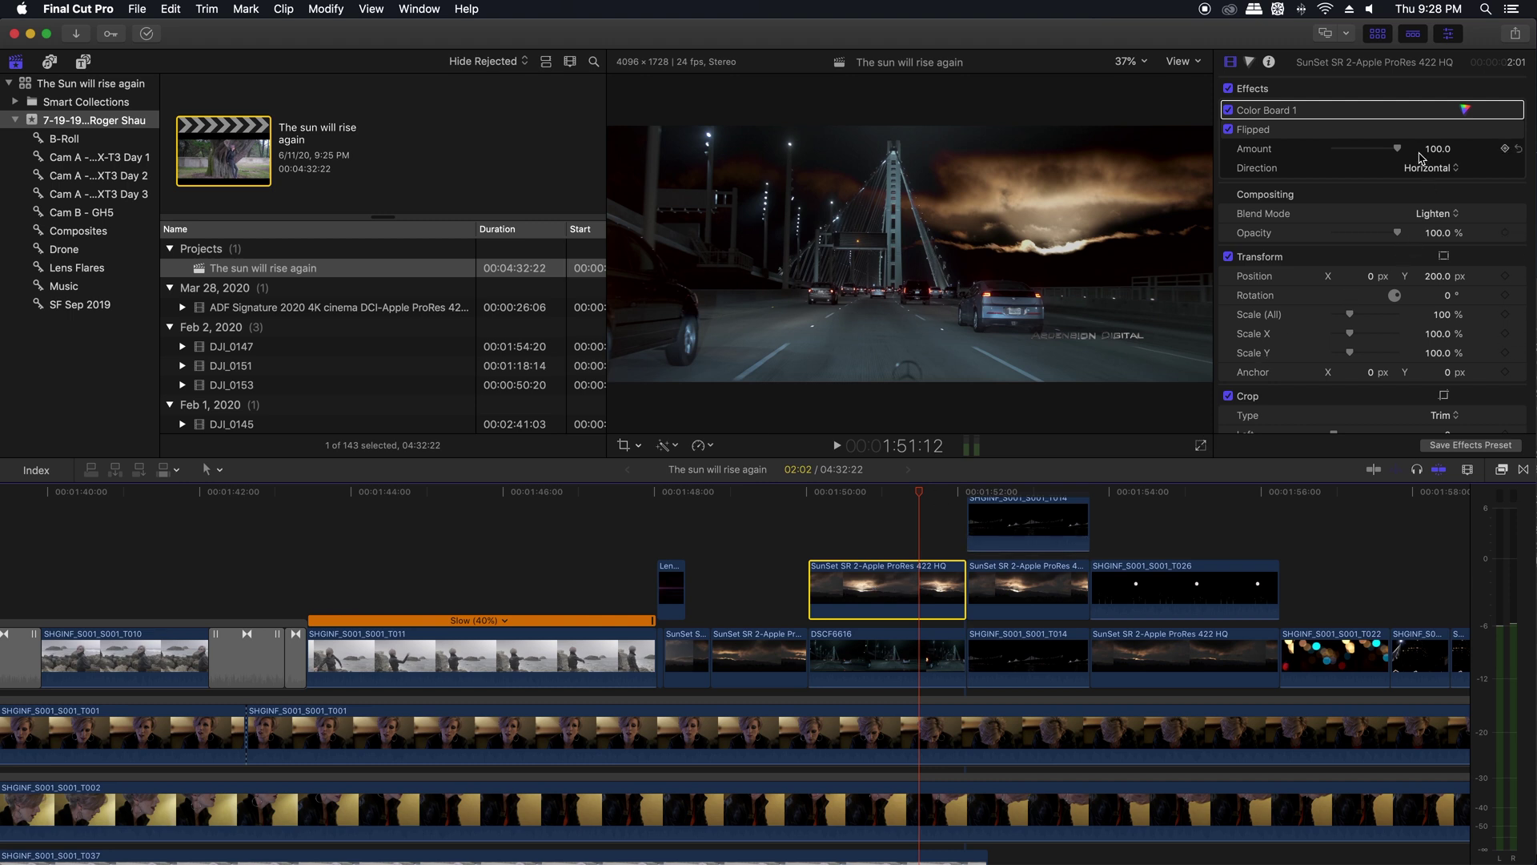
scroll(1420, 155, "up", 1)
scroll(1419, 153, "down", 3)
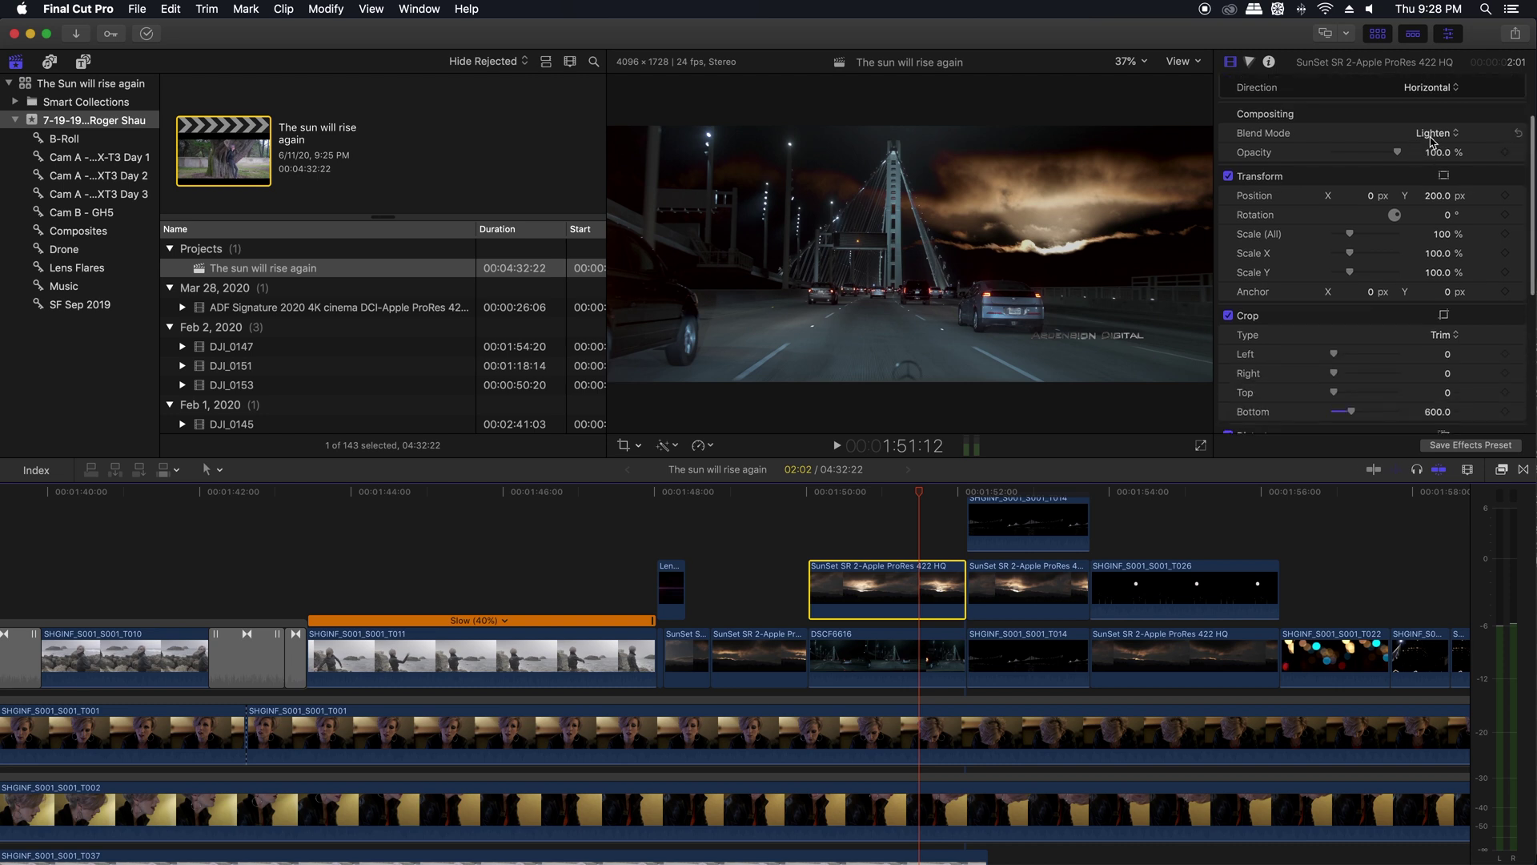
left_click(1430, 137)
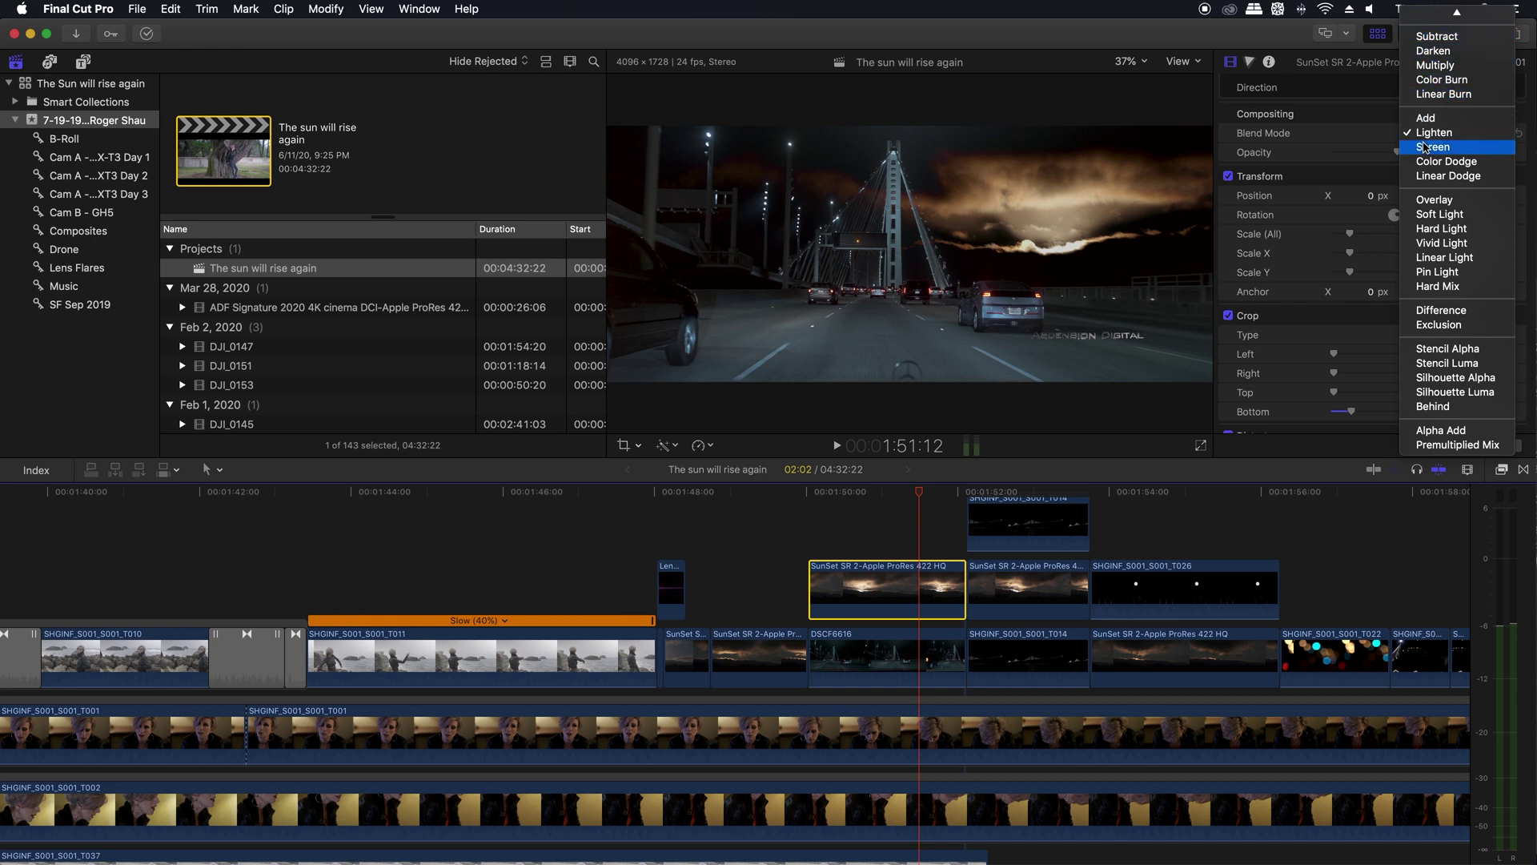
left_click(1425, 134)
Replay the bridge composite from 1:50:04 and continue to the moon over the sunset, stopping at 1:54:03.
left_click_drag(887, 498, 821, 502)
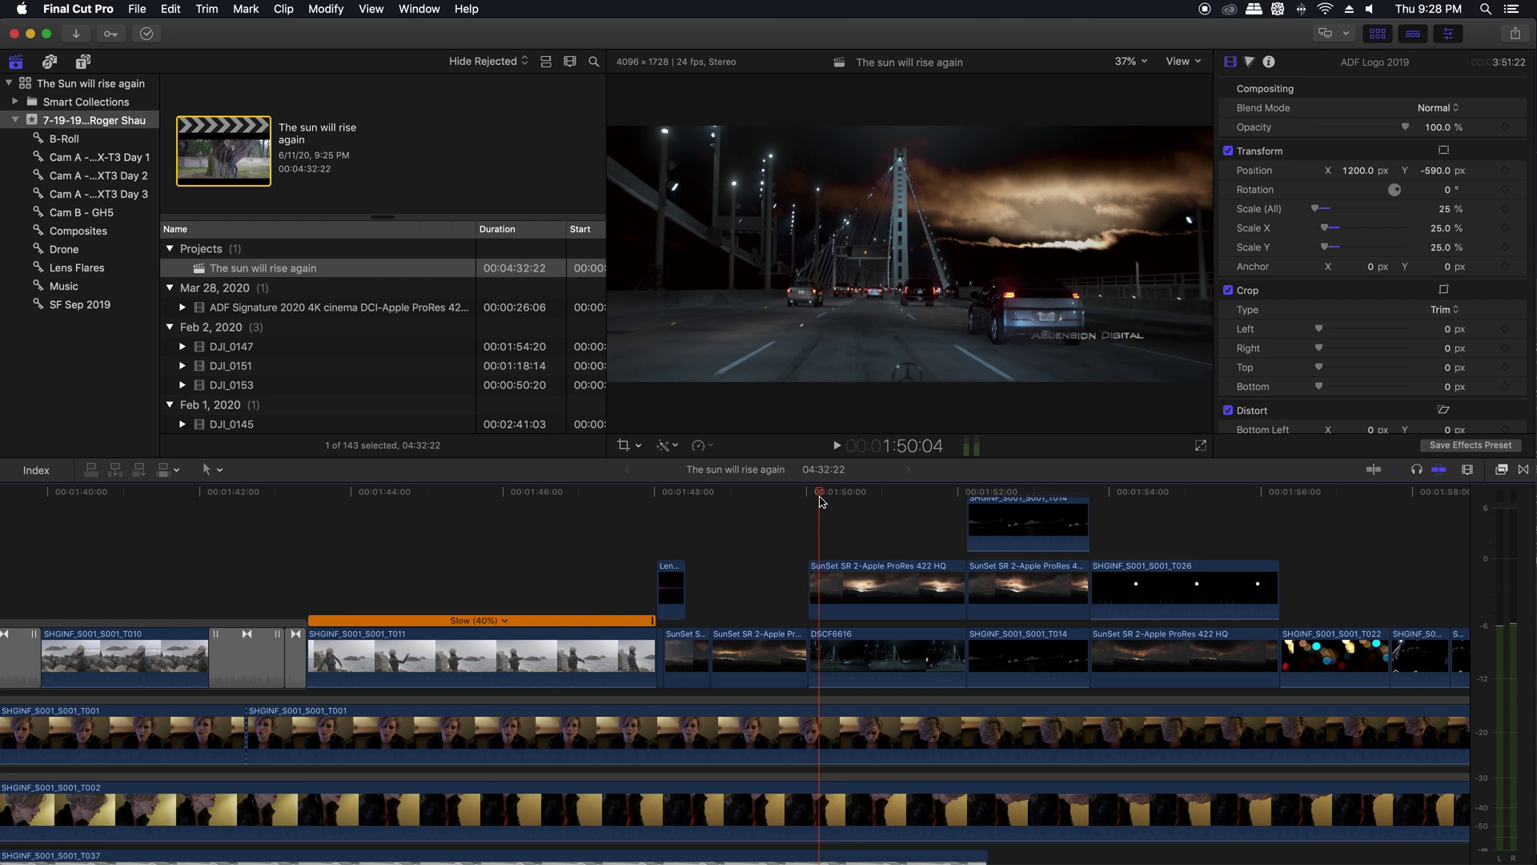
key("space")
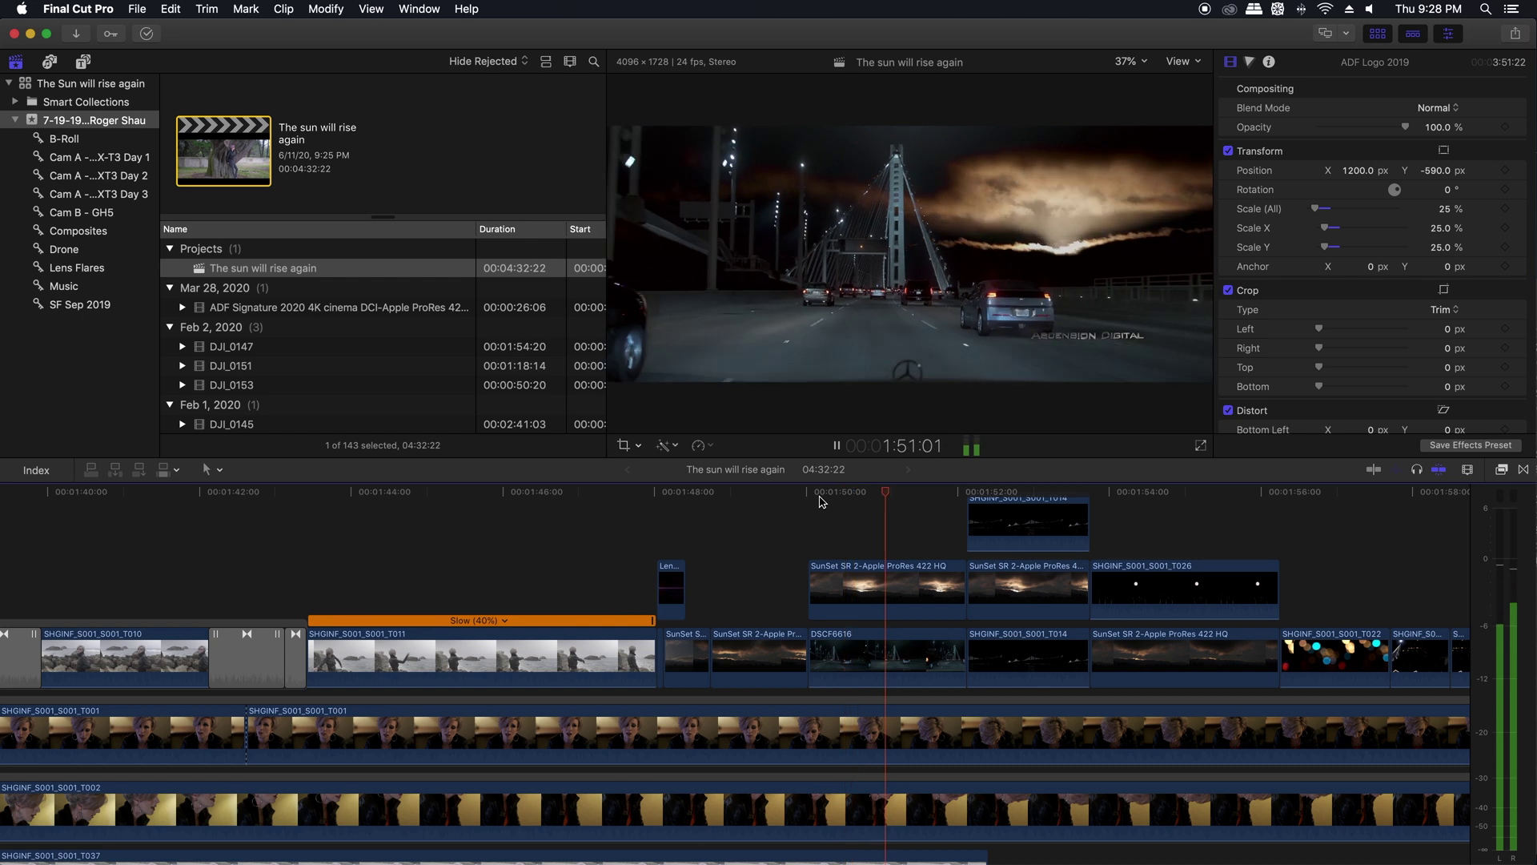
key("space")
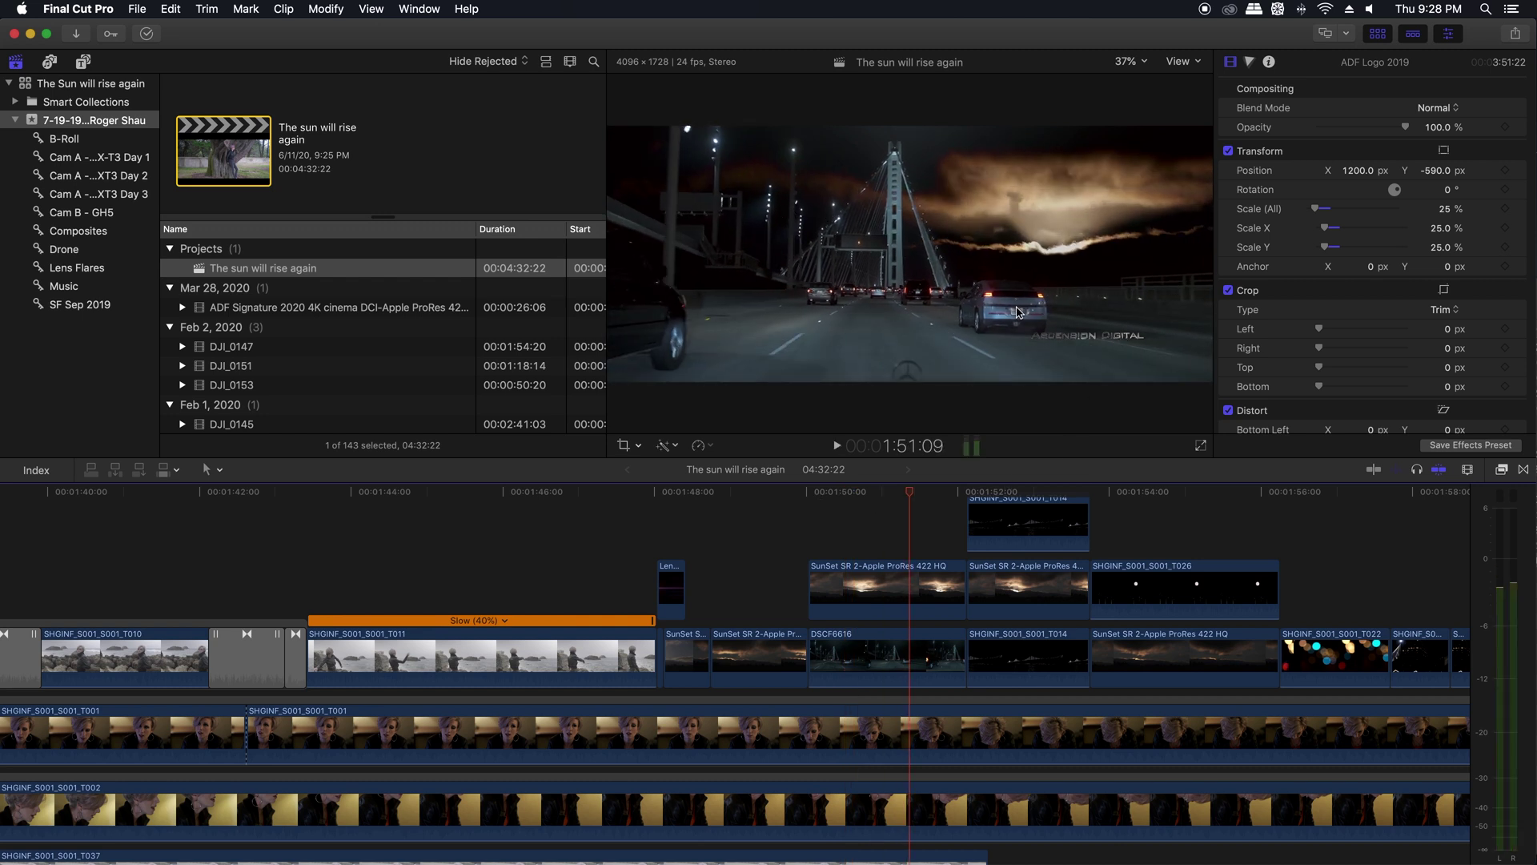
left_click(833, 441)
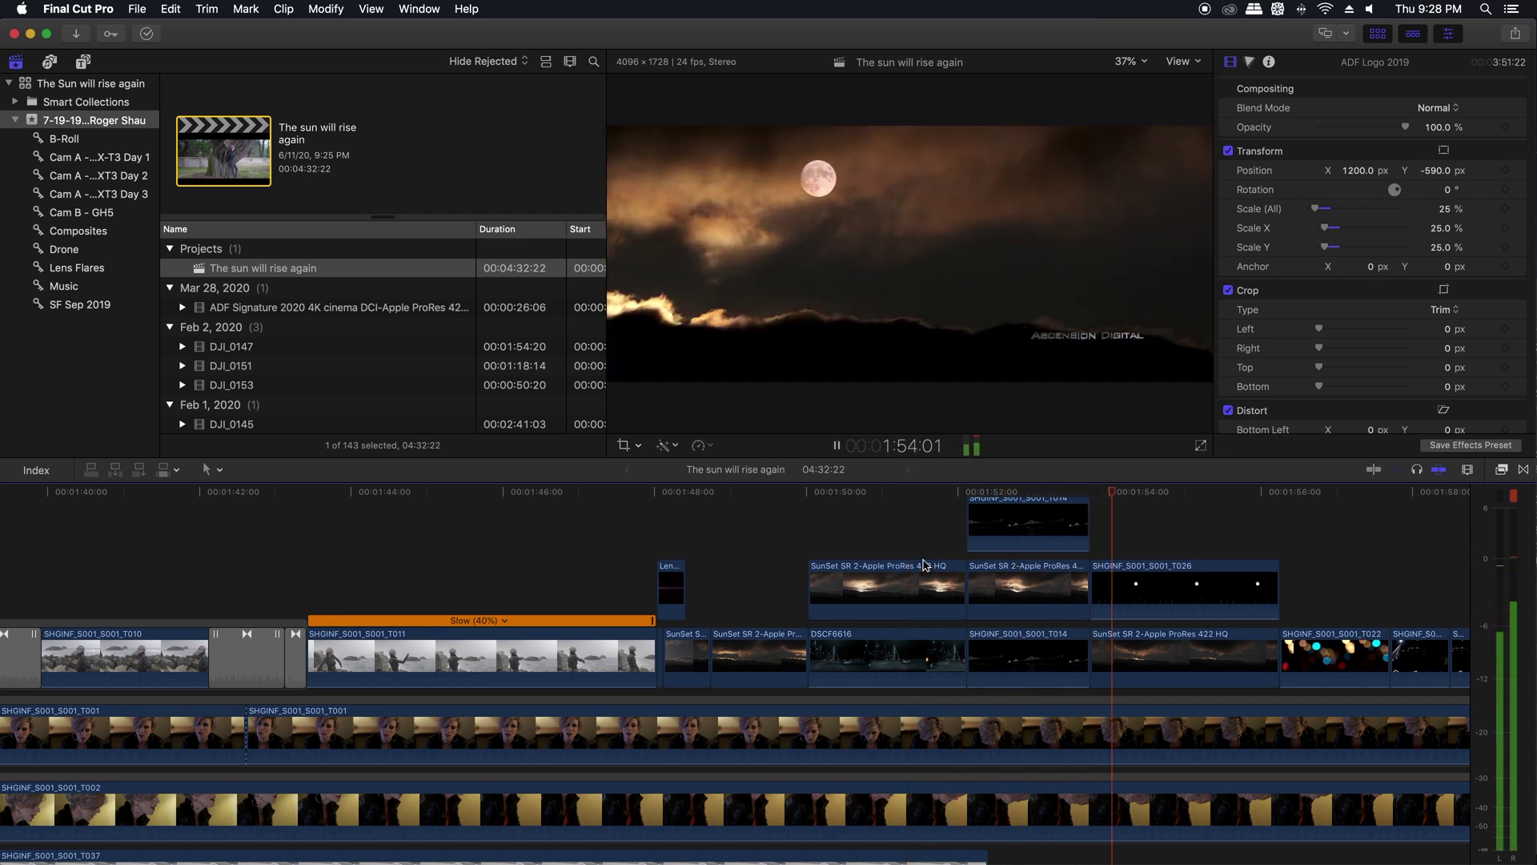
key("space")
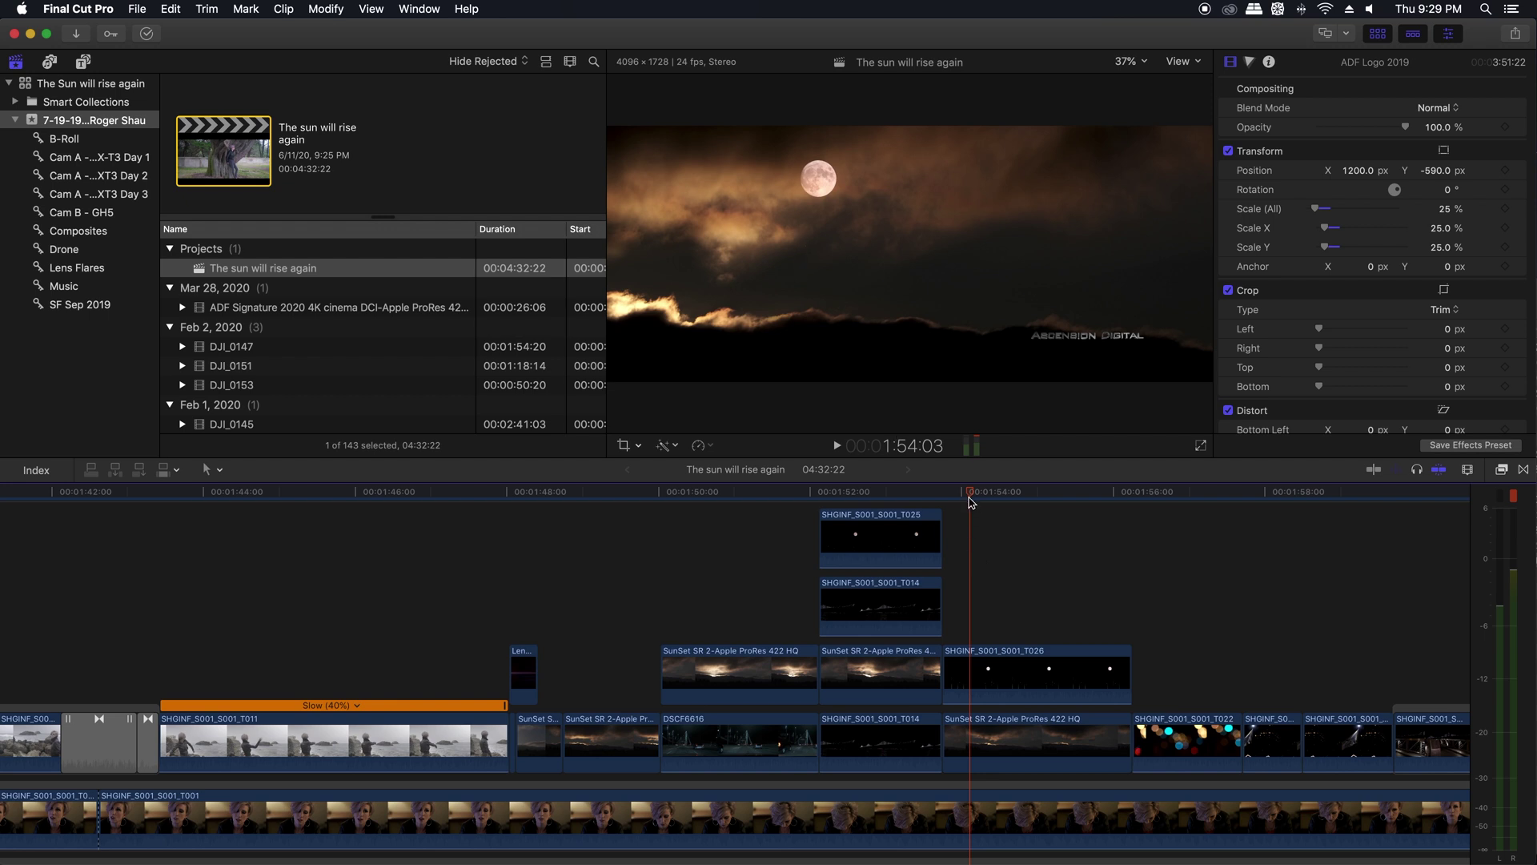
Play from the bokeh lights at 1:57:06 past the flag shots, stopping on the walkway clip at 2:00:02.
scroll(889, 539, "right", 5)
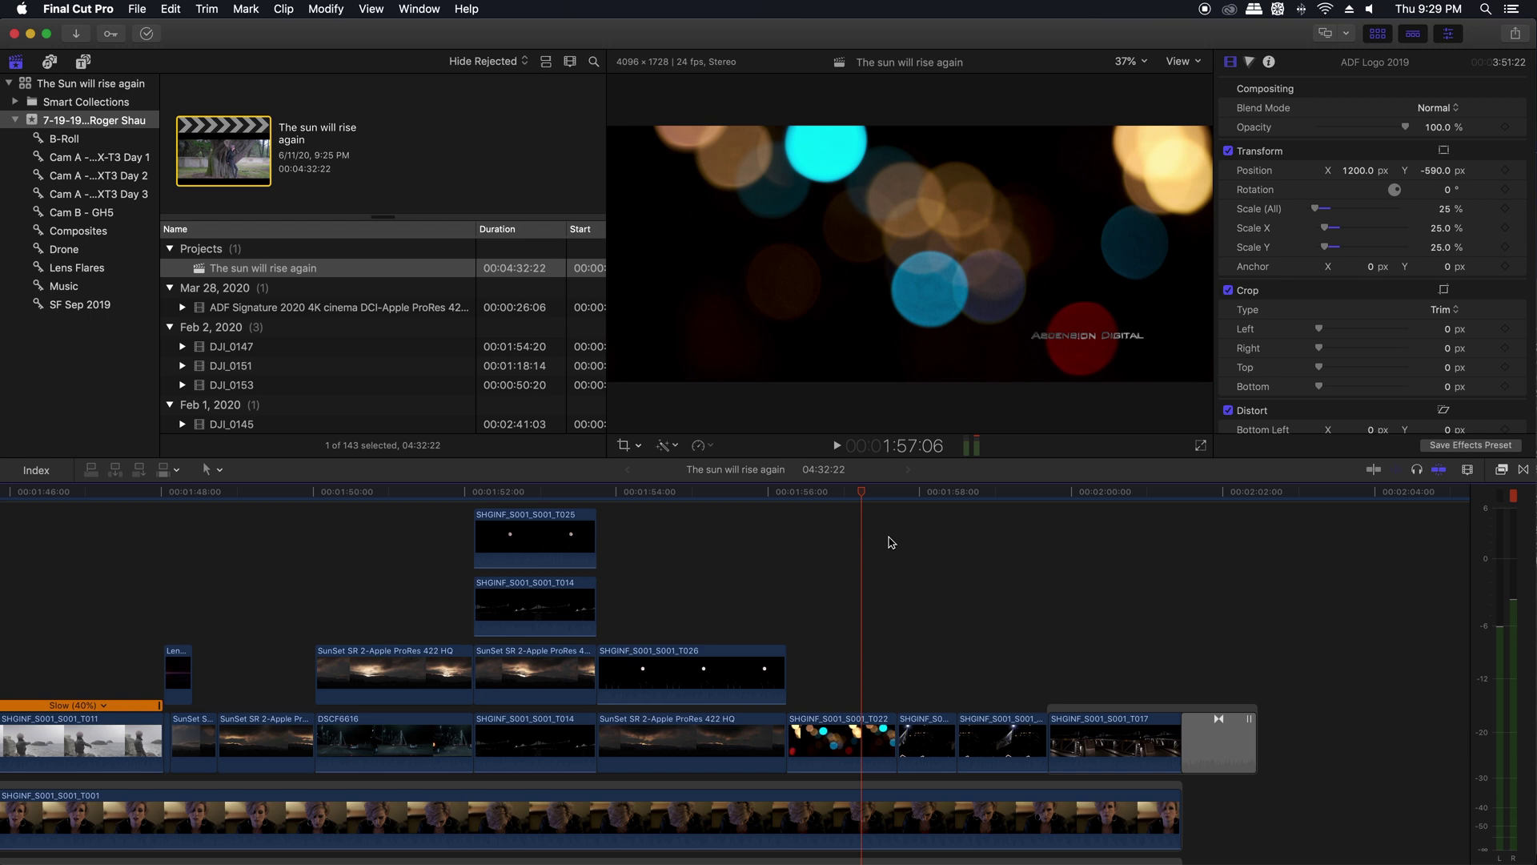
key("shift+slash")
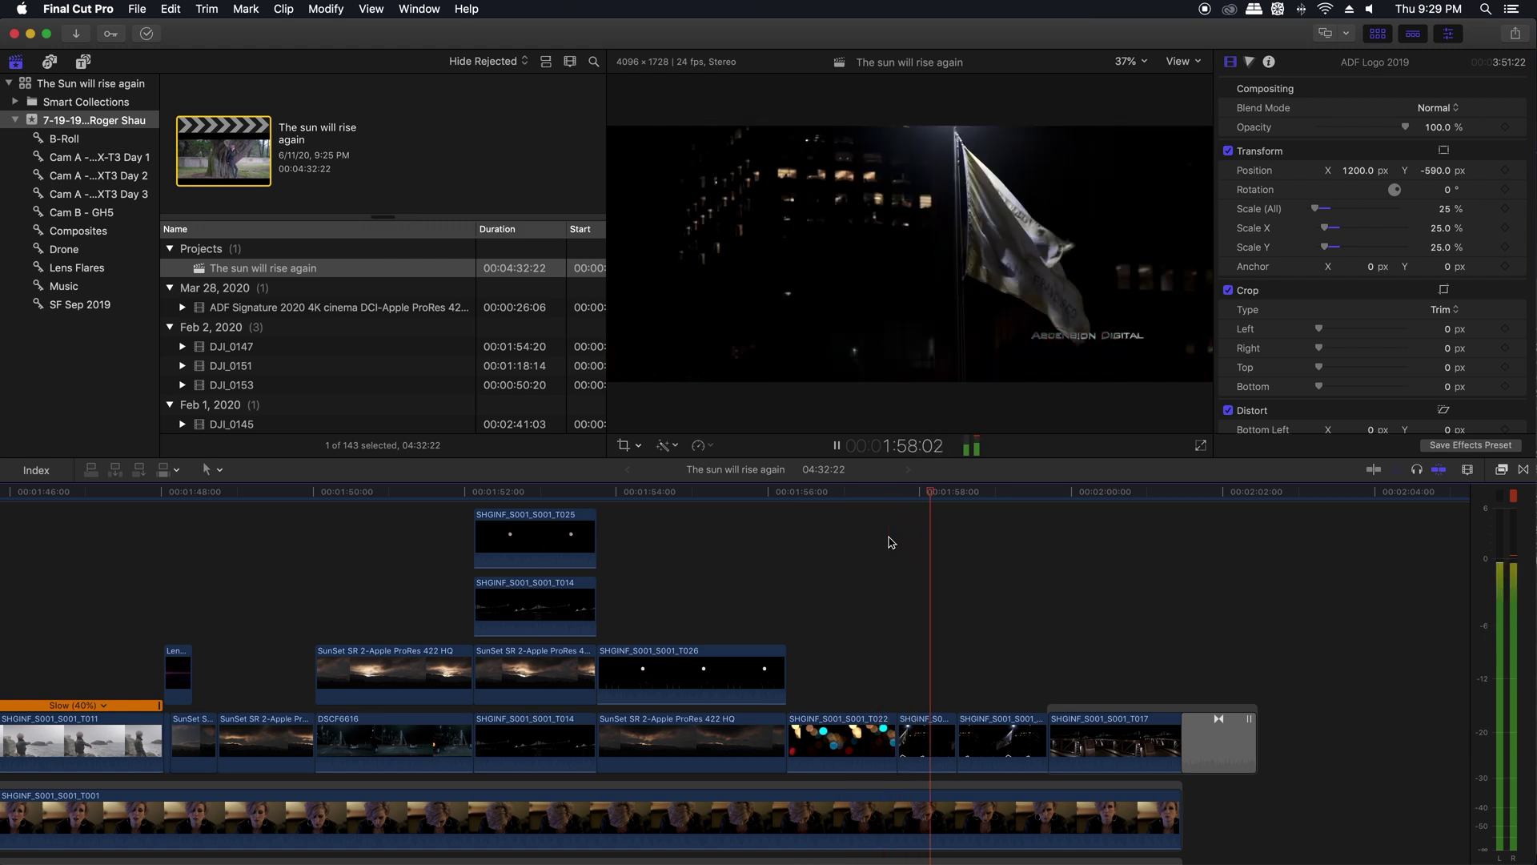
scroll(889, 540, "right", 5)
key("space")
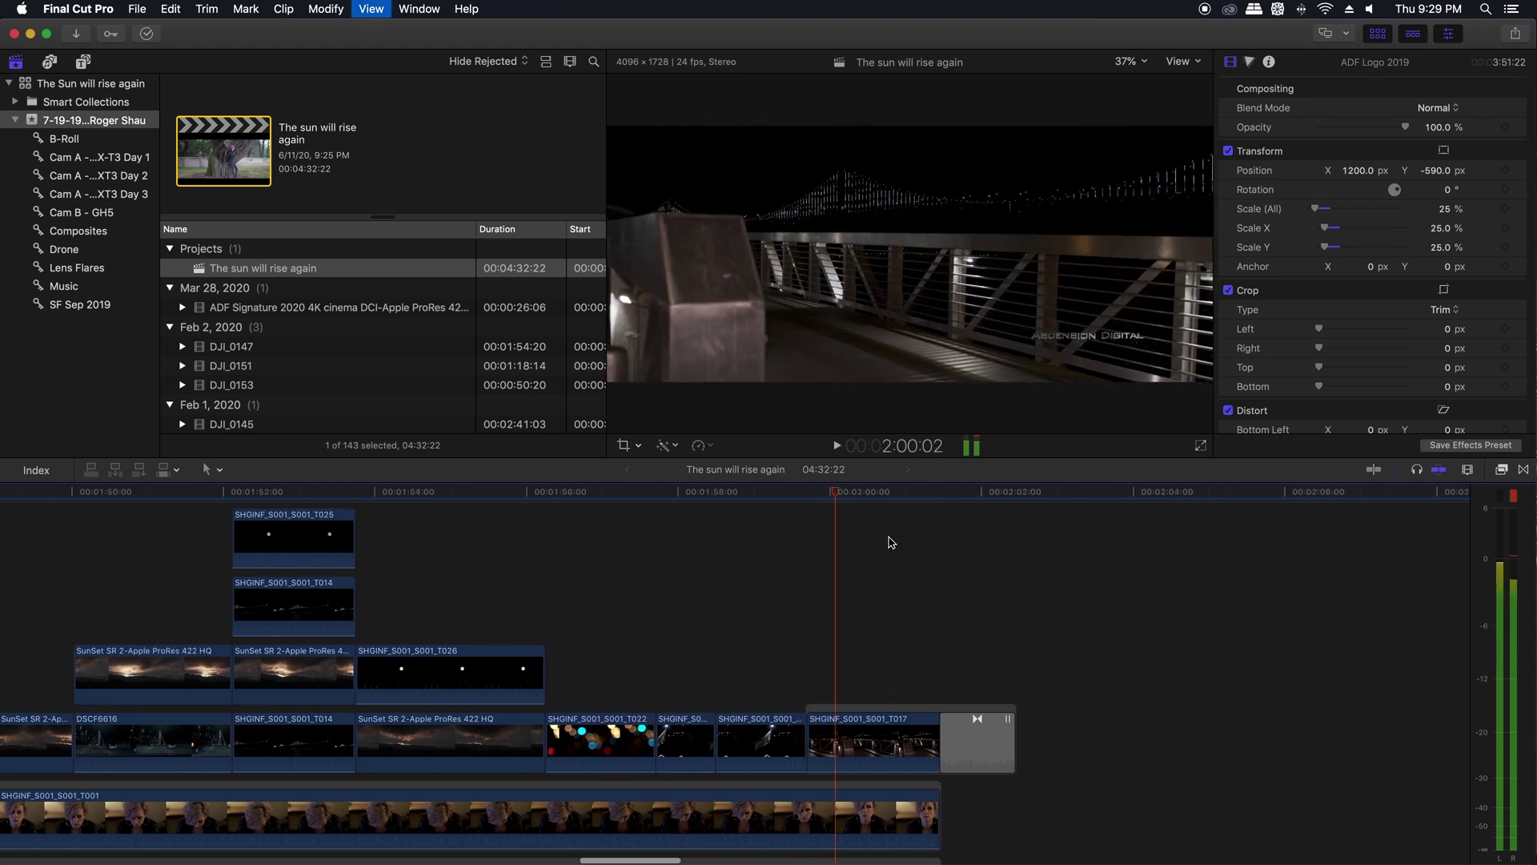
Replay the two flag clips from 1:57:20 into the walkway shot, stopping at 2:00:01.
left_click(607, 492)
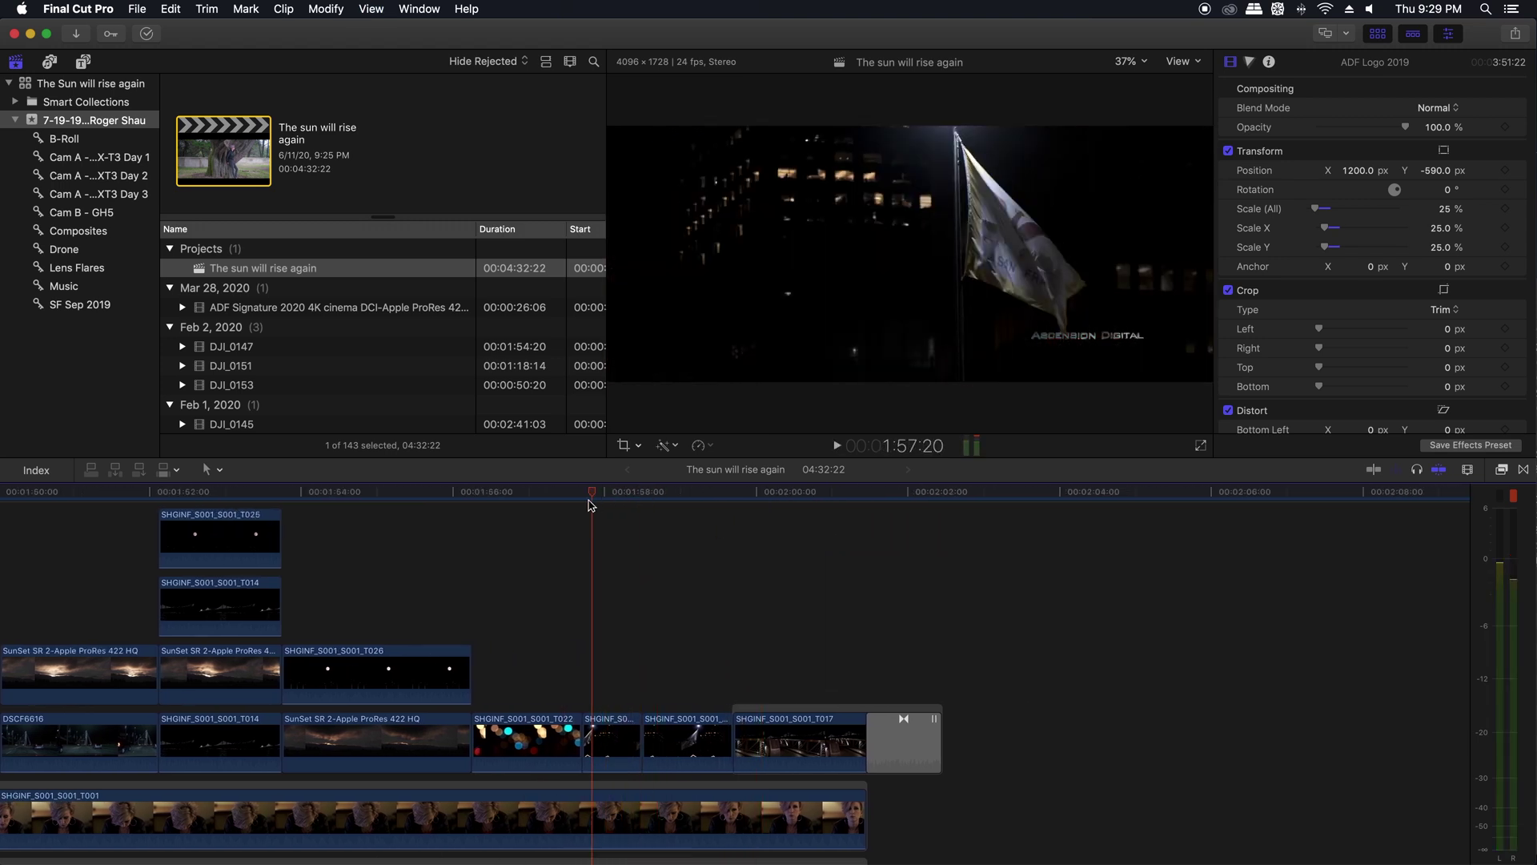
key("space")
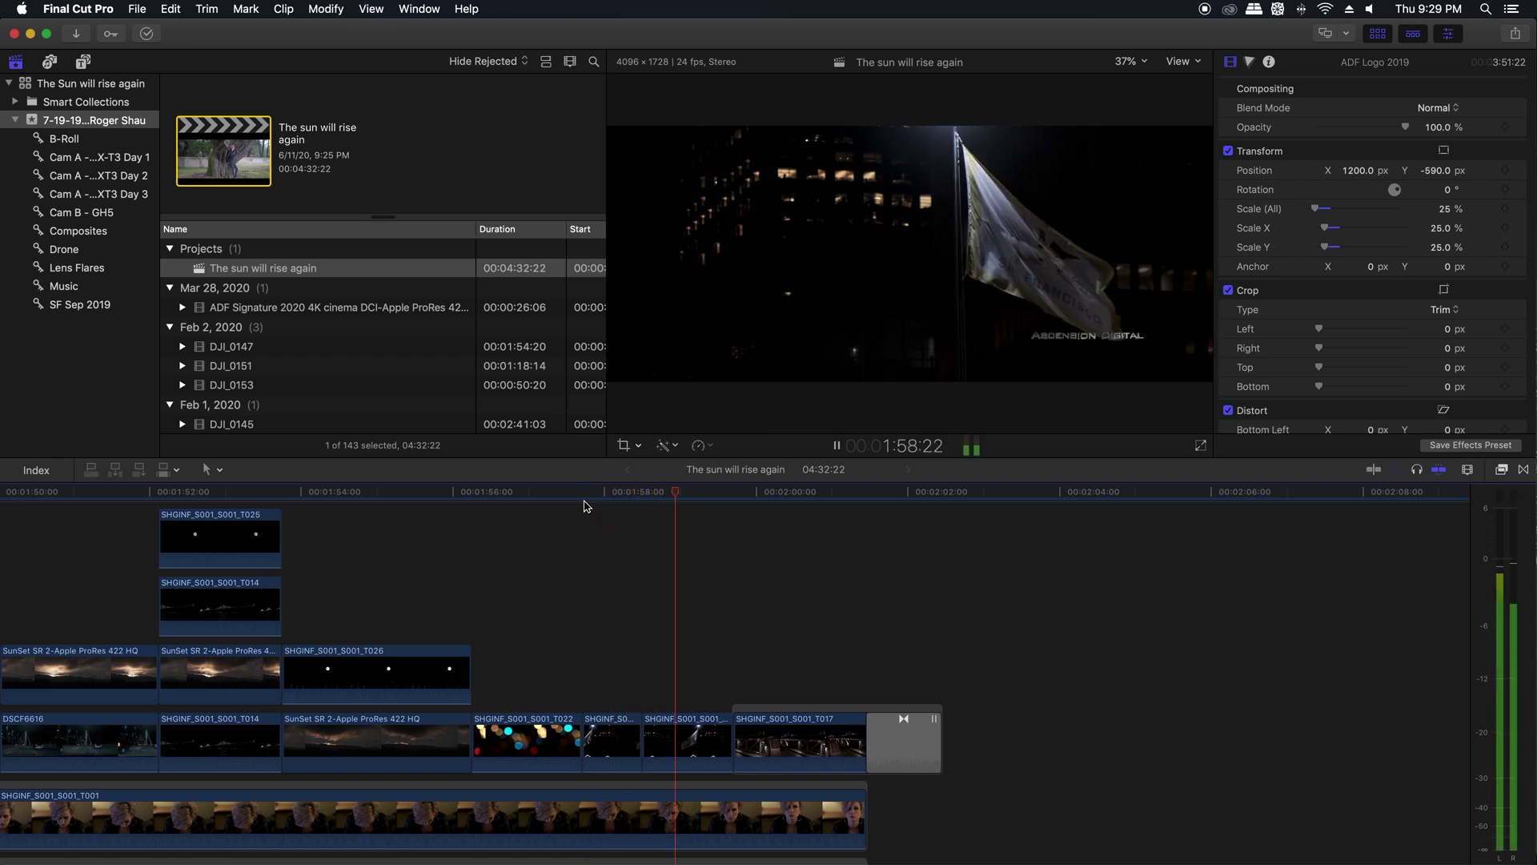
key("space")
left_click_drag(652, 501, 588, 506)
key("space")
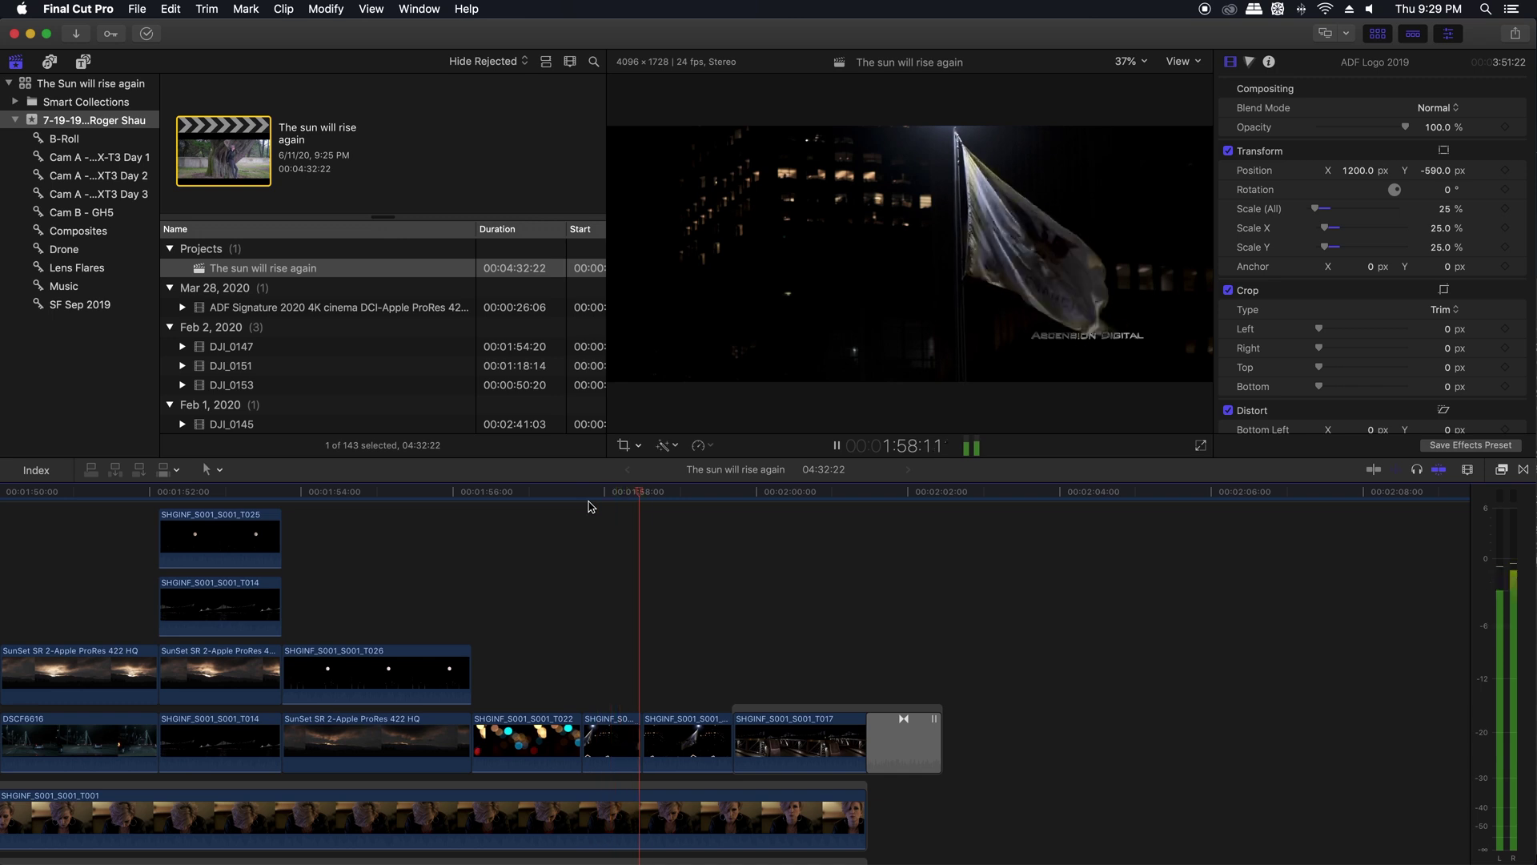
key("space")
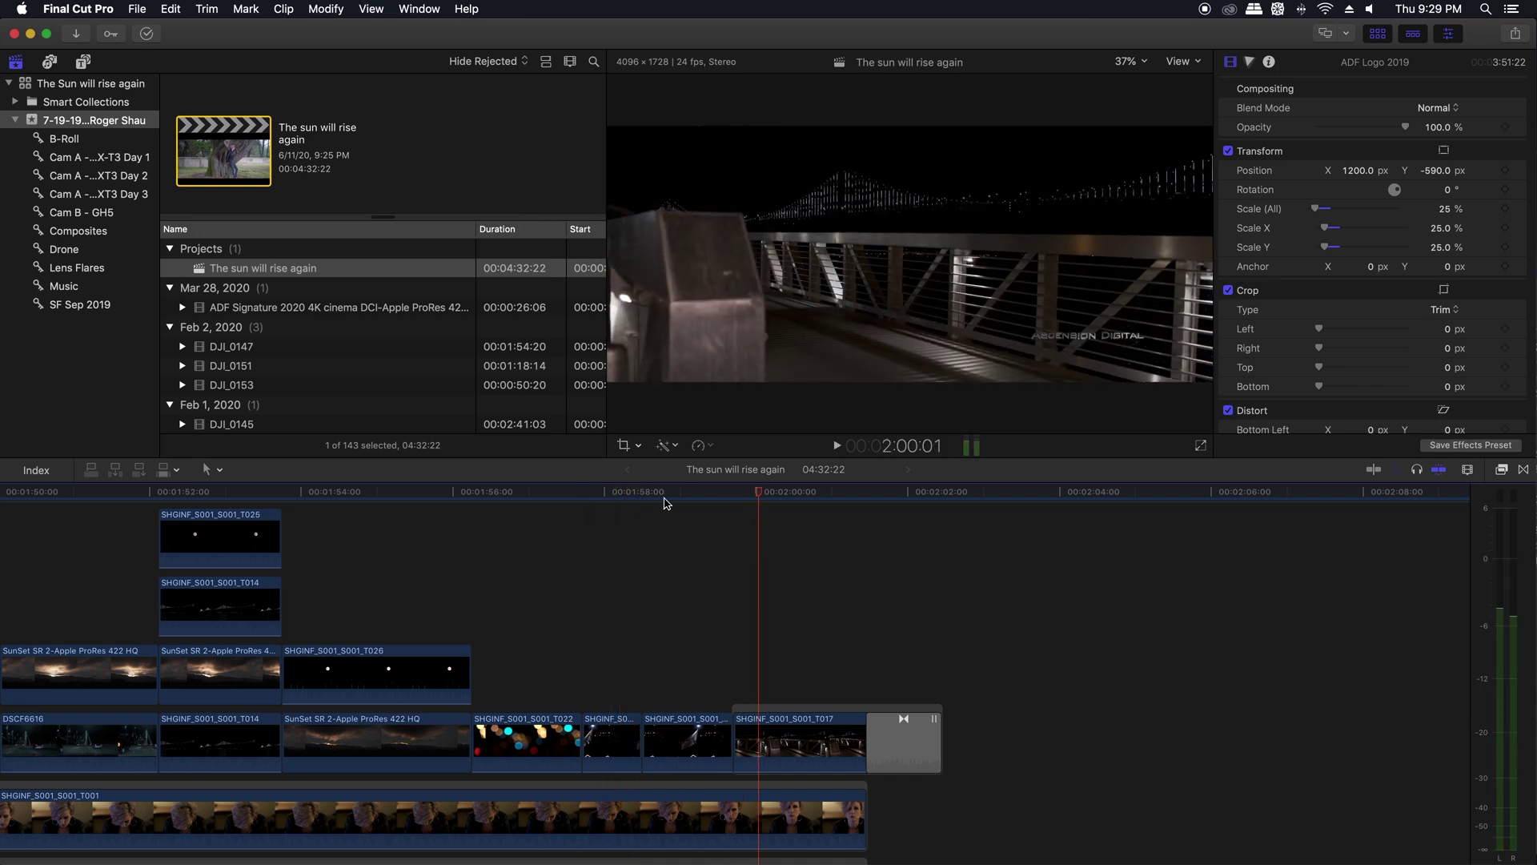
Replay the second flag clip and park the playhead at 1:59:00 to examine the flag.
mouse_move(662, 504)
left_mouse_down()
mouse_move(679, 504)
mouse_move(638, 504)
left_mouse_up()
key("space")
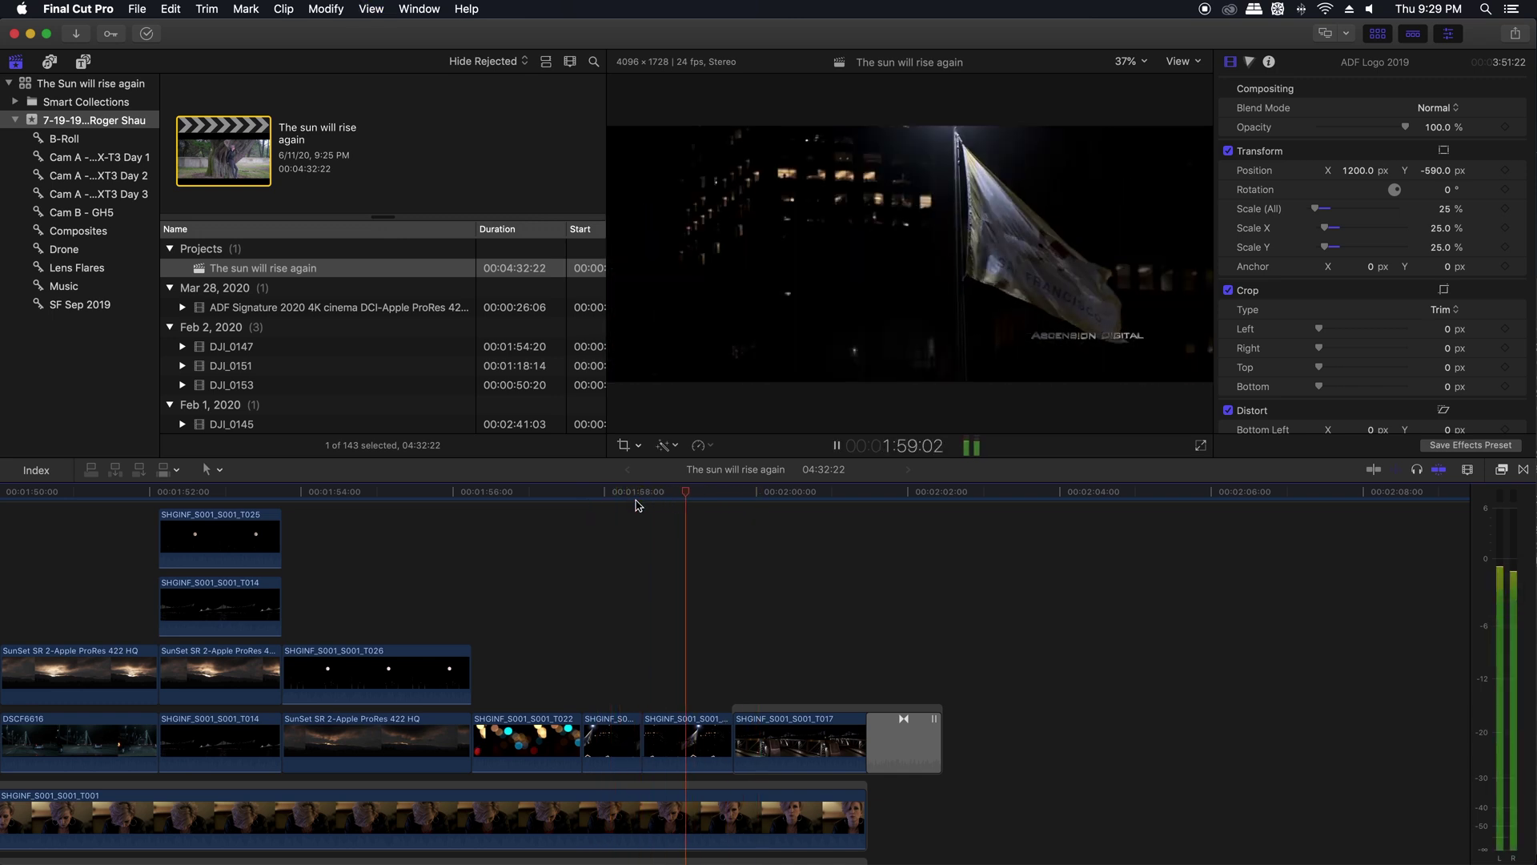
key("space")
left_click(680, 493)
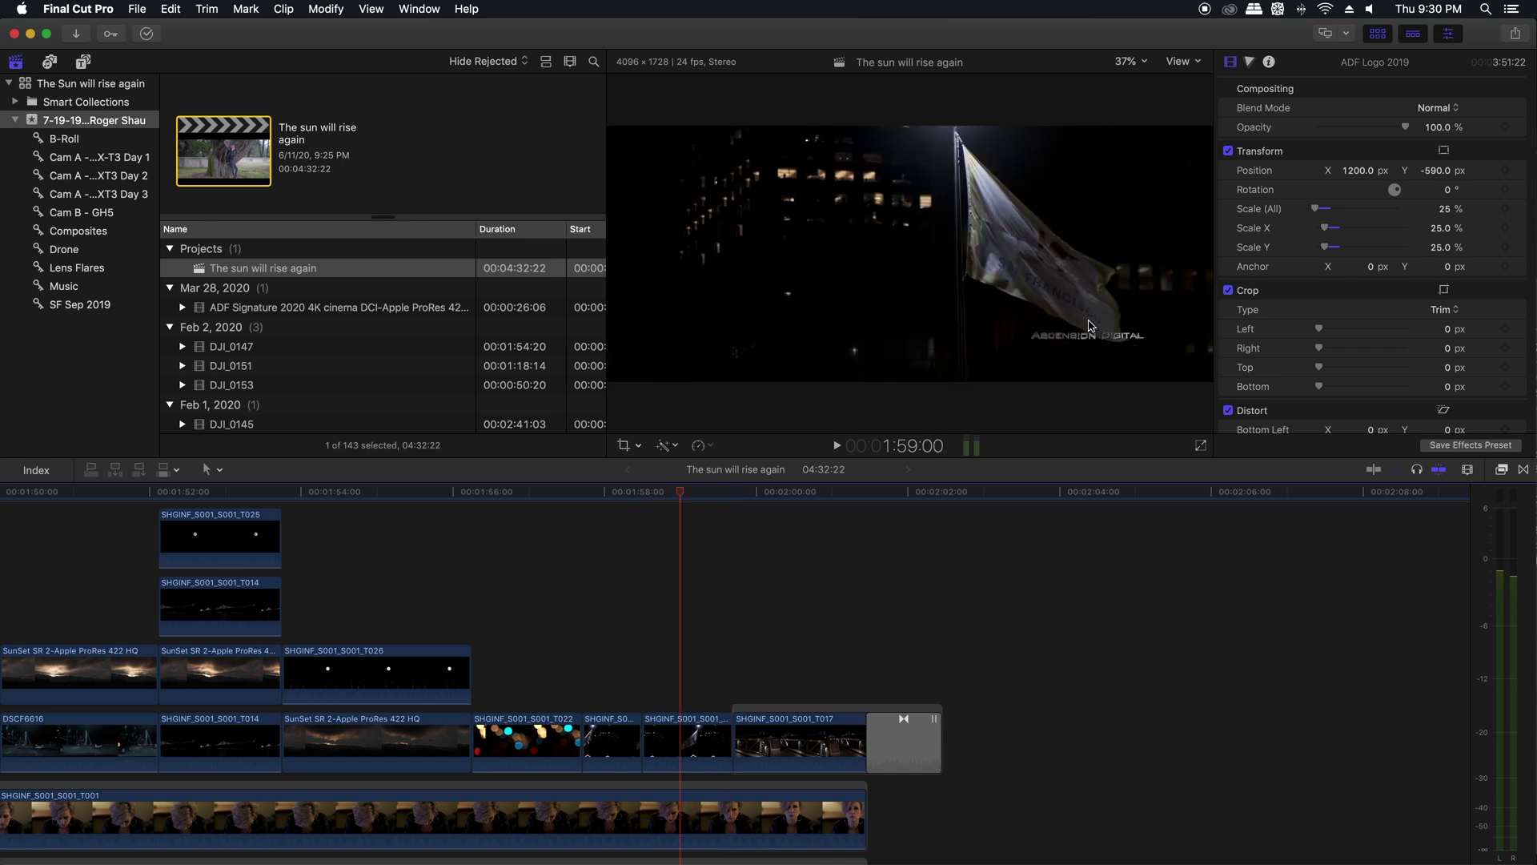
Play from 1:59:00 across the cut to the walkway clip and on into its closing transition.
key("space")
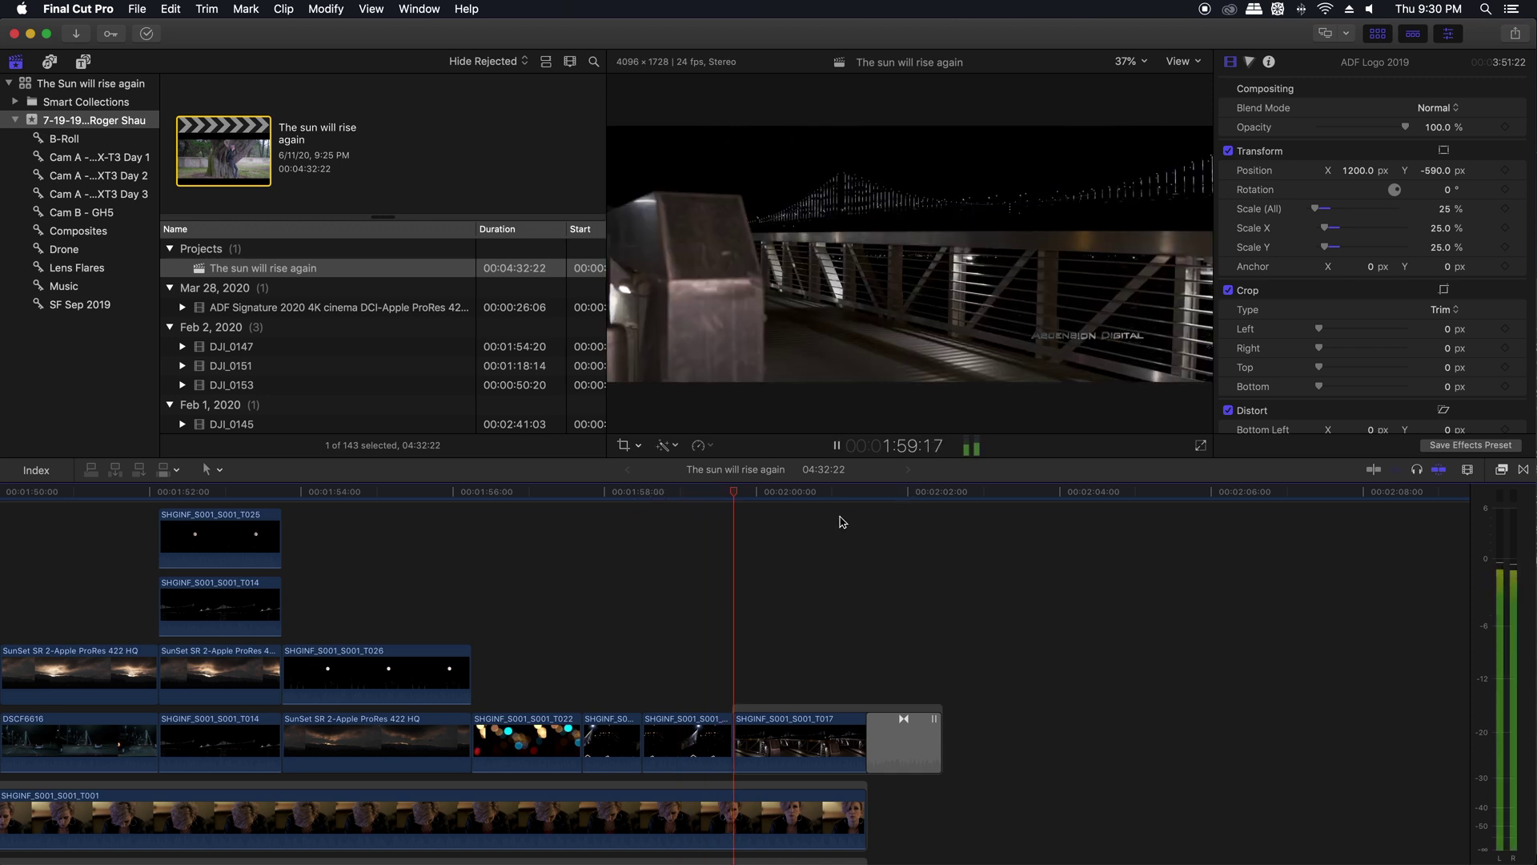
key("space")
left_click(720, 493)
key("space")
key("space")
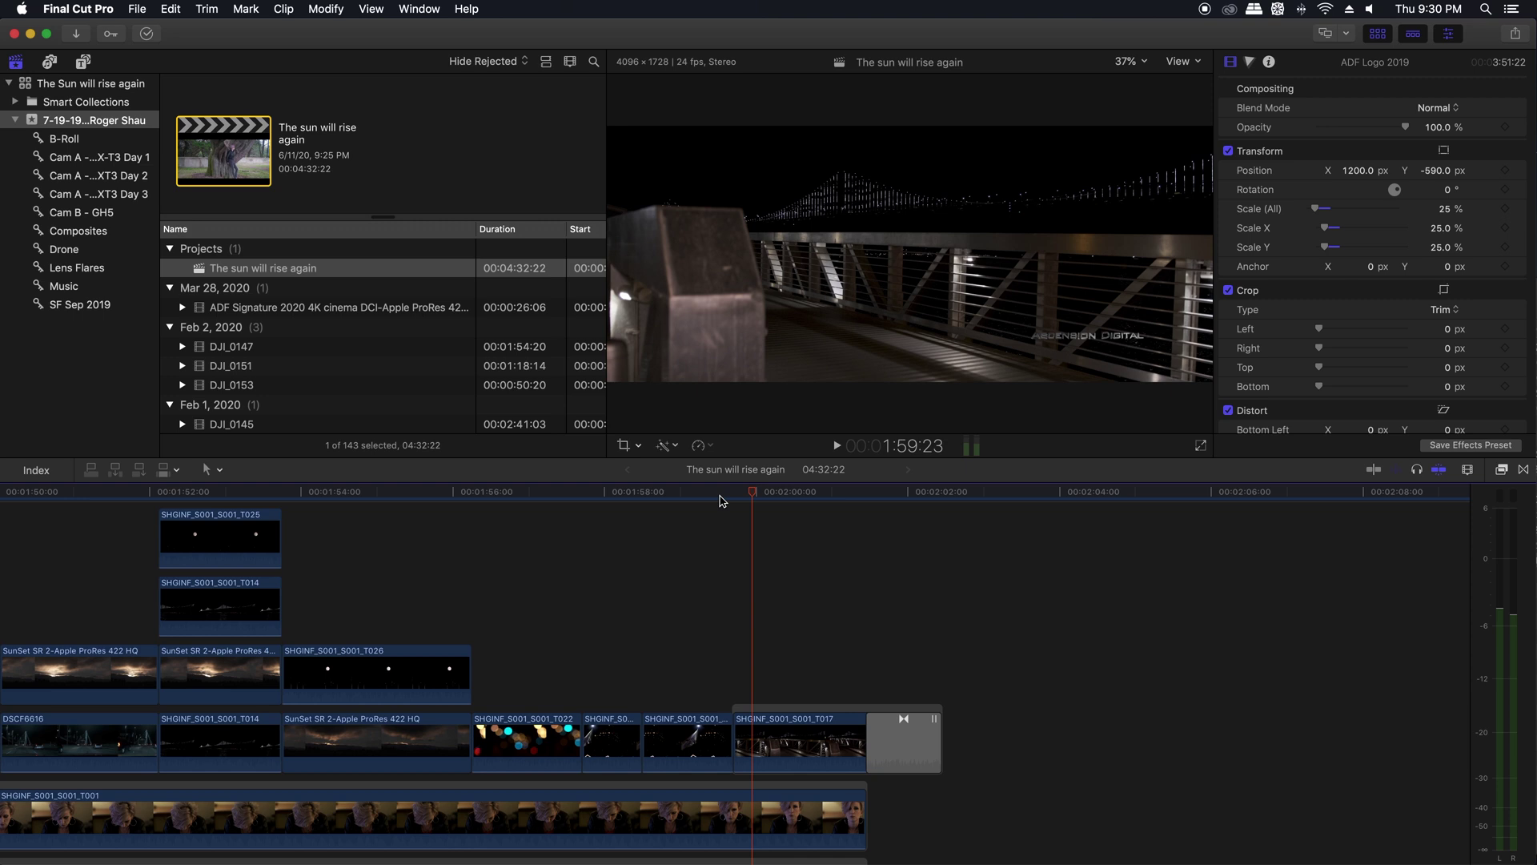
key("space")
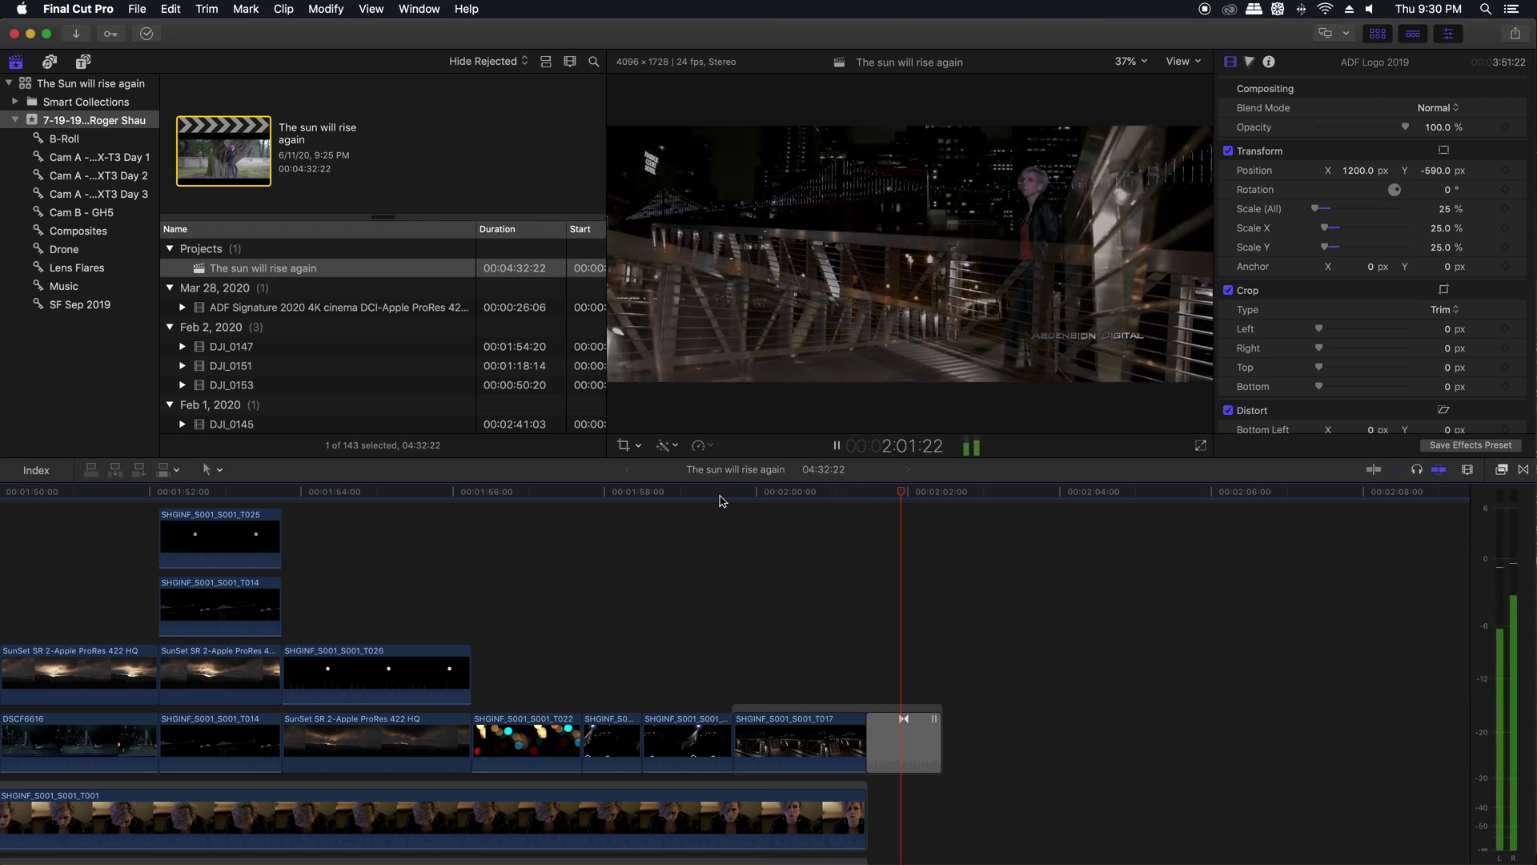
key("space")
Play from the walkway clip at 1:59:17 through the night portraits into the tree shots, stopping at 2:18:01.
left_click_drag(788, 496, 731, 501)
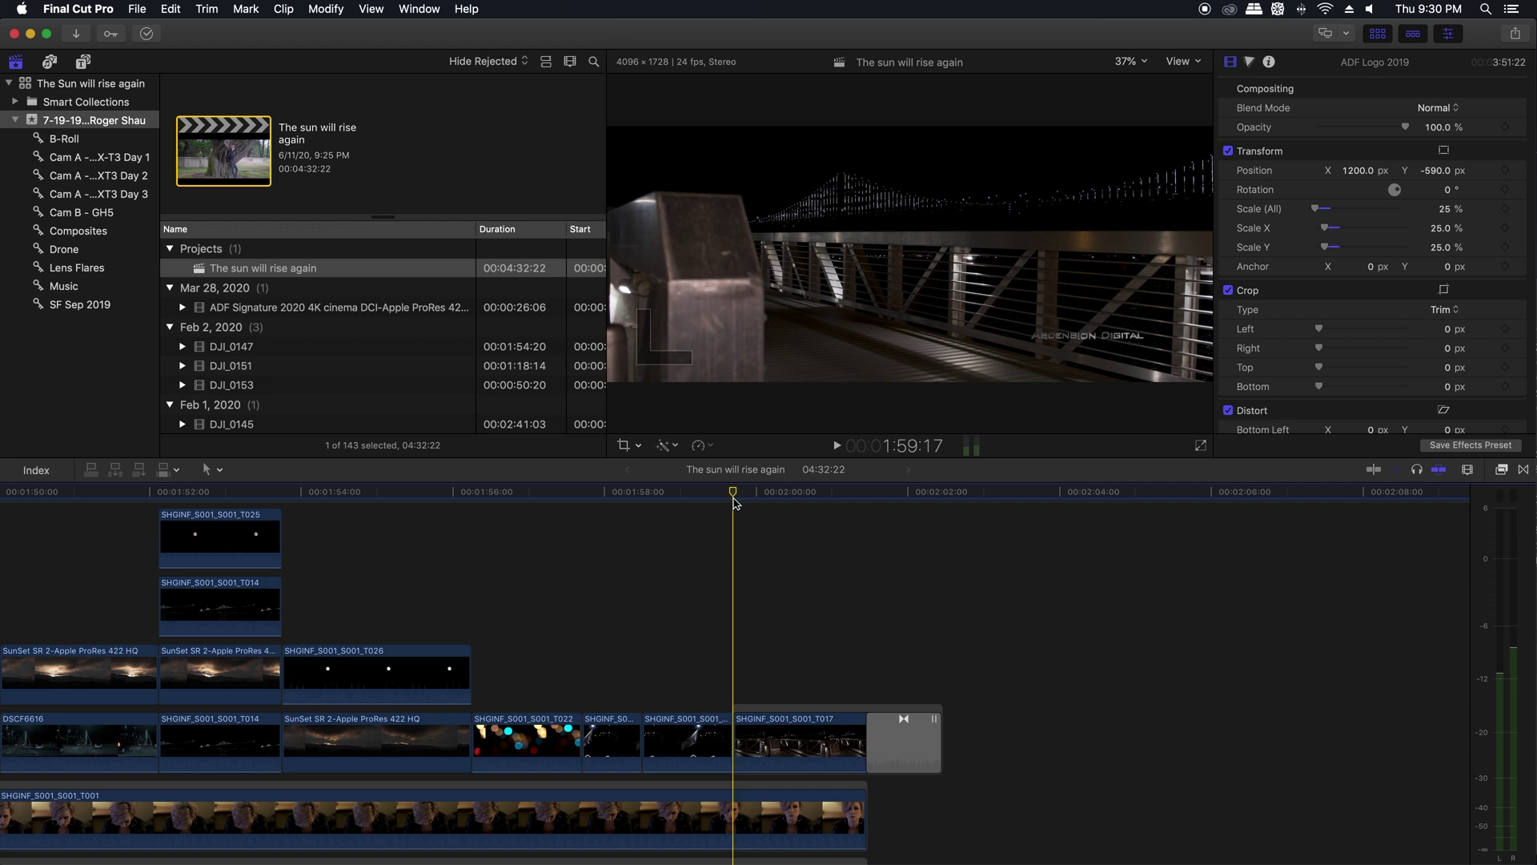
key("space")
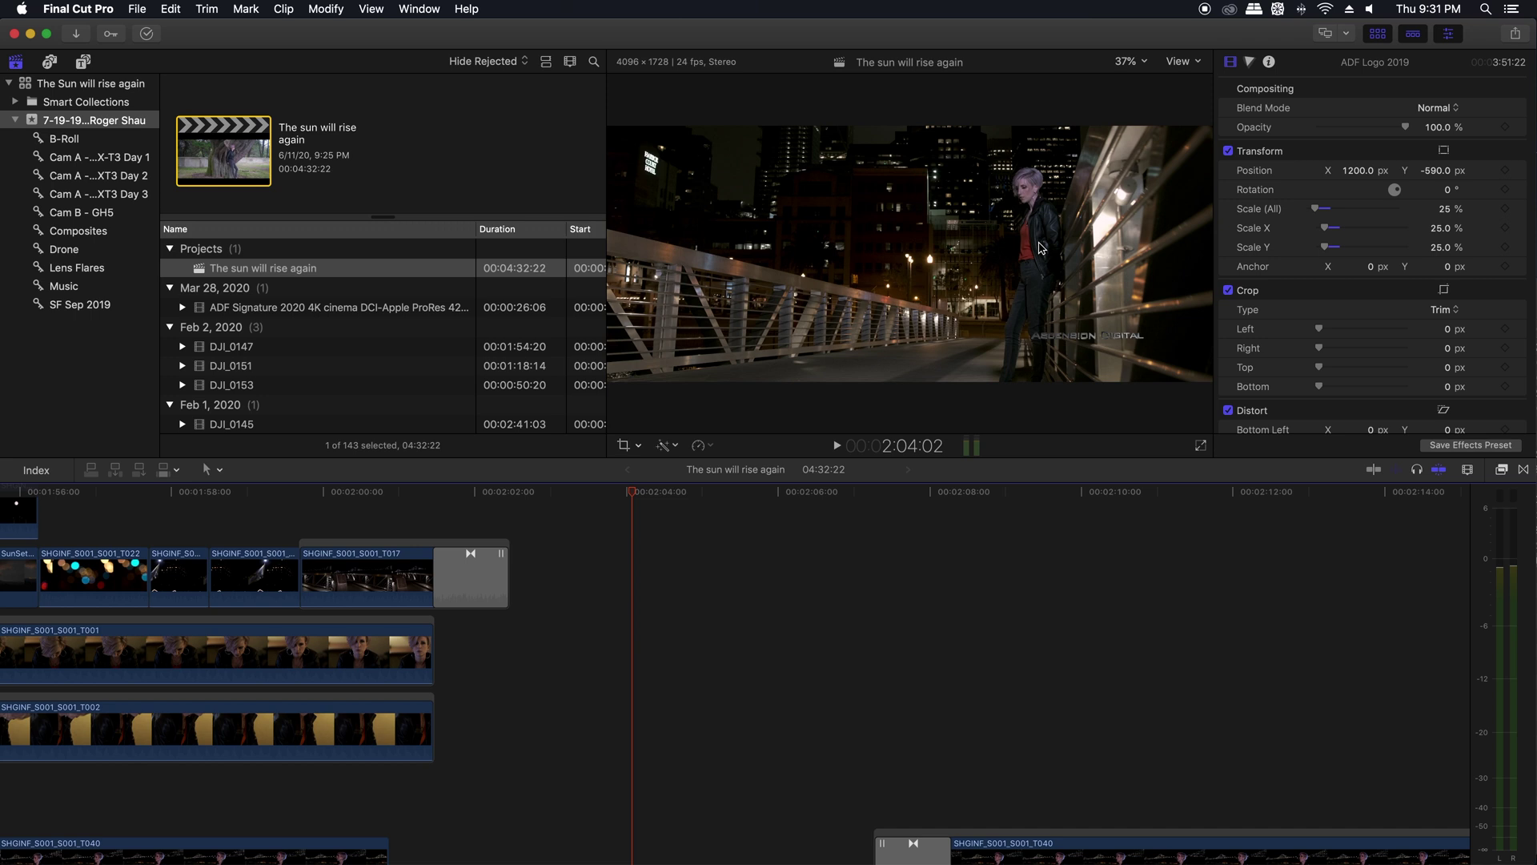
scroll(1233, 640, "down", 2)
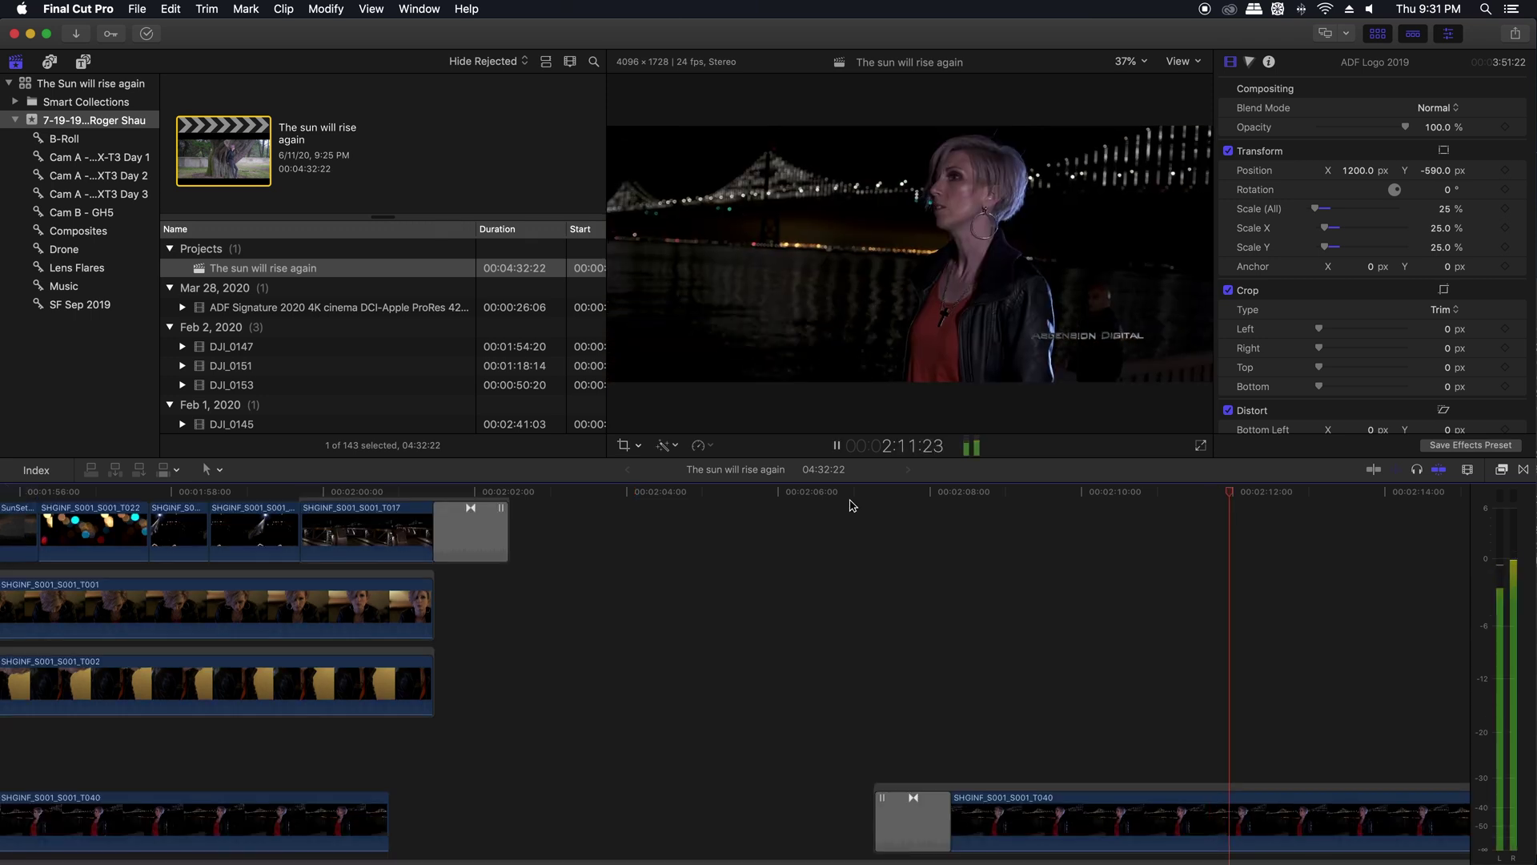
left_click(858, 494)
key("space")
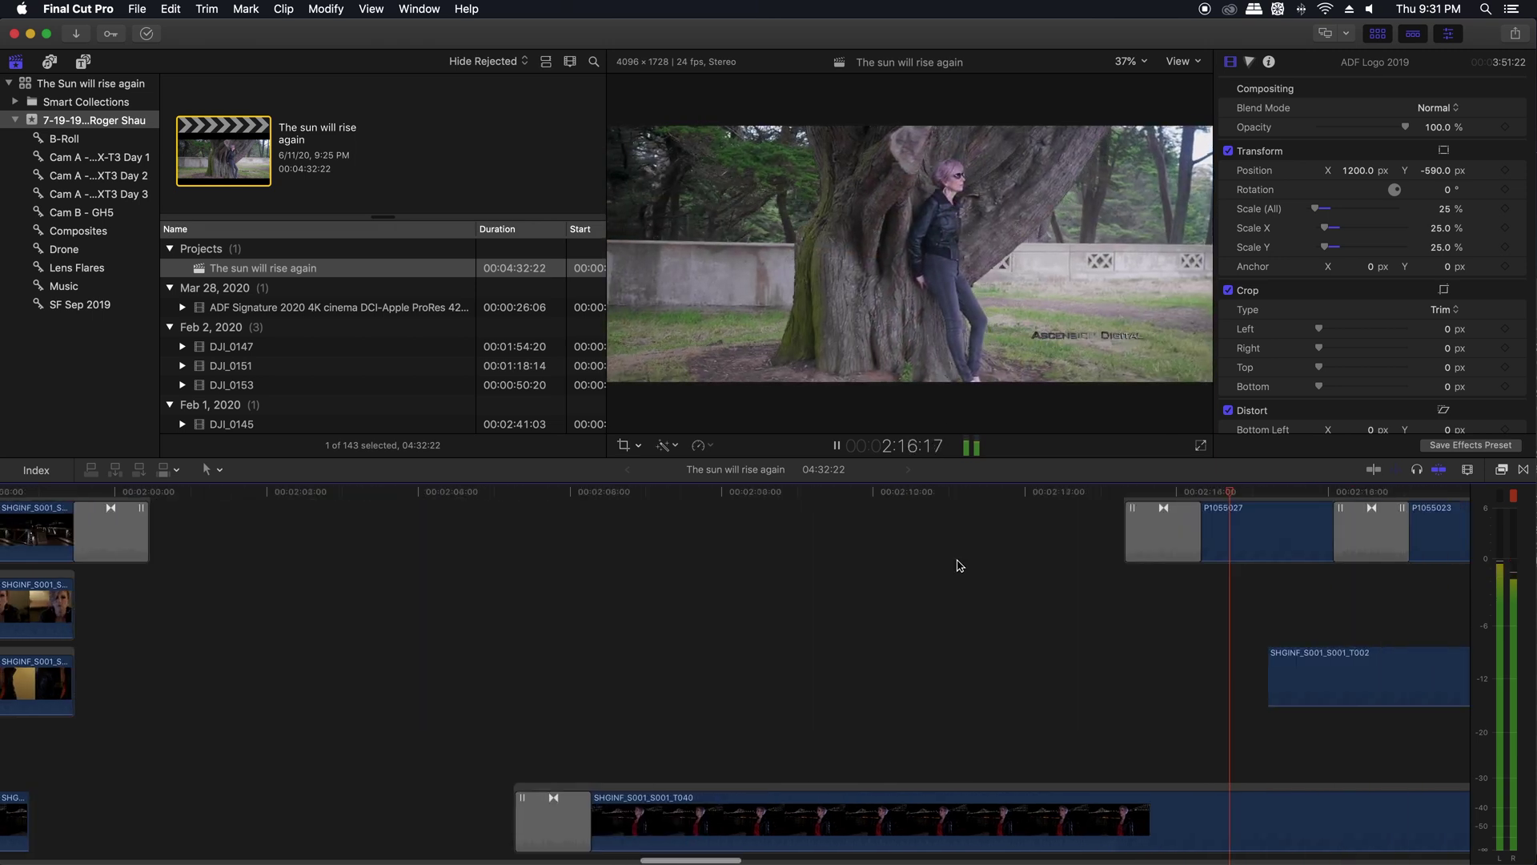
key("space")
Replay the dissolve from the night portrait into the tree clips from 2:15:12, stopping at 2:20:23.
scroll(905, 560, "right", 5)
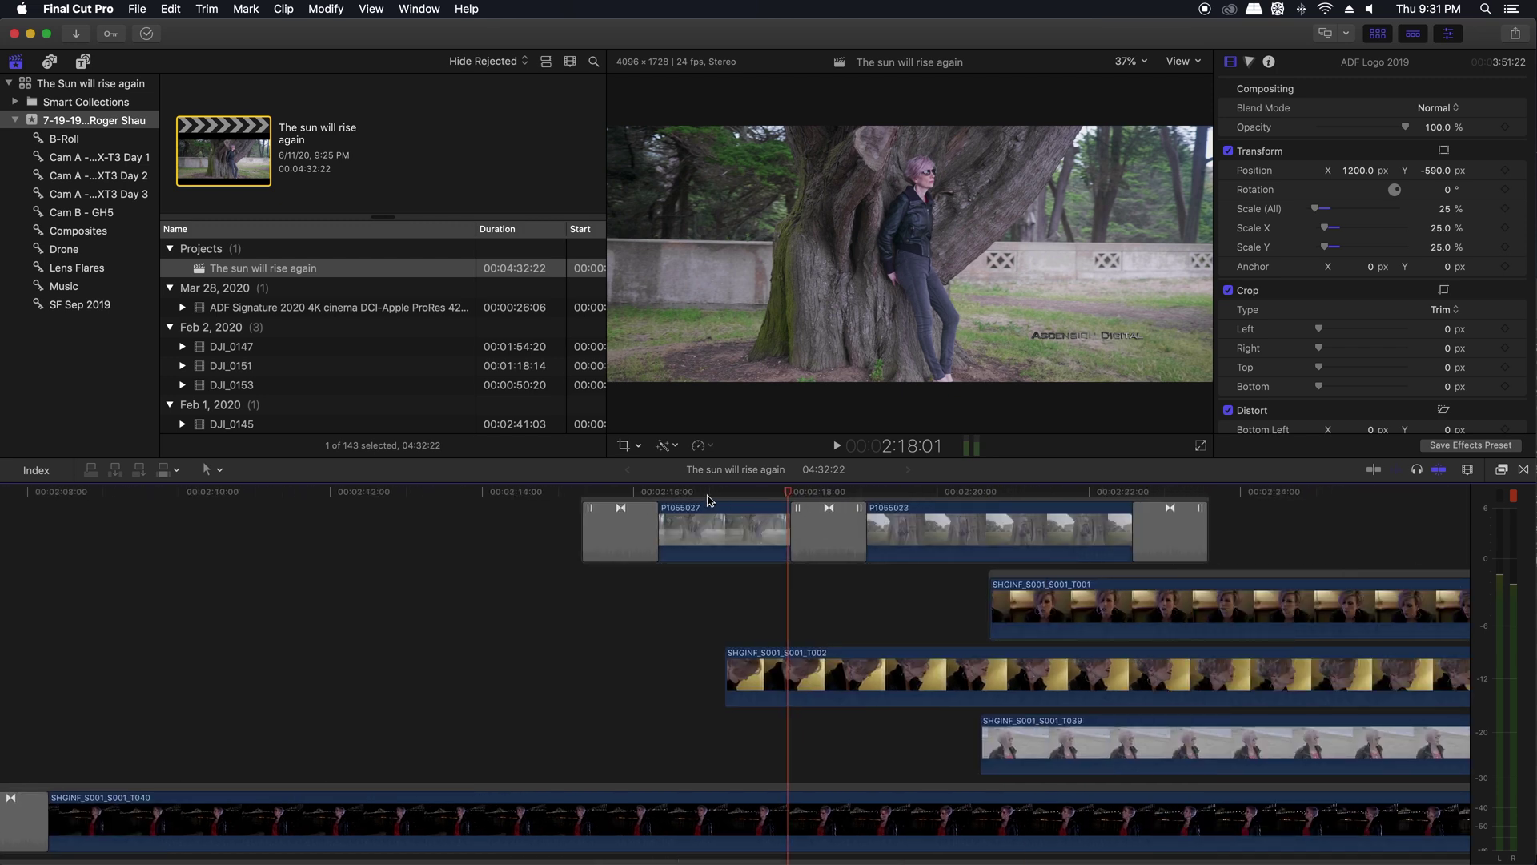
scroll(708, 501, "up", 2)
left_click(633, 493)
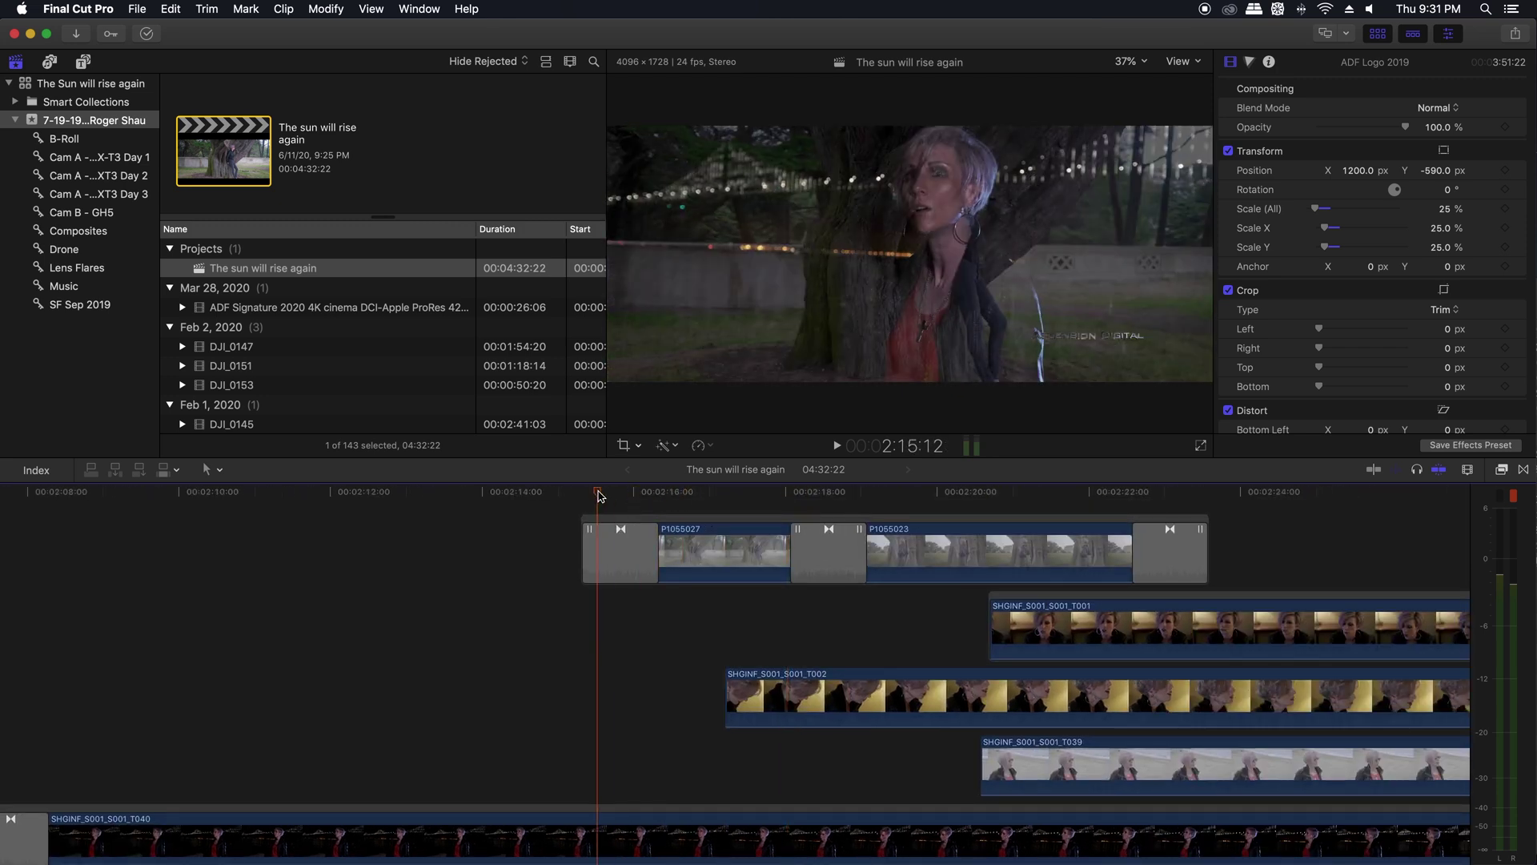
key("space")
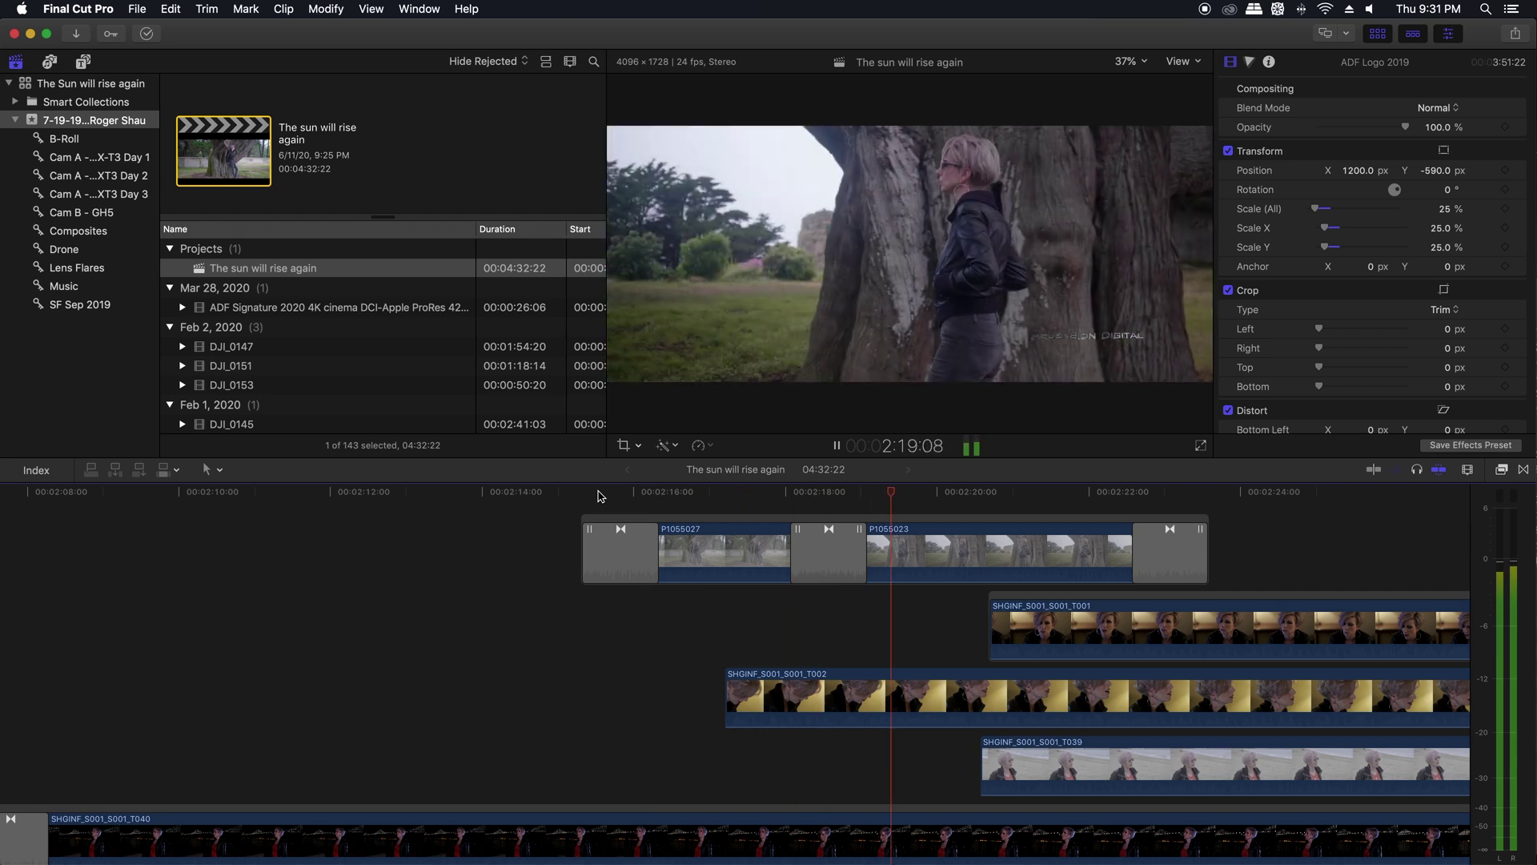
key("space")
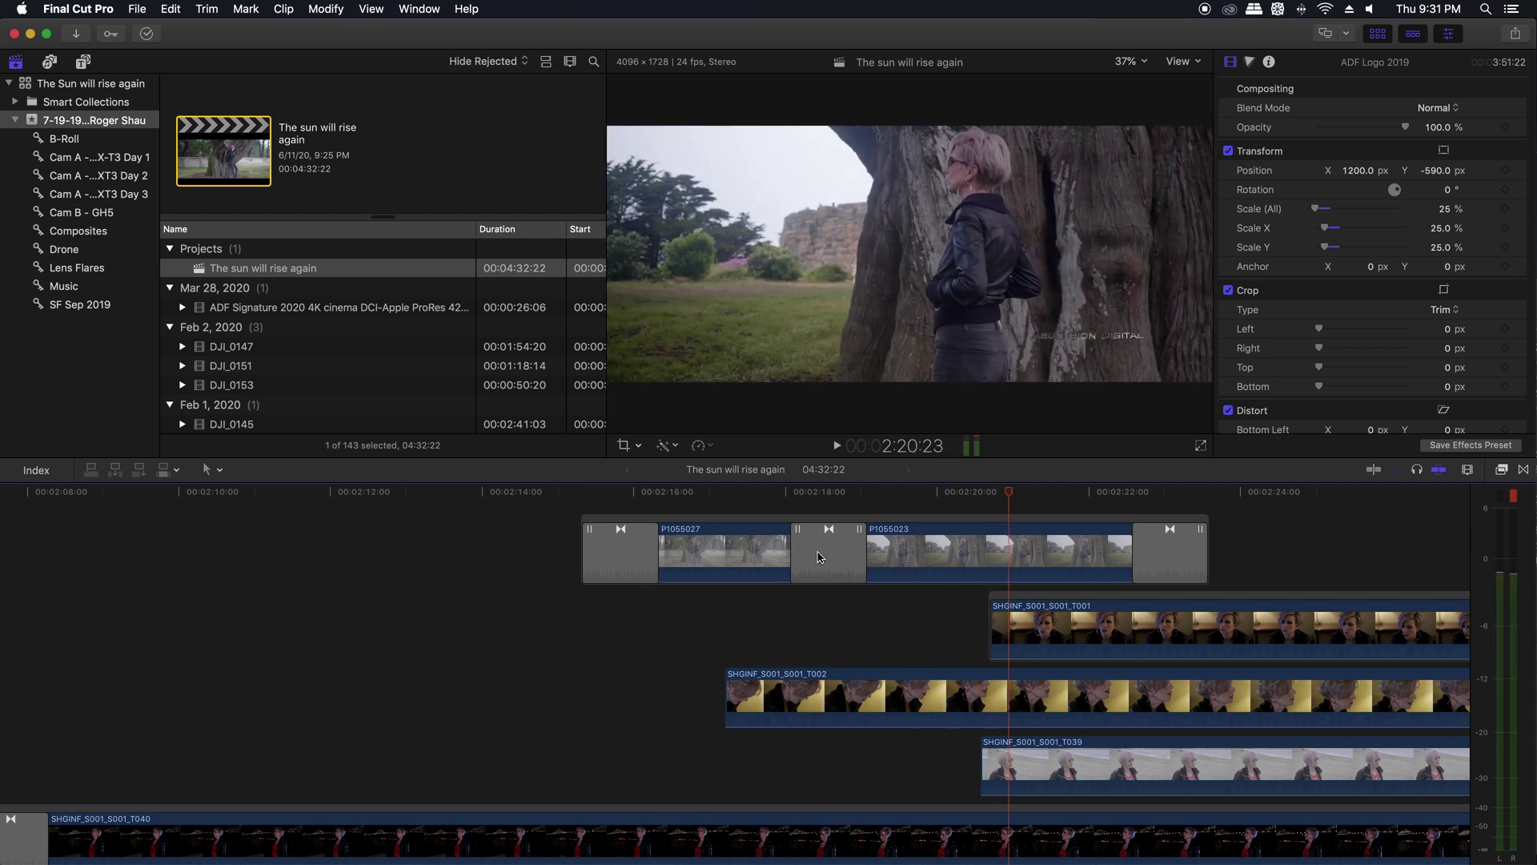
Replay the dissolve between tree clips P1055027 and P1055023, including from 2:18:14 through to 2:22:20.
scroll(817, 557, "up", 3)
left_click_drag(854, 499, 772, 502)
key("space")
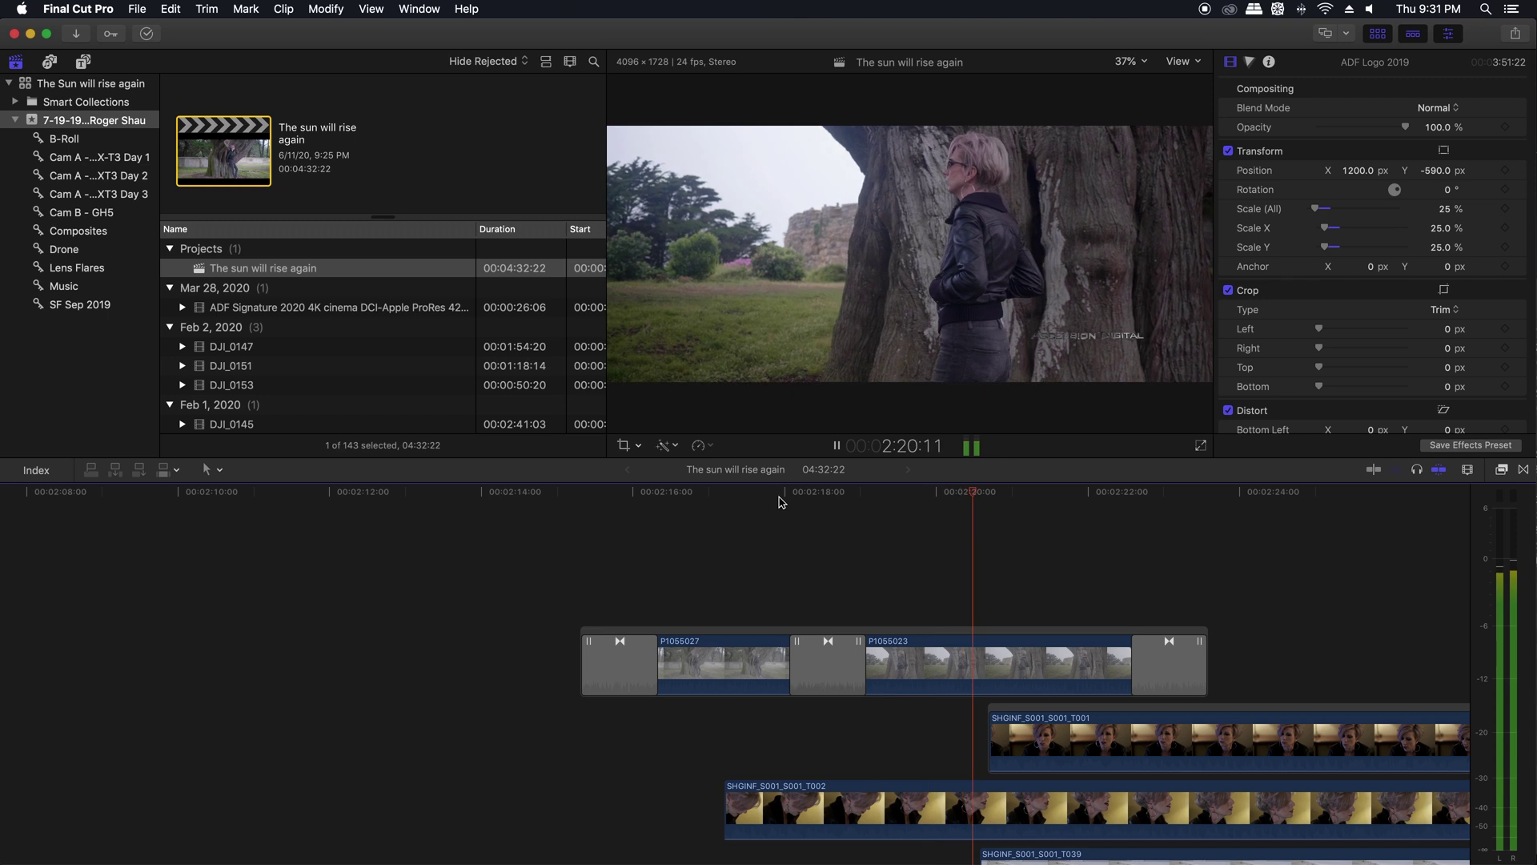
key("space")
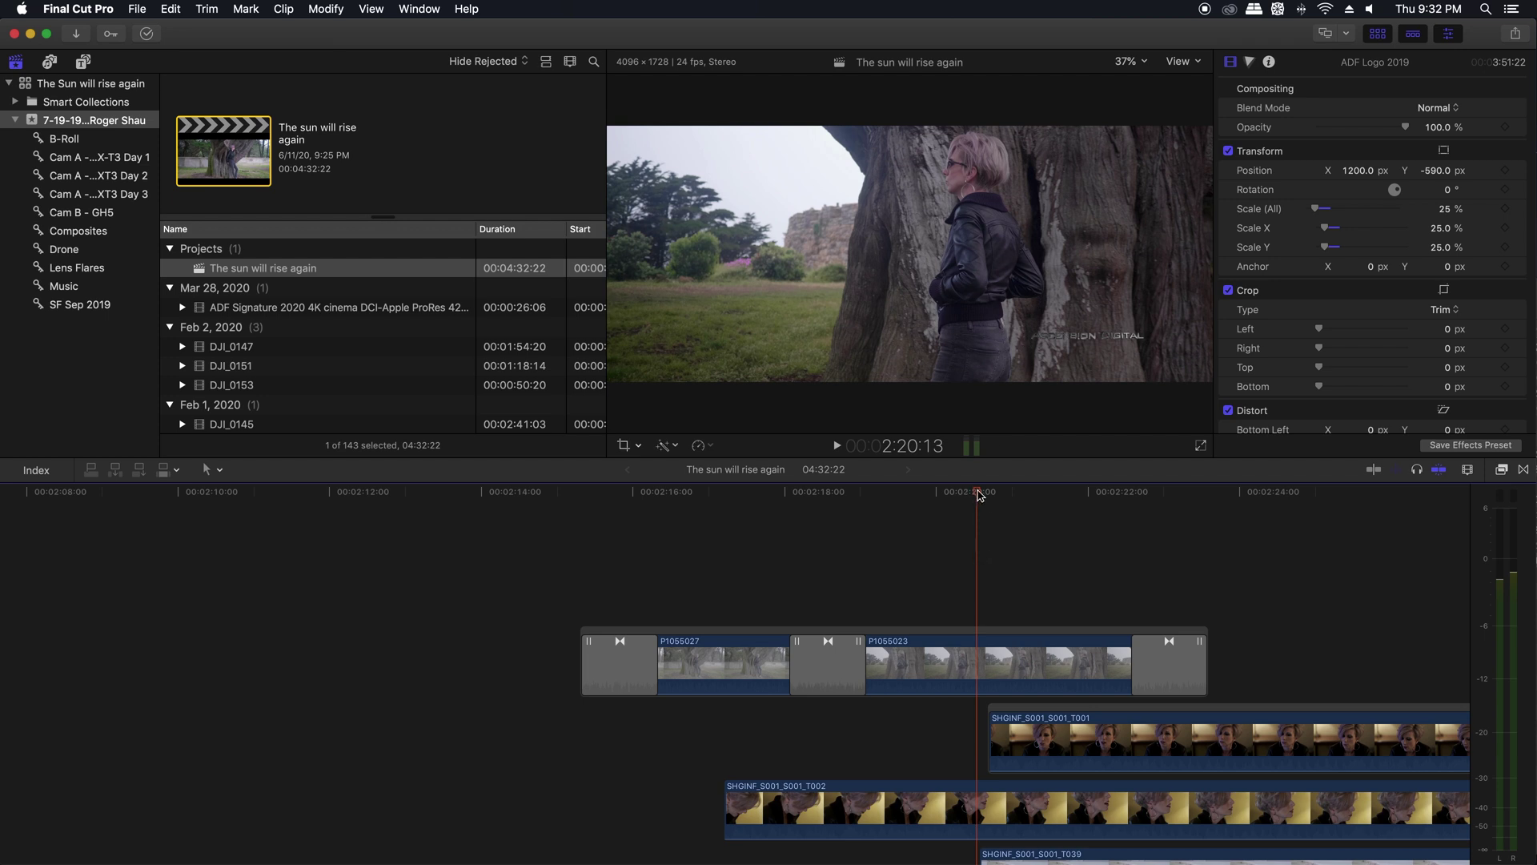
left_click_drag(980, 494, 828, 514)
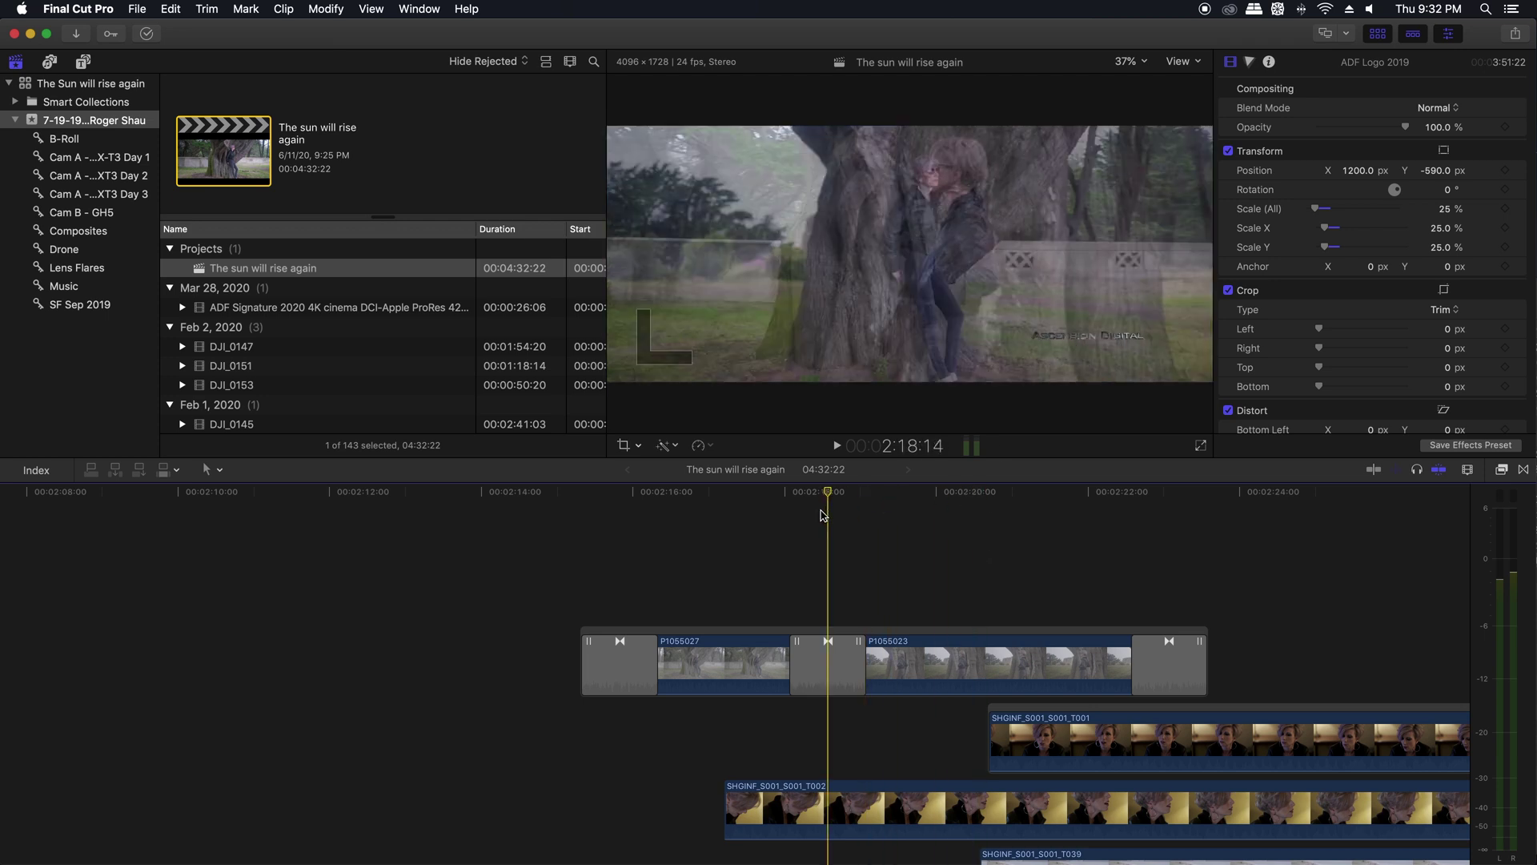
key("space")
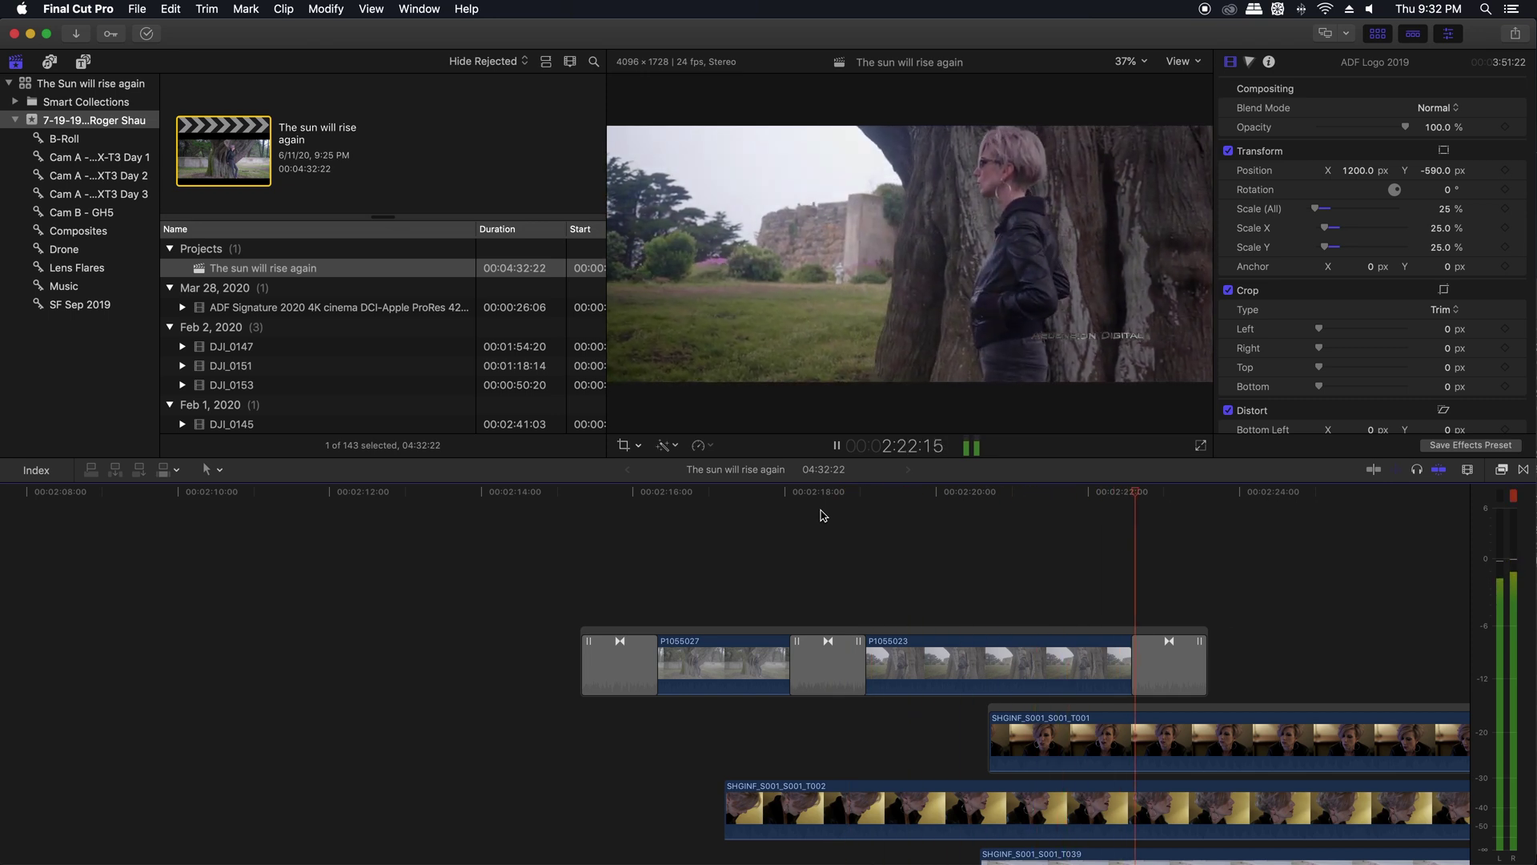
key("space")
Return to the 40% slow-motion shoreline clip SHGINF_S001_S001_T011 and play it from 1:45:05.
scroll(841, 532, "down", 5)
scroll(847, 541, "left", 10)
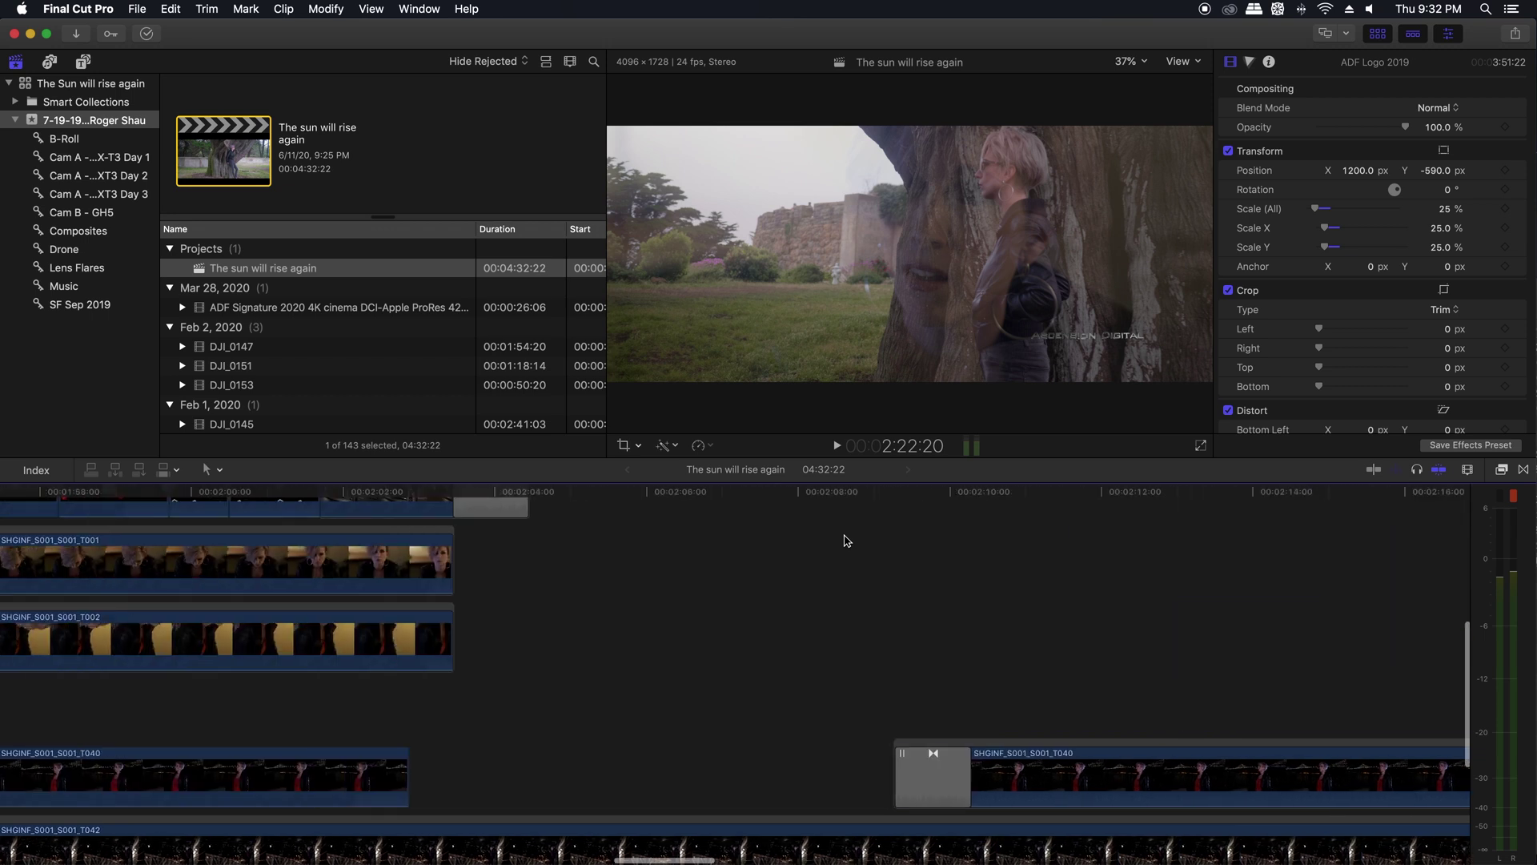
scroll(847, 540, "up", 3)
scroll(845, 539, "left", 5)
scroll(845, 538, "up", 2)
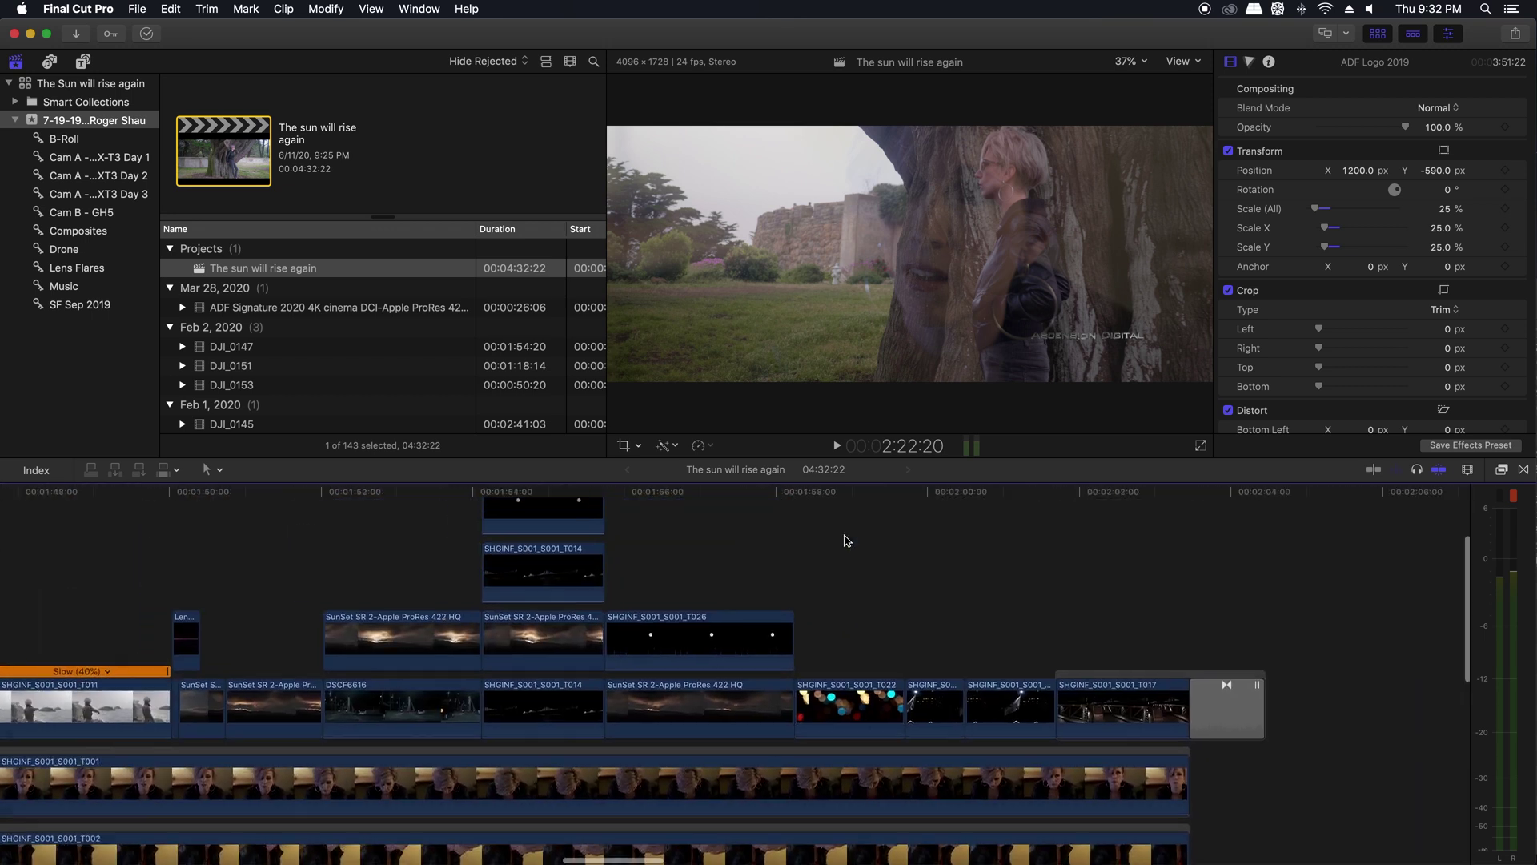
left_click(704, 496)
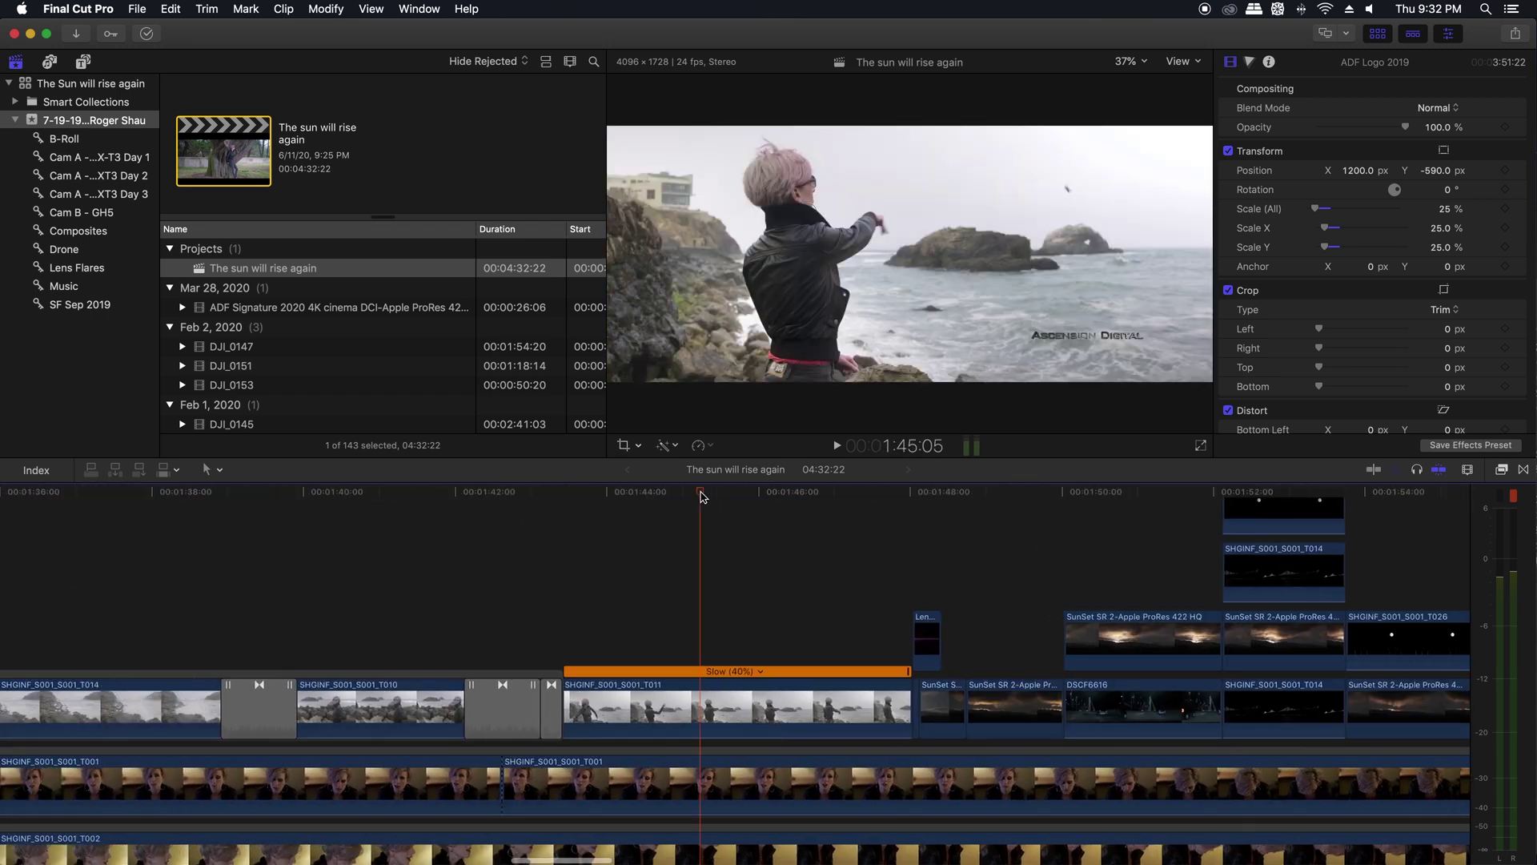
key("space")
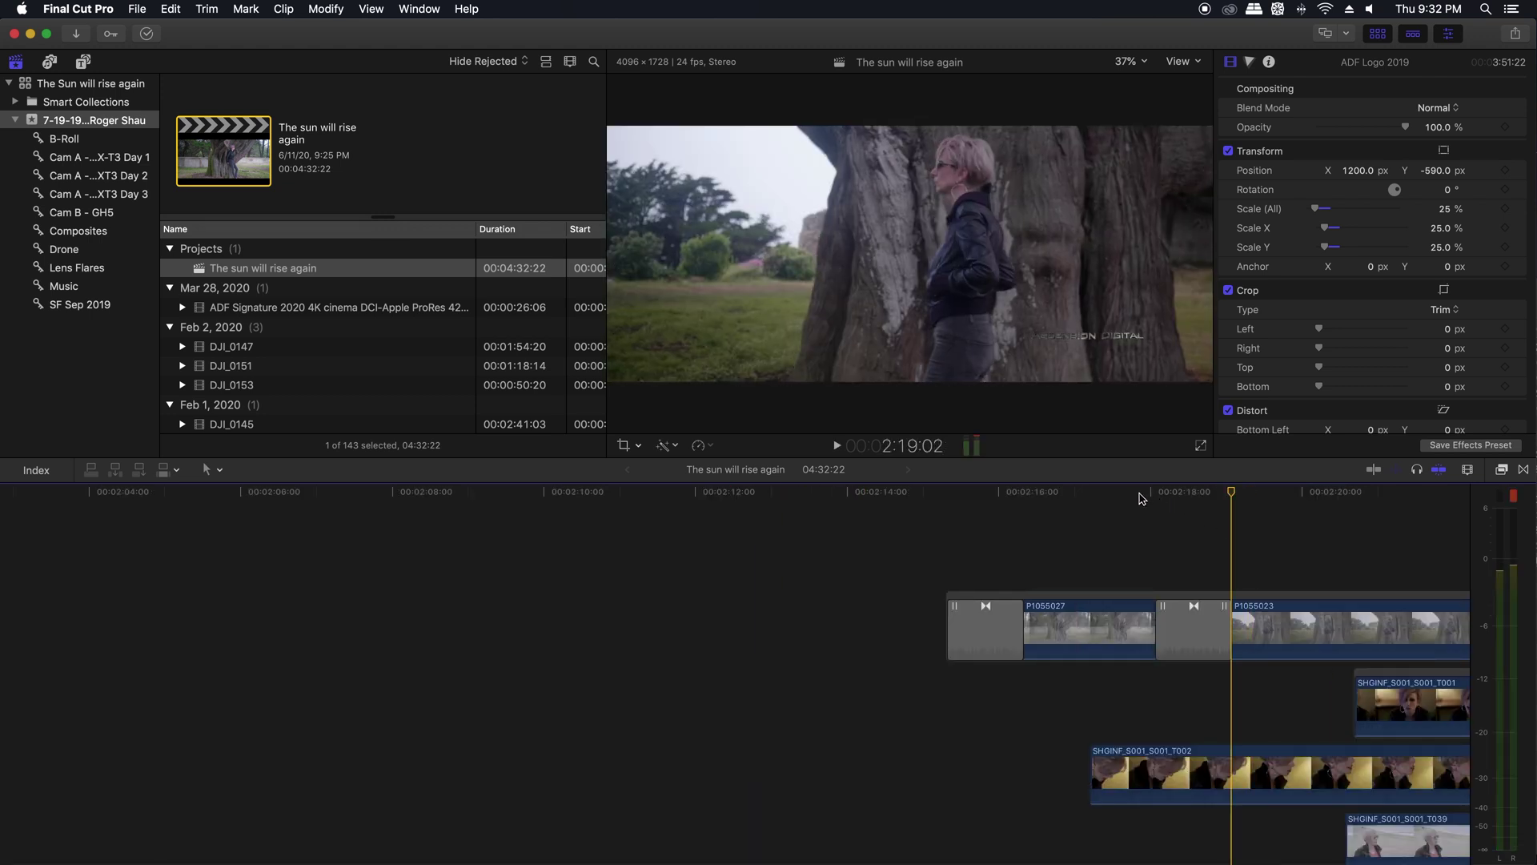
Replay tree clip P1055023 from 2:18:14 through its closing dissolve into the close-up portrait.
left_click_drag(1127, 495, 1194, 496)
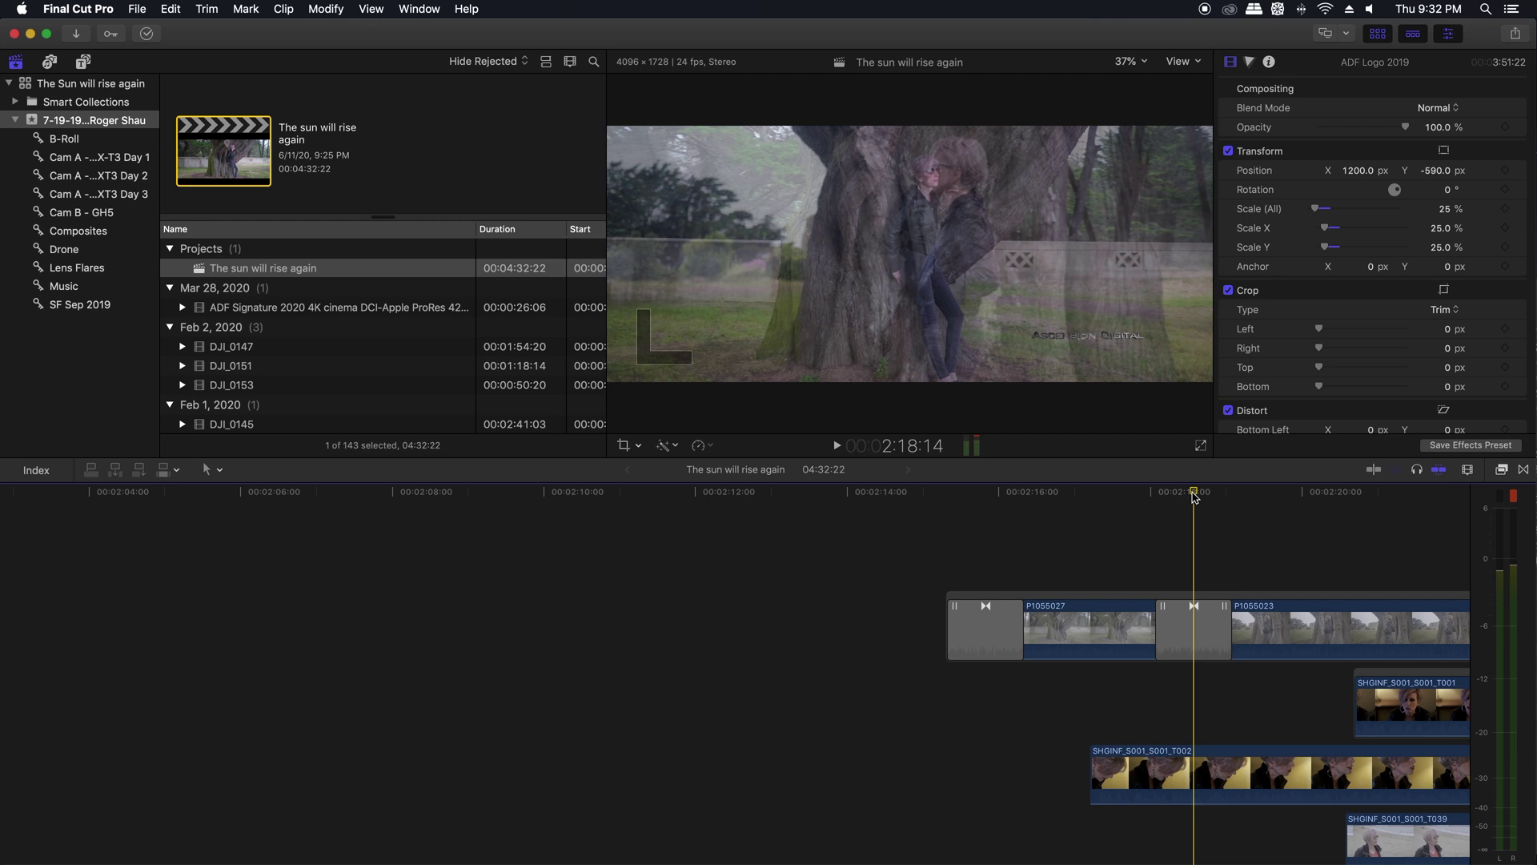
key("space")
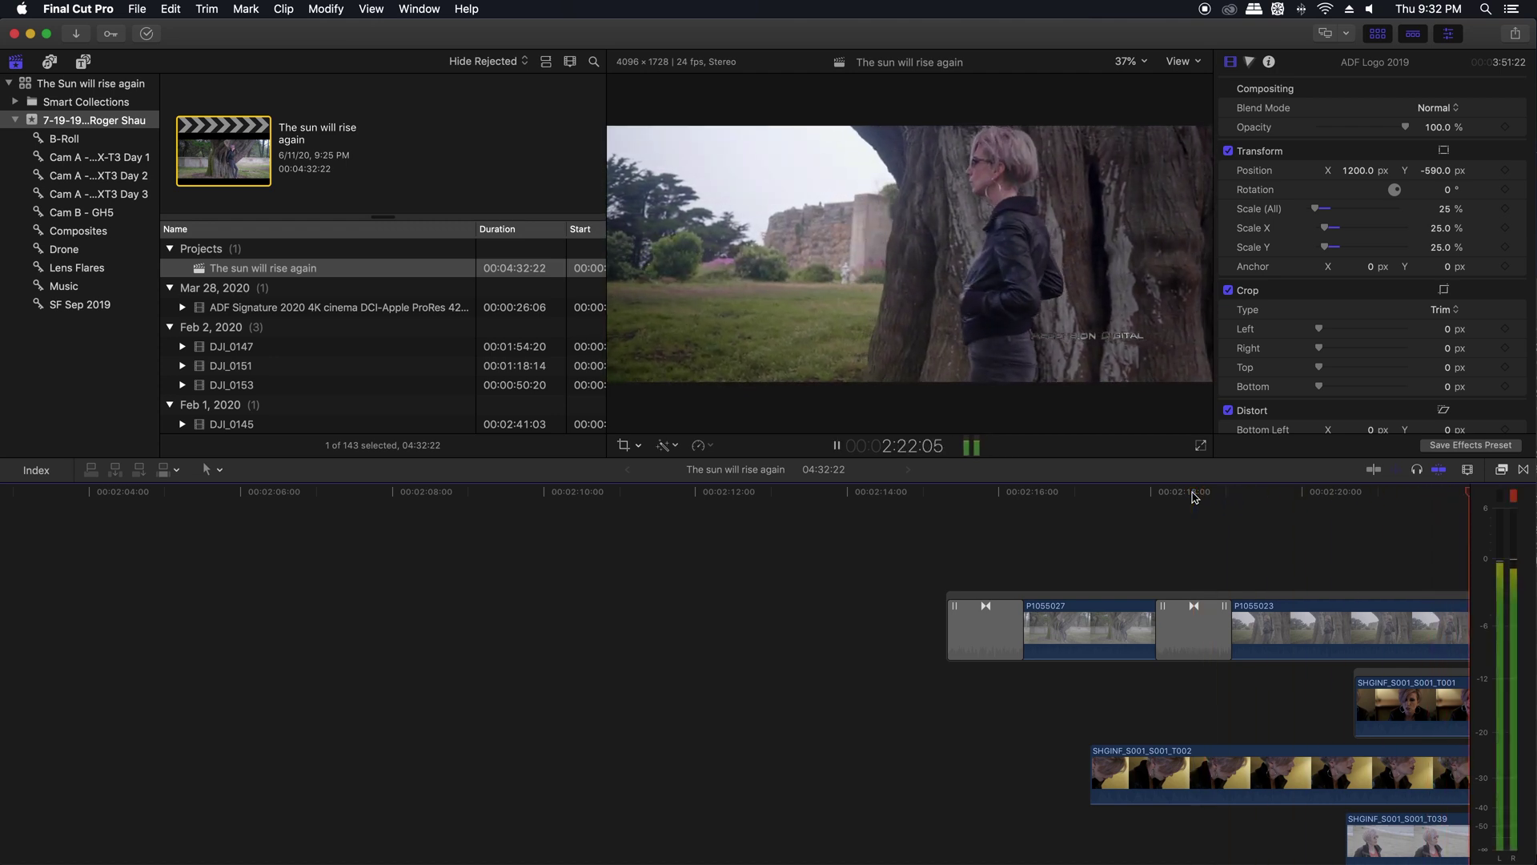
key("space")
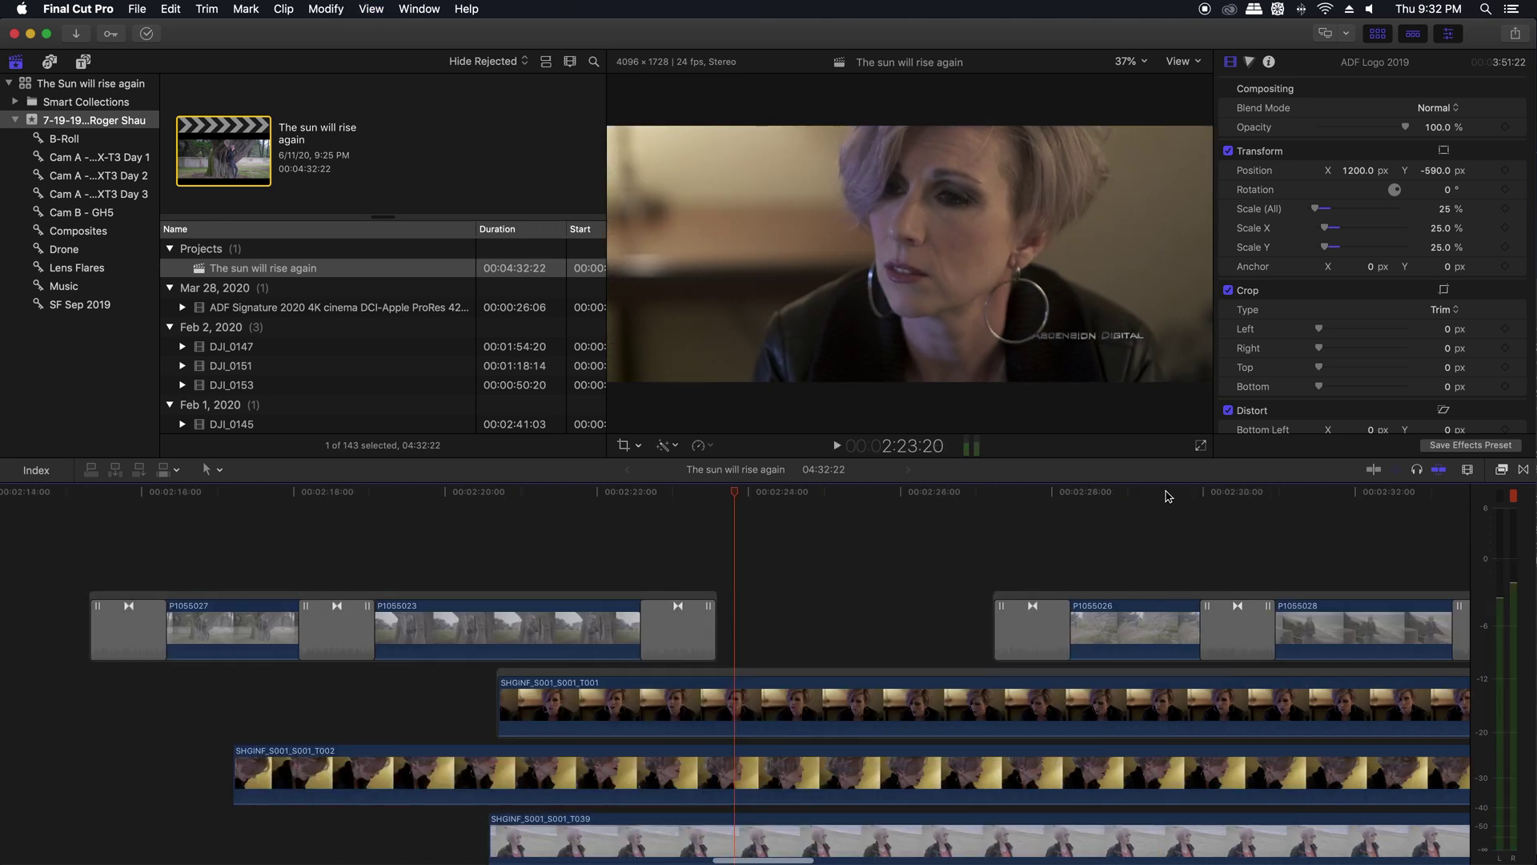
key("space")
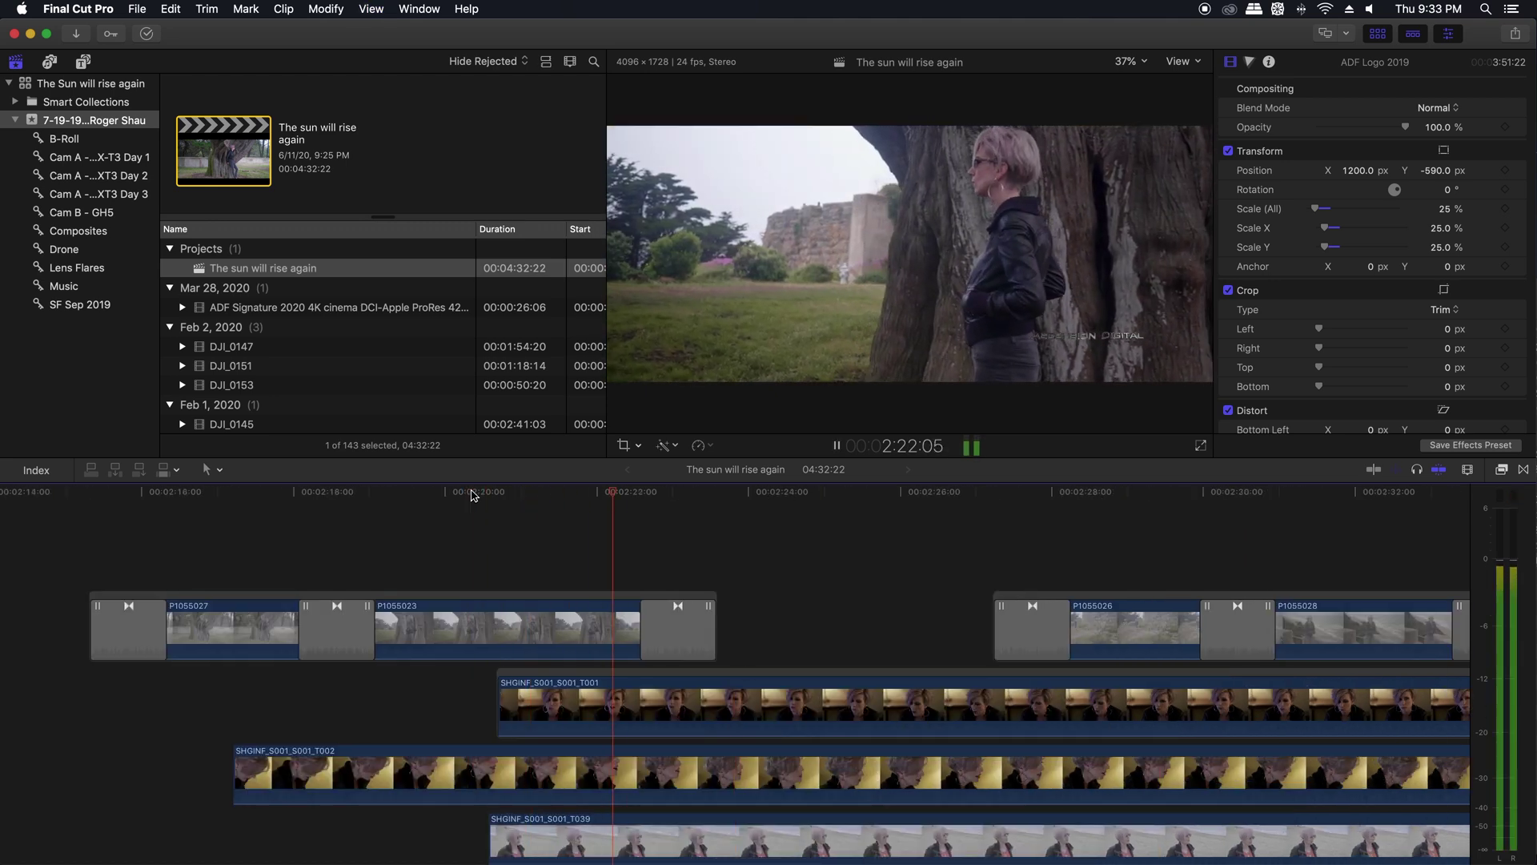
key("space")
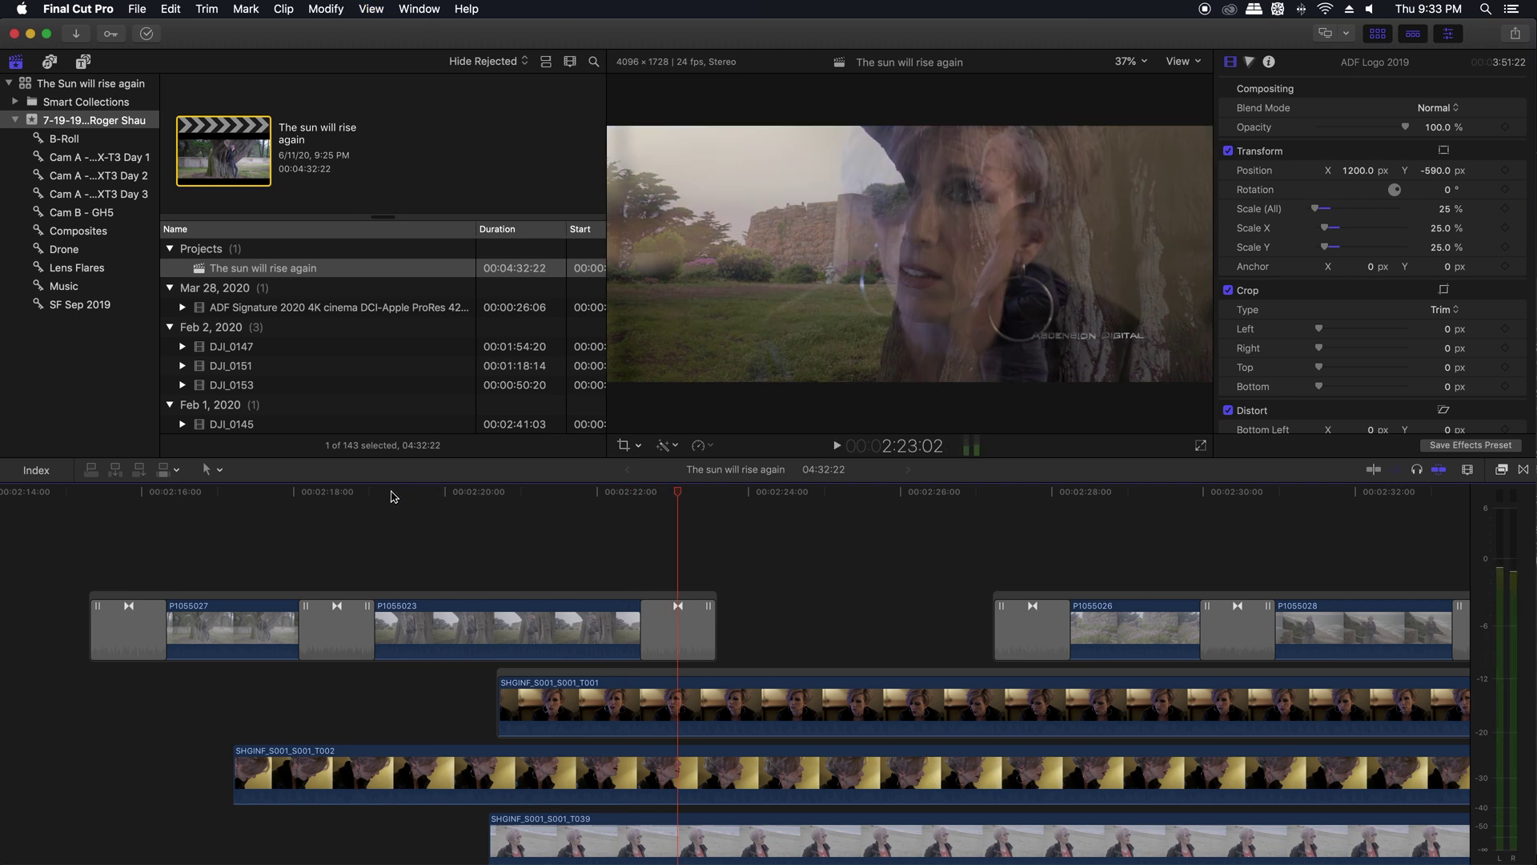
left_click(359, 494)
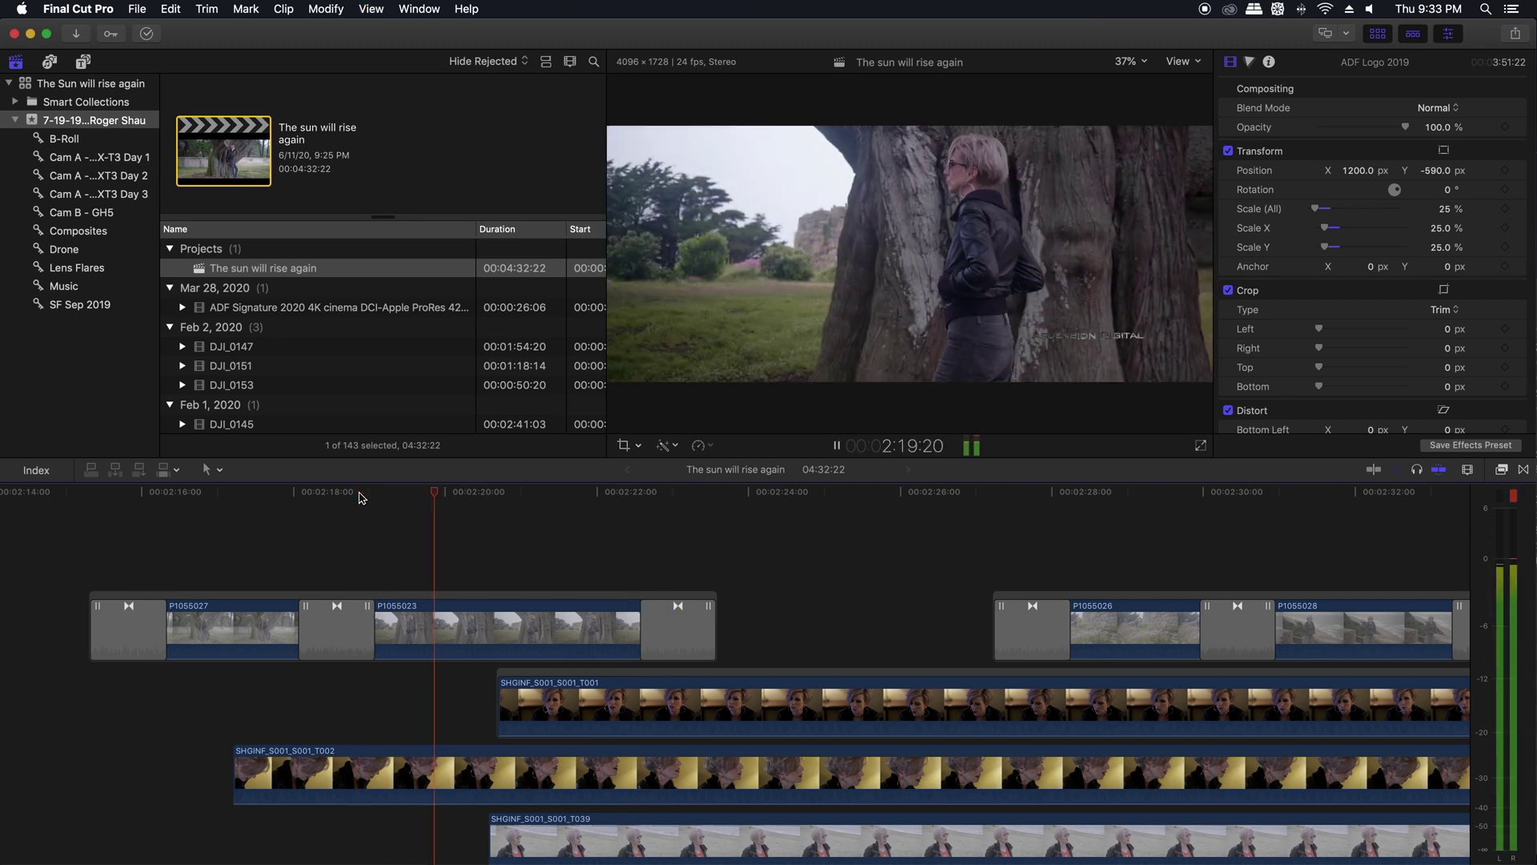
key("space")
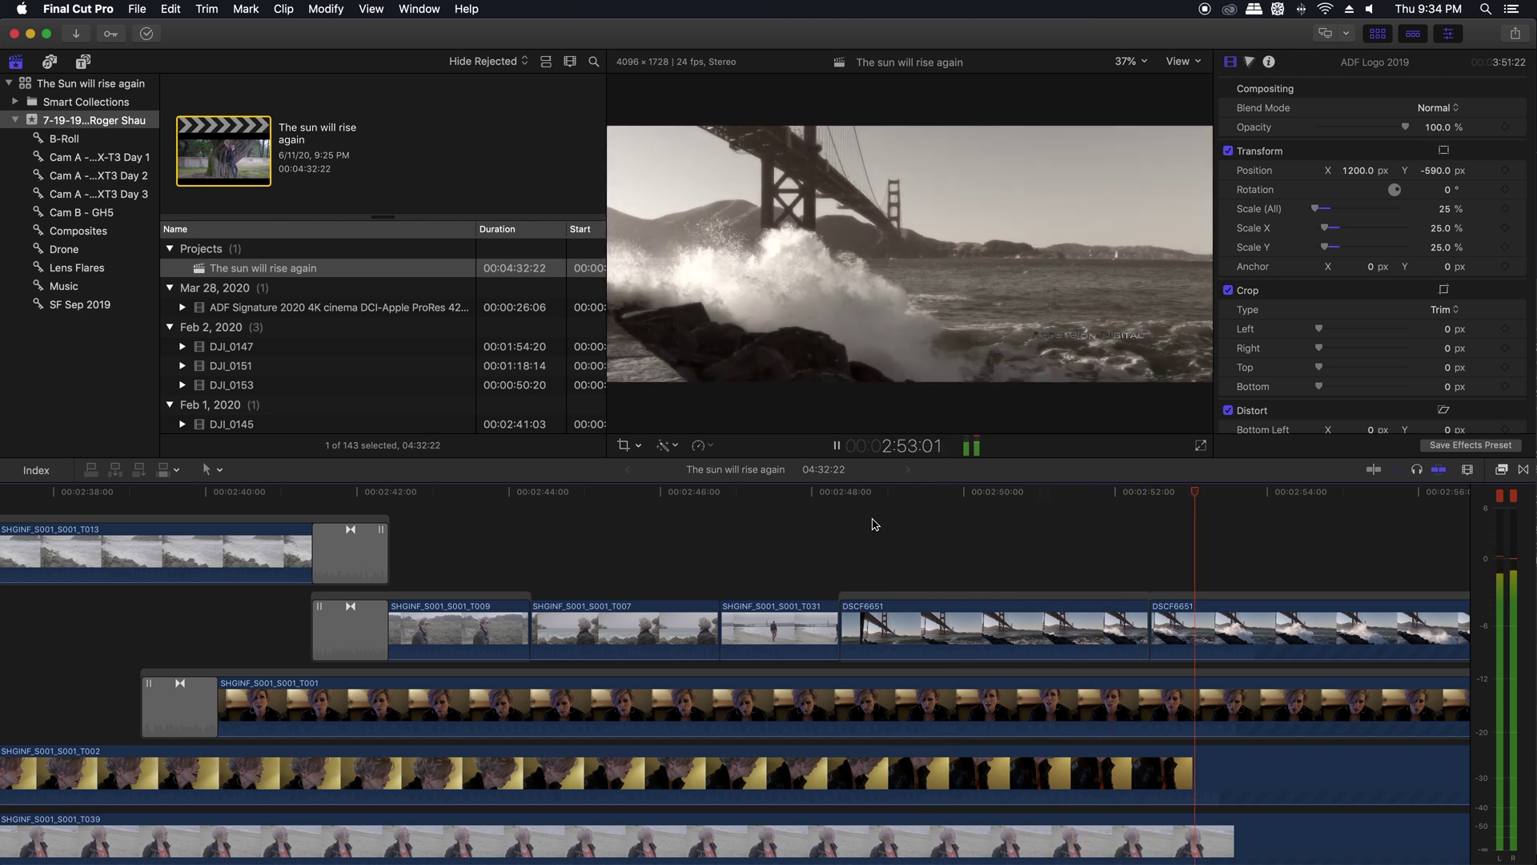
Play the sepia Golden Gate wave clips DSCF6651 through the long dissolve into the portrait, stopping at 3:03:07.
left_click_drag(881, 509, 840, 504)
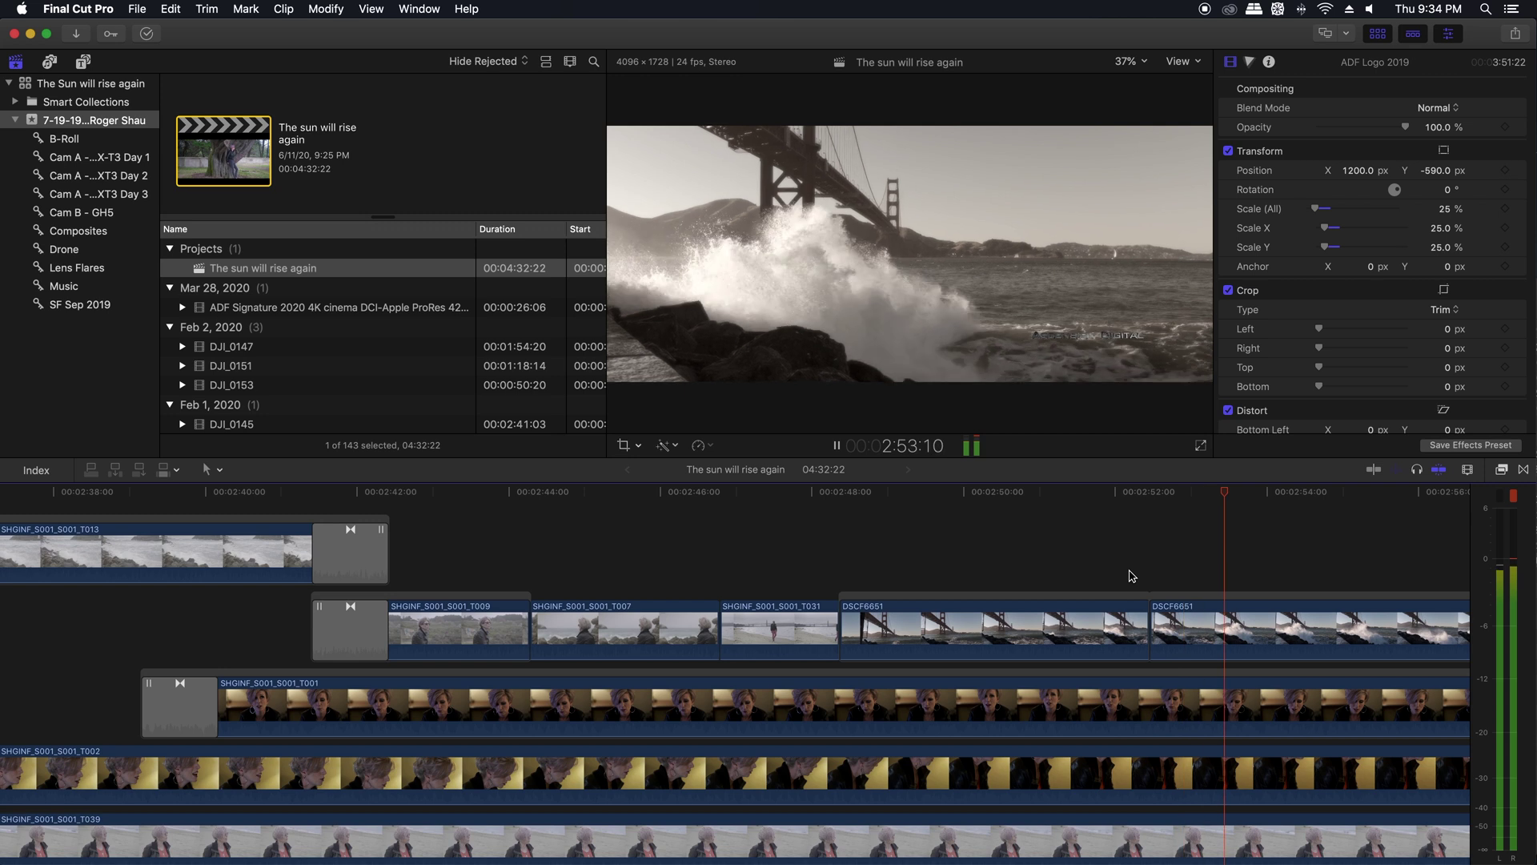
scroll(960, 569, "right", 10)
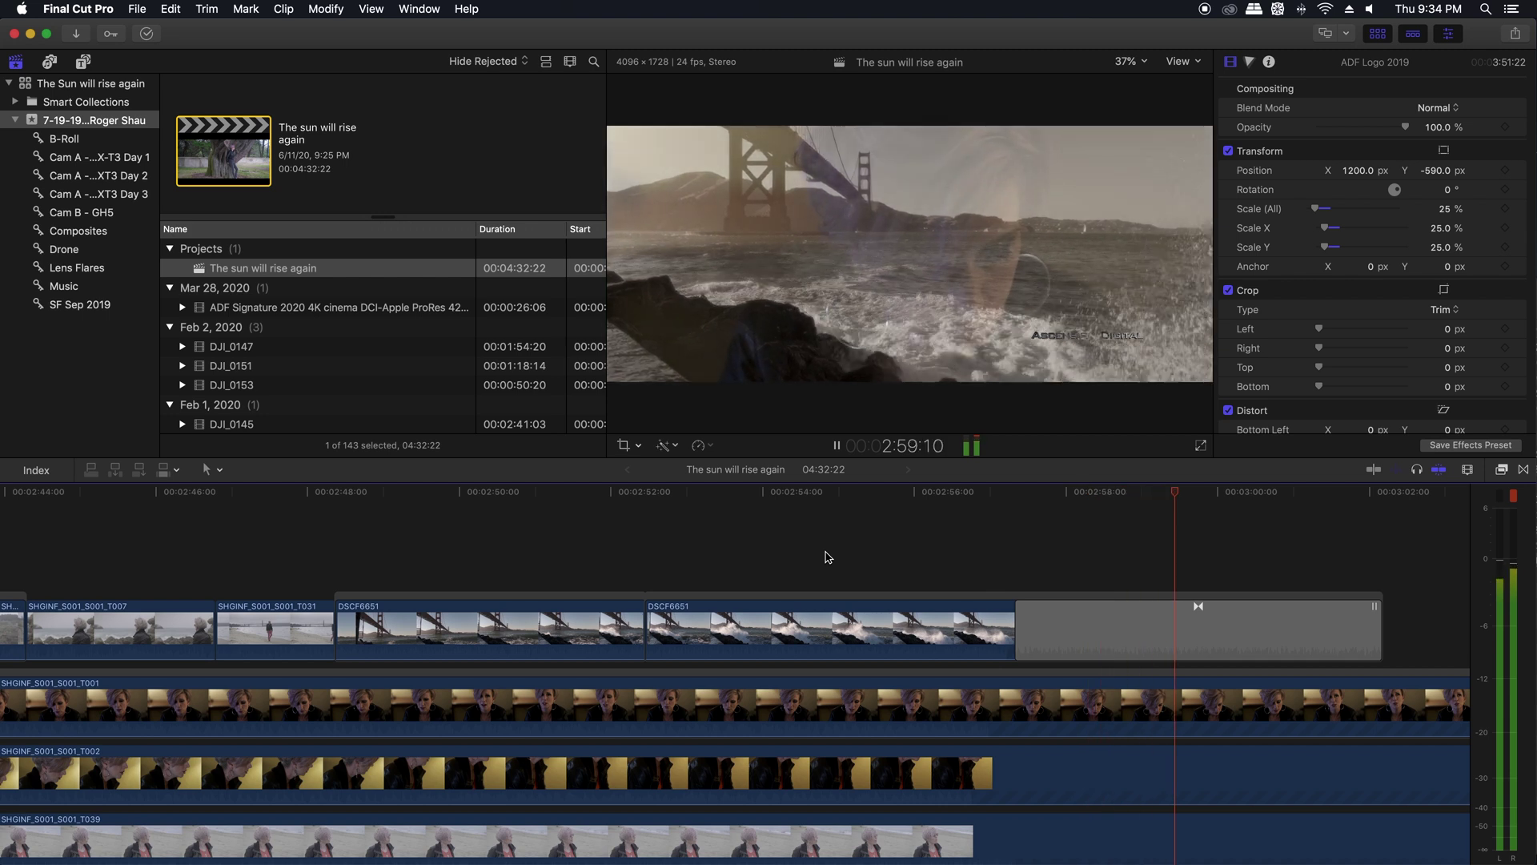
scroll(827, 558, "right", 5)
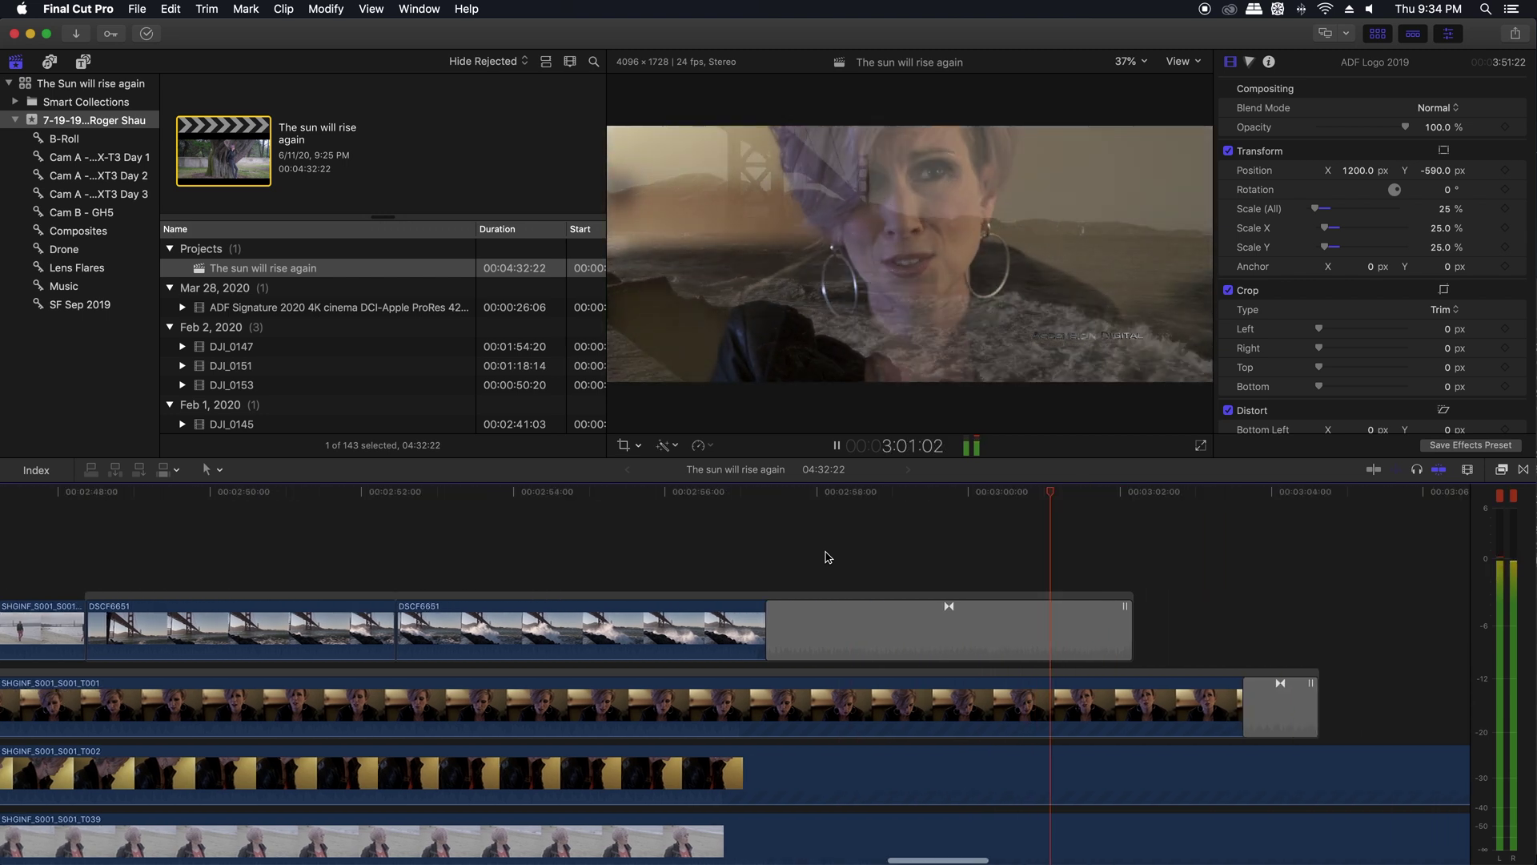
scroll(825, 556, "right", 2)
scroll(825, 556, "right", 4)
key("space")
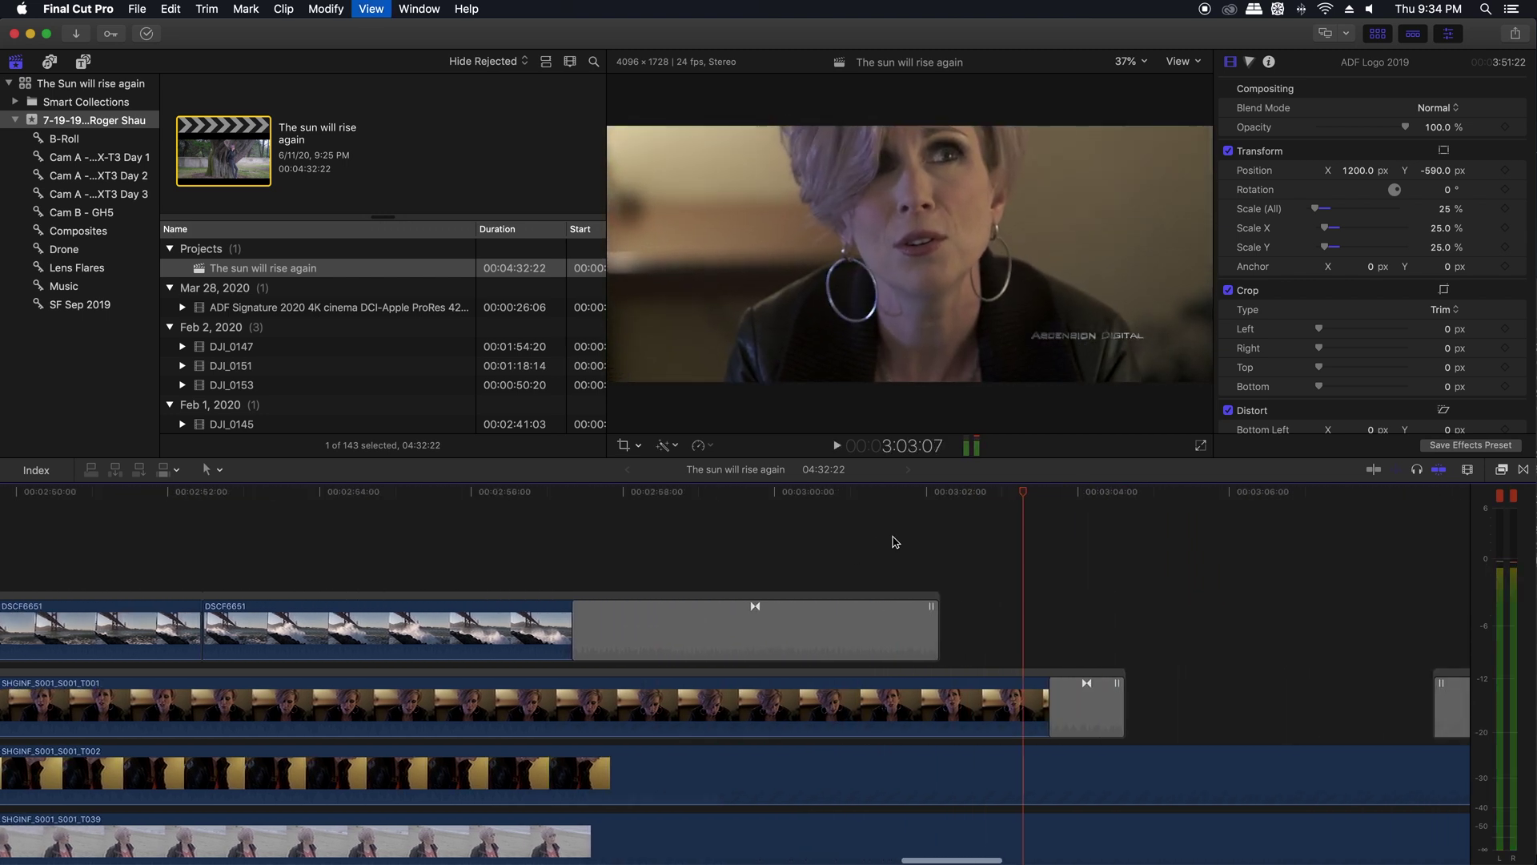
Play from about 3:08 through the profile portrait, SunSet SR 1 and the Golden Gate sunset, stopping at 3:24:04.
scroll(895, 542, "right", 7)
left_click_drag(1103, 496, 1067, 497)
key("space")
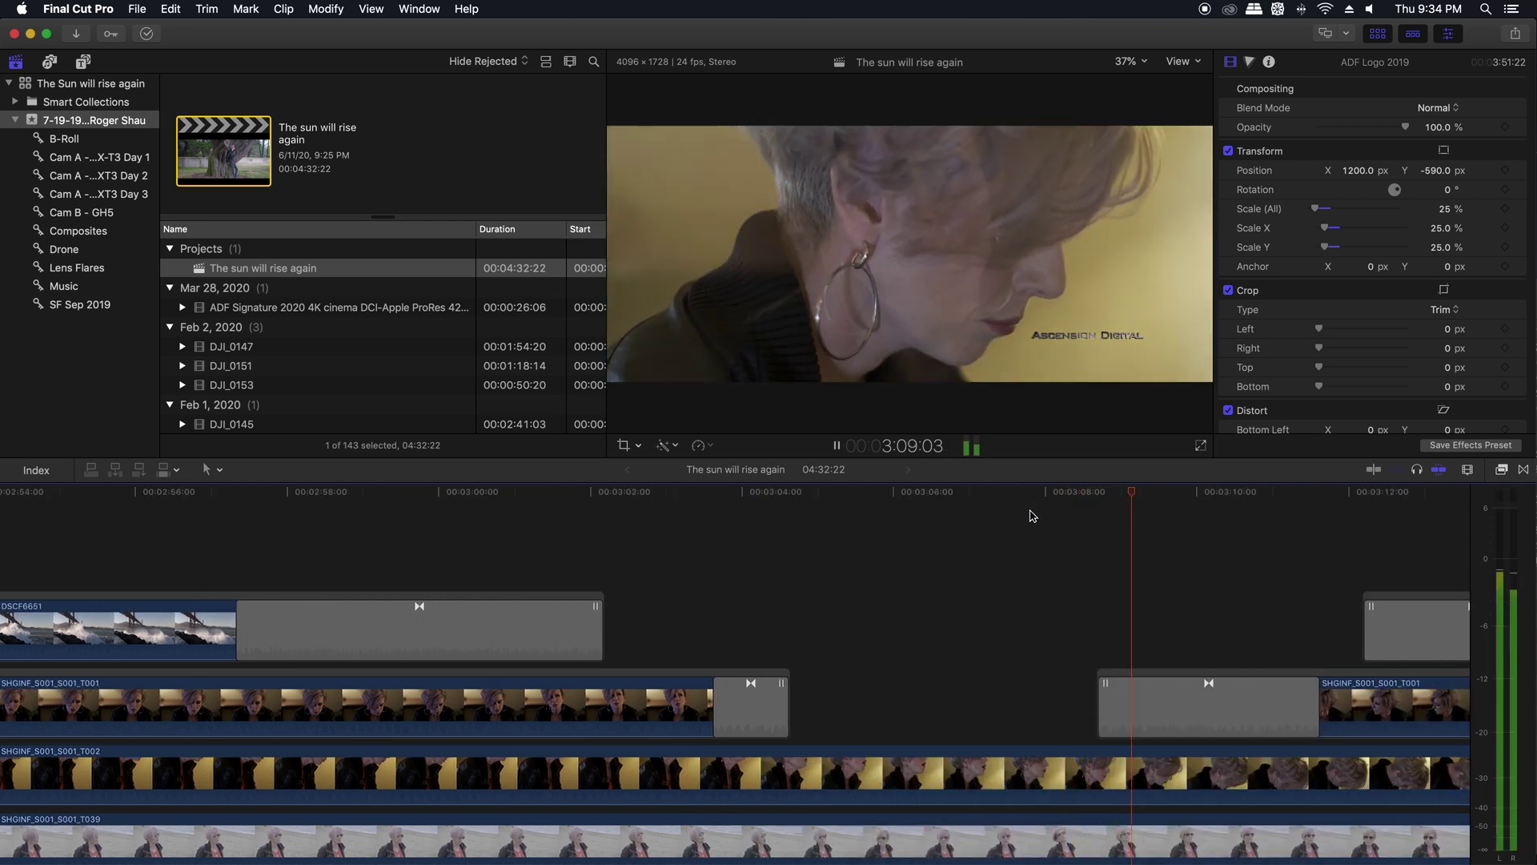
scroll(1027, 515, "right", 10)
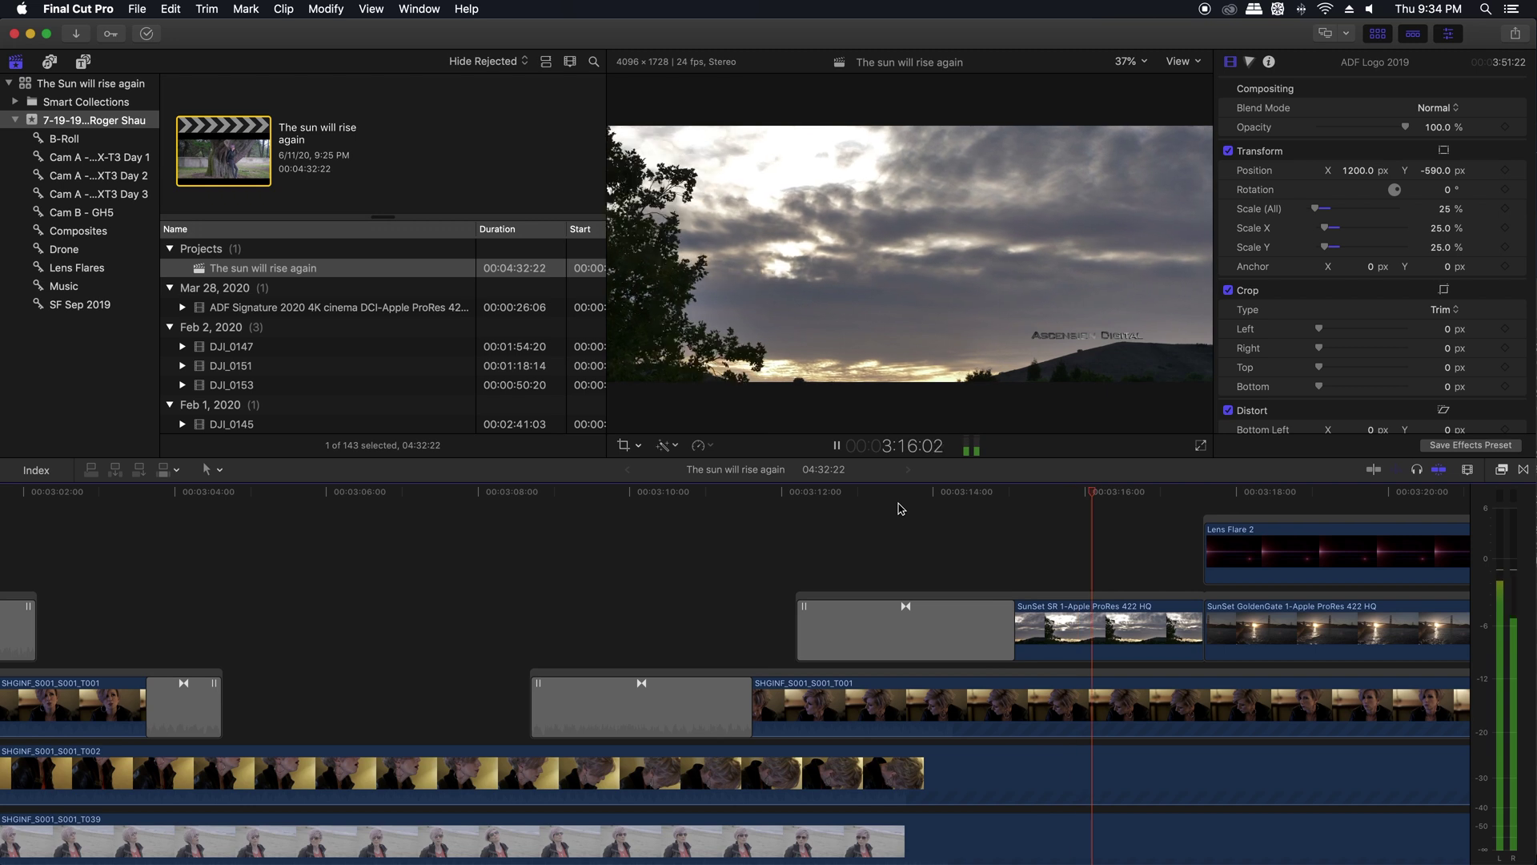
scroll(901, 509, "right", 6)
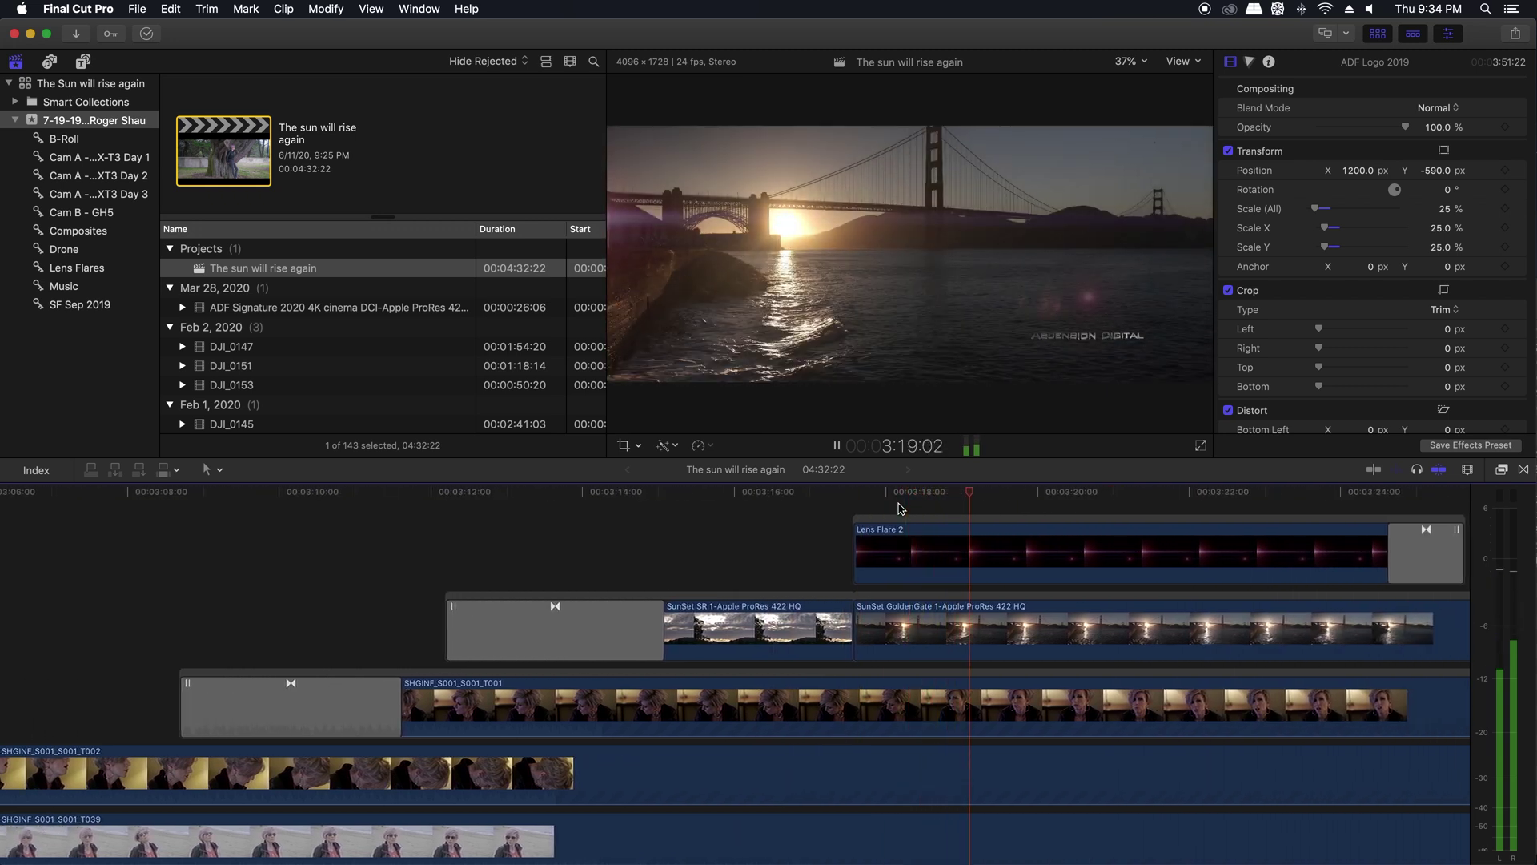
scroll(901, 508, "right", 3)
scroll(901, 508, "right", 1)
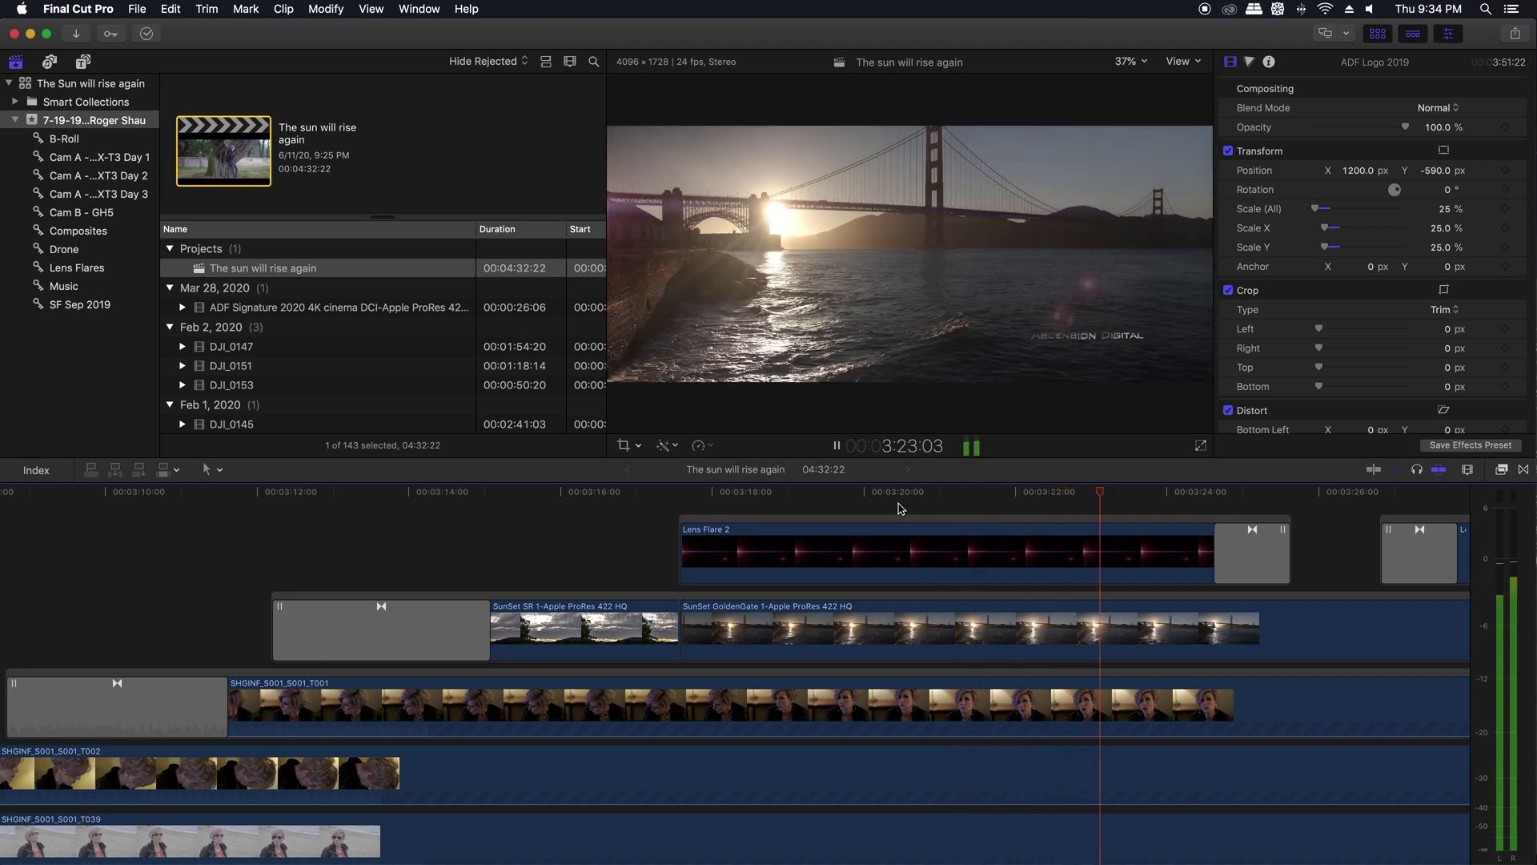
key("space")
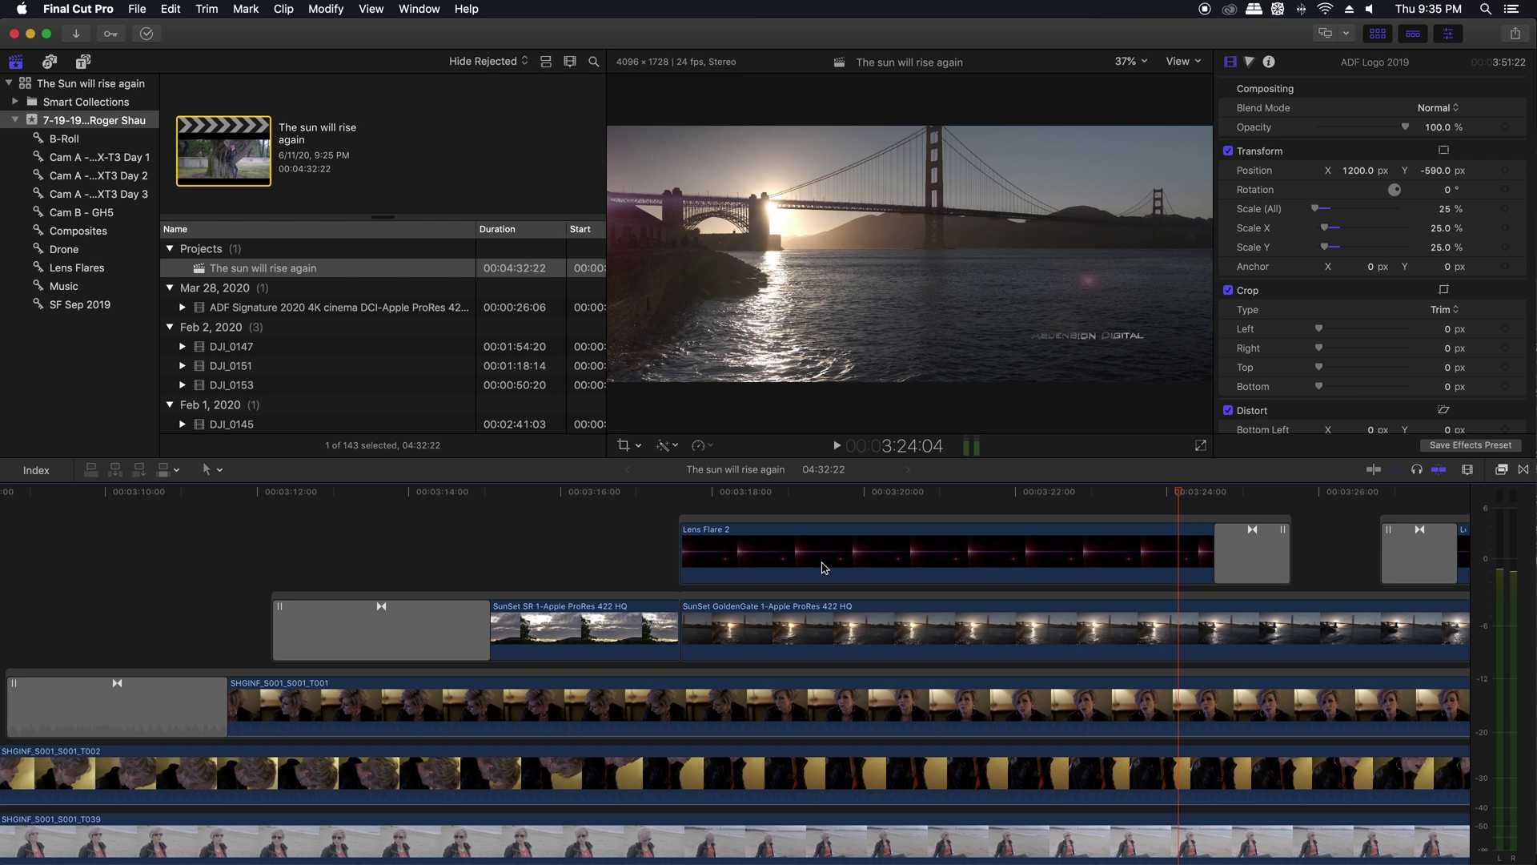
Replay the SunSet GoldenGate 1 clip with its Lens Flare 2 overlay from the start, stopping at 3:25:03.
left_click_drag(762, 493, 687, 495)
key("space")
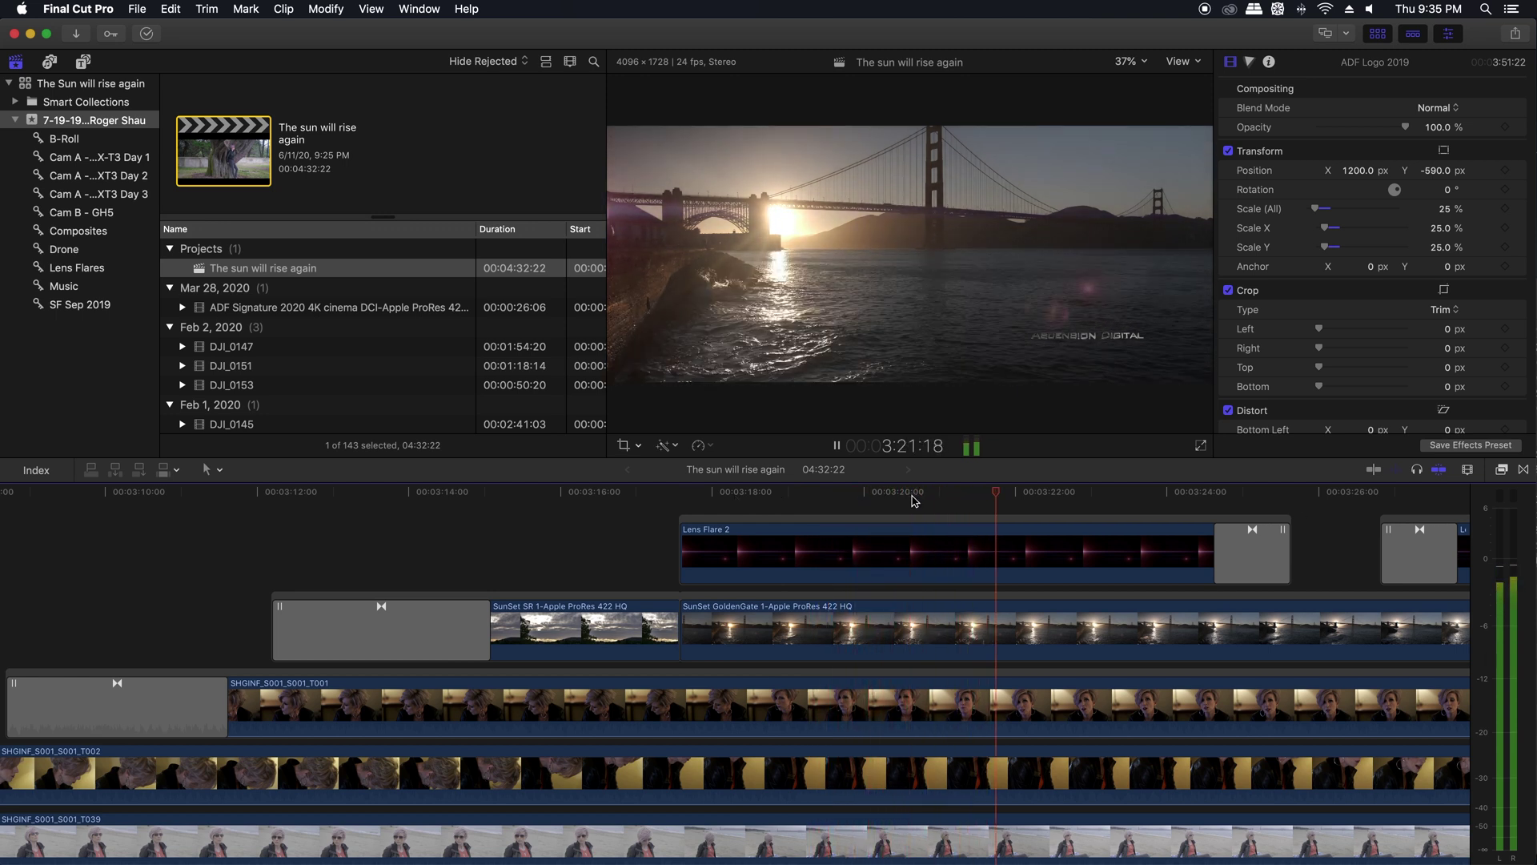
scroll(961, 519, "right", 5)
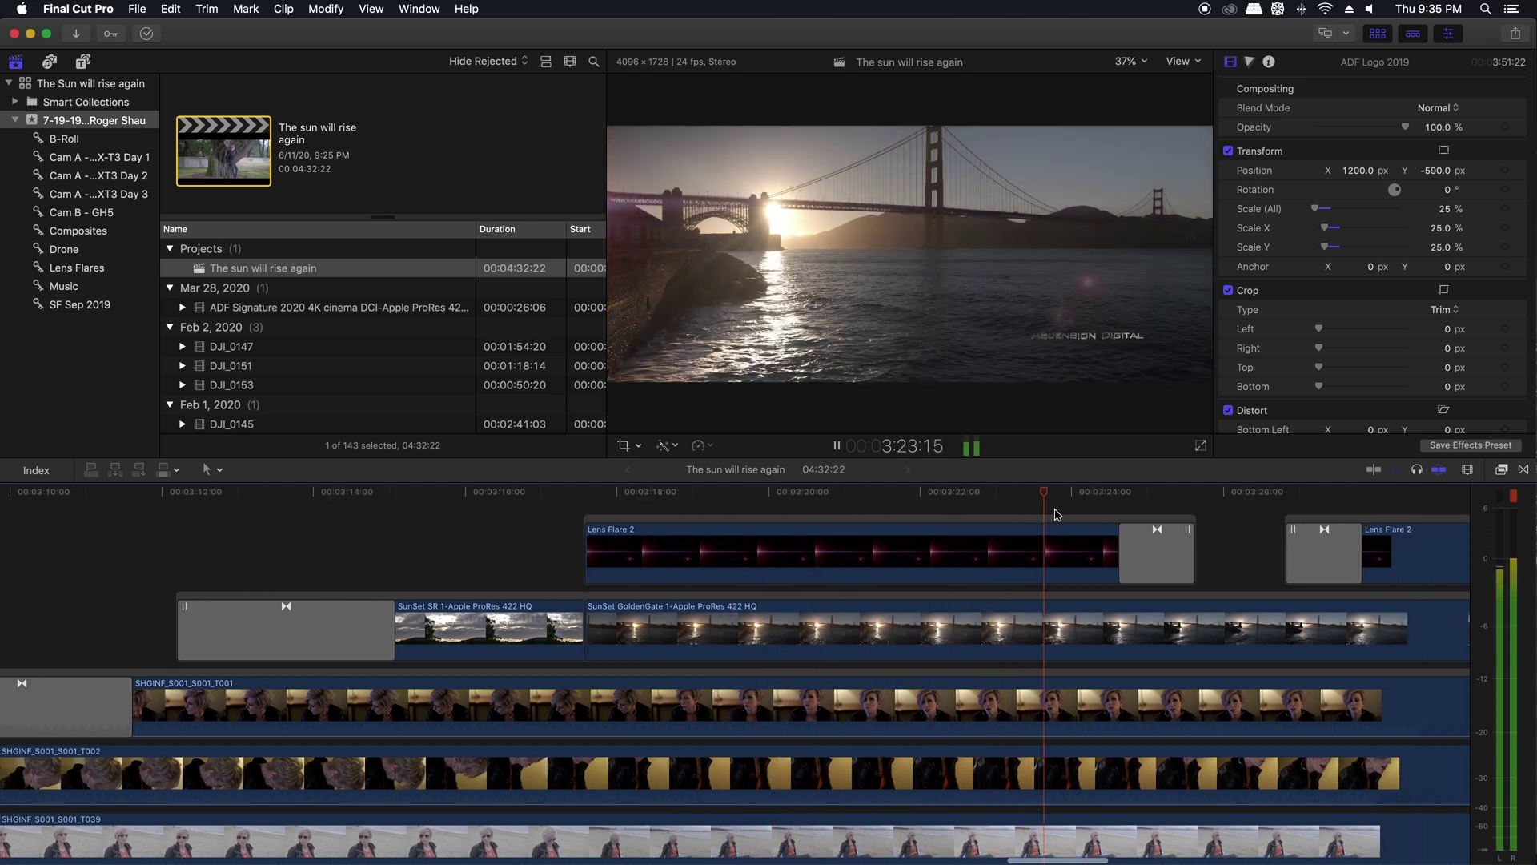
key("space")
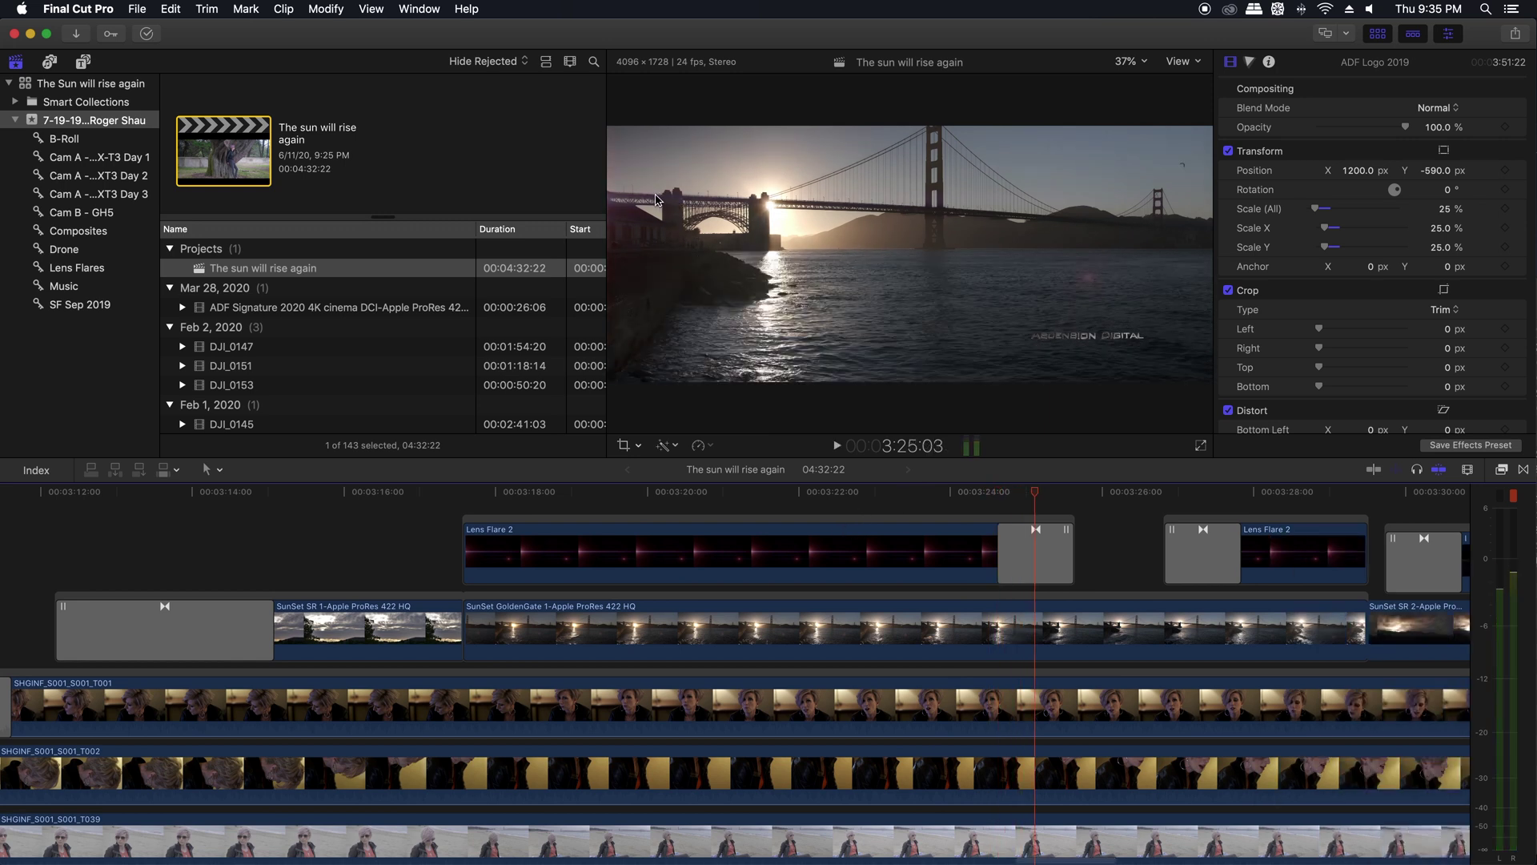
Replay the lens flare moving across the Golden Gate sunset from 3:19:03, through its fade-out to 3:26:09.
left_click_drag(808, 499, 632, 491)
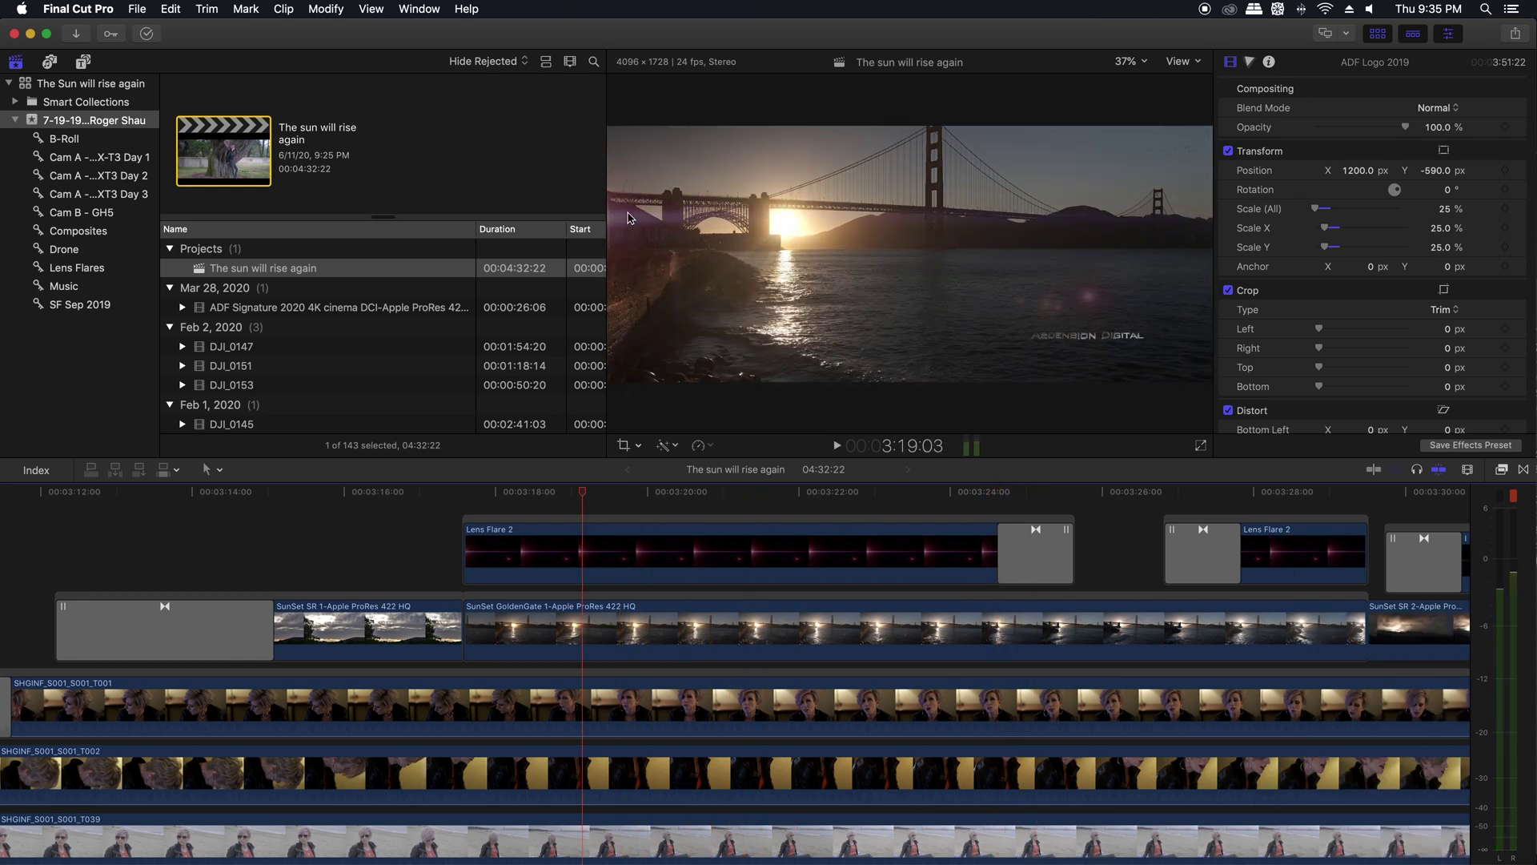
key("space")
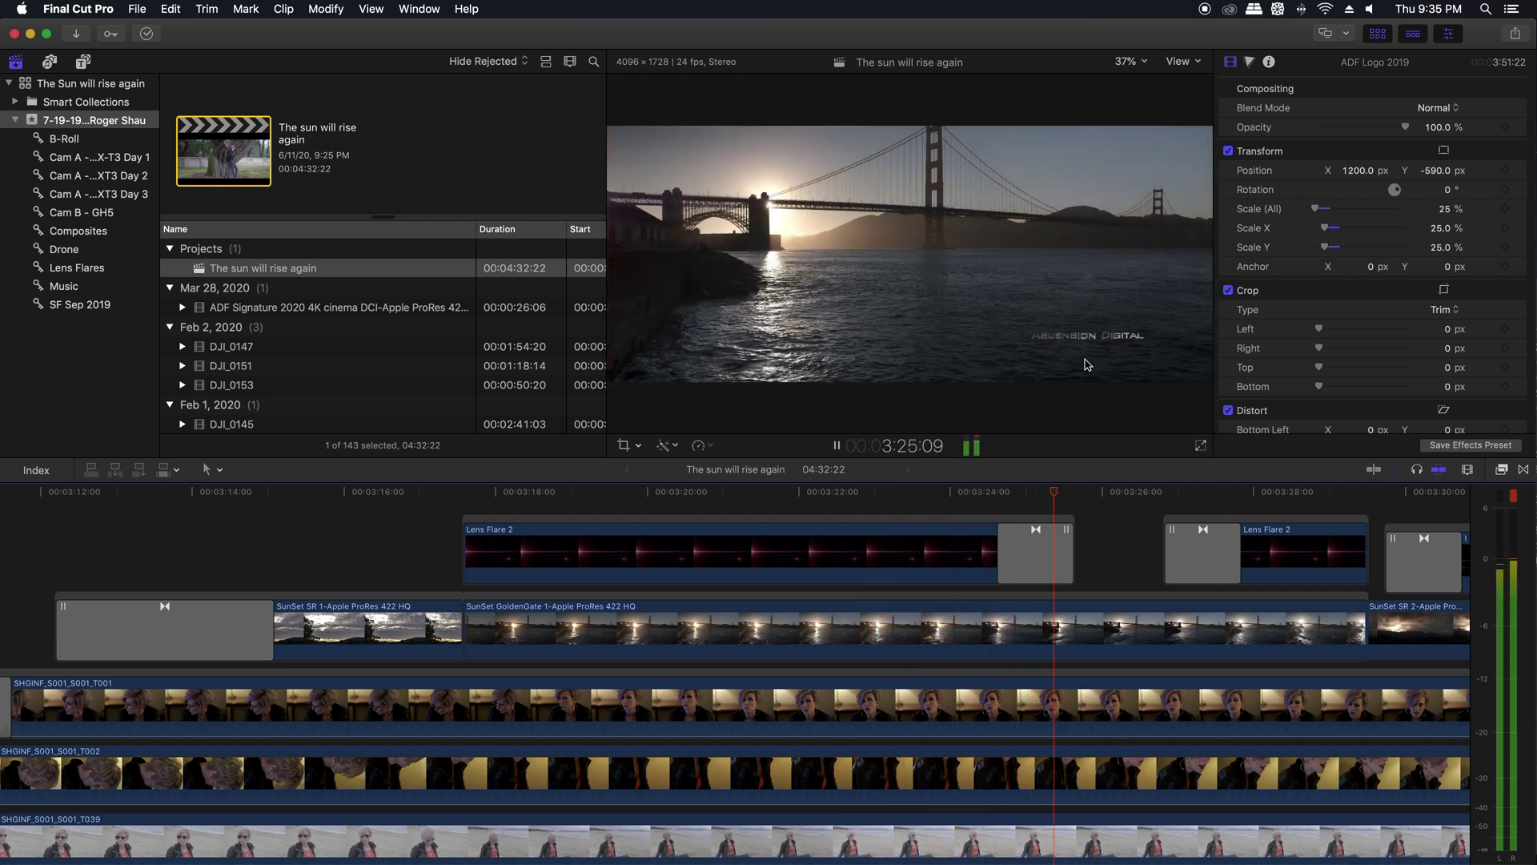
key("space")
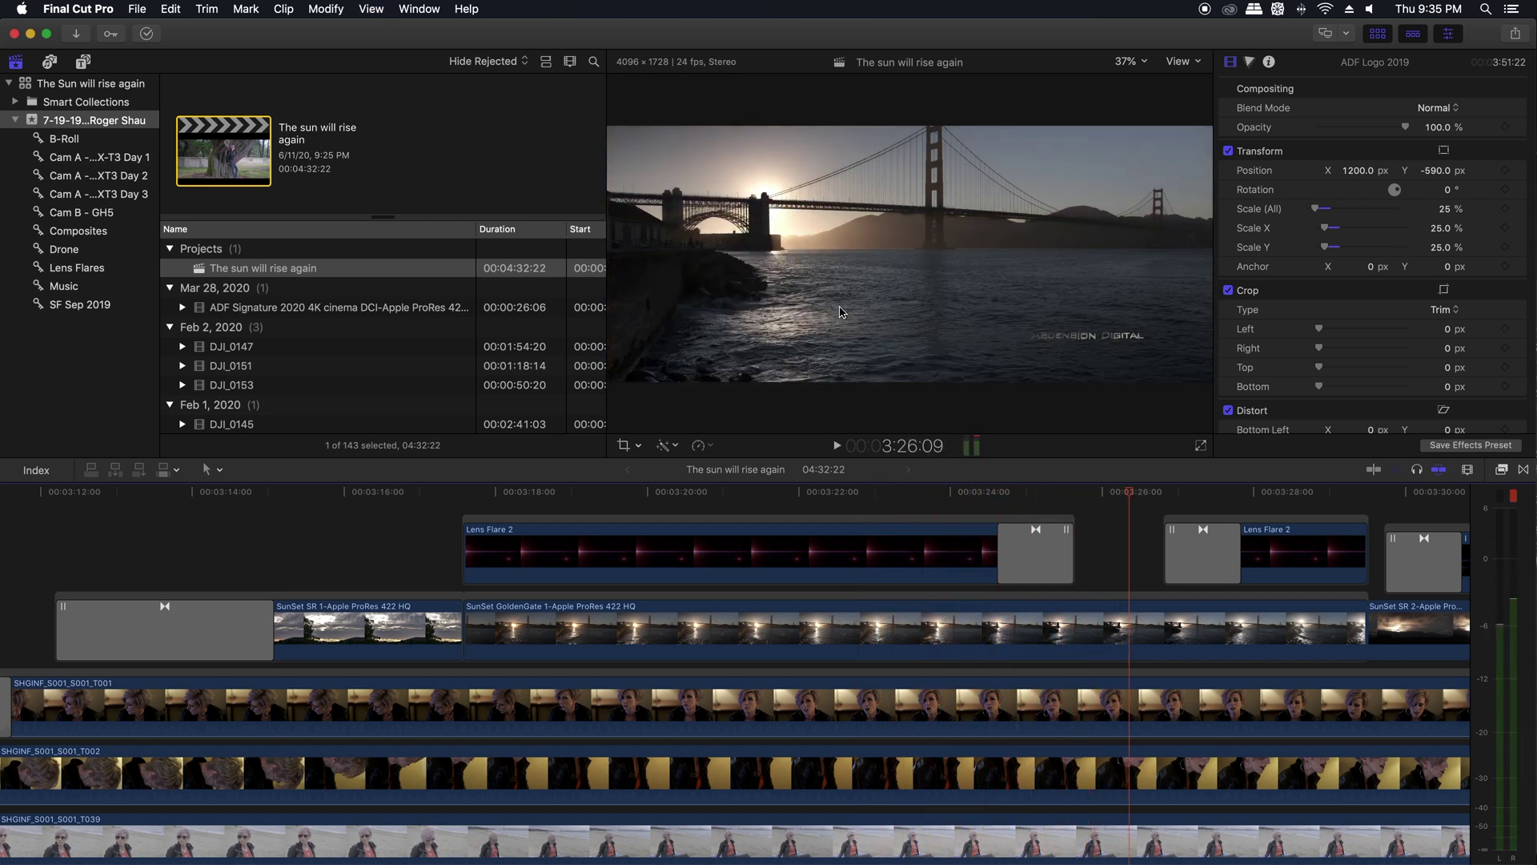
Play from 3:26:09 through SunSet SR 2, DSCF6546 and drone clip DJI_0017 with their lens flares, stopping at 3:47:19.
scroll(1101, 536, "right", 5)
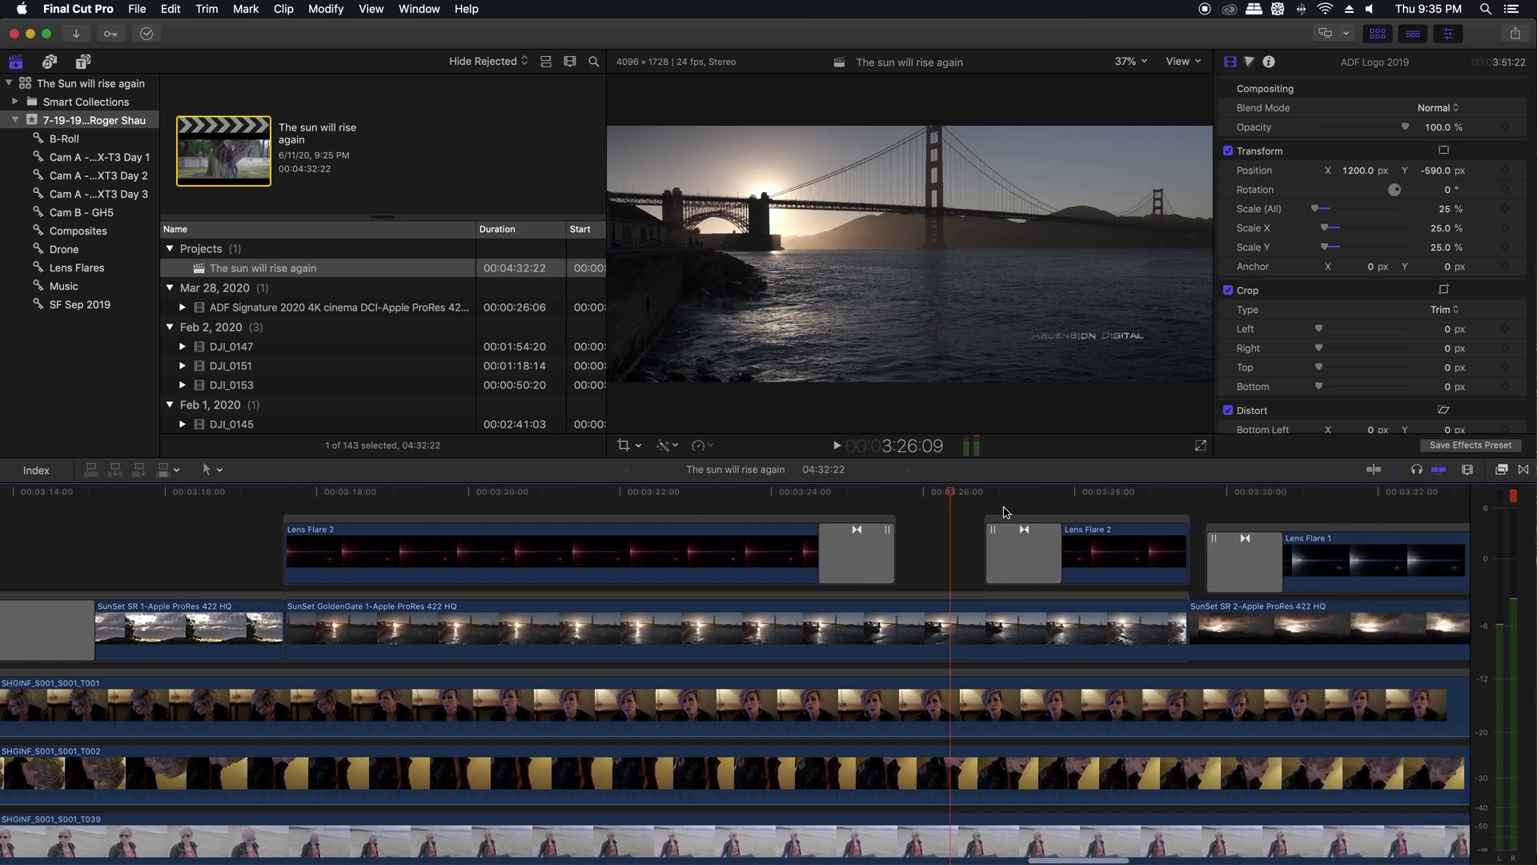
key("space")
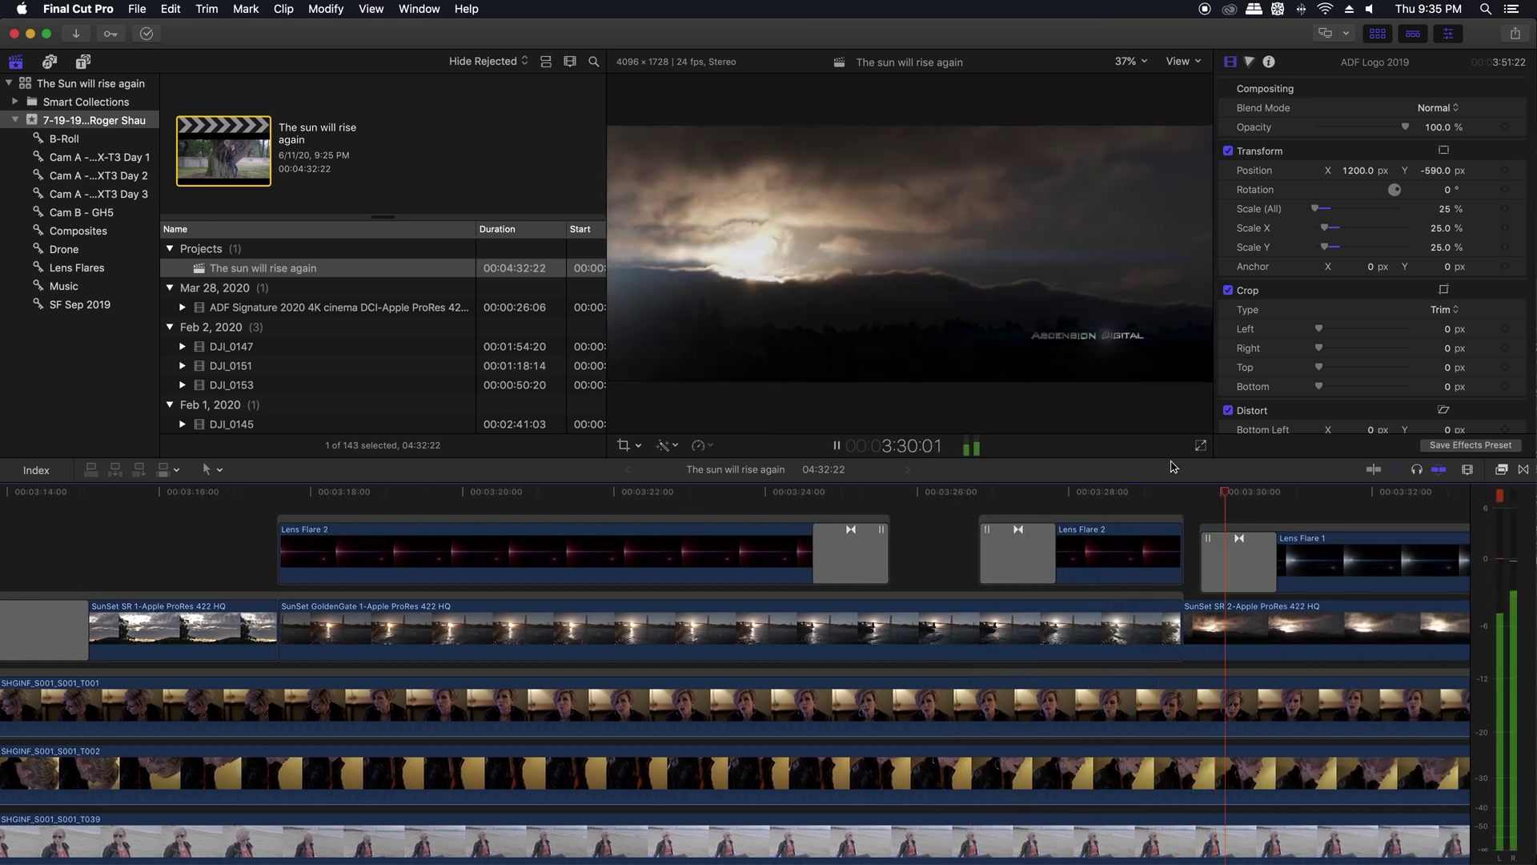
scroll(1137, 522, "right", 12)
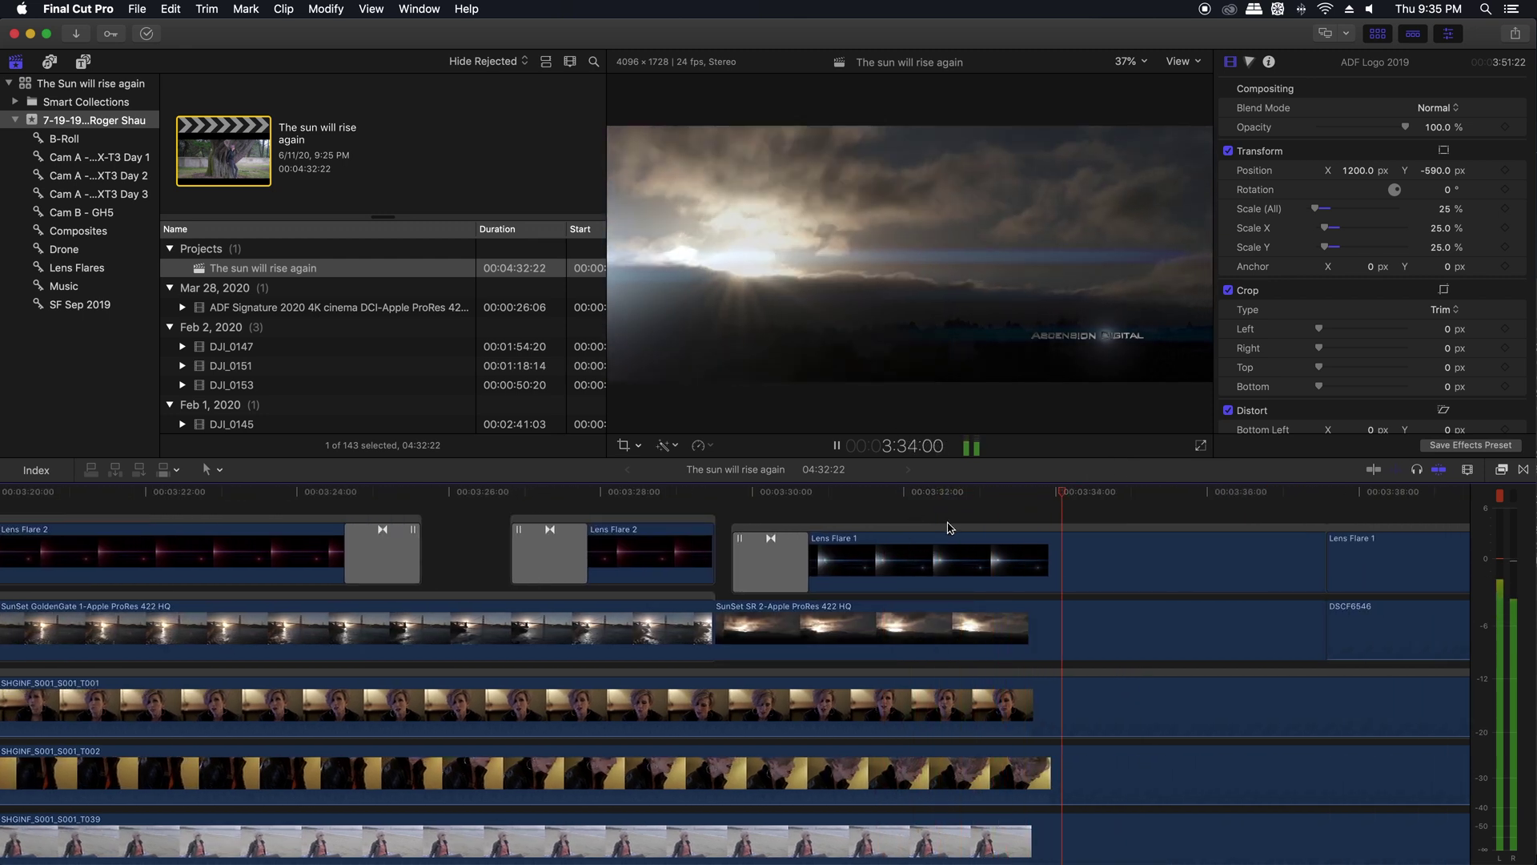
scroll(947, 526, "right", 15)
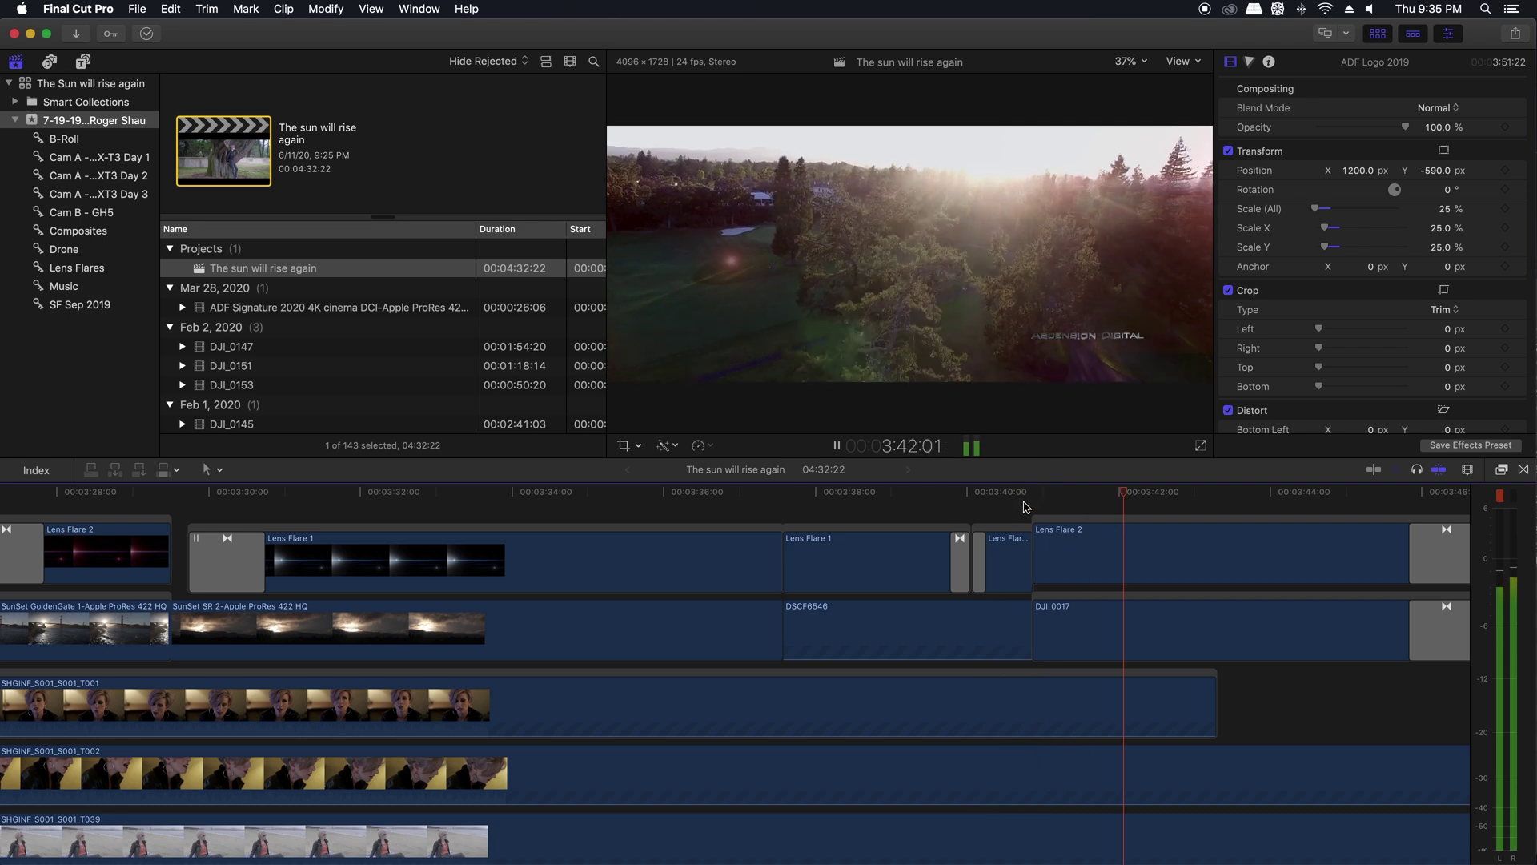
scroll(959, 513, "right", 10)
scroll(960, 514, "right", 1)
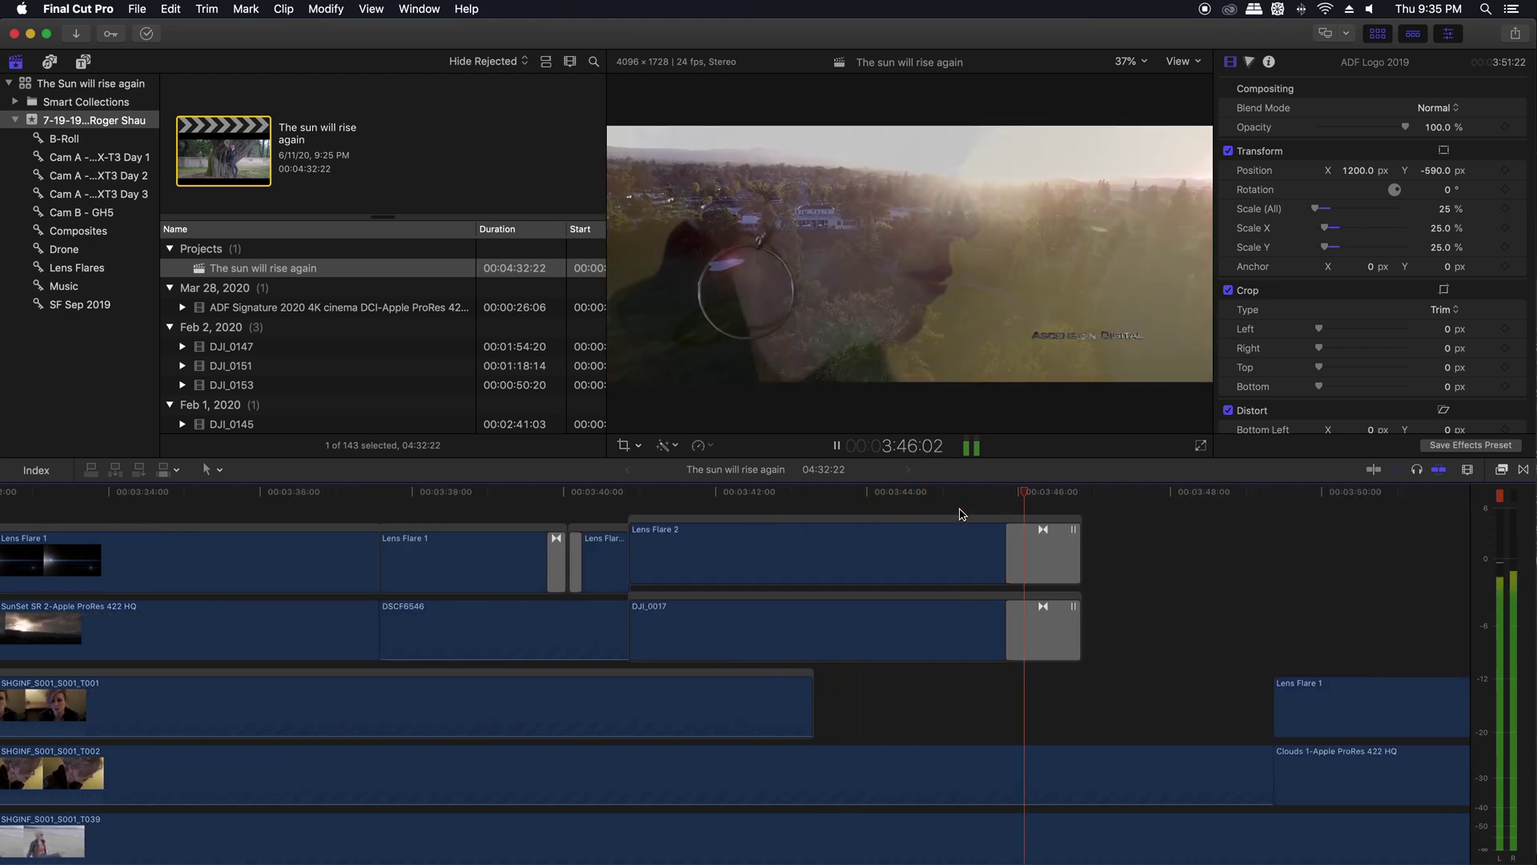
scroll(961, 513, "right", 12)
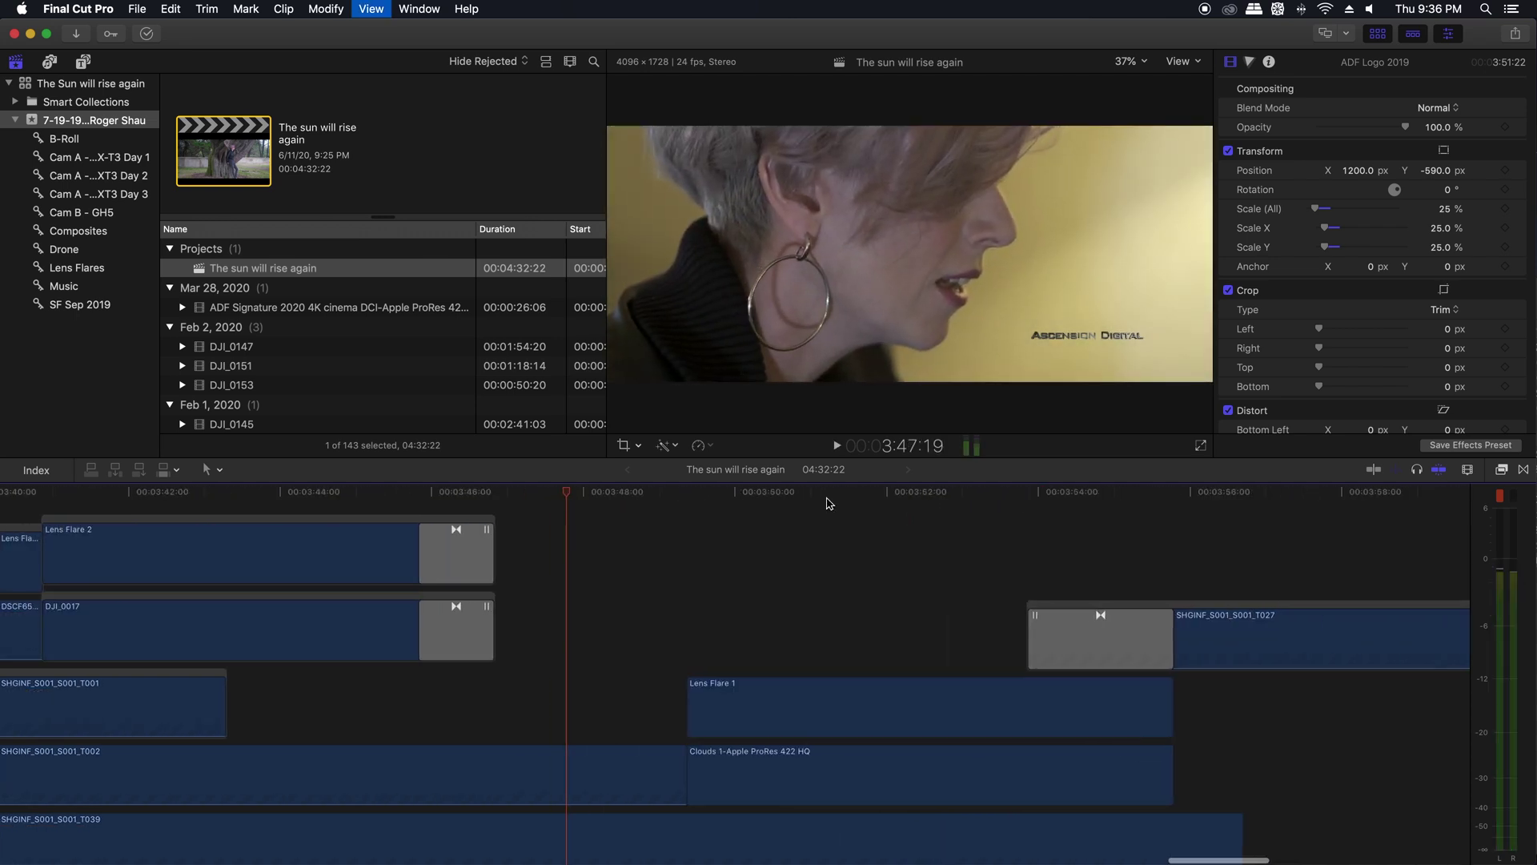
Play from the Clouds 1 clip at 3:49:09 through the beach writing and moon shot, pausing at 4:11:02 before resuming playback.
left_click(687, 494)
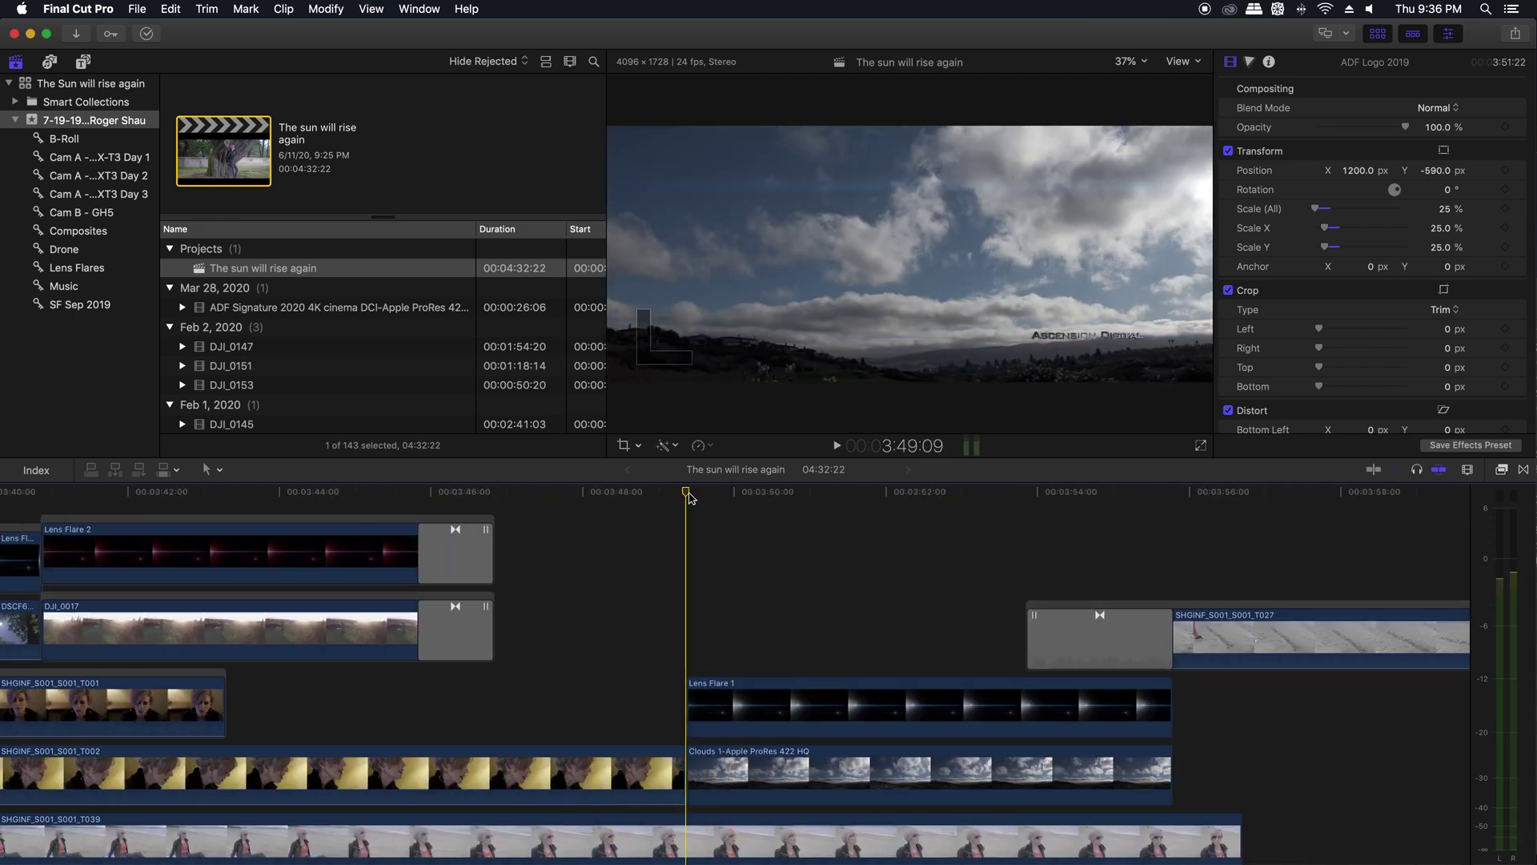
key("space")
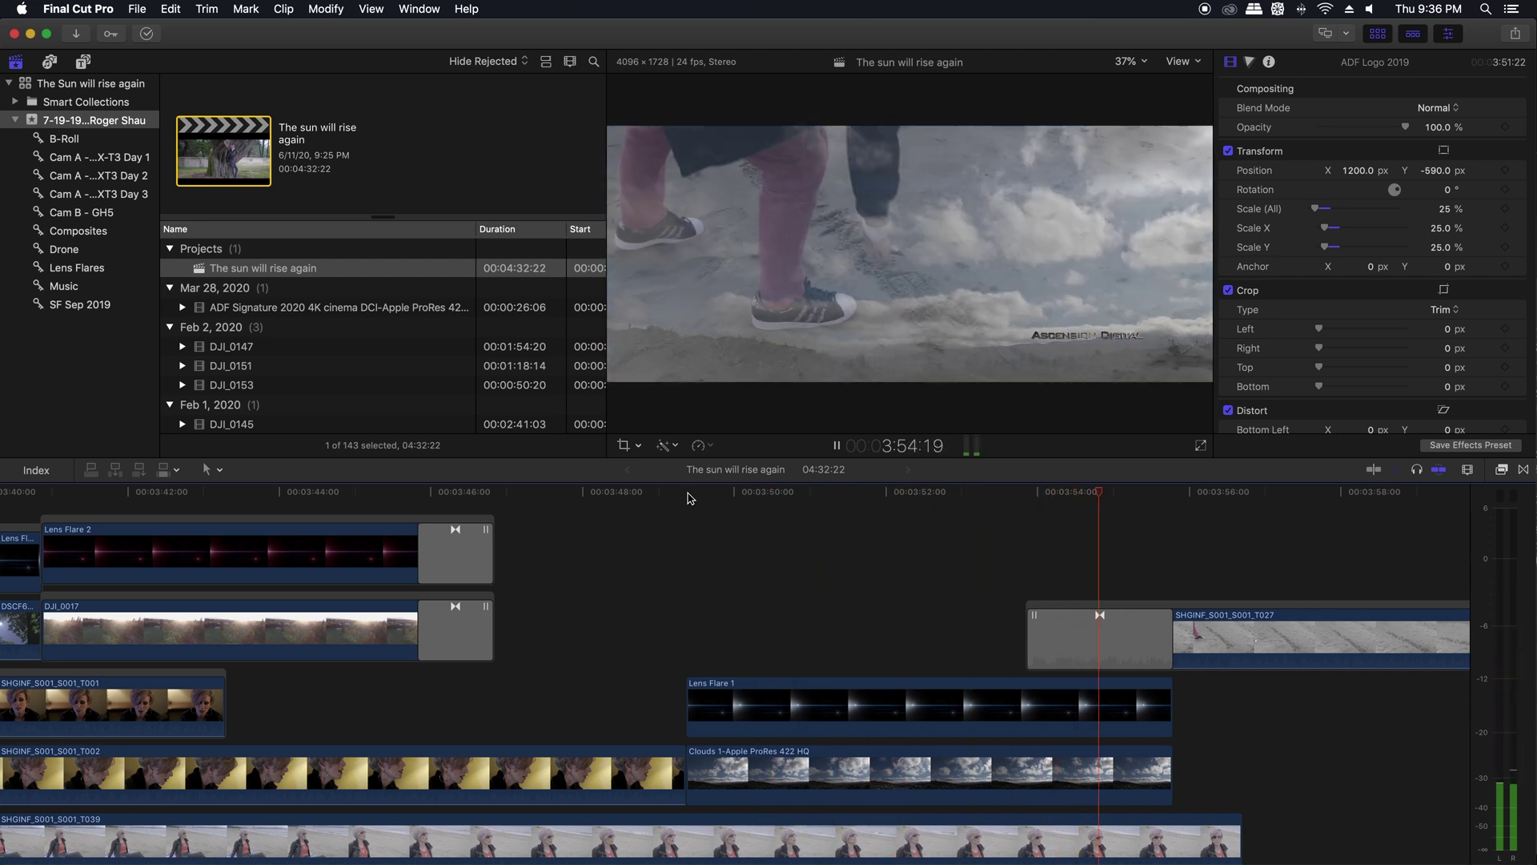
scroll(793, 556, "right", 5)
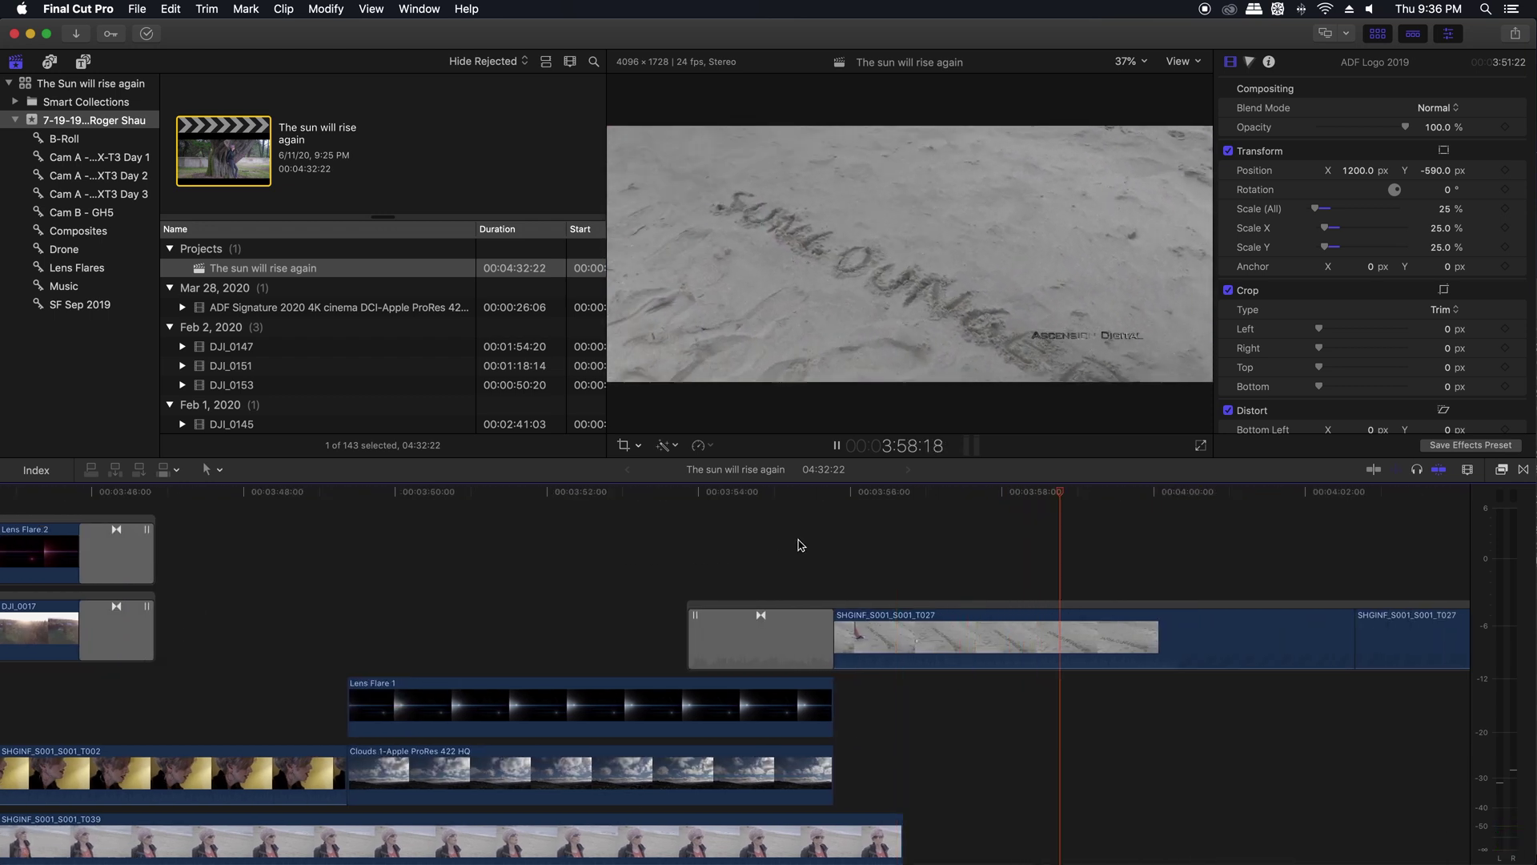
scroll(798, 545, "right", 5)
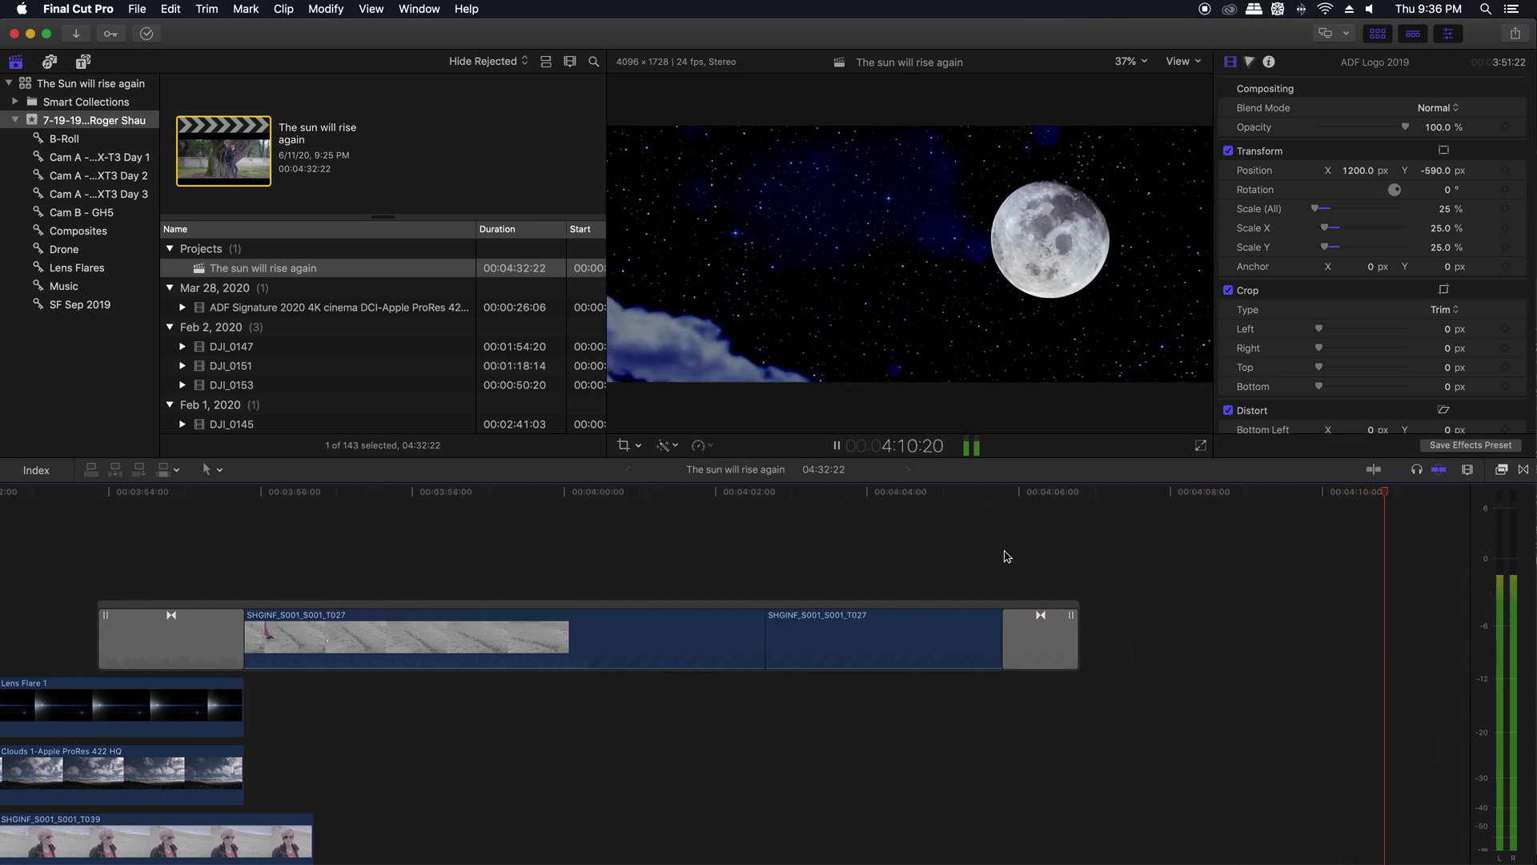
key("space")
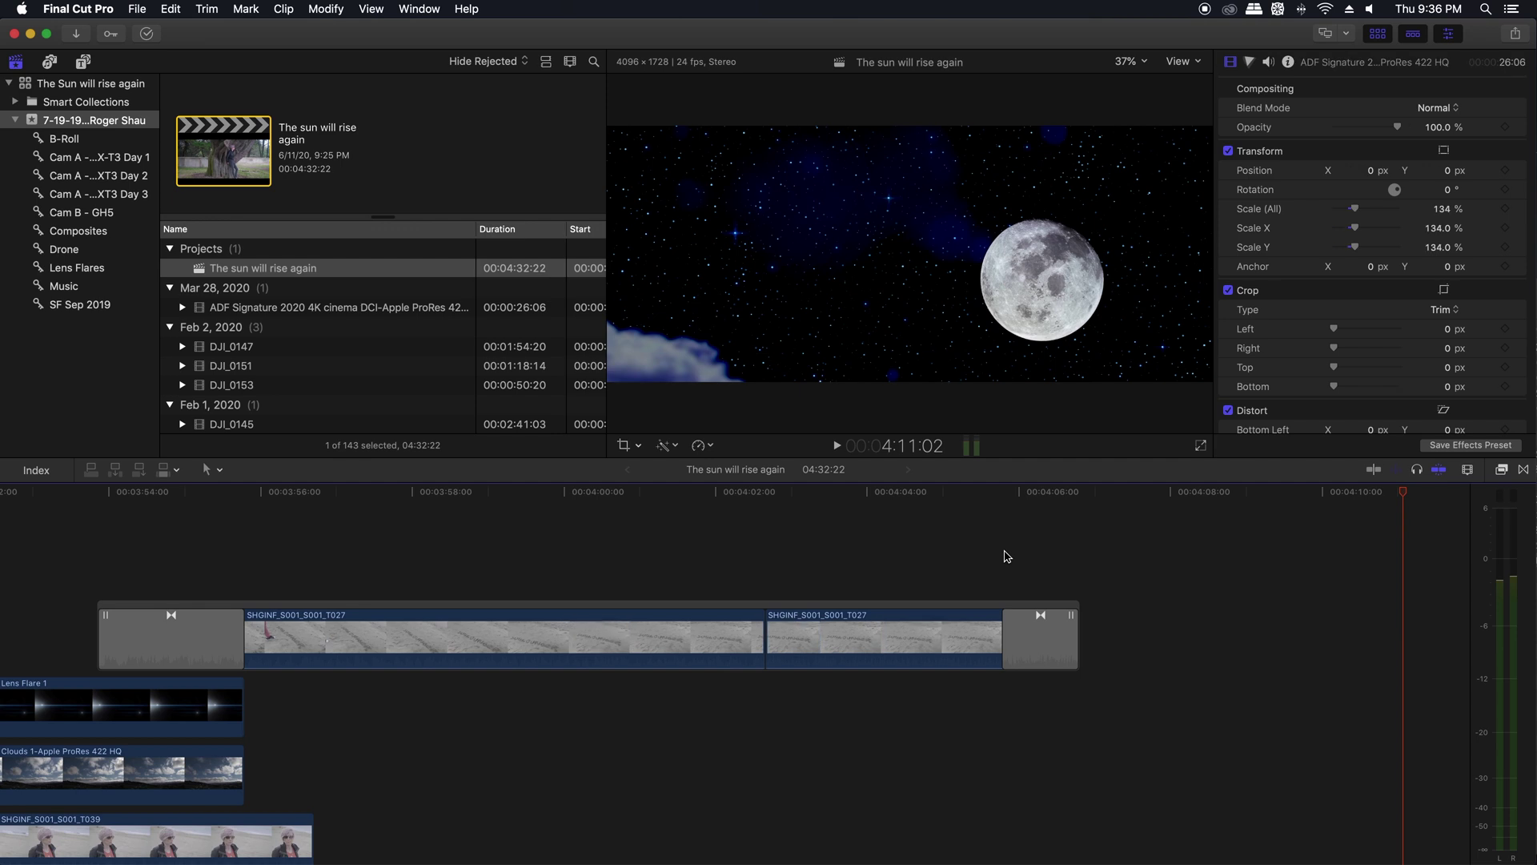
key("space")
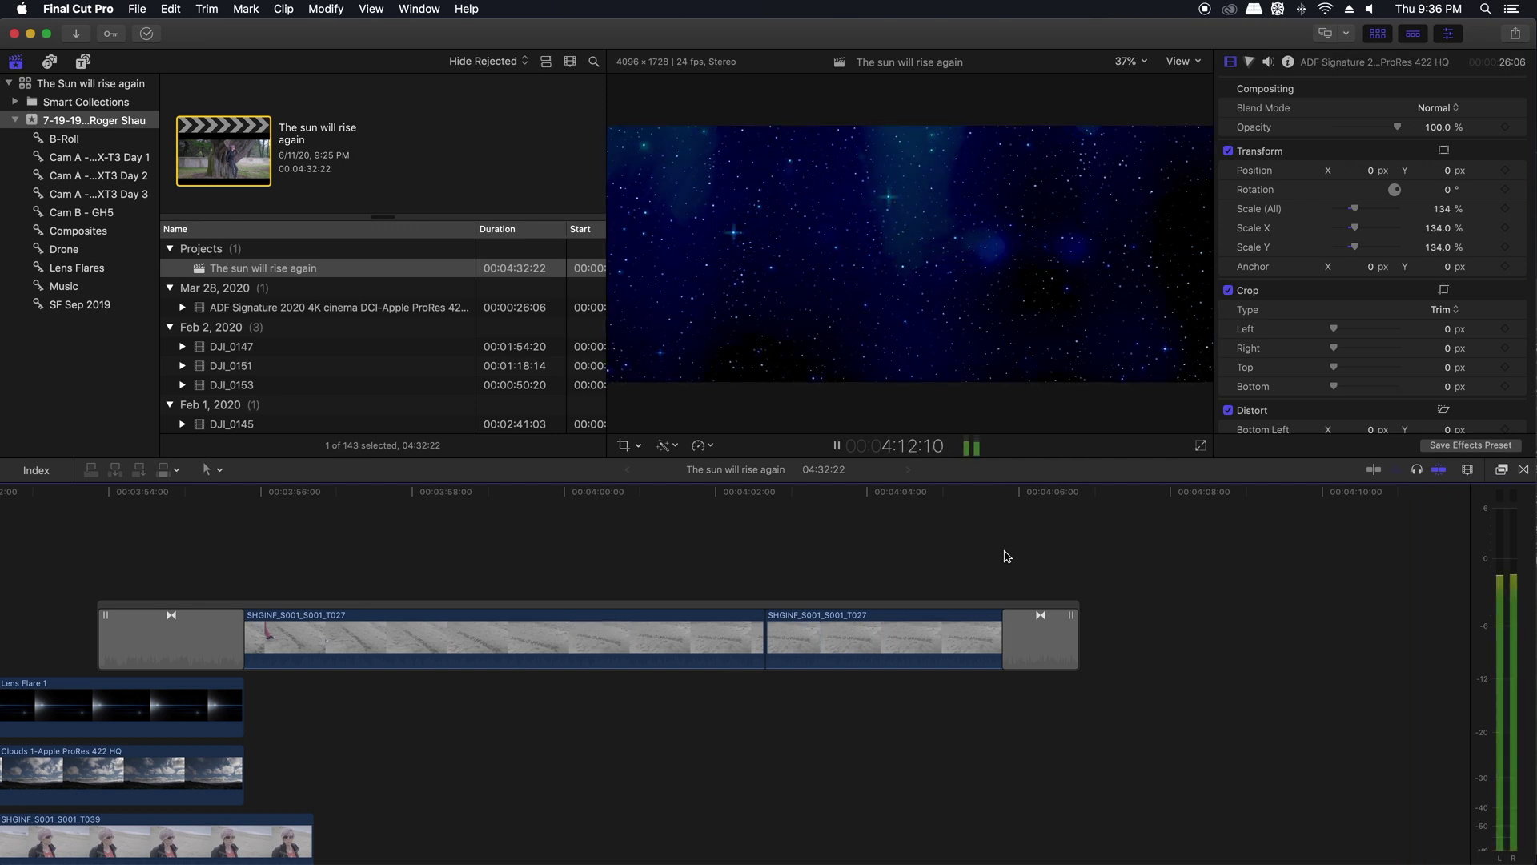